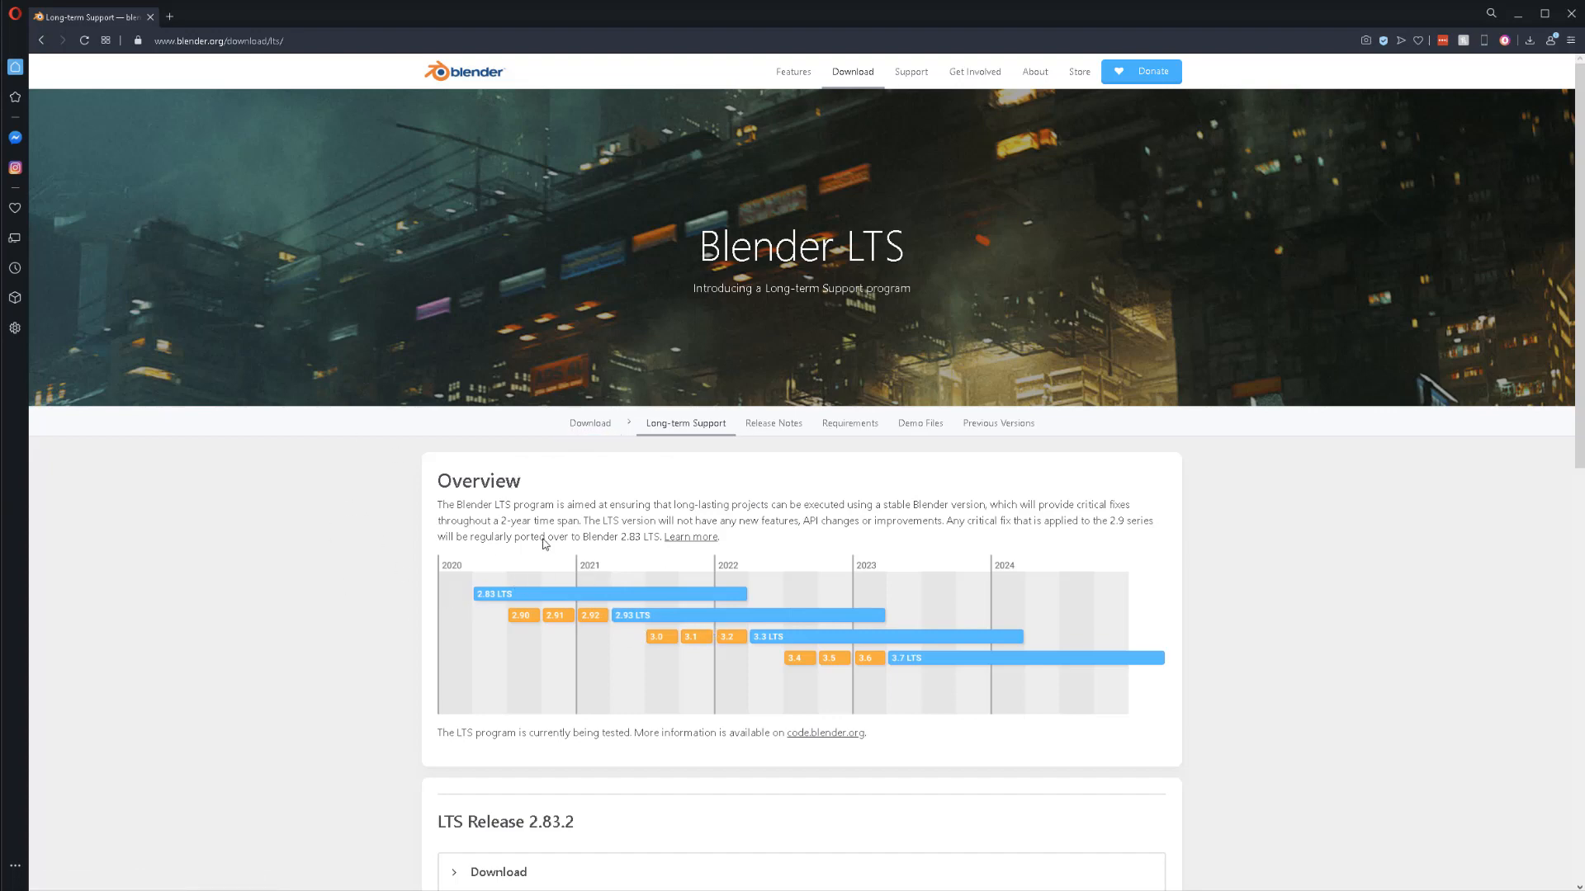
# Step: Examine the Blender long-term support timeline and the LTS 2.83 release downloads
pyautogui.scroll(-2, 545, 543)
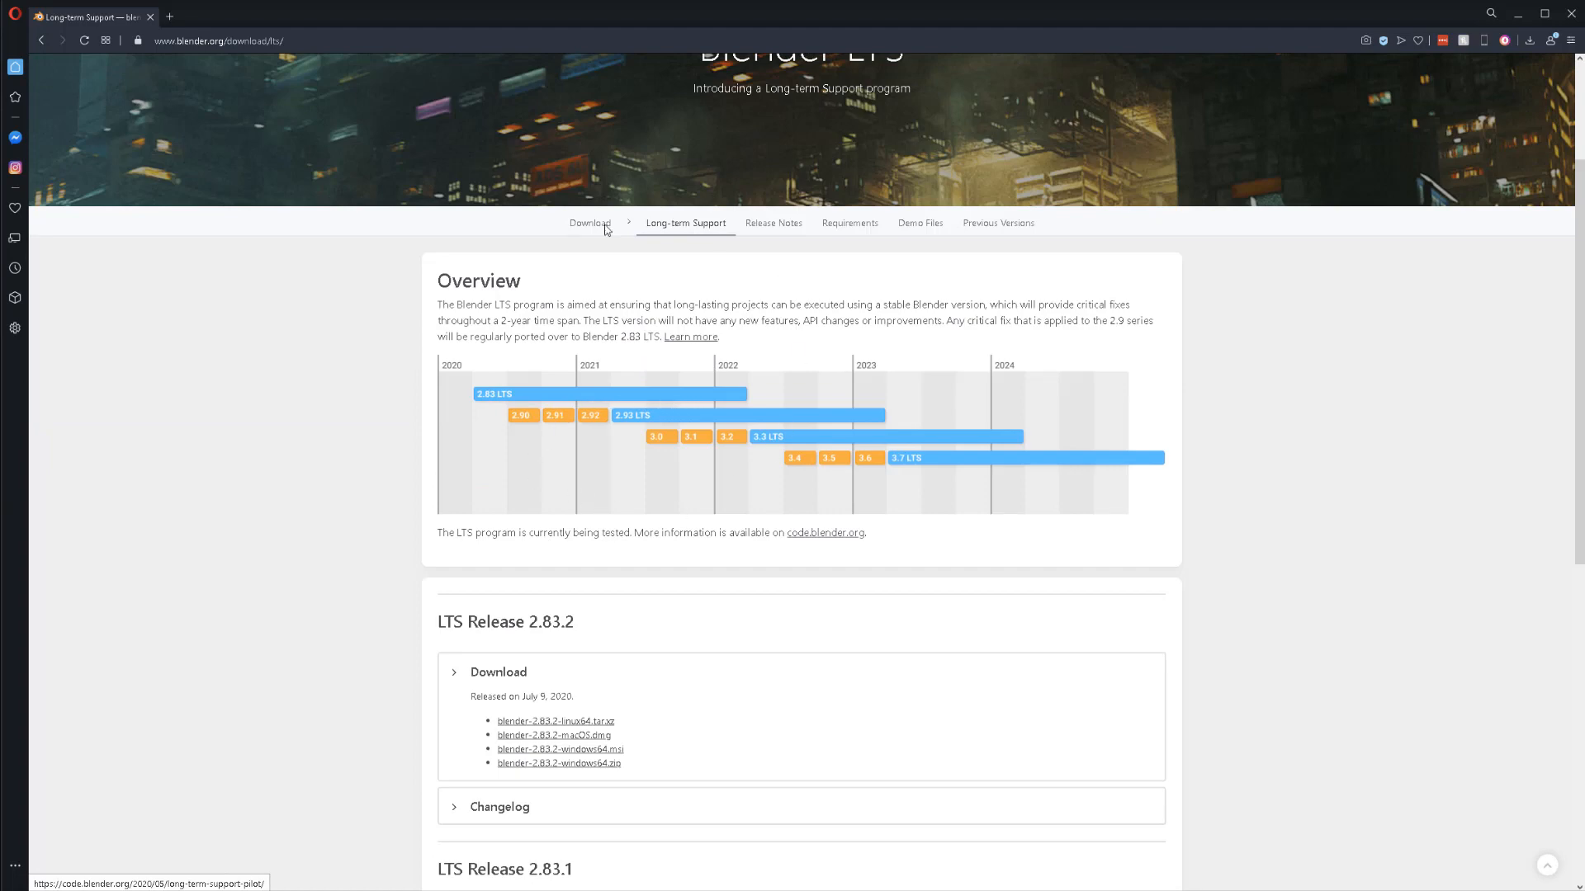
pyautogui.scroll(-3, 958, 528)
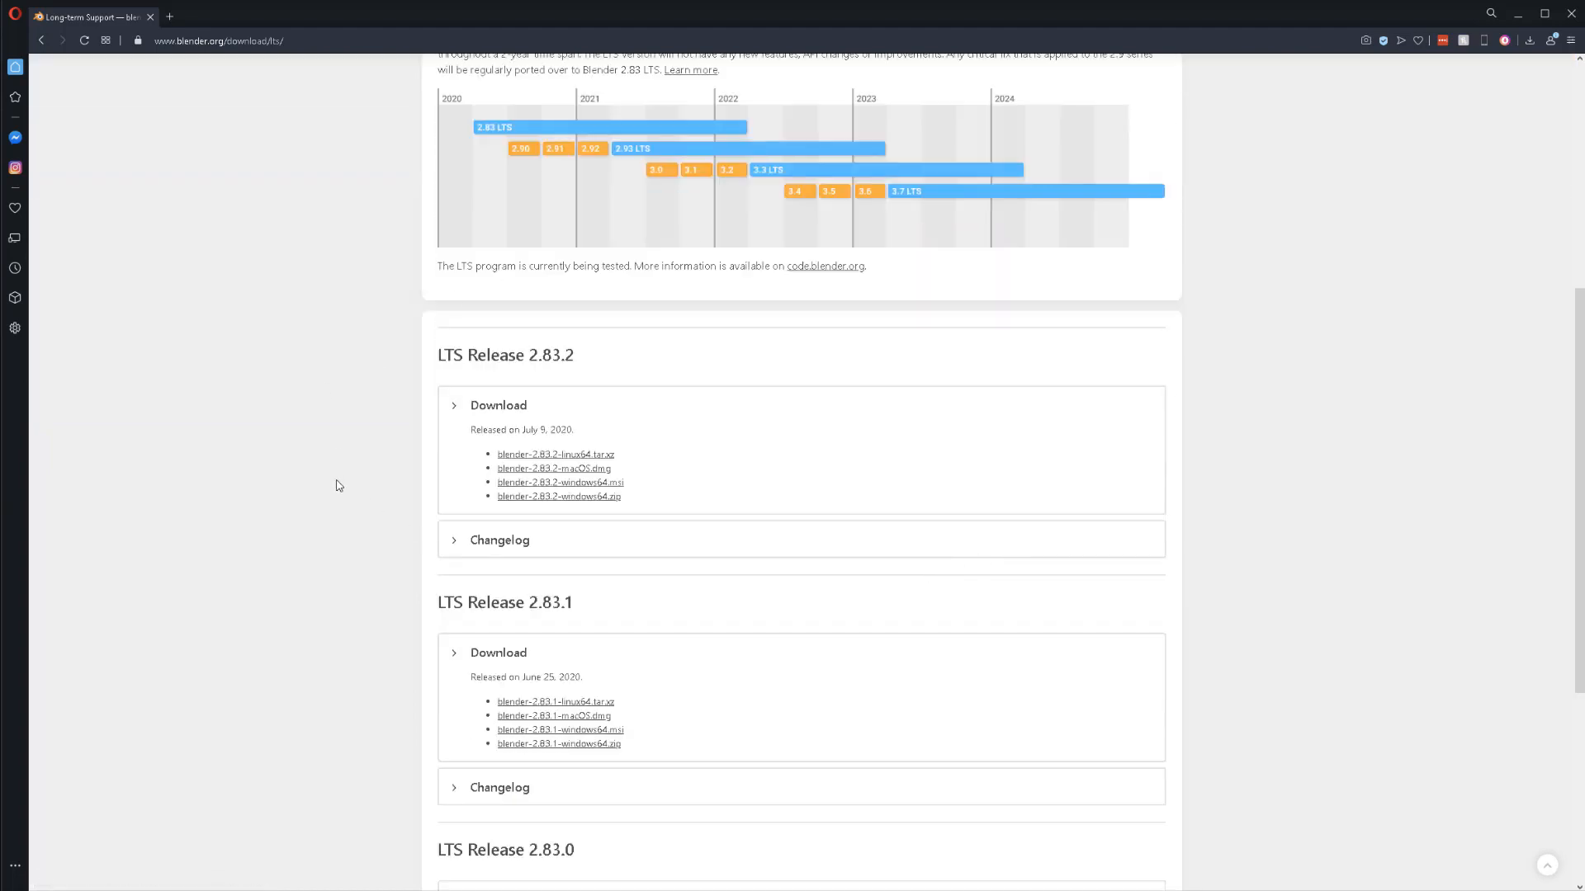
pyautogui.scroll(3, 411, 492)
pyautogui.scroll(-3, 651, 591)
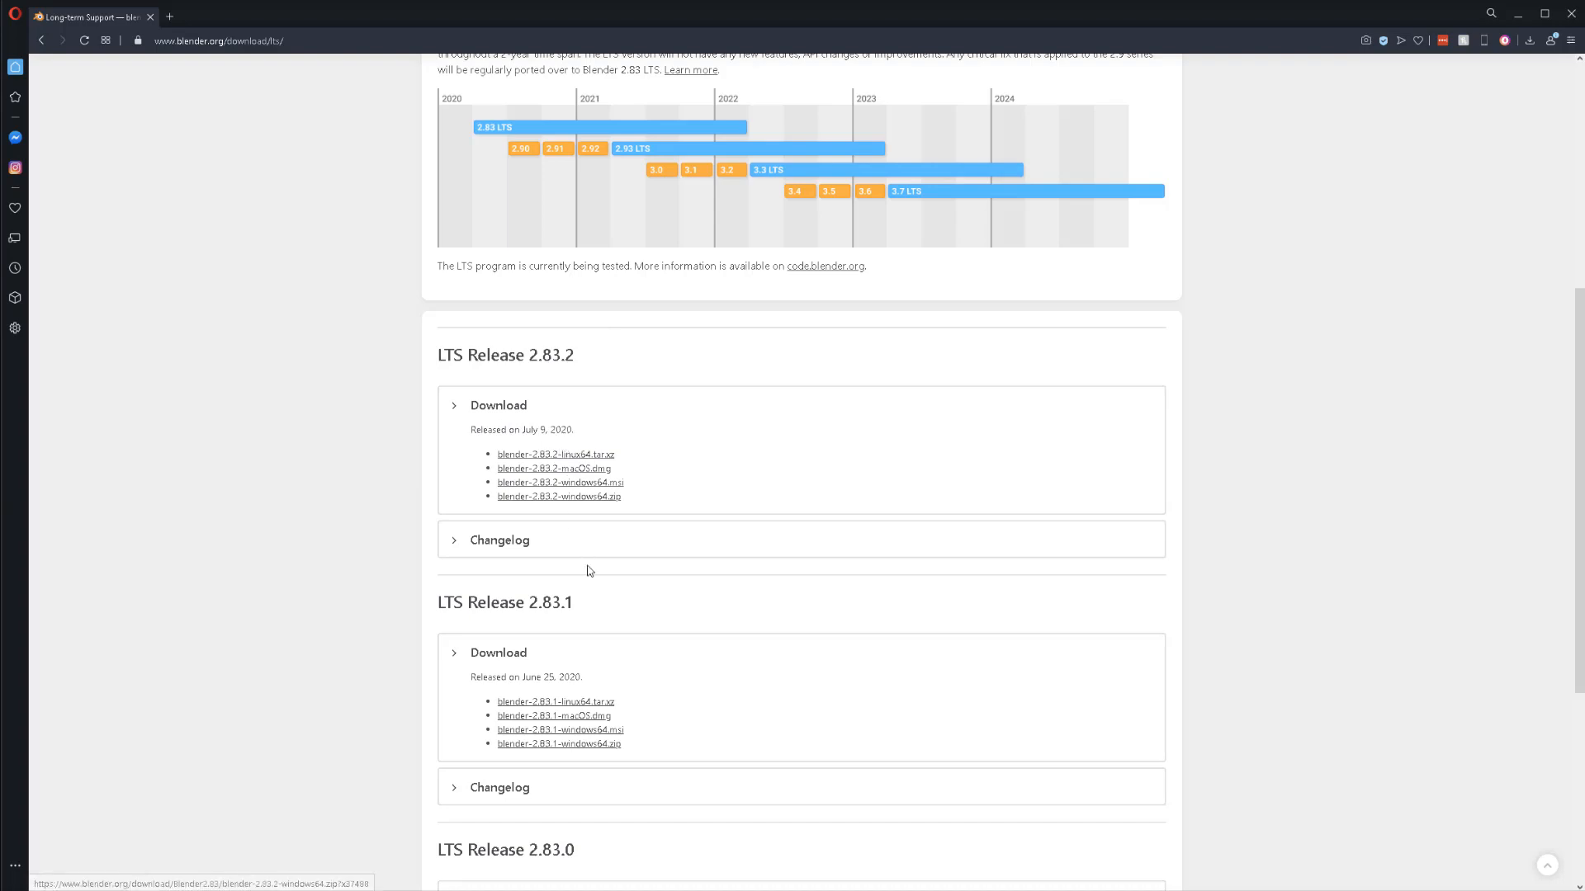
# Step: Switch from the browser to Blender and dismiss the splash screen
pyautogui.click(1522, 23)
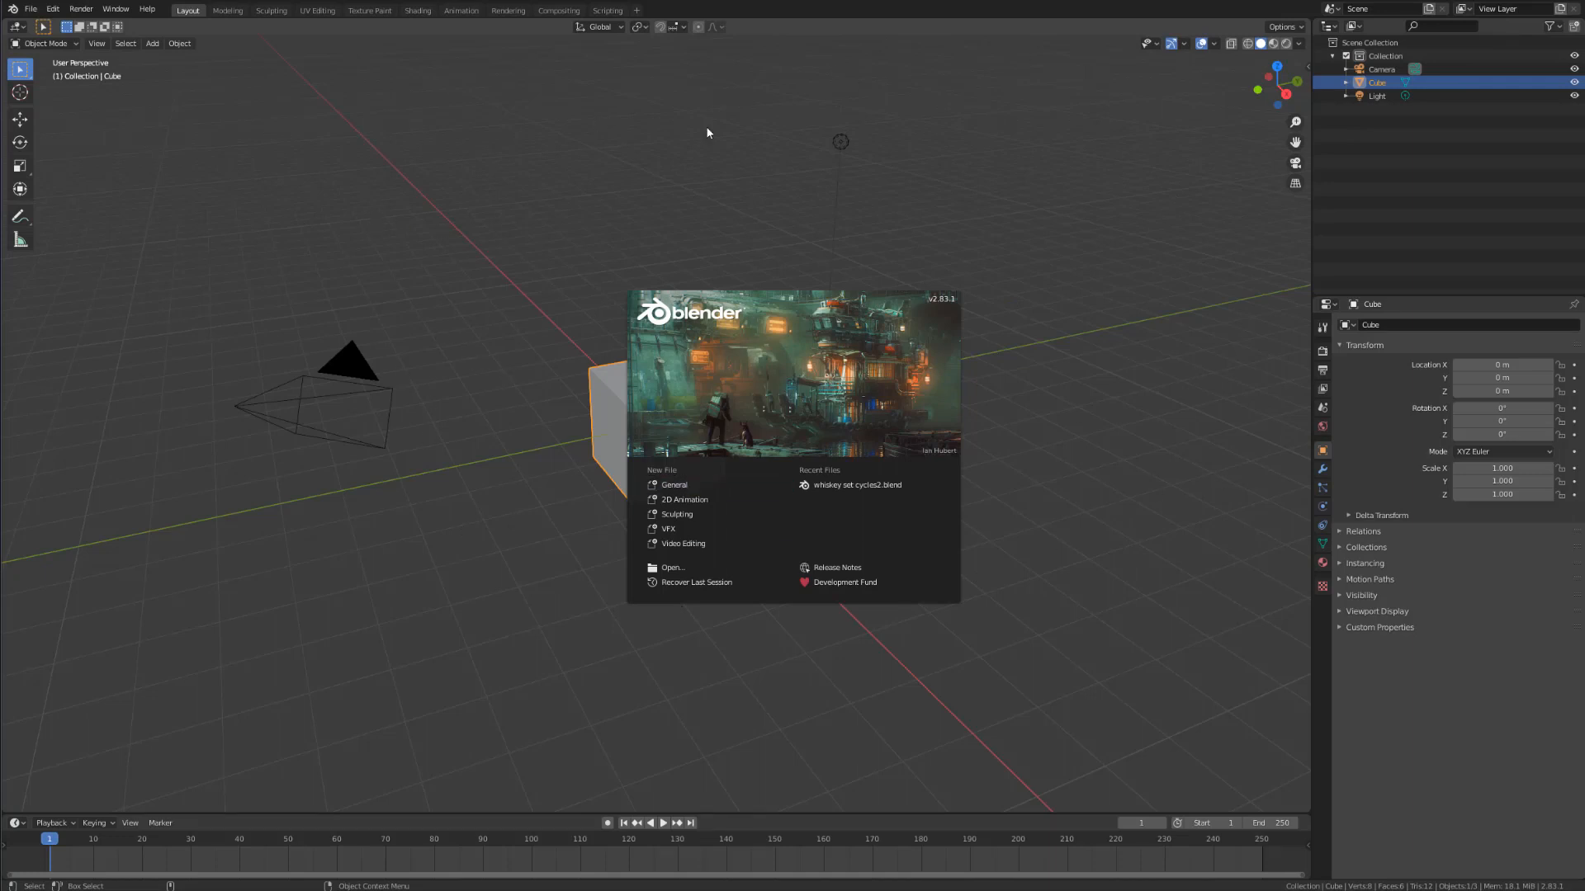
pyautogui.click(619, 235)
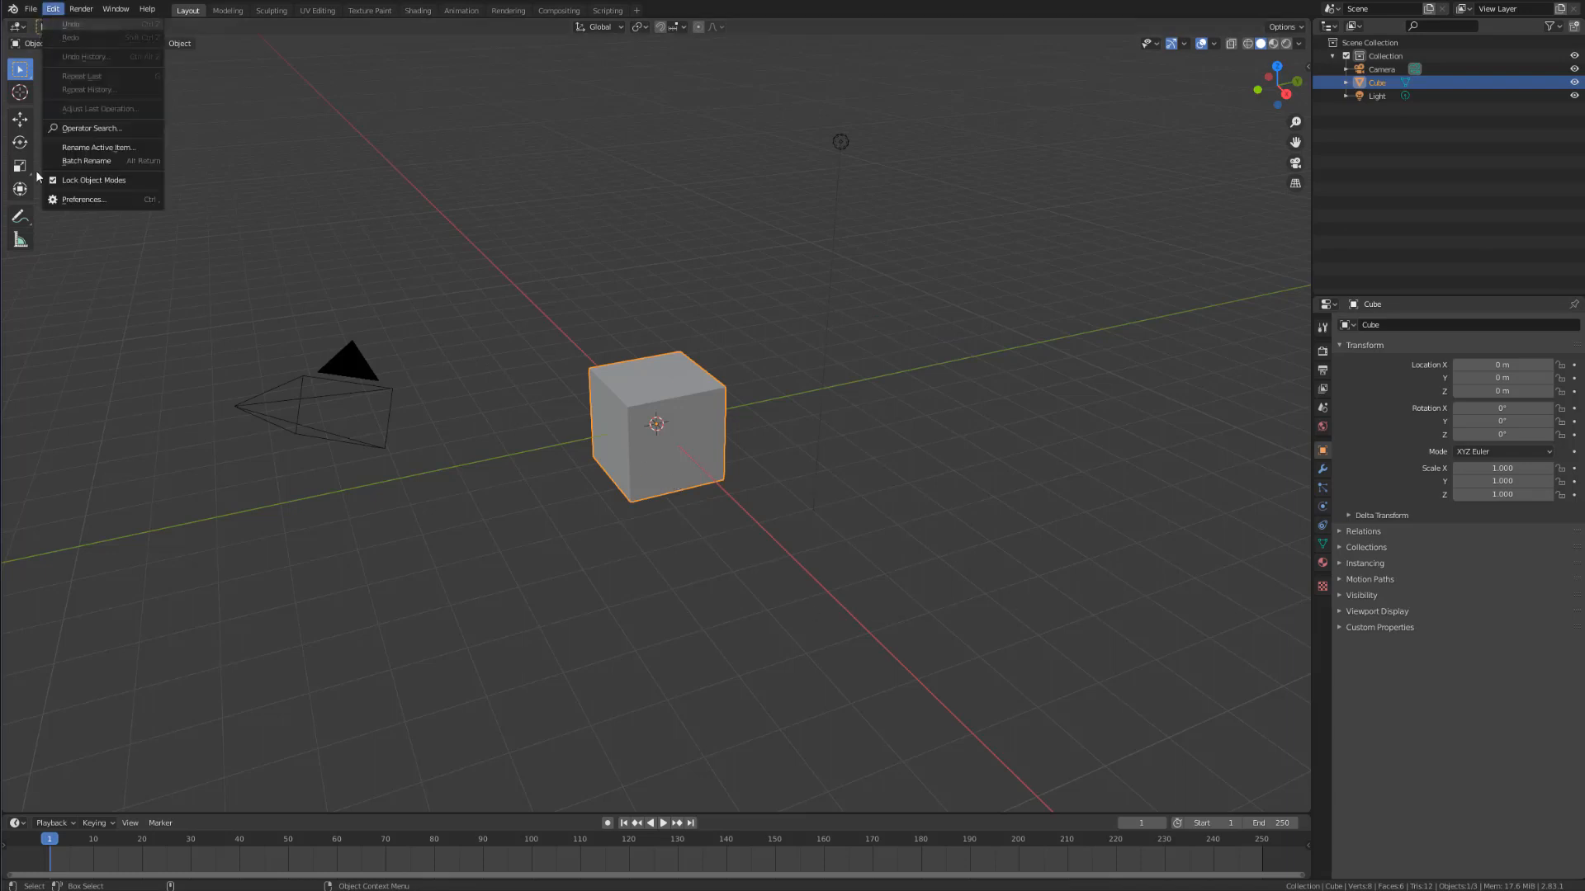
# Step: Set the keymap preset to Blender in the preferences
pyautogui.click(53, 9)
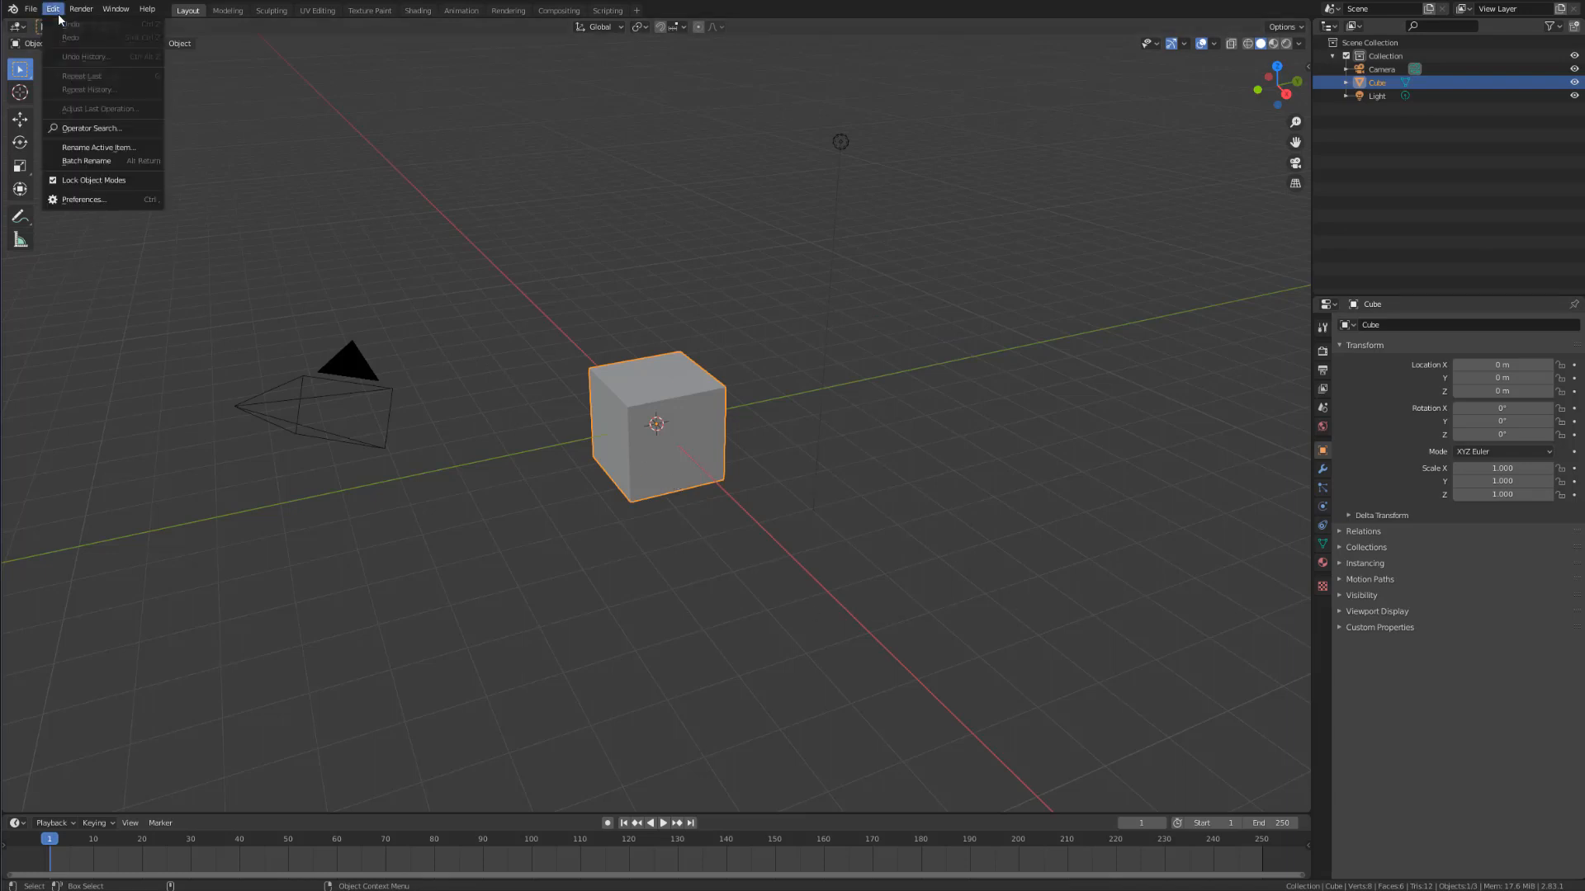
pyautogui.click(87, 200)
pyautogui.moveTo(80, 43); pyautogui.dragTo(866, 265)
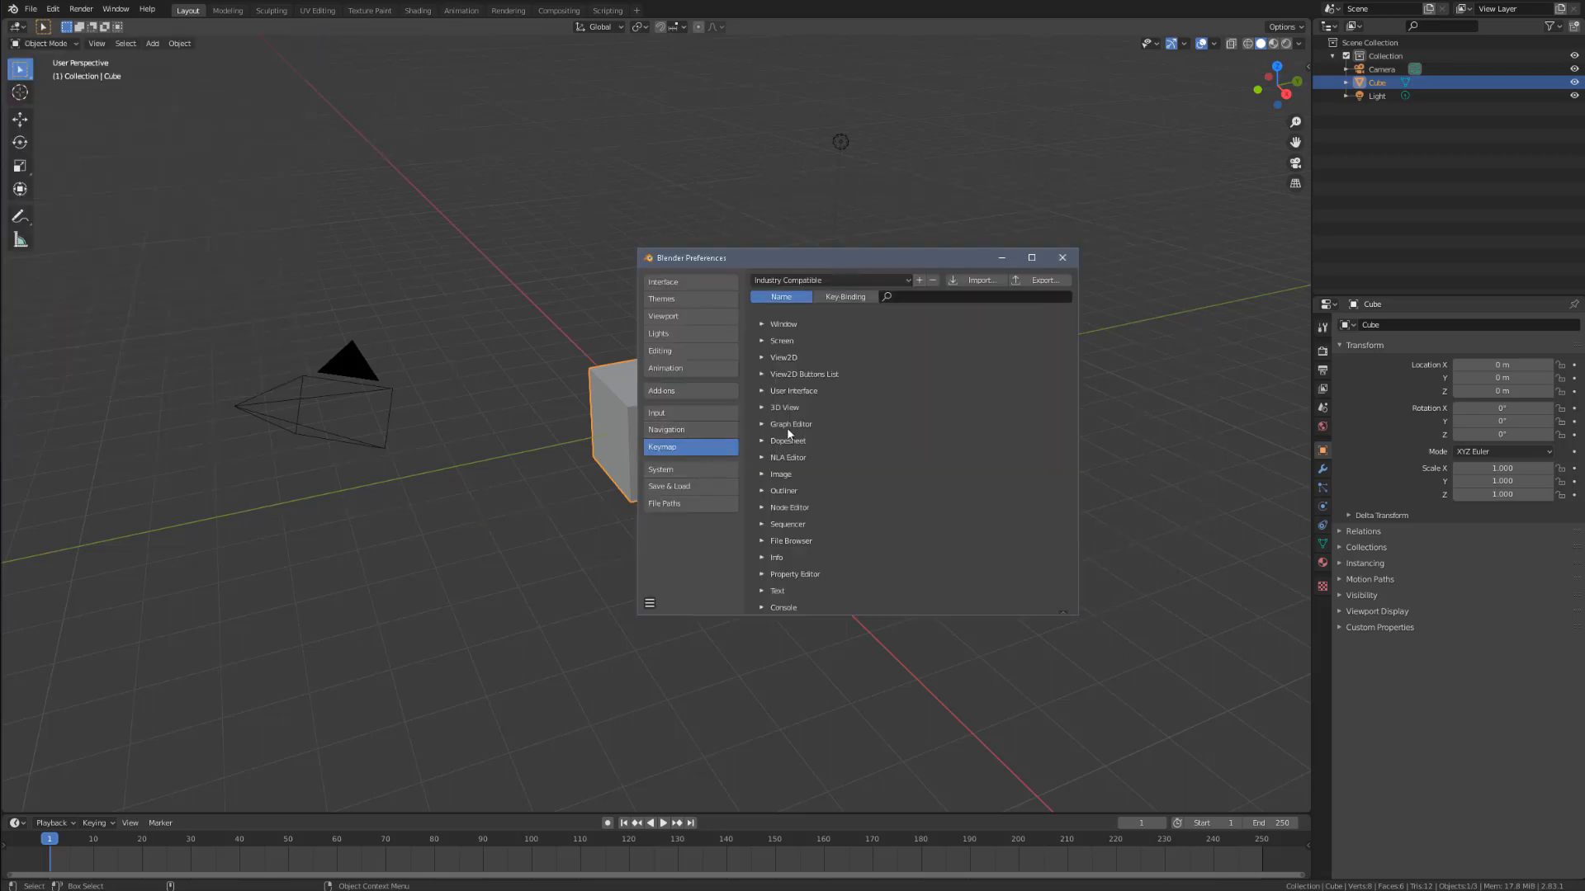
pyautogui.click(906, 280)
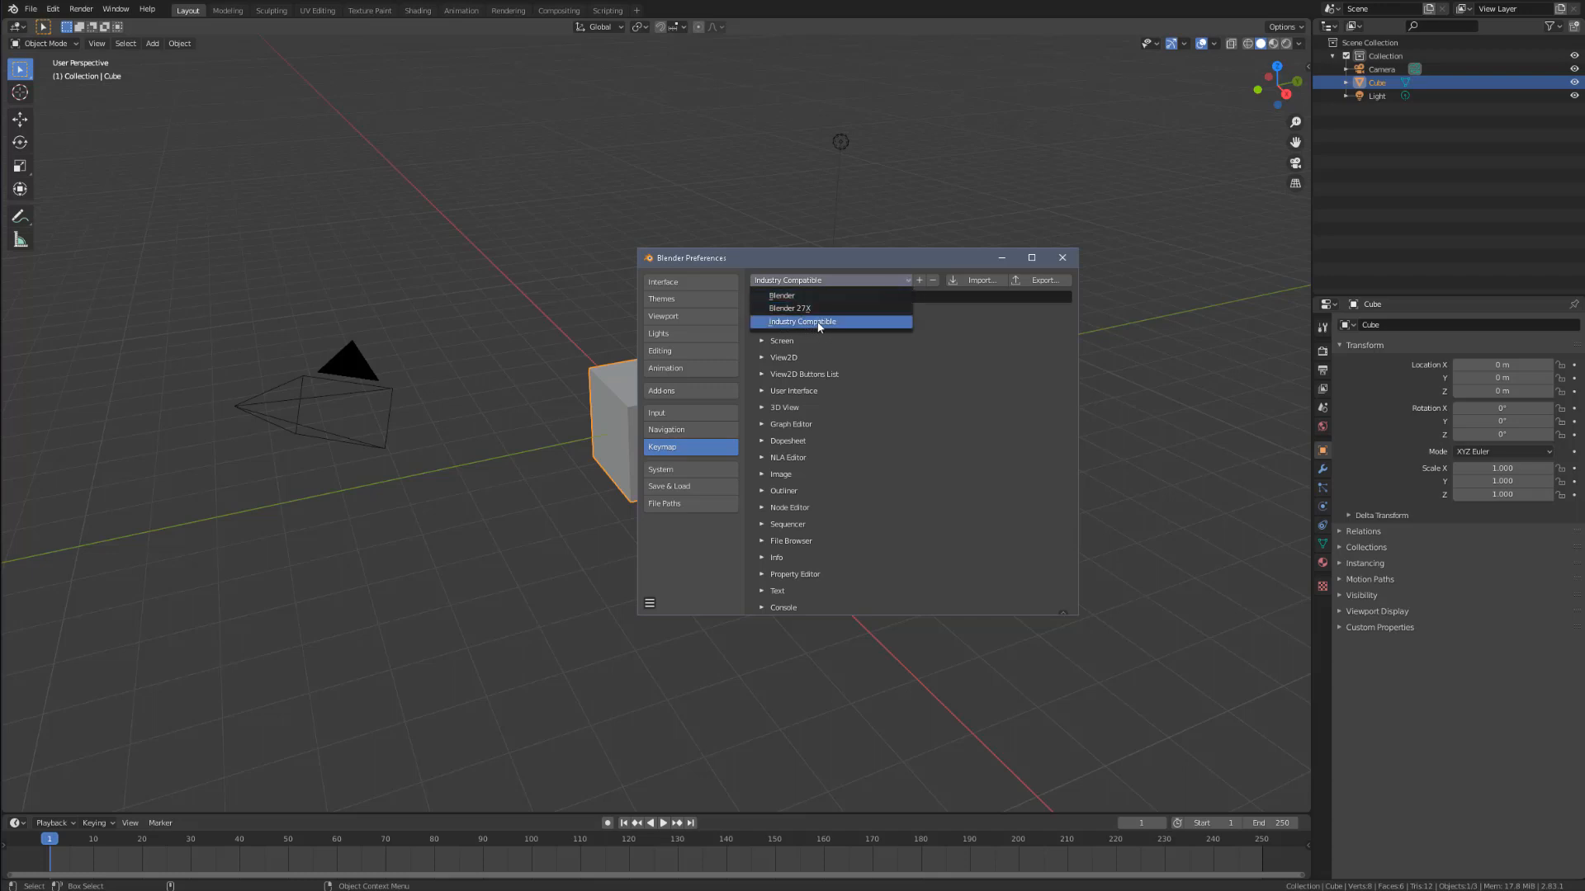
pyautogui.click(843, 303)
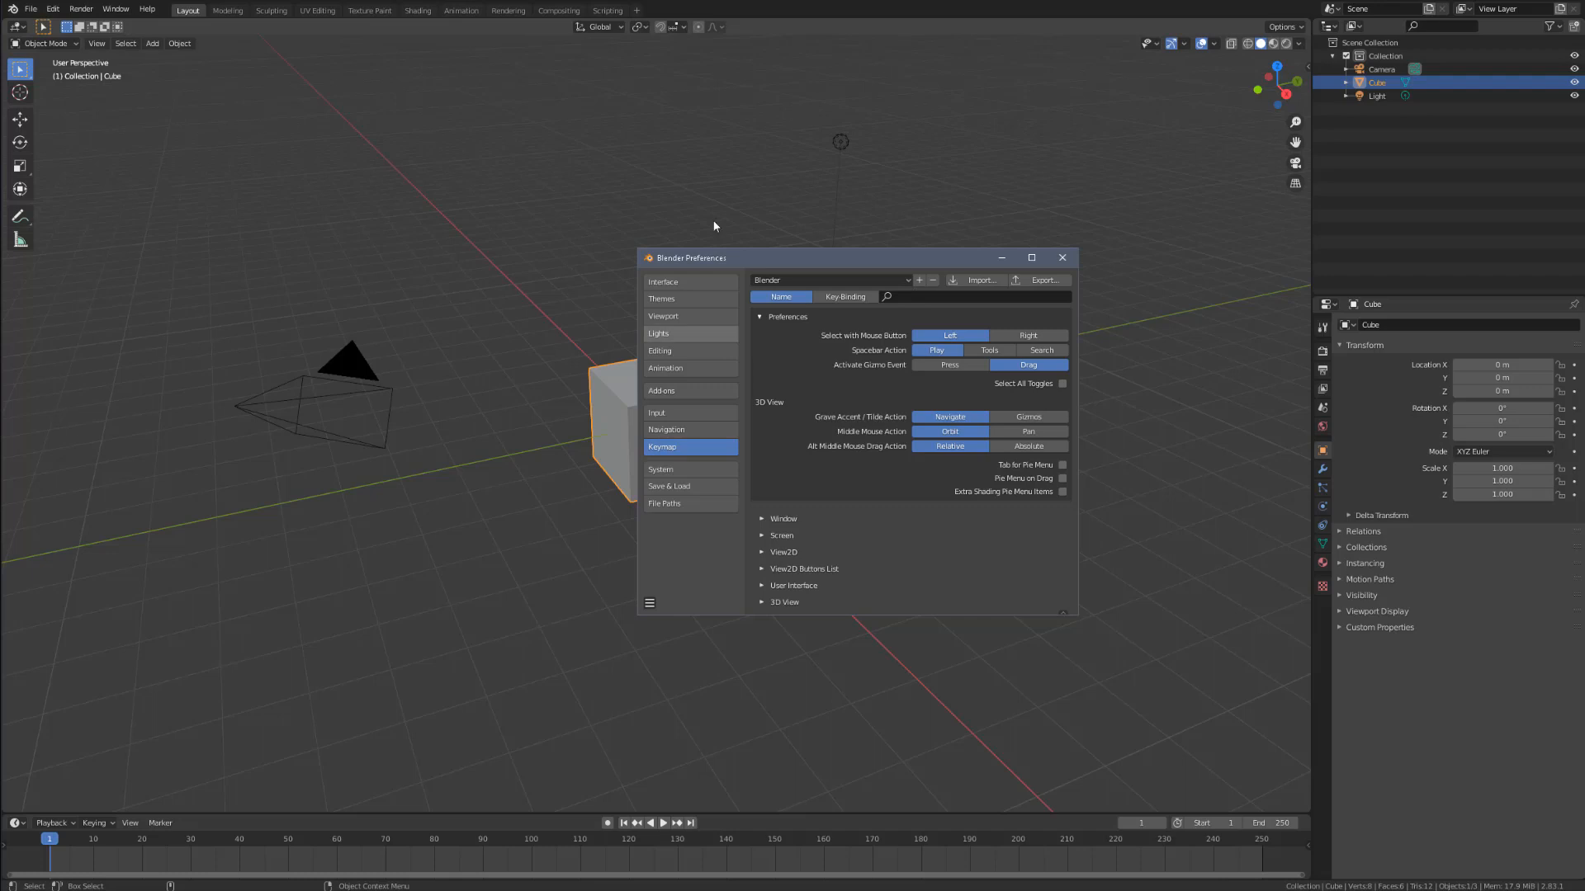
# Step: Look through the Interface and Viewport preferences and close the preferences window
pyautogui.click(689, 283)
pyautogui.click(684, 316)
pyautogui.click(700, 283)
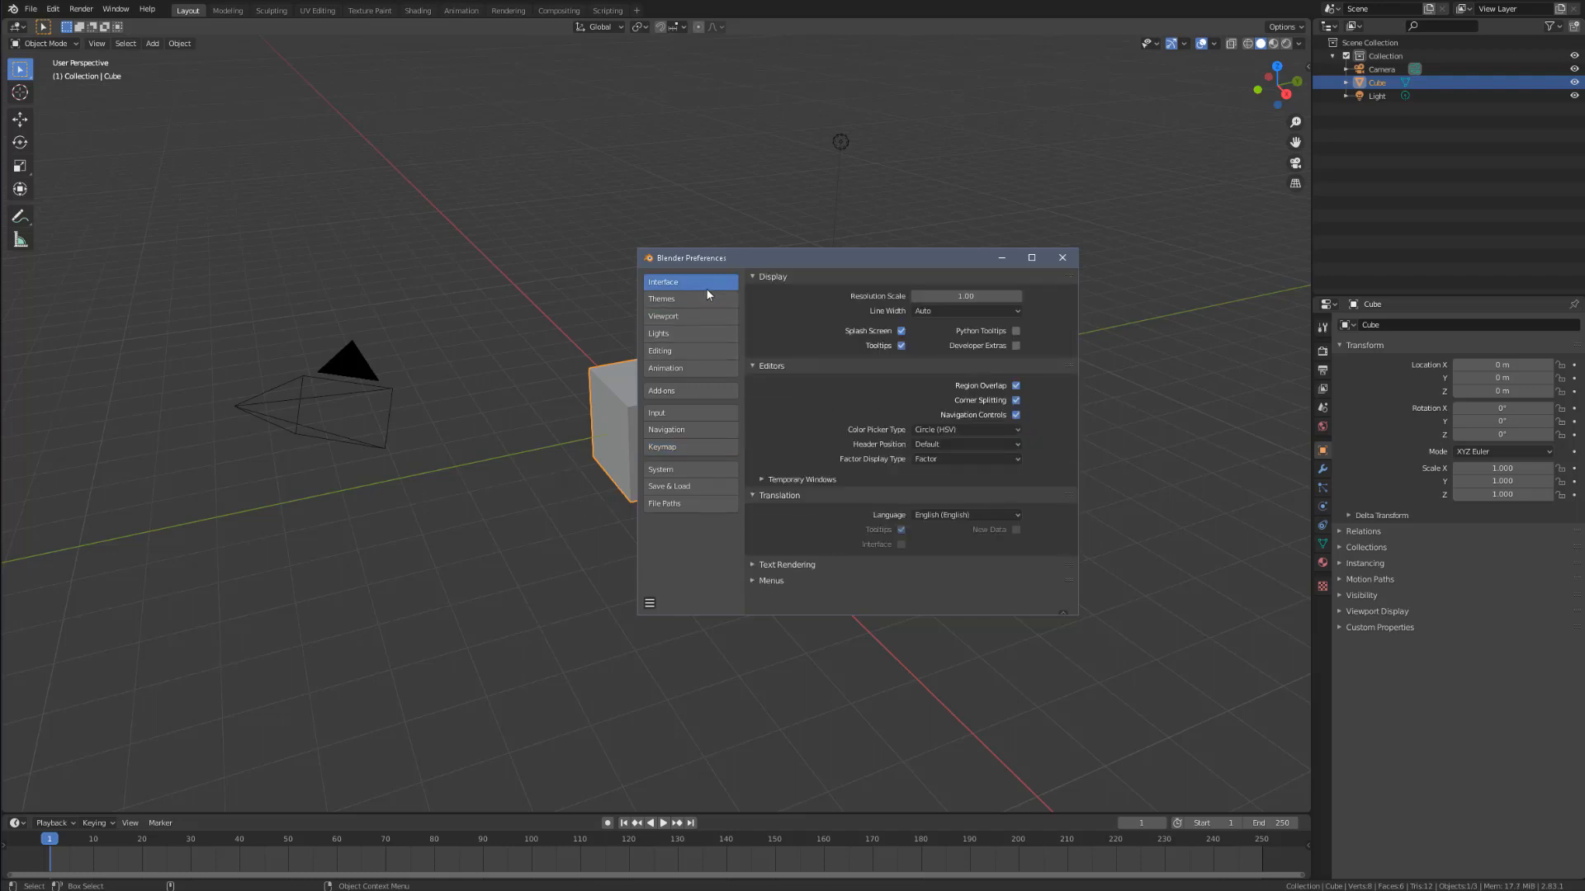
pyautogui.click(1059, 259)
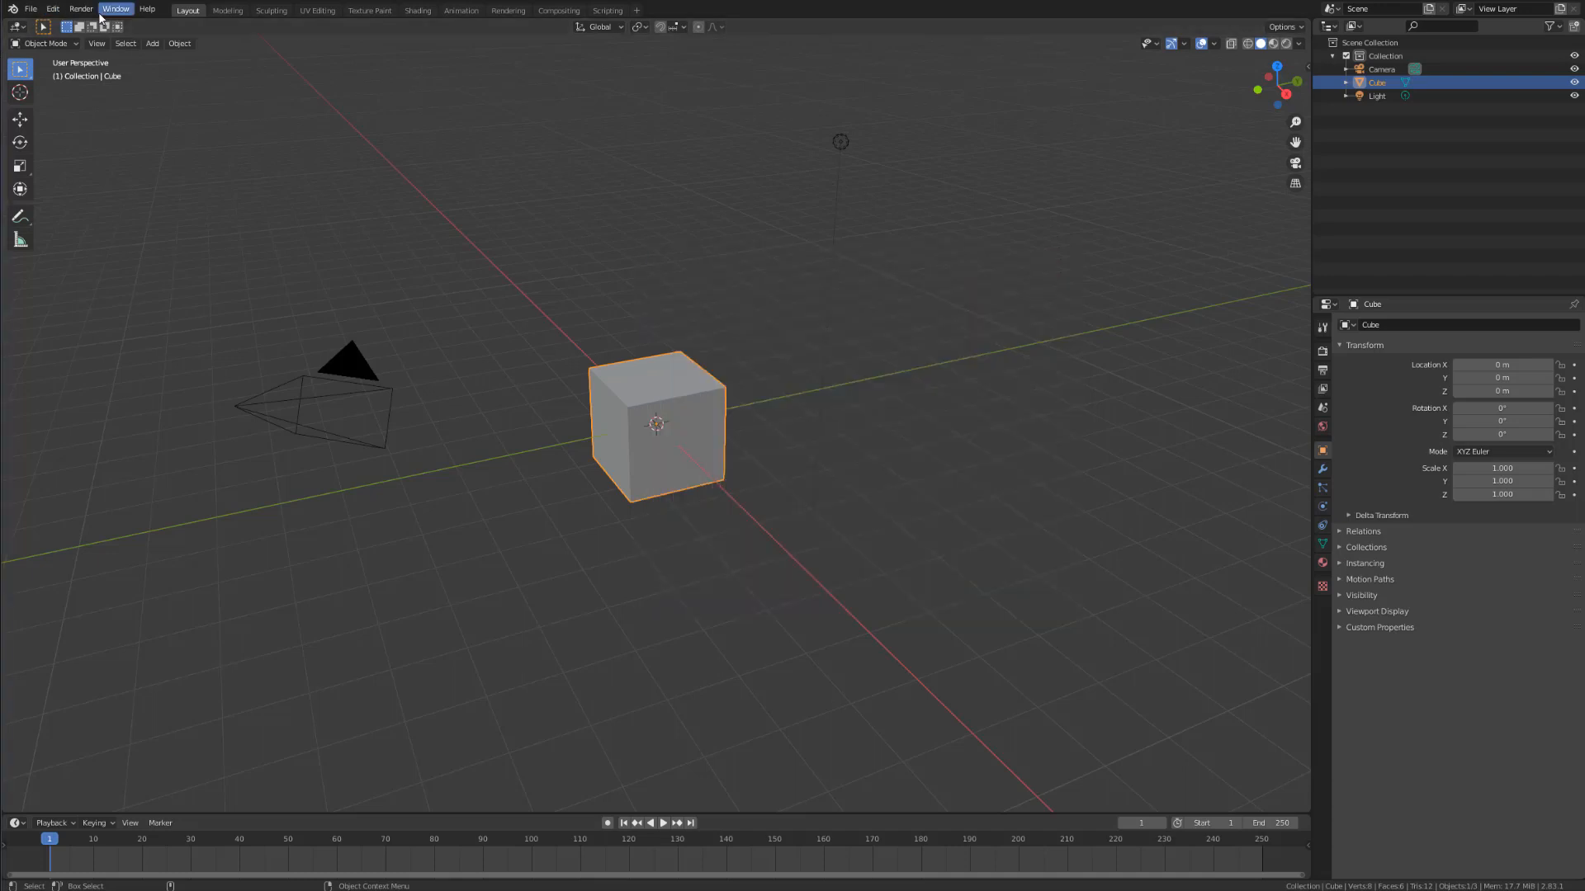
pyautogui.click(12, 9)
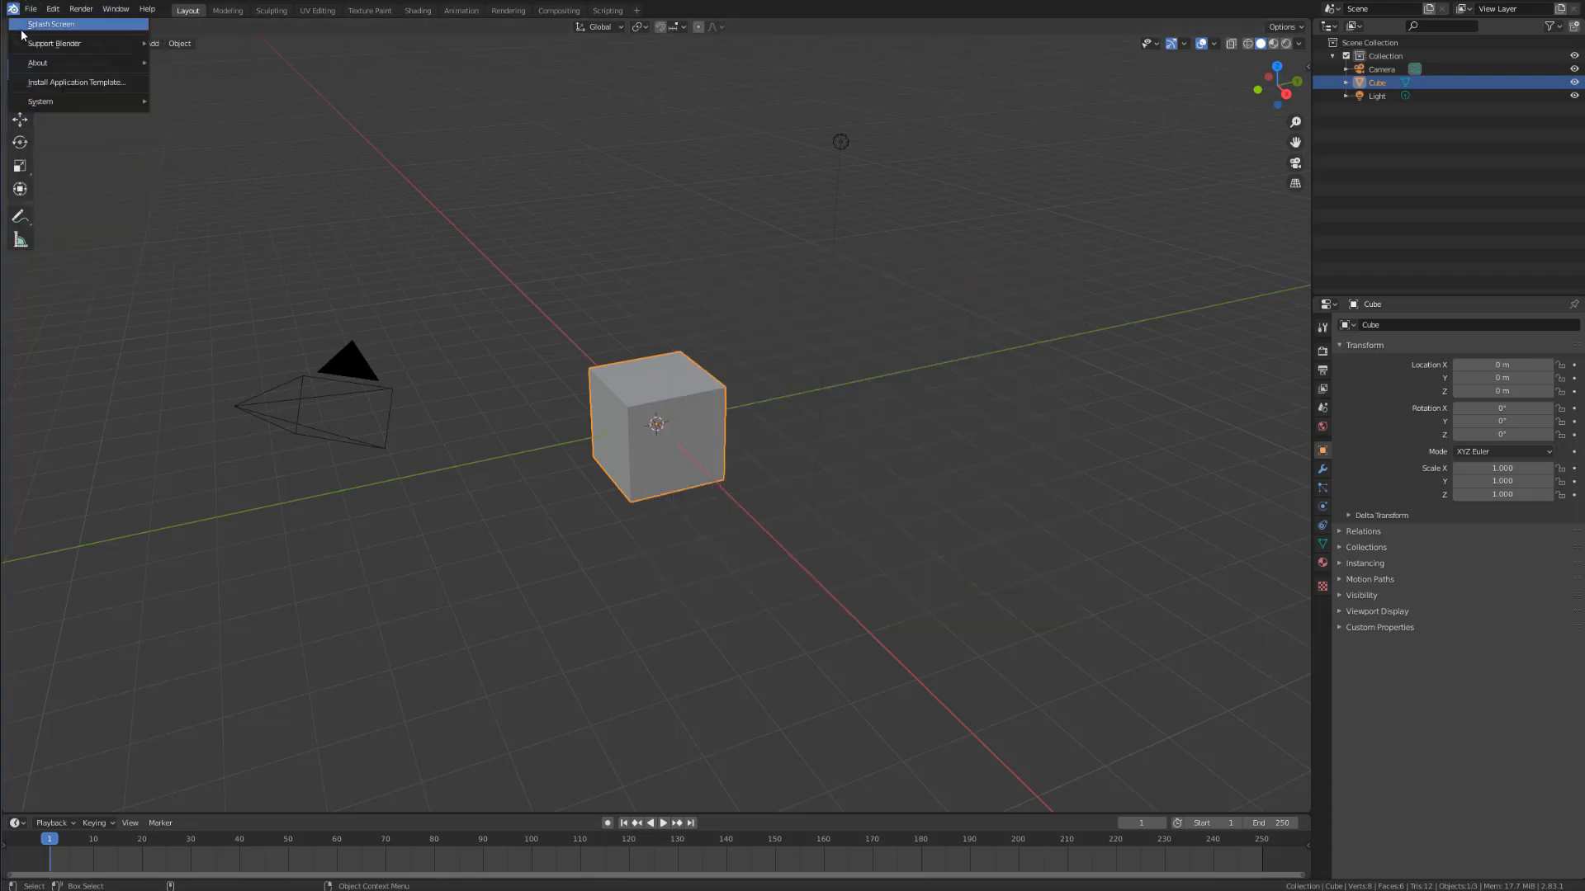
pyautogui.moveTo(31, 8)
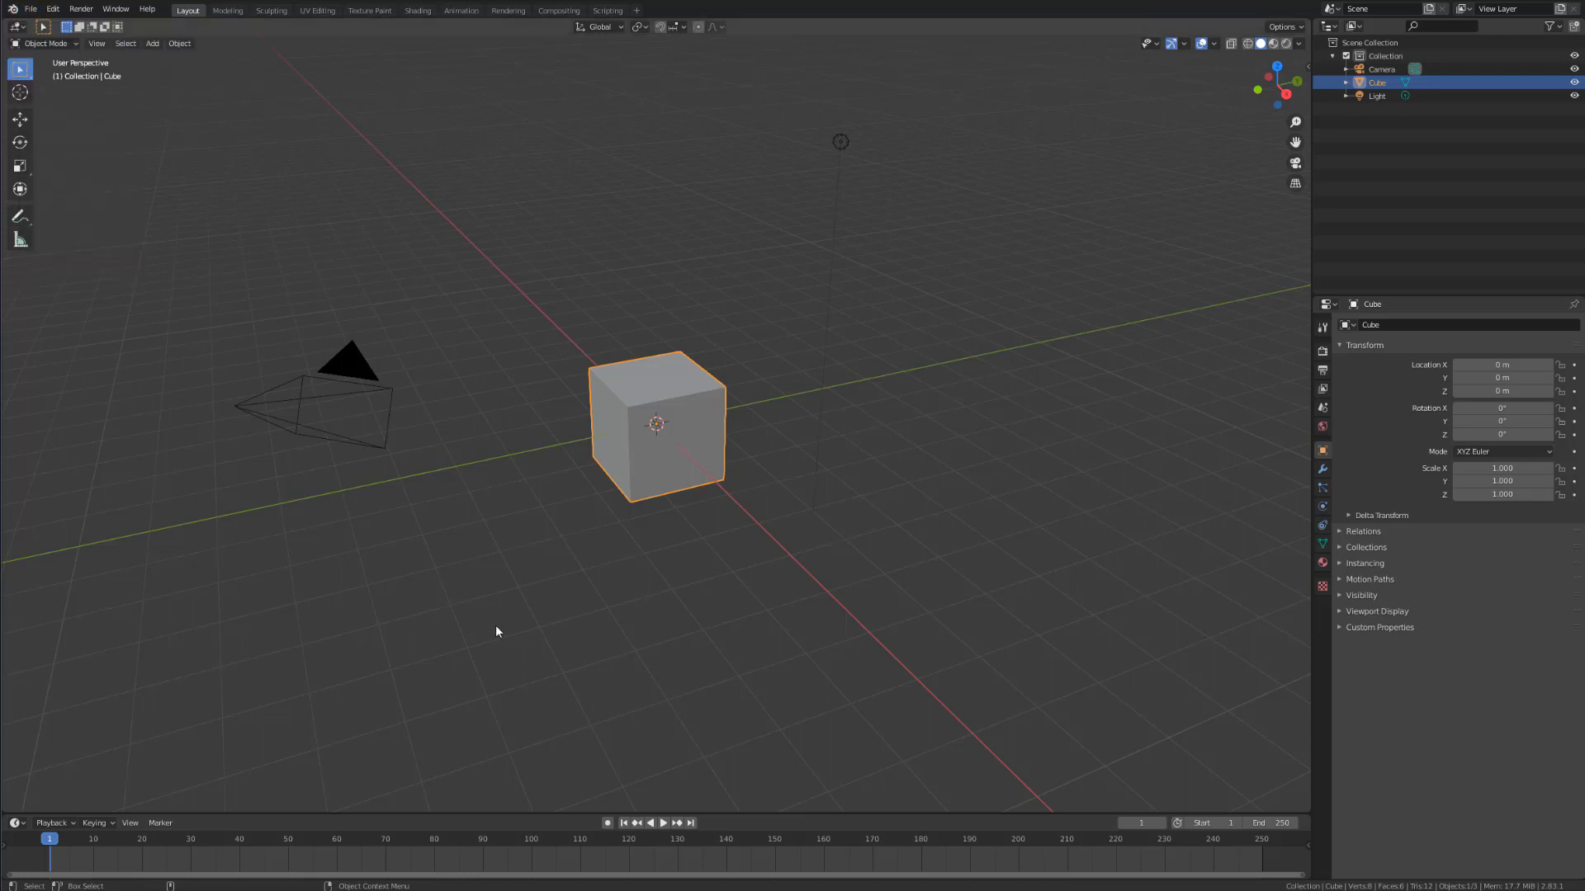
# Step: Set the keymap preset to Industry Compatible in the preferences and close the preferences window
pyautogui.click(53, 8)
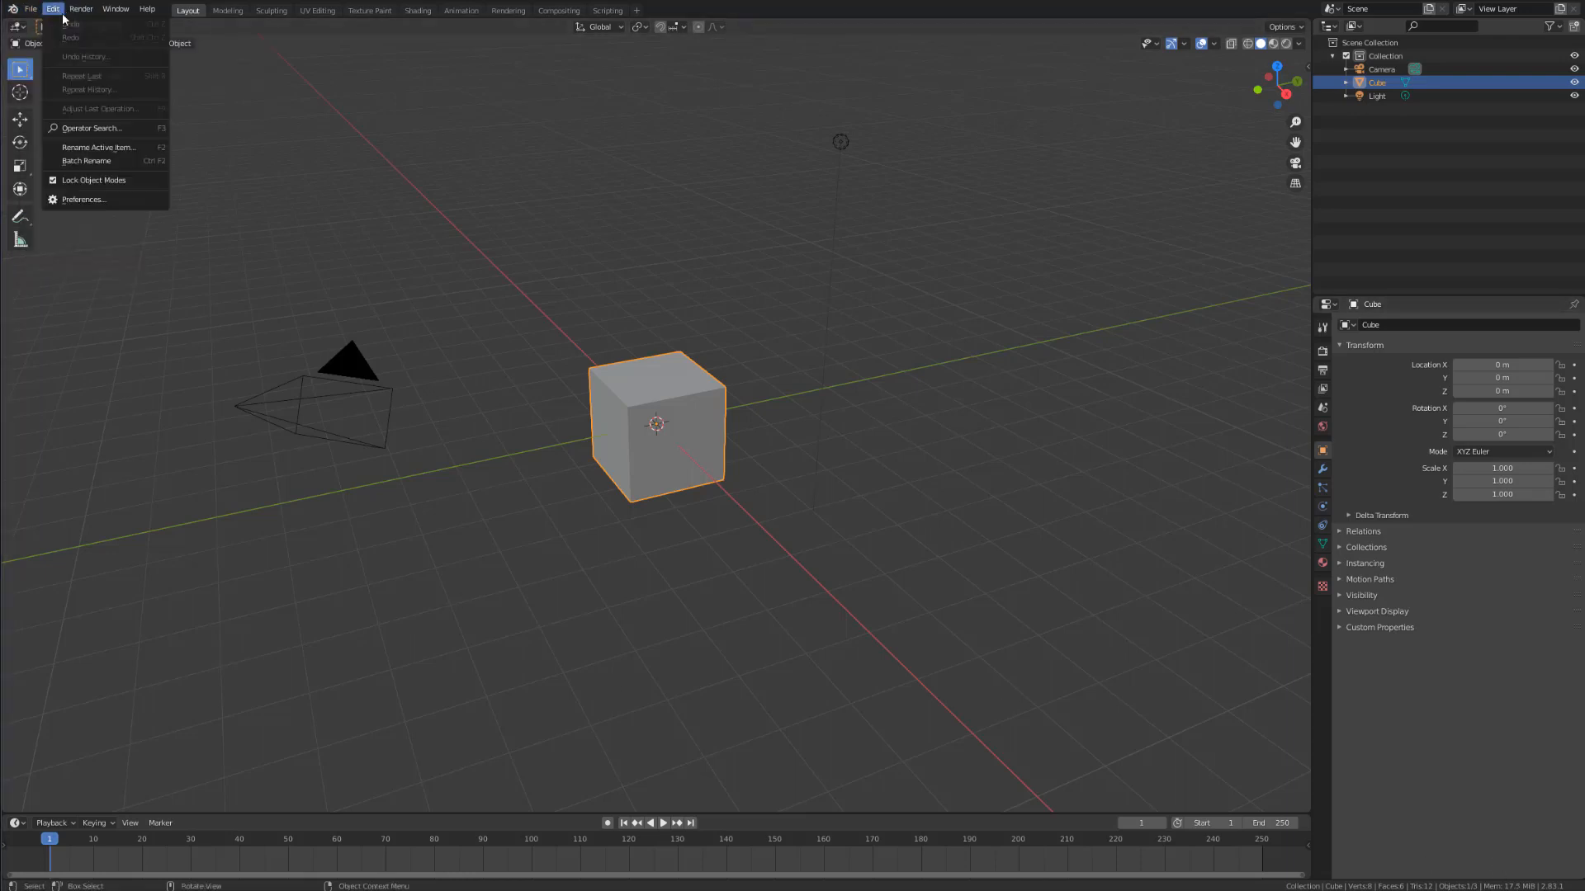
pyautogui.click(67, 199)
pyautogui.moveTo(108, 39); pyautogui.dragTo(938, 269)
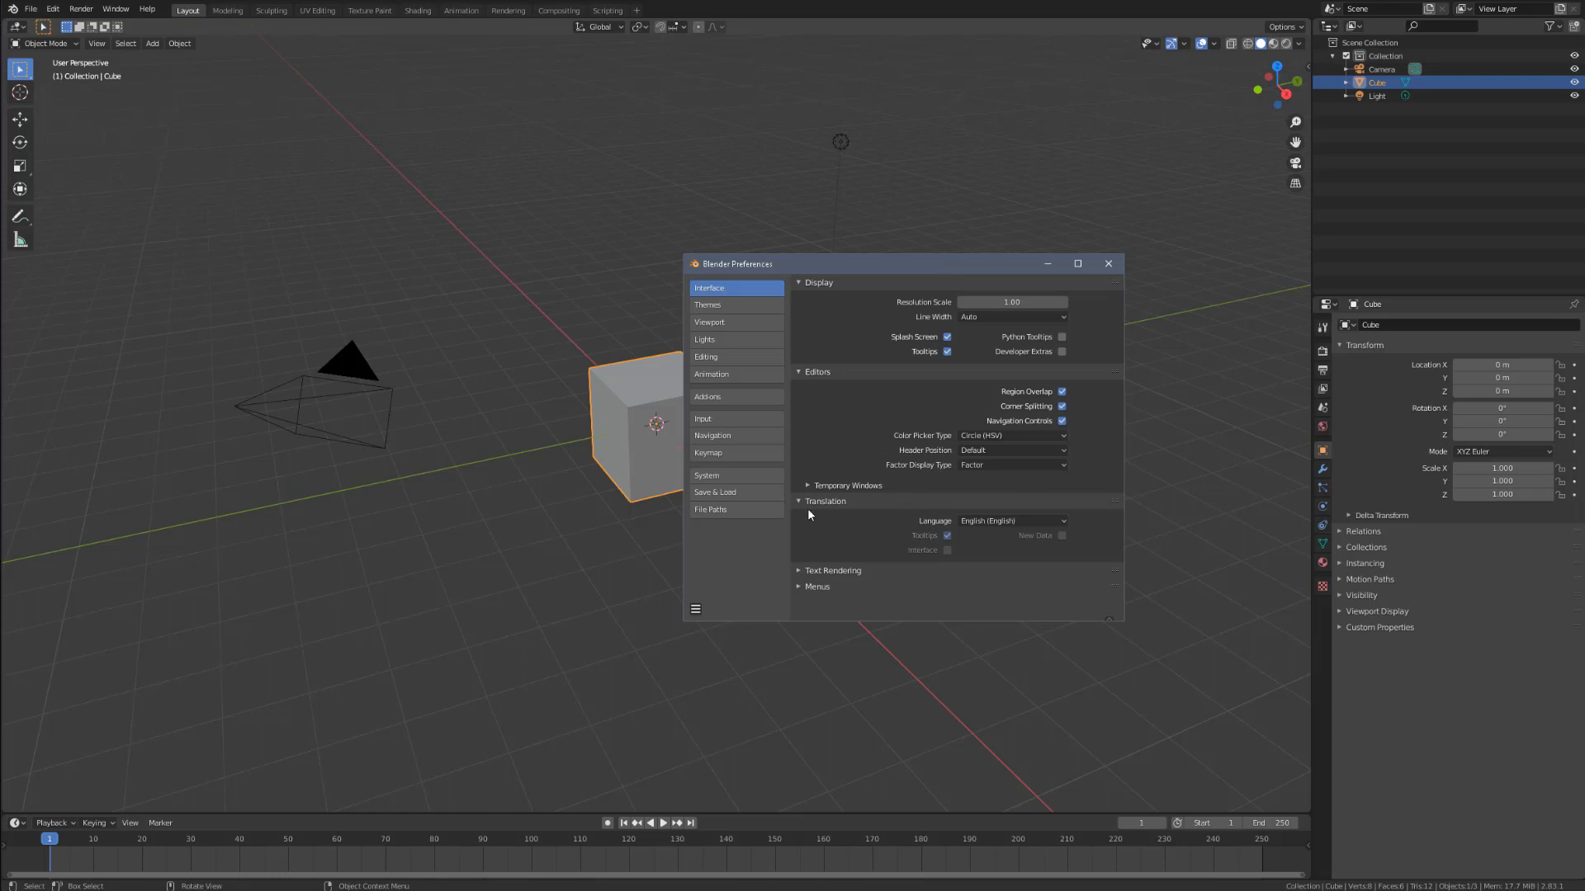
pyautogui.click(711, 434)
pyautogui.click(708, 454)
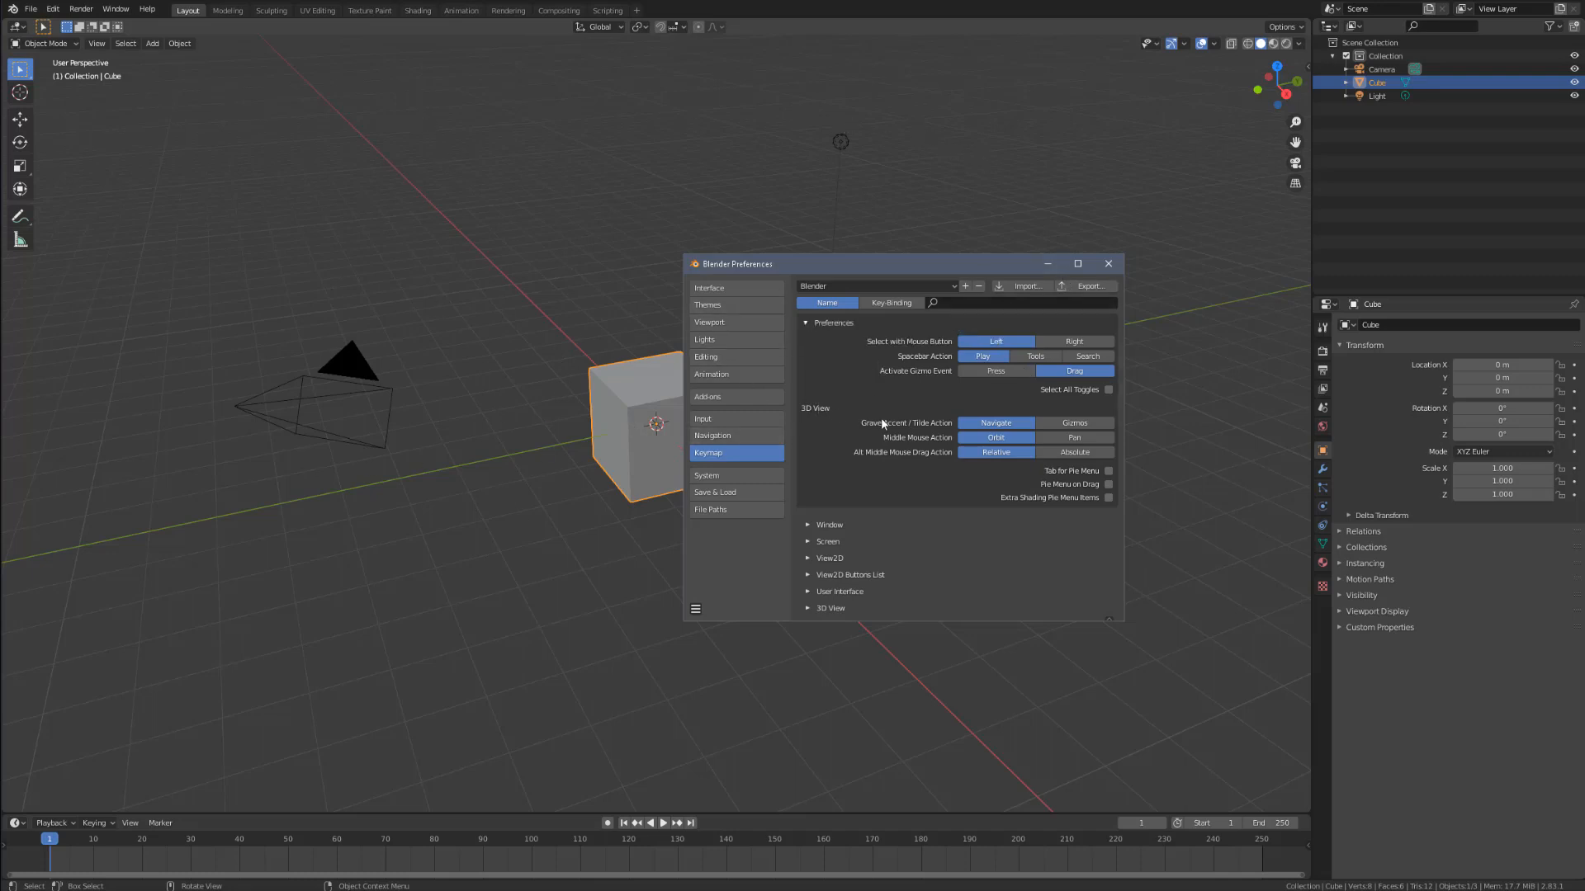
pyautogui.click(940, 286)
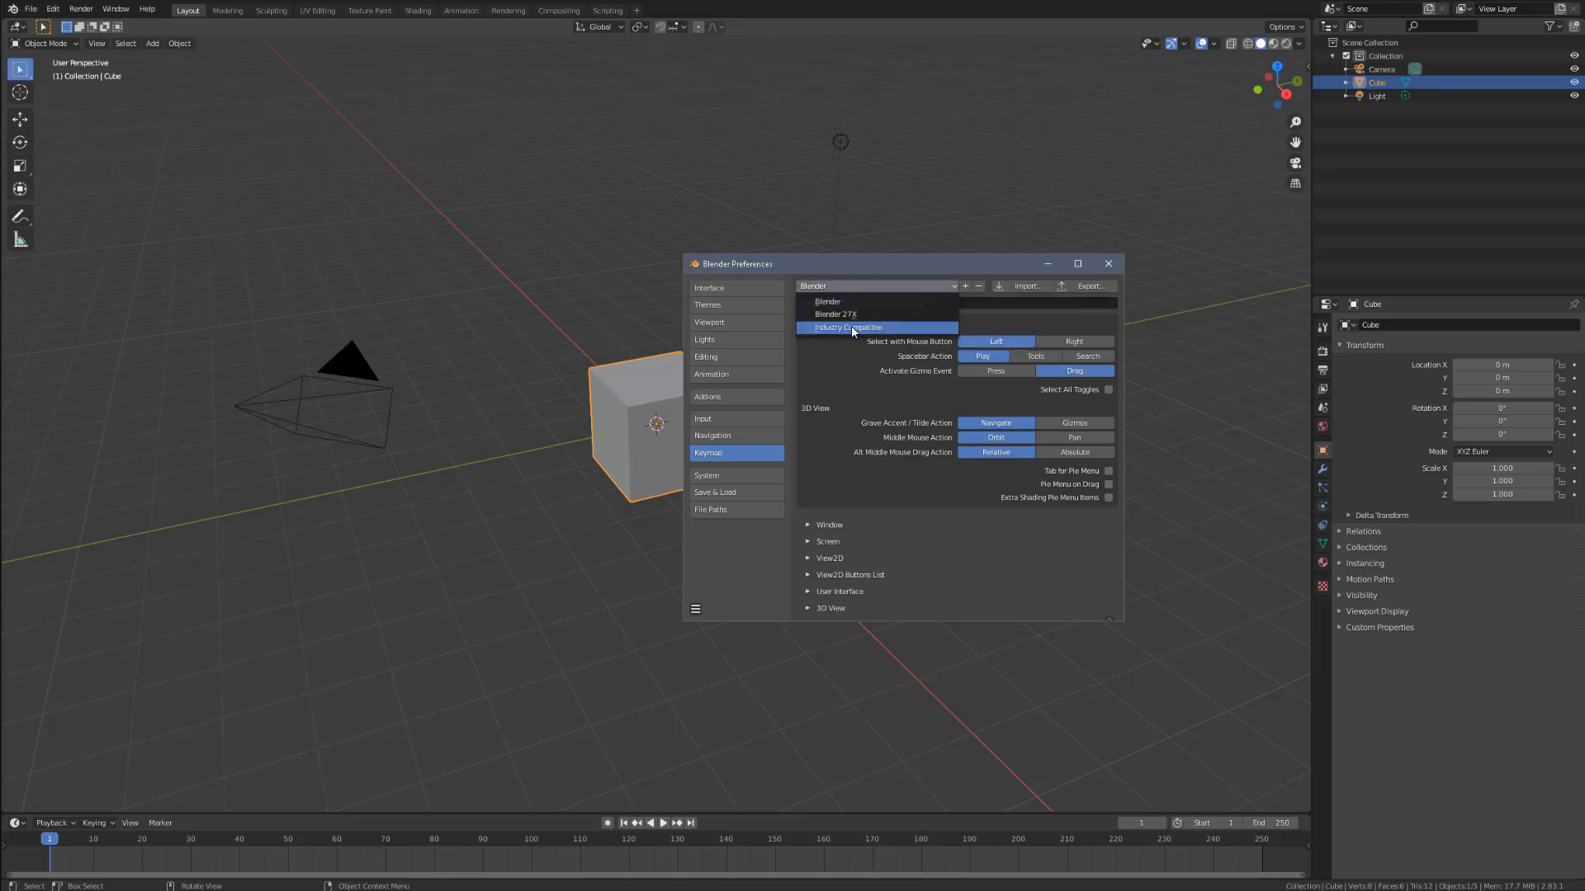
pyautogui.click(880, 329)
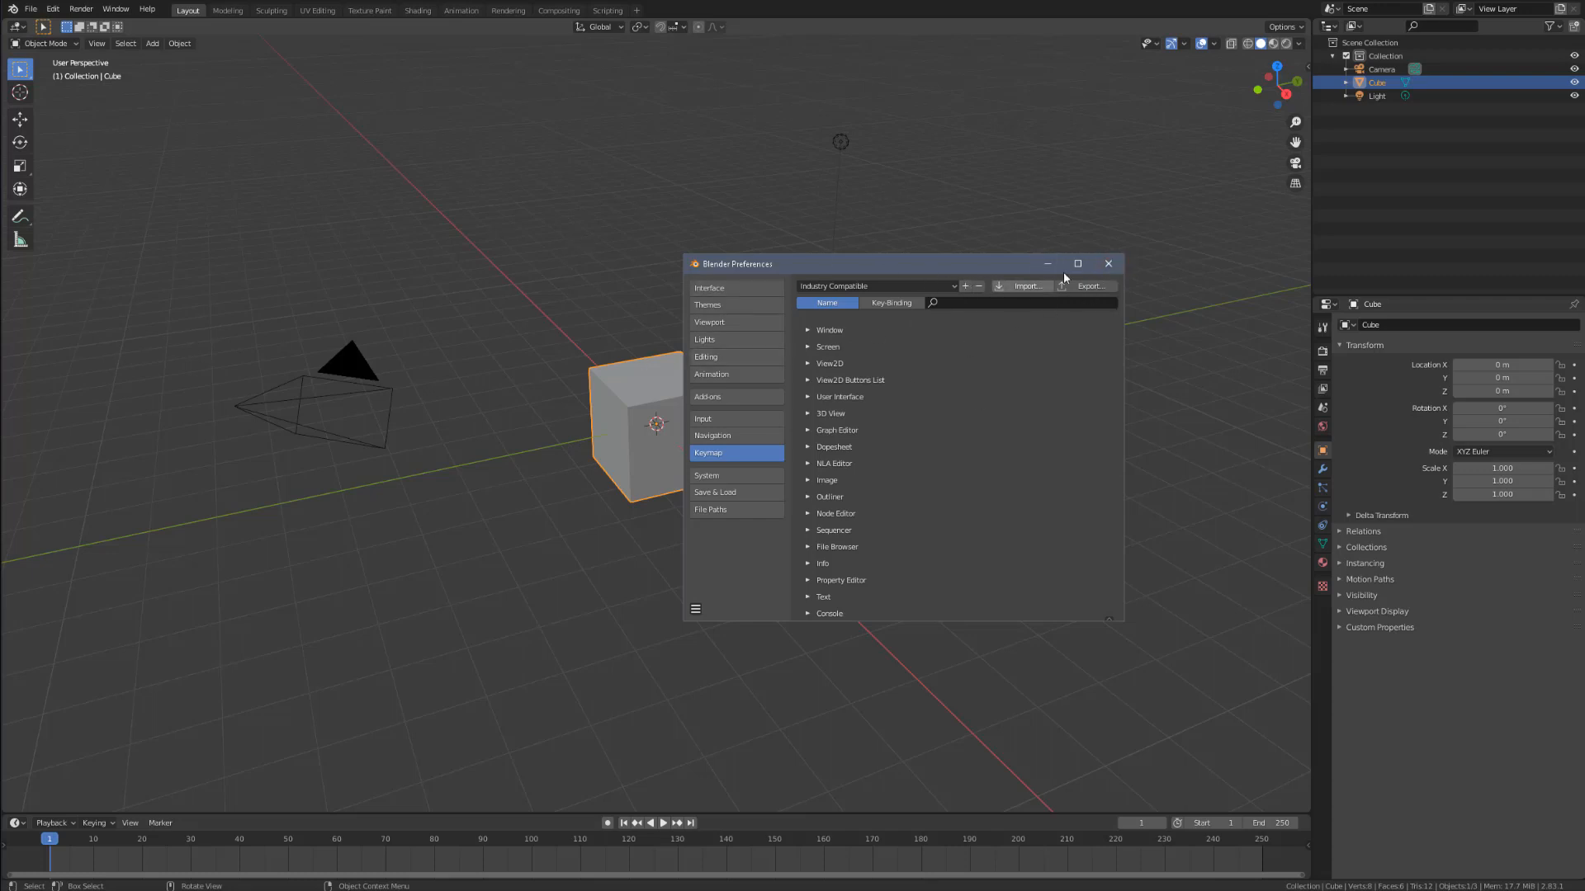
pyautogui.click(1108, 266)
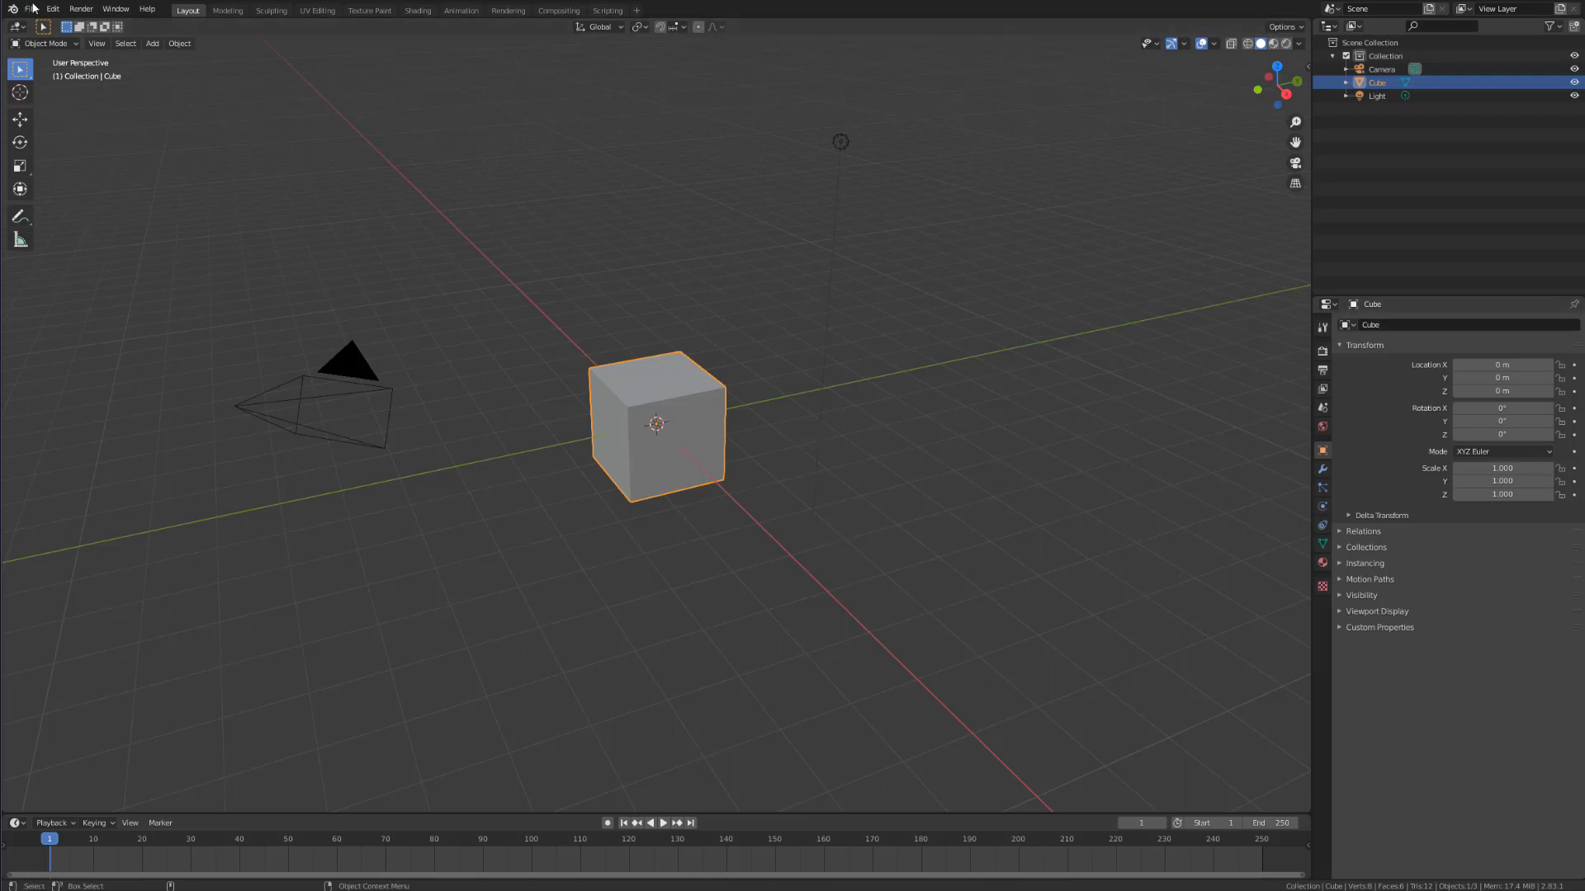
# Step: Select the cube and move it about 1.8 m along the Y axis with the Move tool
pyautogui.click(33, 8)
pyautogui.click(592, 226)
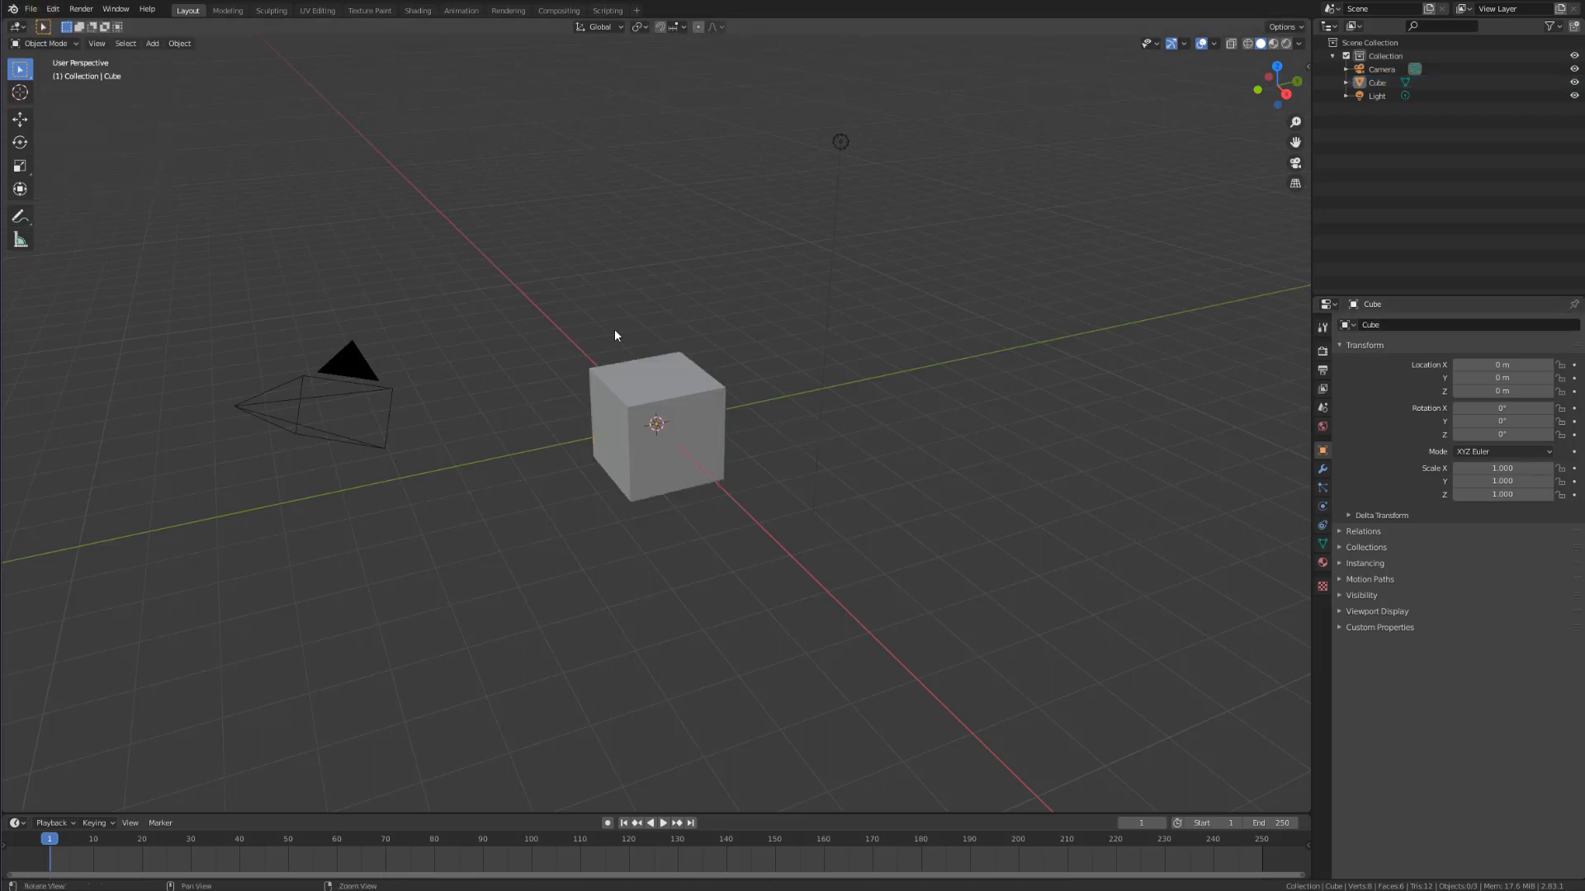
pyautogui.moveTo(614, 335); pyautogui.dragTo(662, 429, button='middle')
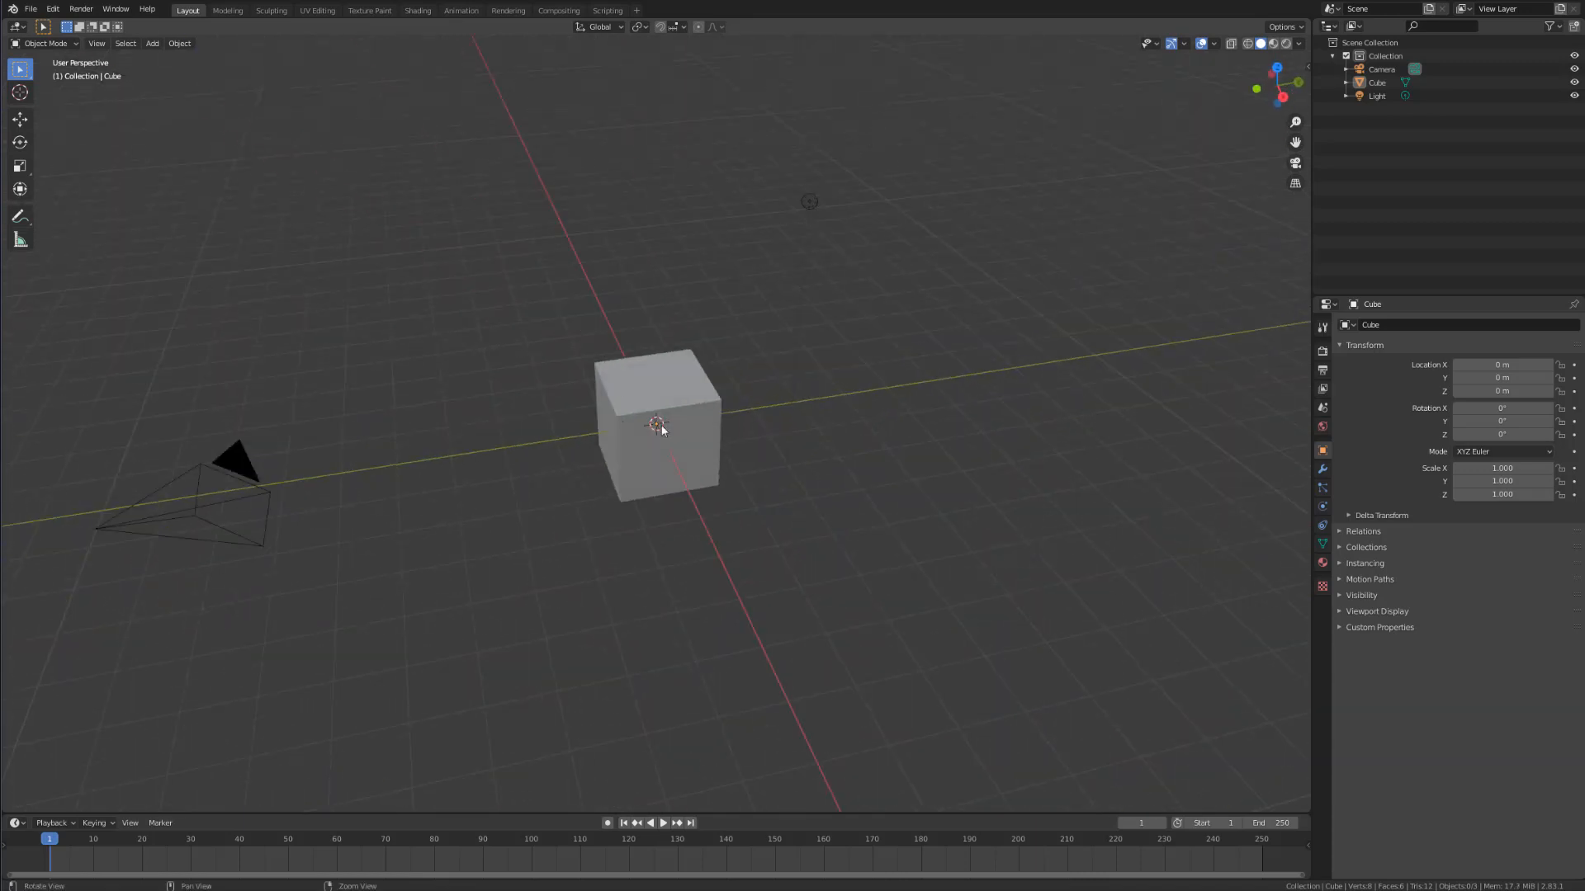
pyautogui.click(670, 411)
pyautogui.hotkey('shift', 'space')
pyautogui.press('g')
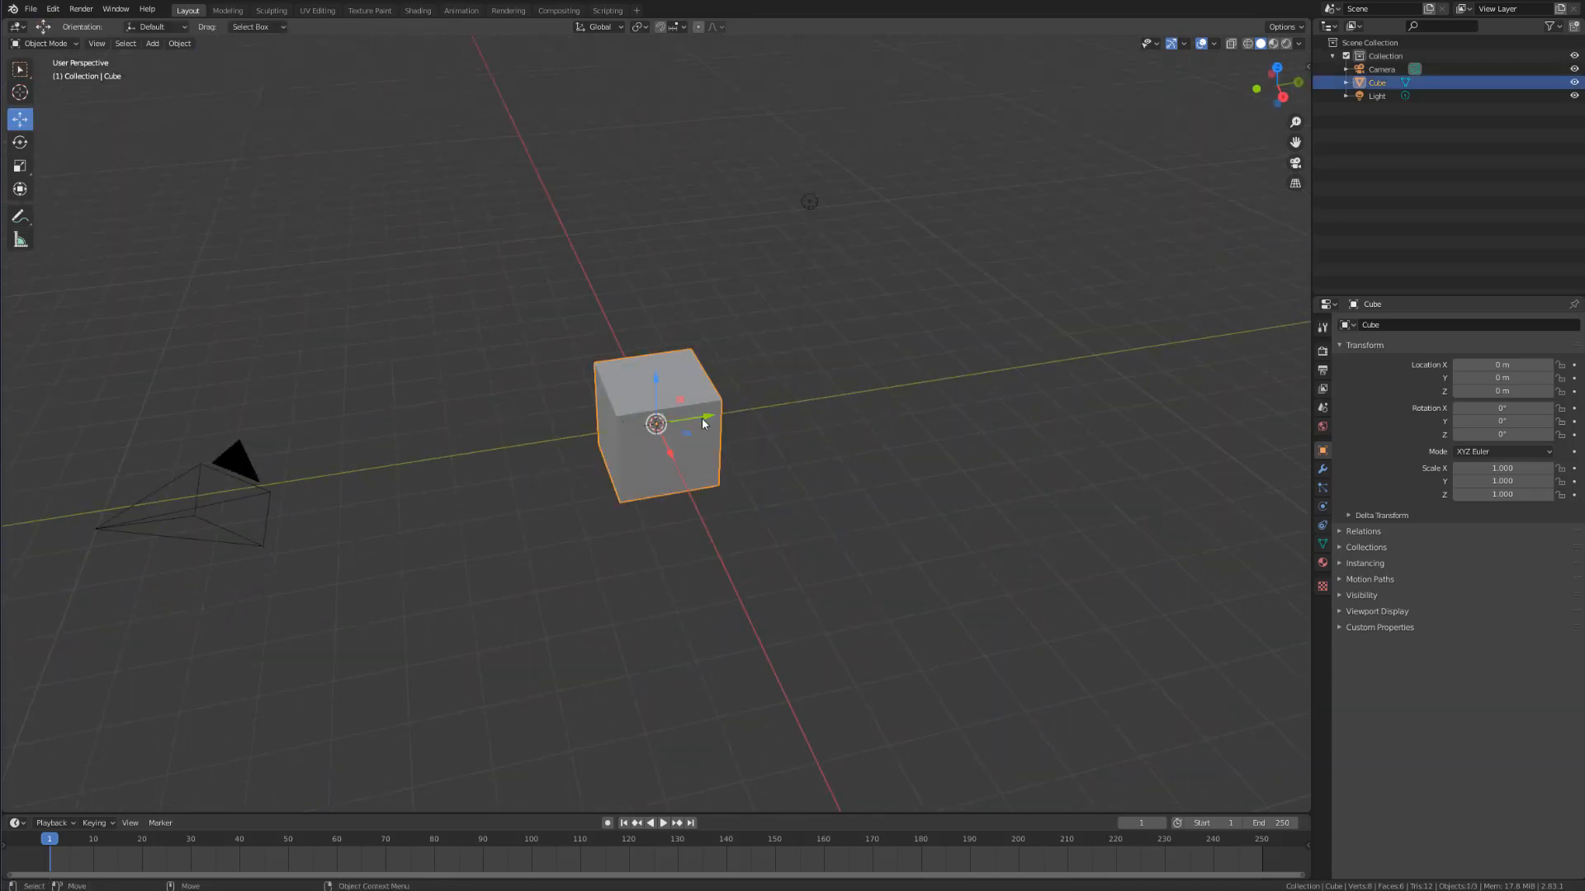
pyautogui.moveTo(704, 423); pyautogui.dragTo(855, 465)
# Step: Rotate the cube about -1.13° around Z, scale it to about 2.29 along X, and deselect it
pyautogui.hotkey('shift', 'space')
pyautogui.press('r')
pyautogui.hotkey('shift', 'space')
pyautogui.press('s')
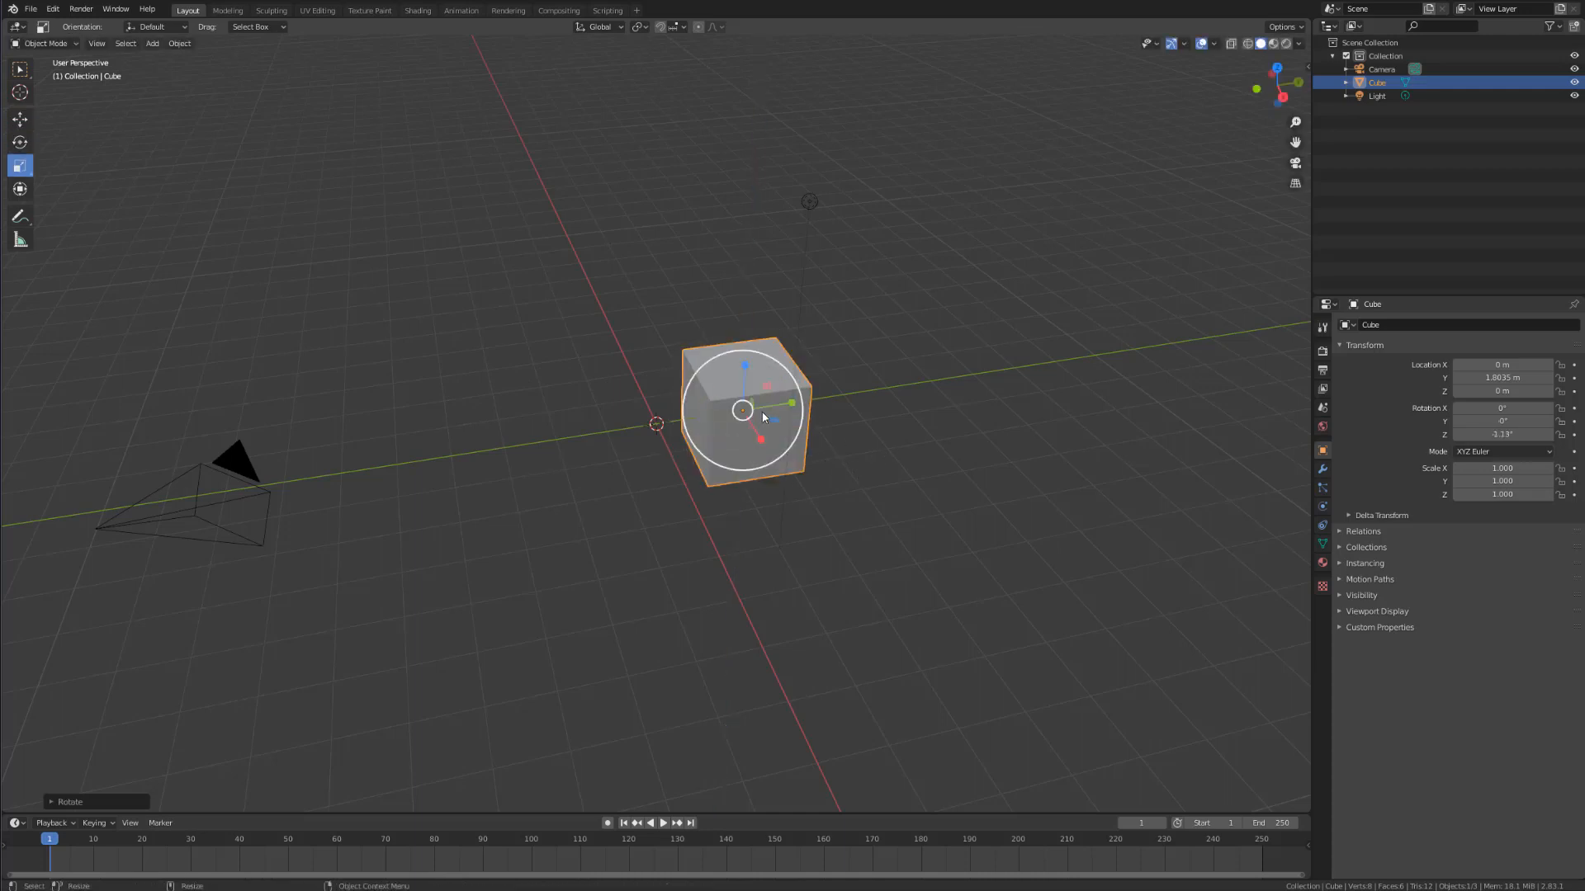
pyautogui.moveTo(744, 418)
pyautogui.mouseDown()
pyautogui.moveTo(756, 389)
pyautogui.moveTo(748, 429)
pyautogui.mouseUp()
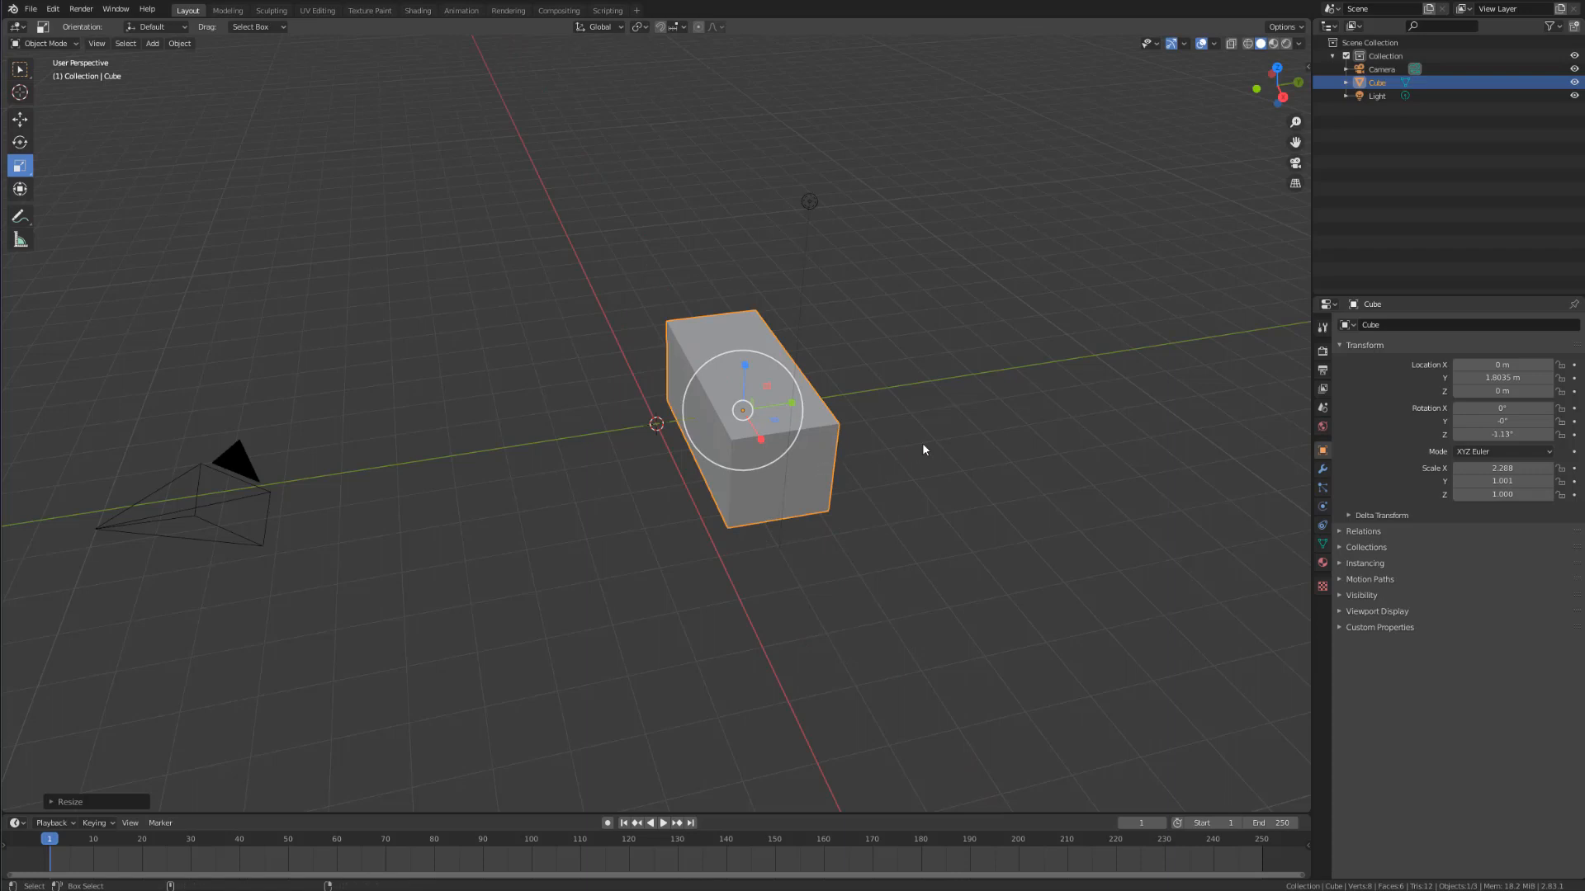
pyautogui.click(1086, 652)
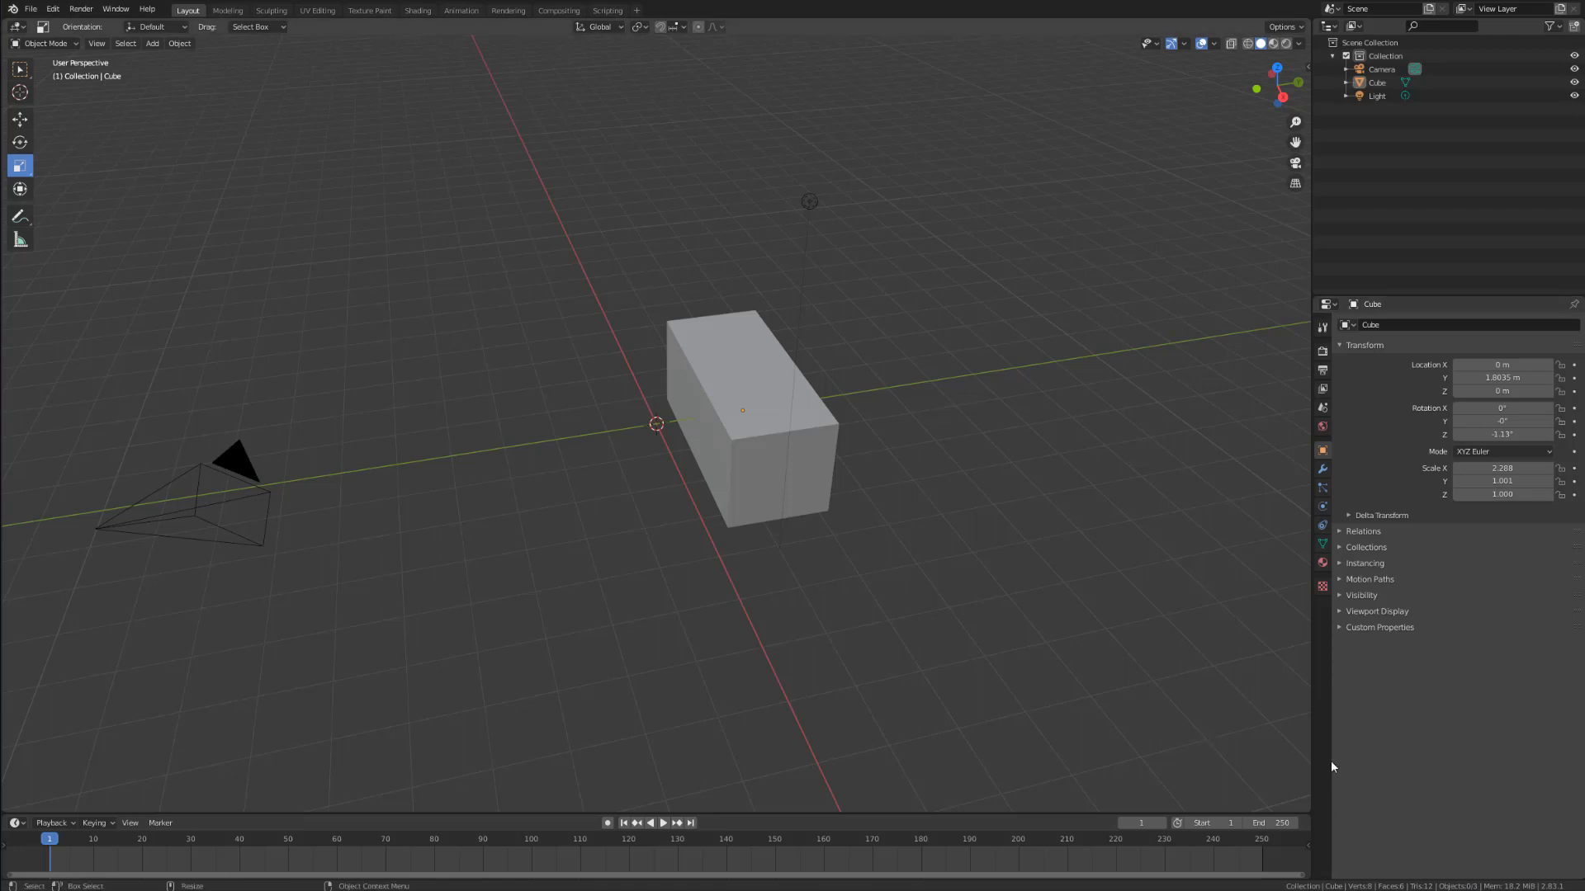
# Step: Clear the cube's scale, rotation and location, and leave it deselected
pyautogui.click(709, 441)
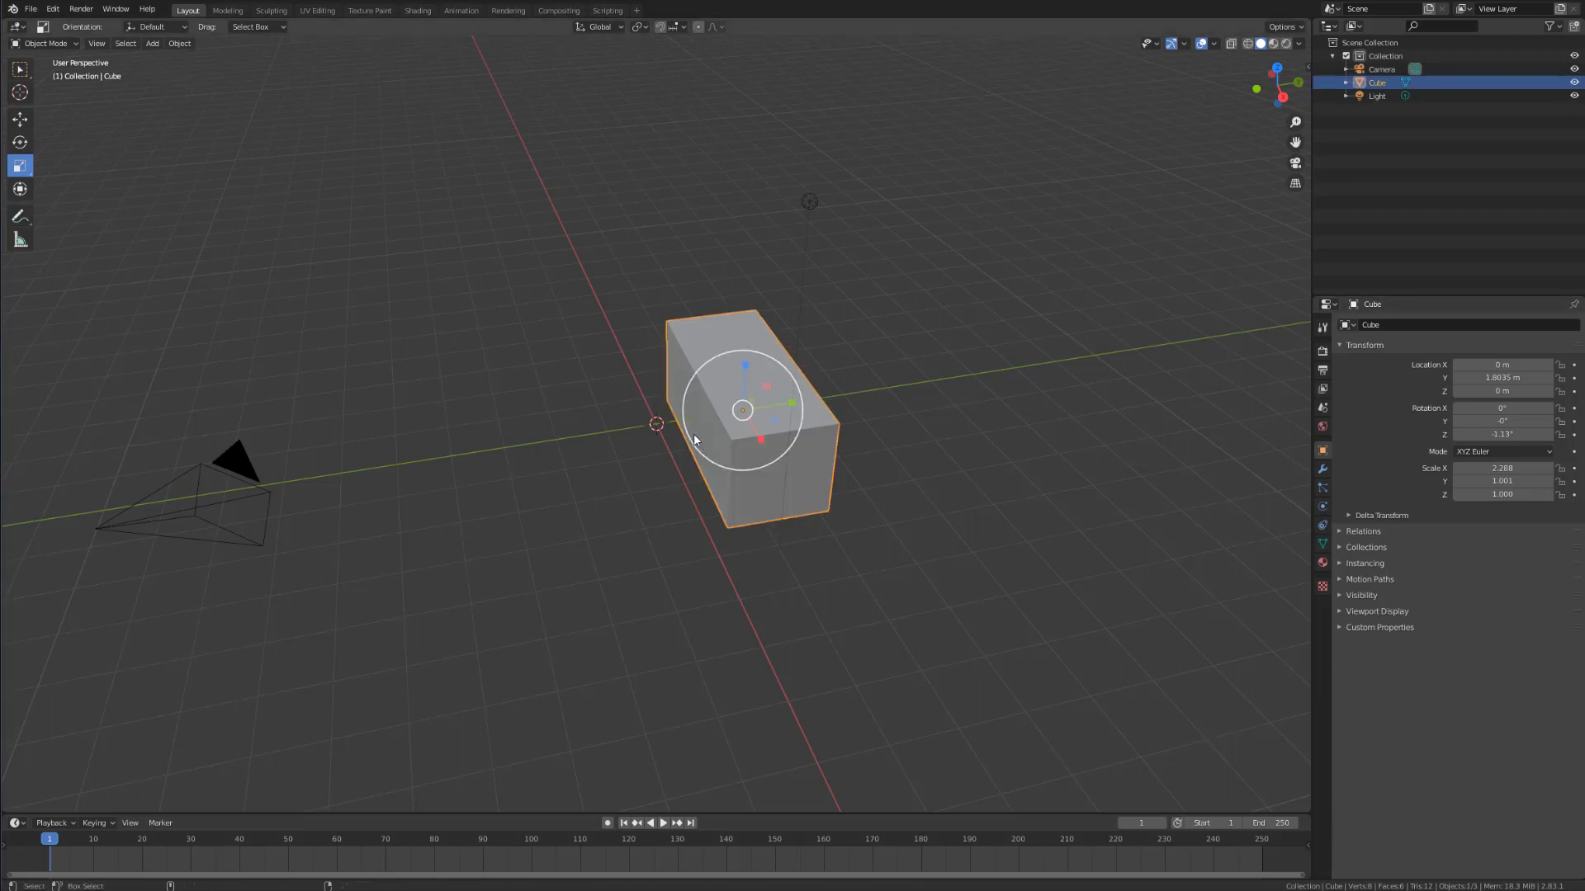
pyautogui.hotkey('alt', 's')
pyautogui.hotkey('alt', 'r')
pyautogui.hotkey('alt', 'g')
pyautogui.hotkey('alt', 'a')
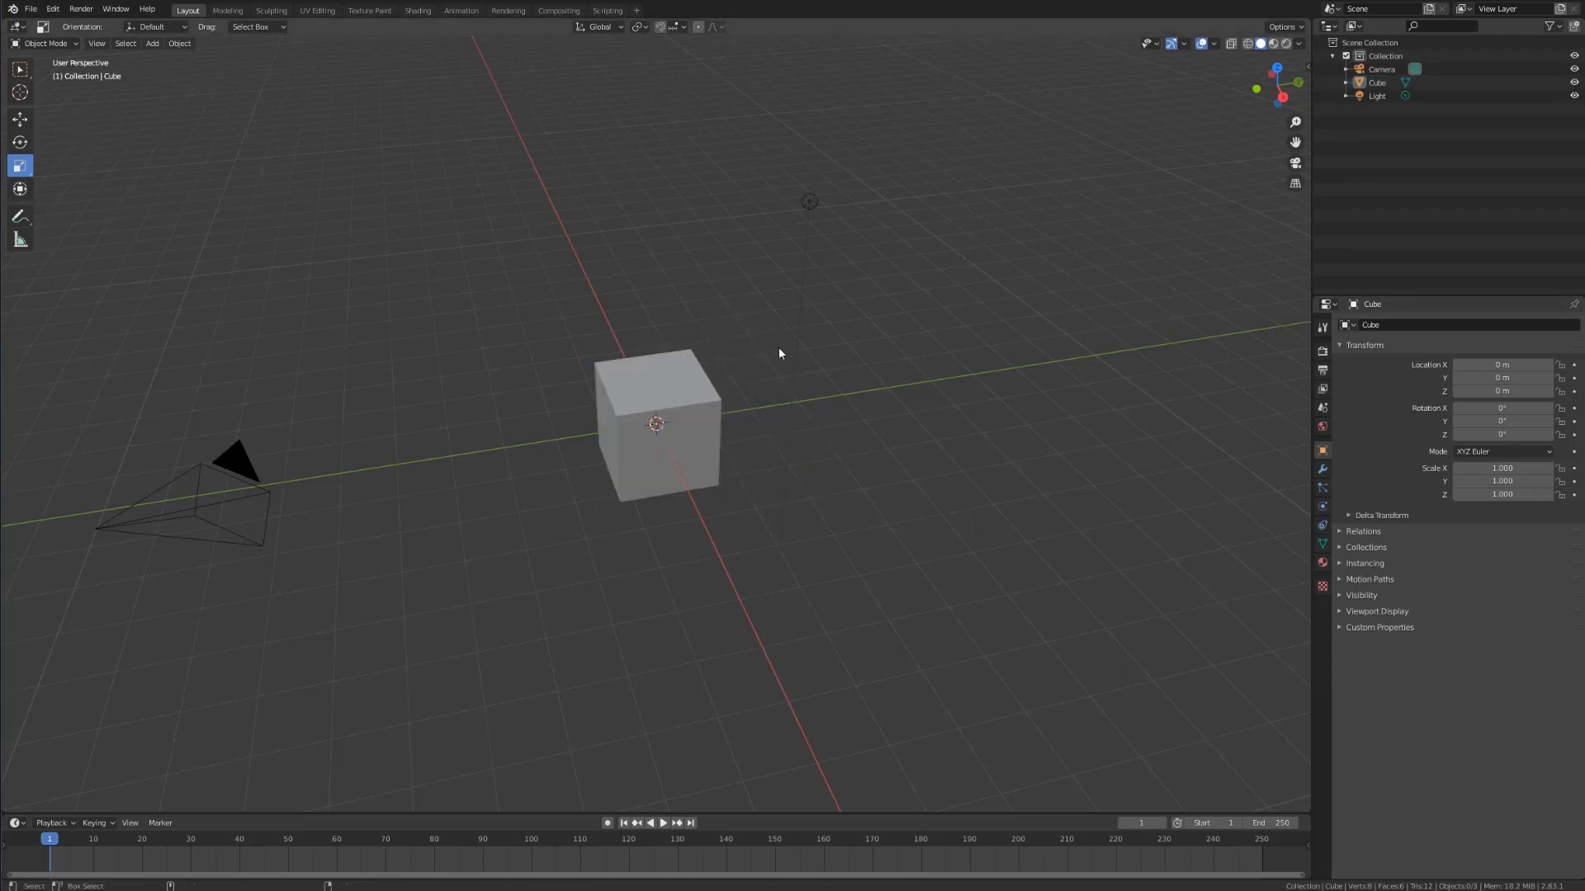
pyautogui.hotkey('ctrl', 'z')
pyautogui.hotkey('alt', 'a')
# Step: Open the add-ons preferences in an enlarged window and cancel the add-on installation file browser
pyautogui.click(52, 10)
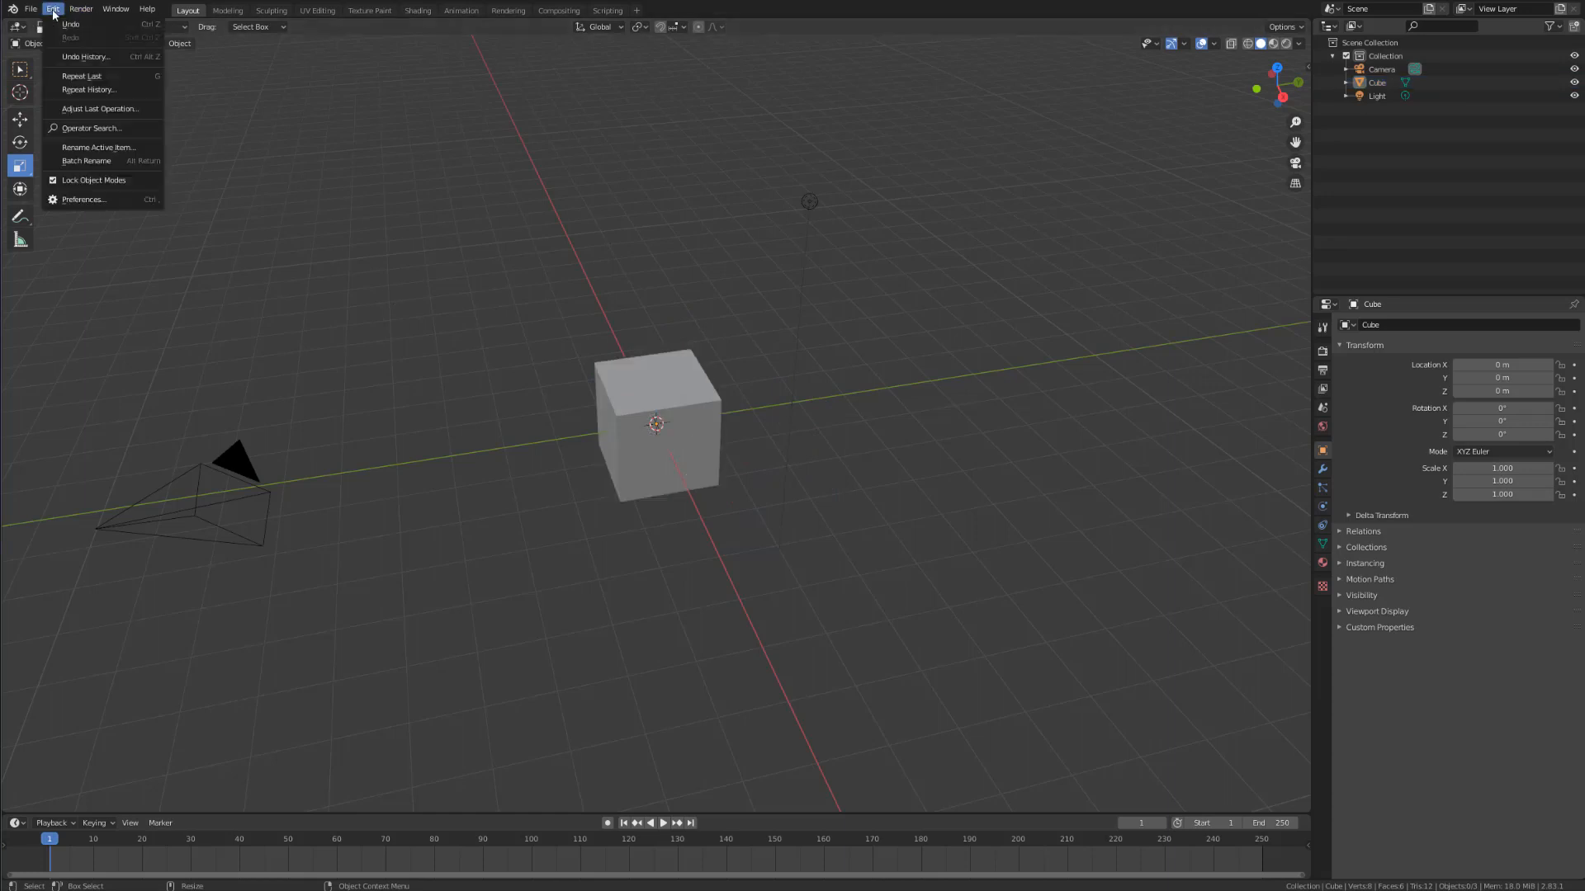
pyautogui.click(88, 200)
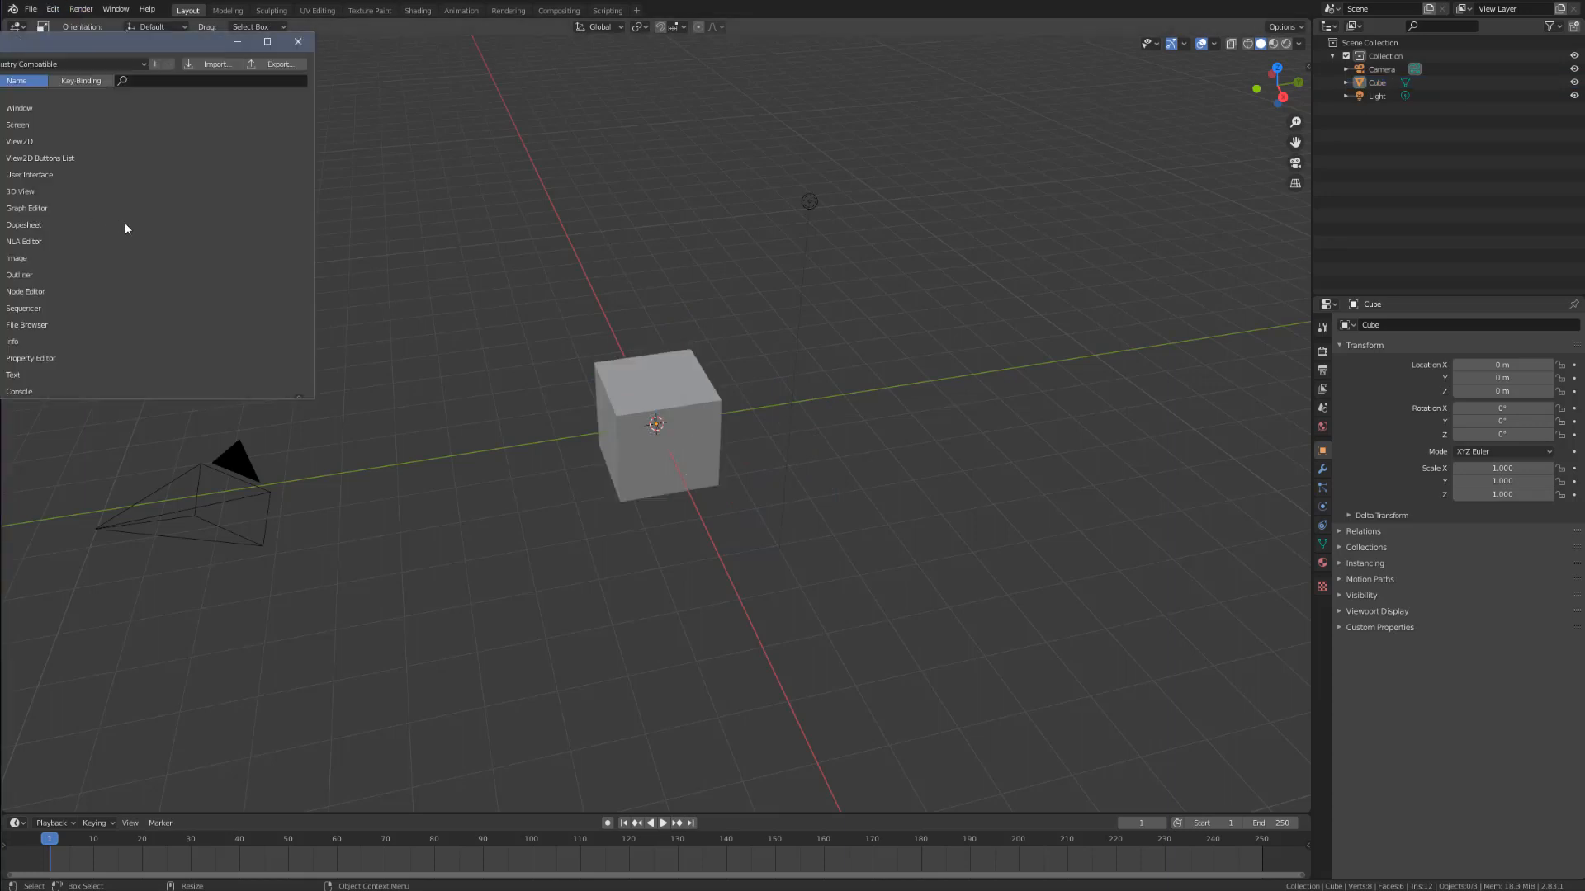
pyautogui.moveTo(50, 39); pyautogui.dragTo(676, 212)
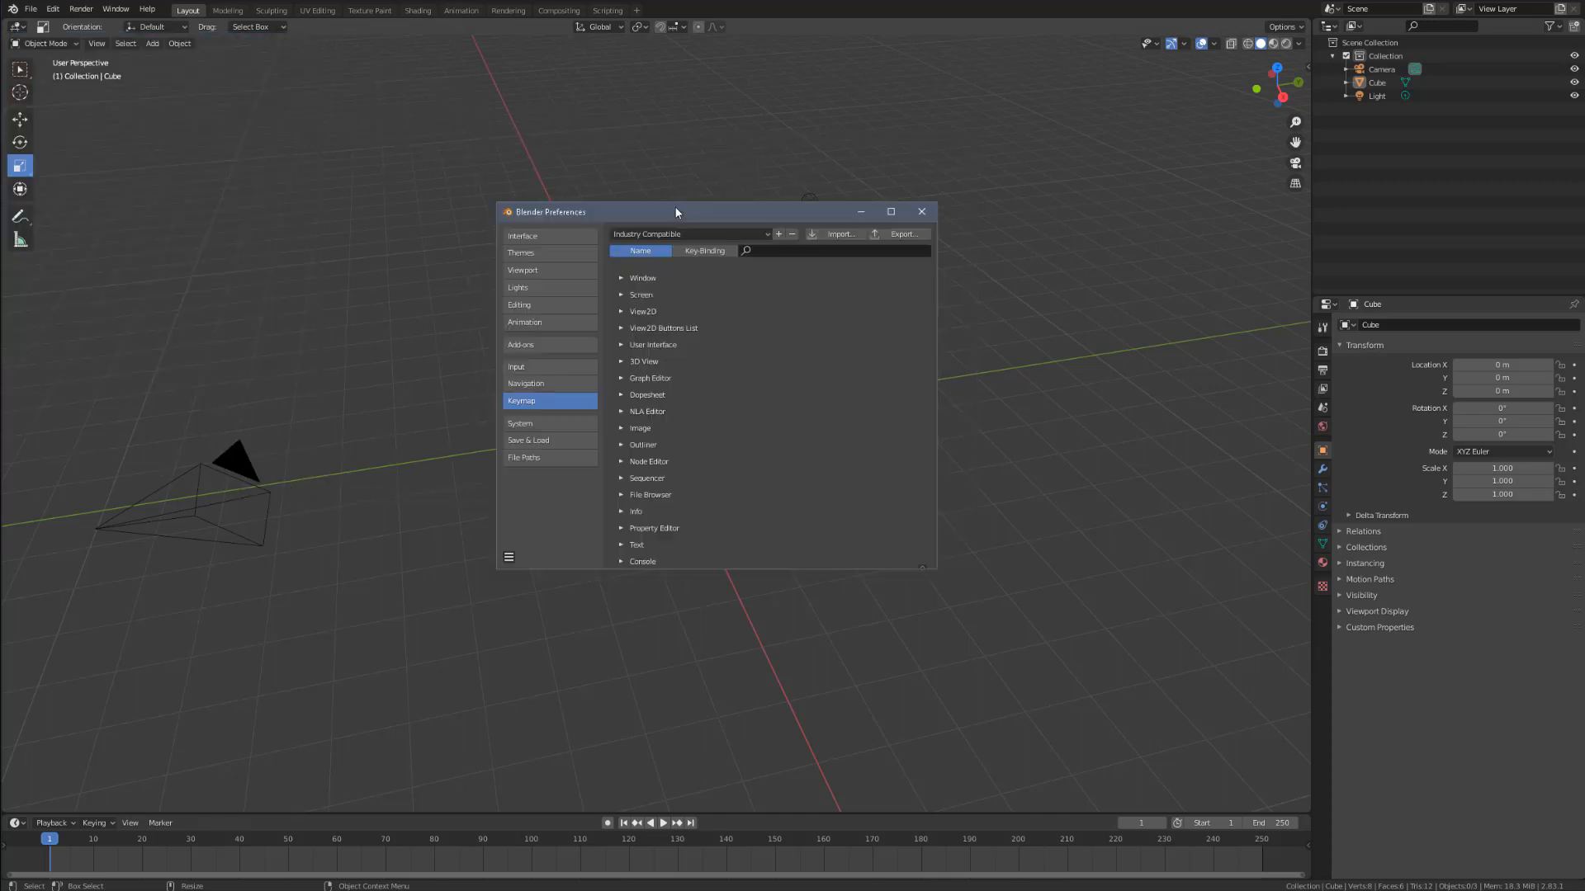
pyautogui.click(530, 346)
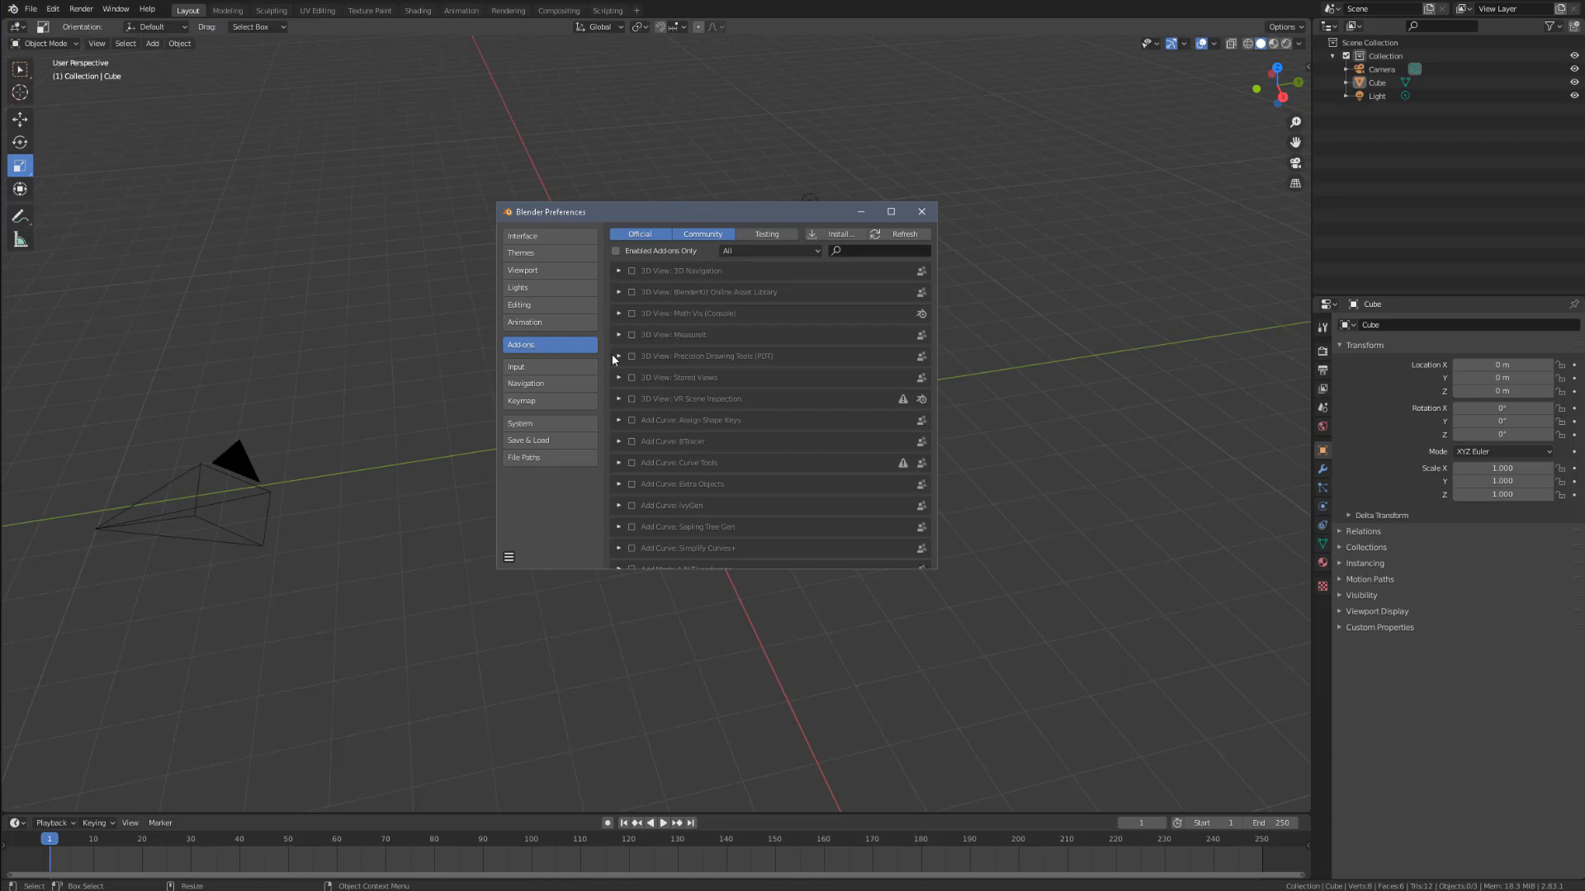
pyautogui.moveTo(936, 570); pyautogui.dragTo(990, 772)
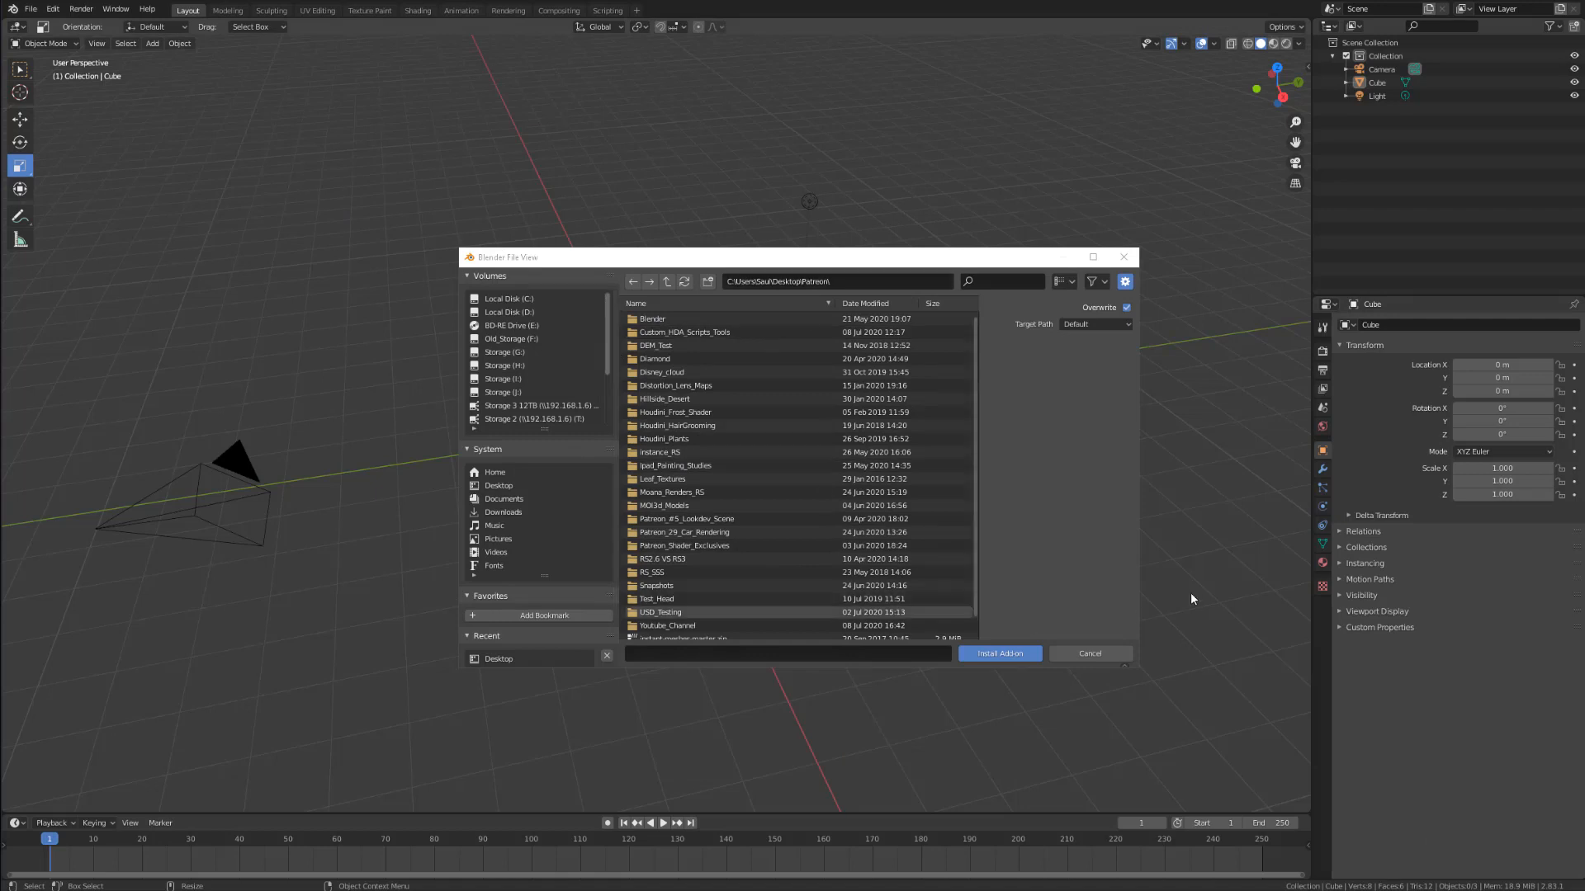
pyautogui.click(1117, 654)
# Step: Reposition the preferences window and search the add-ons for "red"
pyautogui.moveTo(686, 198); pyautogui.dragTo(694, 128)
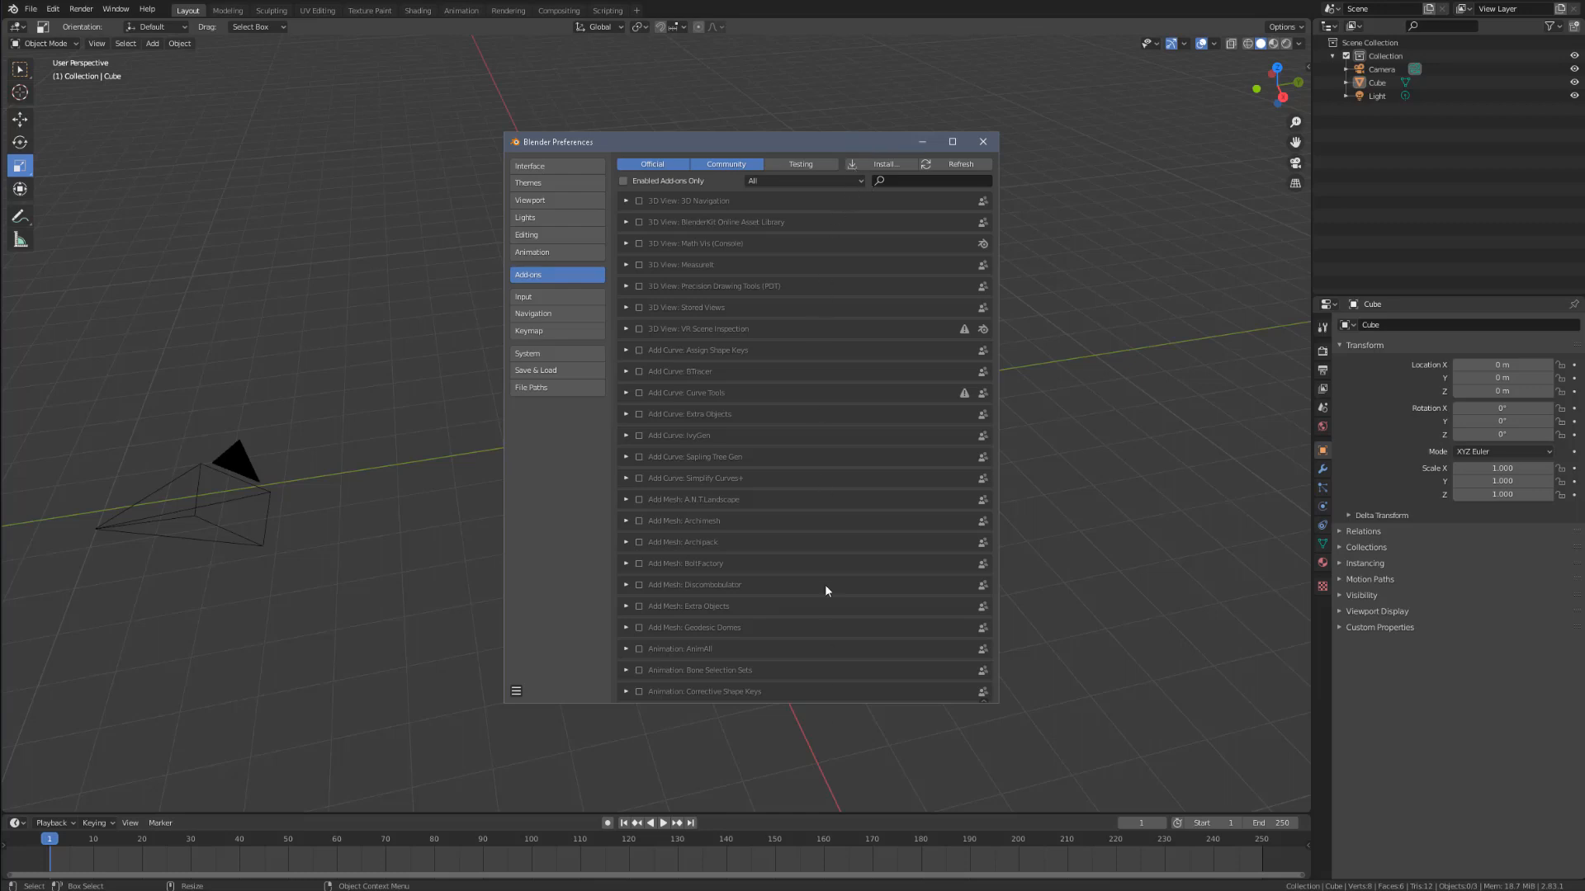
pyautogui.click(902, 180)
pyautogui.write('red')
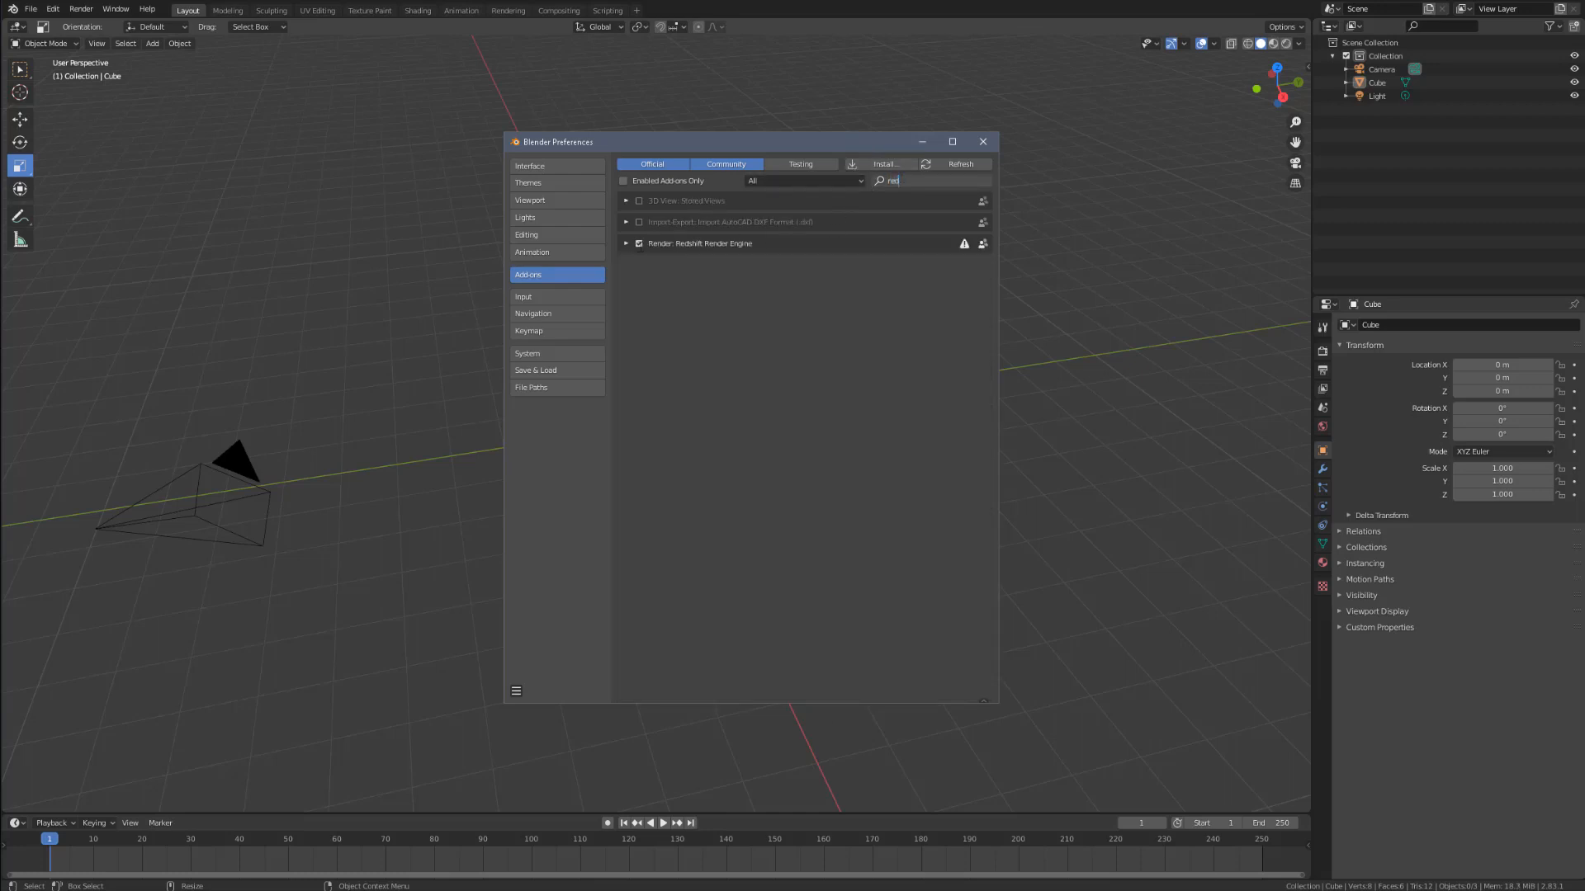
pyautogui.press('Return')
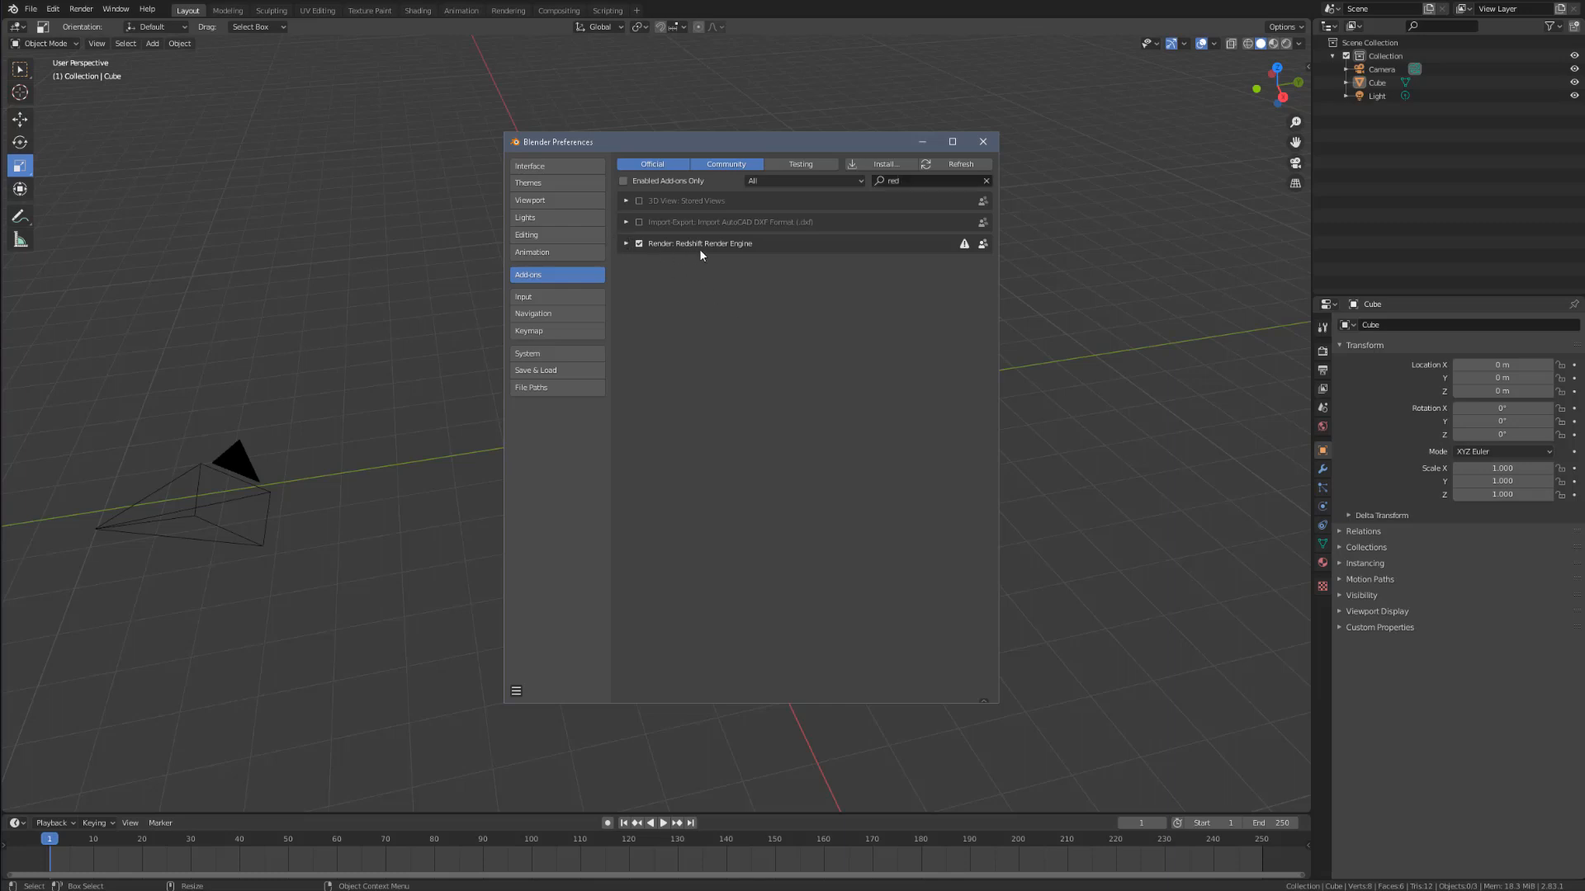
# Step: Examine the Redshift Render Engine add-on's details in the preferences and close the preferences window
pyautogui.click(626, 243)
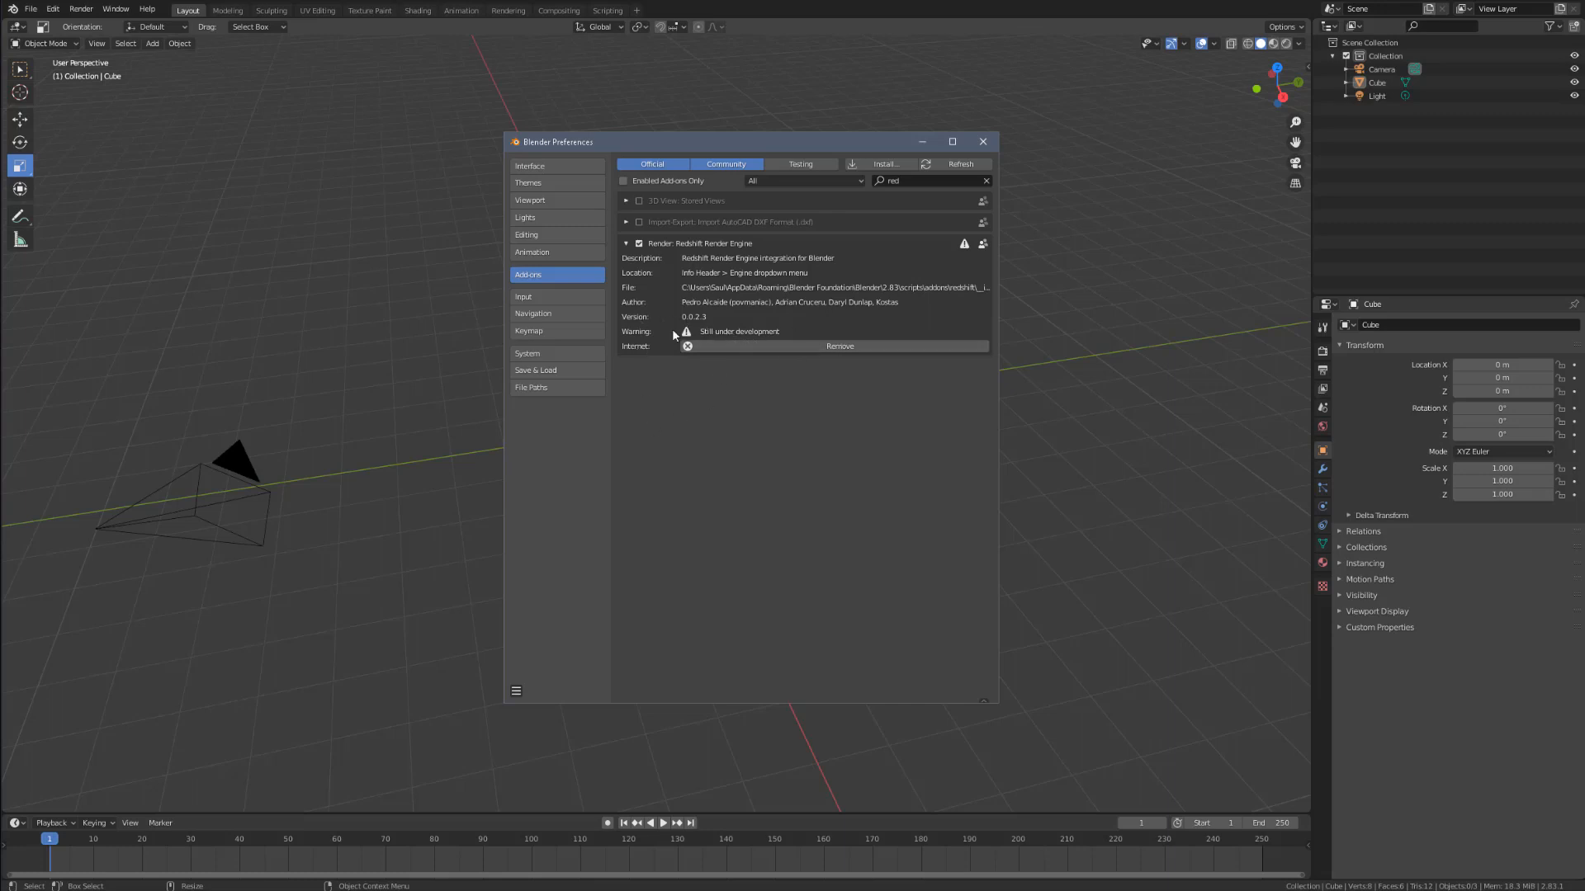
pyautogui.click(629, 245)
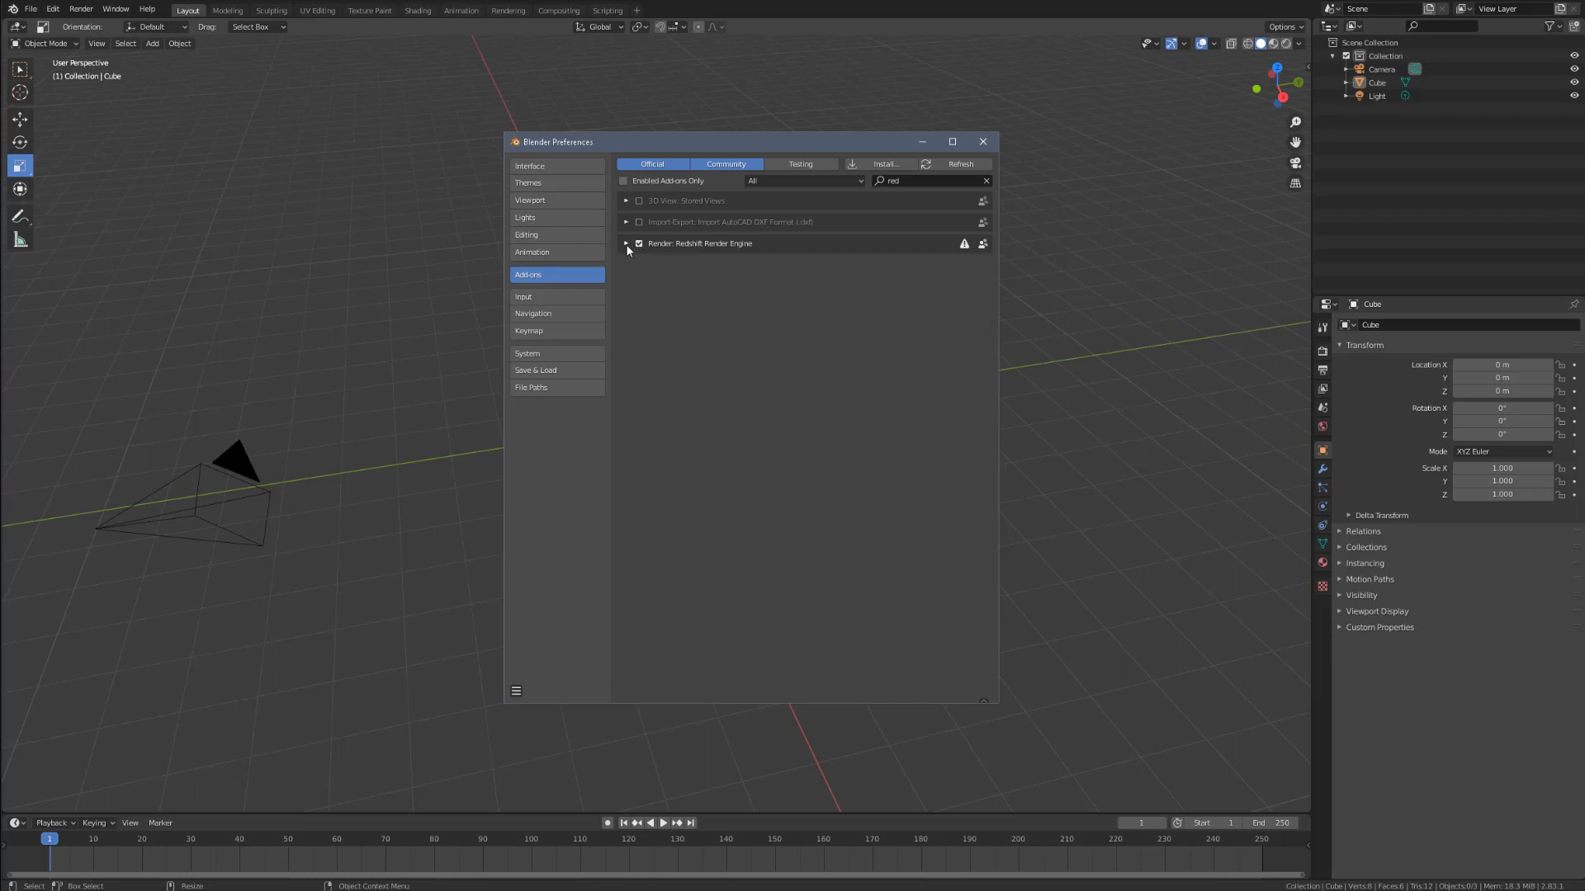
pyautogui.click(626, 246)
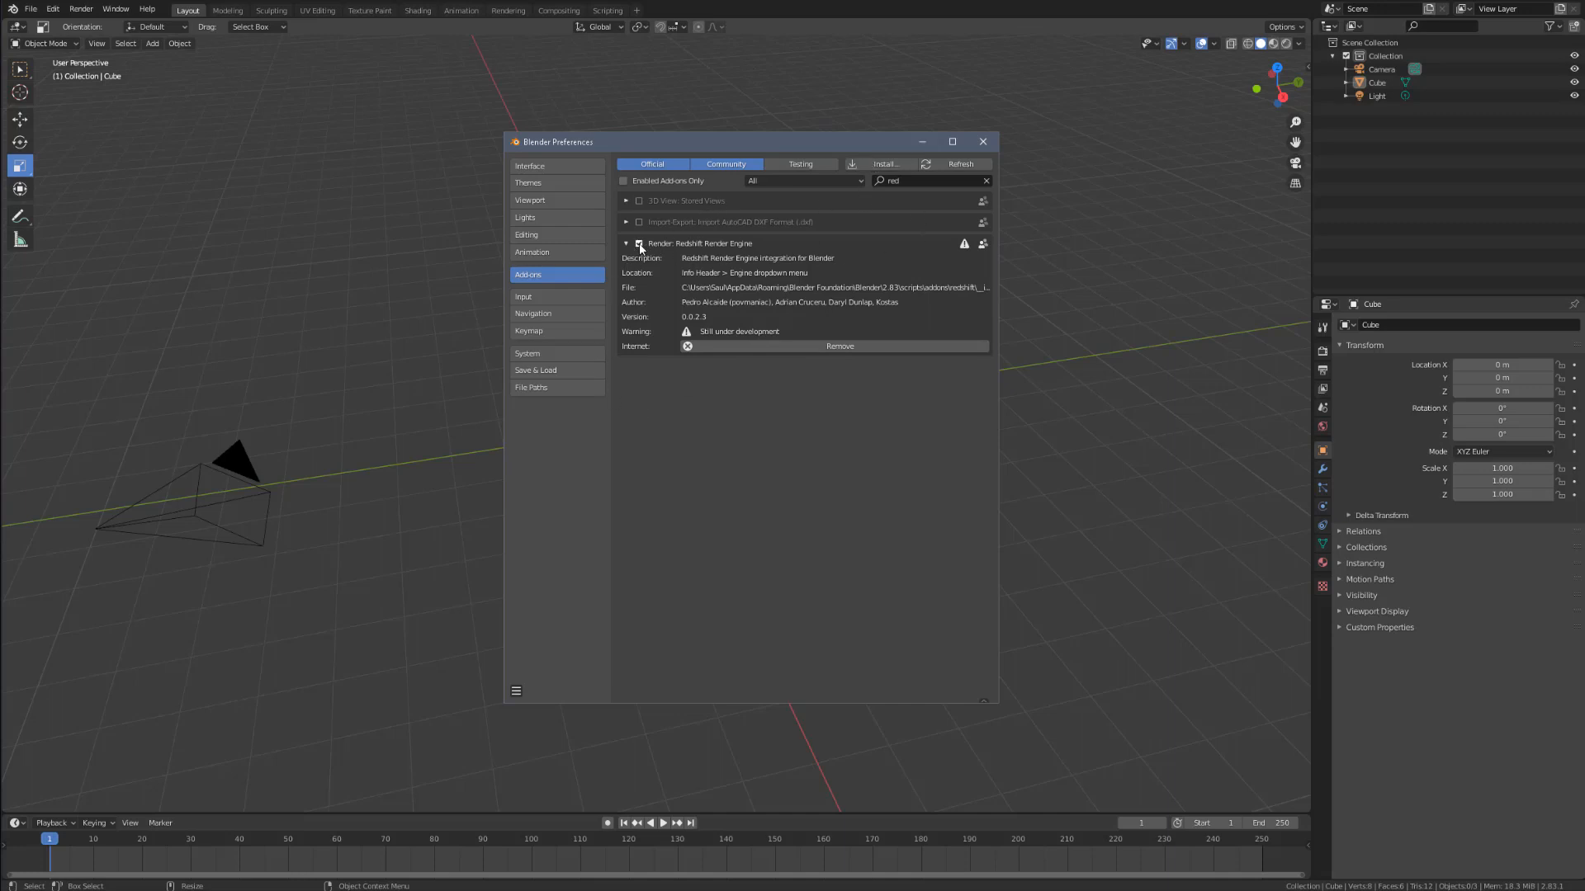
pyautogui.click(982, 142)
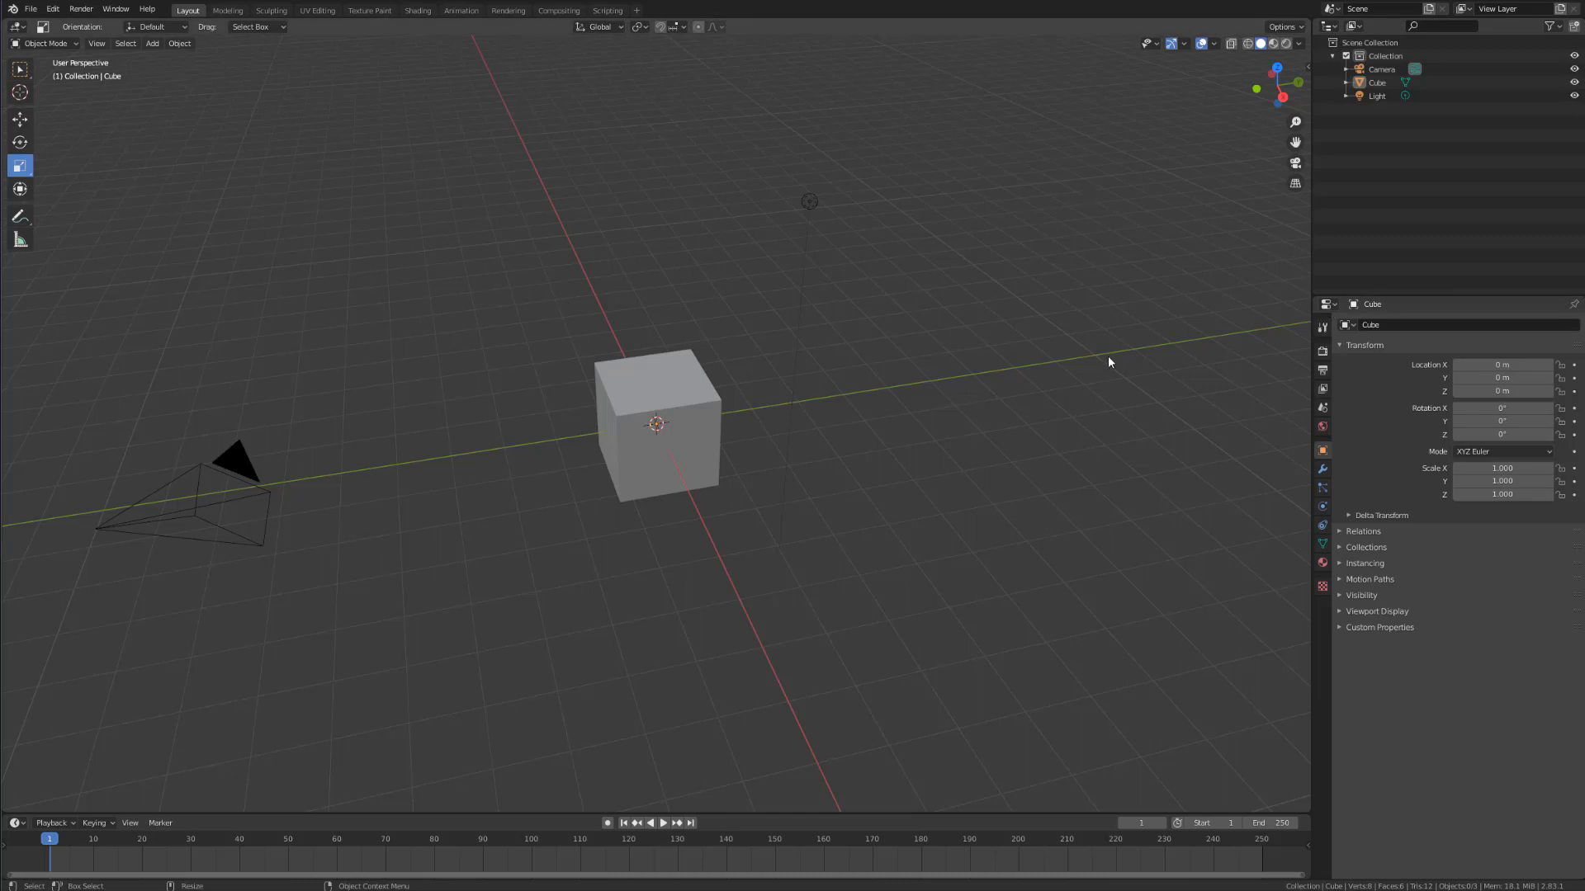
# Step: Set the scene's render engine to Redshift Renderer in the render properties
pyautogui.click(153, 44)
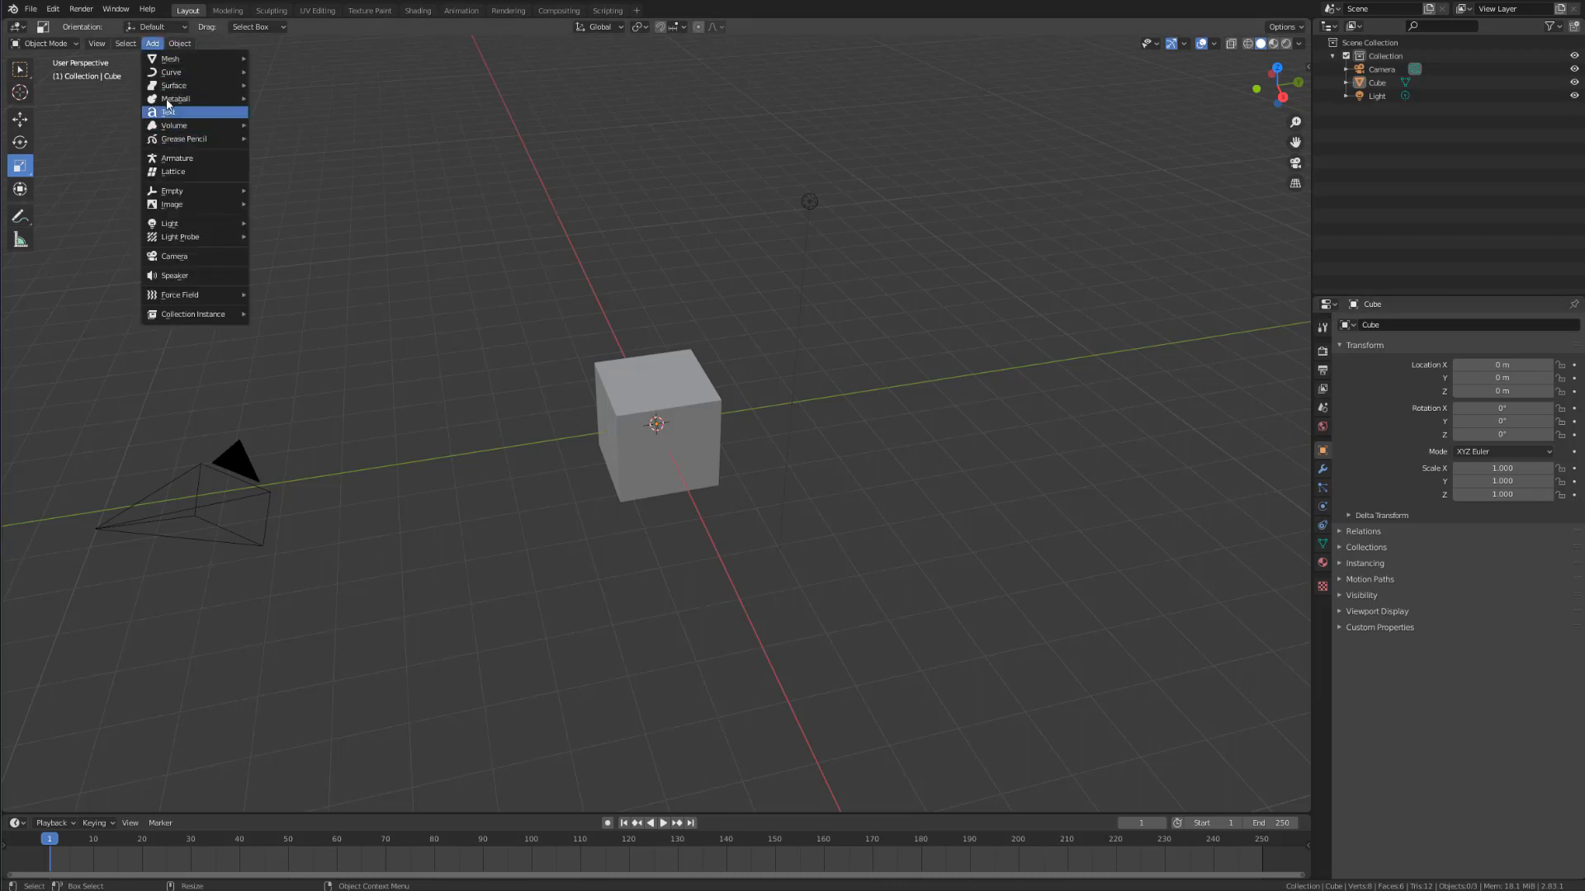
pyautogui.moveTo(165, 125)
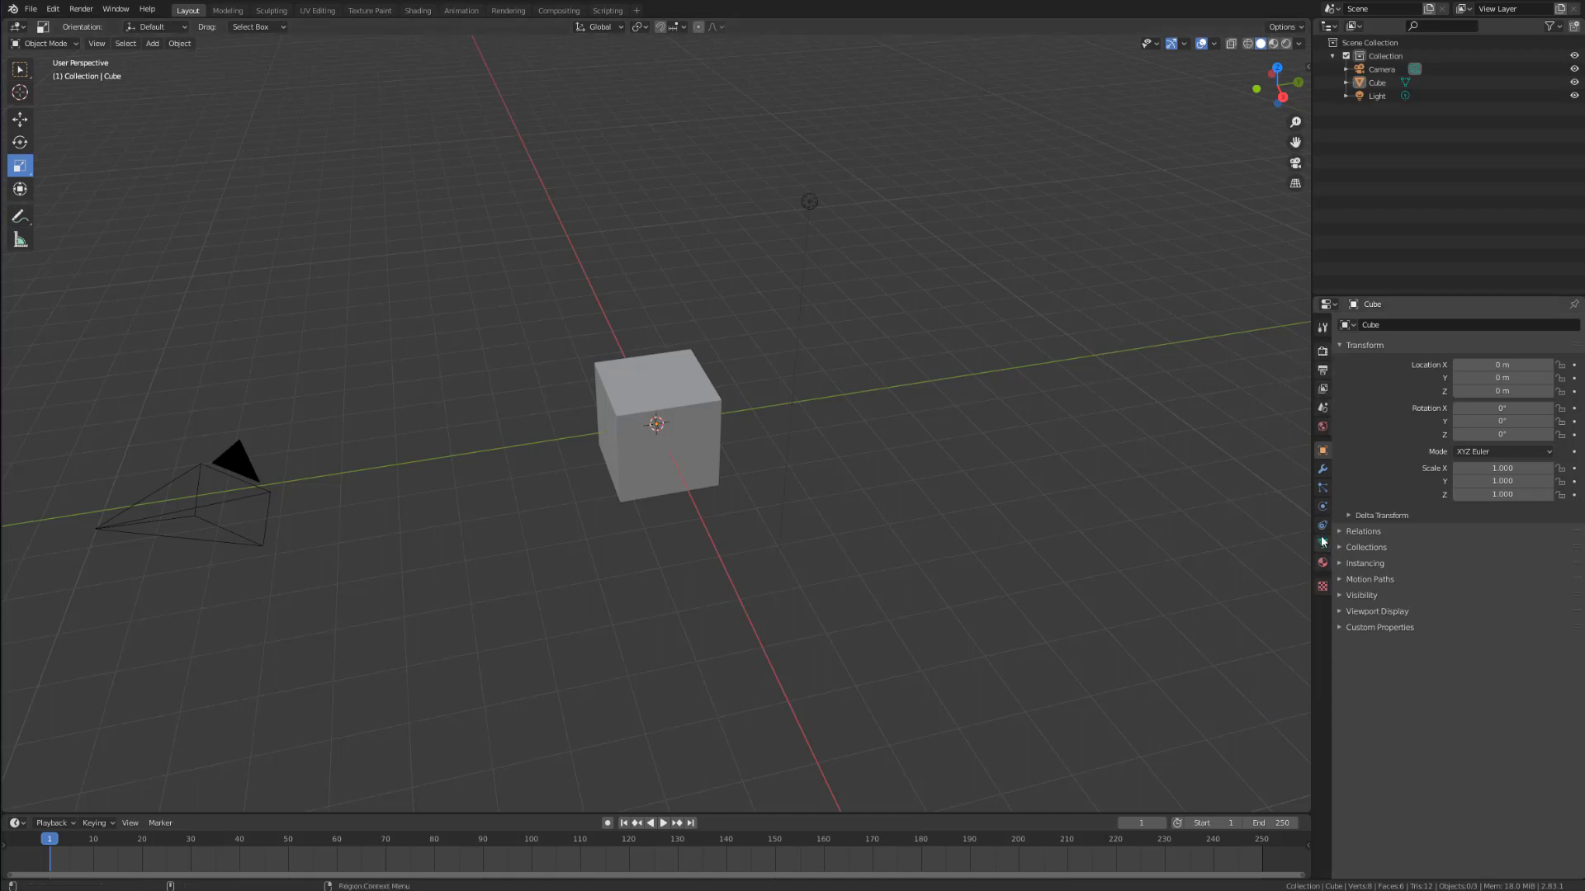
pyautogui.click(1323, 328)
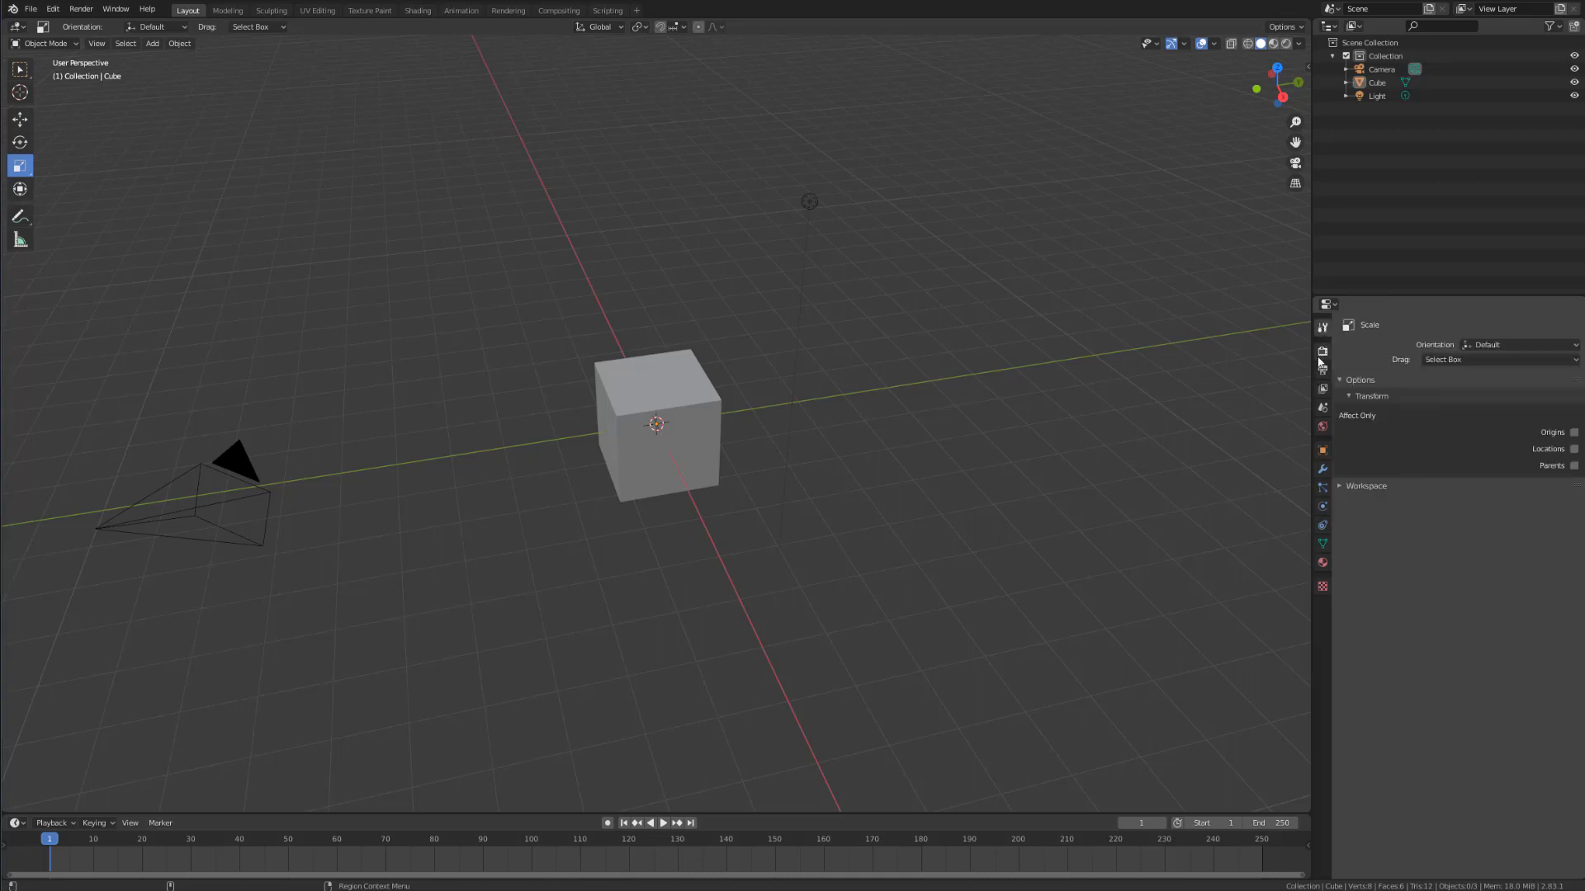
pyautogui.click(1323, 358)
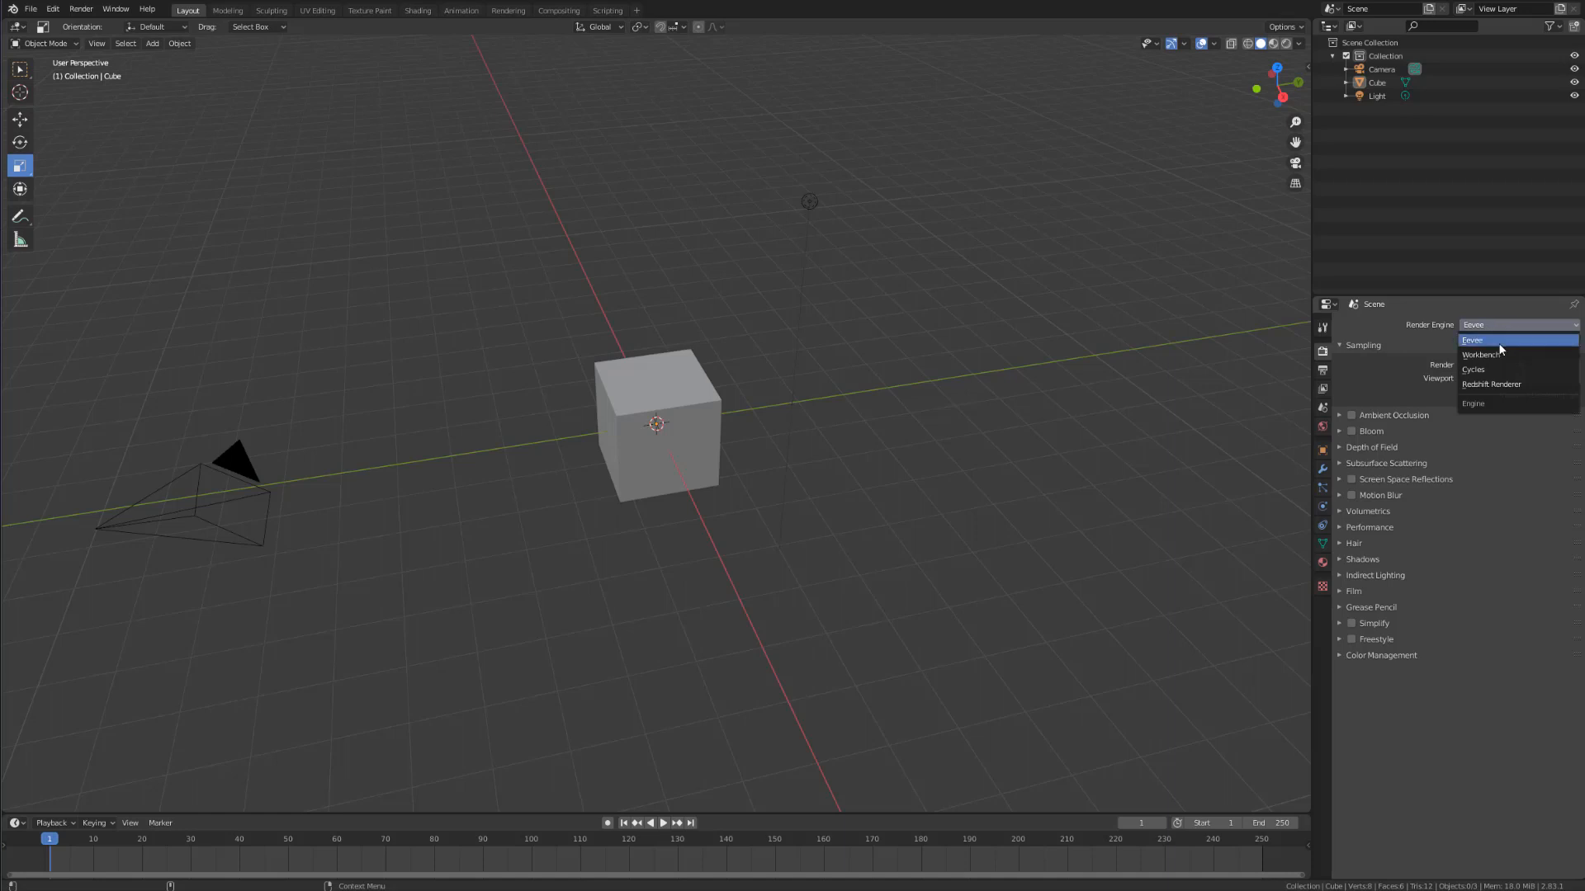
pyautogui.click(1517, 384)
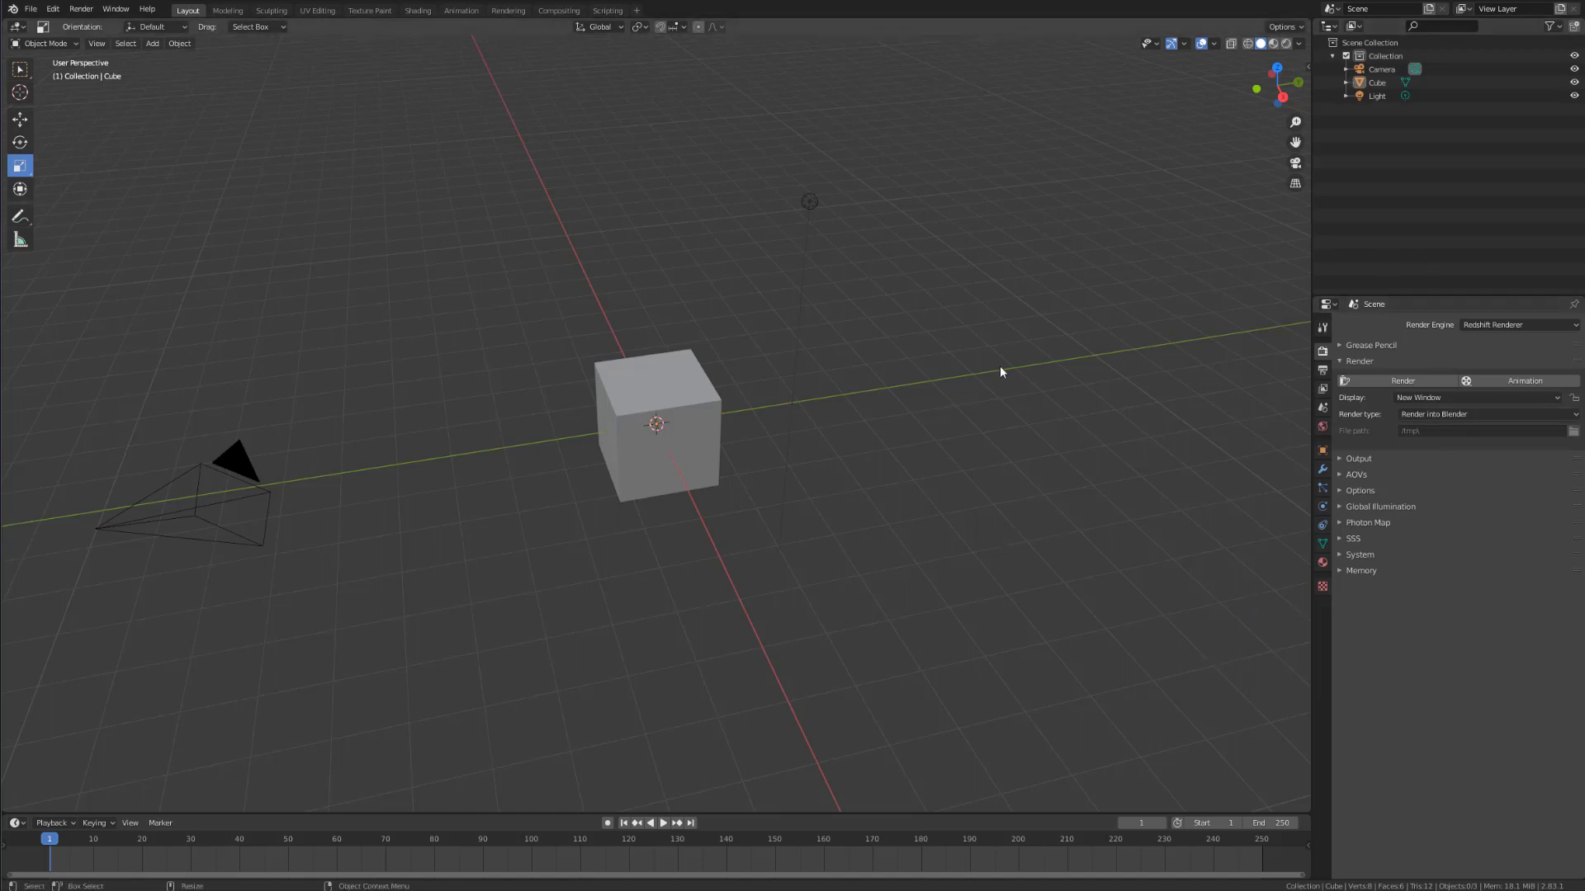
# Step: Add an Area light to the scene
pyautogui.click(151, 47)
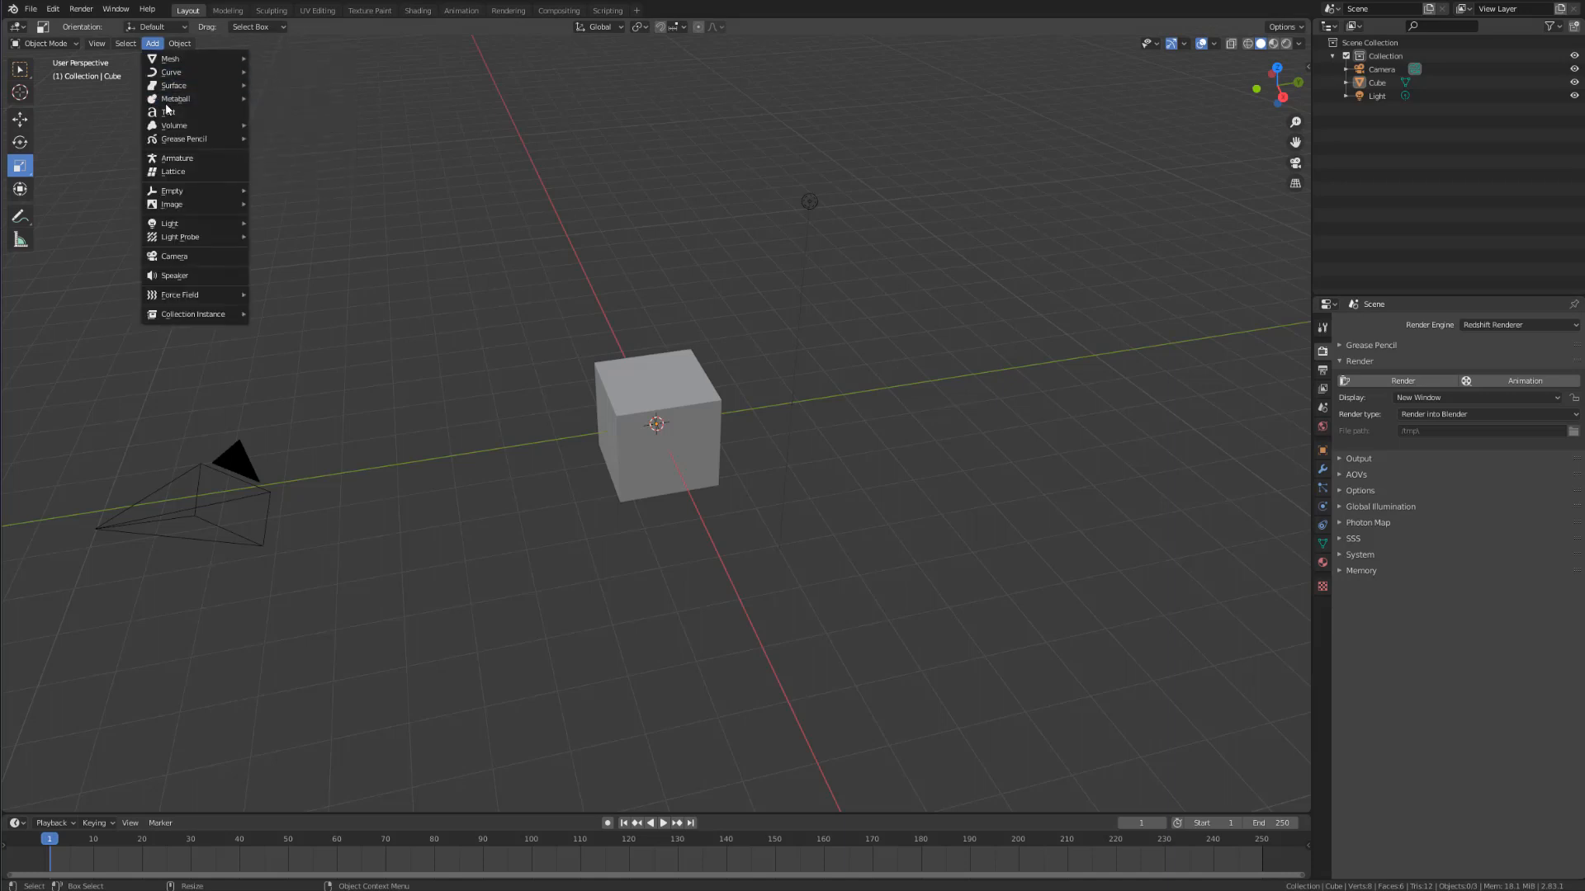
pyautogui.moveTo(231, 225)
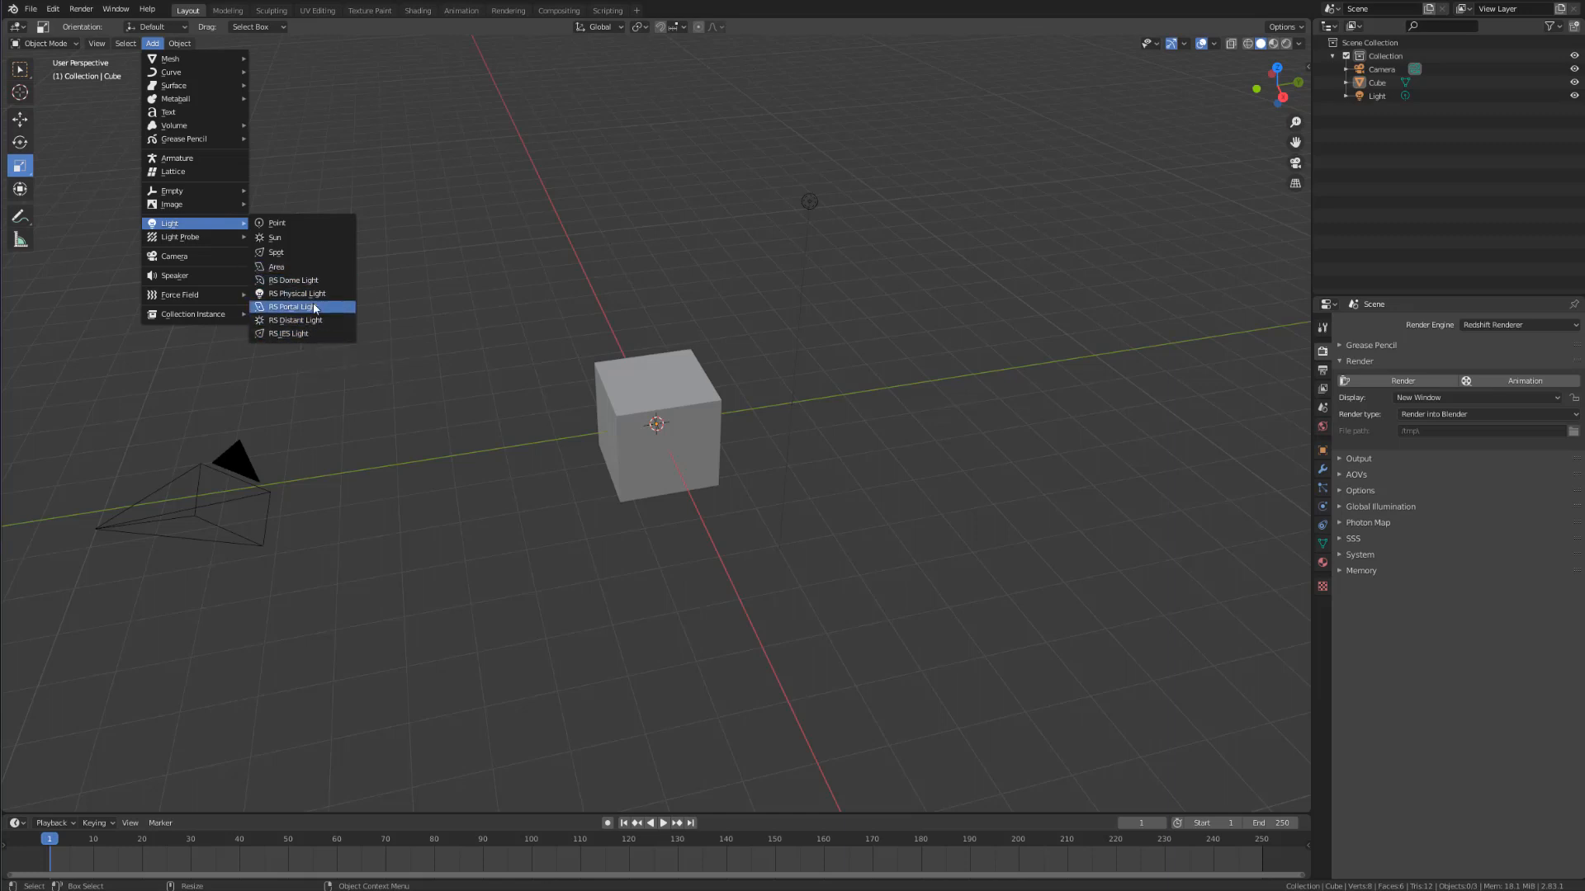
pyautogui.click(314, 270)
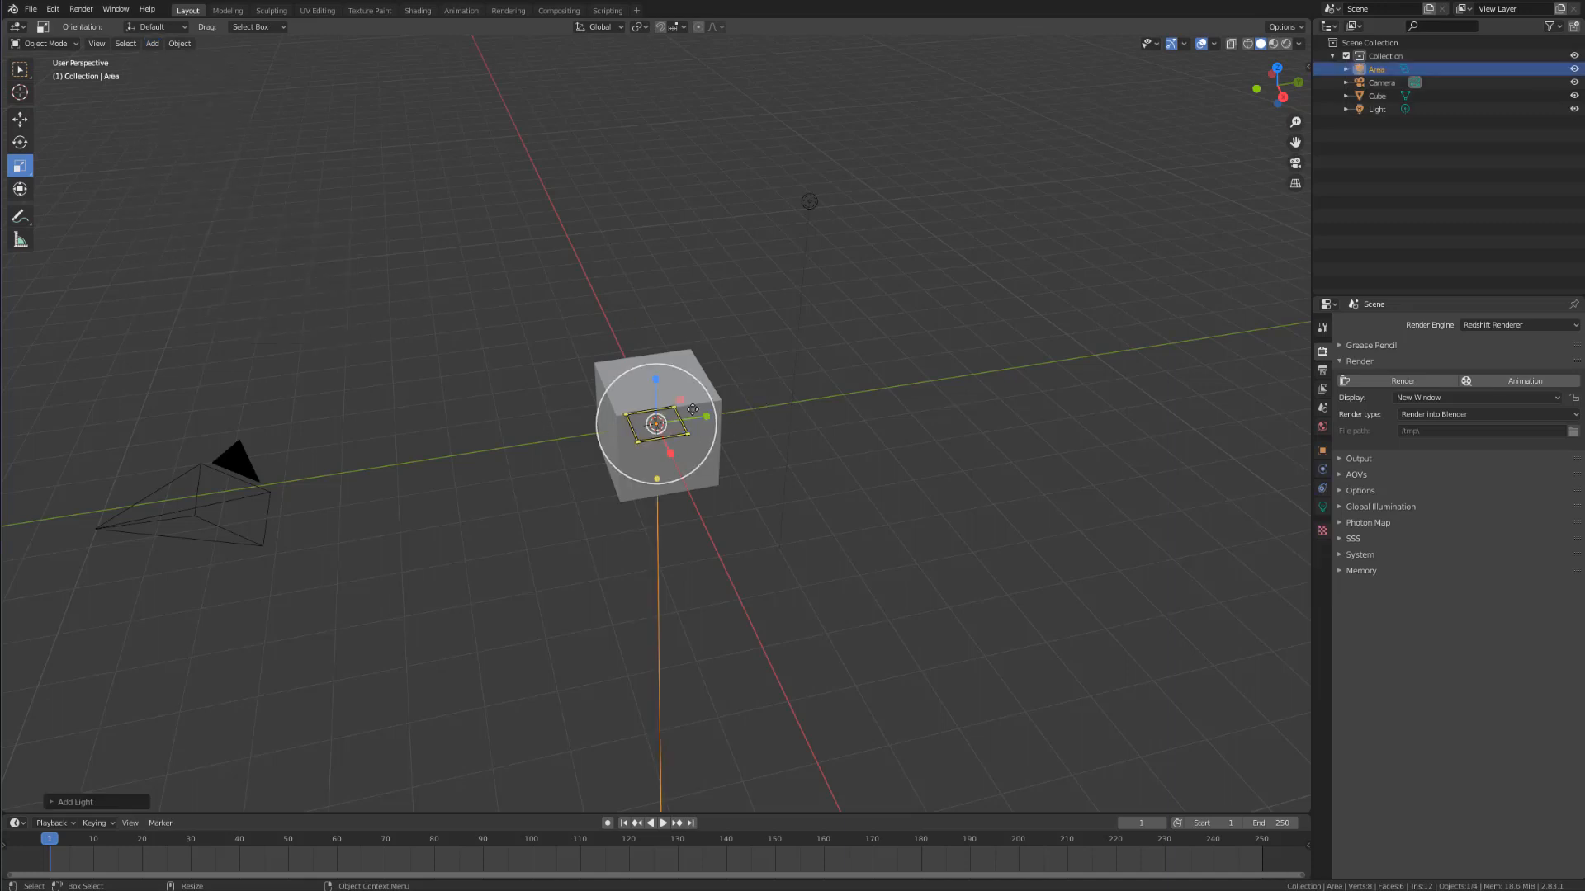
# Step: Move the area light above and to the camera's side of the cube, and aim it at the cube
pyautogui.hotkey('shift', 'space')
pyautogui.press('g')
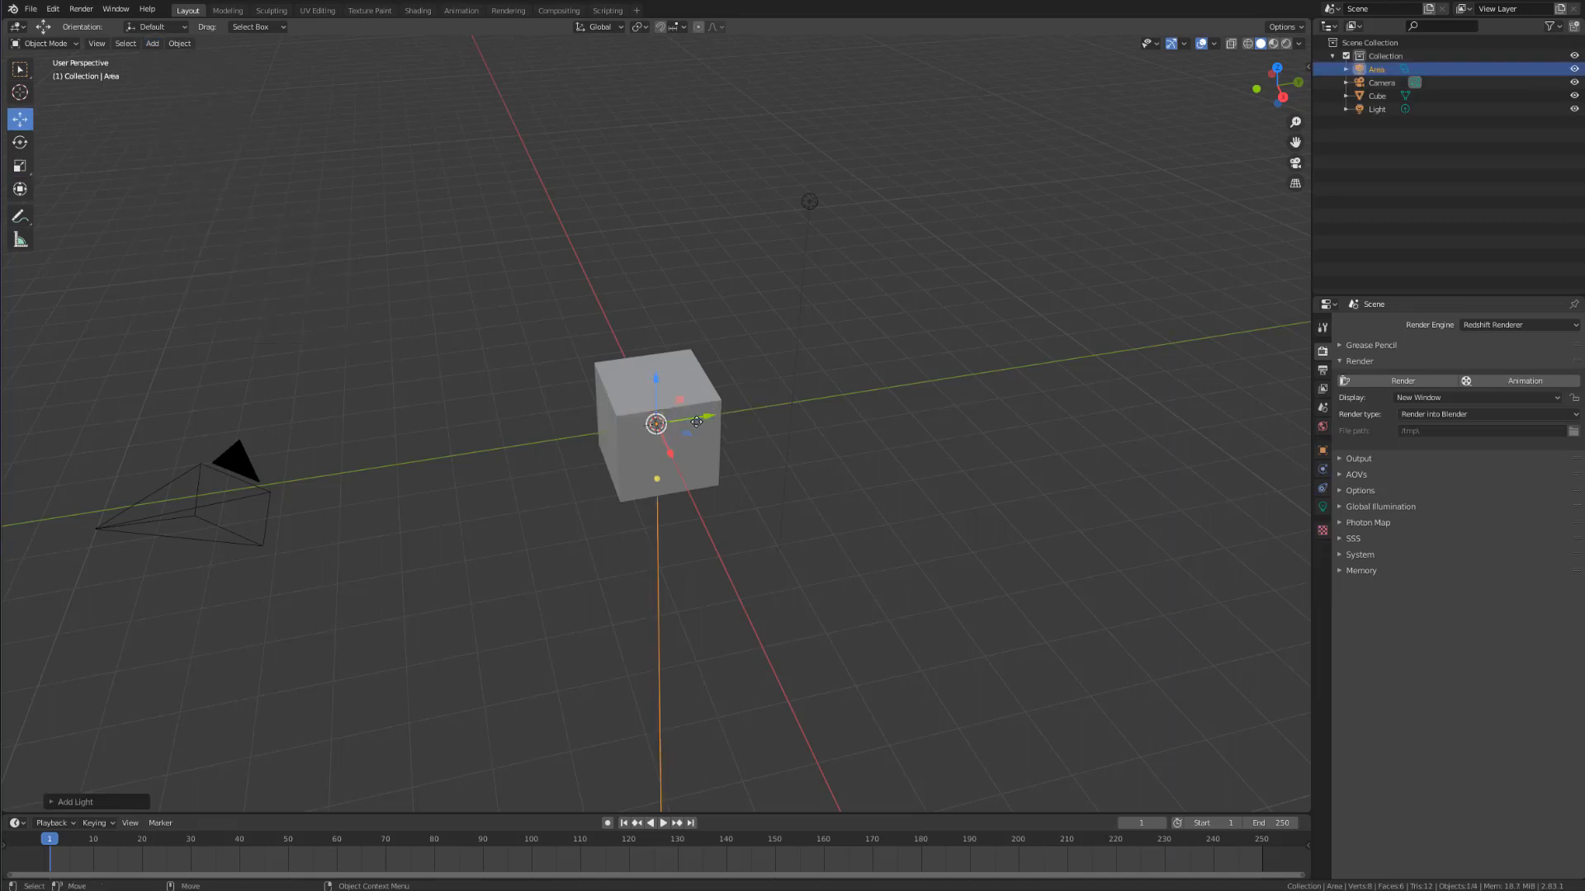
pyautogui.moveTo(700, 419); pyautogui.dragTo(248, 228)
pyautogui.hotkey('shift', 'space')
pyautogui.press('r')
pyautogui.hotkey('shift', 'space')
pyautogui.press('g')
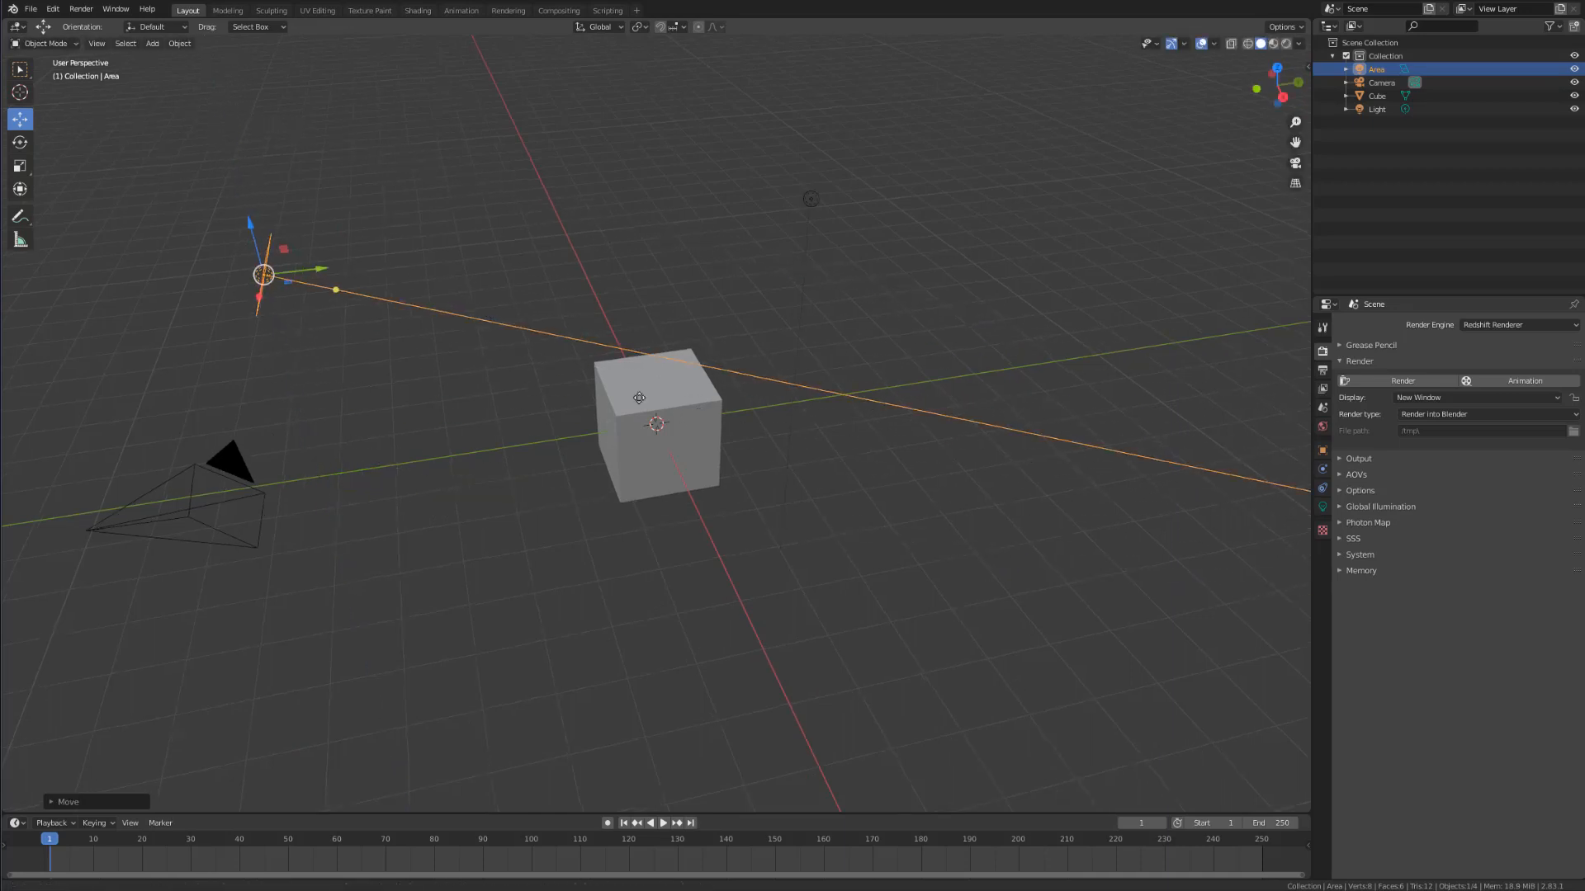
pyautogui.scroll(3, 639, 398)
pyautogui.scroll(-8, 679, 422)
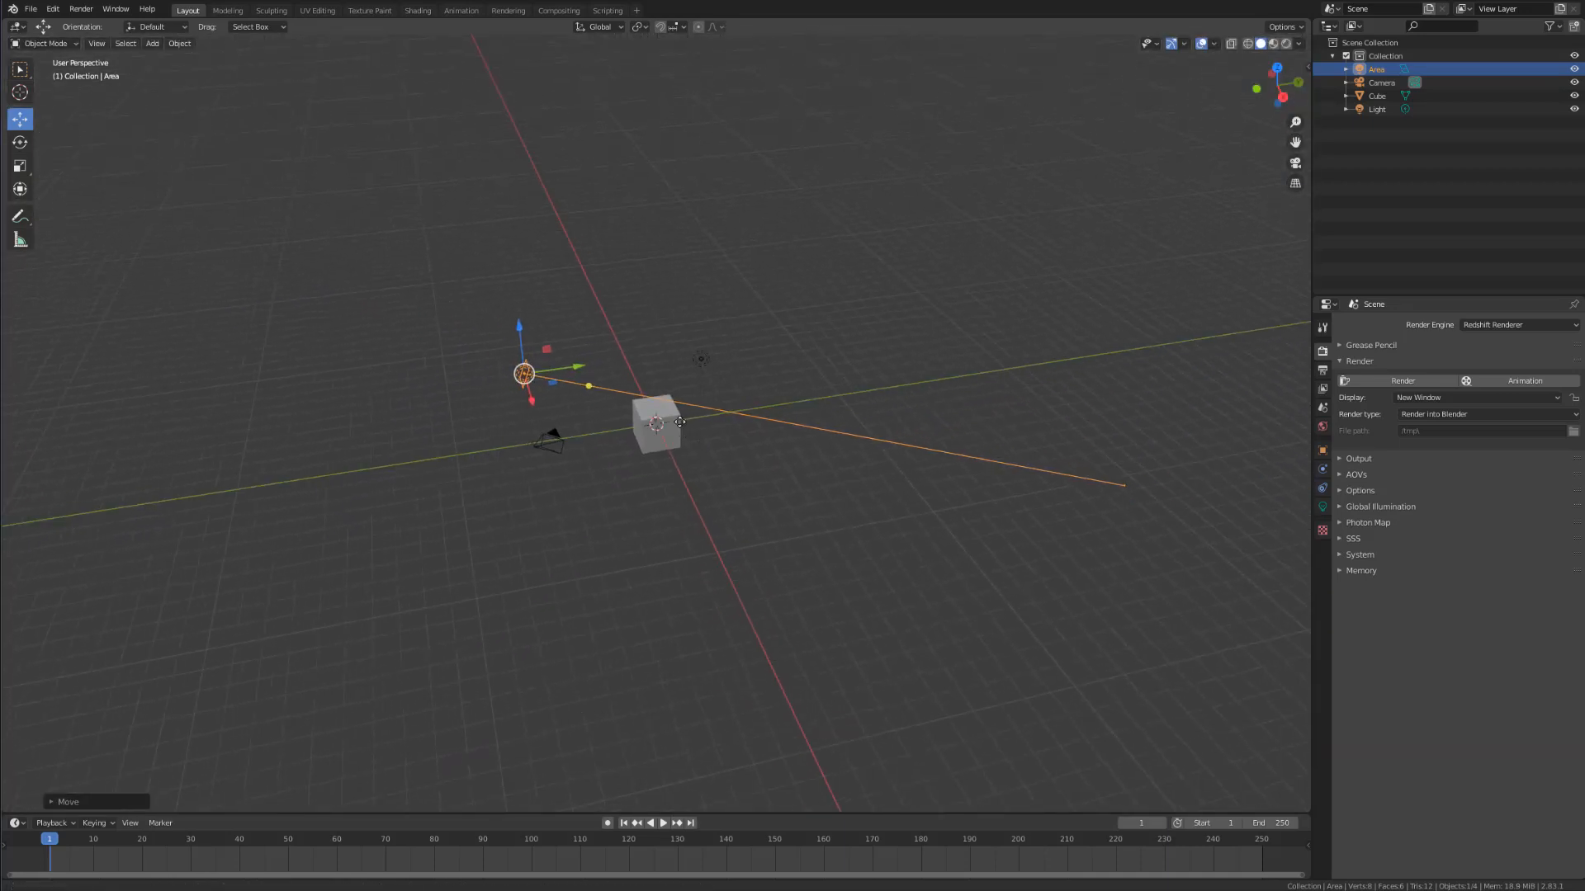
pyautogui.scroll(1, 679, 422)
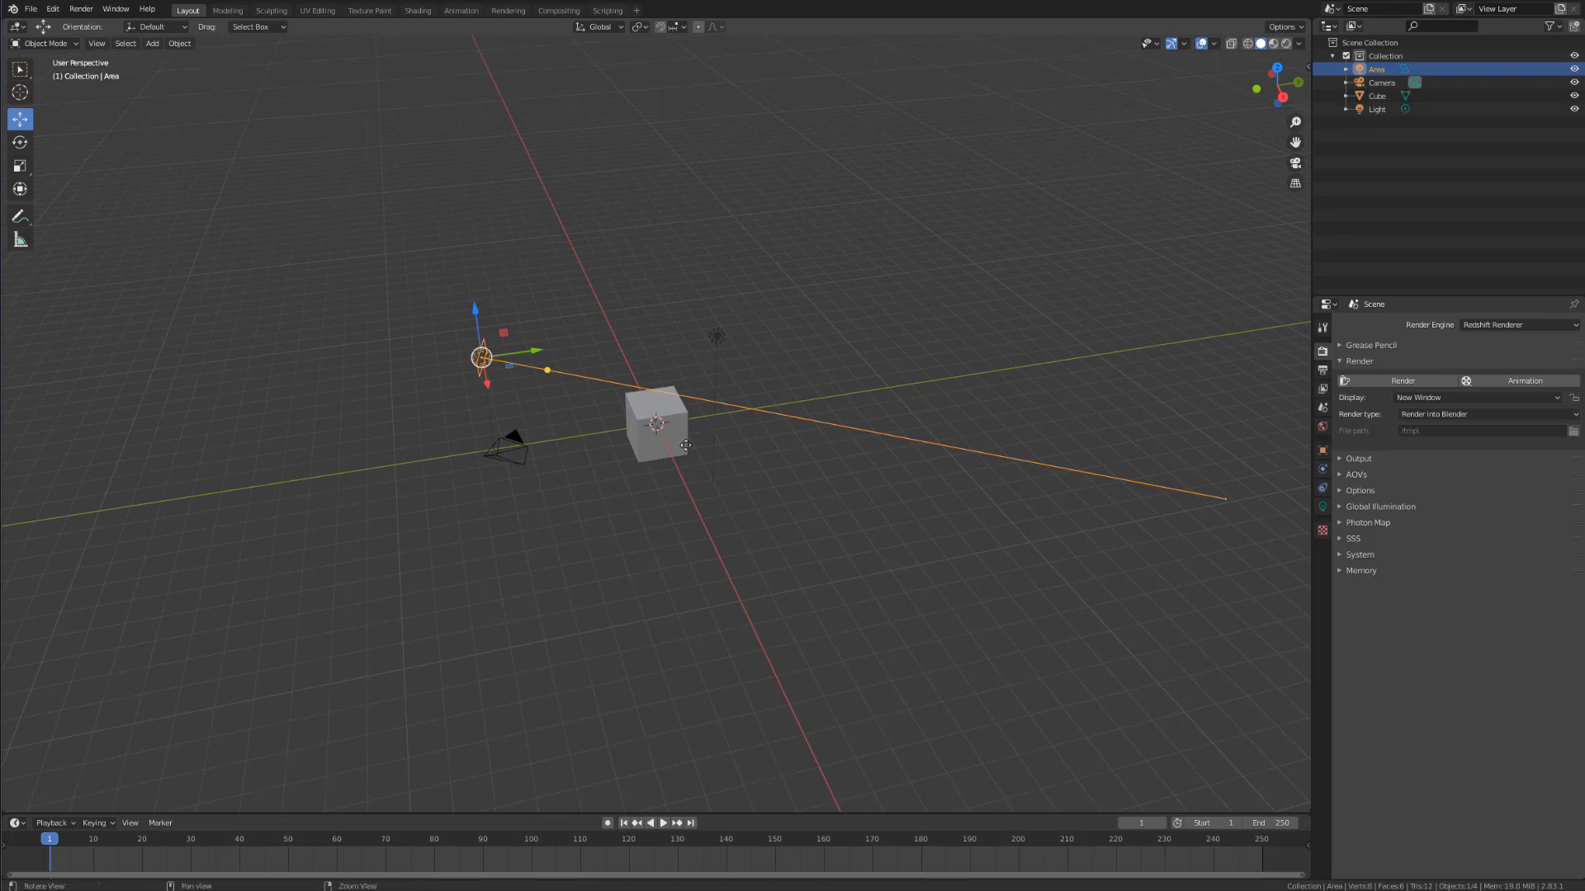
pyautogui.moveTo(1229, 499); pyautogui.dragTo(540, 353, button='middle')
pyautogui.moveTo(564, 339)
pyautogui.mouseDown()
pyautogui.moveTo(537, 388)
pyautogui.moveTo(561, 272)
pyautogui.moveTo(470, 363)
pyautogui.moveTo(608, 360)
pyautogui.moveTo(553, 346)
pyautogui.mouseUp()
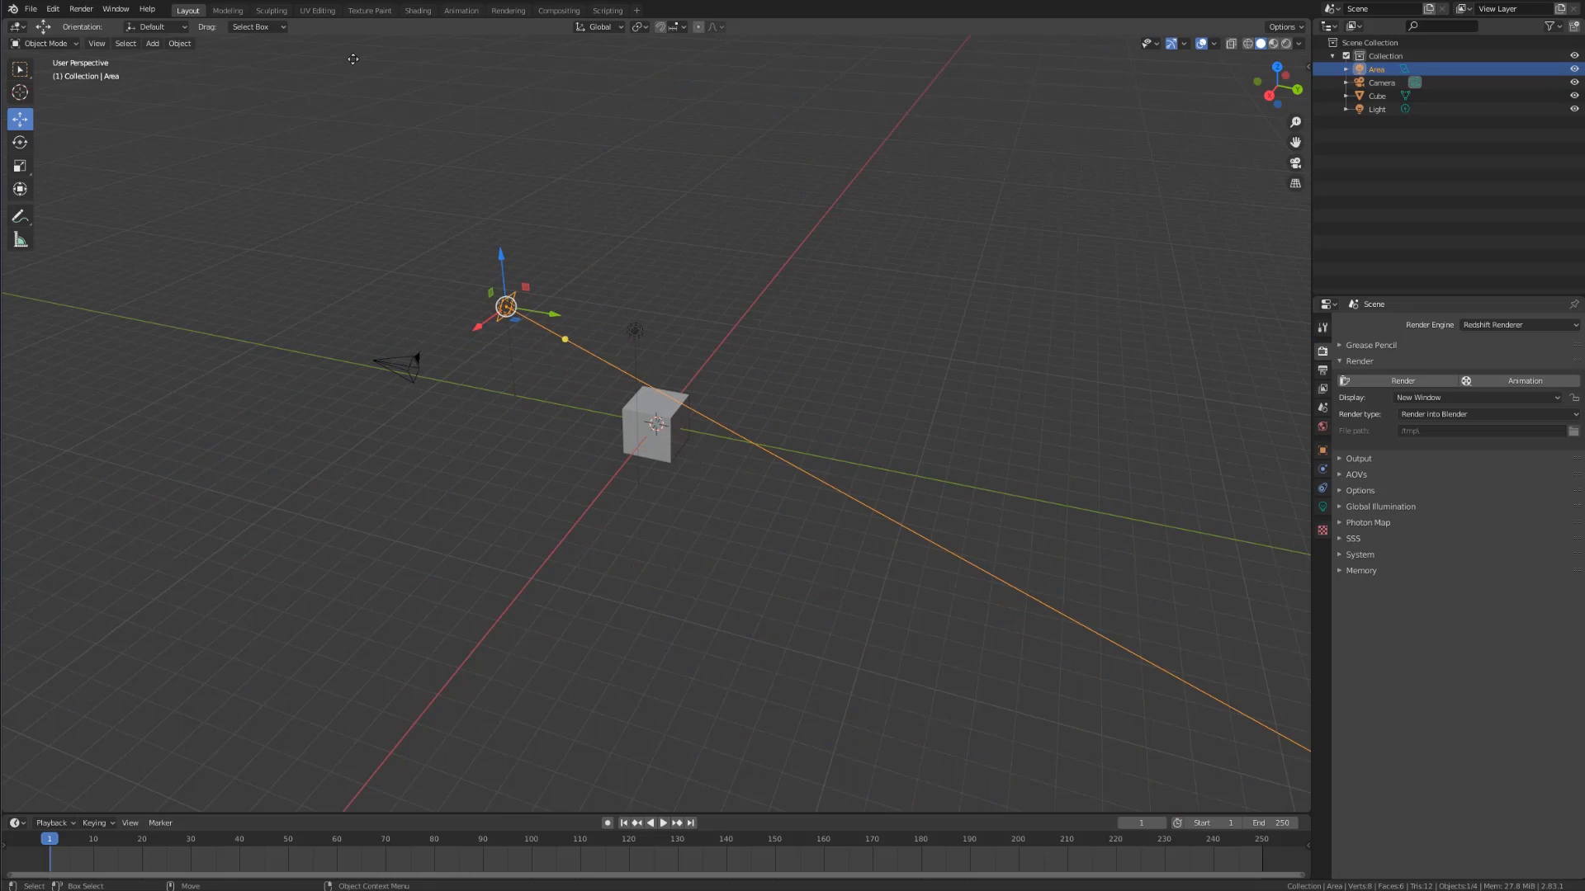
# Step: Add a mesh plane at the scene origin and activate the Scale tool
pyautogui.click(153, 43)
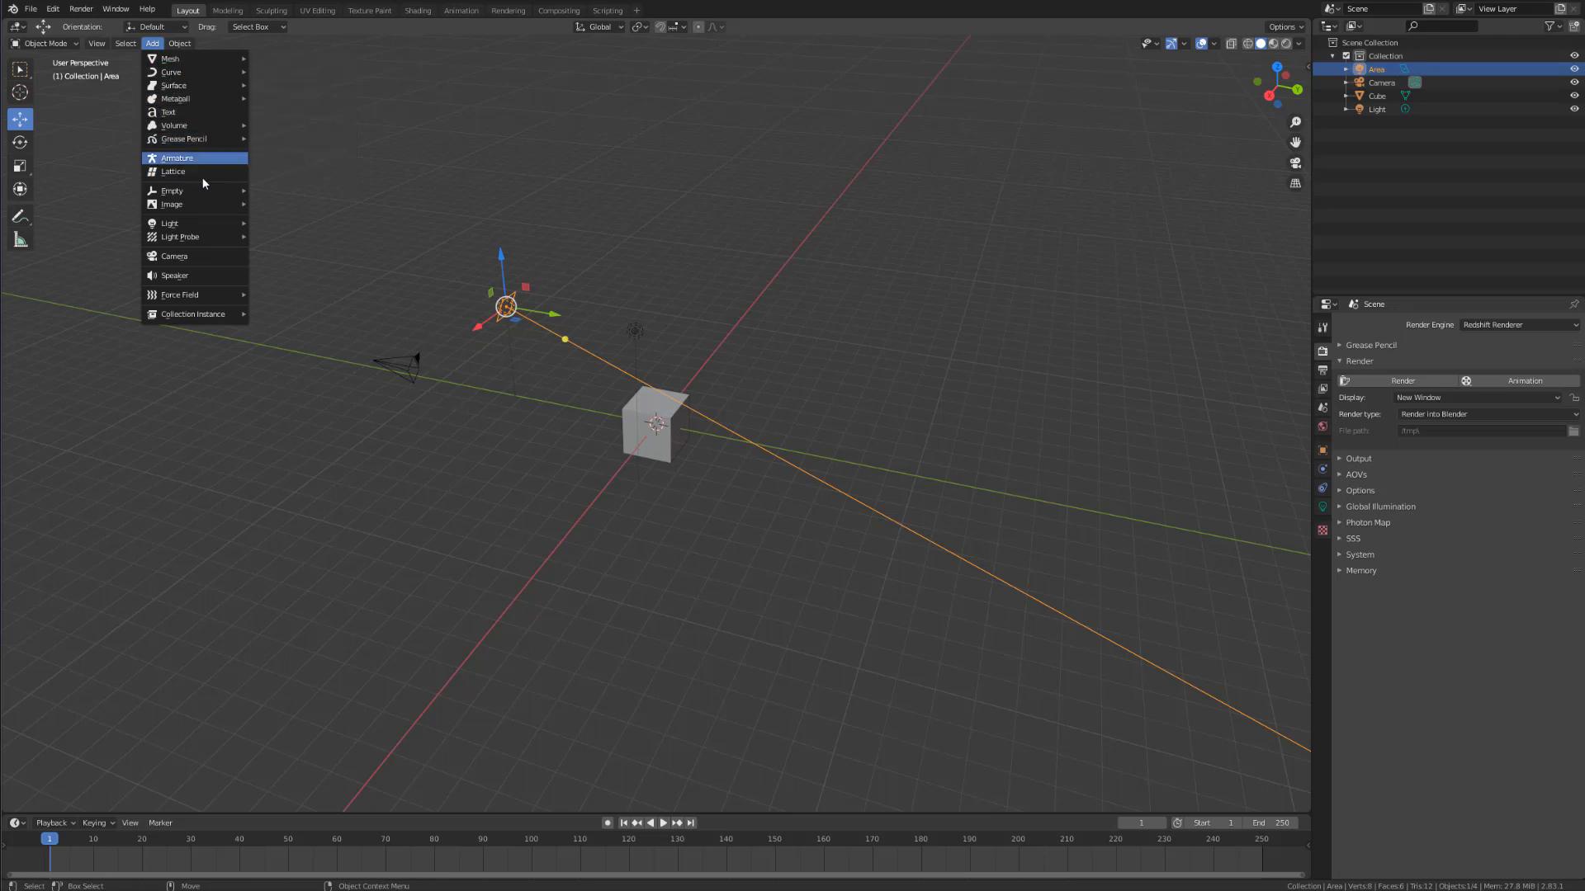
pyautogui.moveTo(203, 189)
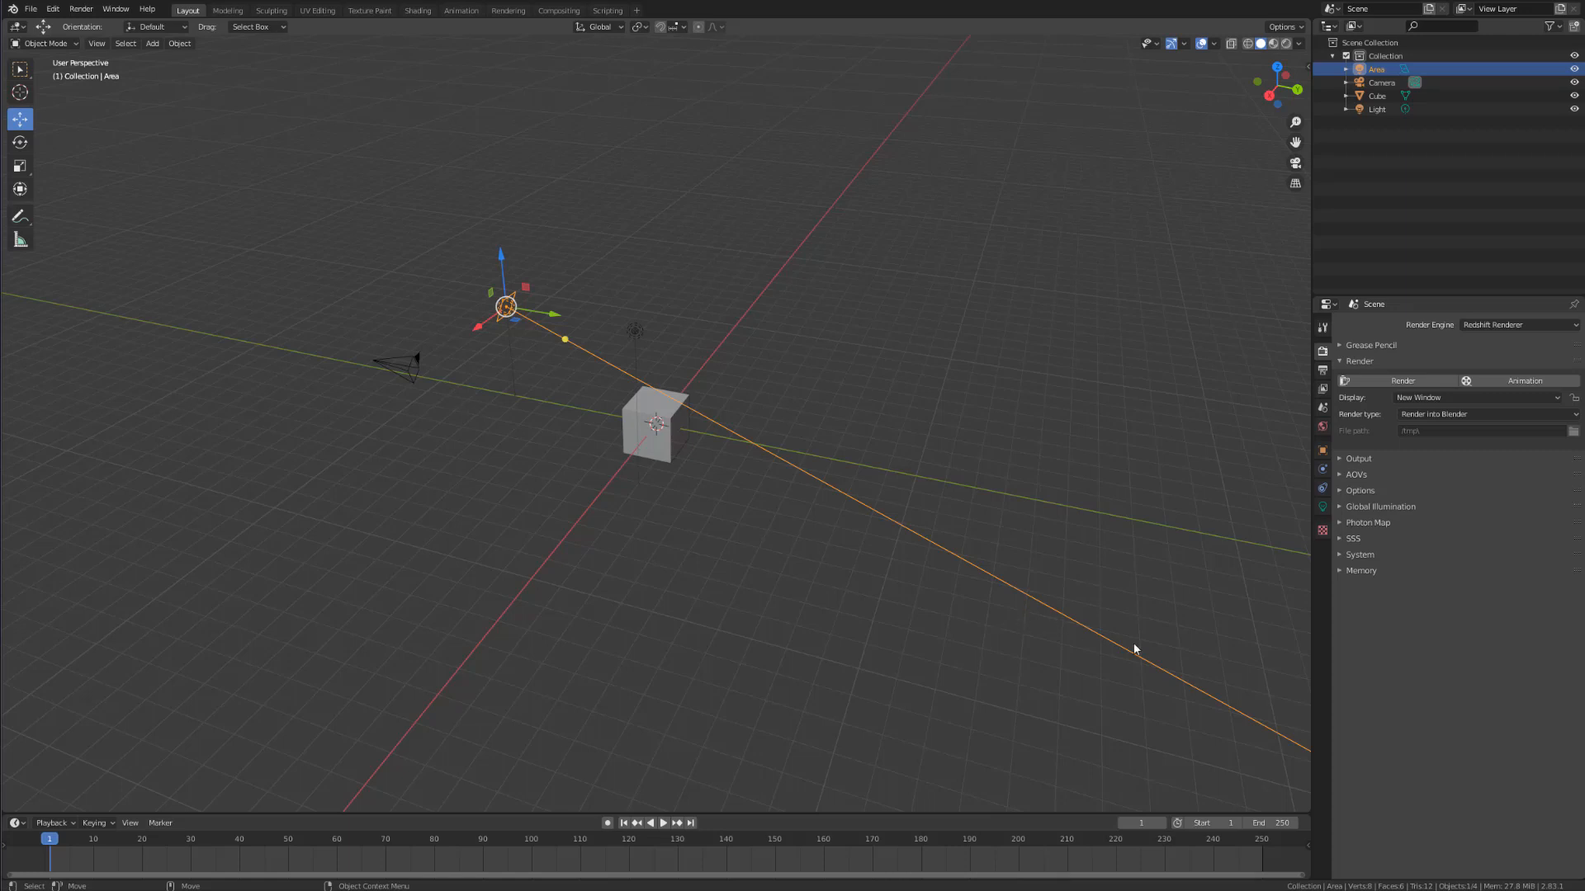
pyautogui.click(152, 43)
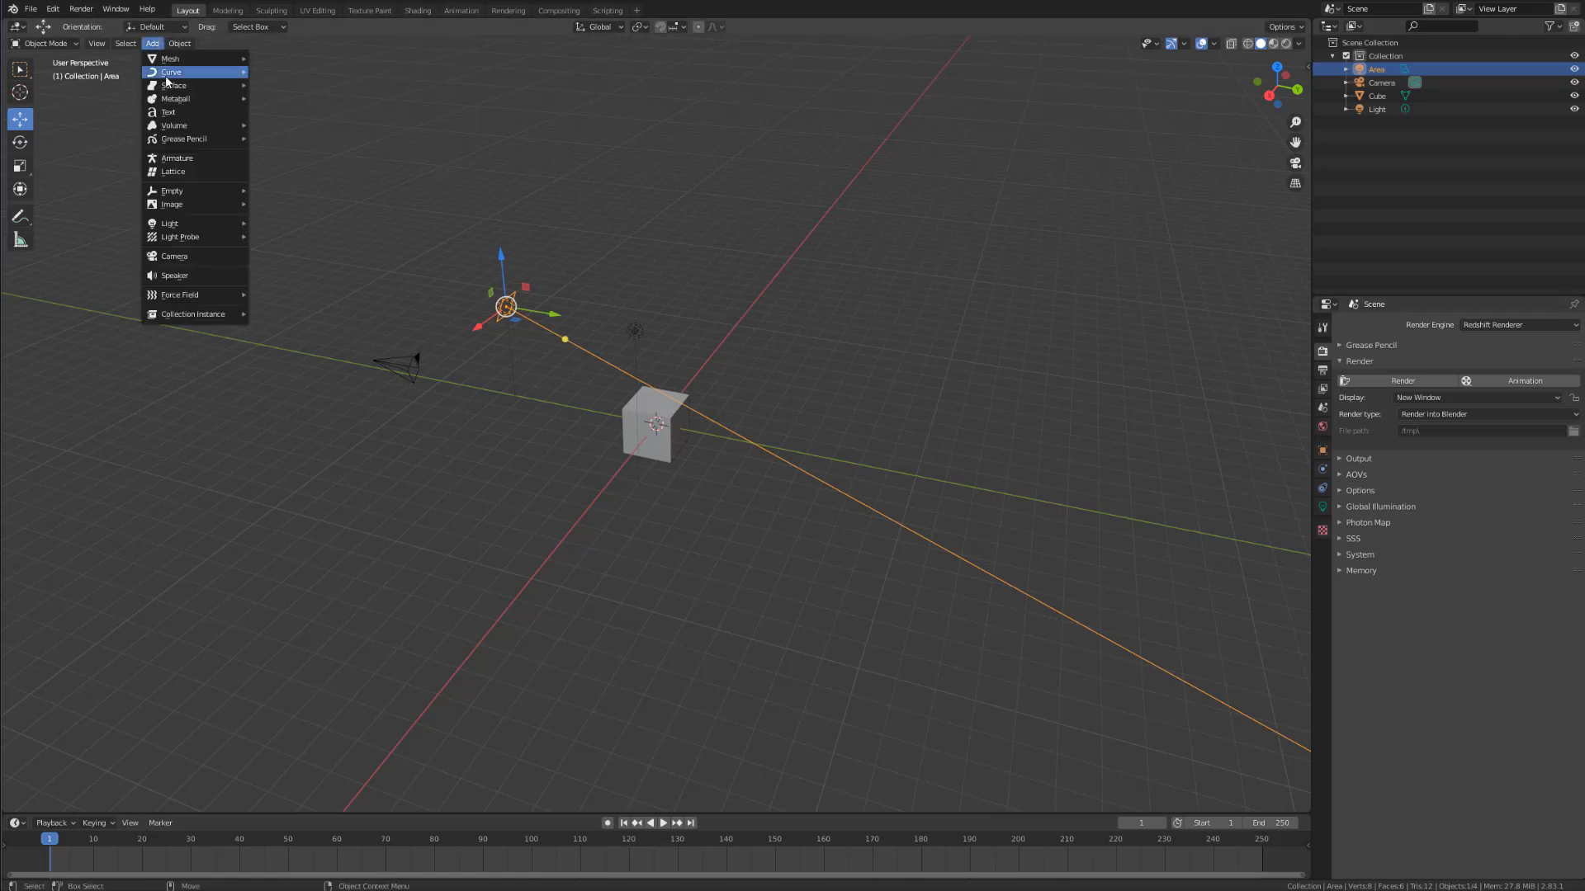
pyautogui.click(269, 60)
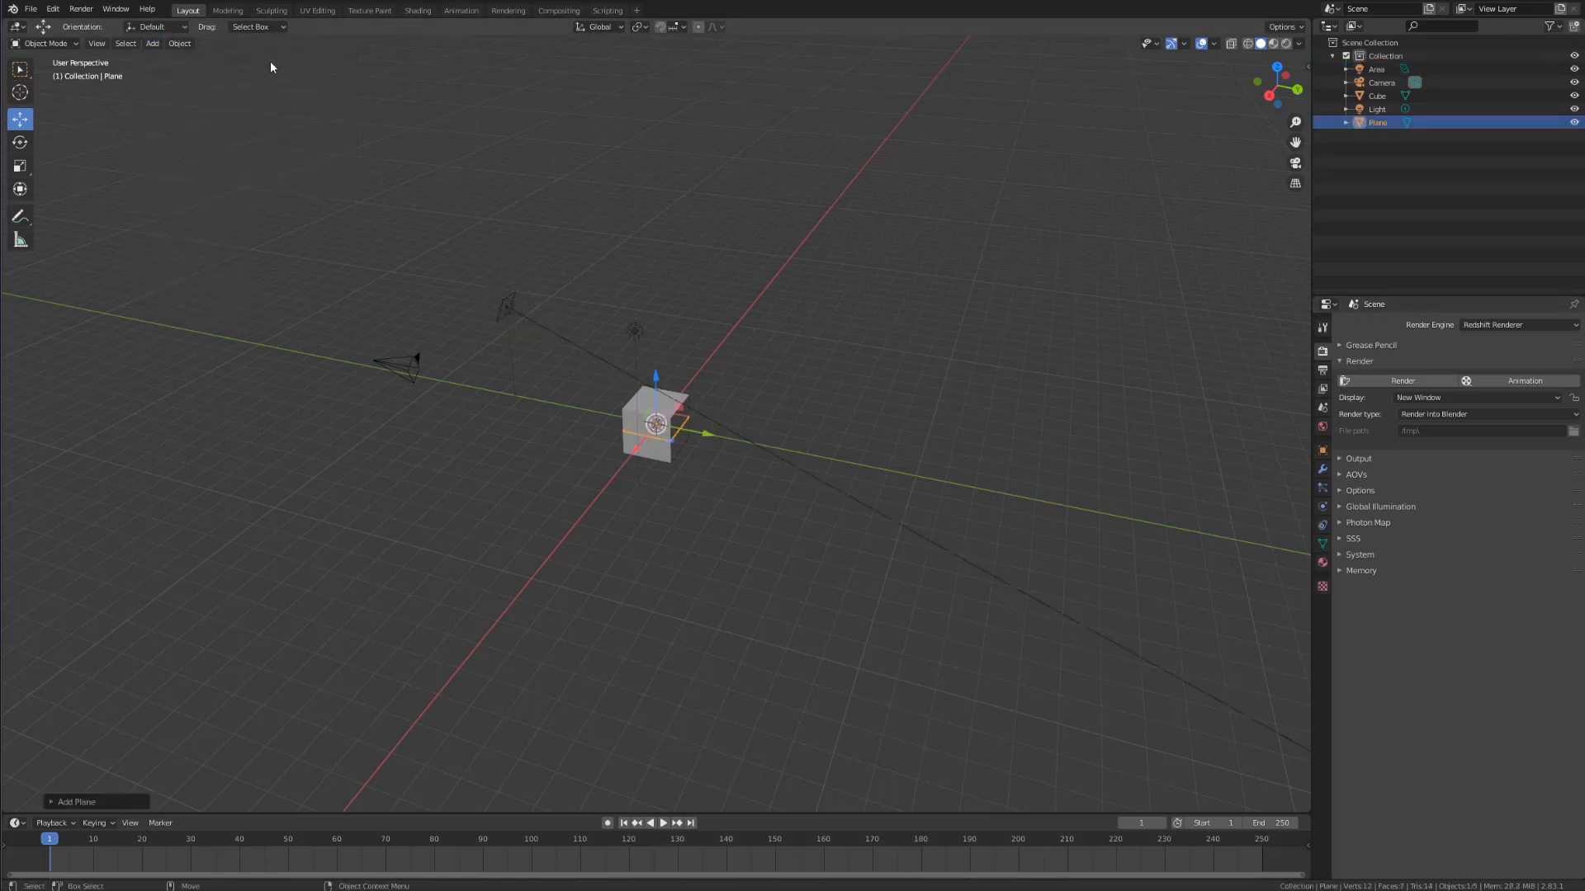
pyautogui.press('e')
pyautogui.press('r')
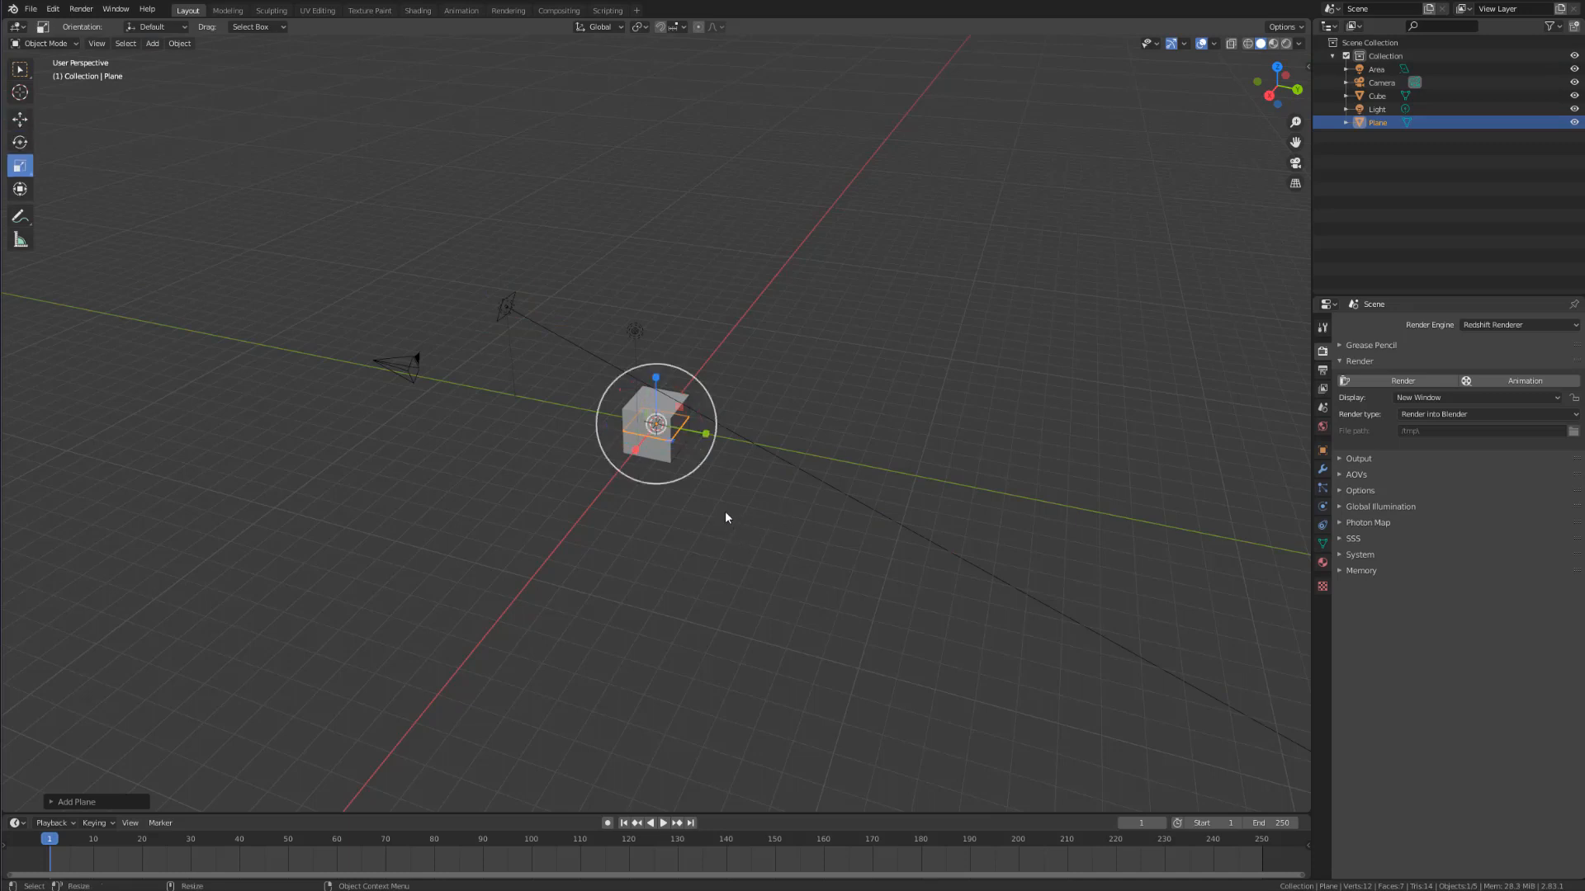
pyautogui.click(1322, 369)
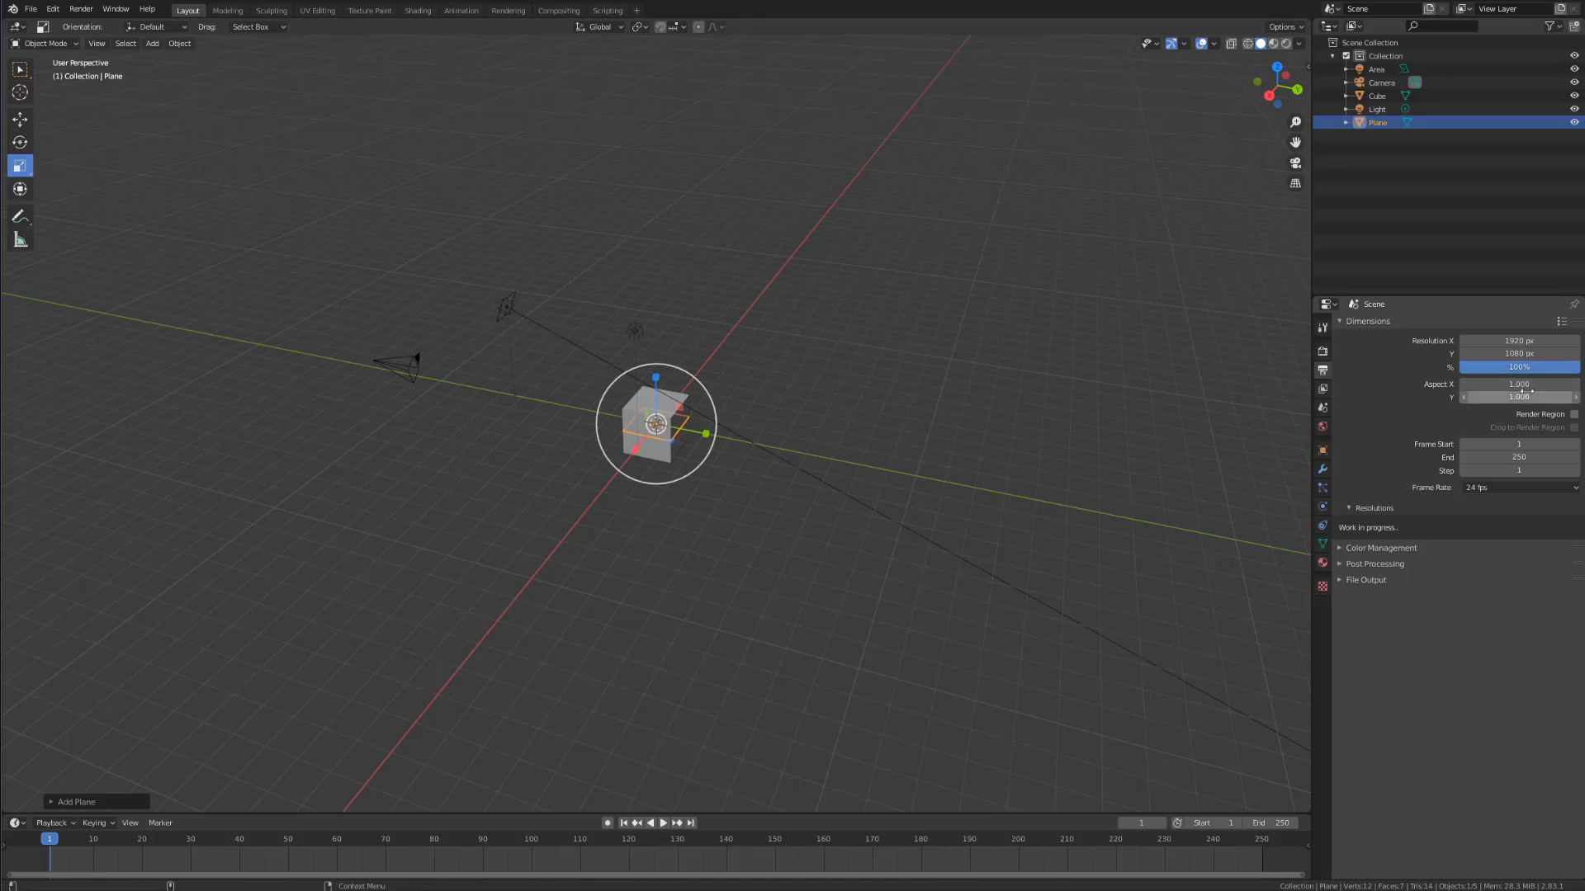
pyautogui.moveTo(1527, 384); pyautogui.dragTo(1563, 384)
pyautogui.hotkey('ctrl', 'z')
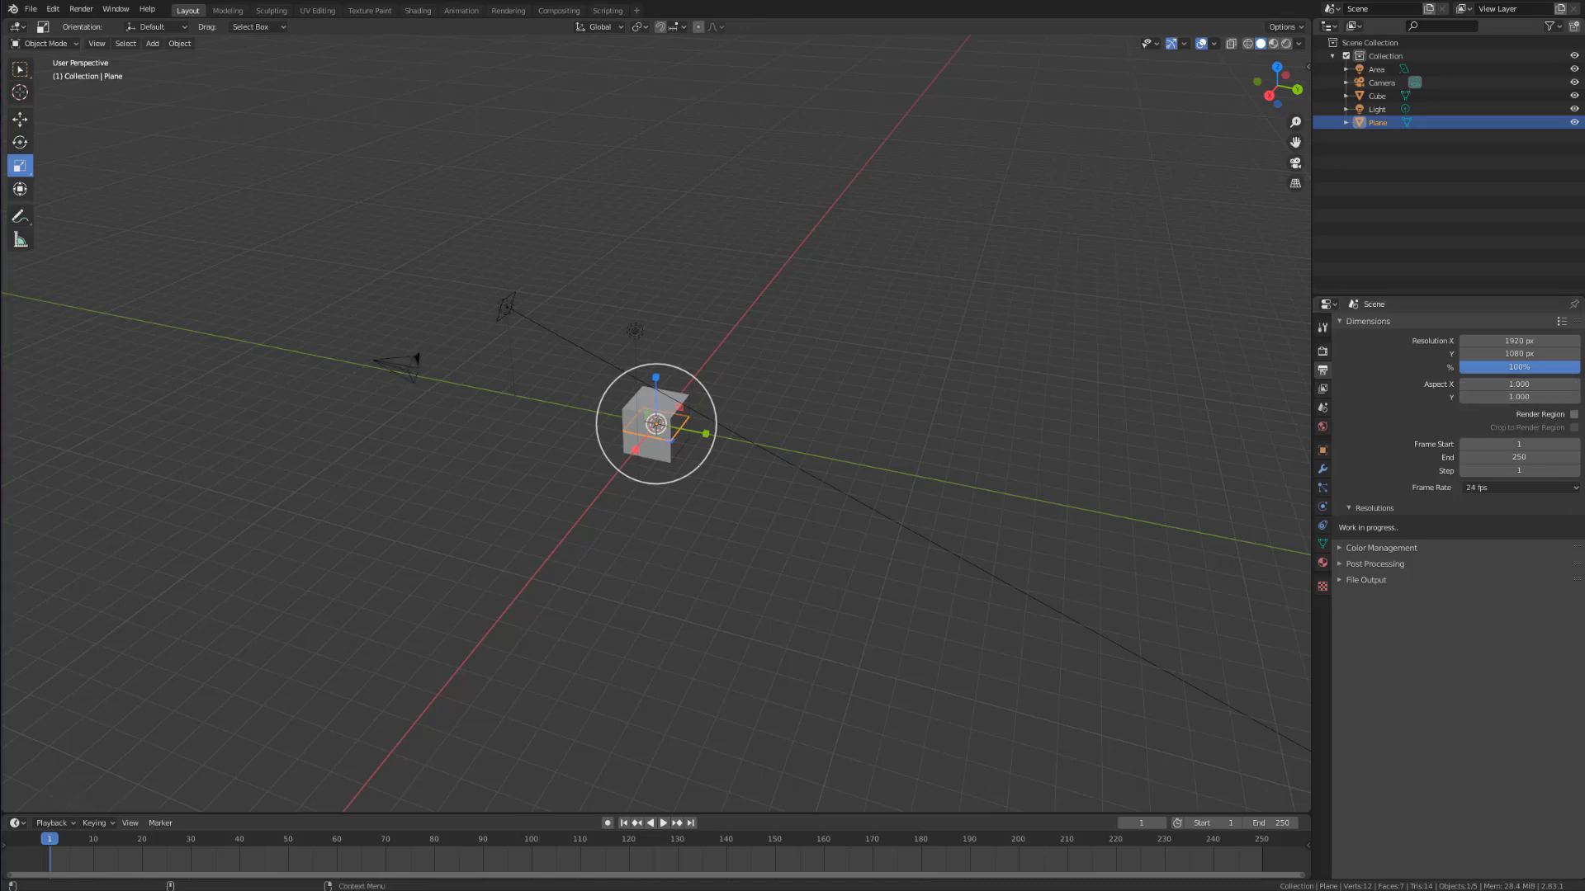
# Step: Set the plane's X and Y scale to 50 in its object properties
pyautogui.click(1323, 450)
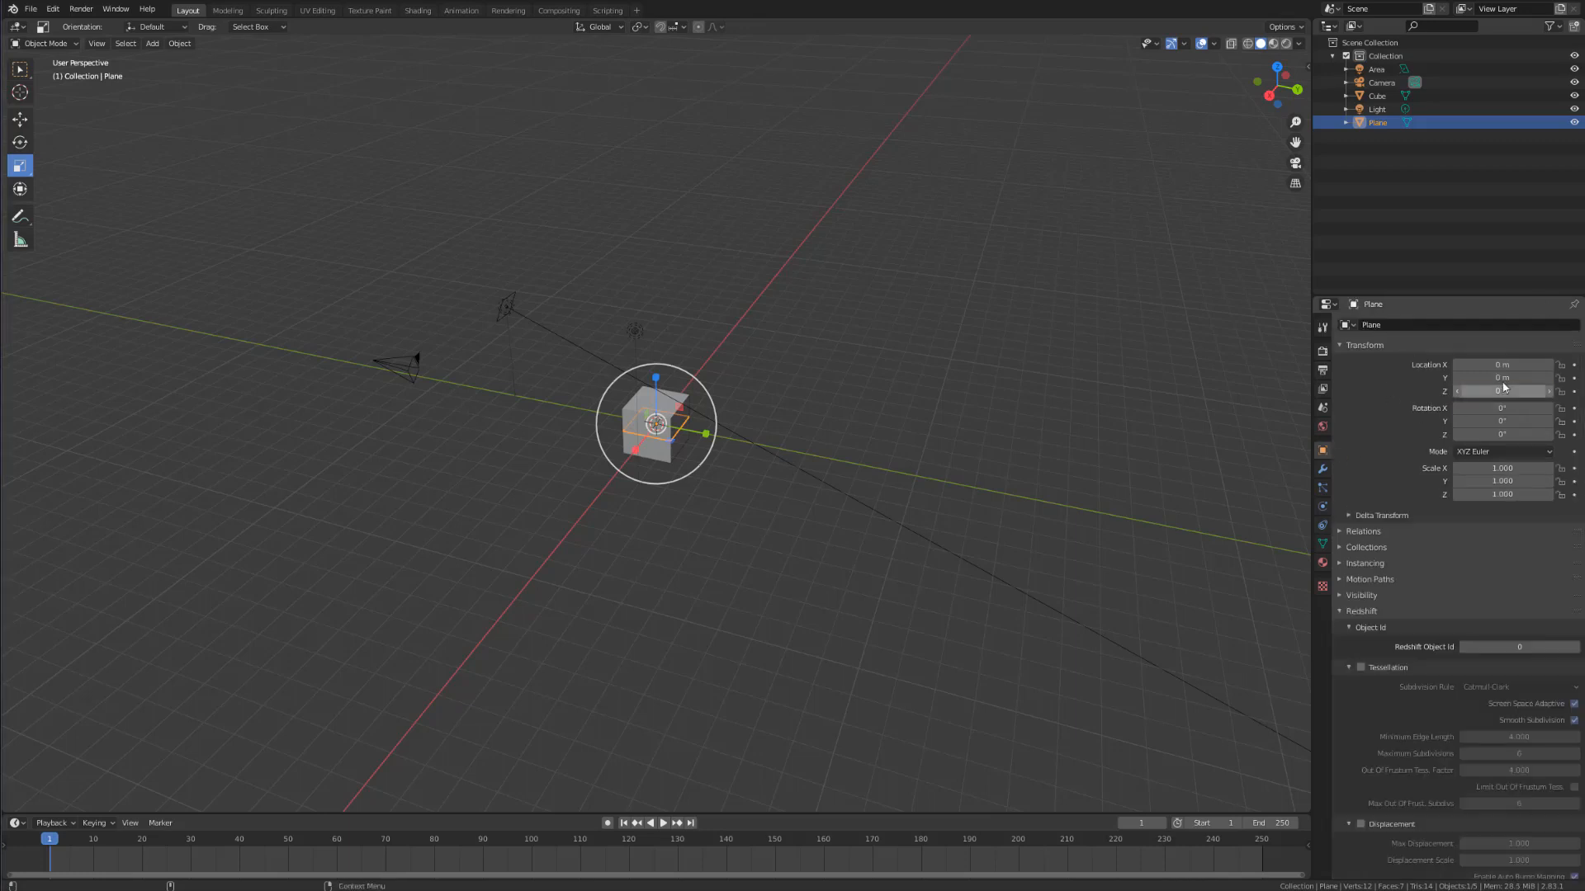
pyautogui.click(1517, 467)
pyautogui.write('1.0')
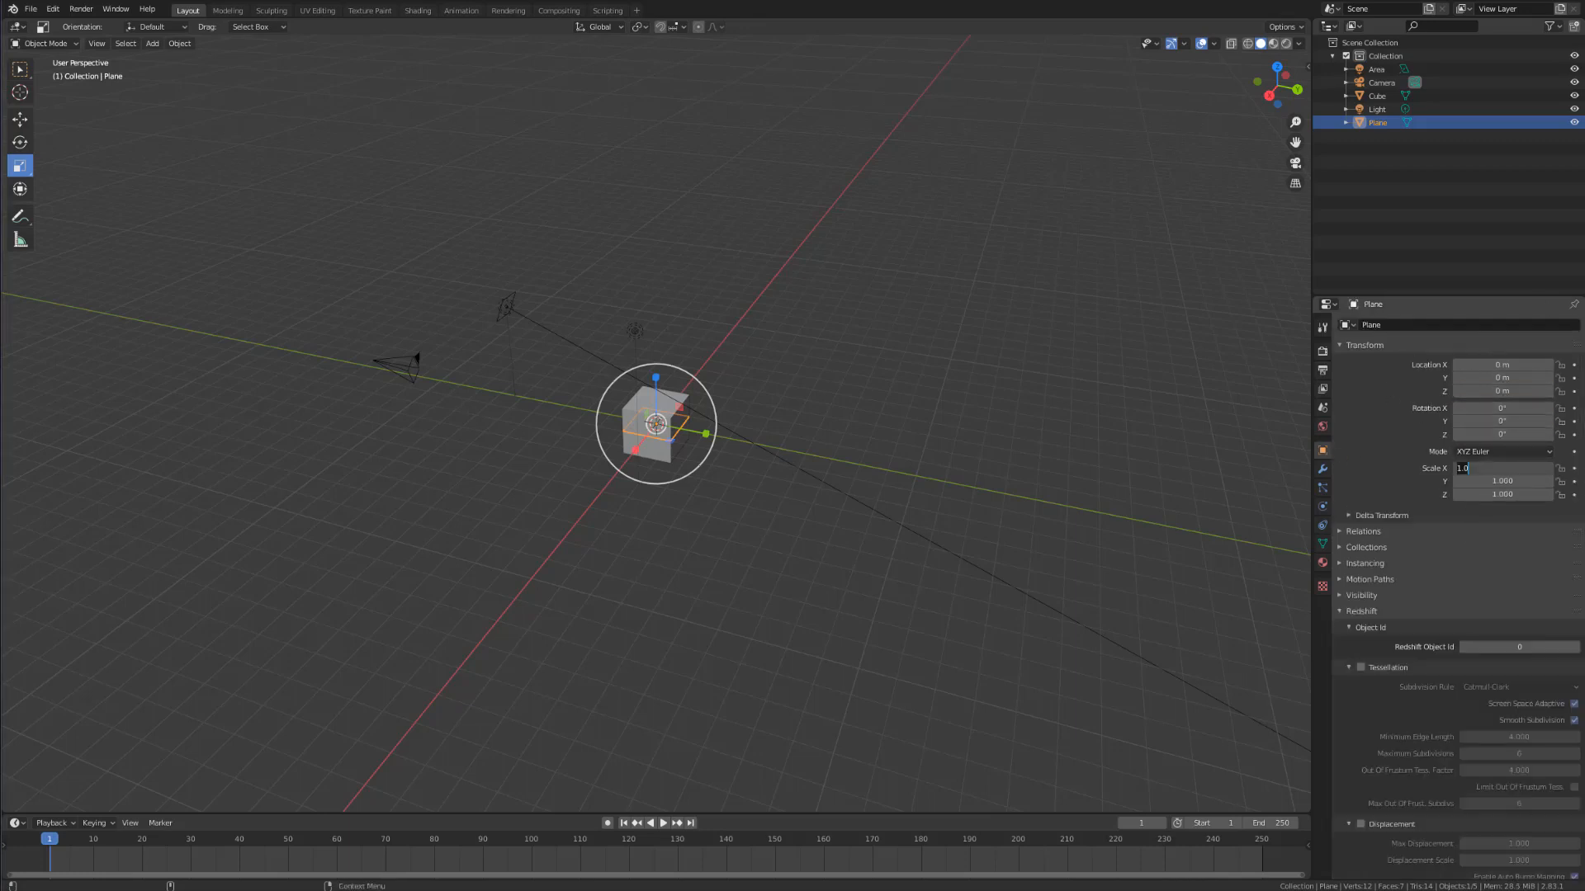
pyautogui.write('50')
pyautogui.press('Return')
pyautogui.press('F3')
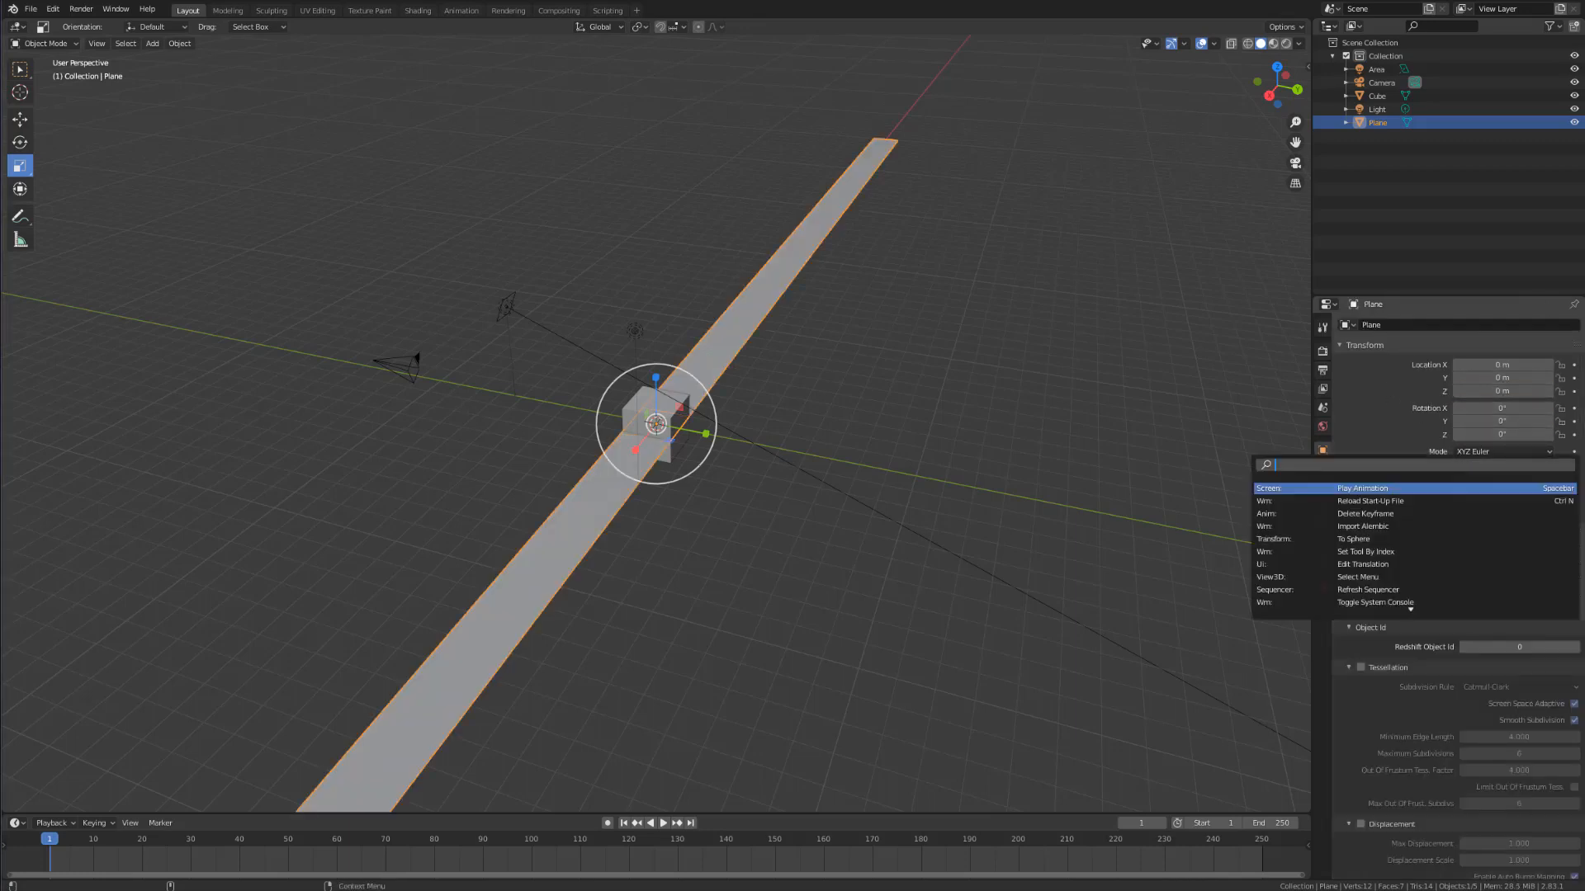
pyautogui.press('Escape')
pyautogui.click(1525, 481)
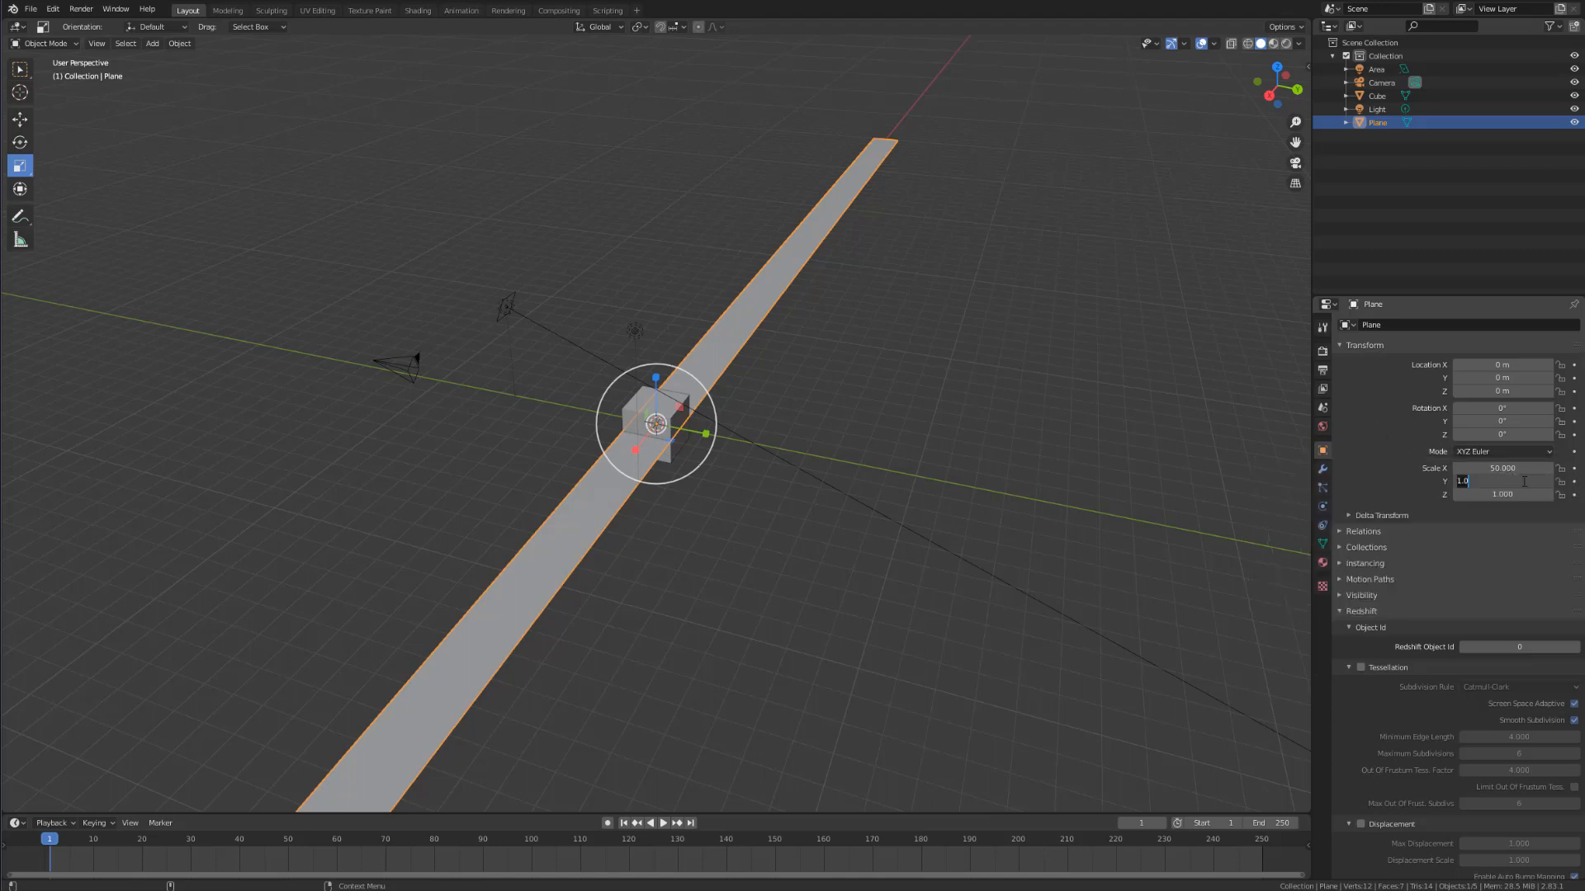
pyautogui.write('50')
pyautogui.press('Return')
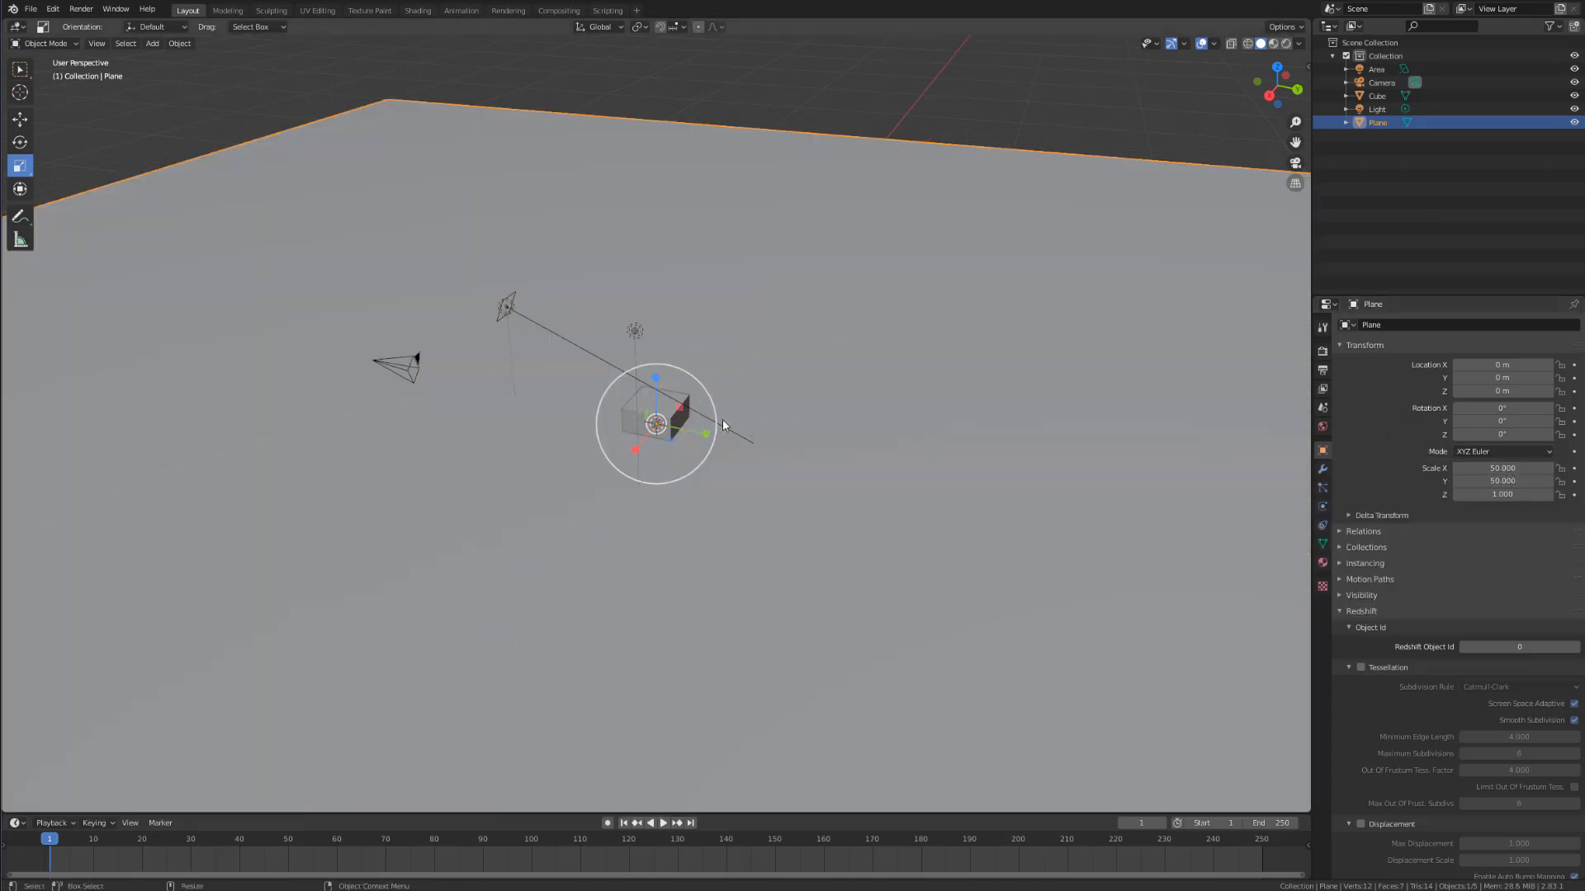
# Step: Raise the cube about 1.02 m along Z so it rests on the plane, keeping the cube selected
pyautogui.click(673, 406)
pyautogui.click(669, 404)
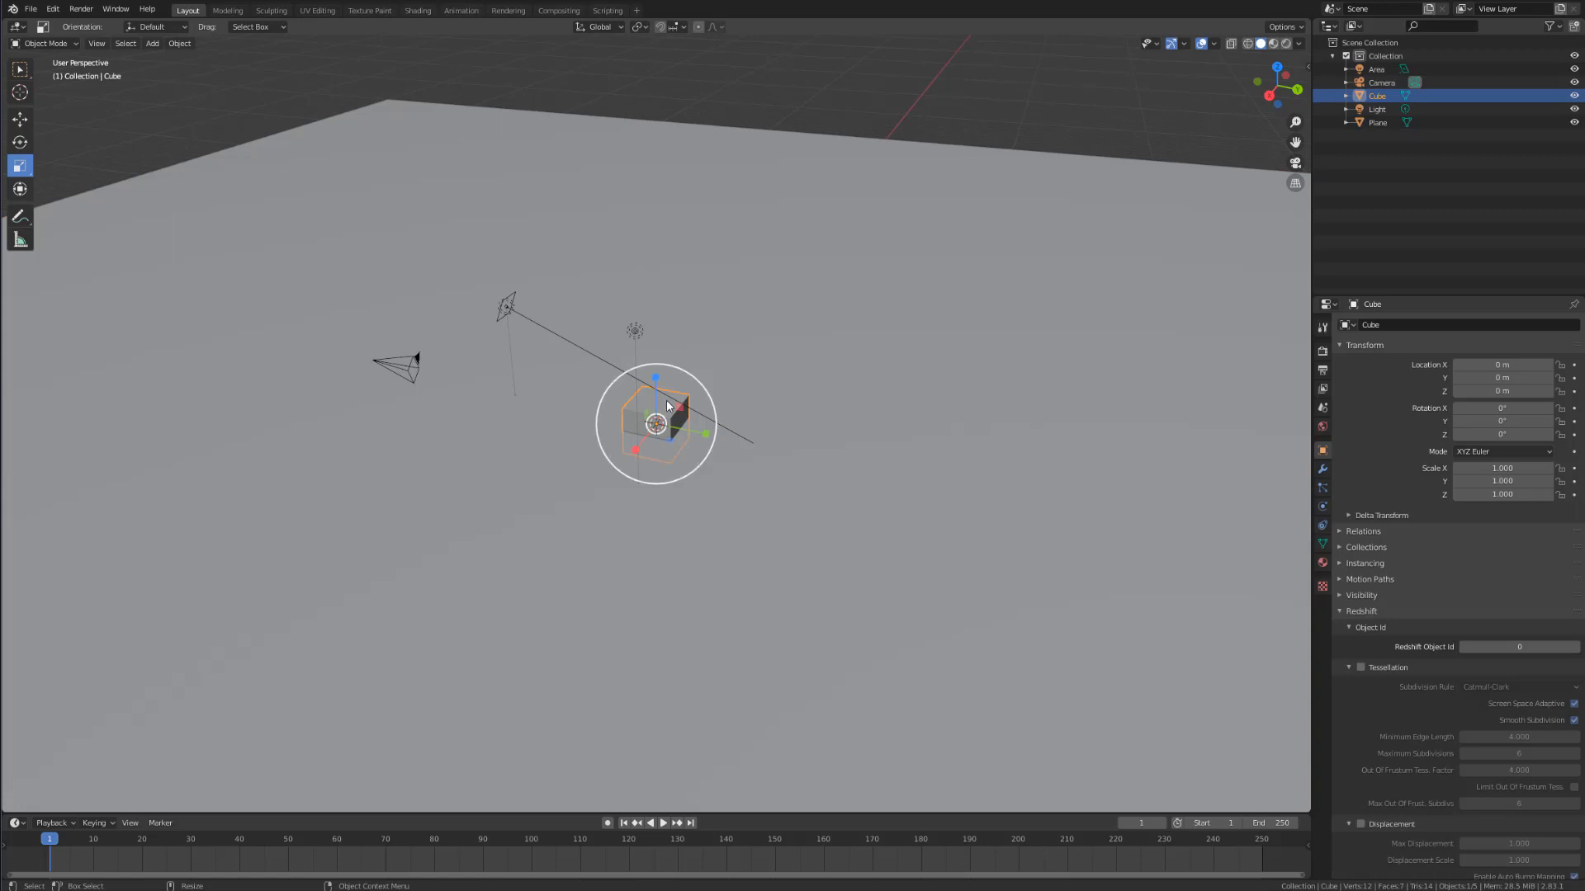
pyautogui.press('w')
pyautogui.moveTo(656, 371); pyautogui.dragTo(653, 348)
pyautogui.moveTo(653, 349); pyautogui.dragTo(664, 430, button='middle')
pyautogui.click(964, 232)
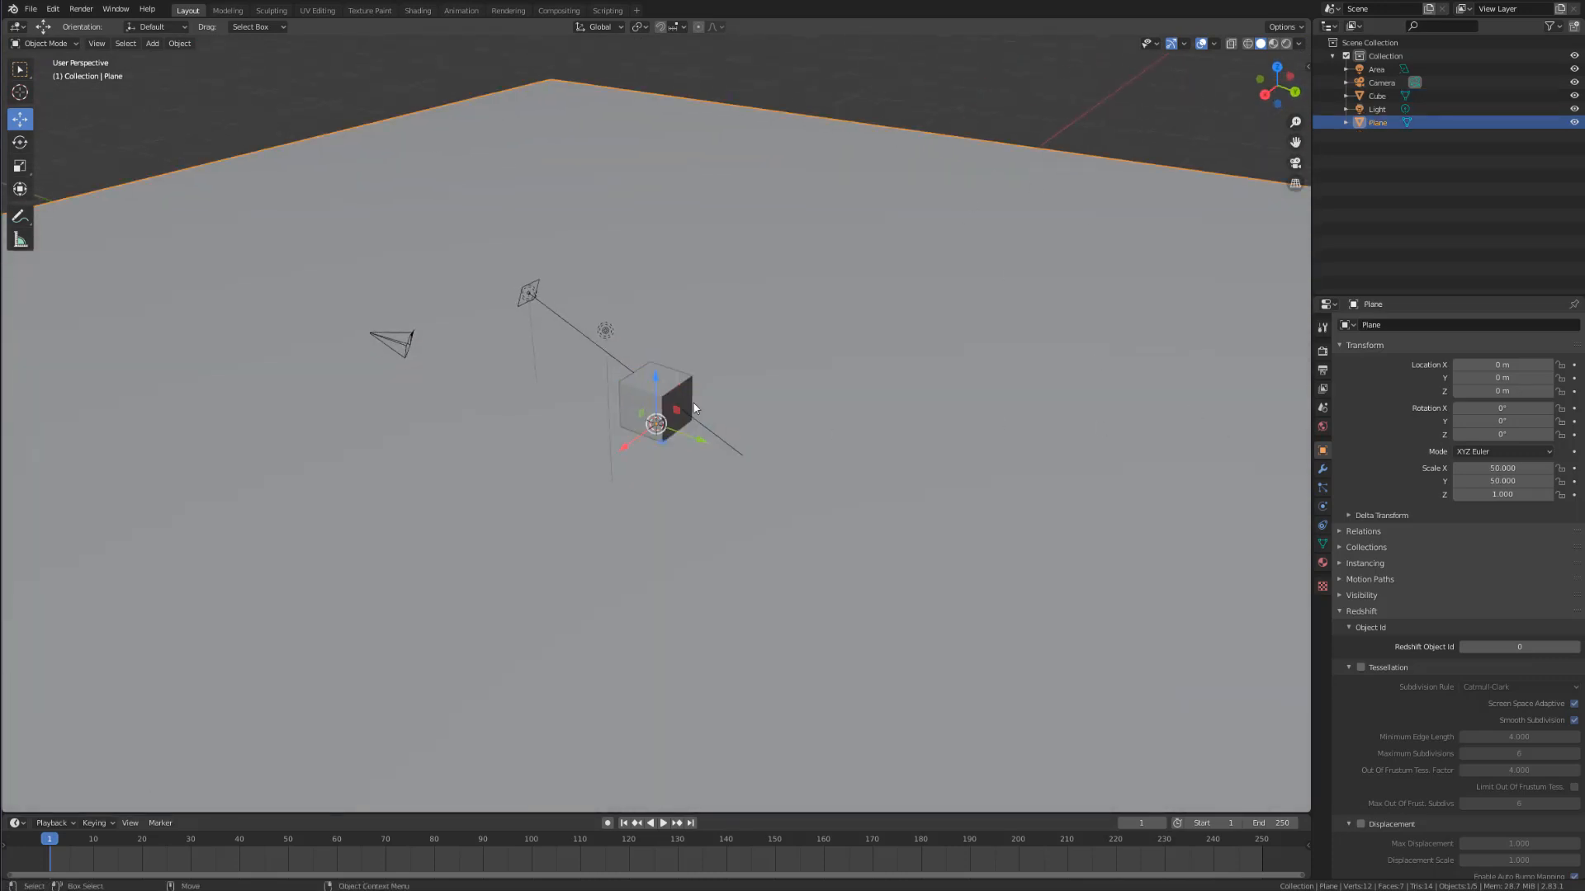
pyautogui.hotkey('ctrl', 'z')
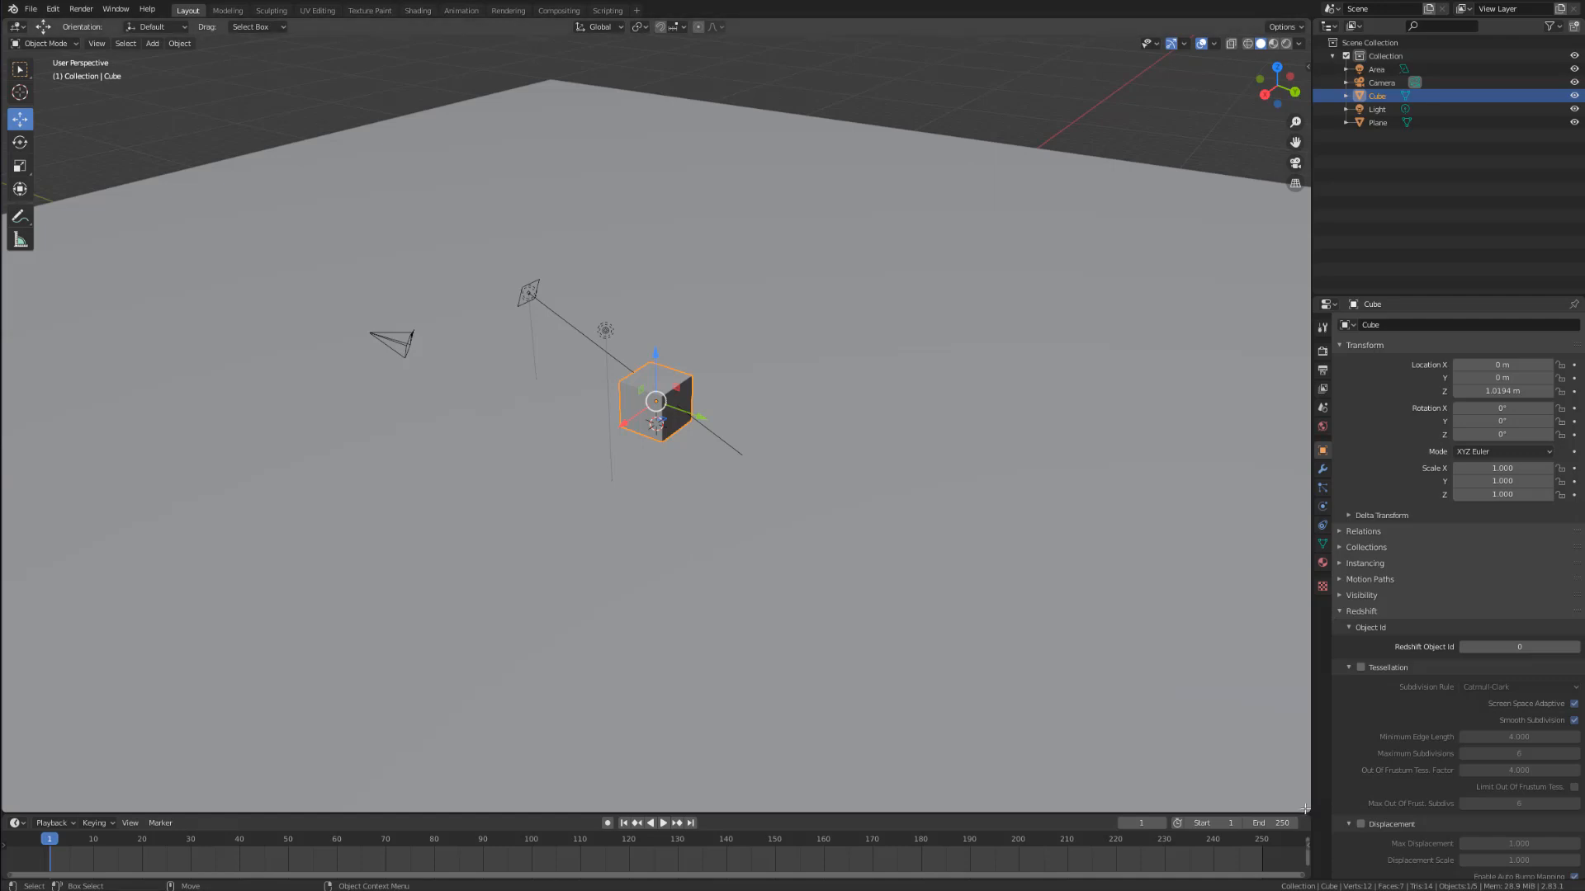
# Step: Split the 3D viewport into two stacked areas and turn the lower one into a Shader Editor
pyautogui.moveTo(1306, 807); pyautogui.dragTo(1222, 490)
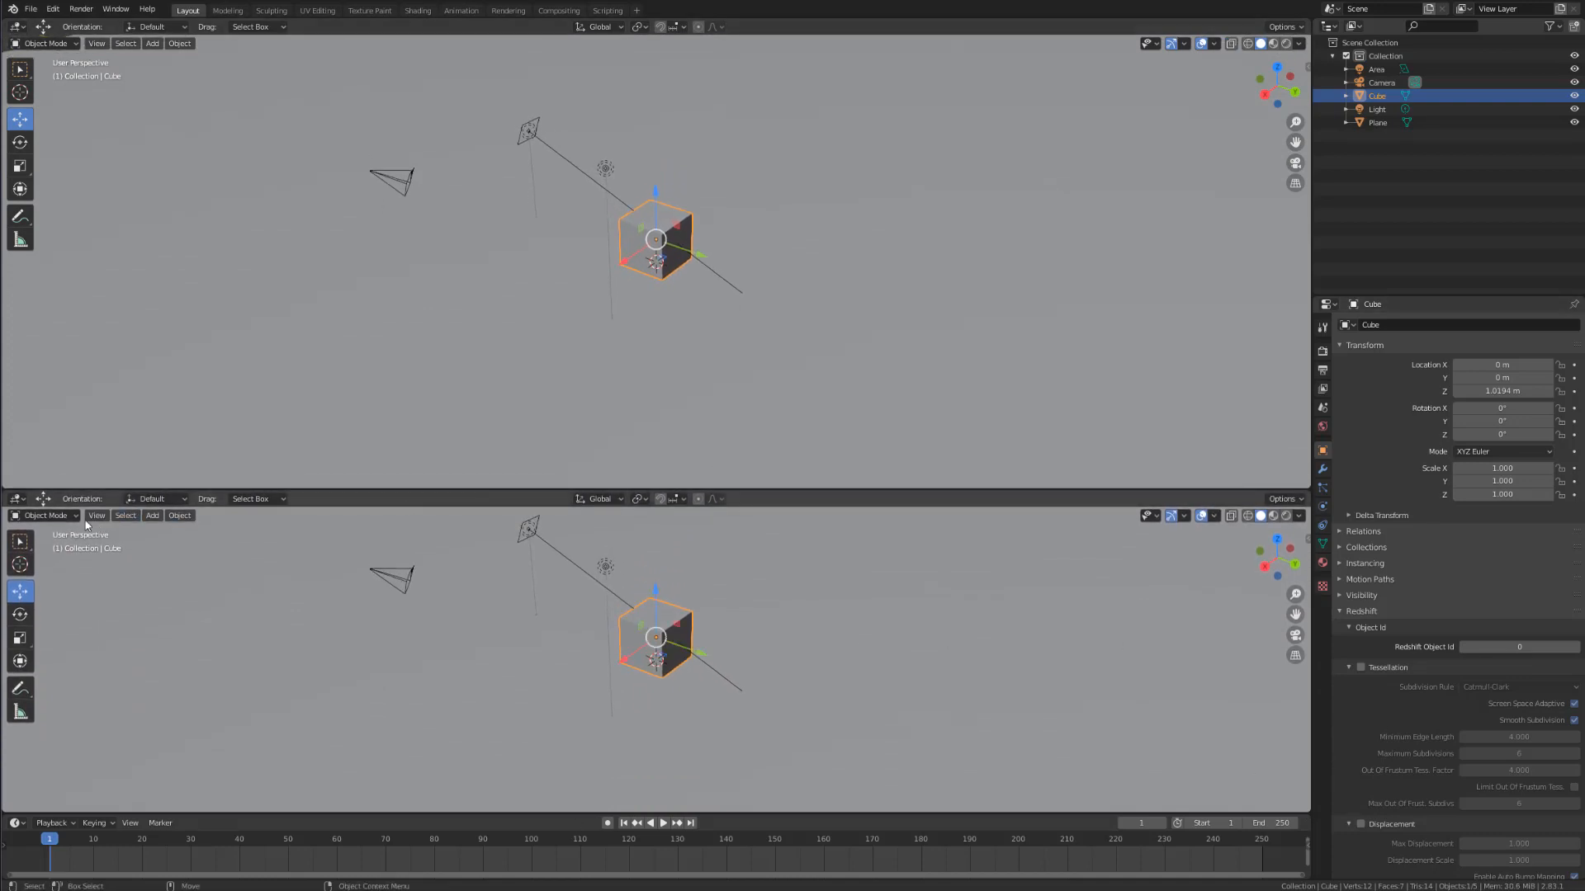
pyautogui.click(17, 499)
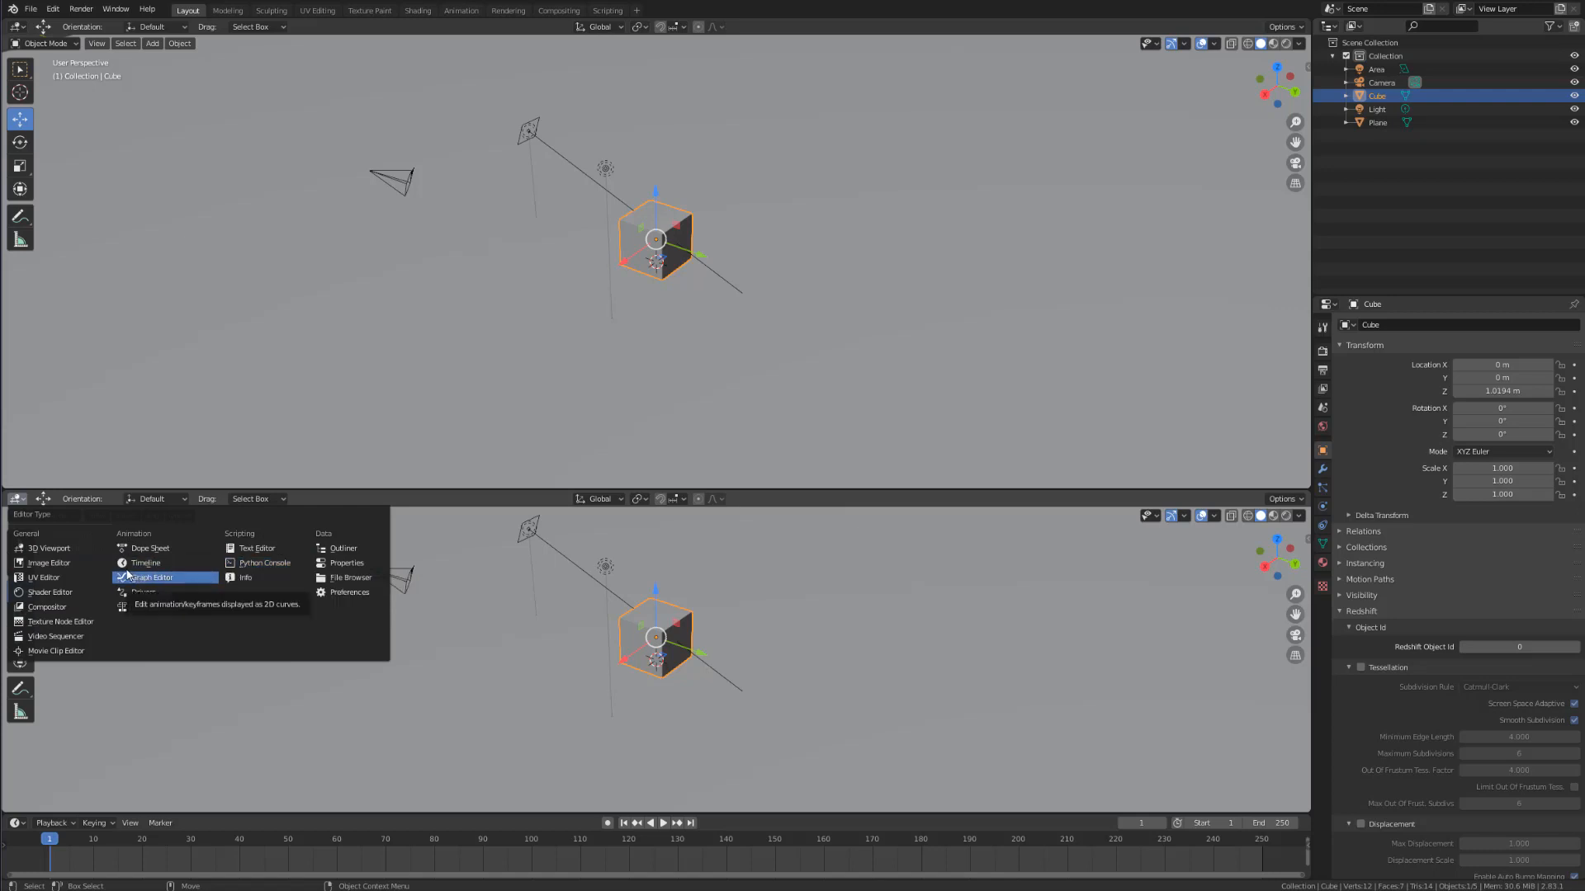
pyautogui.click(41, 593)
# Step: Delete the default Principled BSDF and Material Output nodes from the cube's material
pyautogui.press('g')
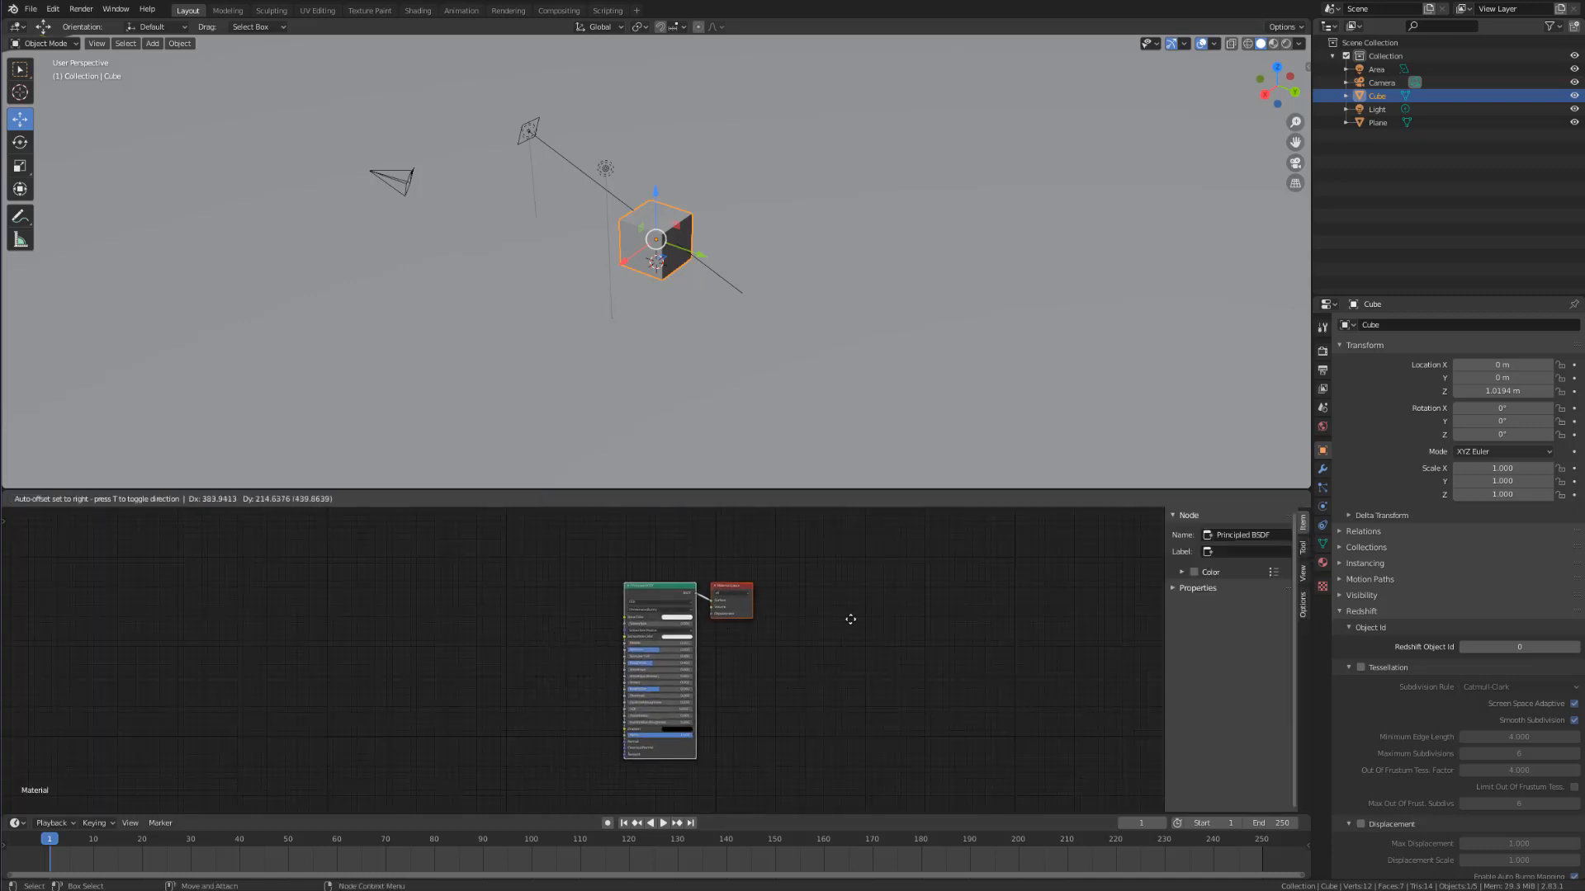
pyautogui.click(800, 532)
pyautogui.scroll(4, 857, 560)
pyautogui.press('g')
pyautogui.click(850, 682)
pyautogui.scroll(4, 790, 621)
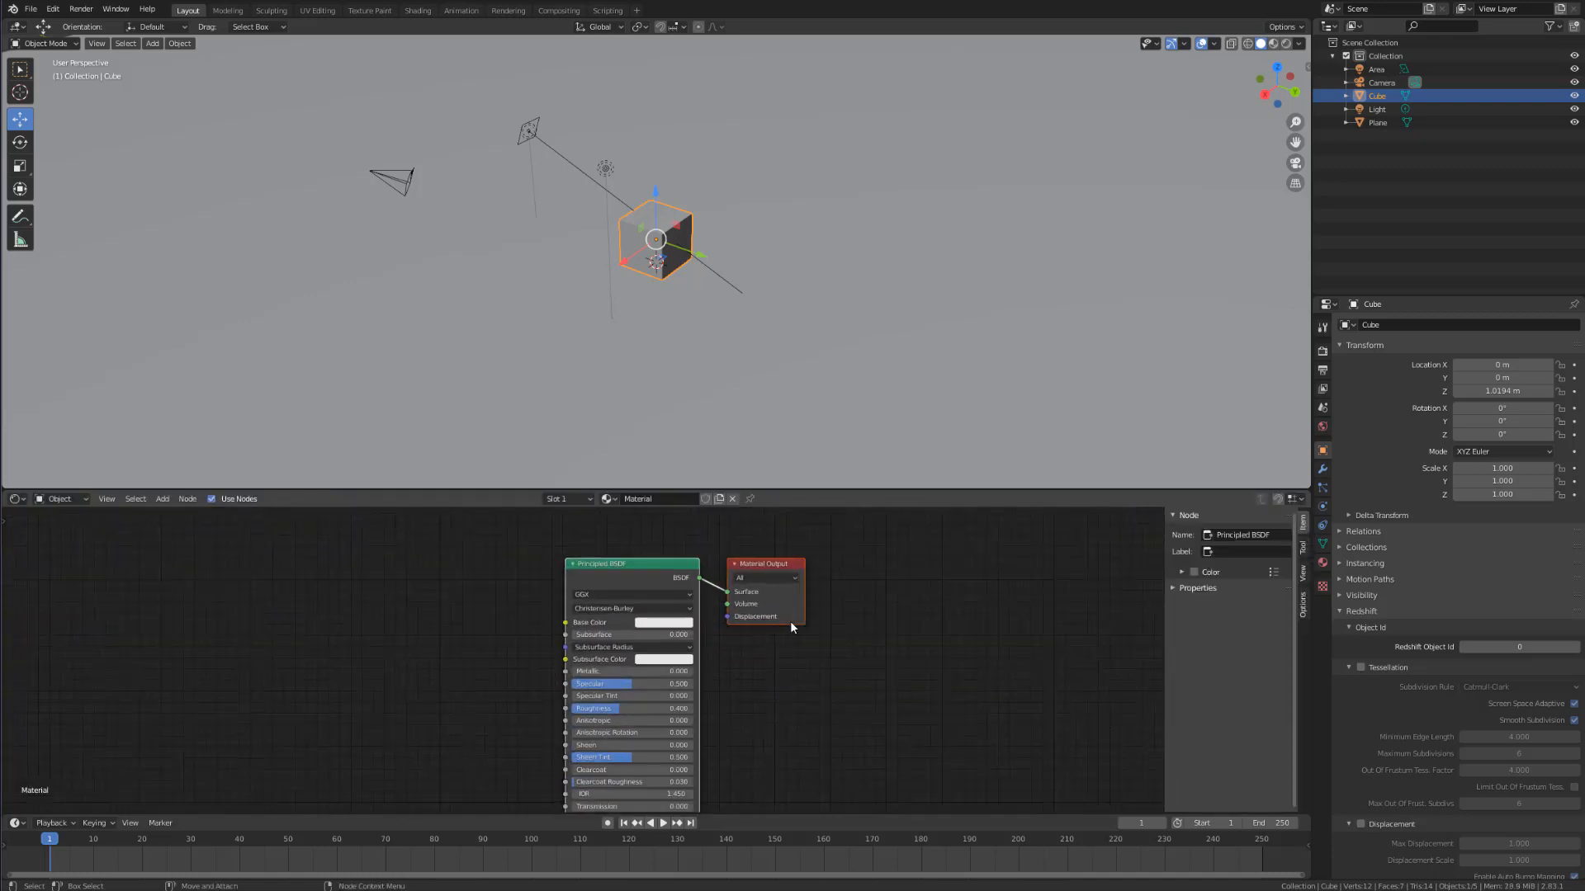
pyautogui.press('g')
pyautogui.click(882, 611)
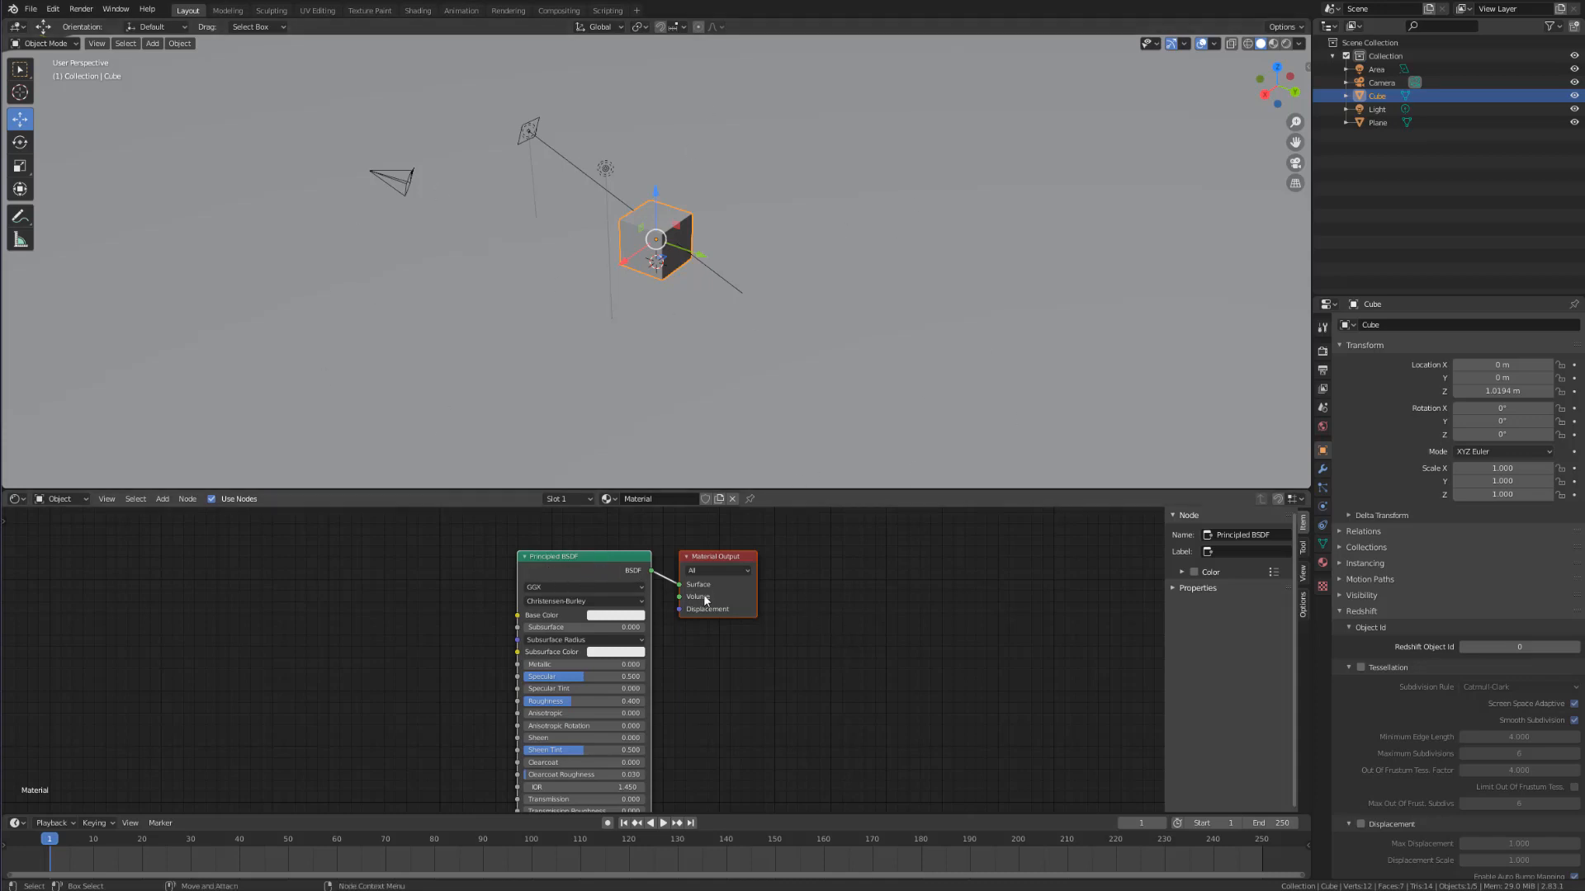
pyautogui.moveTo(890, 625); pyautogui.dragTo(492, 606)
pyautogui.press('x')
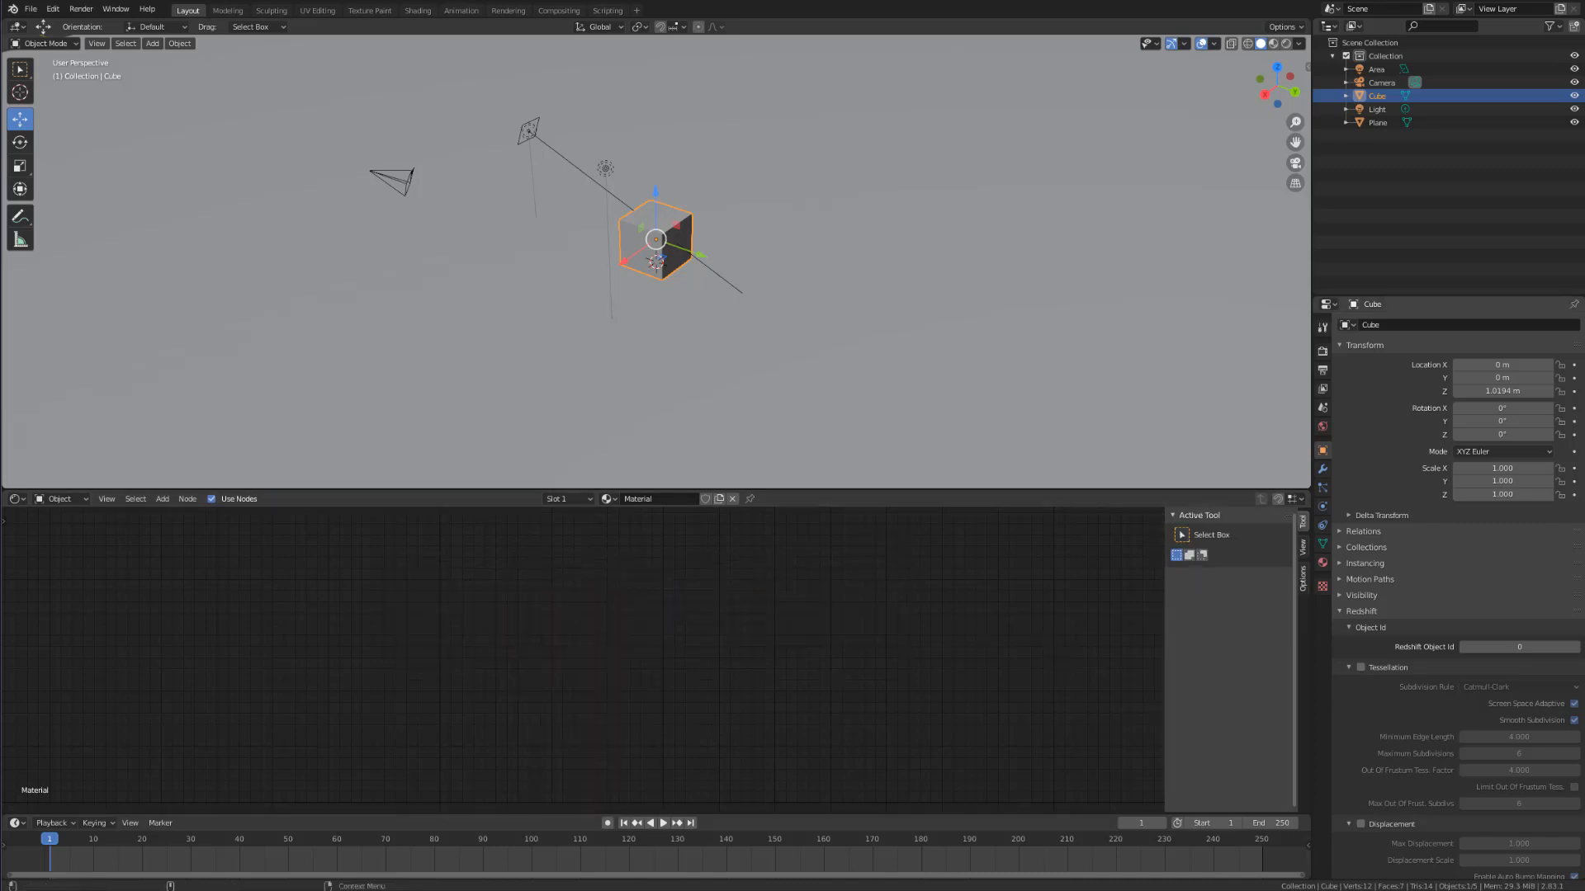
# Step: Select the ground plane and create a new material for it in its material properties
pyautogui.click(857, 247)
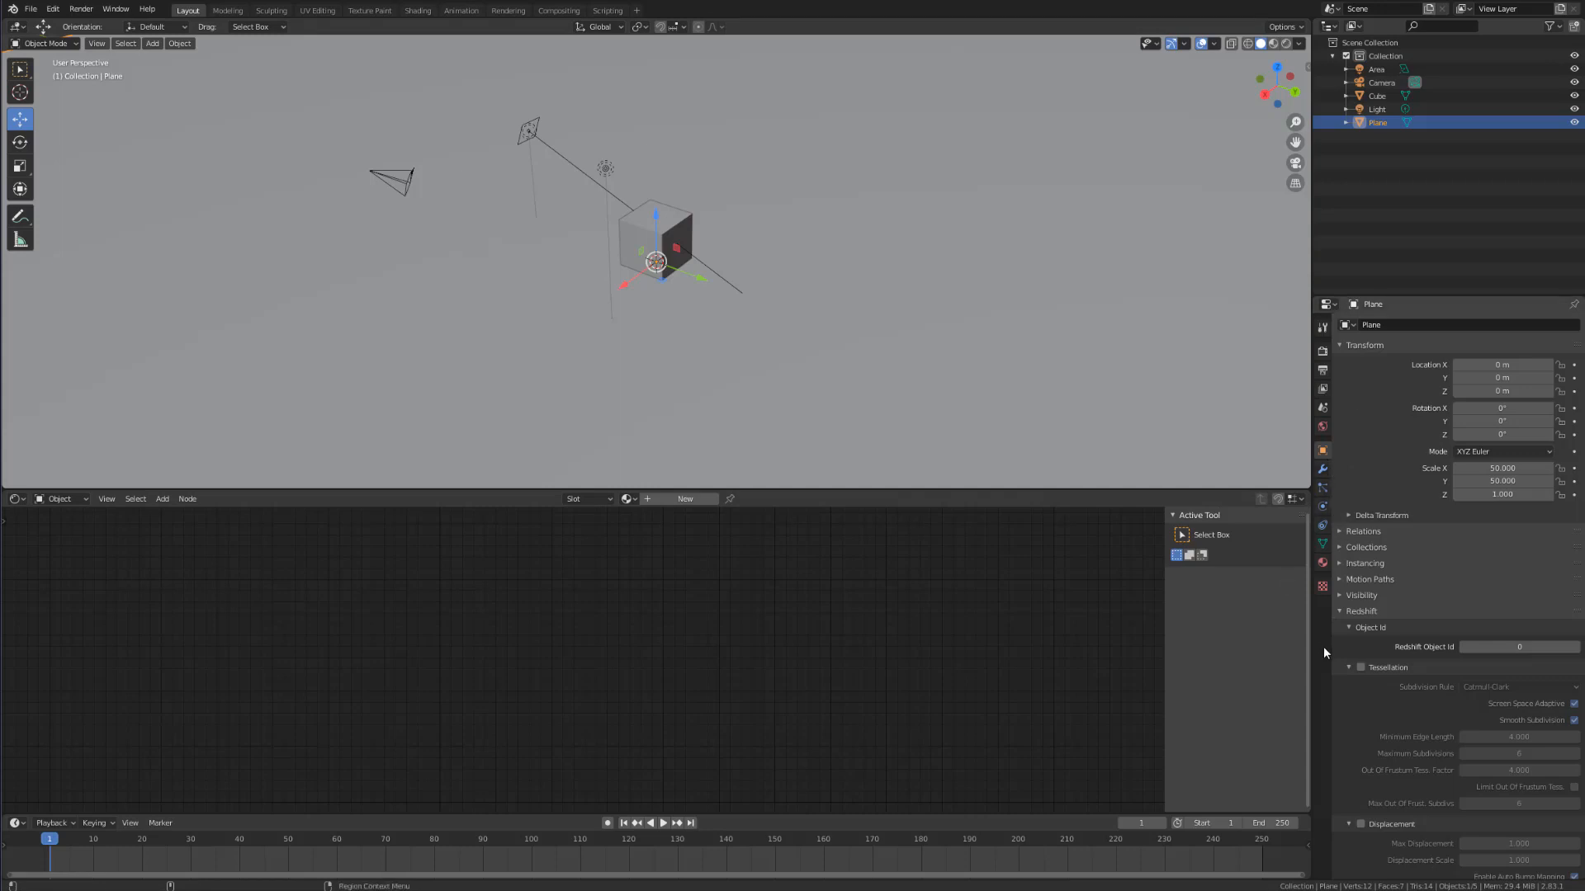
pyautogui.click(1323, 563)
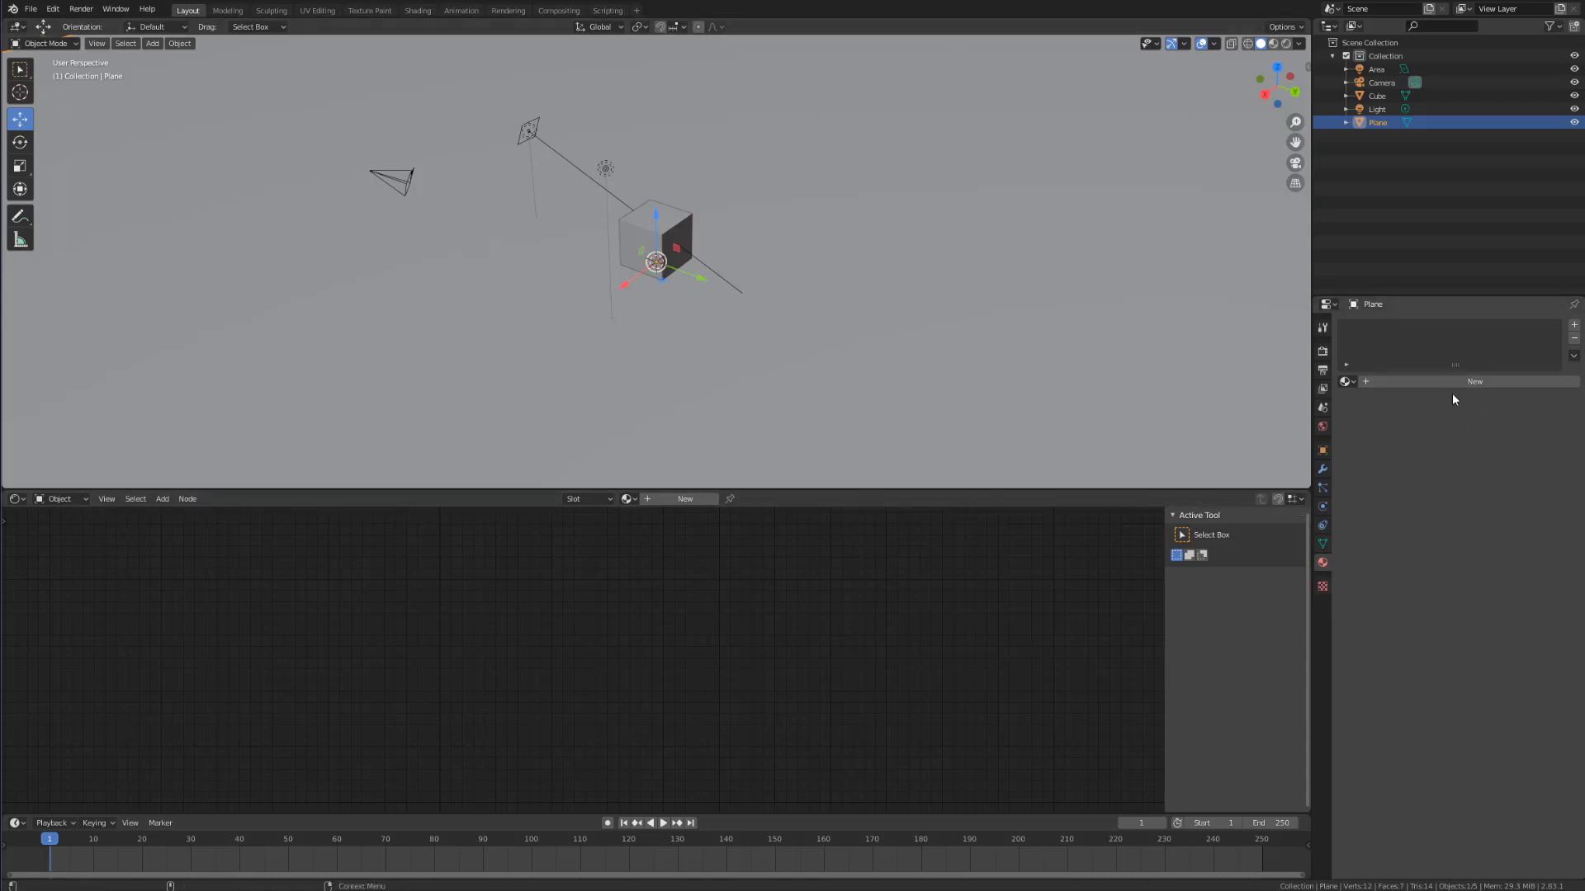
pyautogui.click(1349, 381)
pyautogui.click(1350, 382)
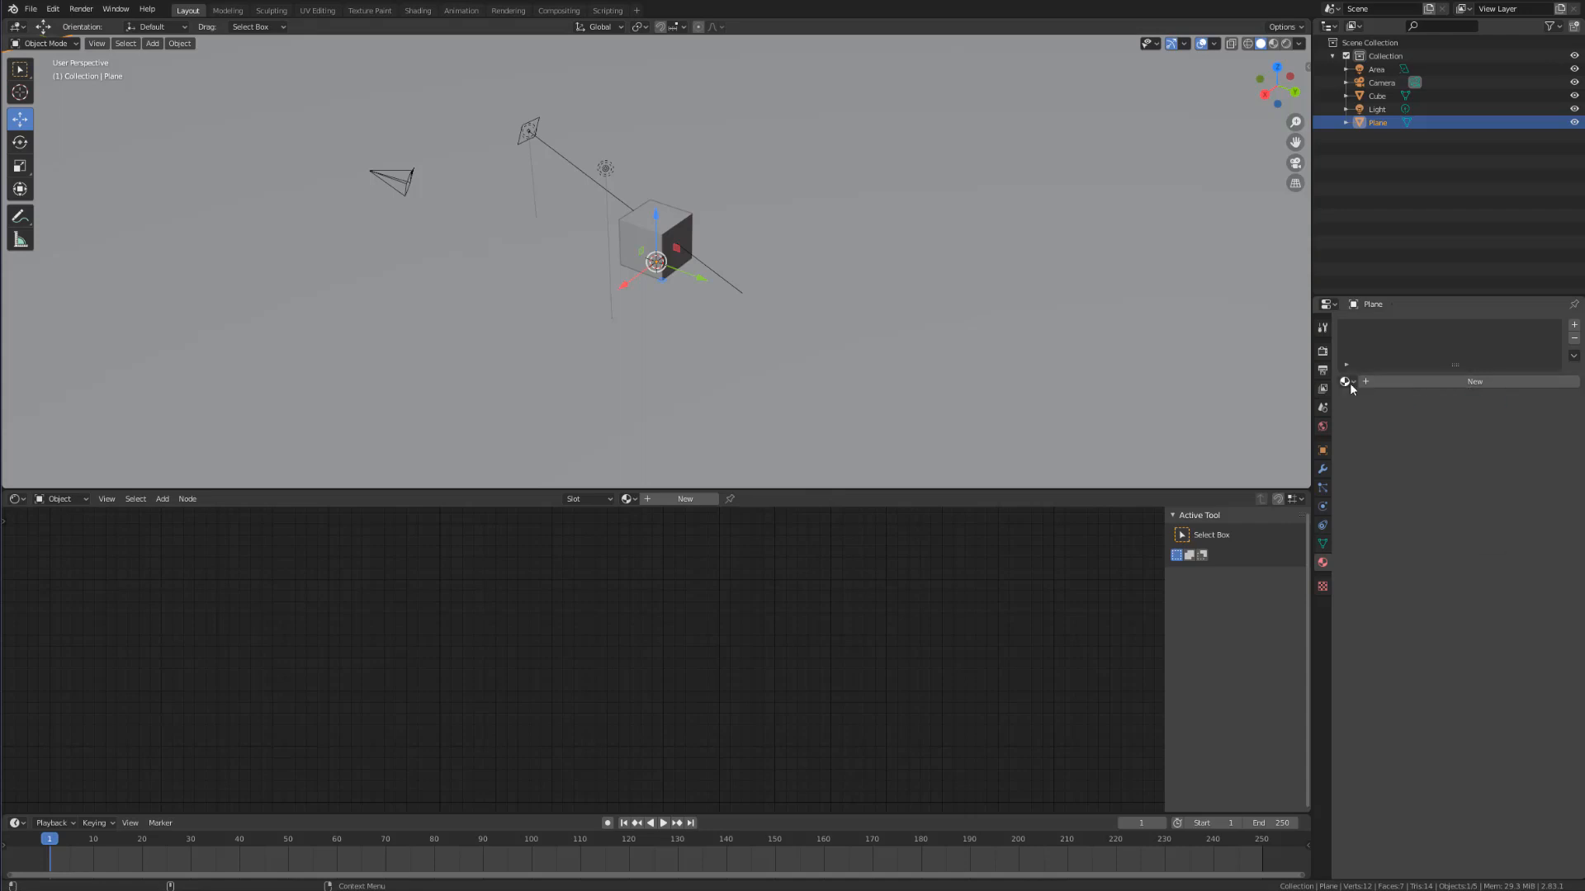
pyautogui.click(1451, 383)
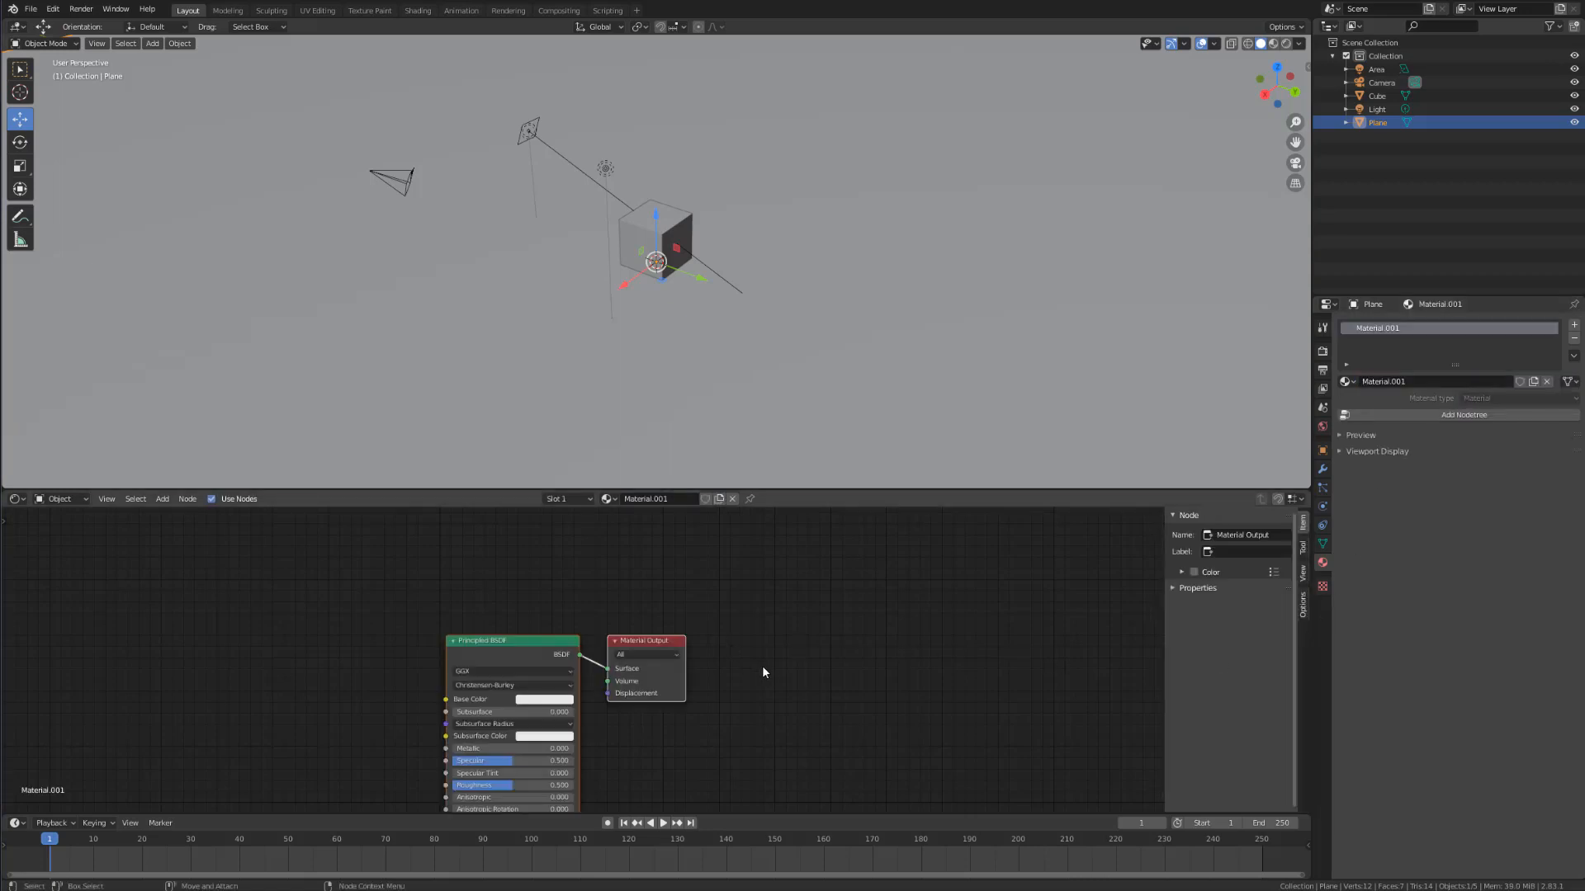
# Step: Remove the Principled BSDF and Material Output nodes from the plane's new material
pyautogui.press('g')
pyautogui.click(906, 576)
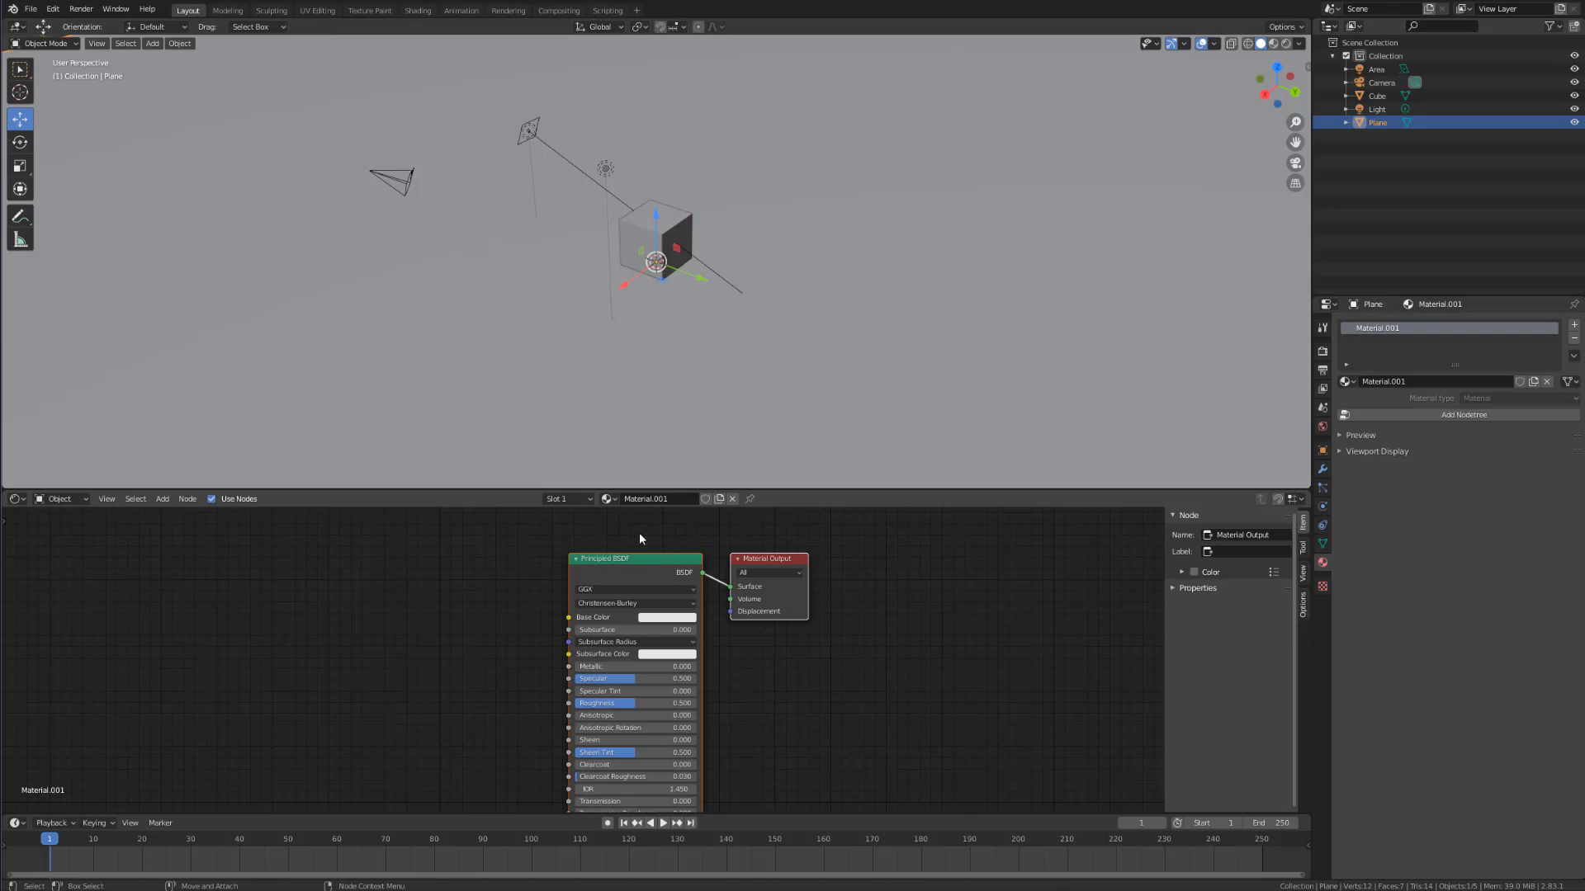
pyautogui.moveTo(931, 533); pyautogui.dragTo(484, 680)
pyautogui.press('x')
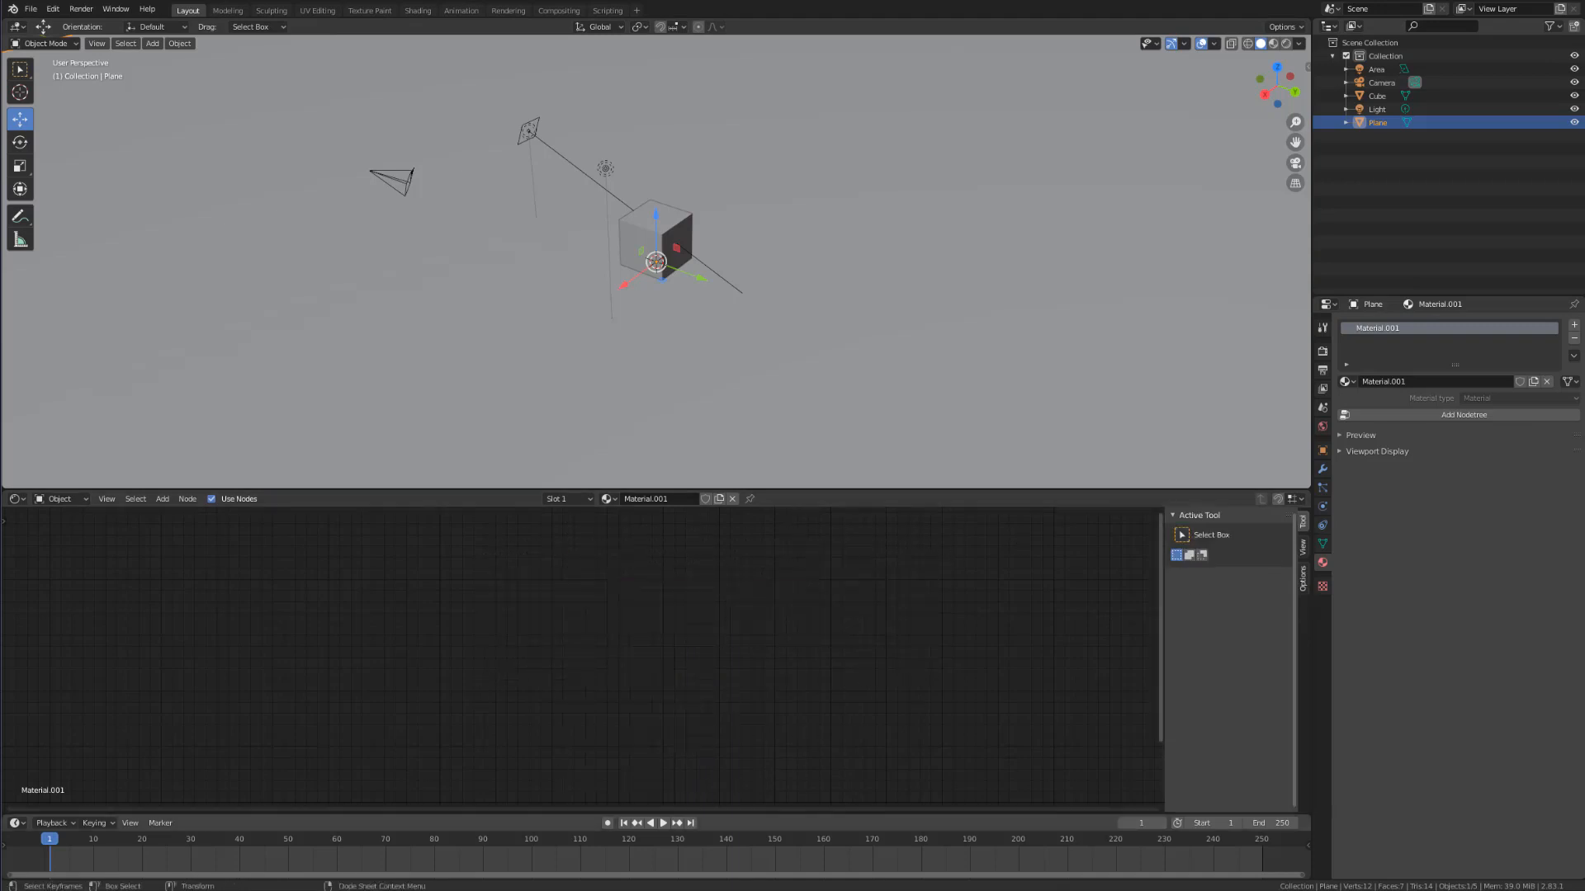
# Step: Add a Redshift node tree to the plane's material and bring its nodes into the middle of the Shader Editor
pyautogui.click(1452, 416)
pyautogui.press('g')
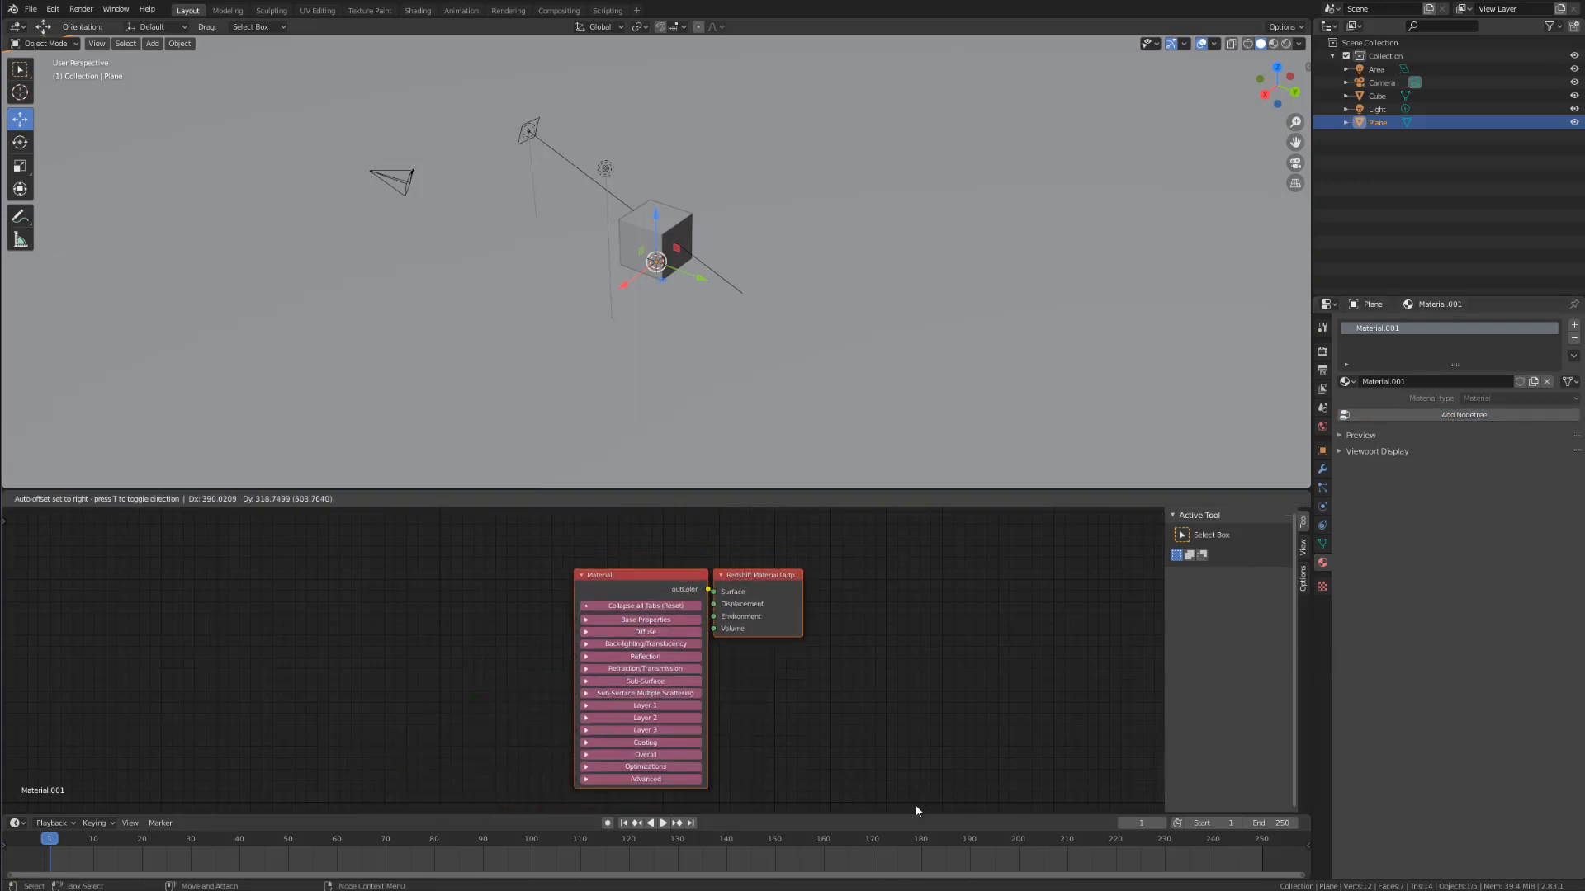
pyautogui.click(914, 805)
pyautogui.scroll(4, 775, 687)
pyautogui.moveTo(793, 554); pyautogui.dragTo(846, 535)
pyautogui.press('g')
pyautogui.click(877, 685)
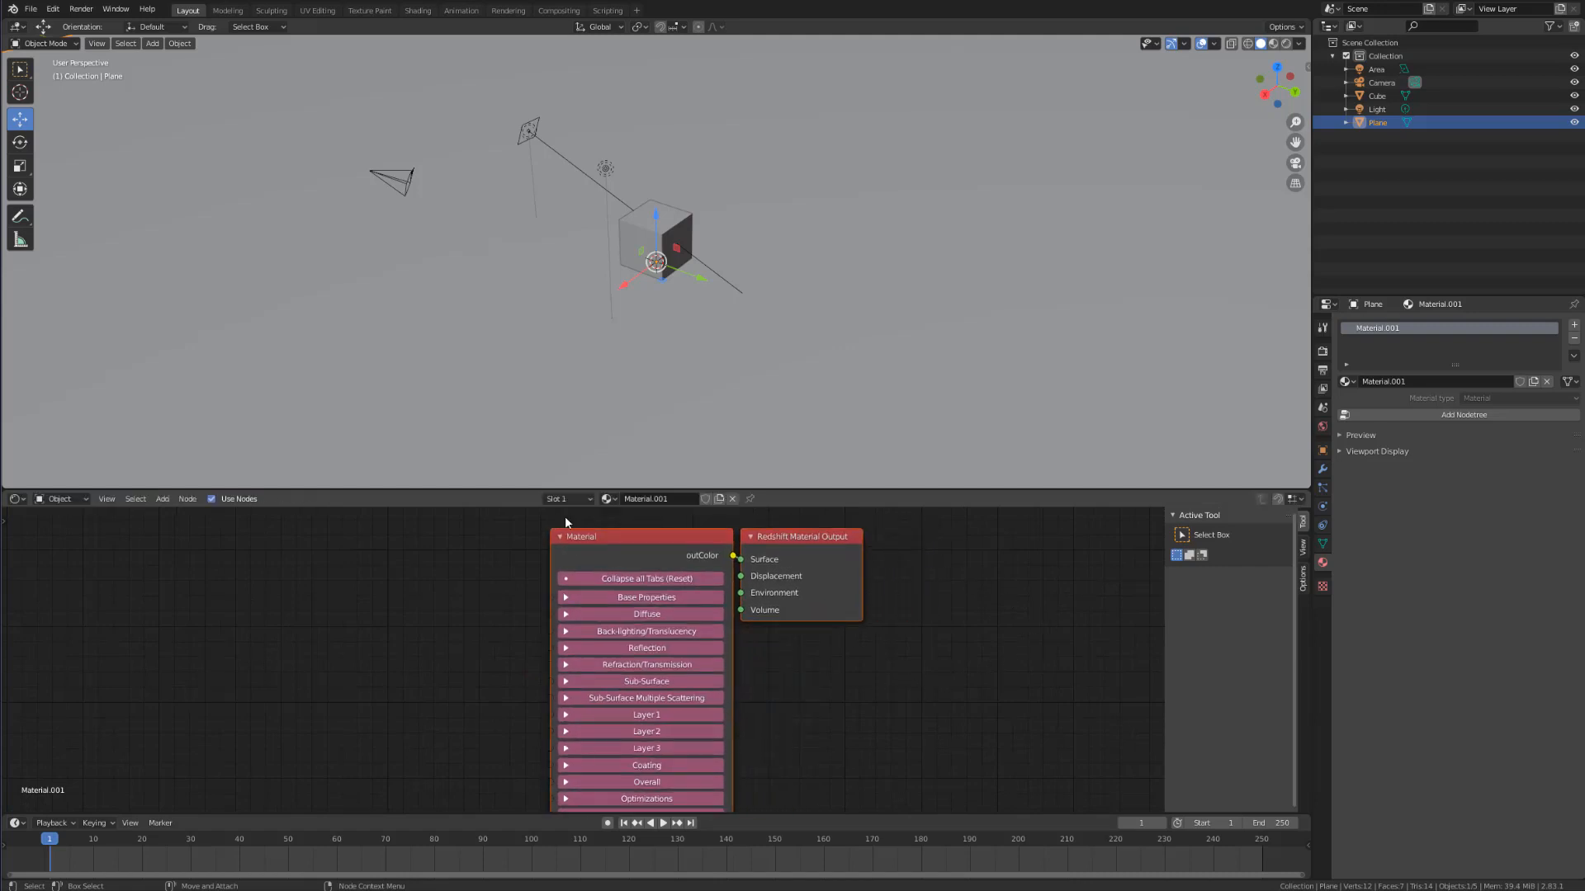
# Step: Space the Redshift Material Output node away from the Material node and check the Material node's Base Properties and Diffuse sections
pyautogui.moveTo(785, 533)
pyautogui.mouseDown()
pyautogui.moveTo(900, 530)
pyautogui.moveTo(774, 531)
pyautogui.mouseUp()
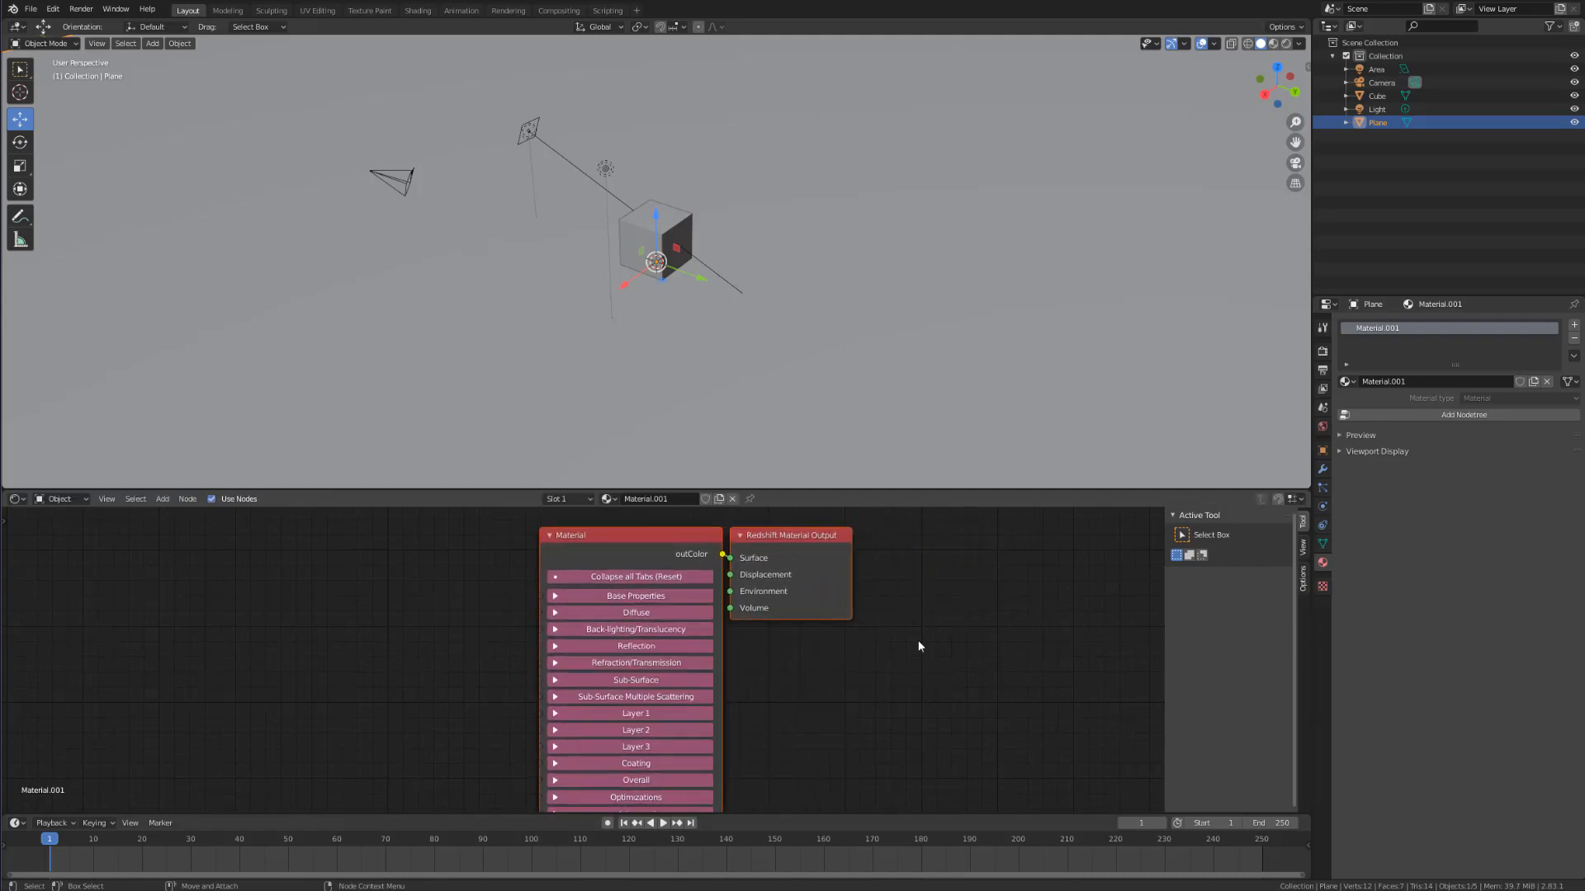
pyautogui.click(918, 640)
pyautogui.moveTo(787, 586); pyautogui.dragTo(871, 584)
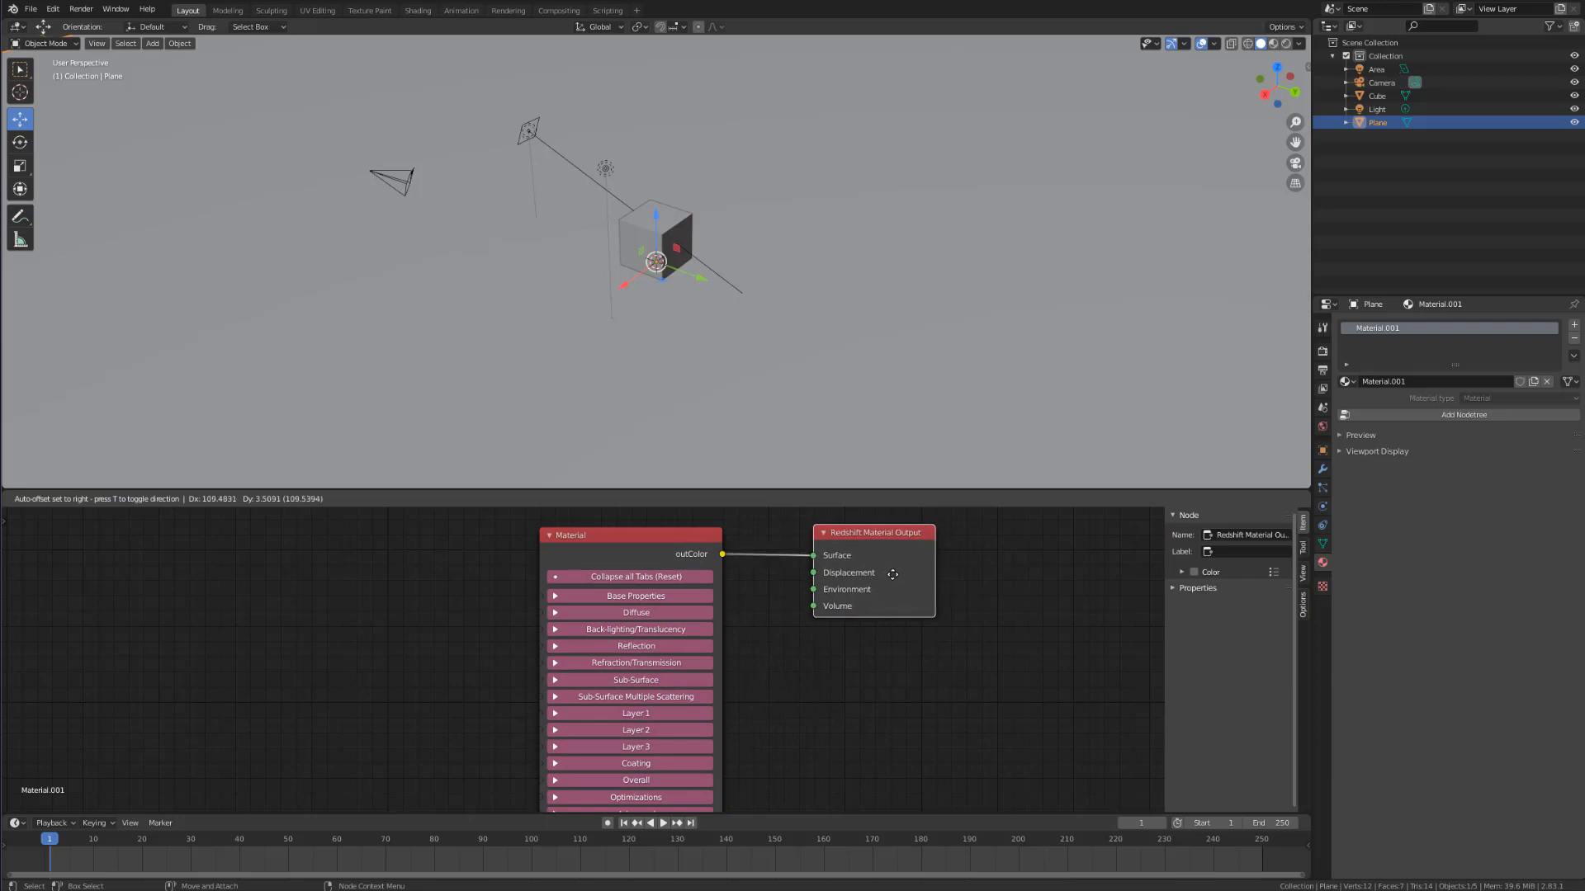
pyautogui.click(621, 597)
pyautogui.click(622, 598)
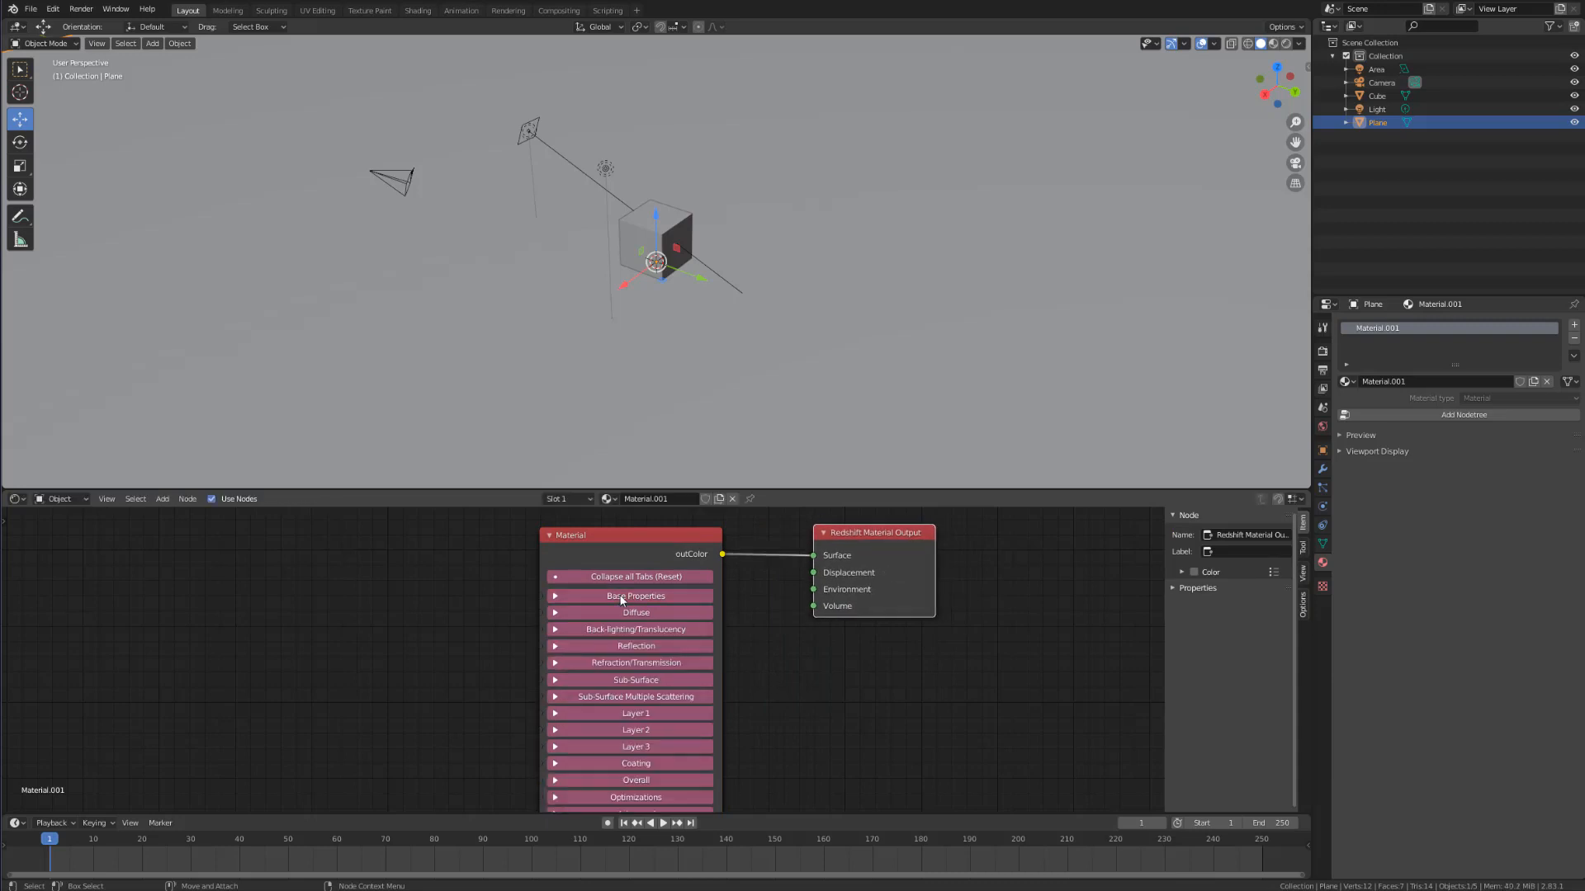
pyautogui.click(595, 615)
pyautogui.click(595, 615)
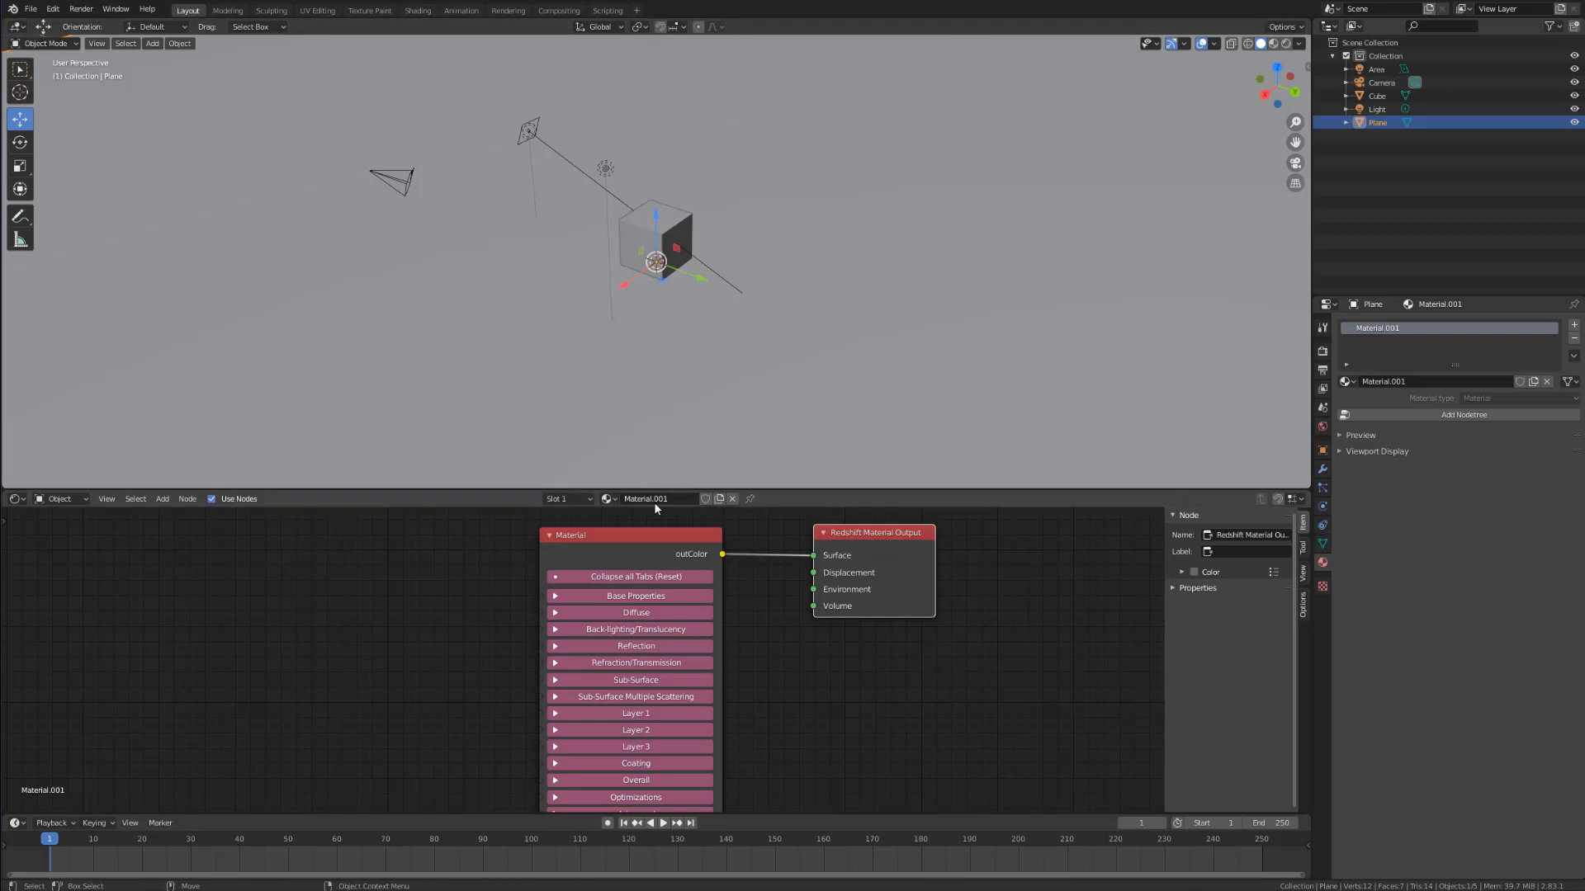
# Step: Rename the plane's material to Ground
pyautogui.click(683, 502)
pyautogui.moveTo(680, 499); pyautogui.dragTo(595, 499)
pyautogui.write('Ground')
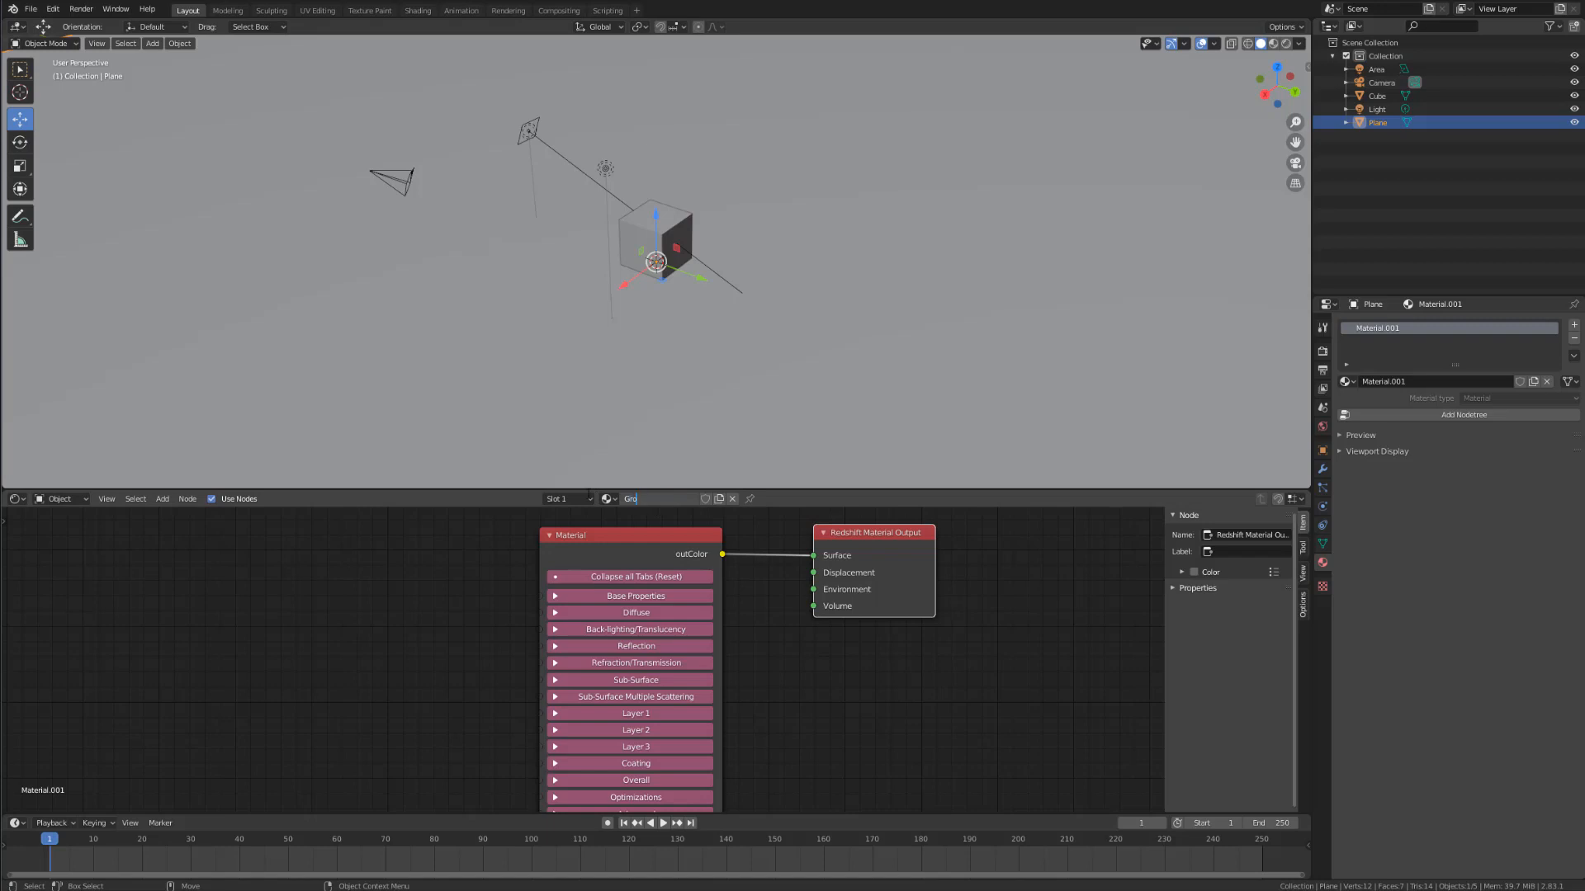
pyautogui.press('Return')
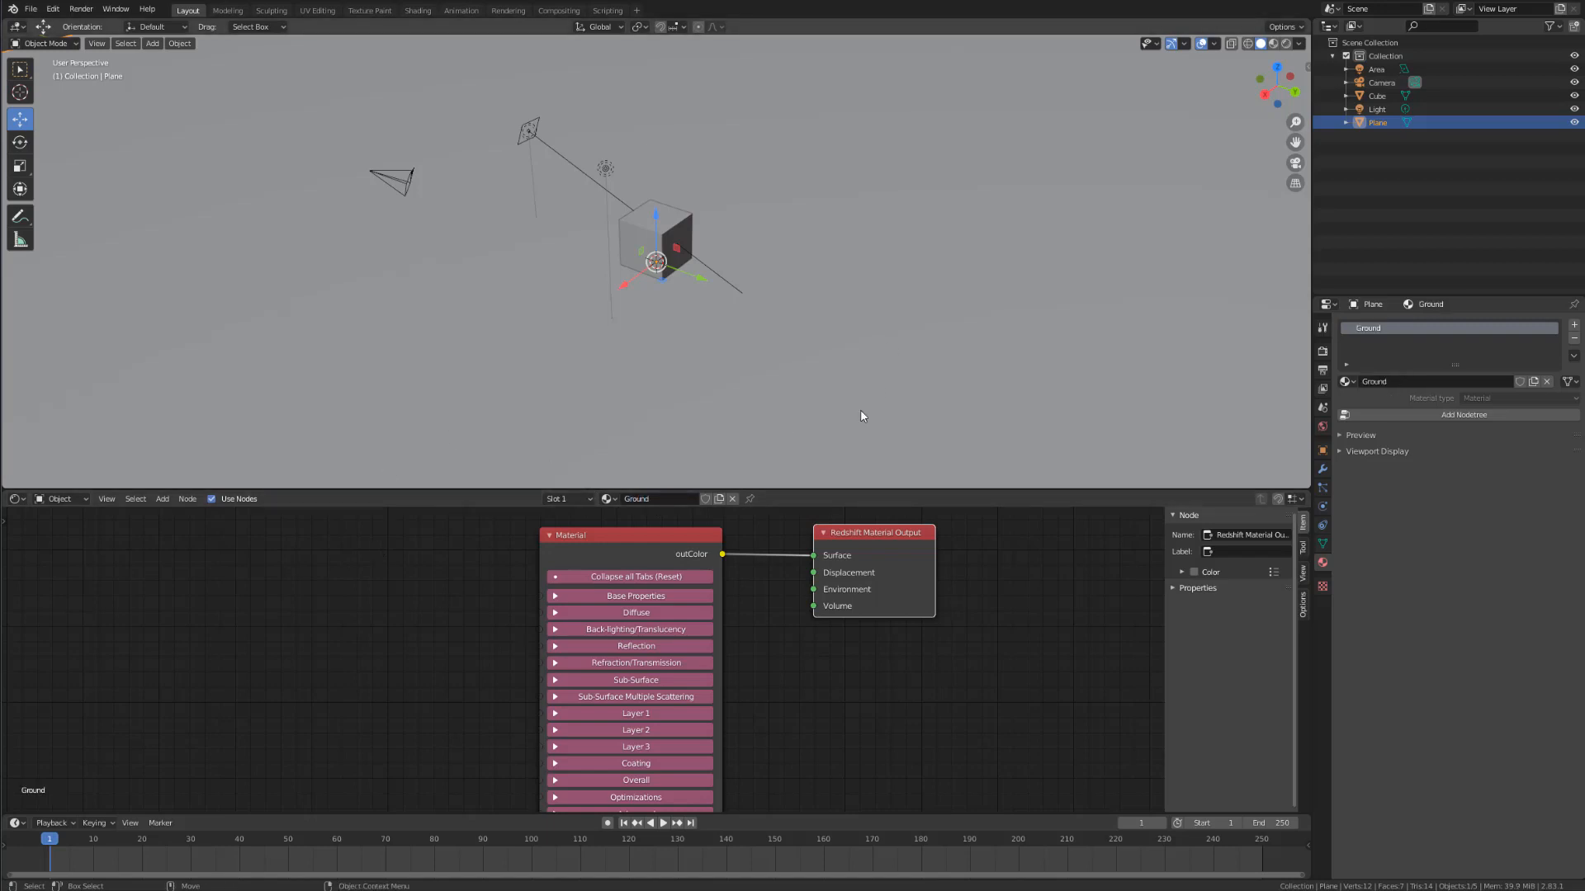
# Step: Reposition the Redshift Material Output node slightly closer to the Material node
pyautogui.scroll(-2, 870, 619)
pyautogui.press('g')
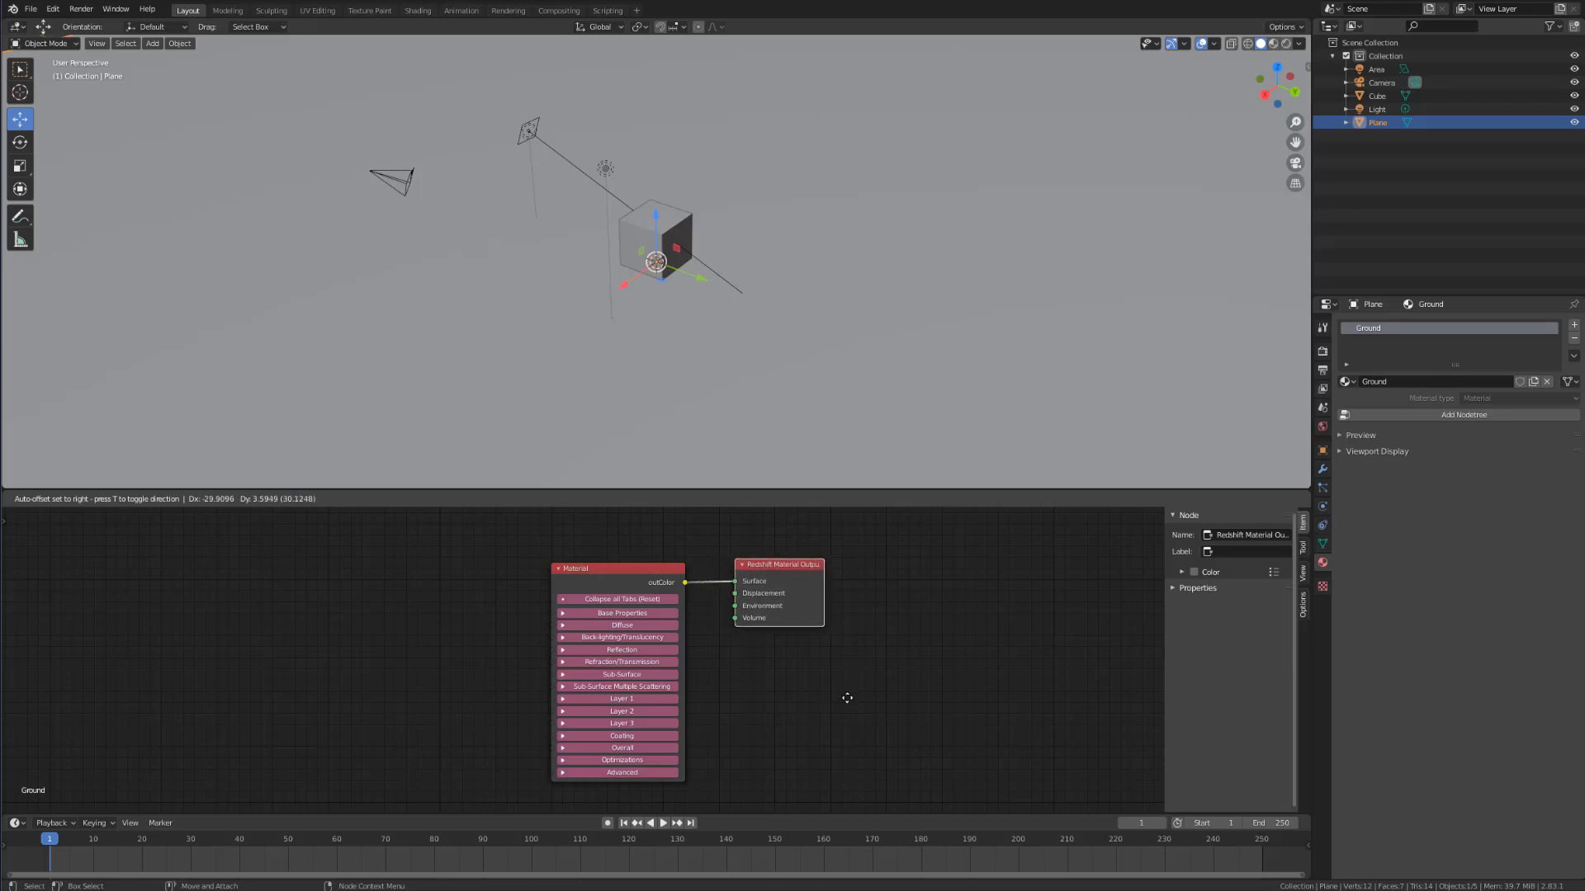
pyautogui.click(841, 705)
pyautogui.click(840, 701)
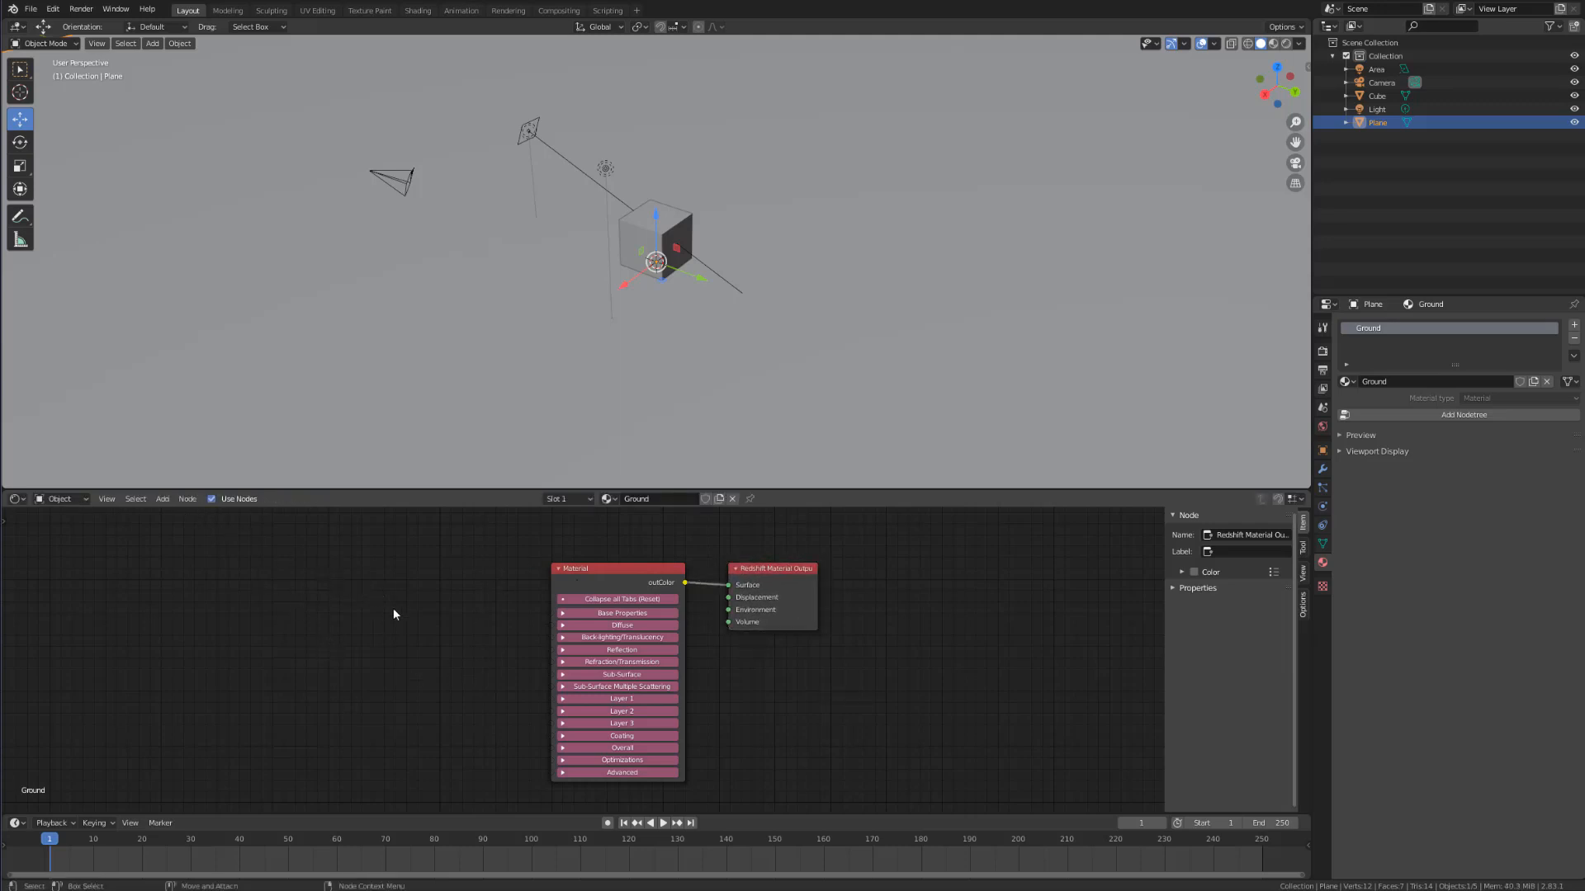
pyautogui.click(163, 499)
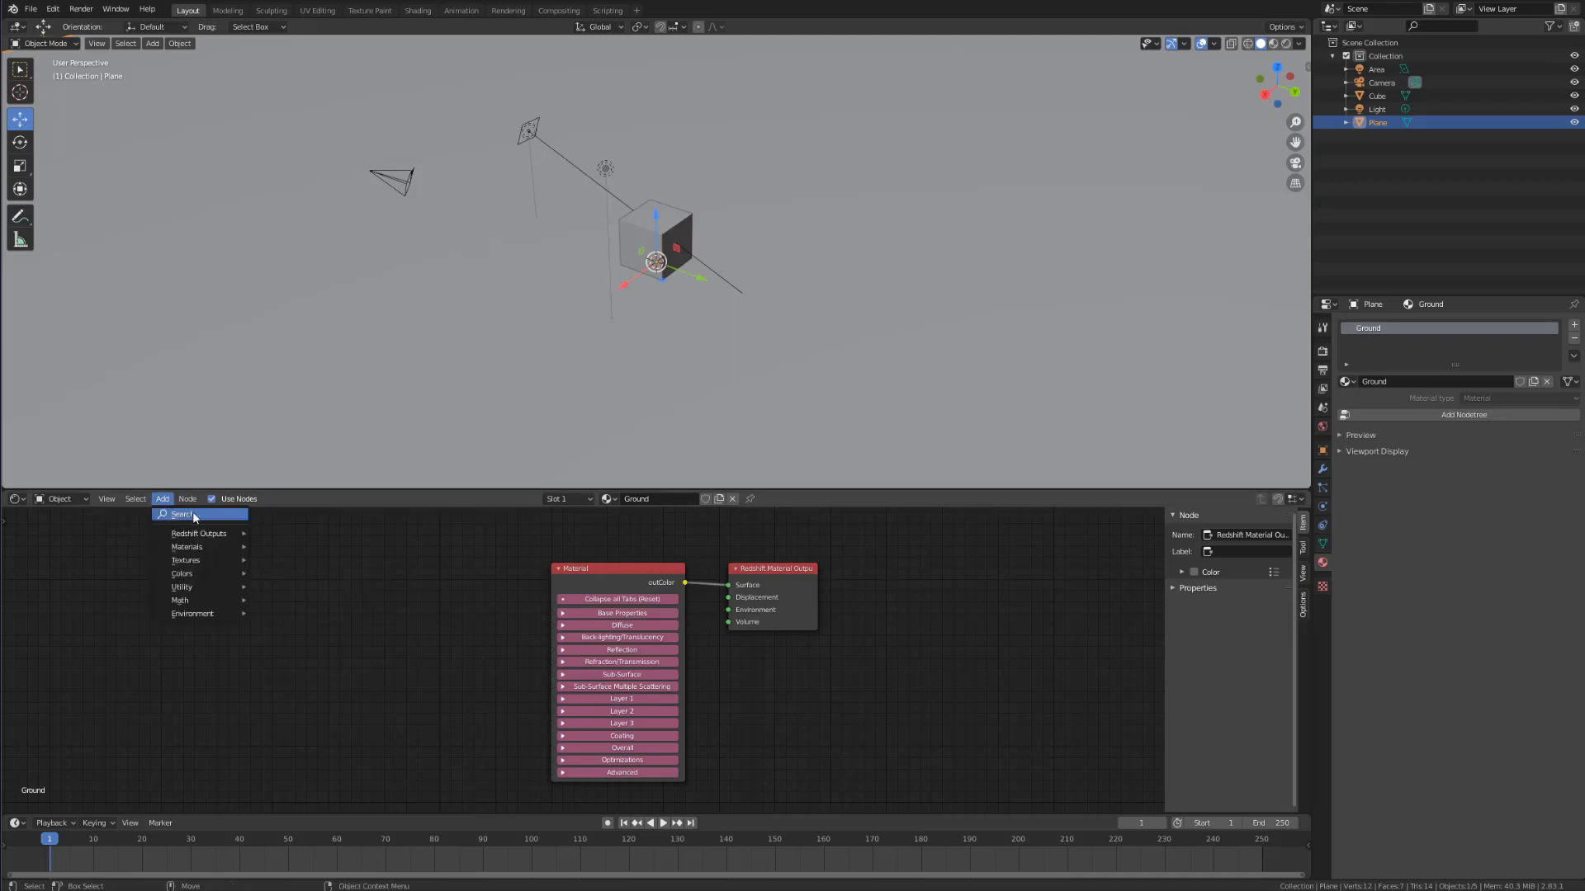
pyautogui.moveTo(229, 536)
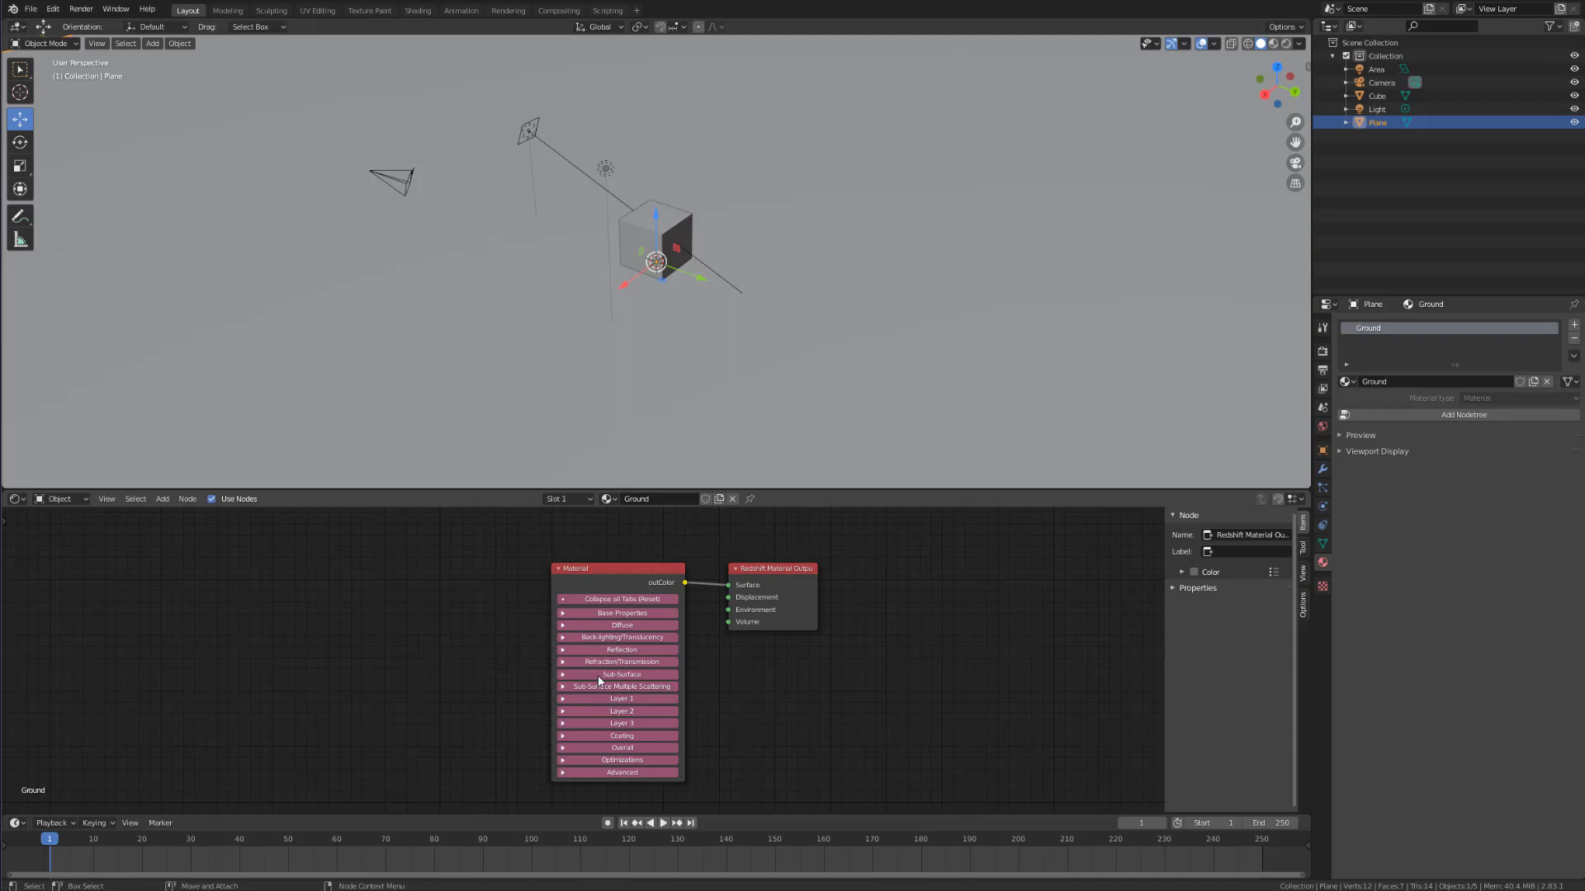
pyautogui.scroll(1, 508, 675)
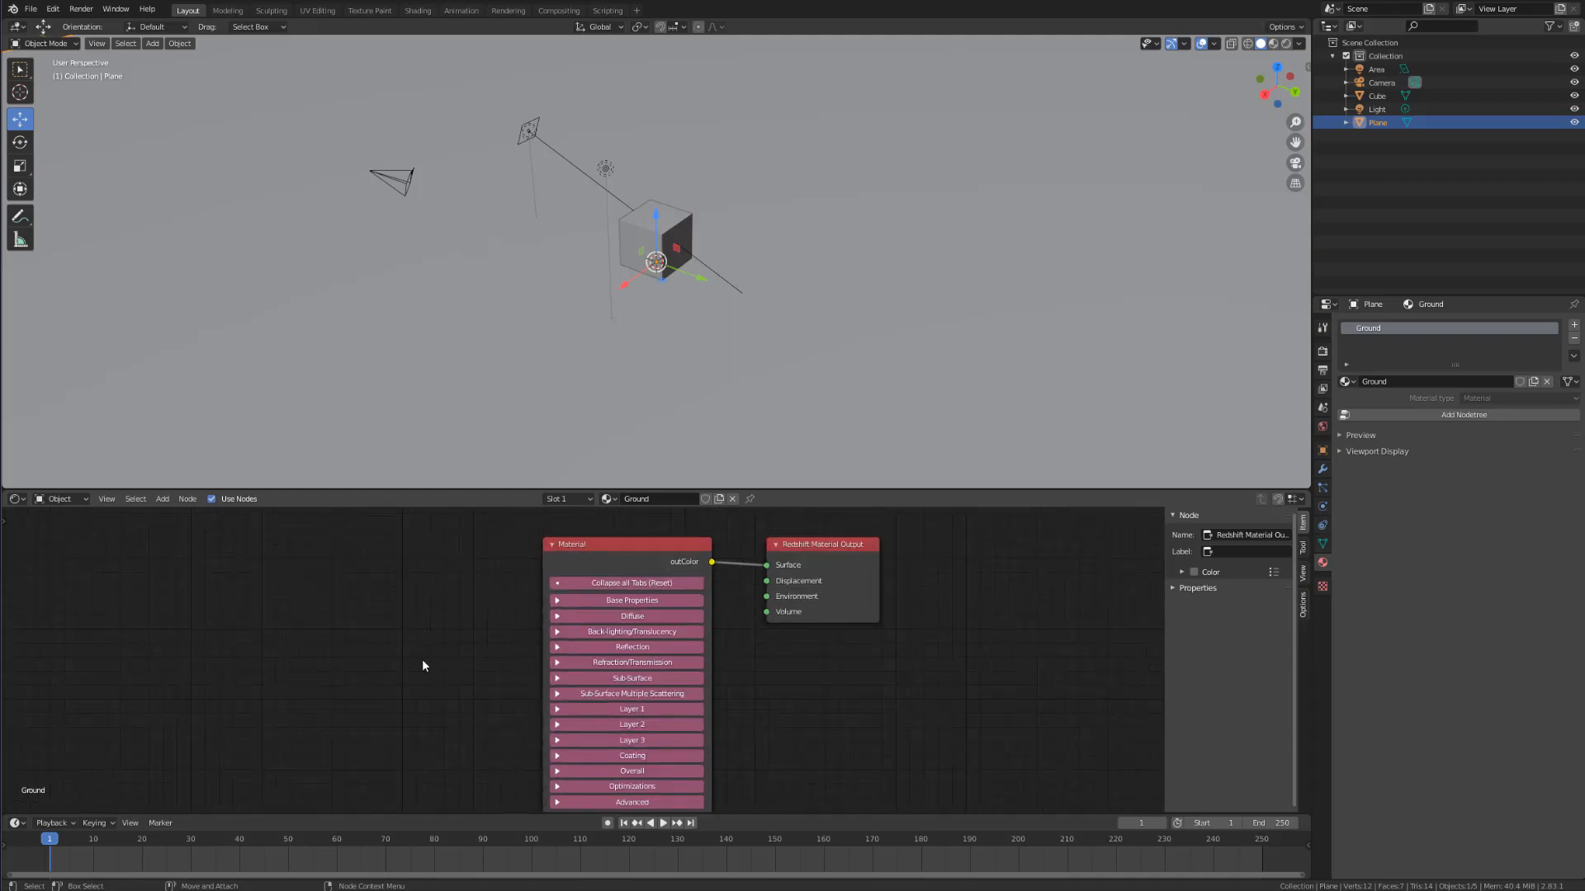
# Step: Search for "maxon" among the nodes, add a MaxonNoise node and place it on the input side of the Material node
pyautogui.scroll(-1, 429, 660)
pyautogui.moveTo(477, 635); pyautogui.dragTo(501, 620, button='middle')
pyautogui.hotkey('shift', 'a')
pyautogui.press('s')
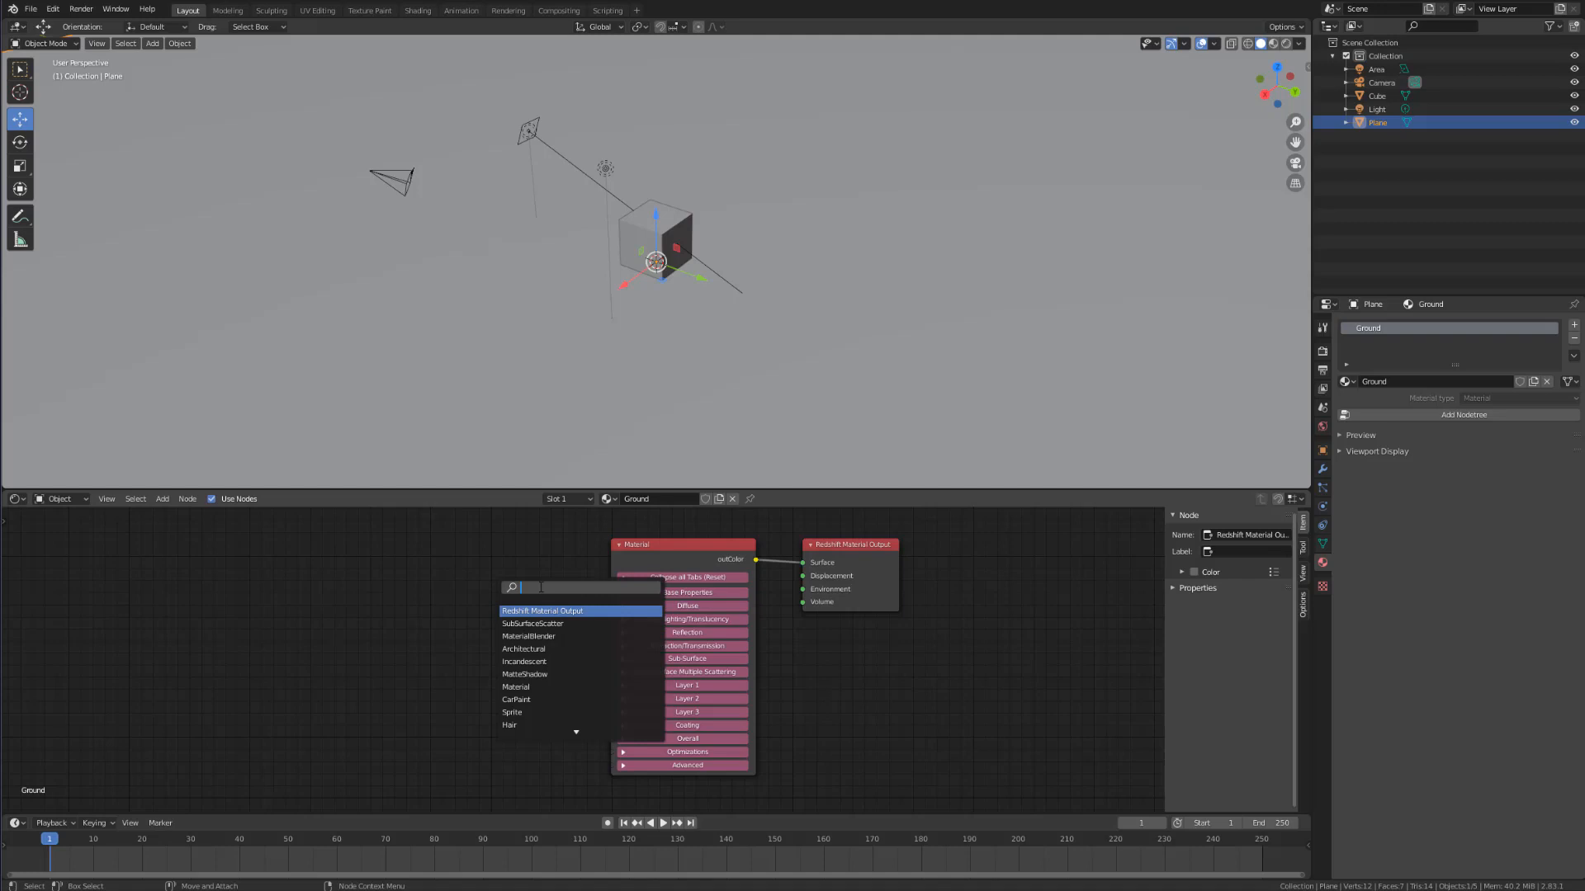
pyautogui.write('maxon')
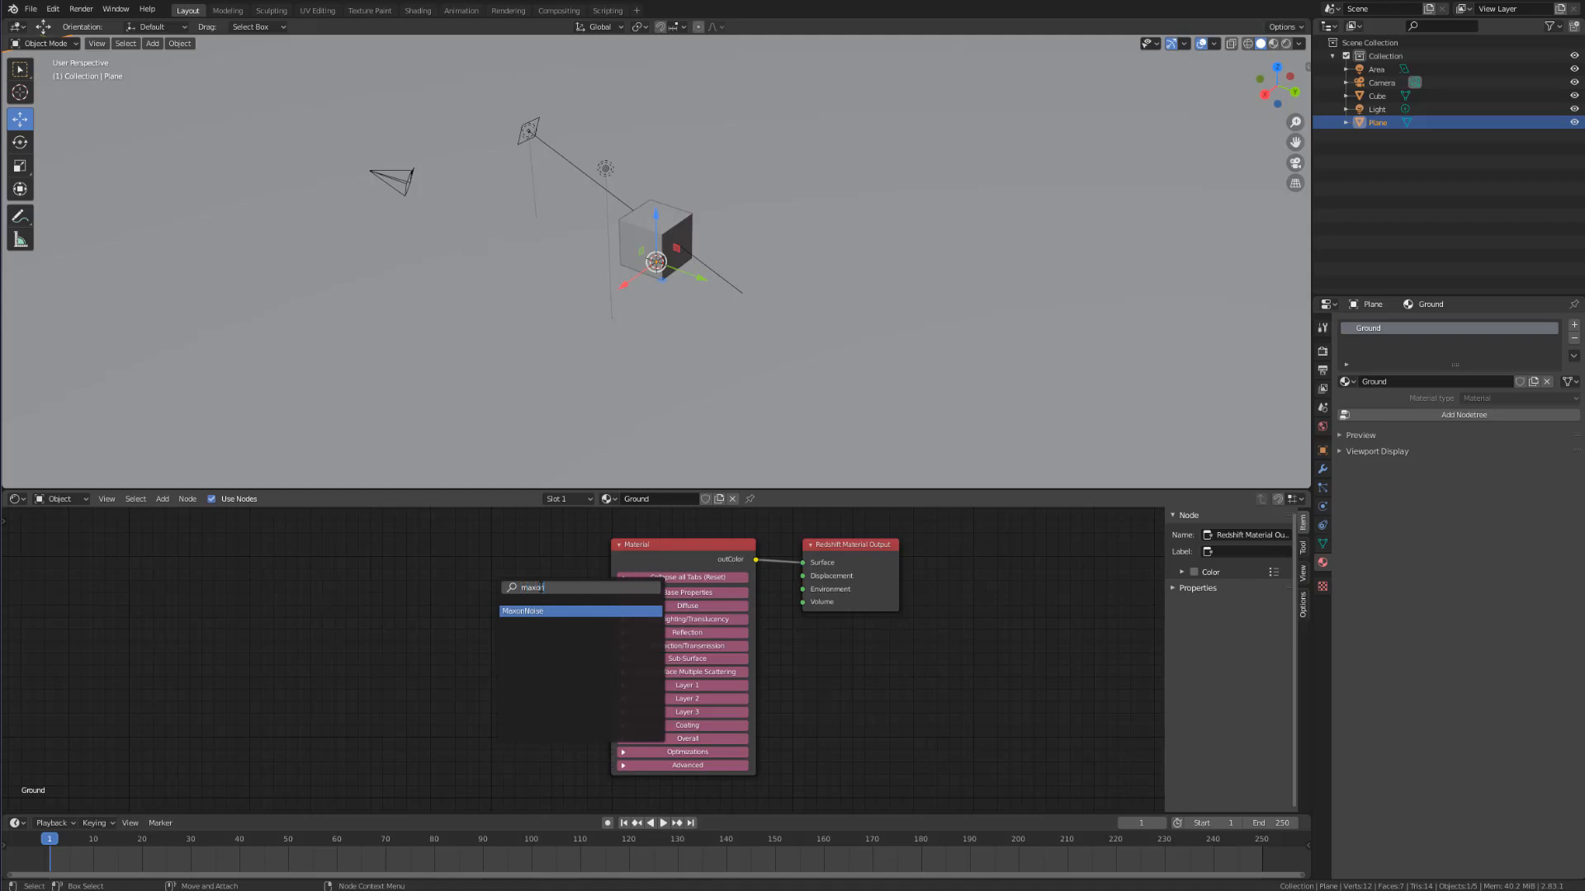
pyautogui.press('Return')
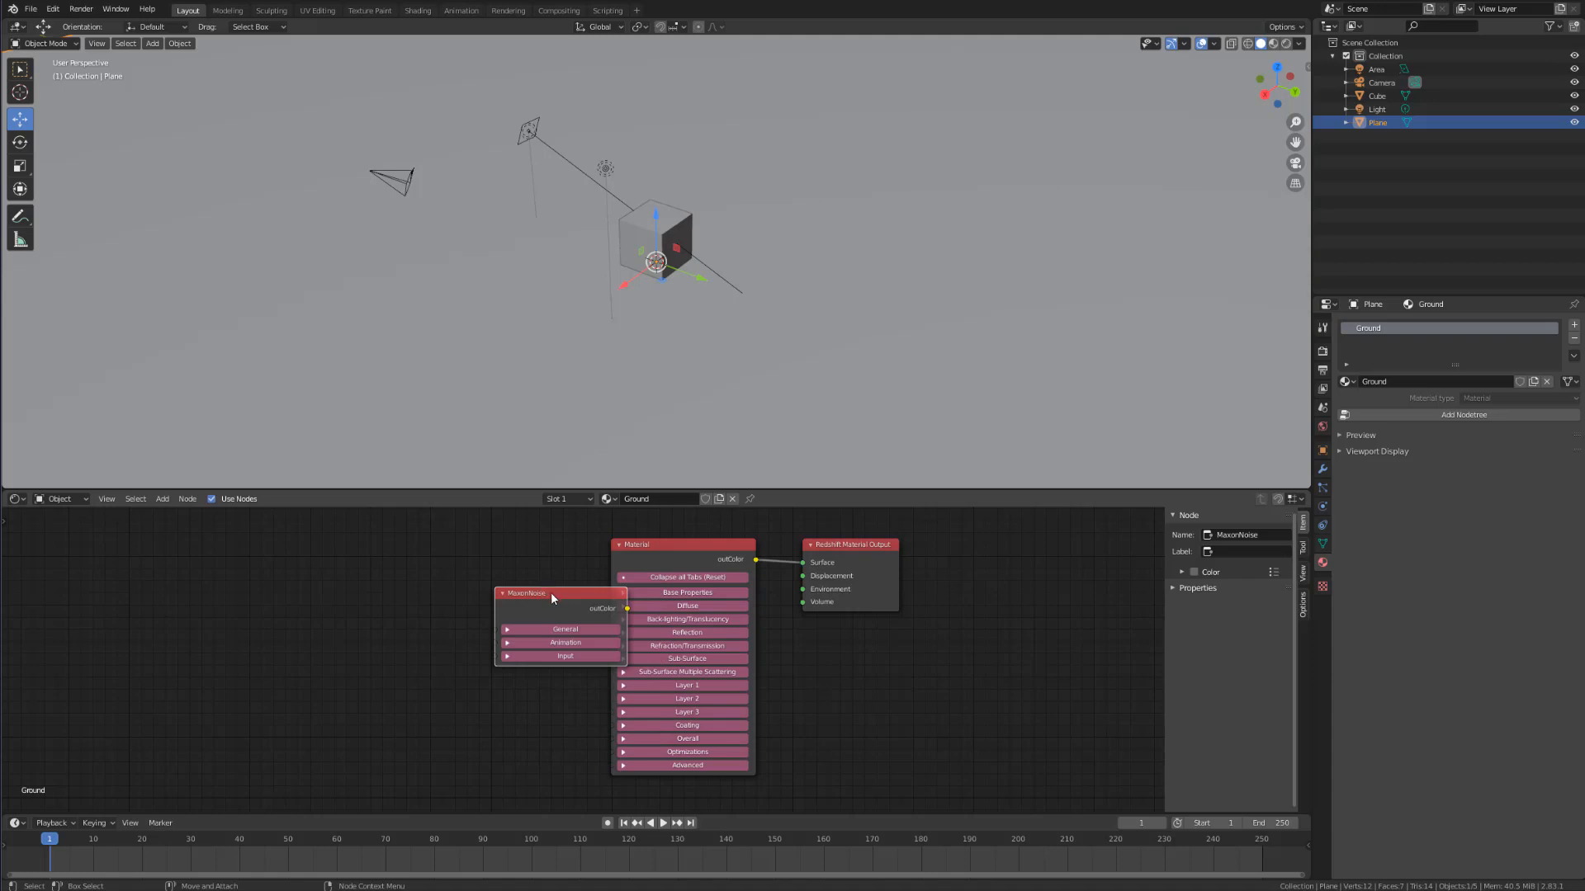
pyautogui.moveTo(551, 592); pyautogui.dragTo(455, 562)
# Step: Expand the MaxonNoise node's General section, show its full properties in the node sidebar and widen that sidebar
pyautogui.click(480, 598)
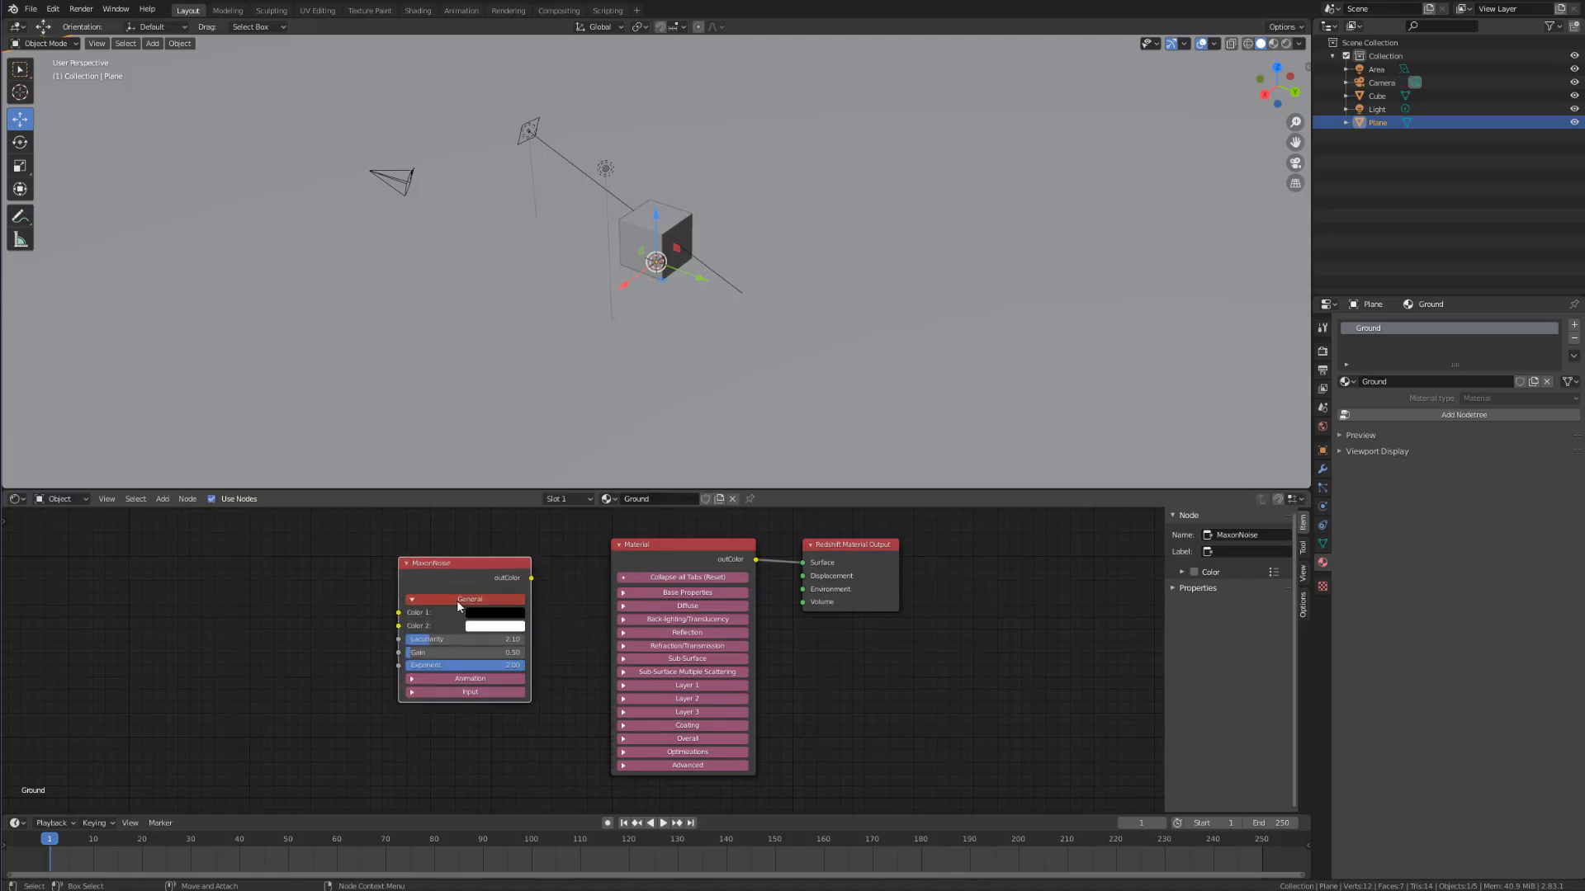
pyautogui.click(444, 677)
pyautogui.click(443, 677)
pyautogui.click(1167, 587)
pyautogui.scroll(-1, 1218, 615)
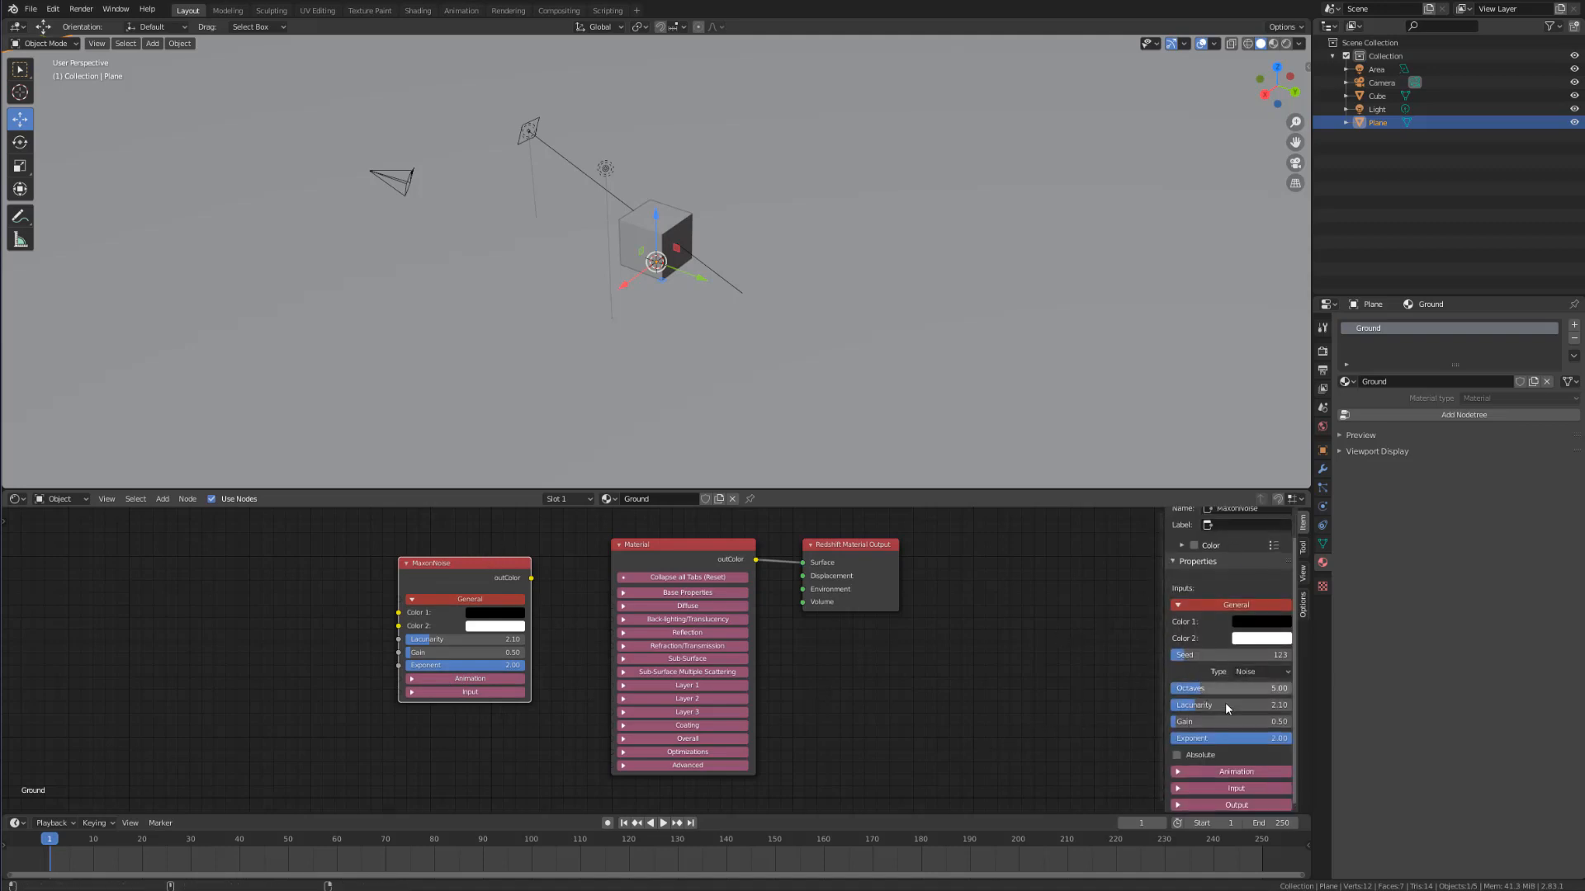
pyautogui.scroll(2, 1225, 685)
pyautogui.scroll(-2, 1226, 658)
pyautogui.moveTo(1163, 590); pyautogui.dragTo(1089, 591)
# Step: Collapse the MaxonNoise General section and examine the Input settings, leaving every section collapsed
pyautogui.click(408, 601)
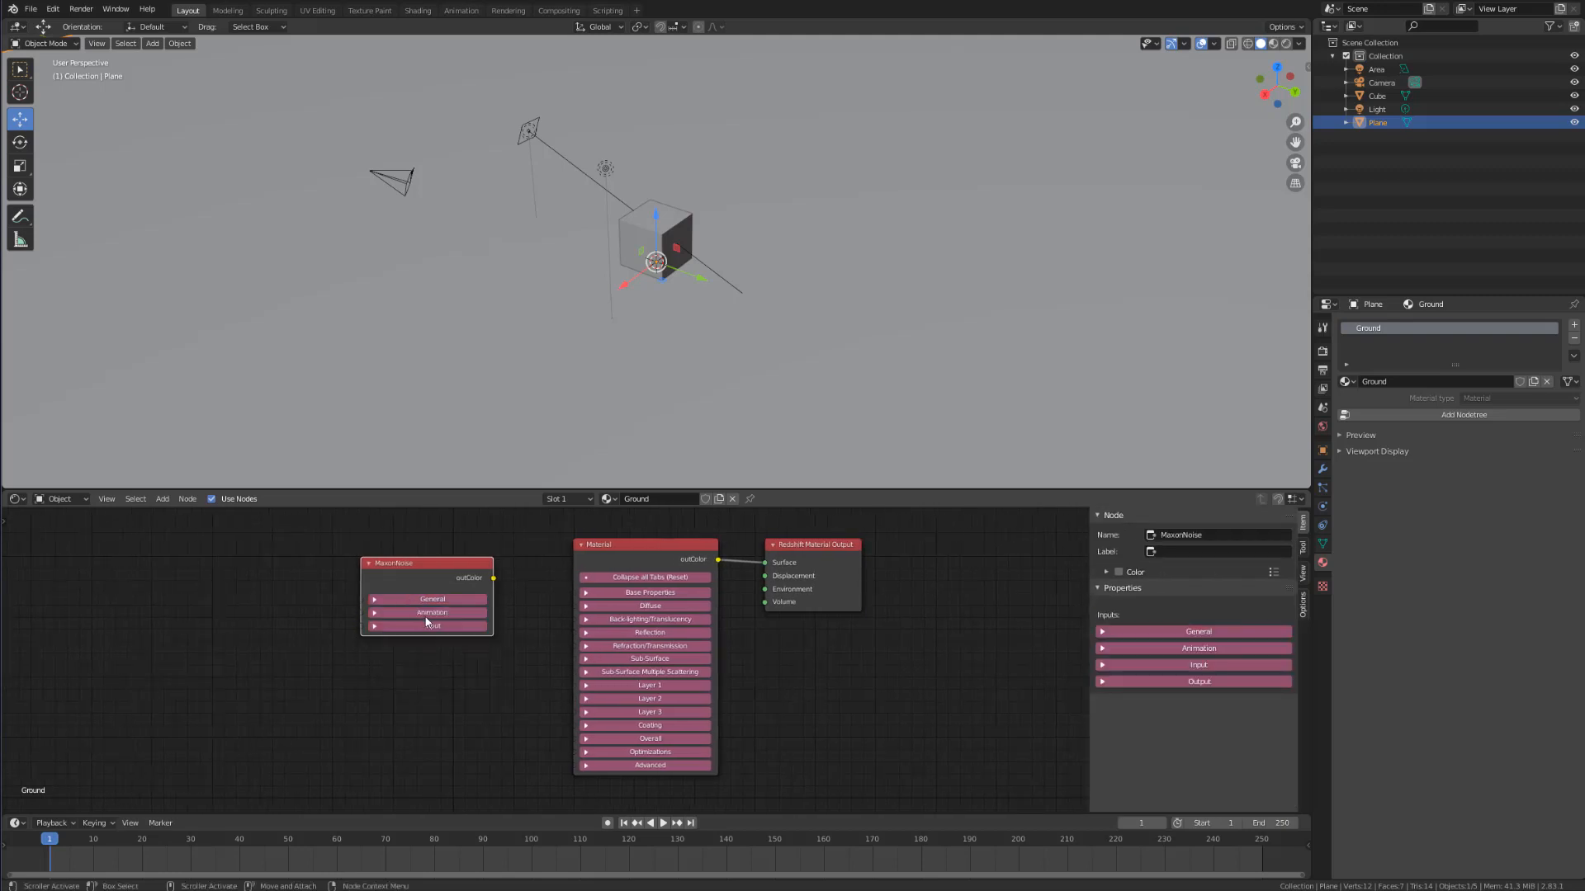
pyautogui.click(417, 626)
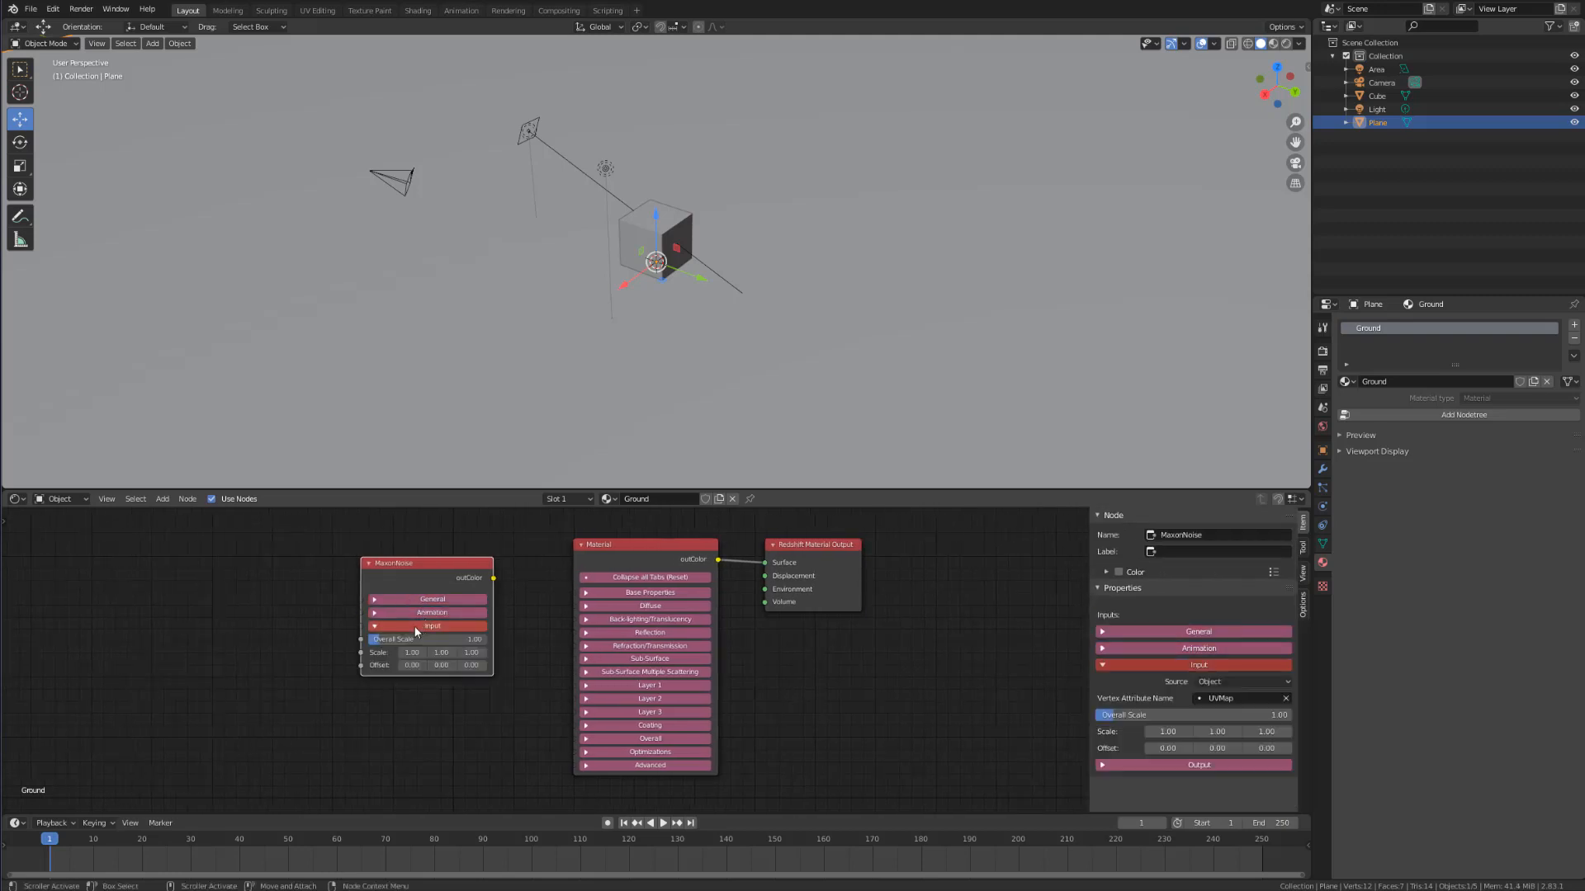
pyautogui.click(416, 627)
pyautogui.click(421, 600)
pyautogui.click(420, 601)
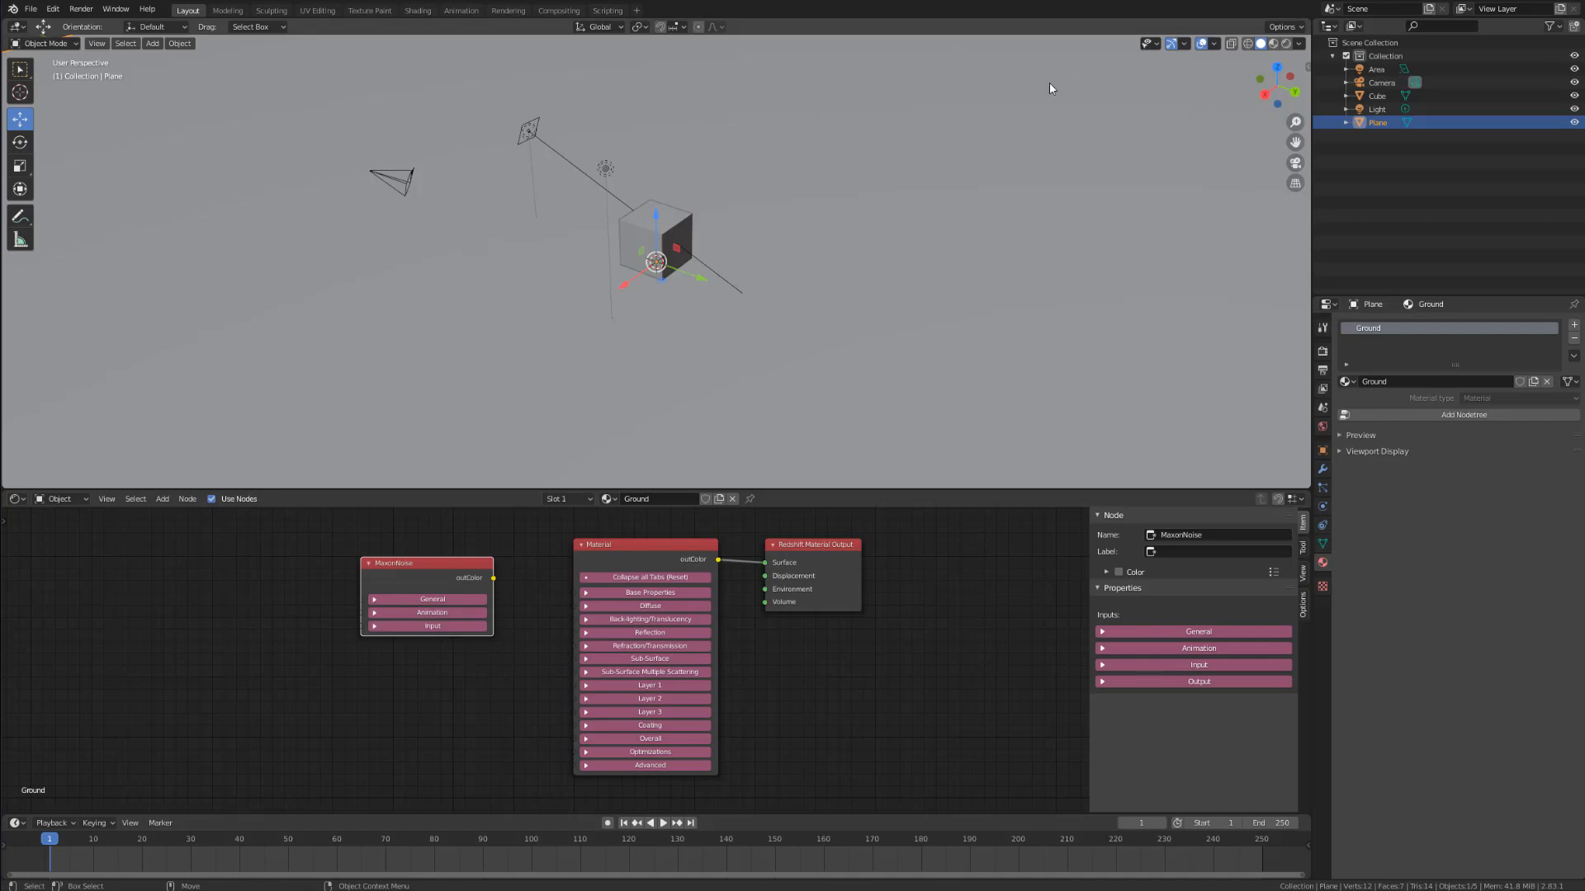
# Step: Enable Rendered shading in the 3D viewport and move the ground plane along X and Z to test the live render
pyautogui.click(1285, 43)
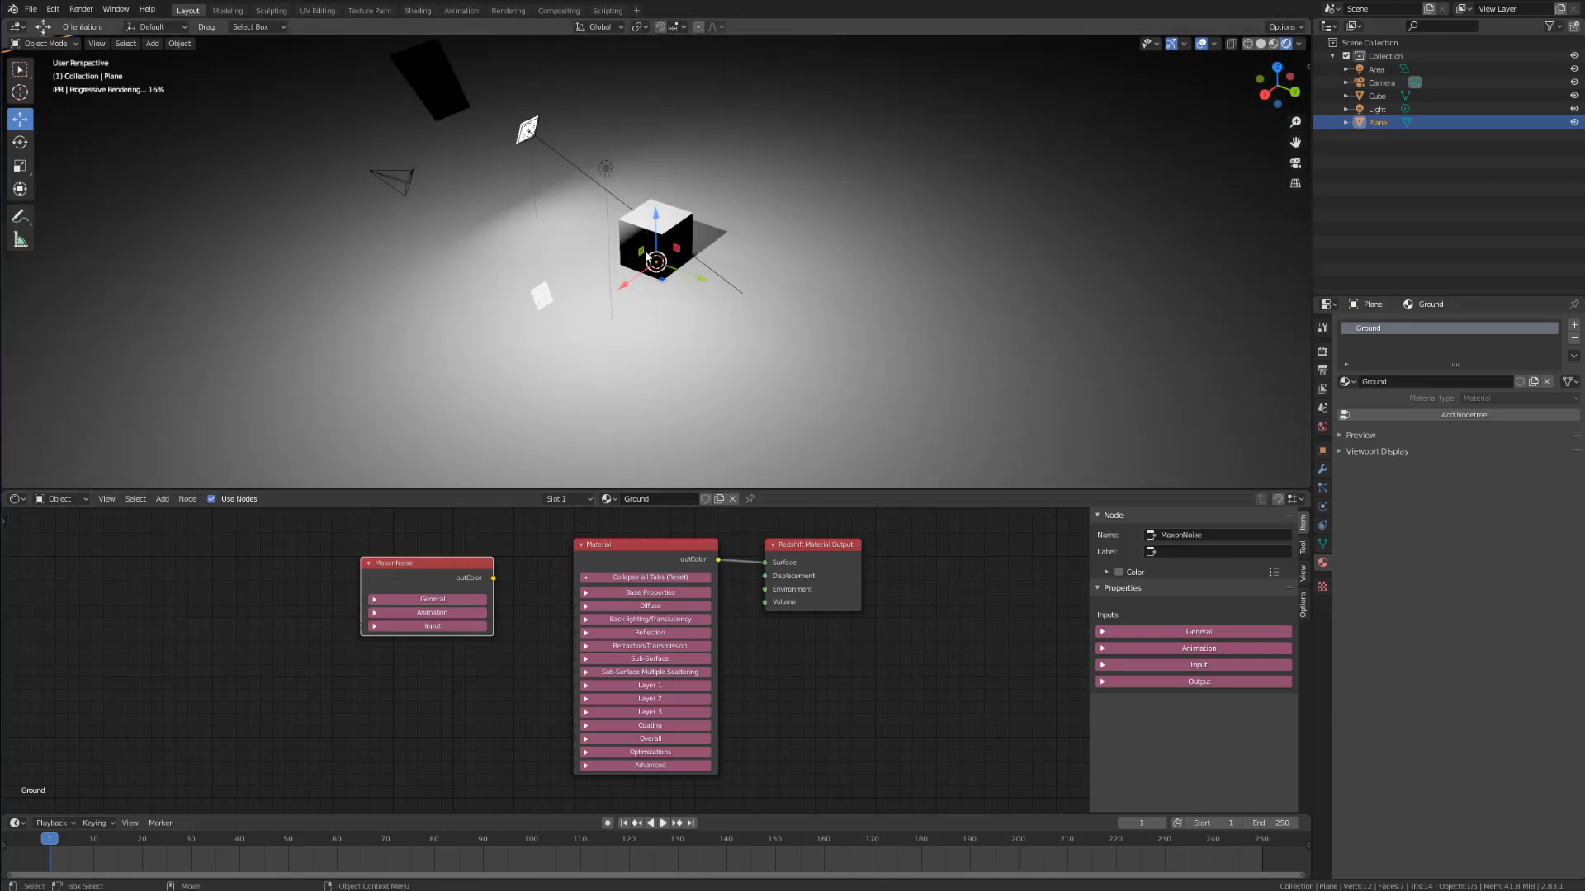
pyautogui.moveTo(641, 249); pyautogui.dragTo(581, 241)
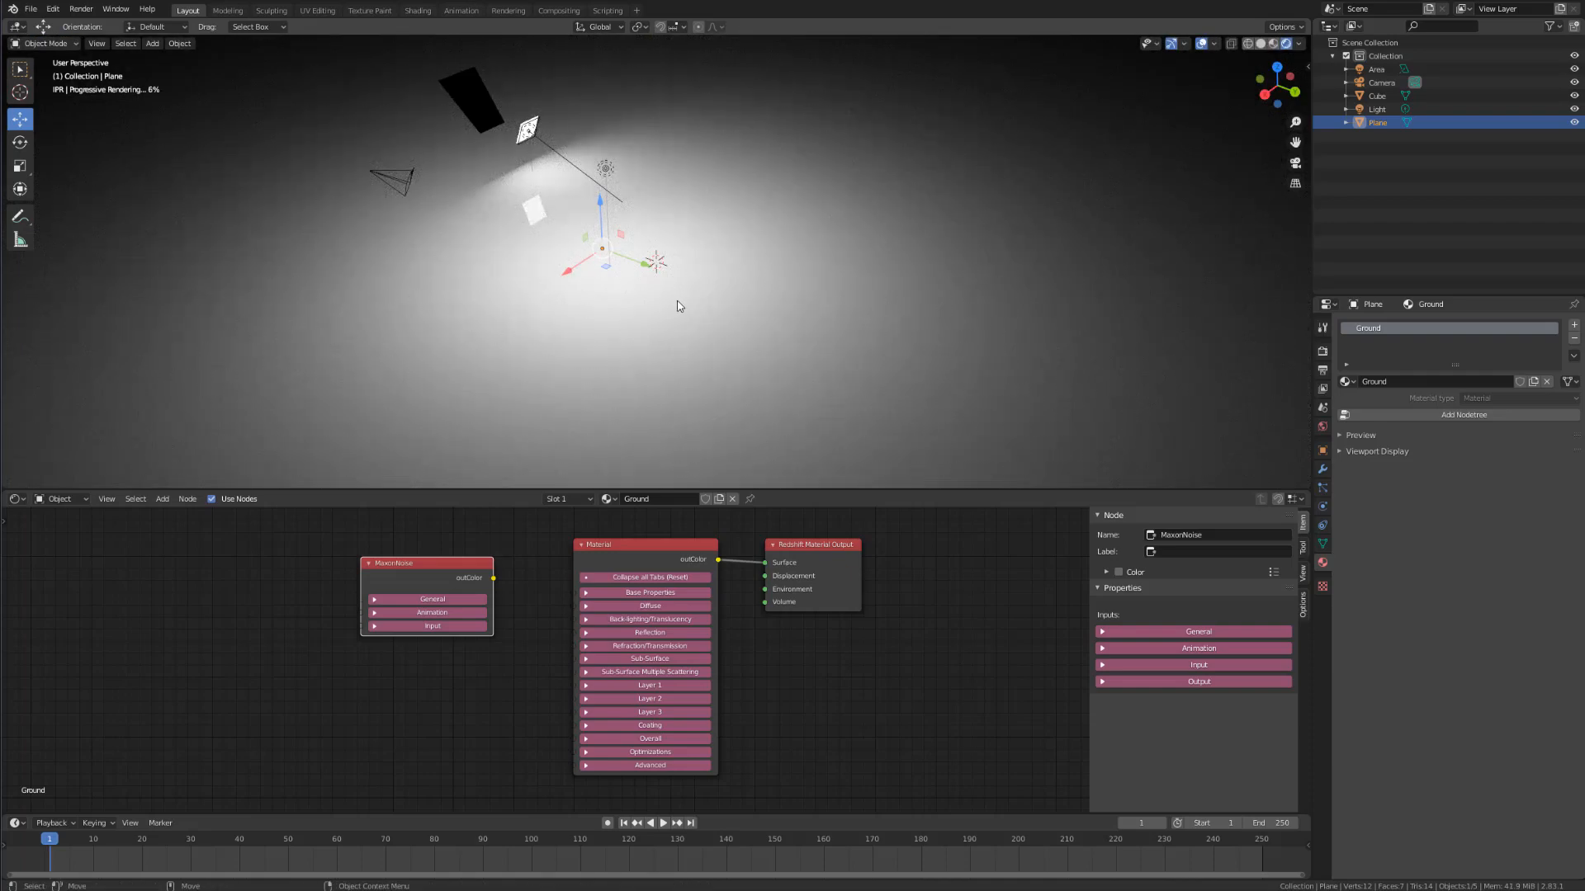
# Step: Undo the last two moves of the ground plane
pyautogui.hotkey('ctrl', 'z')
pyautogui.hotkey('ctrl', 'z')
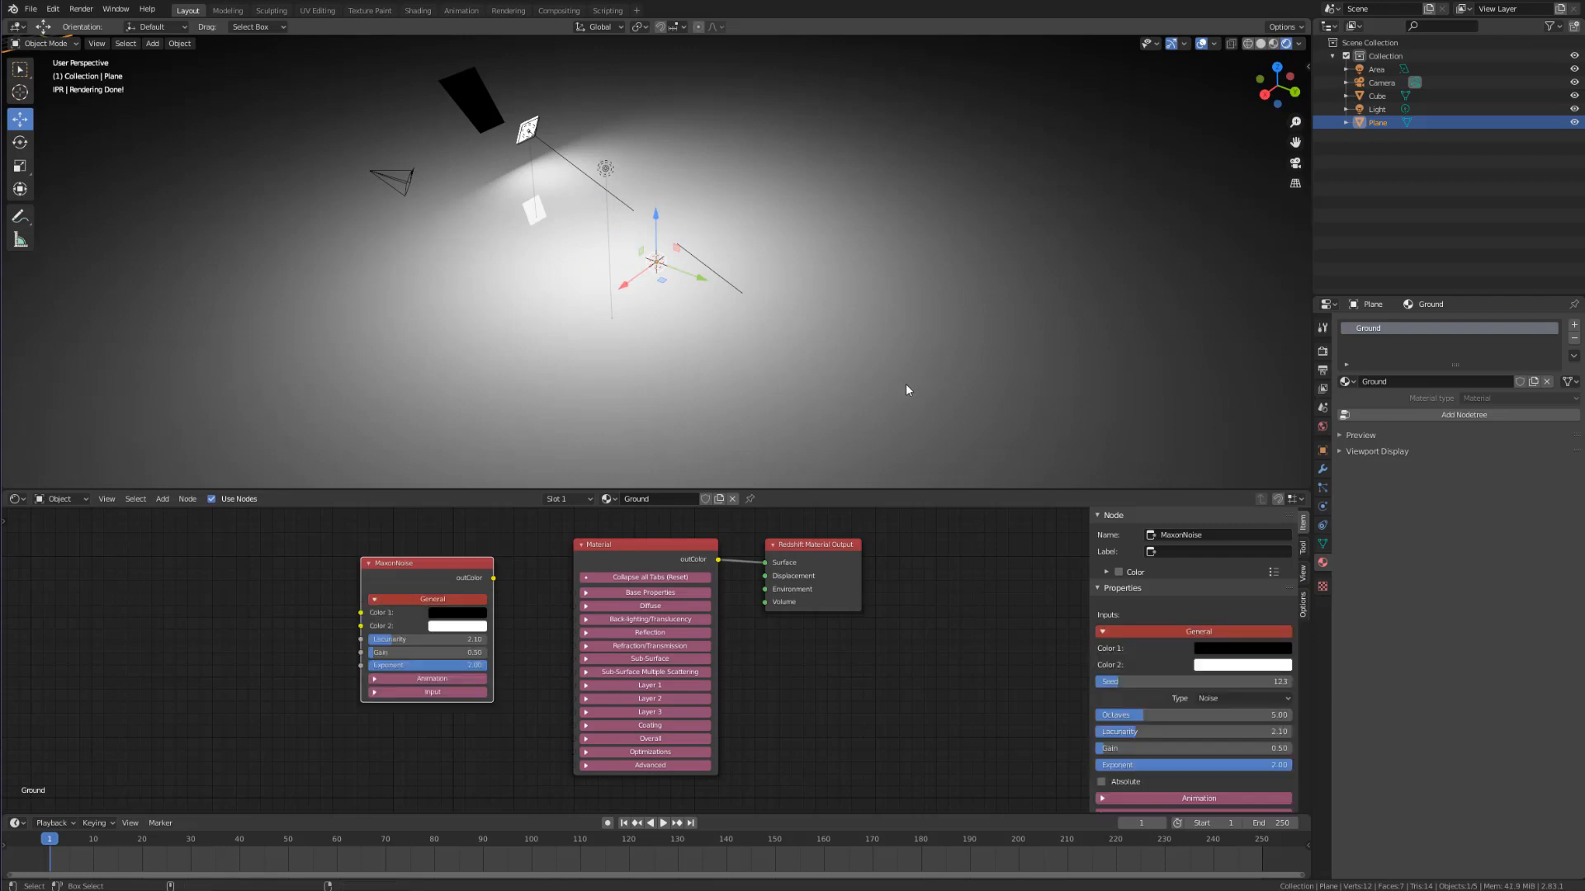
pyautogui.moveTo(953, 350); pyautogui.dragTo(716, 255, button='middle')
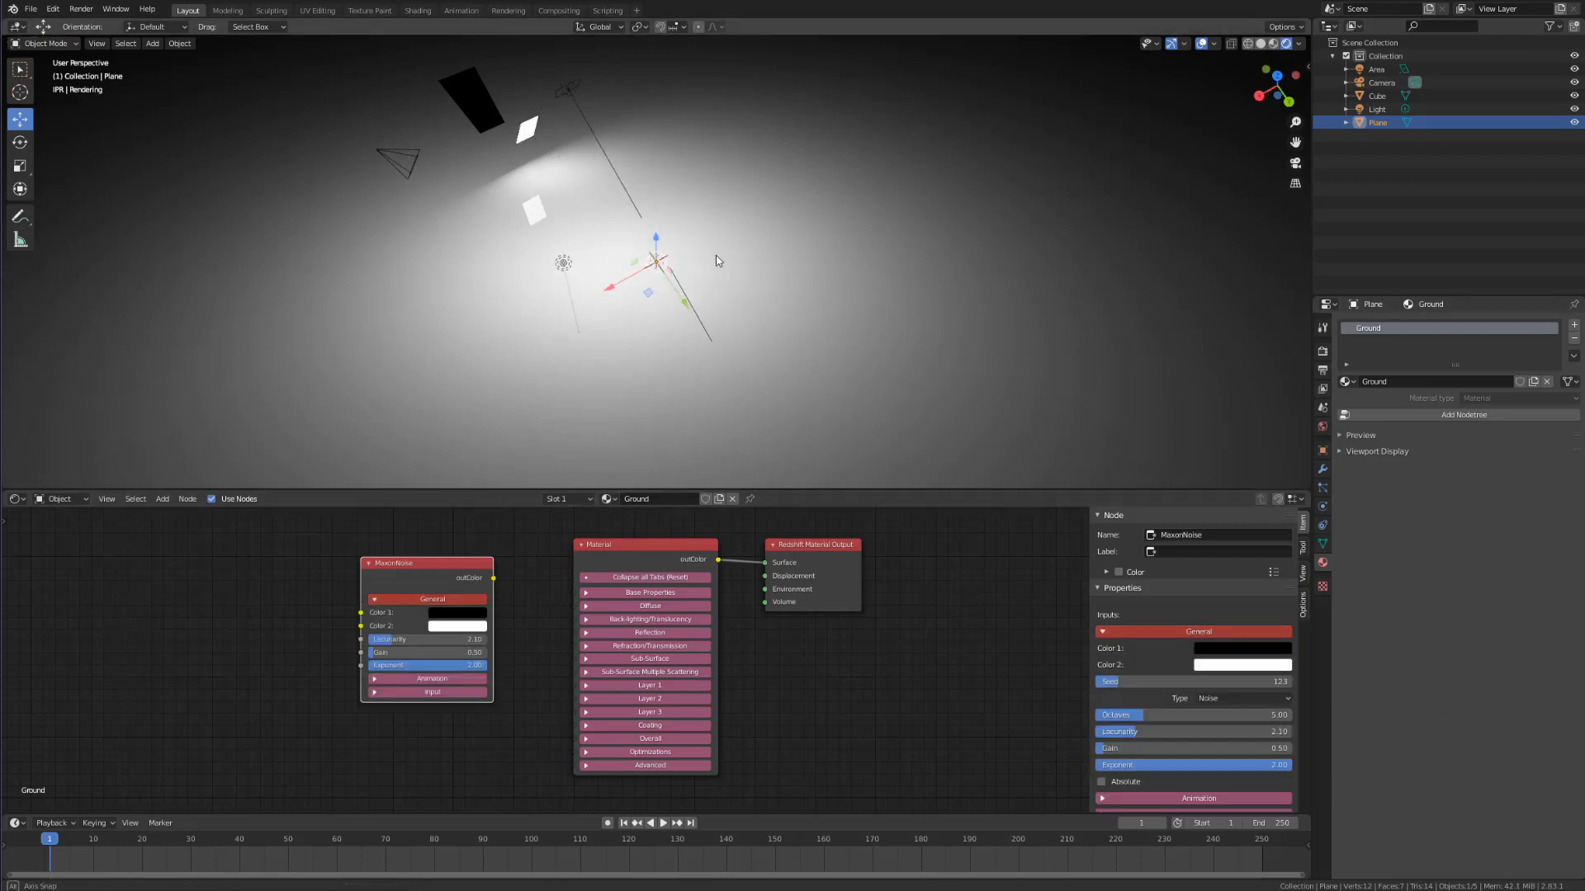
pyautogui.moveTo(756, 324); pyautogui.dragTo(788, 311, button='middle')
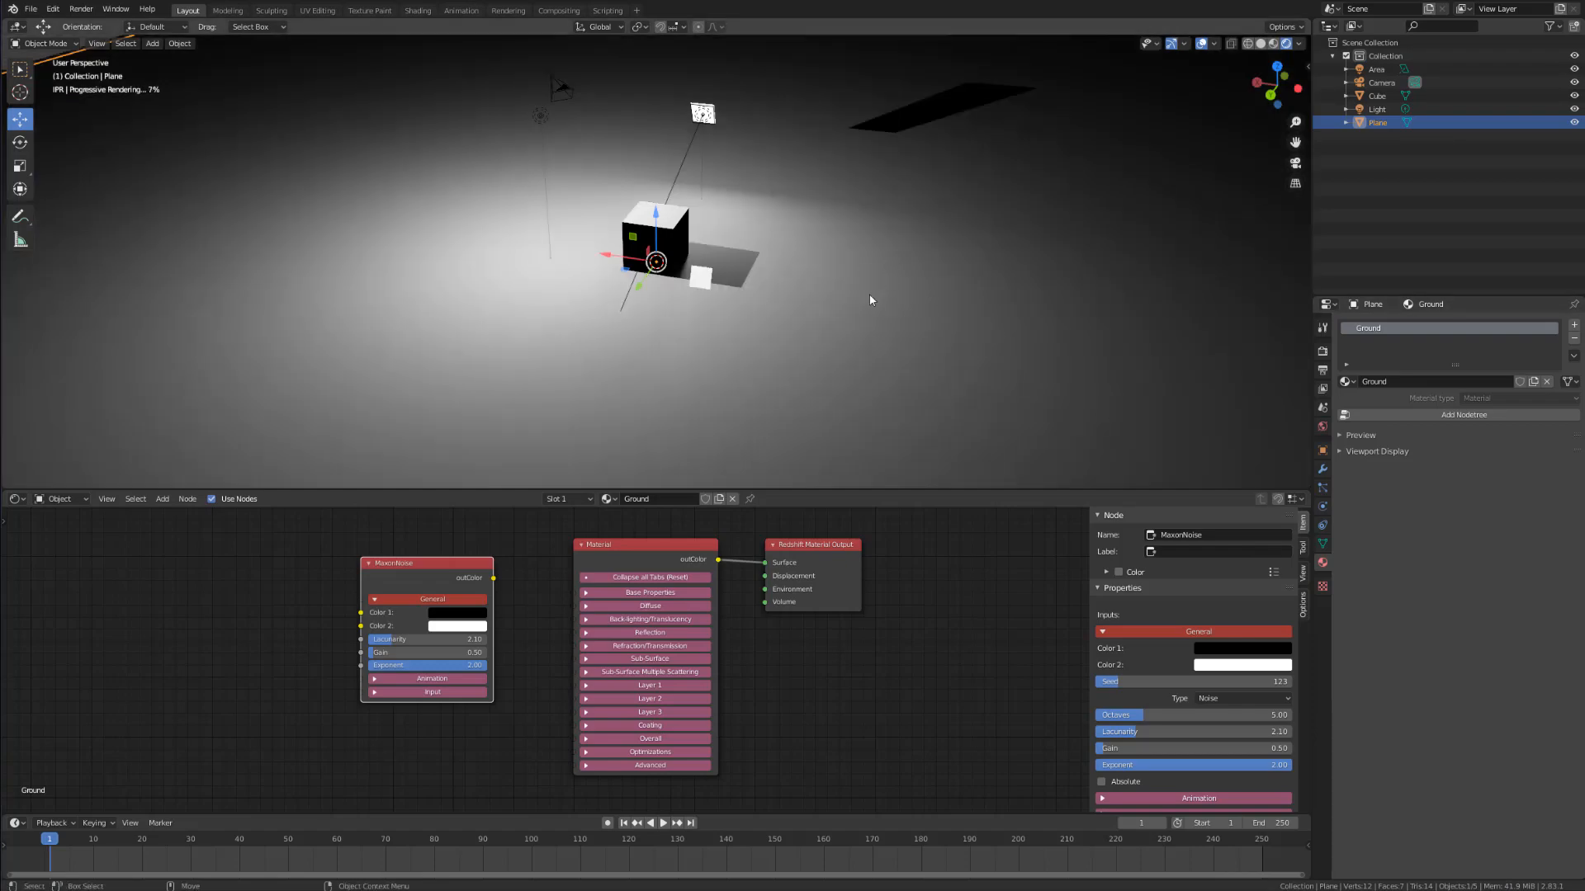
pyautogui.moveTo(840, 341); pyautogui.dragTo(577, 346, button='middle')
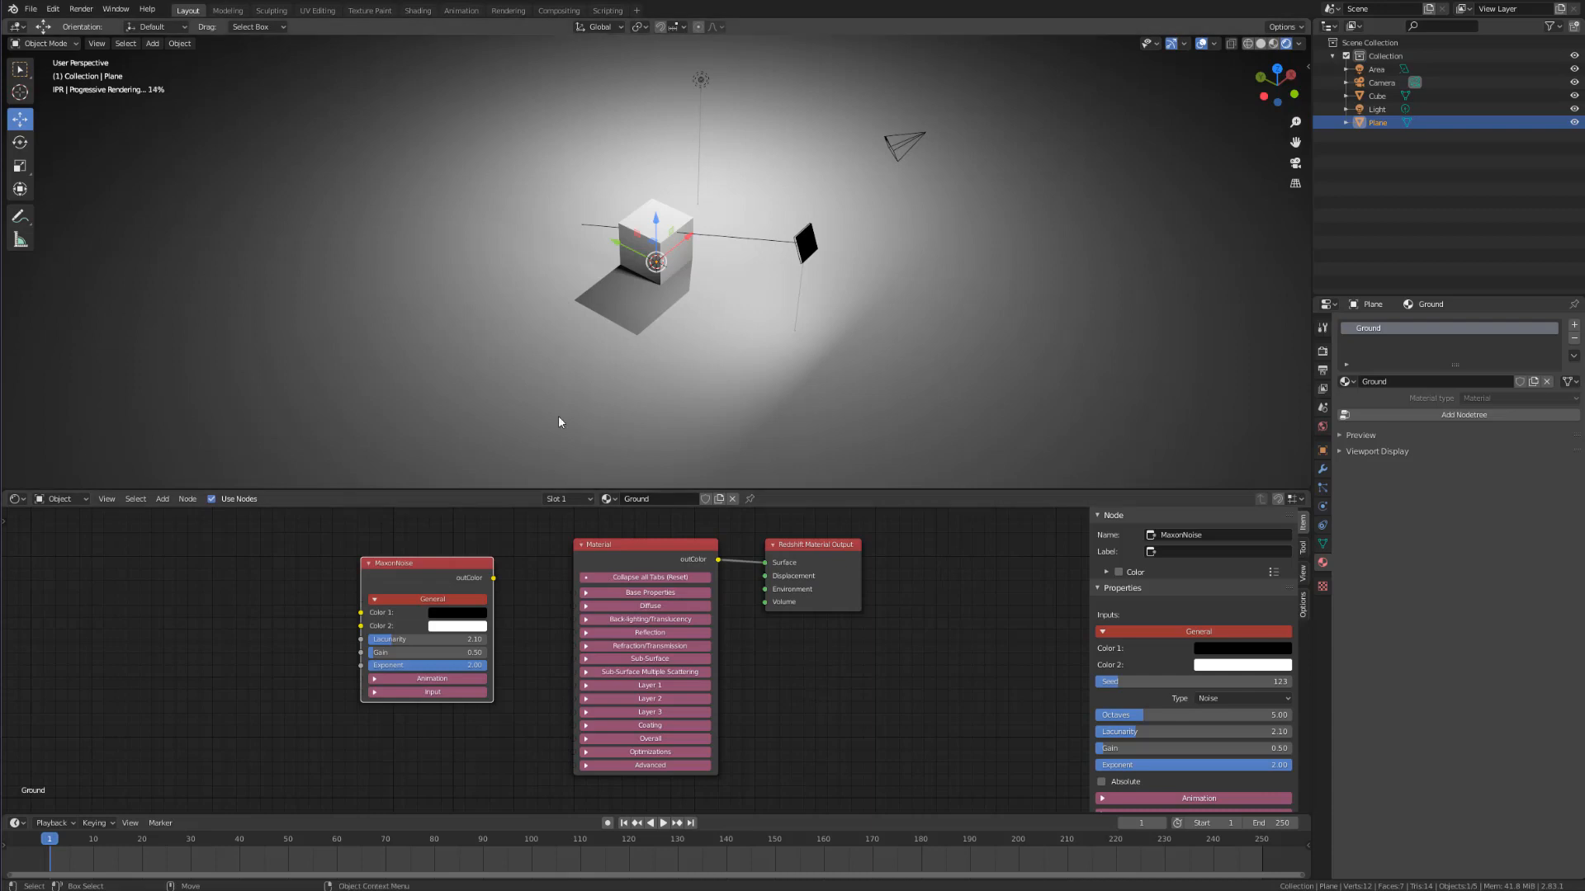
# Step: Set the ground Material node's diffuse color to a medium blue and its reflection roughness to 0.36
pyautogui.click(641, 562)
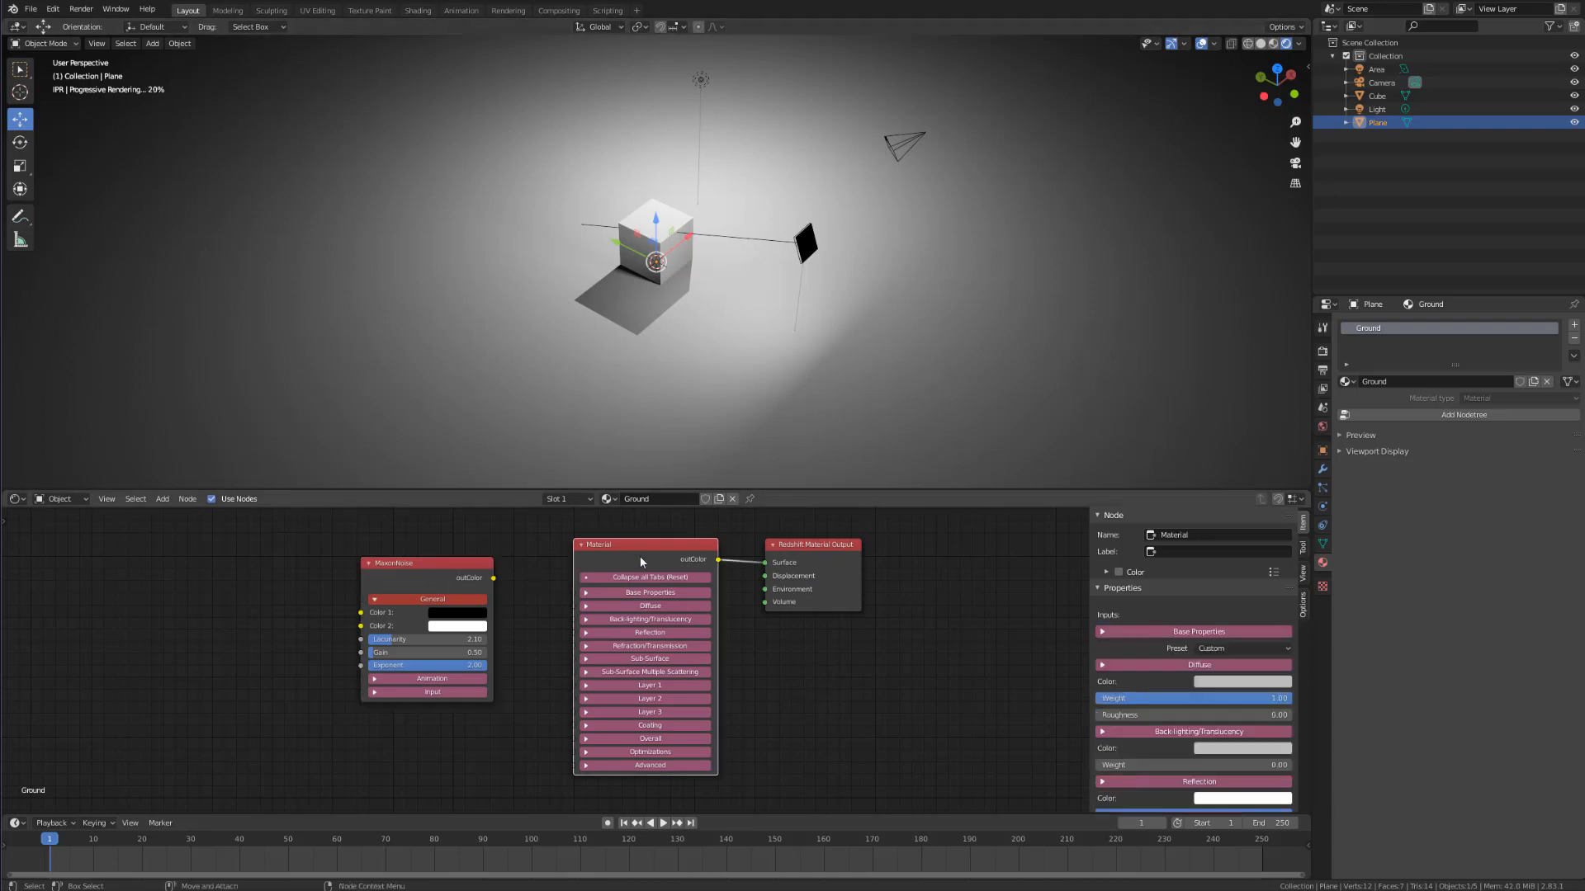
pyautogui.click(1221, 683)
pyautogui.moveTo(1249, 552); pyautogui.dragTo(1265, 522)
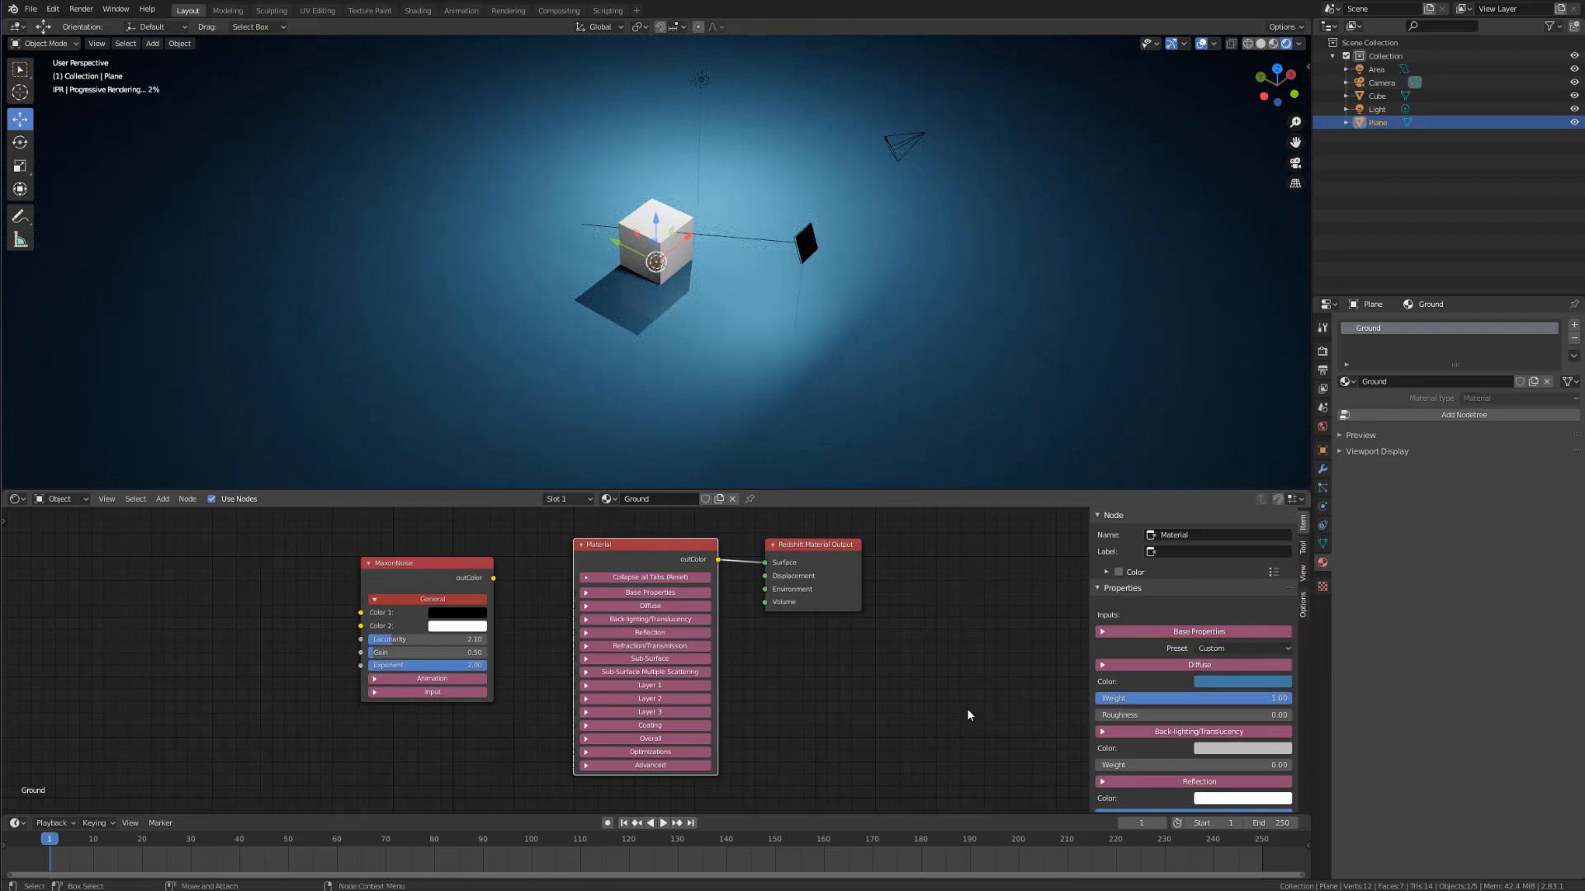
pyautogui.scroll(-3, 1141, 680)
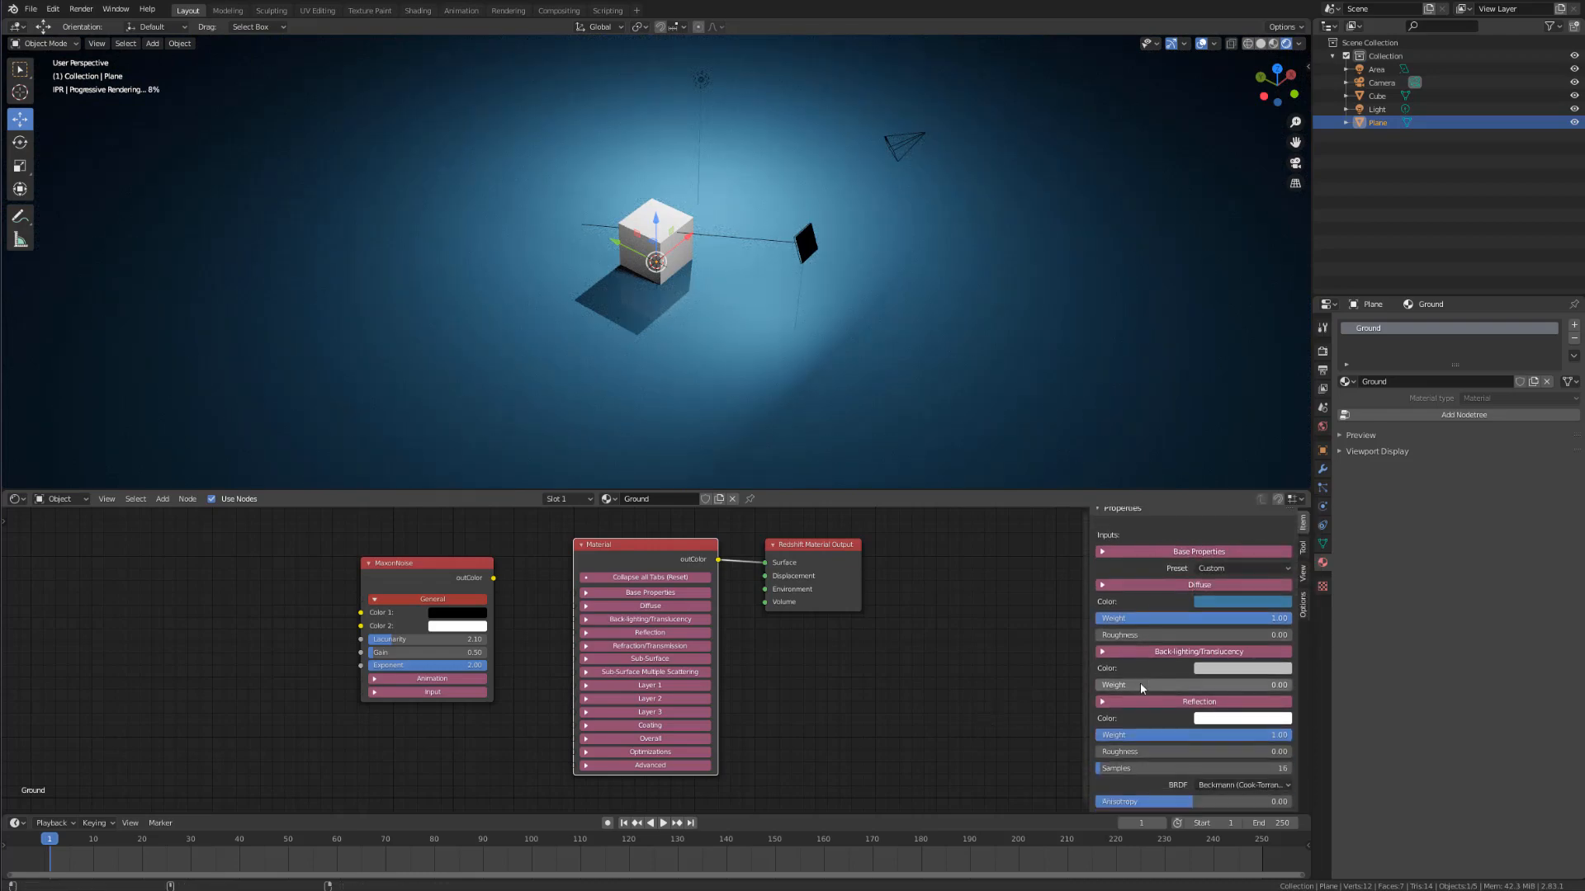
pyautogui.scroll(-3, 1141, 681)
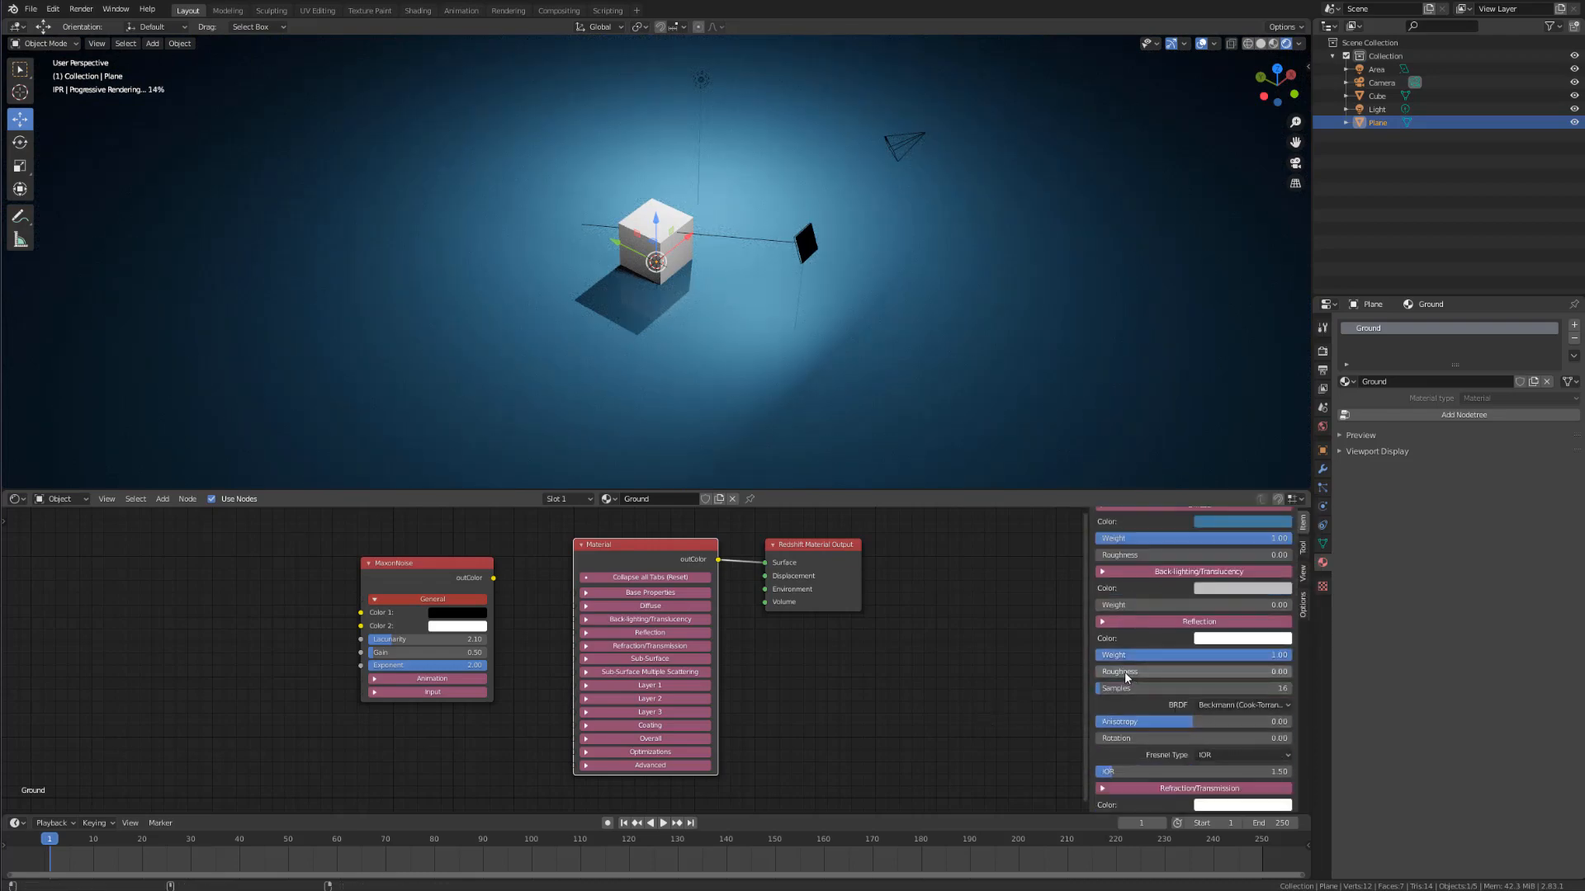
pyautogui.moveTo(1141, 671)
pyautogui.mouseDown()
pyautogui.moveTo(1185, 672)
pyautogui.moveTo(1142, 672)
pyautogui.moveTo(1164, 671)
pyautogui.mouseUp()
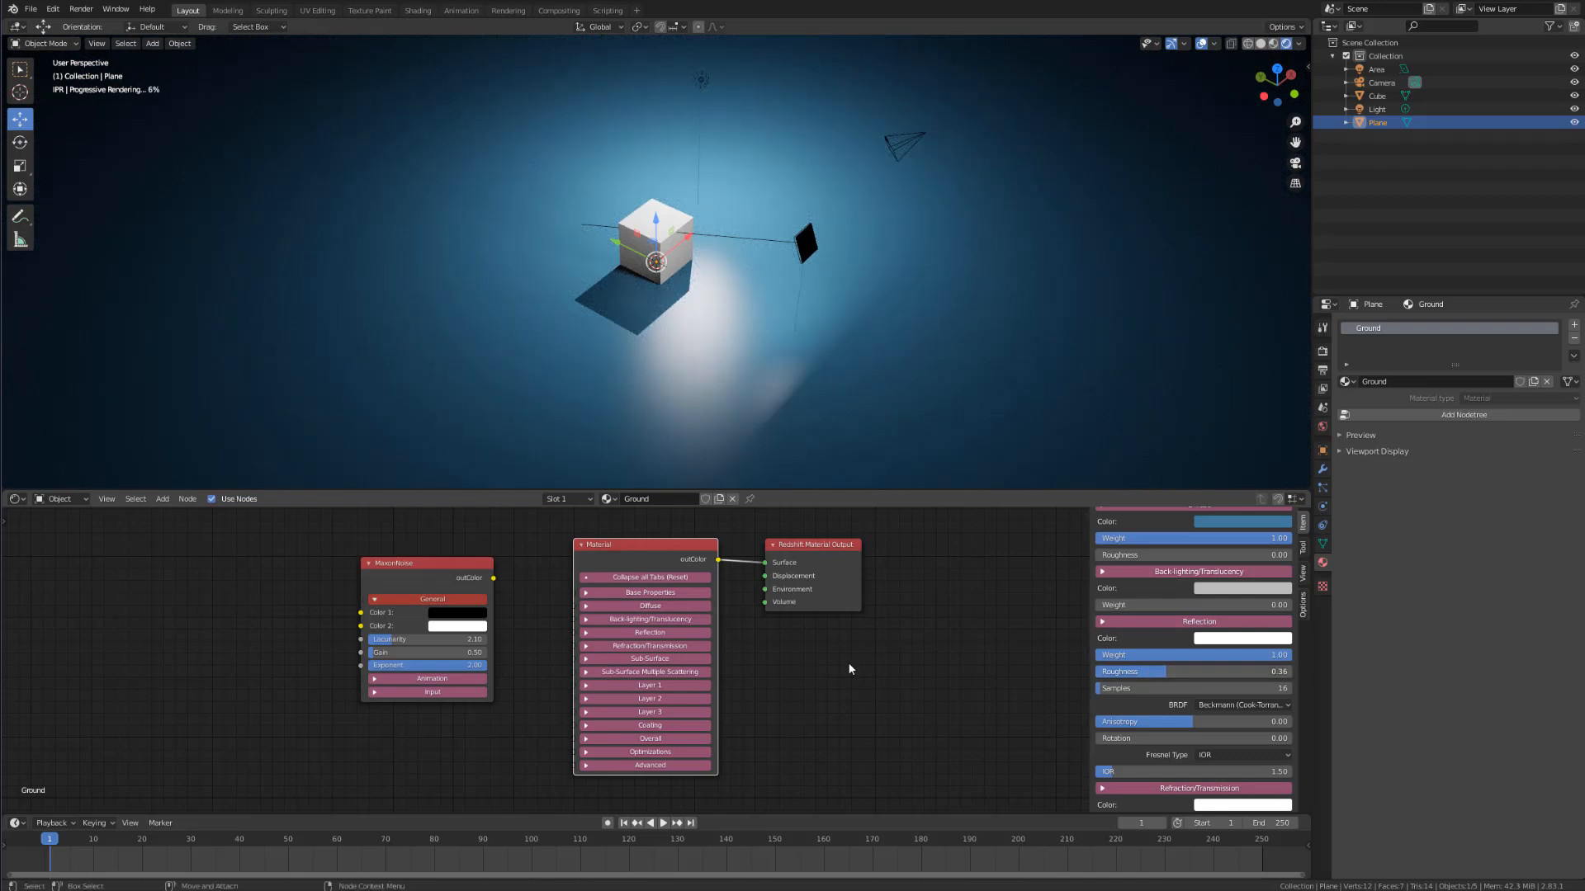
# Step: Reposition the Material node between the MaxonNoise node and the Redshift Material Output node
pyautogui.press('g')
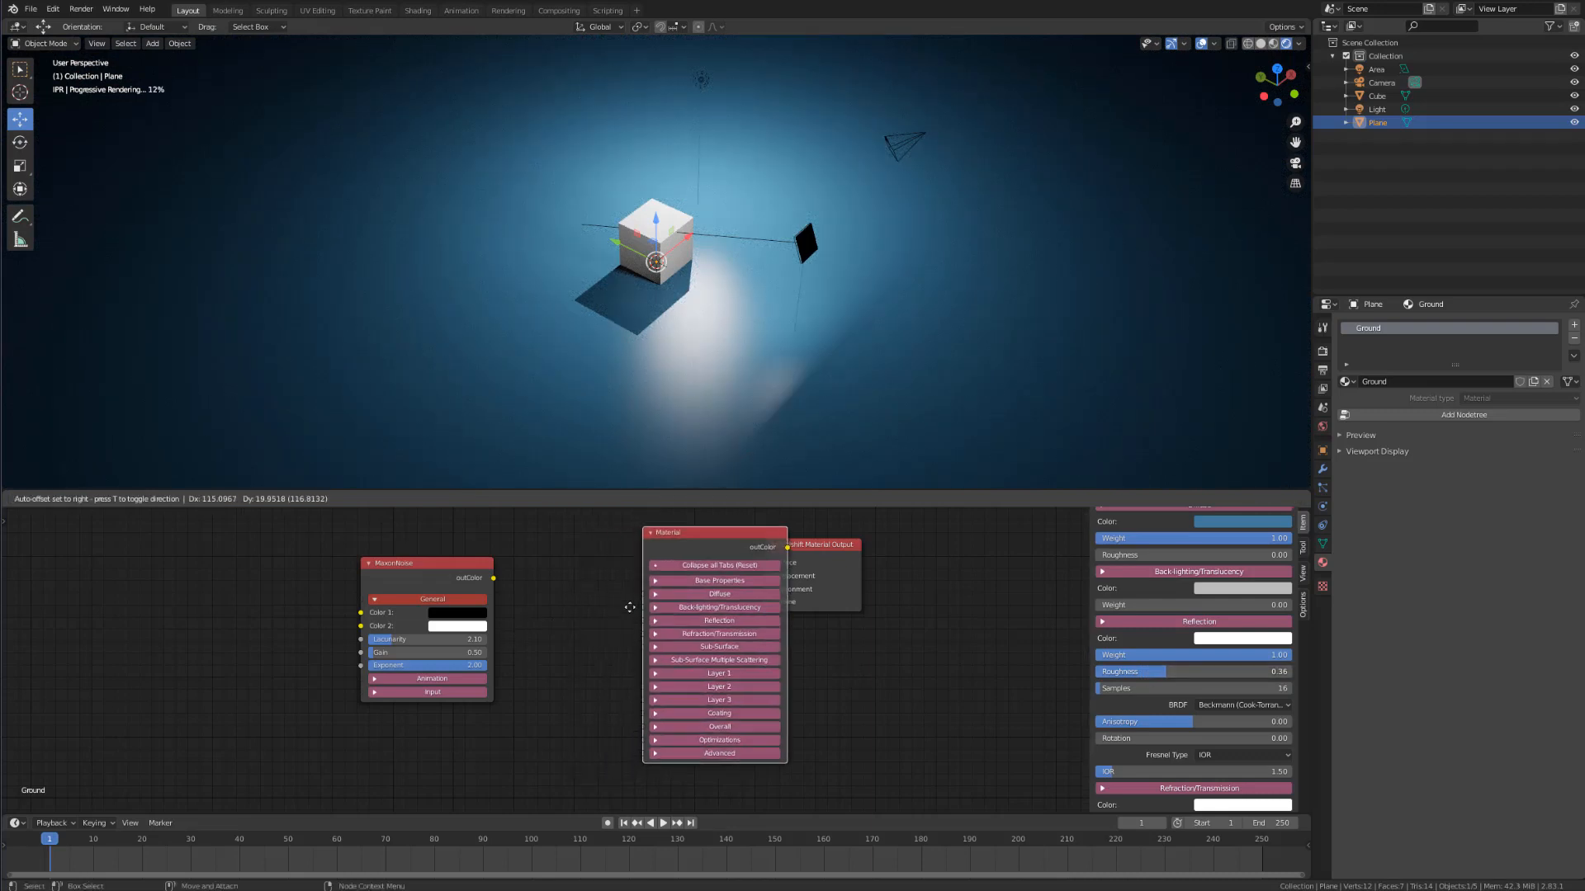
pyautogui.click(574, 625)
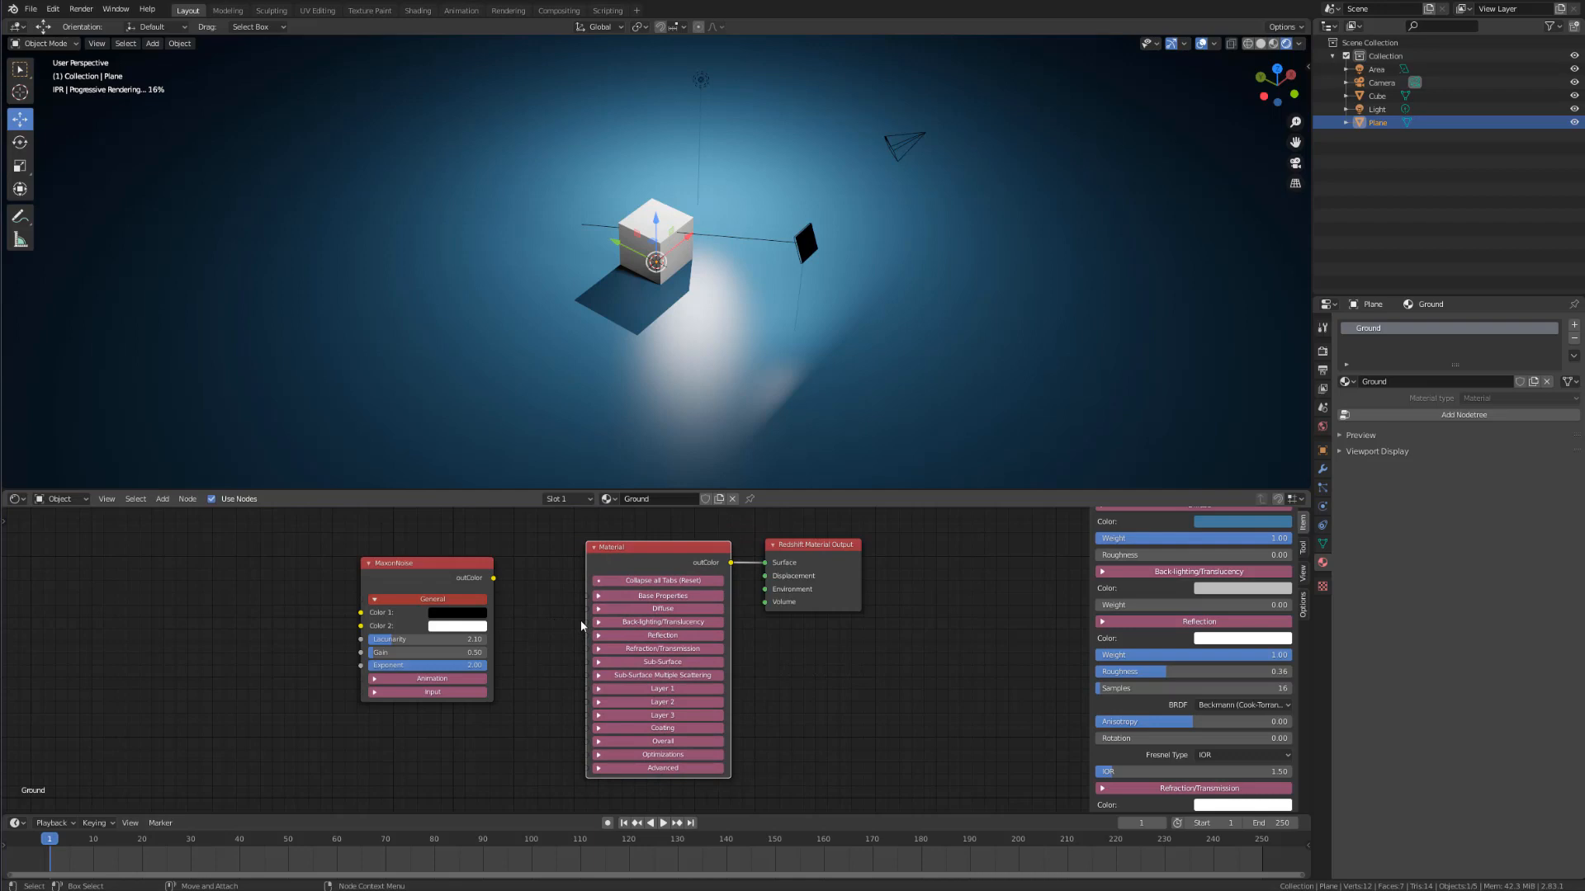
pyautogui.click(951, 658)
pyautogui.press('g')
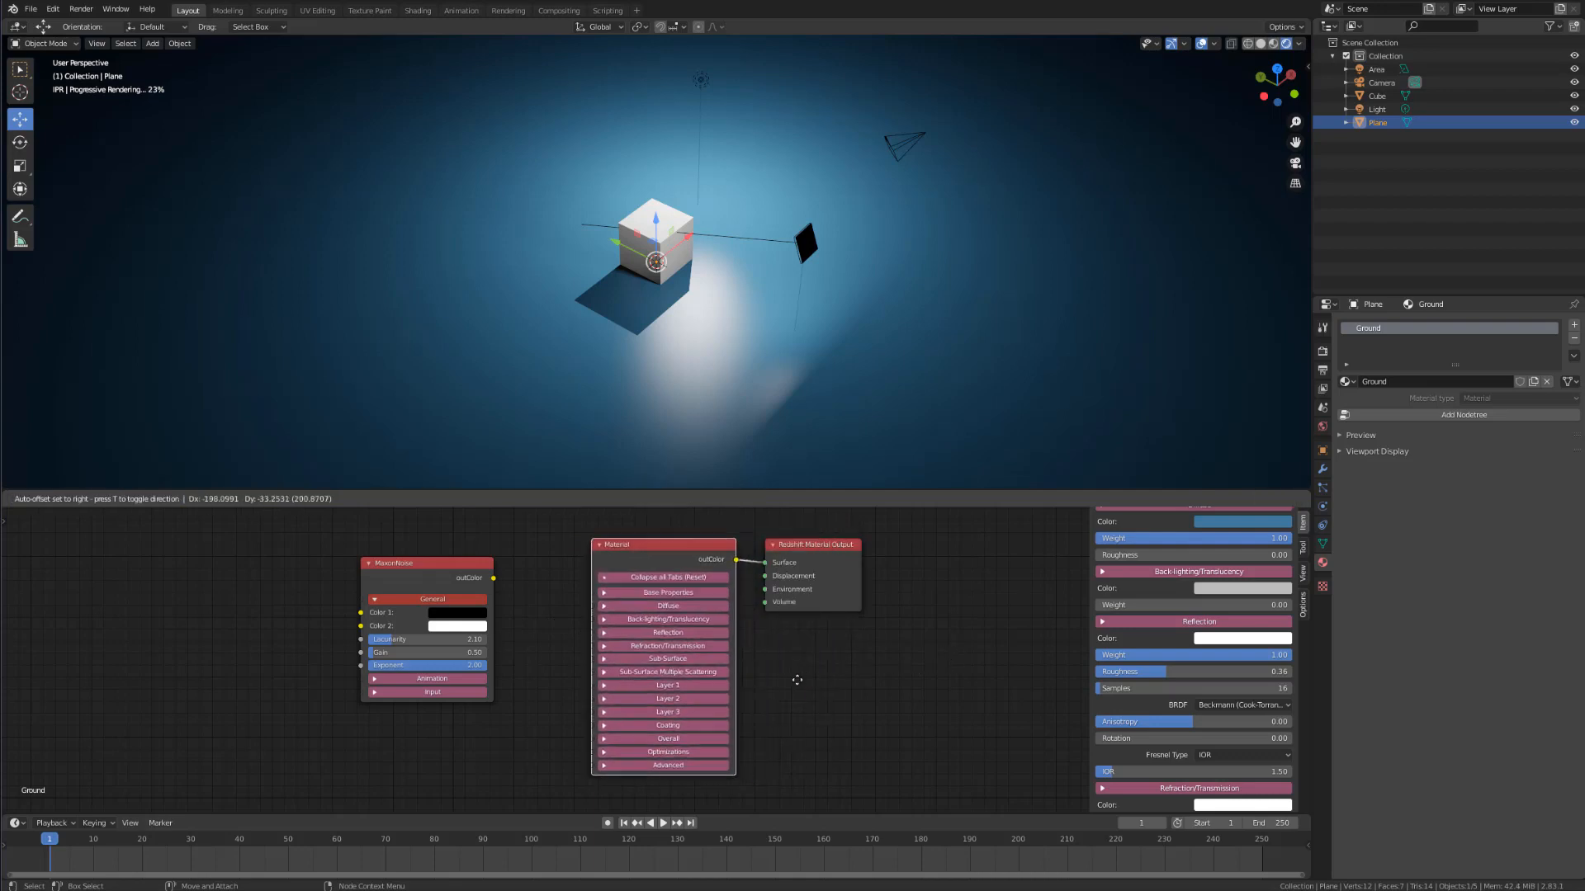
pyautogui.click(794, 680)
# Step: Sample the Material's diffuse blue into Color 1 and Color 2 of the MaxonNoise node, and brighten Color 2 to a lighter blue
pyautogui.click(411, 584)
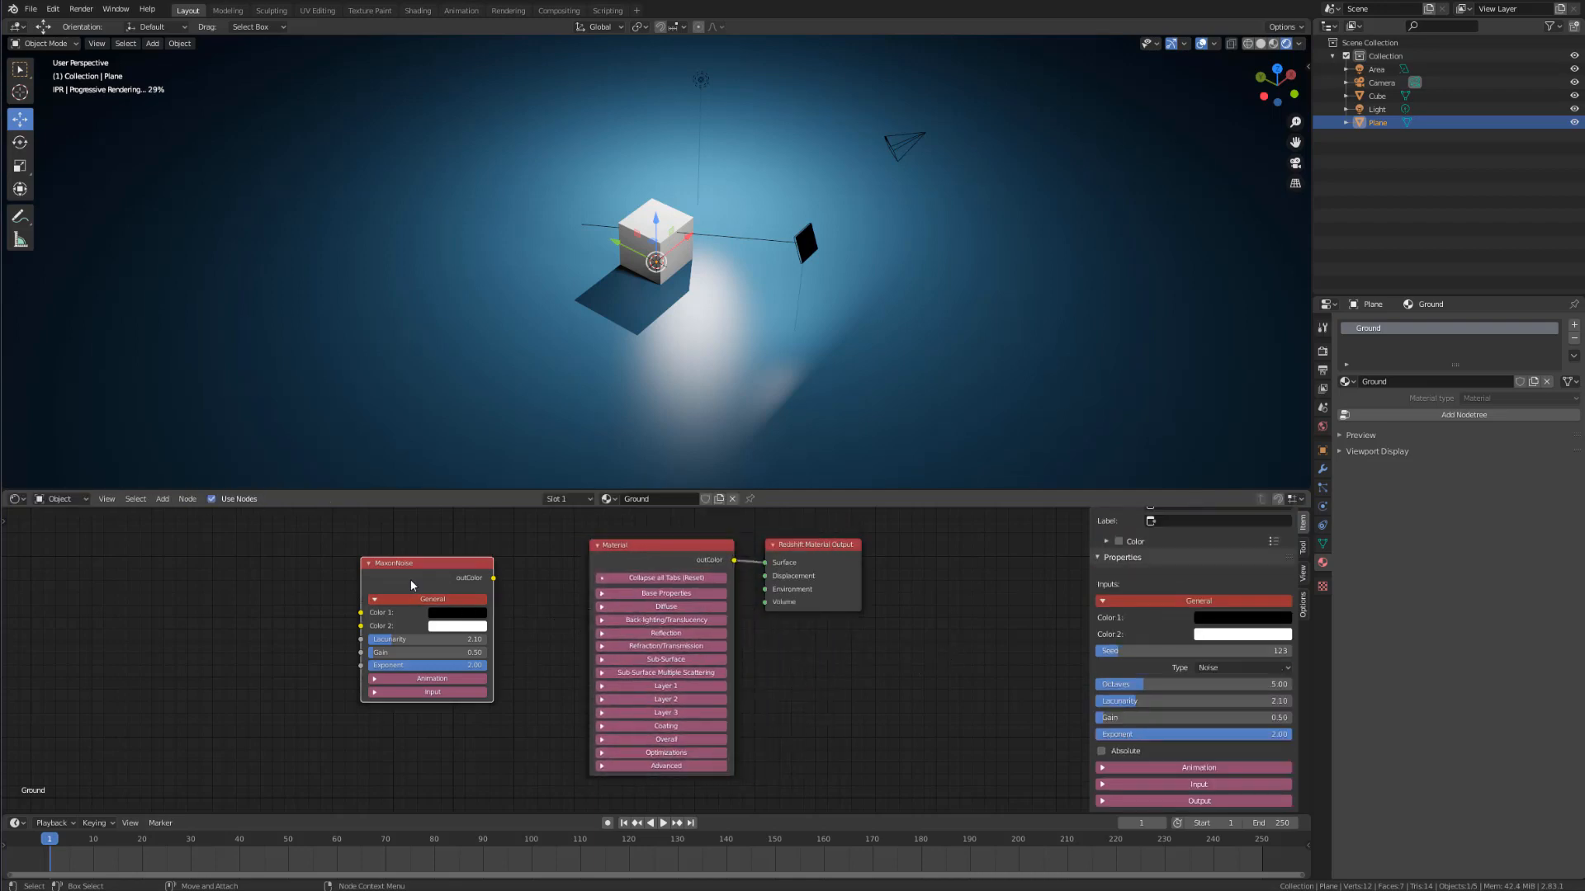
pyautogui.click(611, 555)
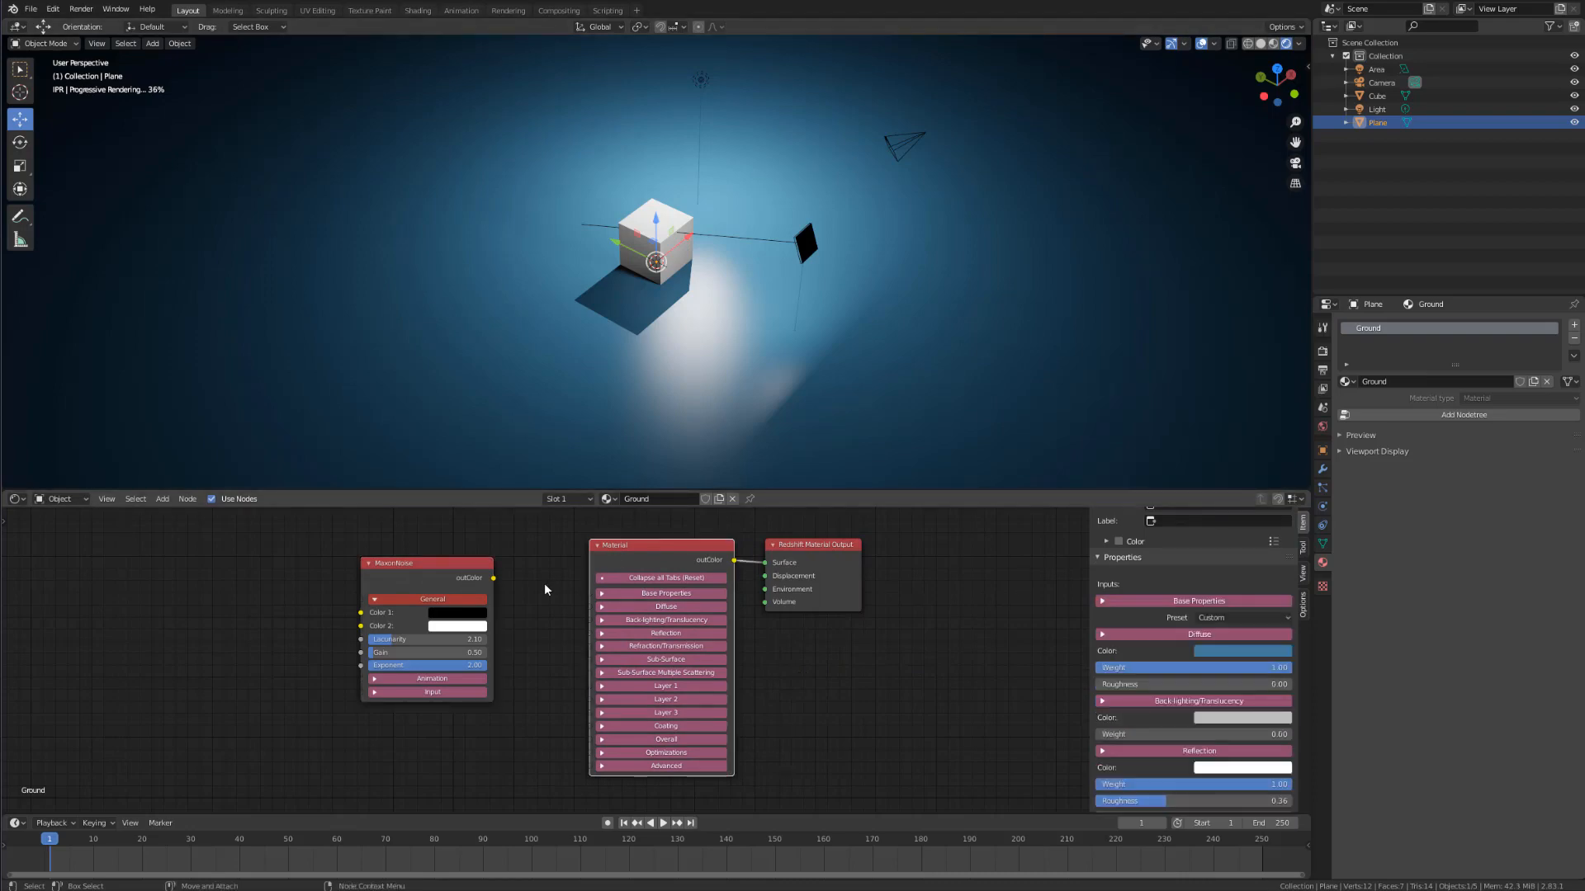
pyautogui.click(484, 614)
pyautogui.click(454, 618)
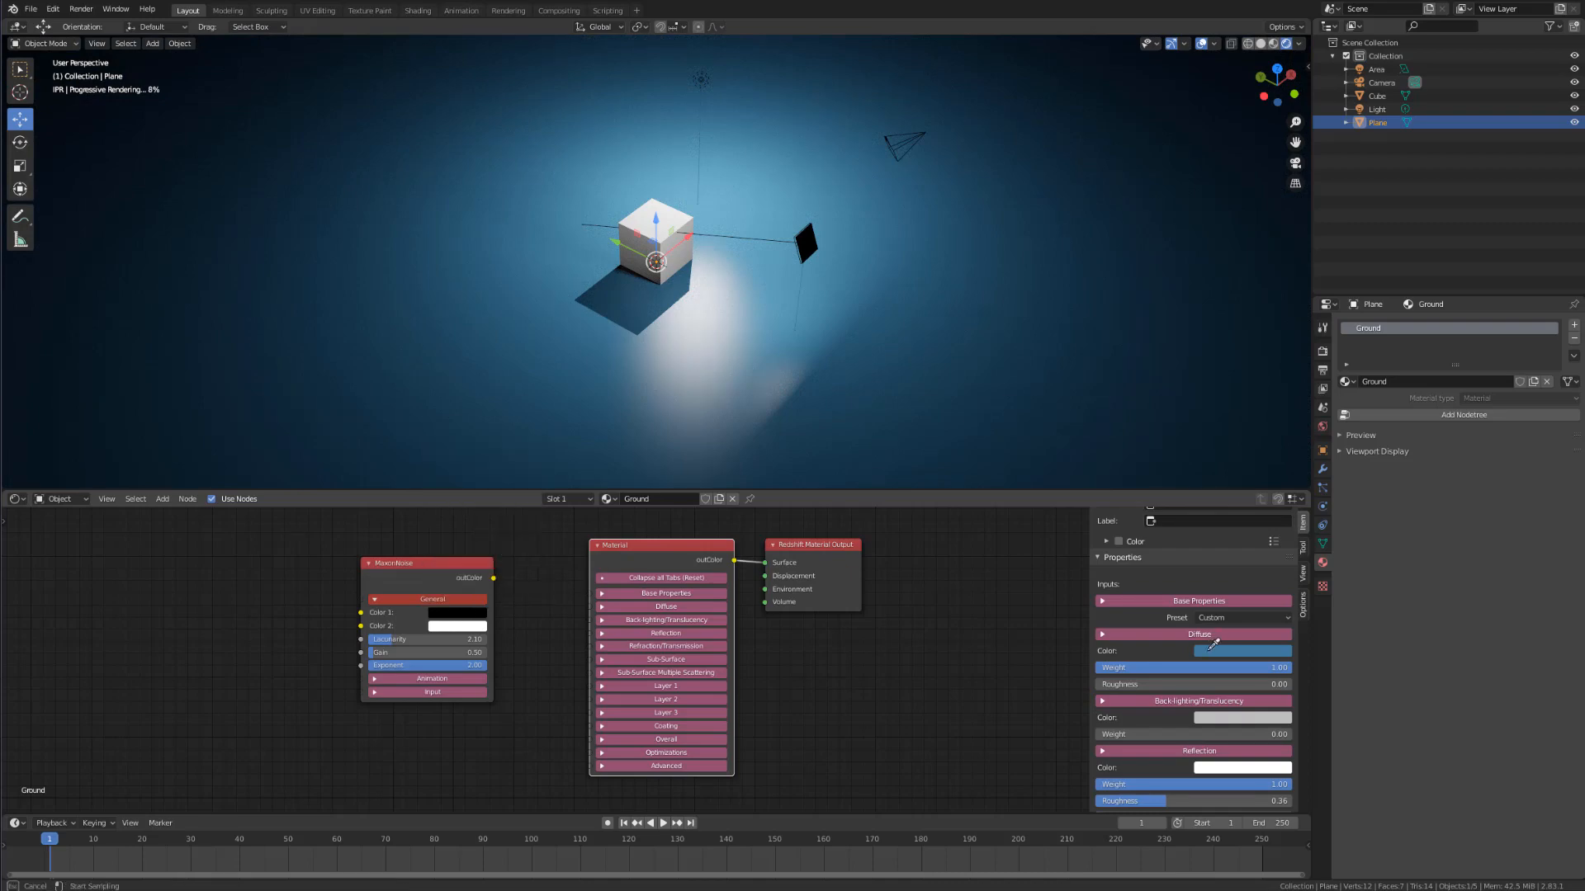
pyautogui.moveTo(1210, 648); pyautogui.dragTo(457, 613)
pyautogui.click(466, 629)
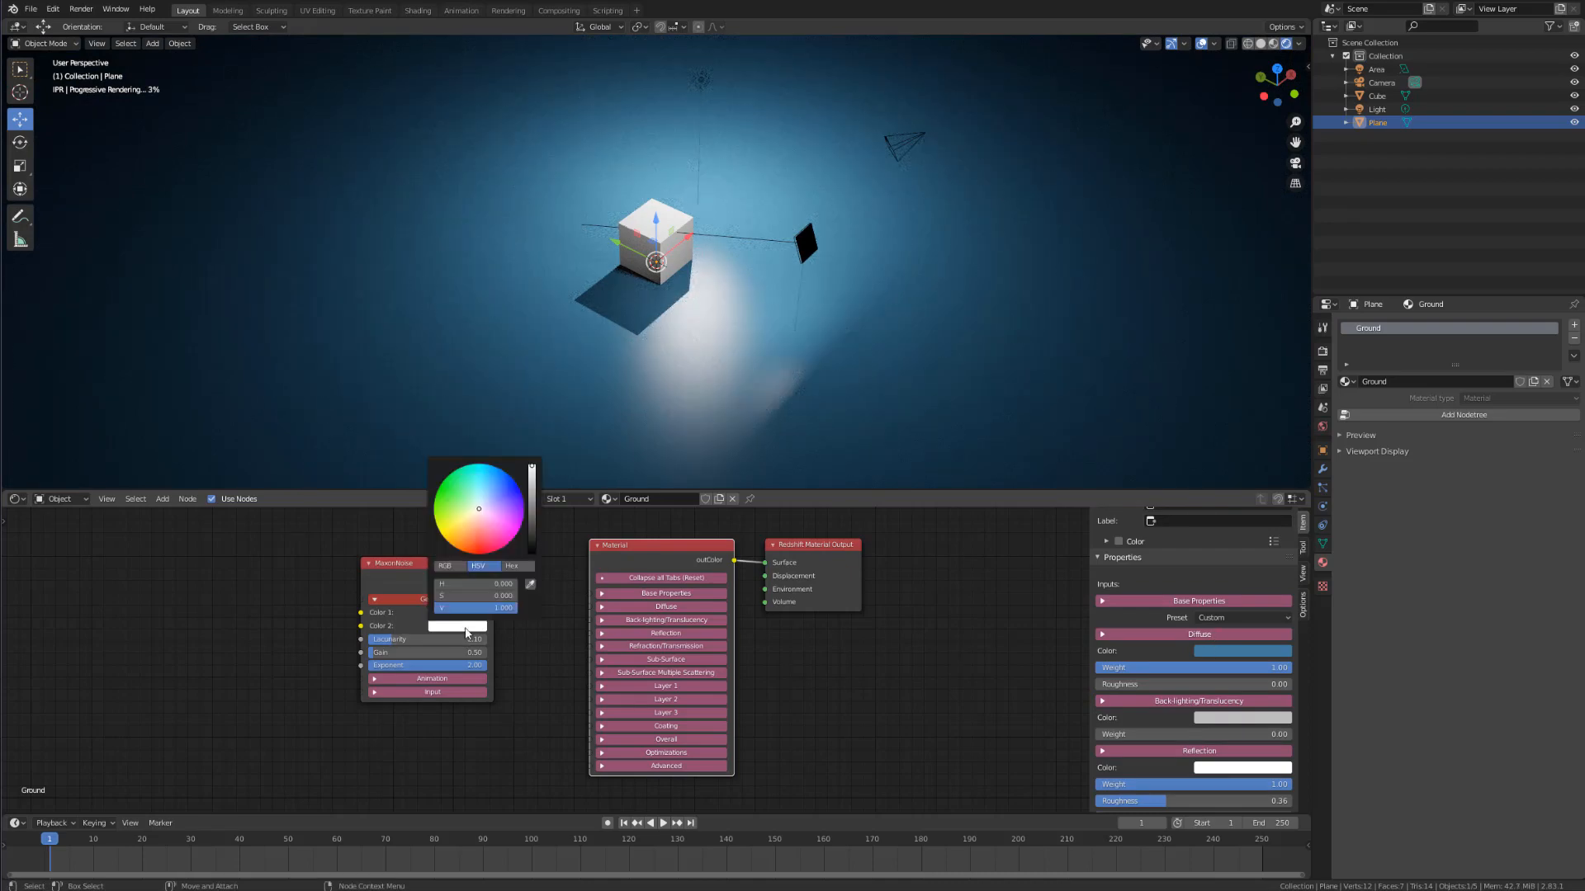
pyautogui.click(530, 585)
pyautogui.click(1225, 660)
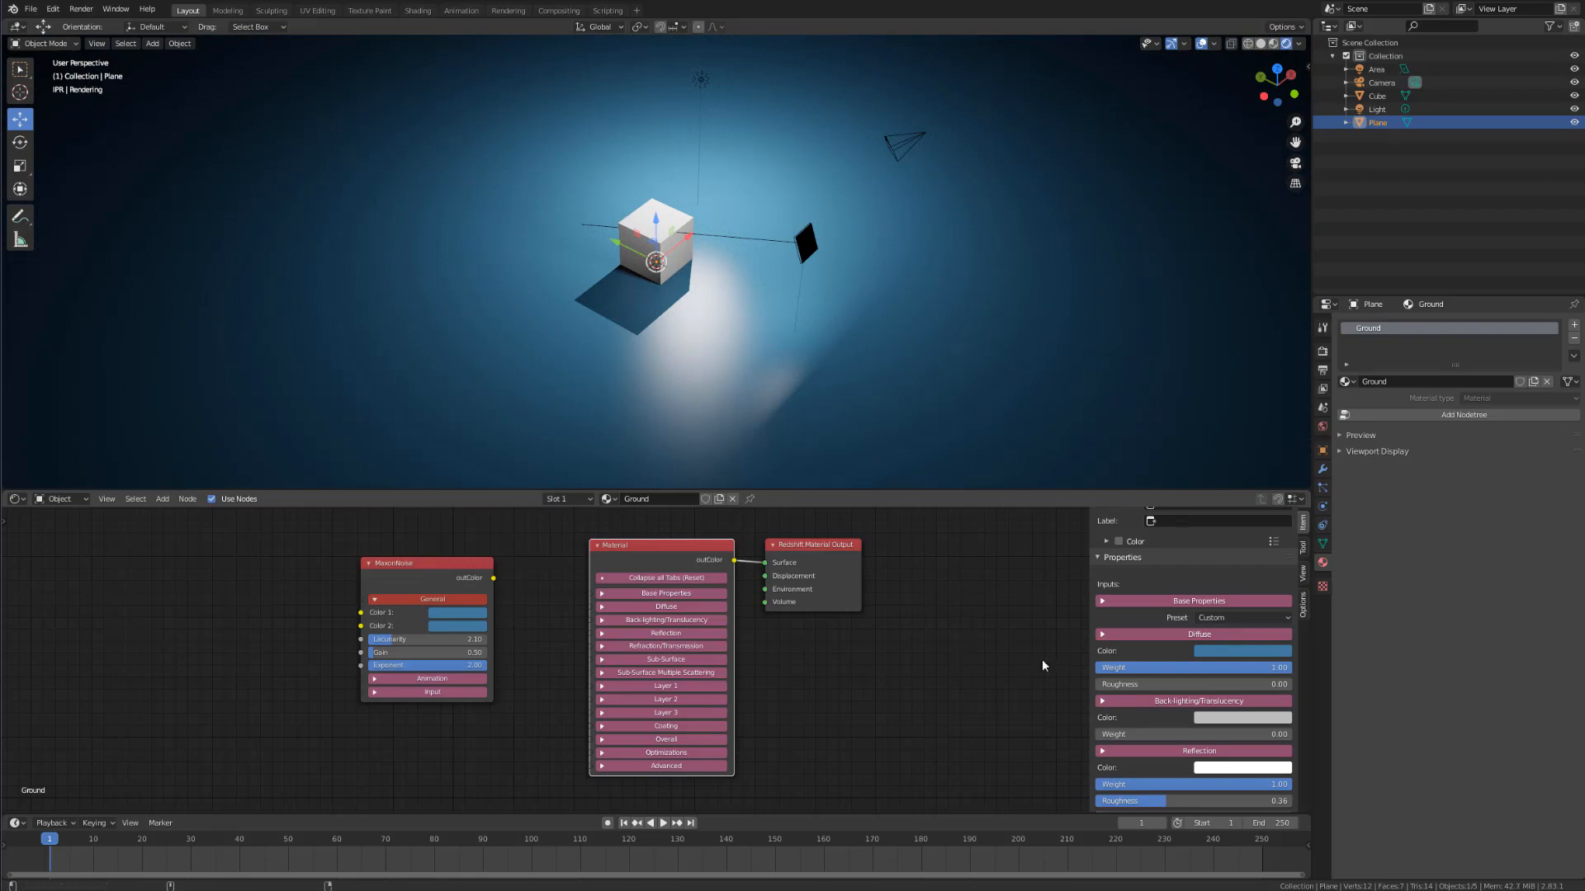
pyautogui.click(444, 629)
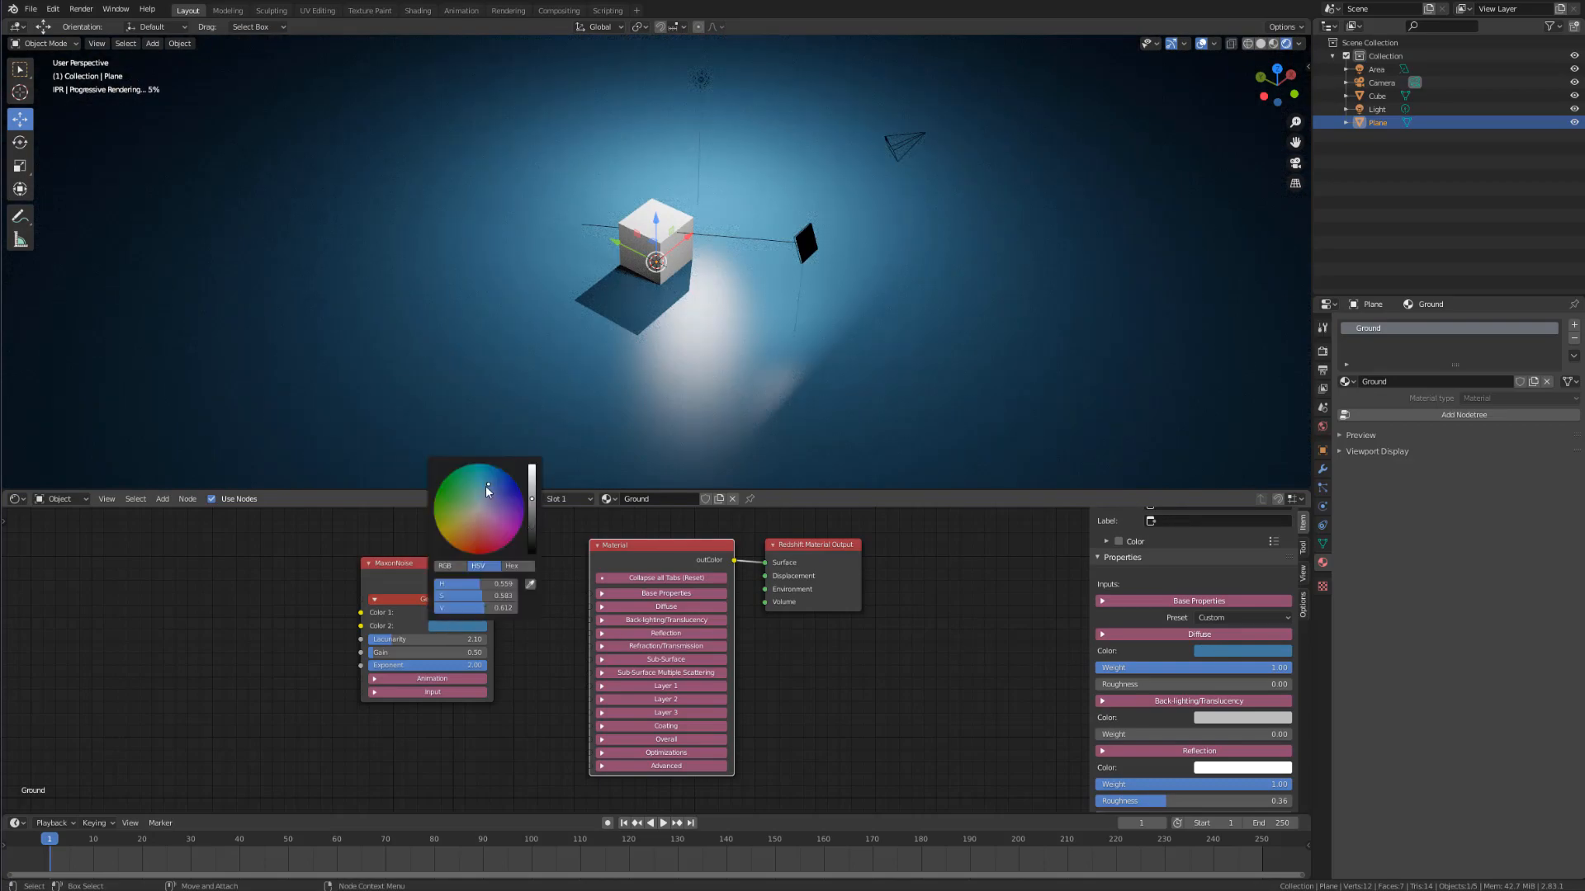
pyautogui.moveTo(530, 495); pyautogui.dragTo(531, 479)
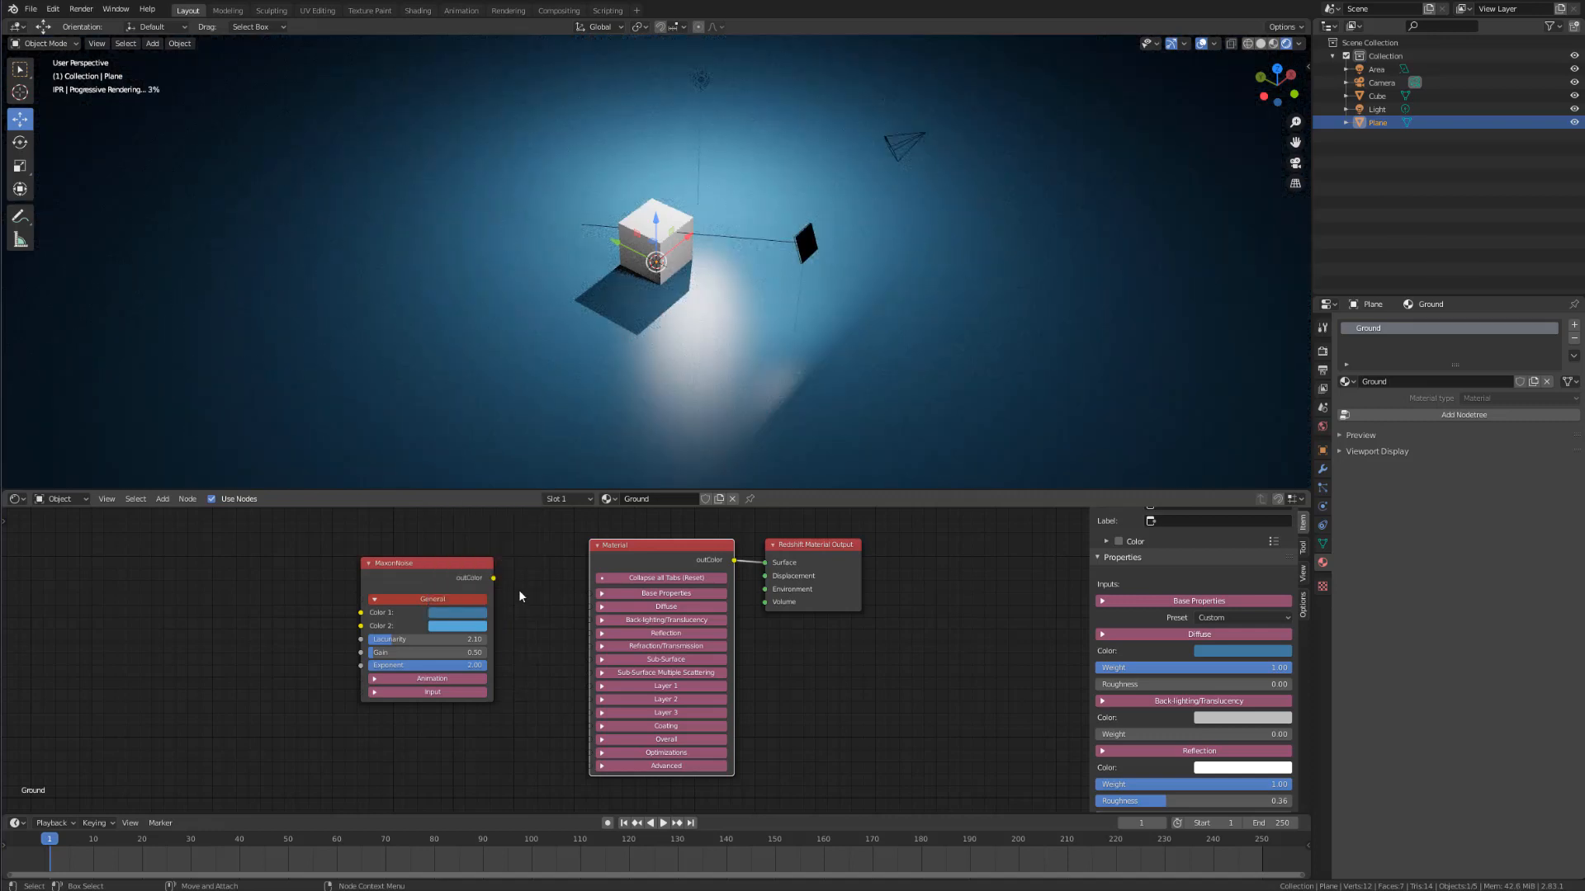
# Step: Move the Material node closer to the MaxonNoise node and connect the noise's outColor to the Material's Diffuse Color
pyautogui.scroll(1, 518, 589)
pyautogui.press('g')
pyautogui.click(568, 602)
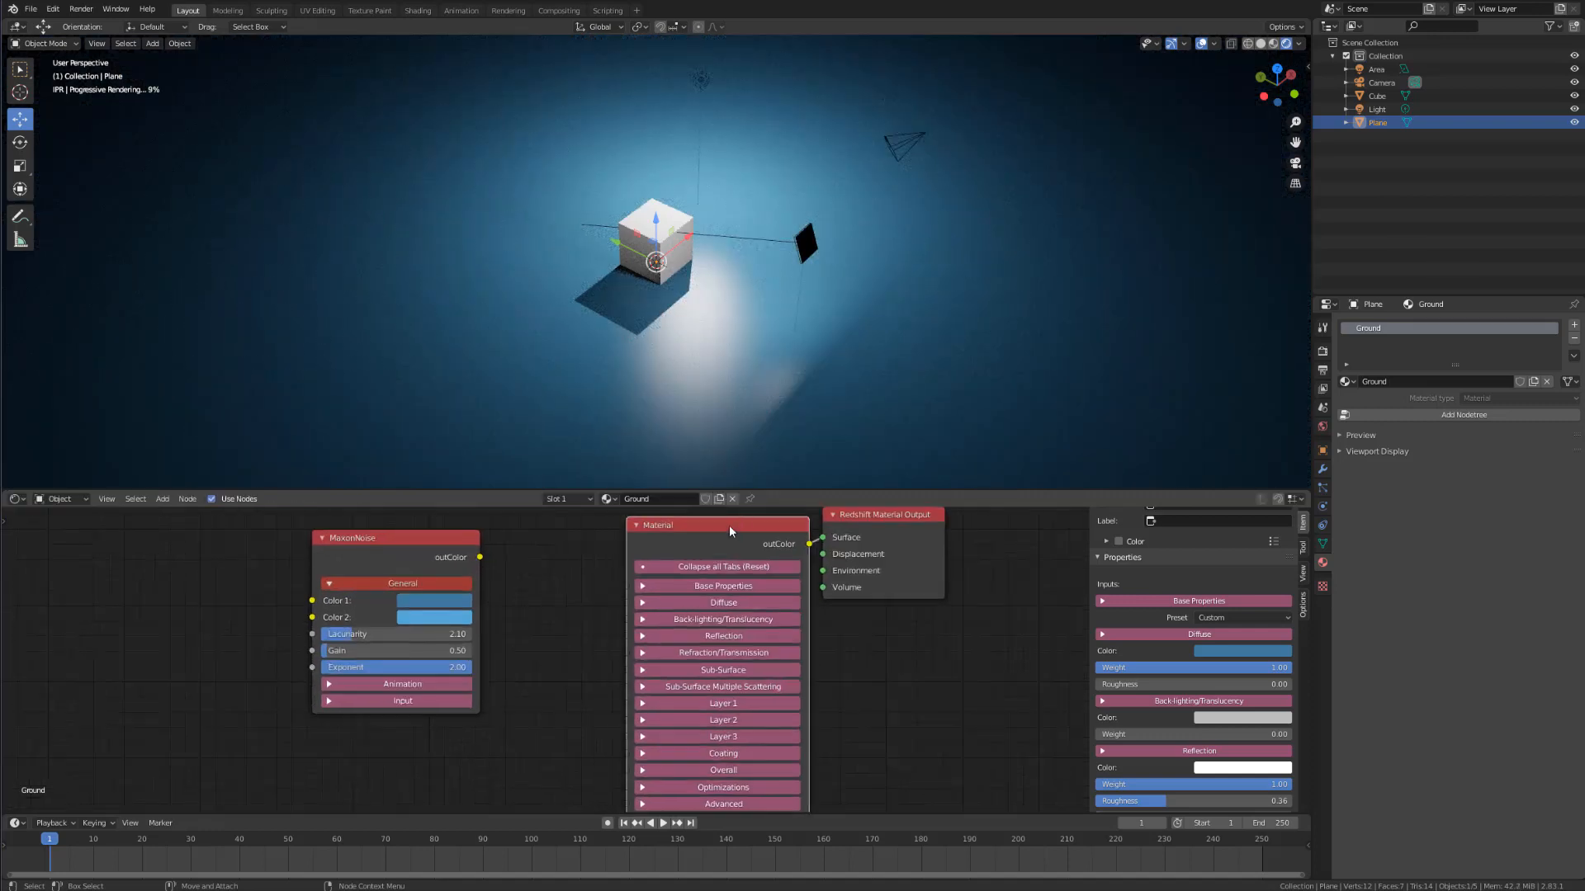
pyautogui.moveTo(730, 525); pyautogui.dragTo(688, 529)
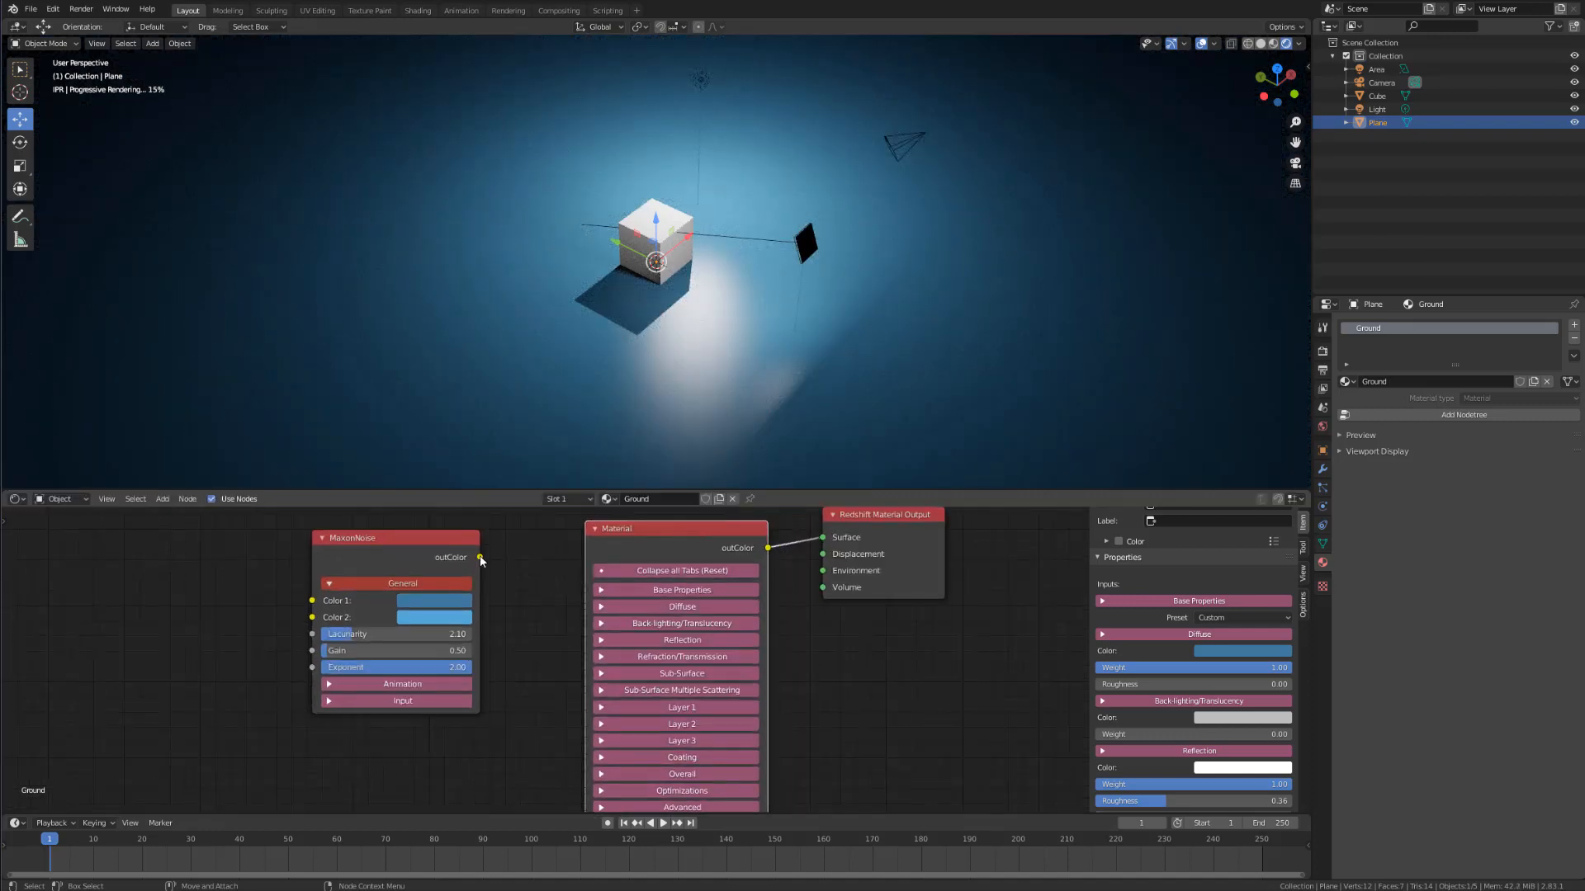
pyautogui.moveTo(480, 557)
pyautogui.mouseDown()
pyautogui.moveTo(601, 611)
pyautogui.moveTo(578, 620)
pyautogui.moveTo(477, 563)
pyautogui.mouseUp()
pyautogui.click(600, 606)
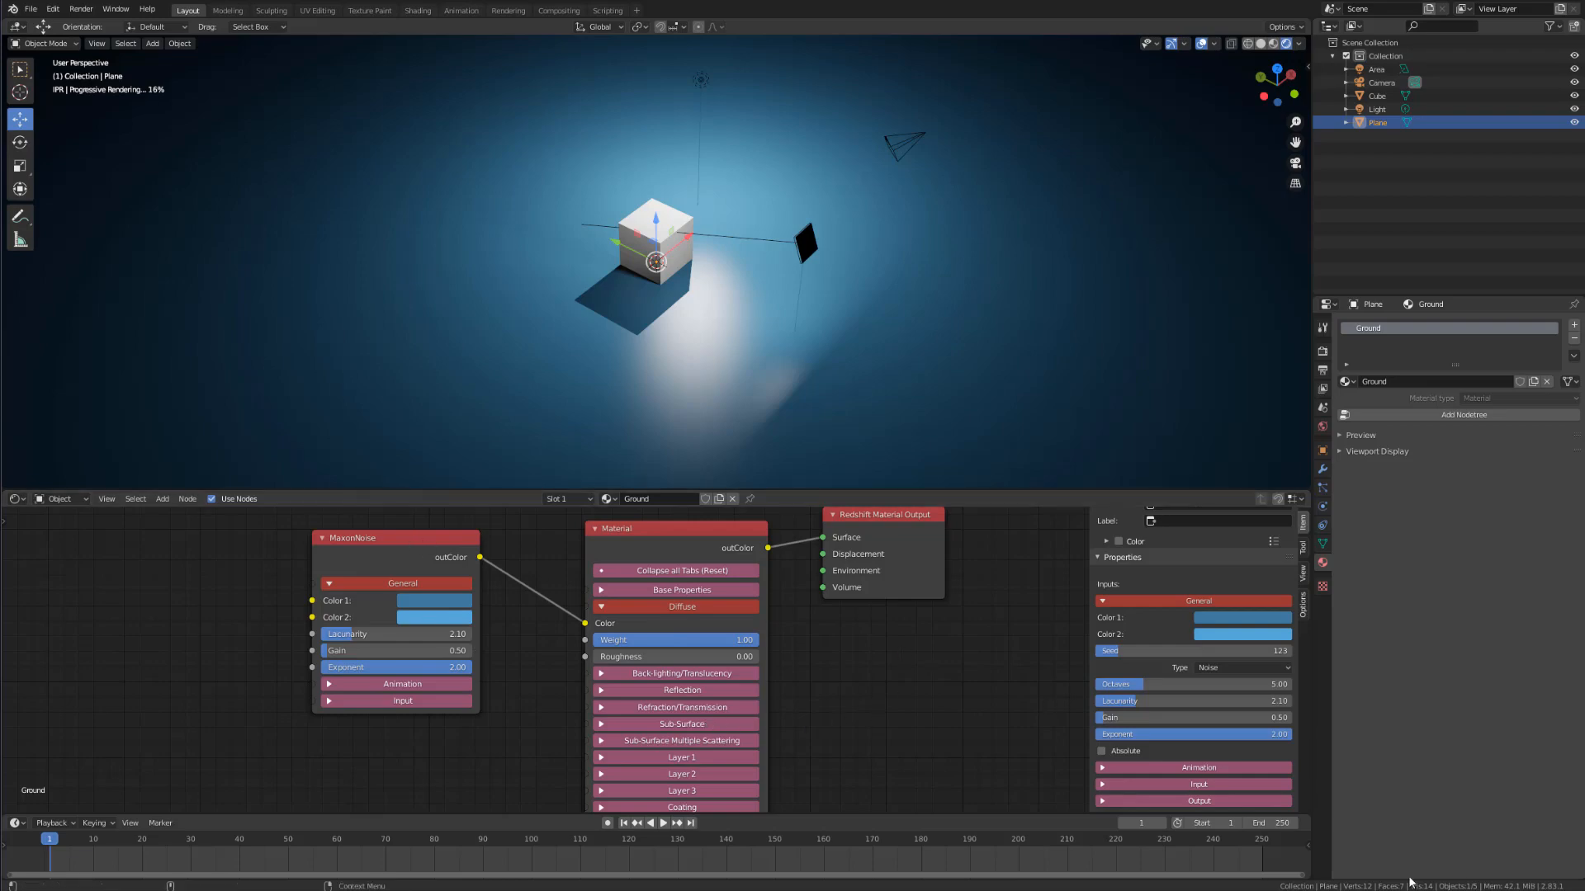
# Step: Change the MaxonNoise node's noise type to Ober
pyautogui.click(424, 616)
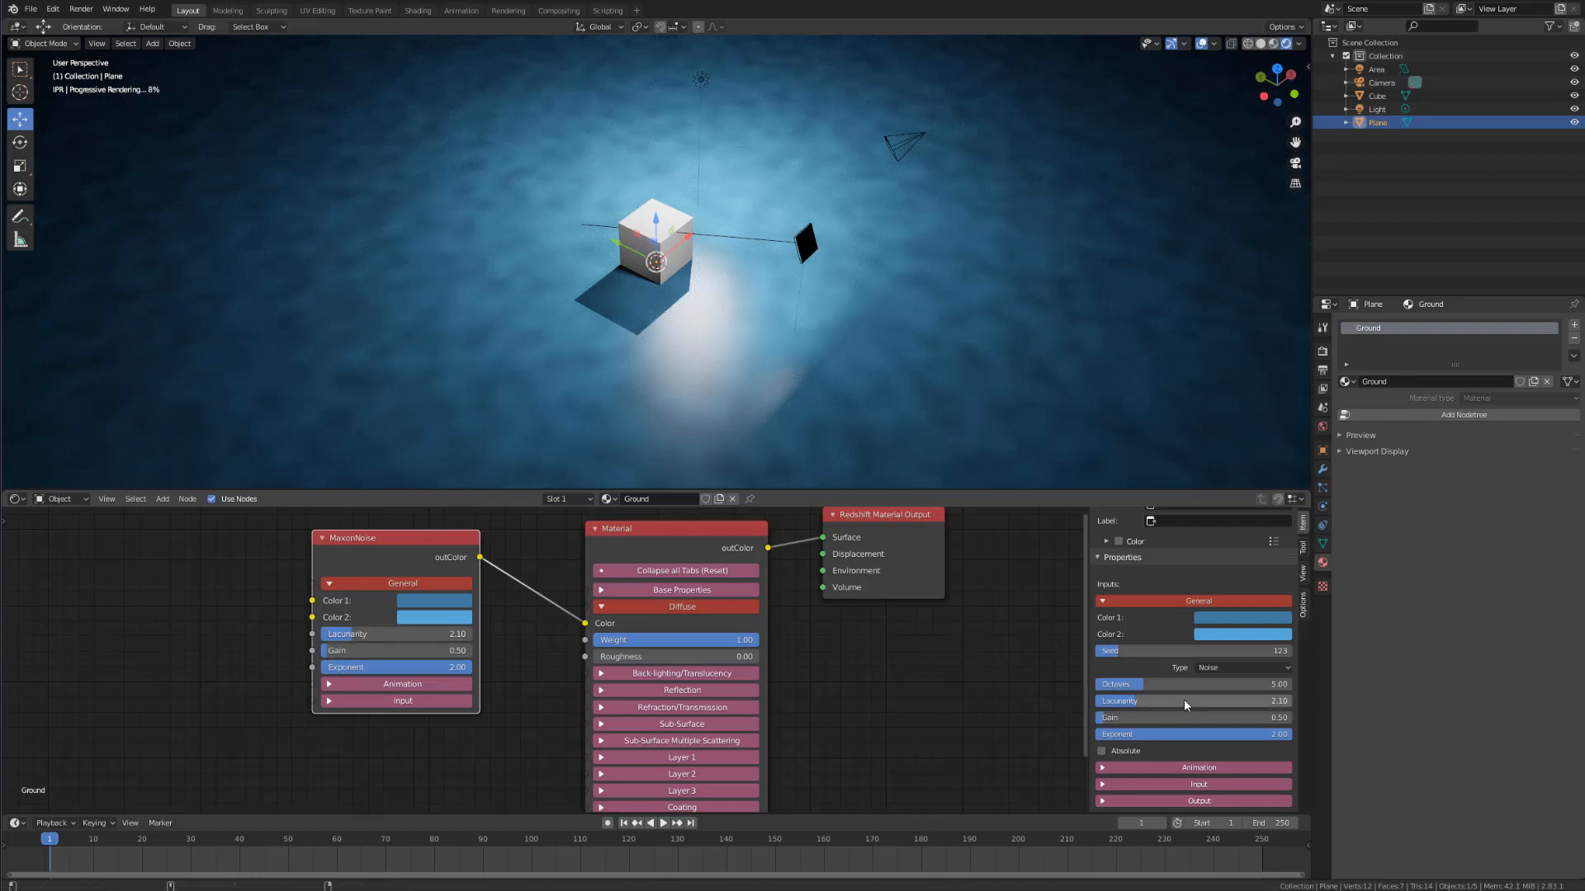
pyautogui.click(1231, 669)
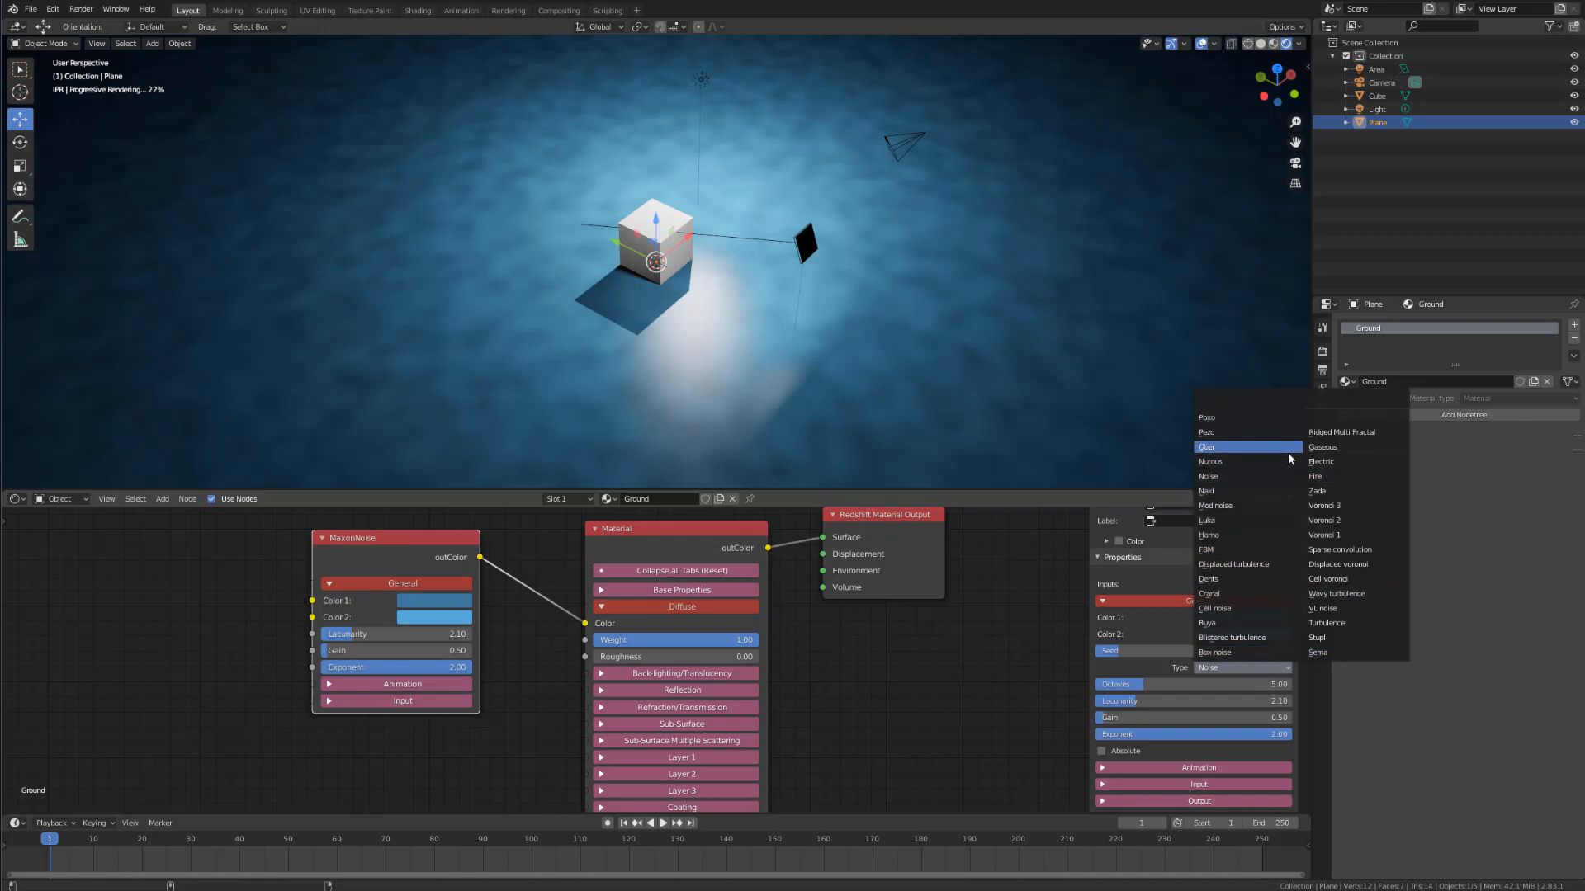
pyautogui.click(1240, 449)
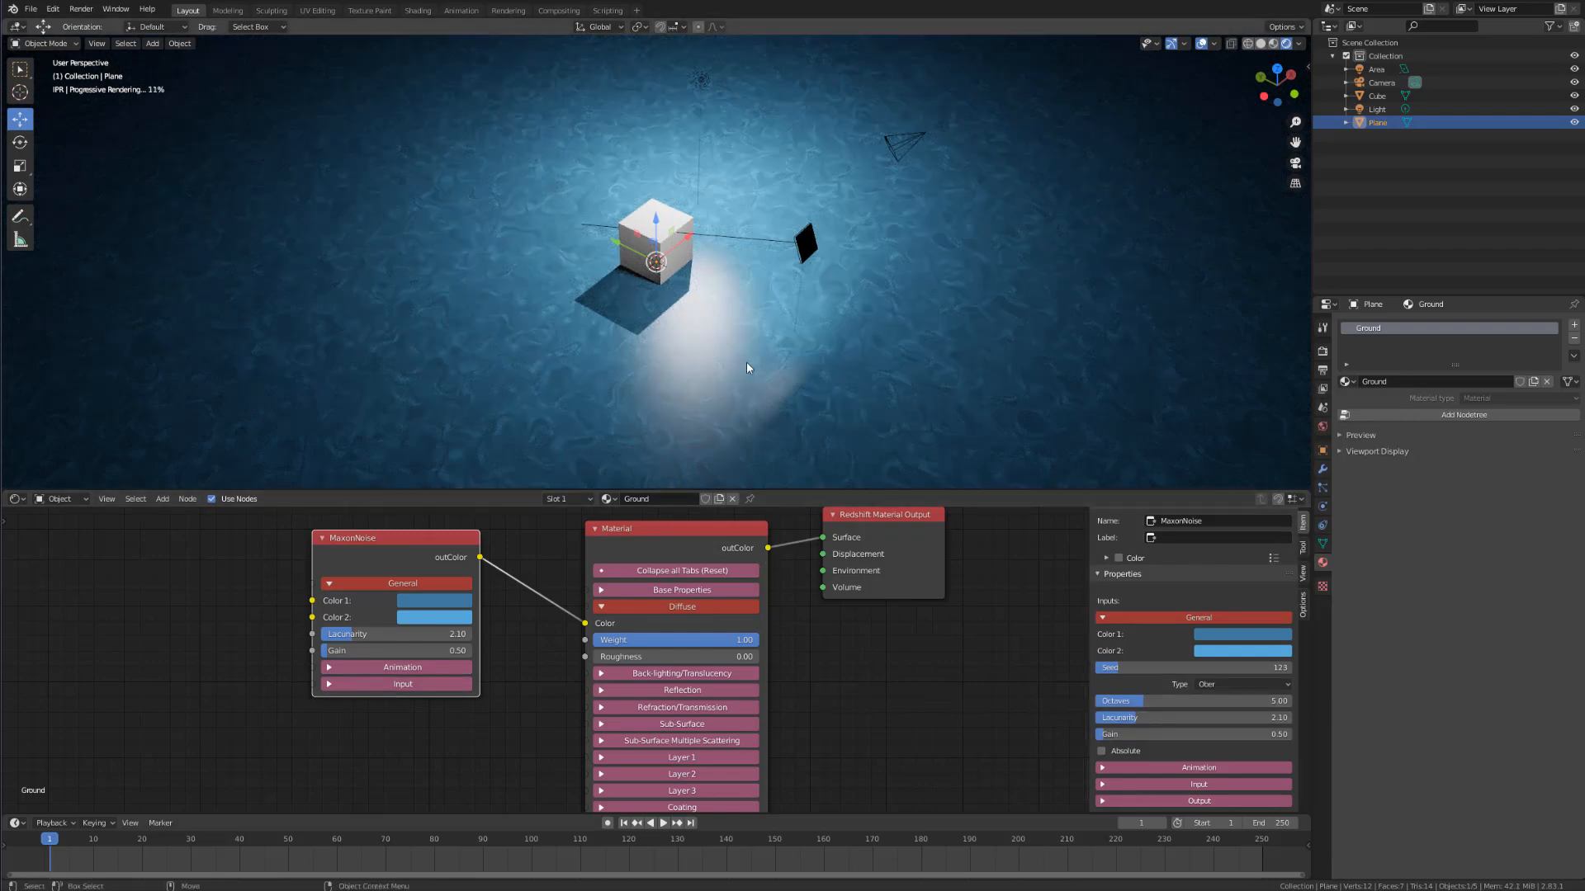
# Step: Switch the Area light's color mode to Temperature and lower its temperature to about 2930 for a warm tint
pyautogui.moveTo(644, 285); pyautogui.dragTo(966, 209, button='middle')
pyautogui.click(919, 195)
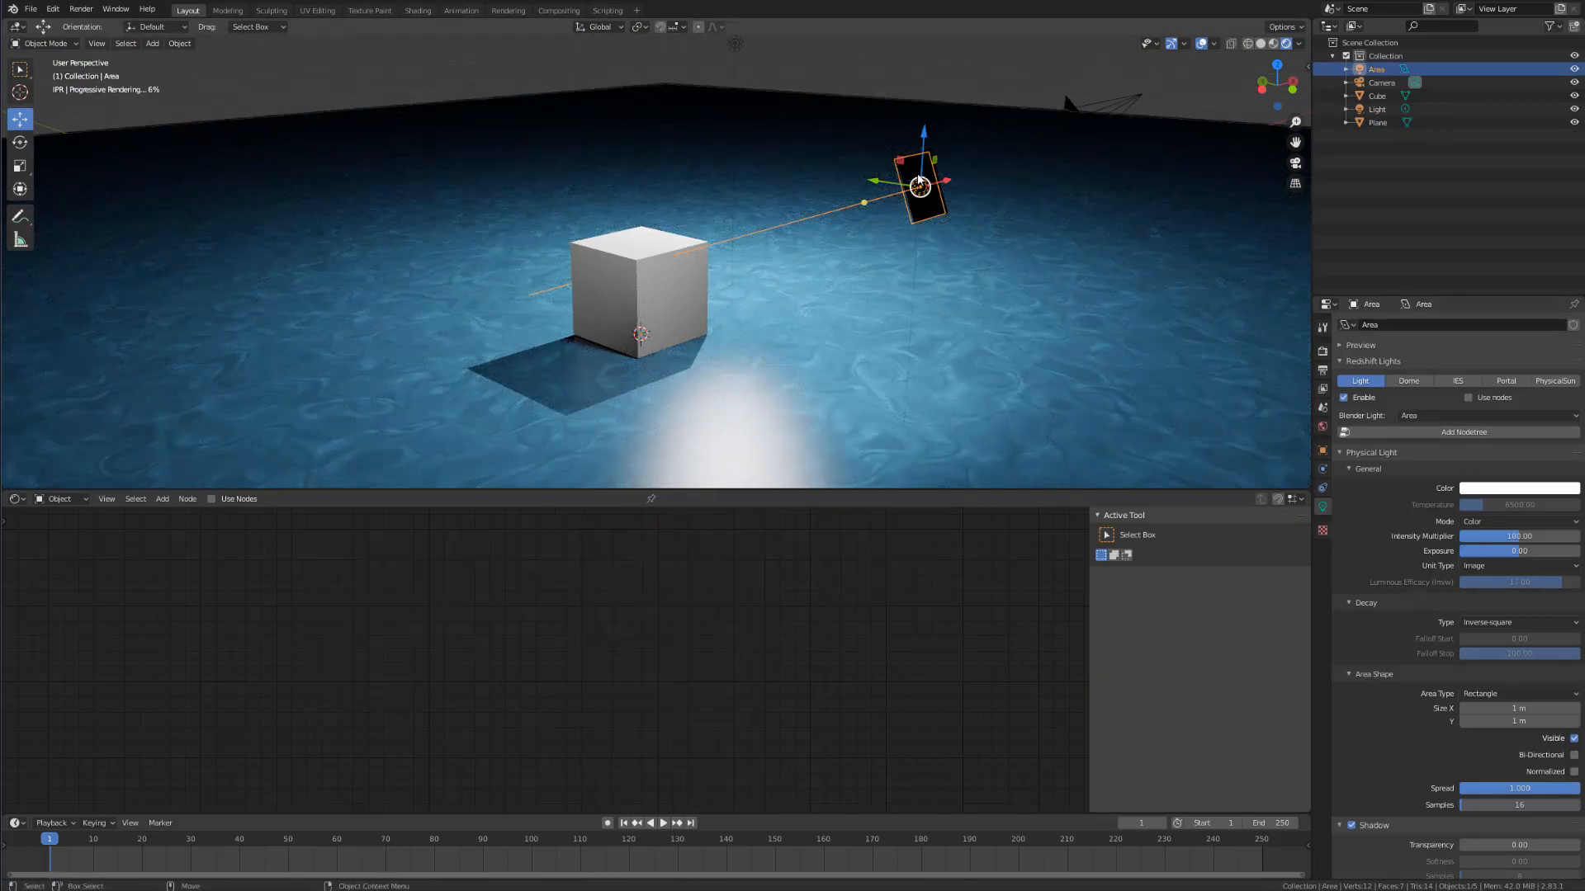
pyautogui.click(1430, 416)
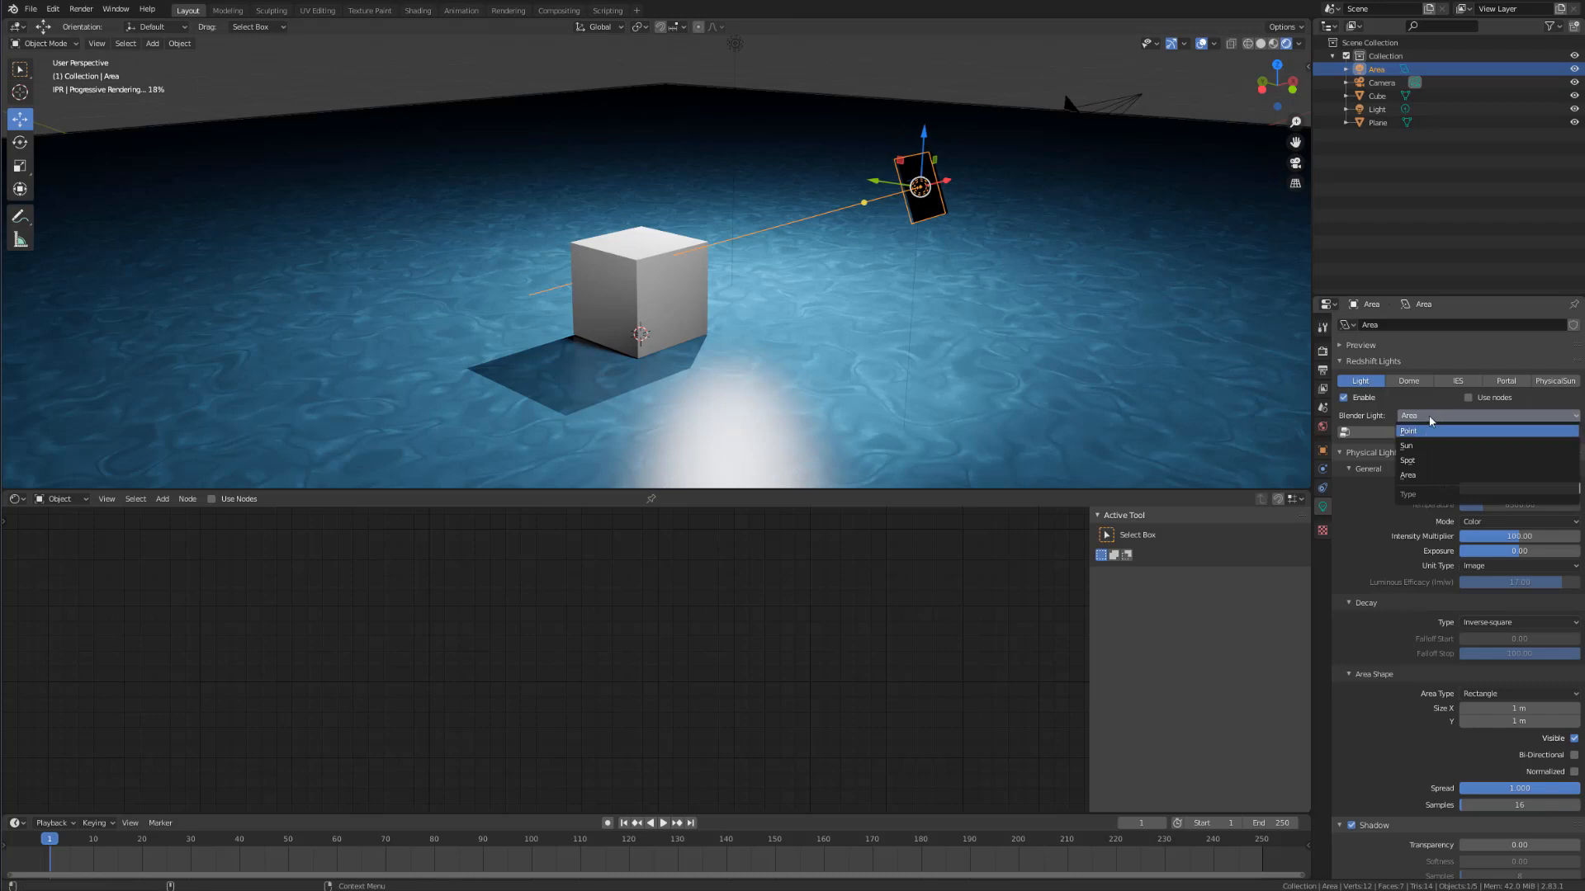
pyautogui.click(1429, 415)
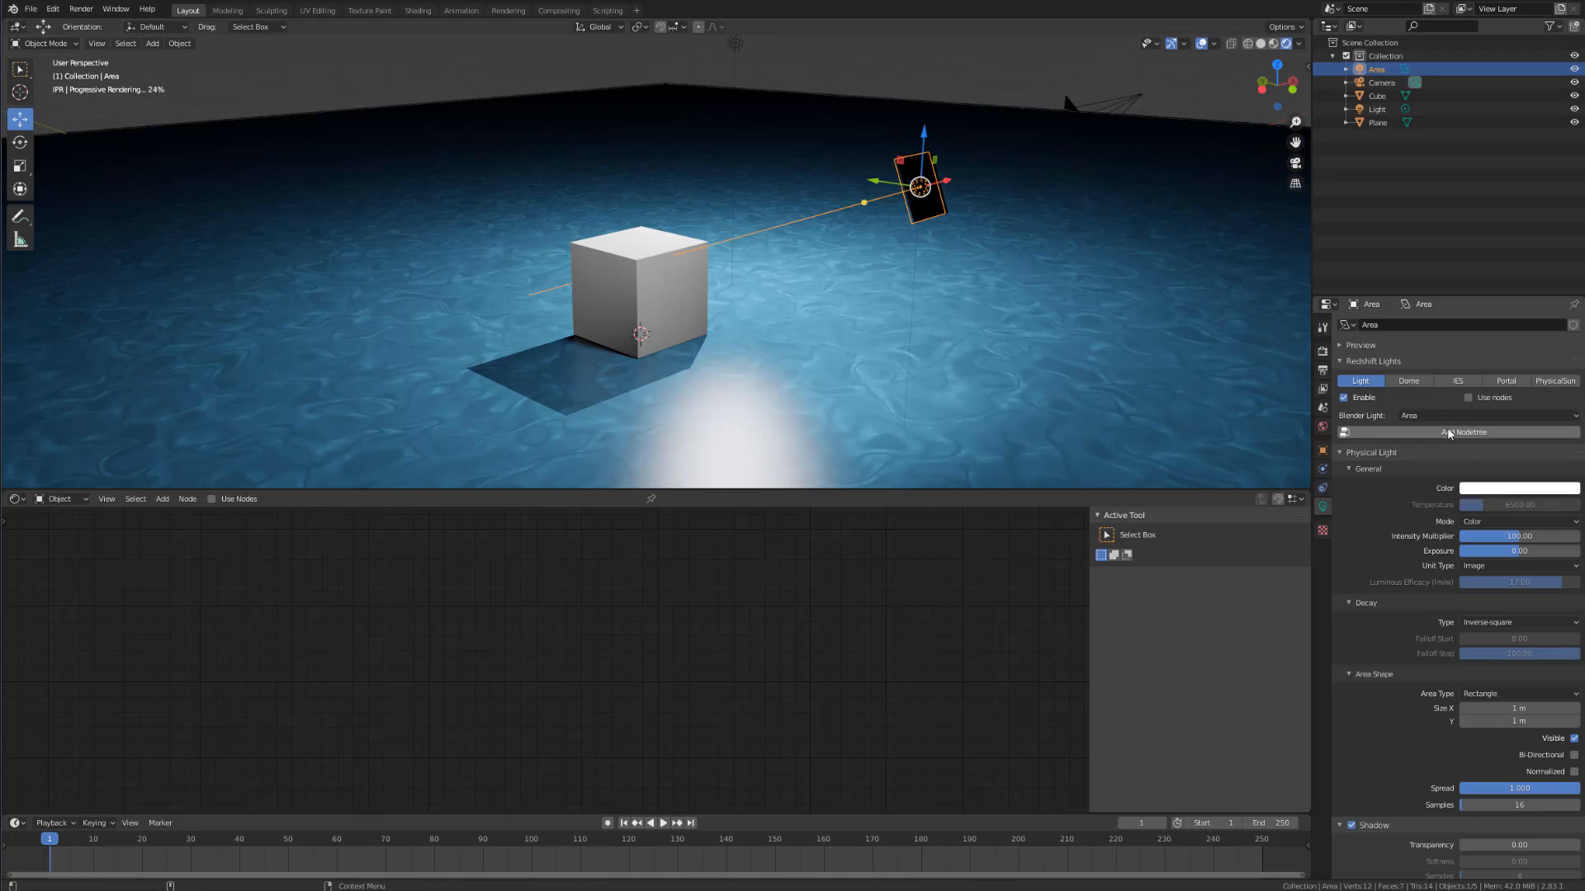
pyautogui.click(1475, 521)
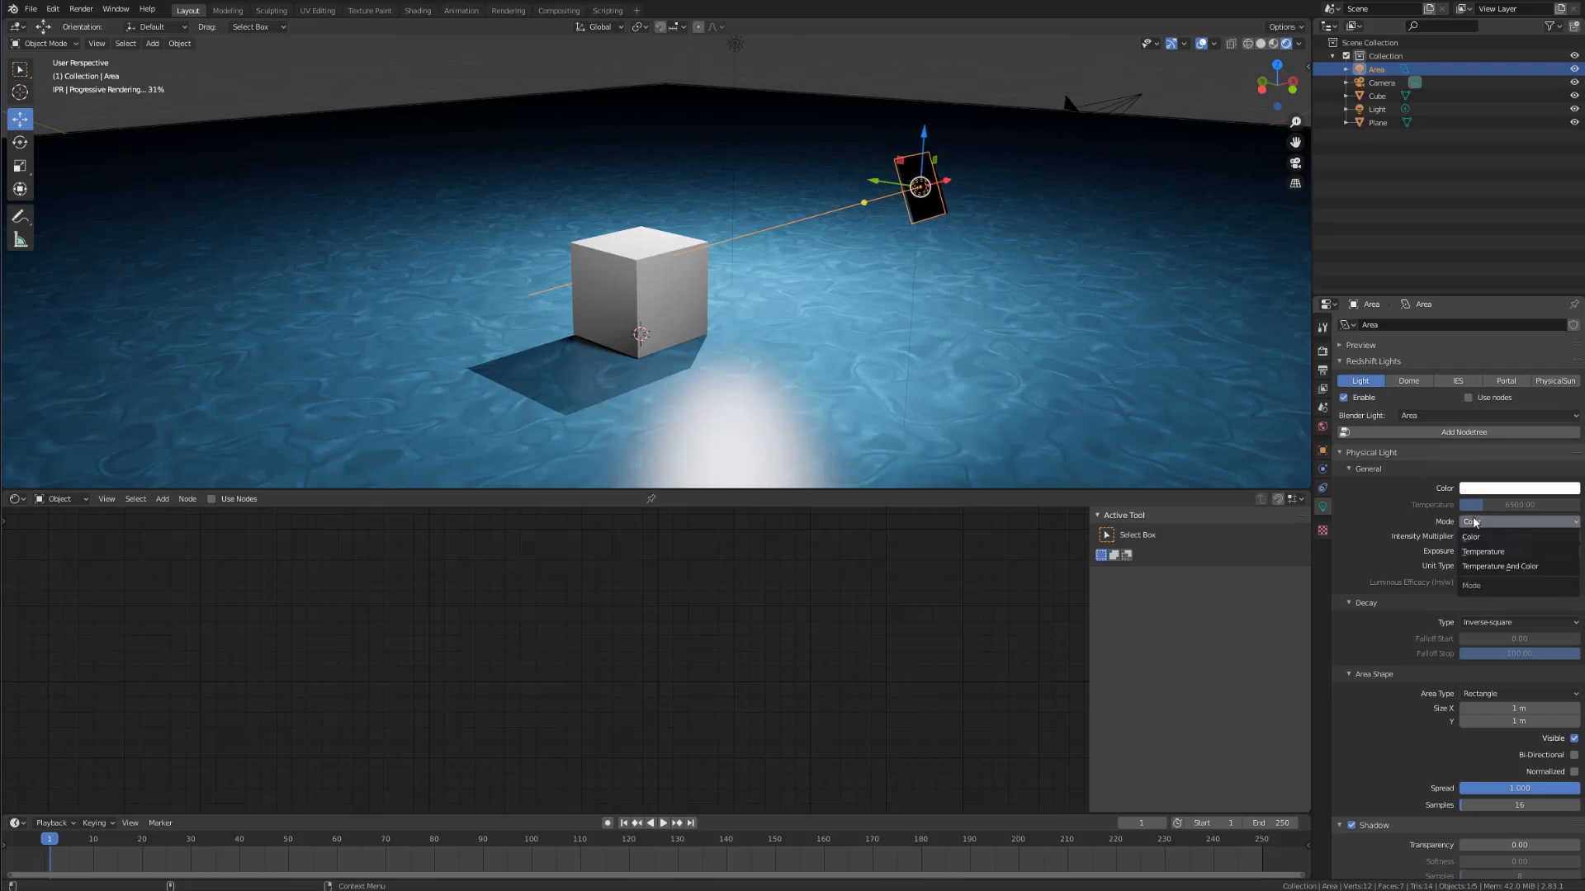
pyautogui.click(1500, 552)
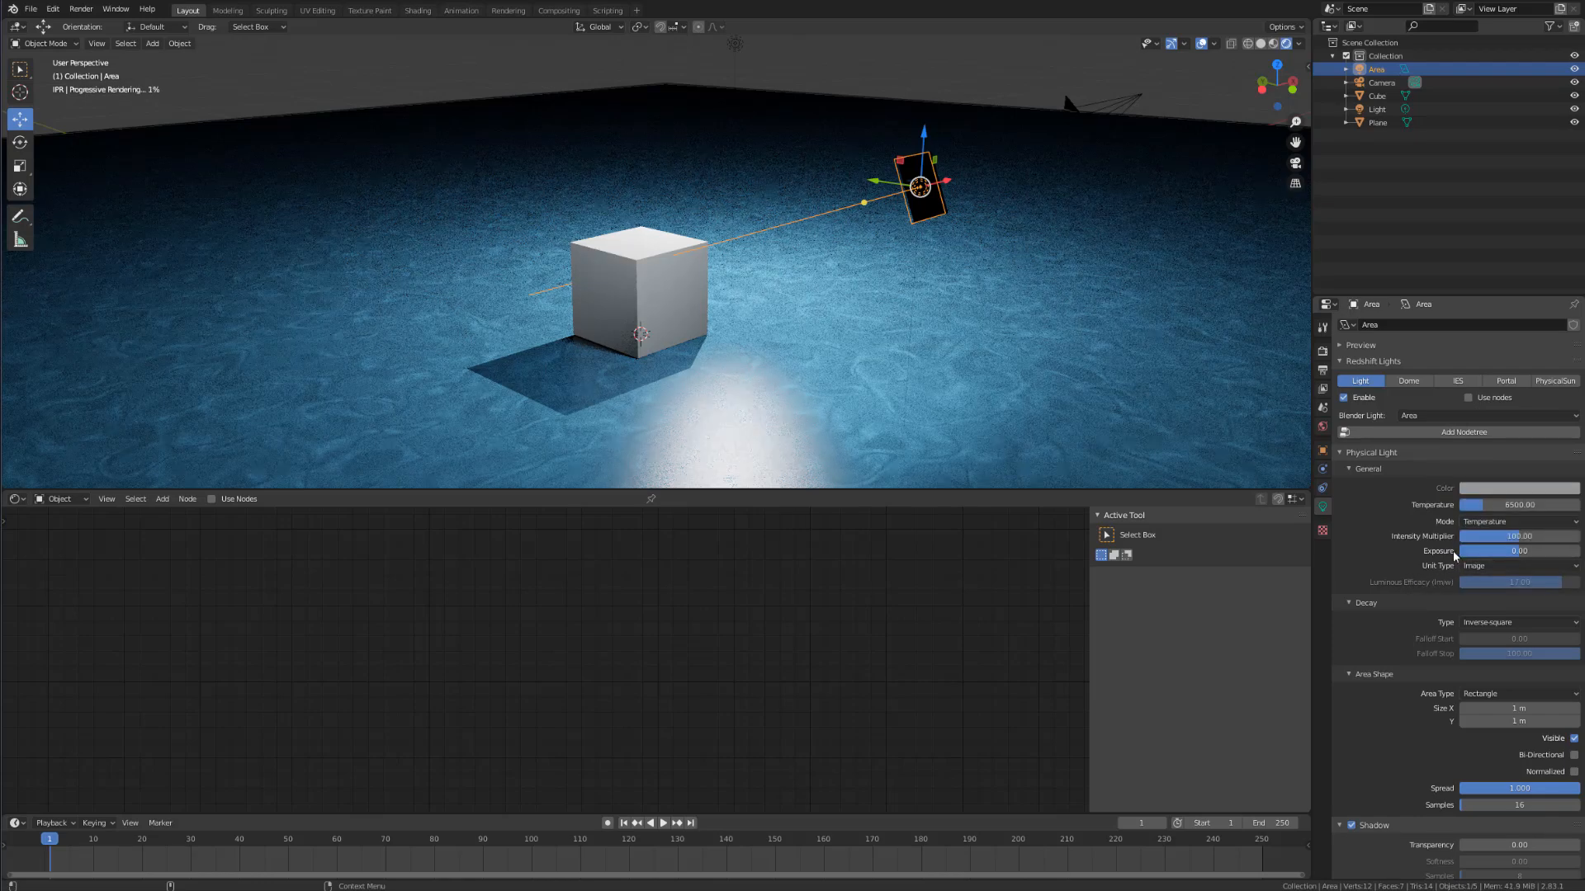
pyautogui.moveTo(1494, 505); pyautogui.dragTo(1460, 504)
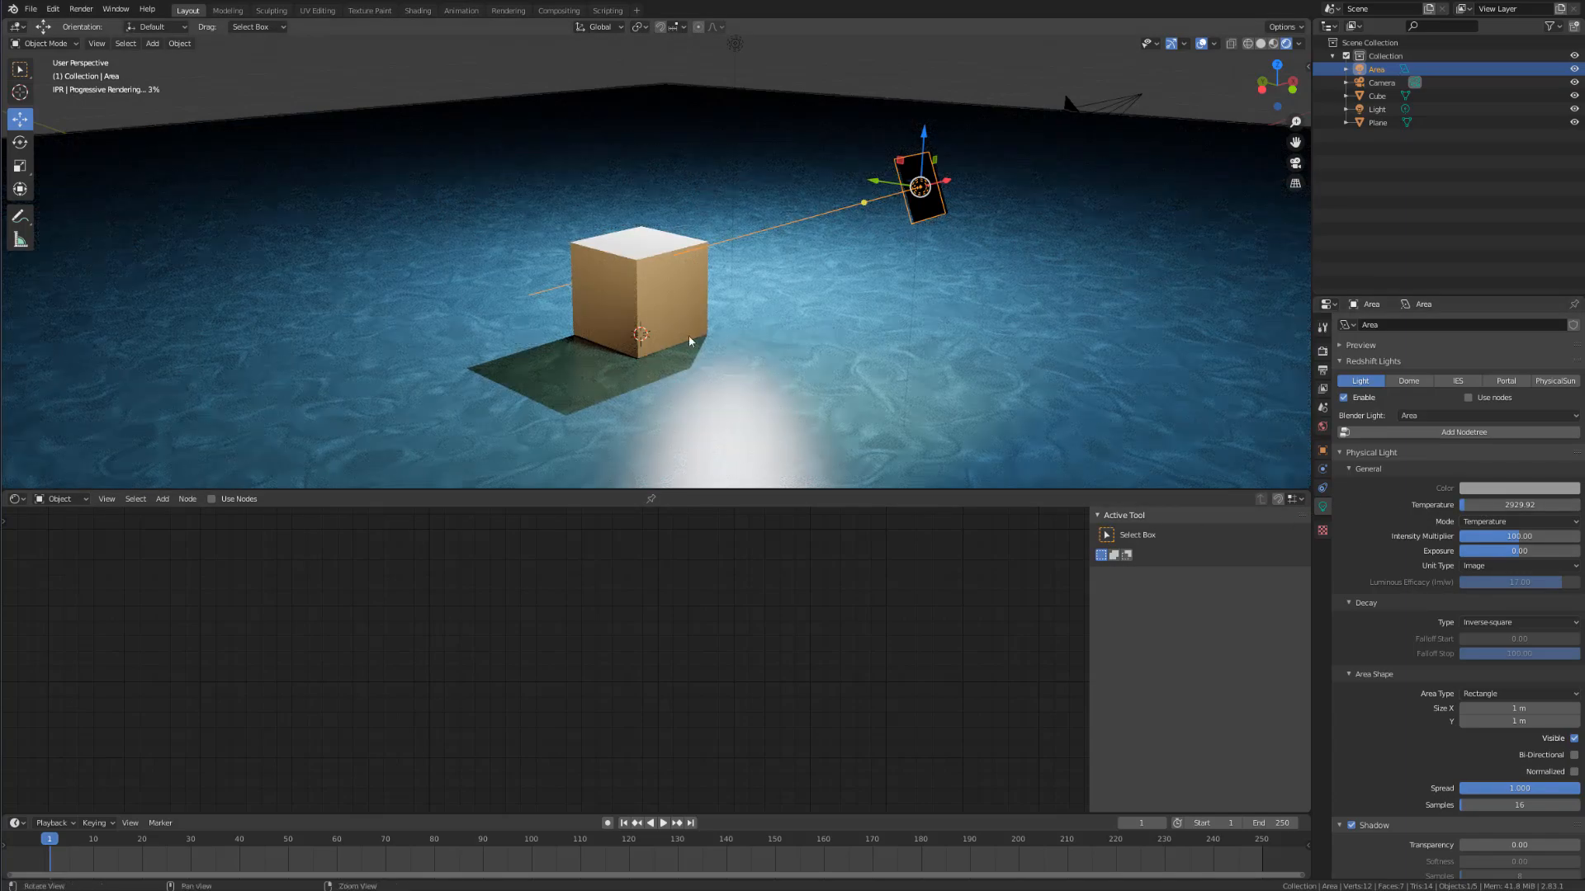
# Step: Select the point light above the cube to show its Redshift light settings
pyautogui.moveTo(689, 335); pyautogui.dragTo(729, 325, button='middle')
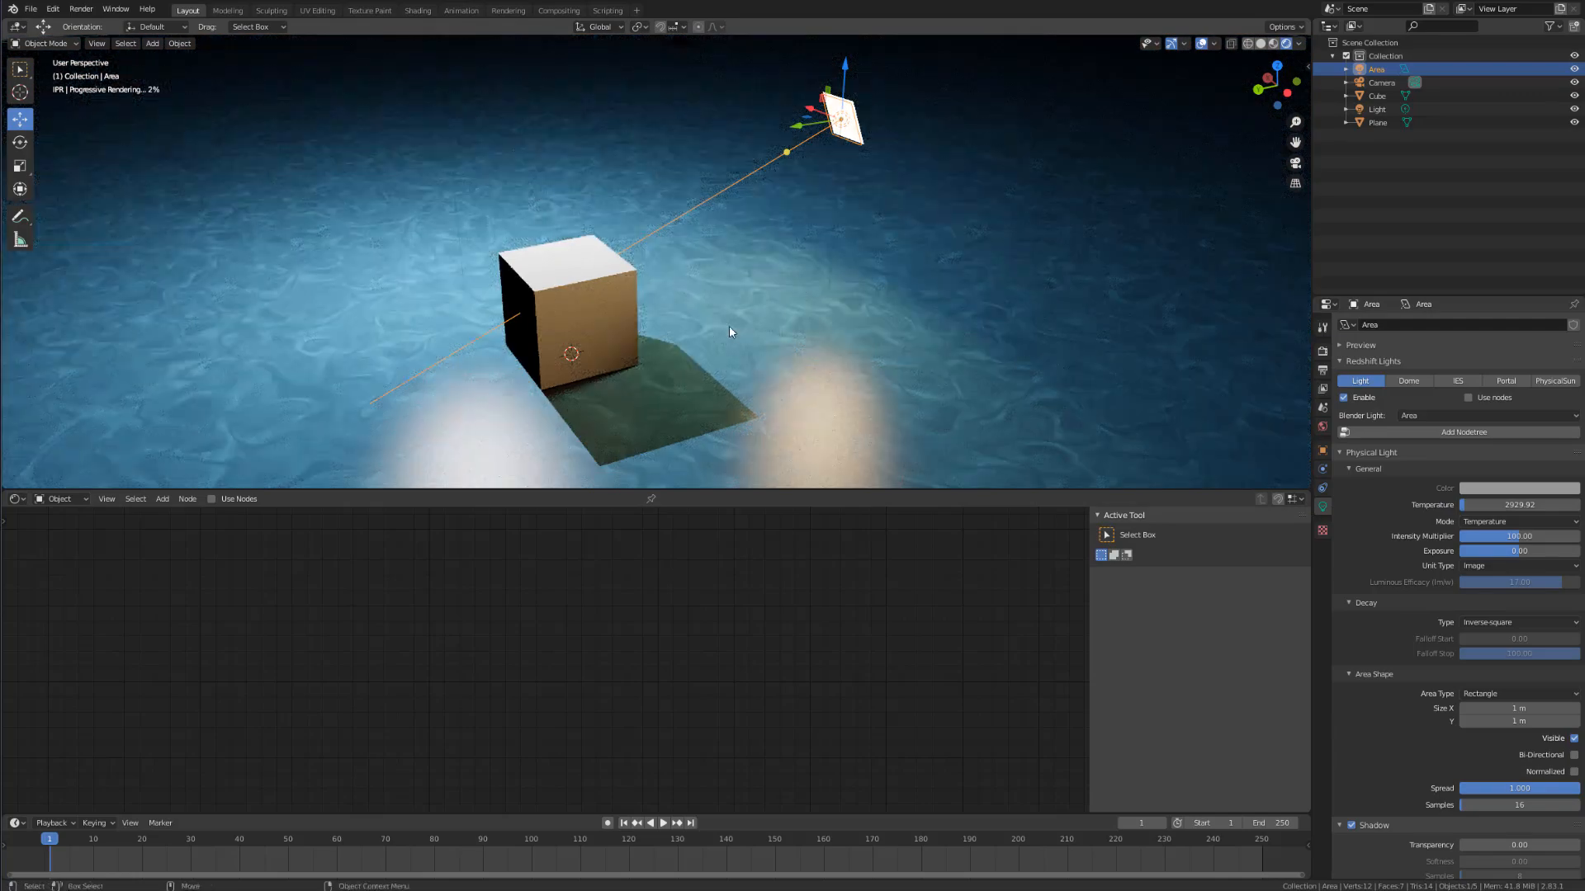
pyautogui.scroll(-3, 729, 325)
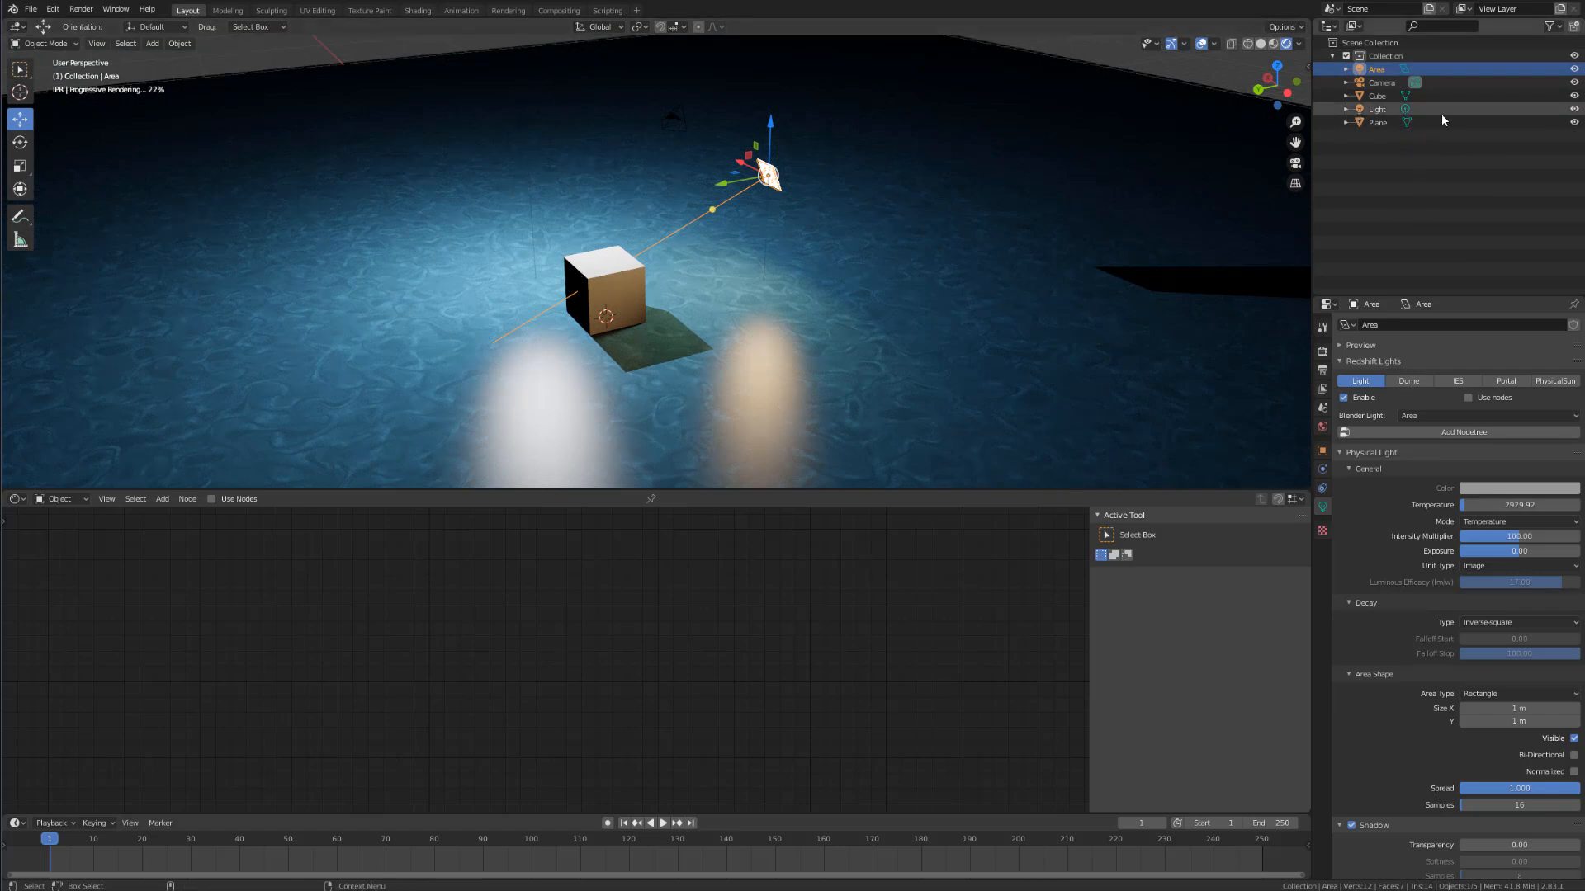
pyautogui.click(1370, 110)
pyautogui.click(525, 125)
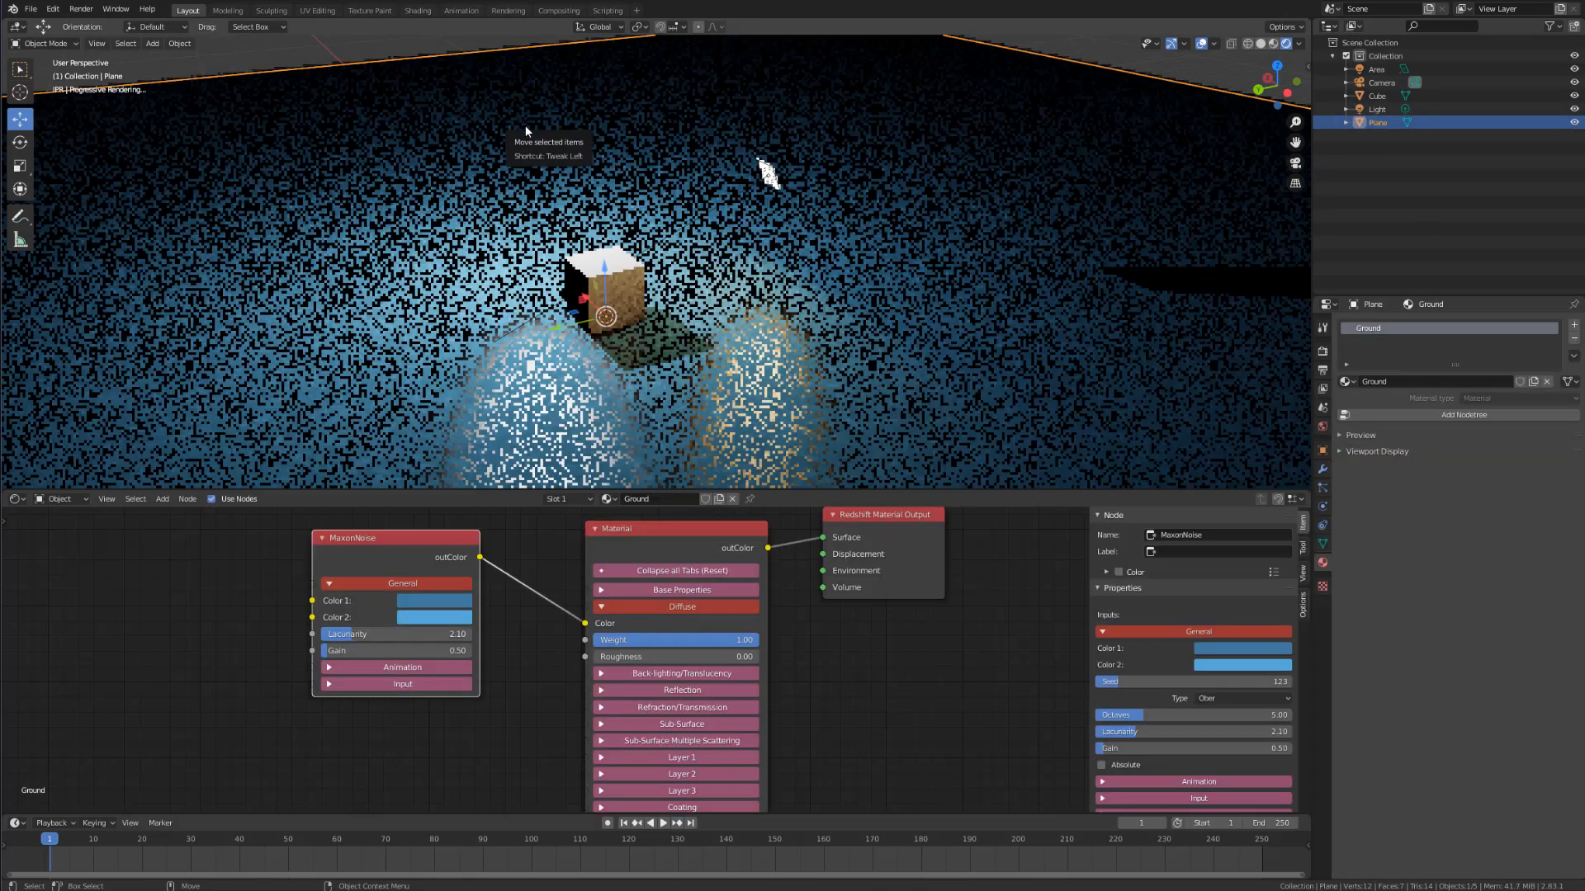
pyautogui.click(1433, 110)
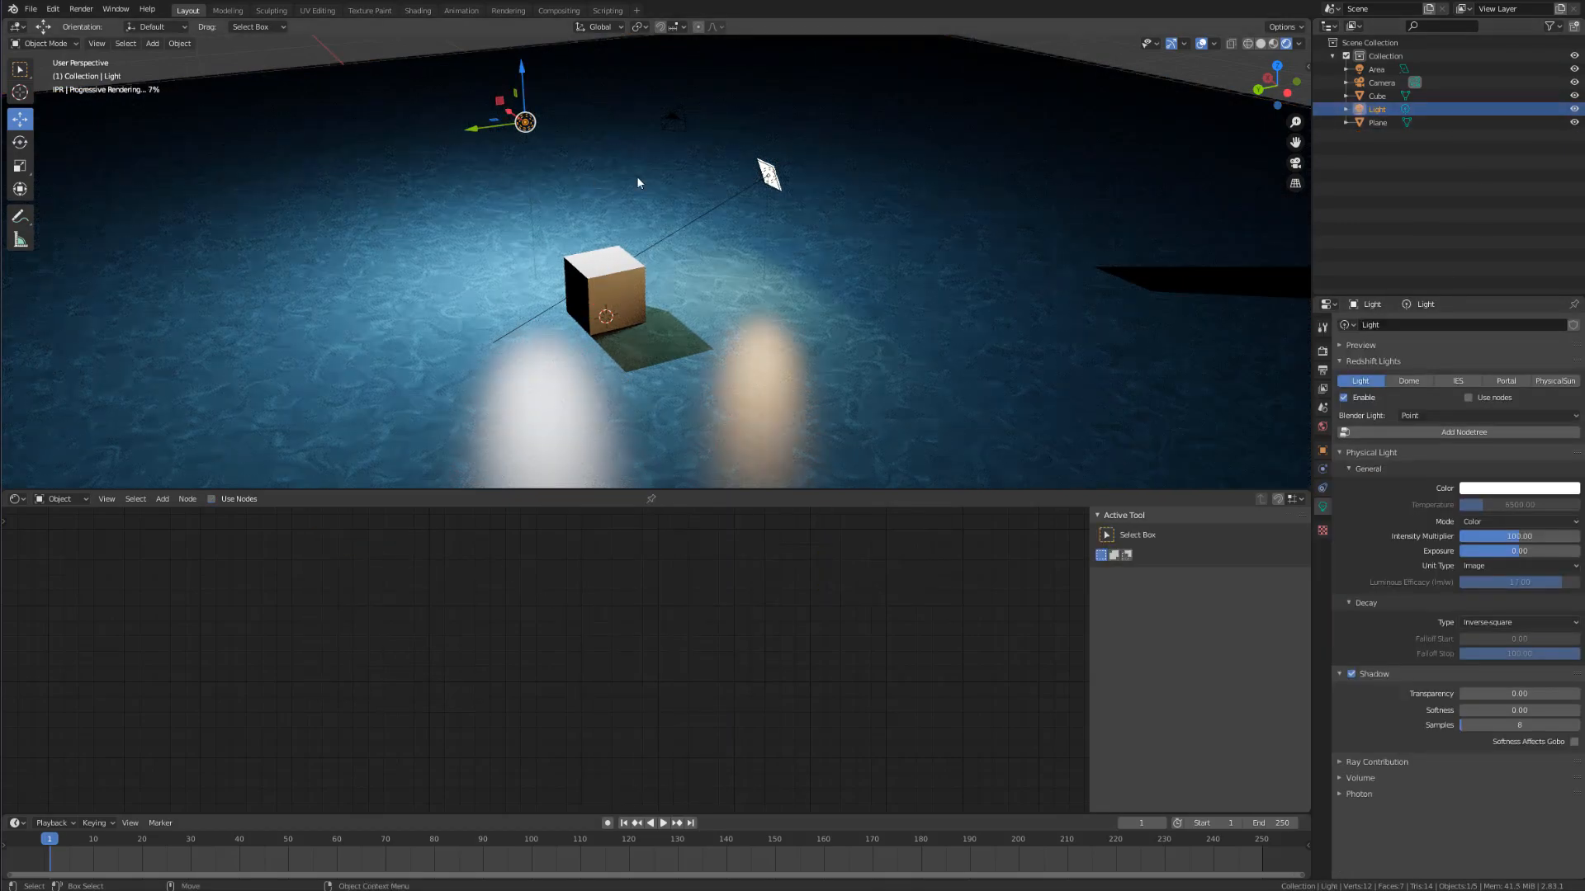
# Step: Delete the point light above the cube and select the remaining Area light
pyautogui.rightClick(1439, 97)
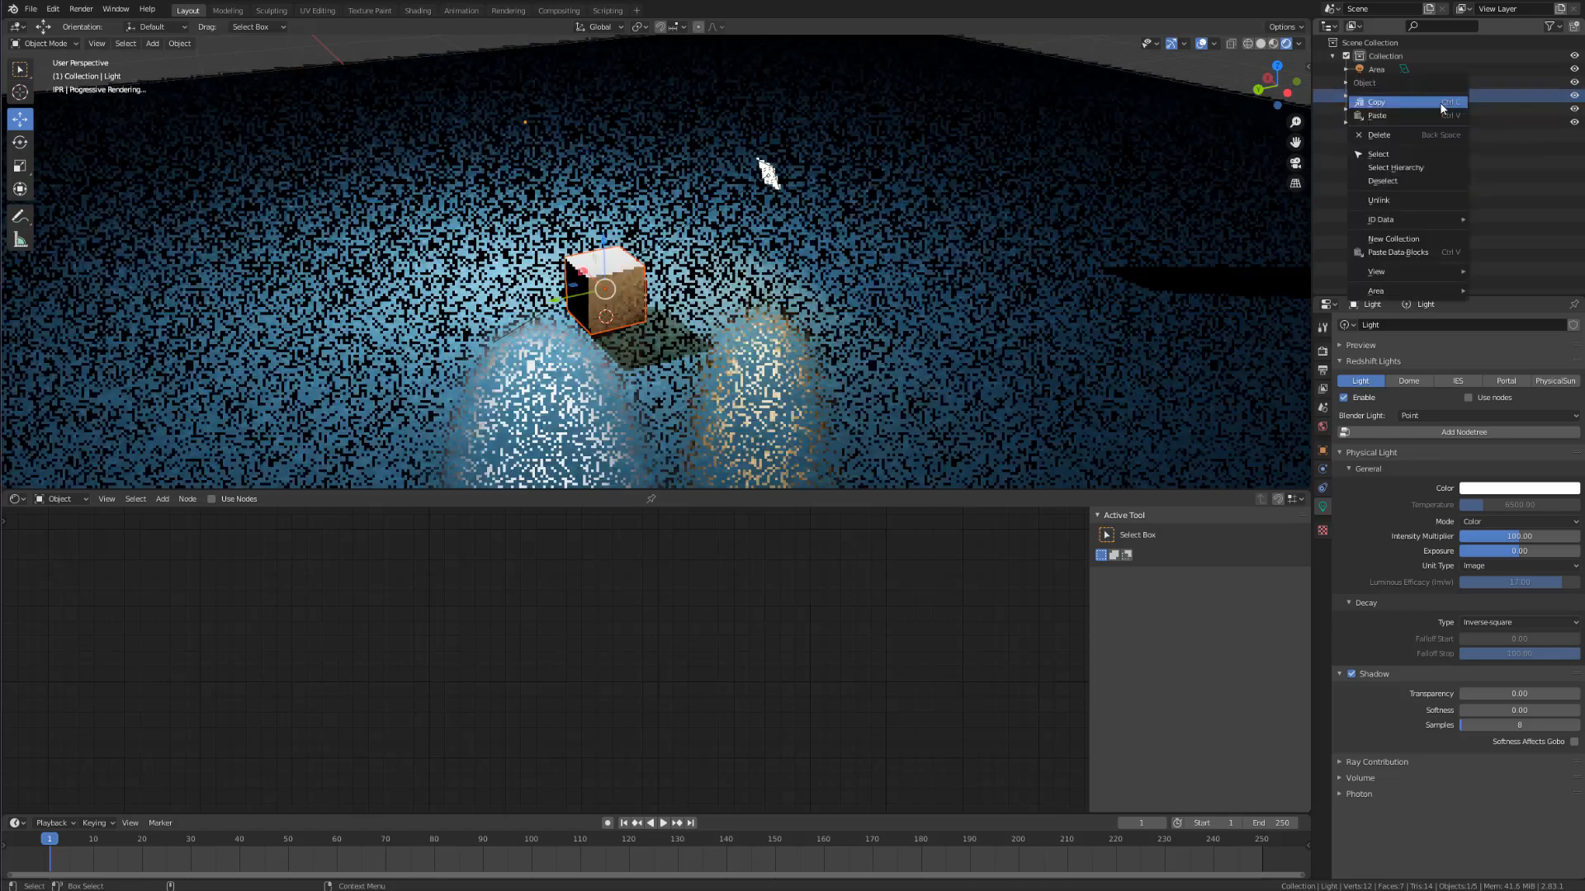
pyautogui.rightClick(1491, 106)
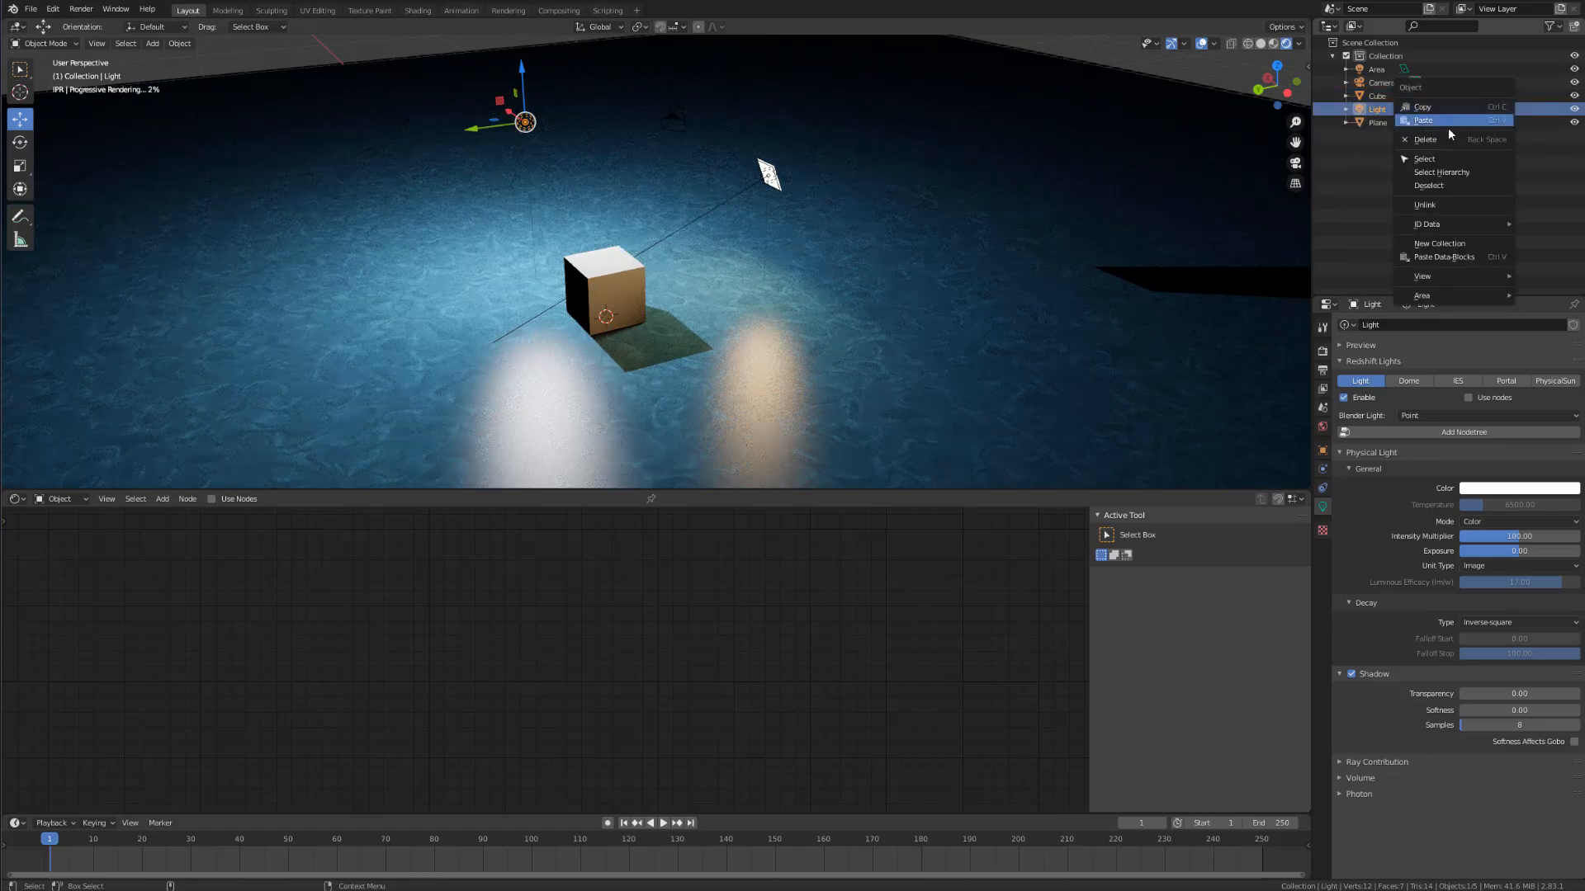
pyautogui.click(1426, 150)
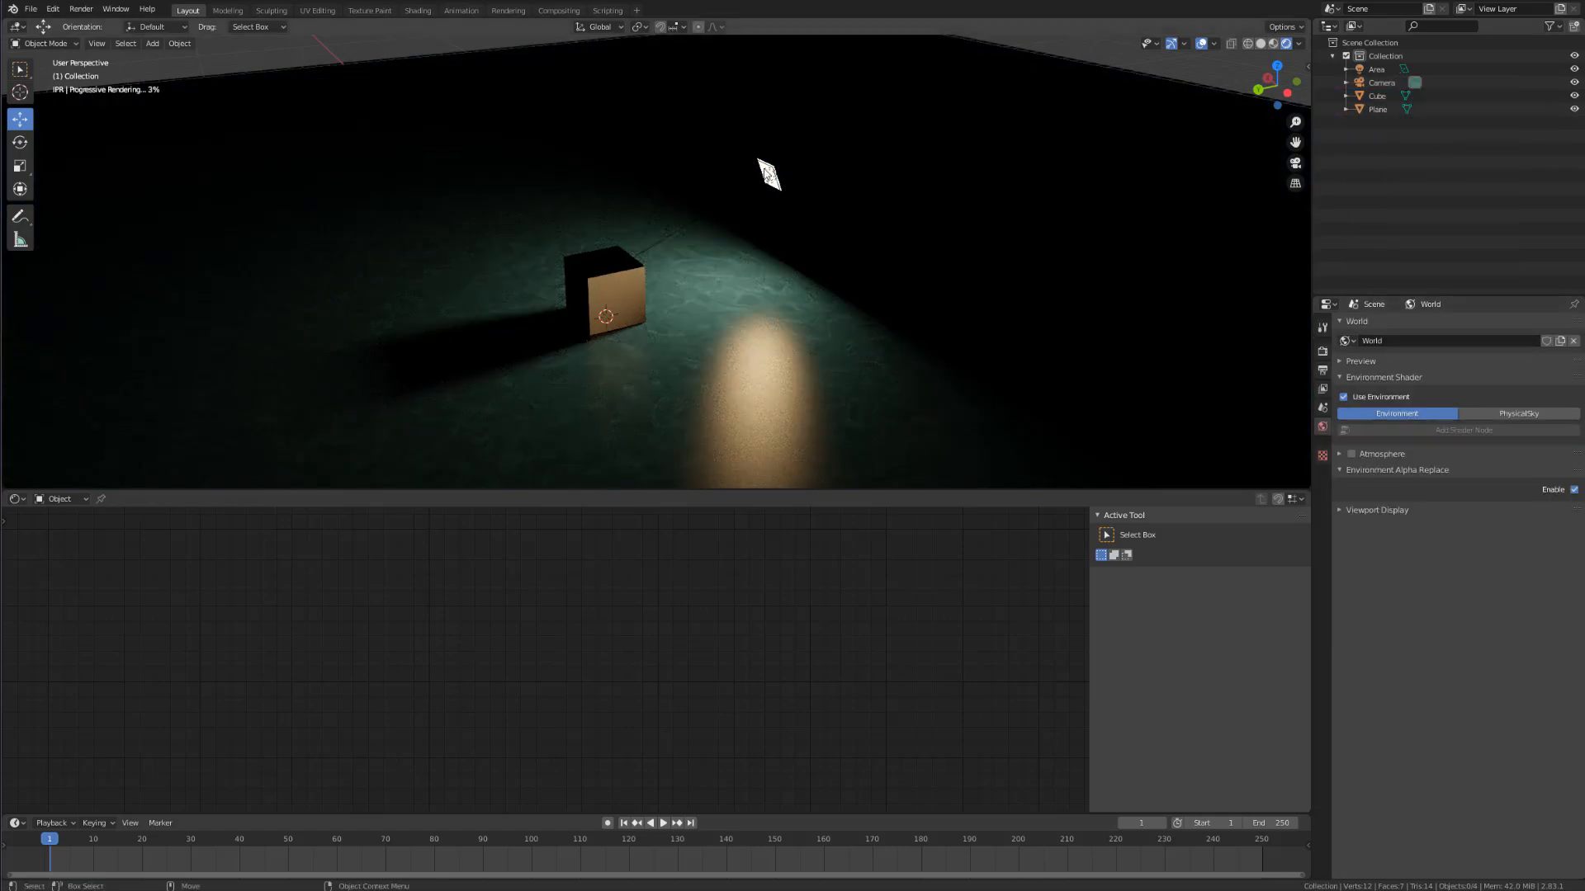
pyautogui.click(769, 174)
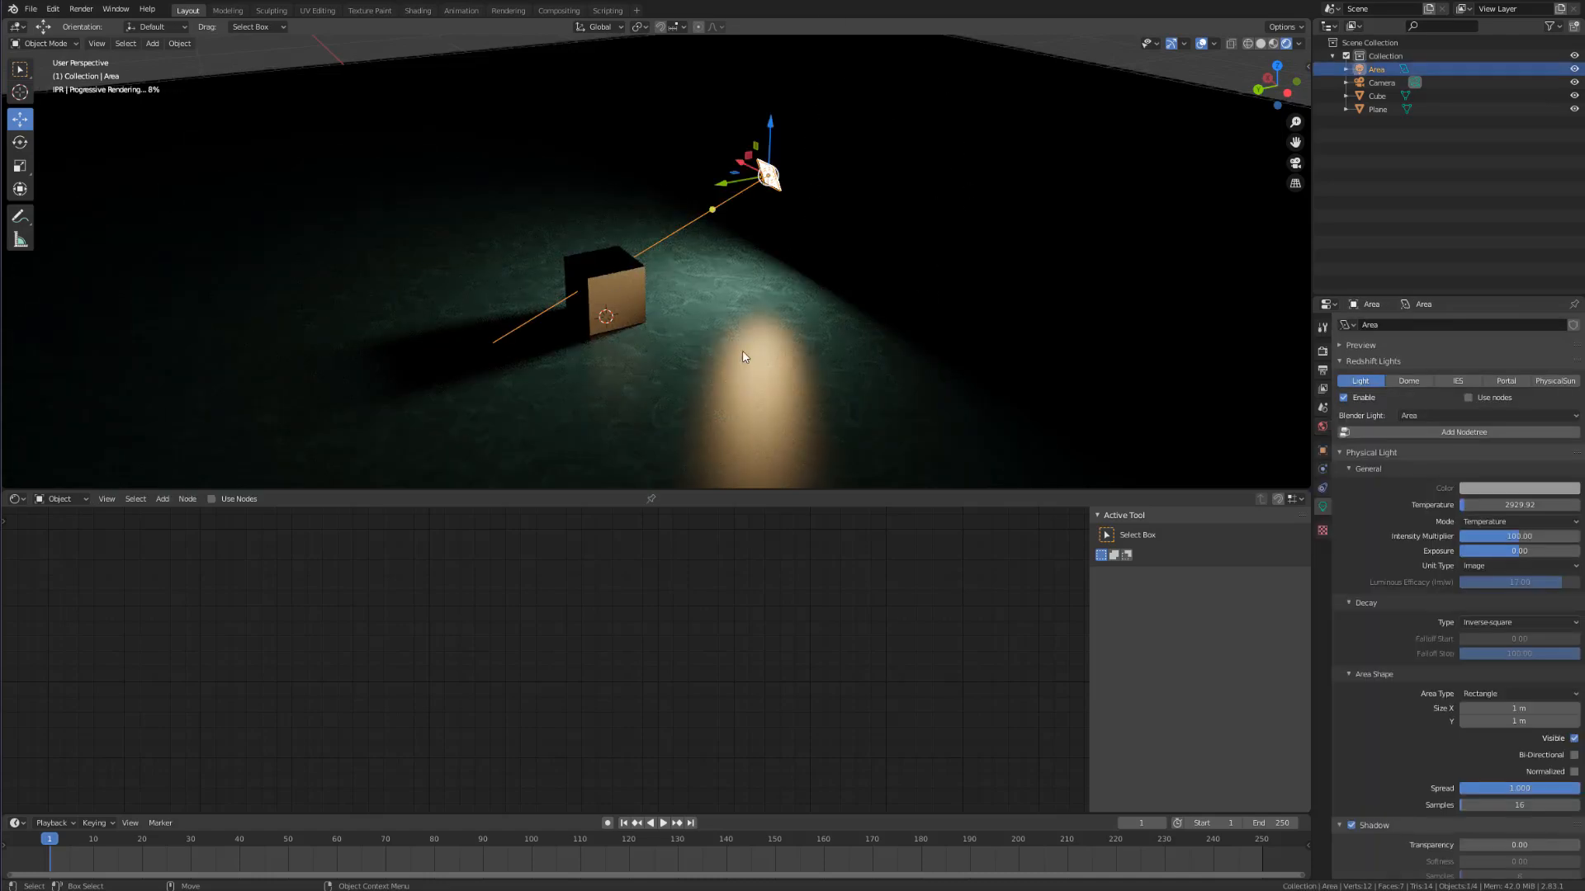
pyautogui.moveTo(708, 301)
pyautogui.mouseDown(button='middle')
pyautogui.moveTo(738, 300)
pyautogui.moveTo(644, 280)
pyautogui.moveTo(716, 289)
pyautogui.mouseUp(button='middle')
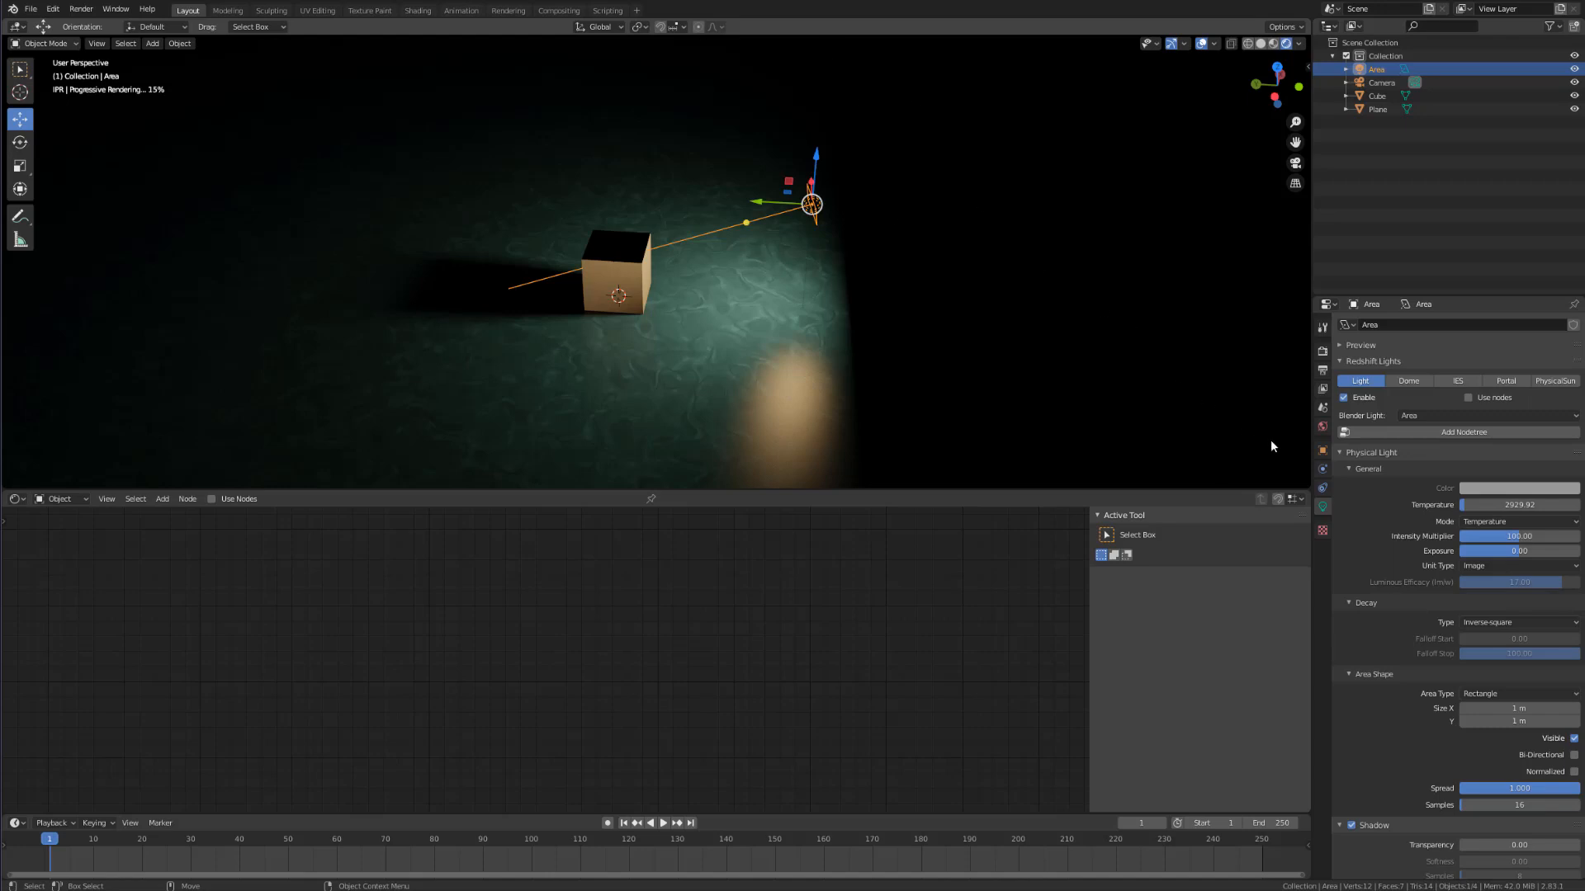
# Step: Set the sample filter size to 3 in the Sample Filtering section of the Redshift render output settings
pyautogui.click(1322, 372)
pyautogui.click(1322, 352)
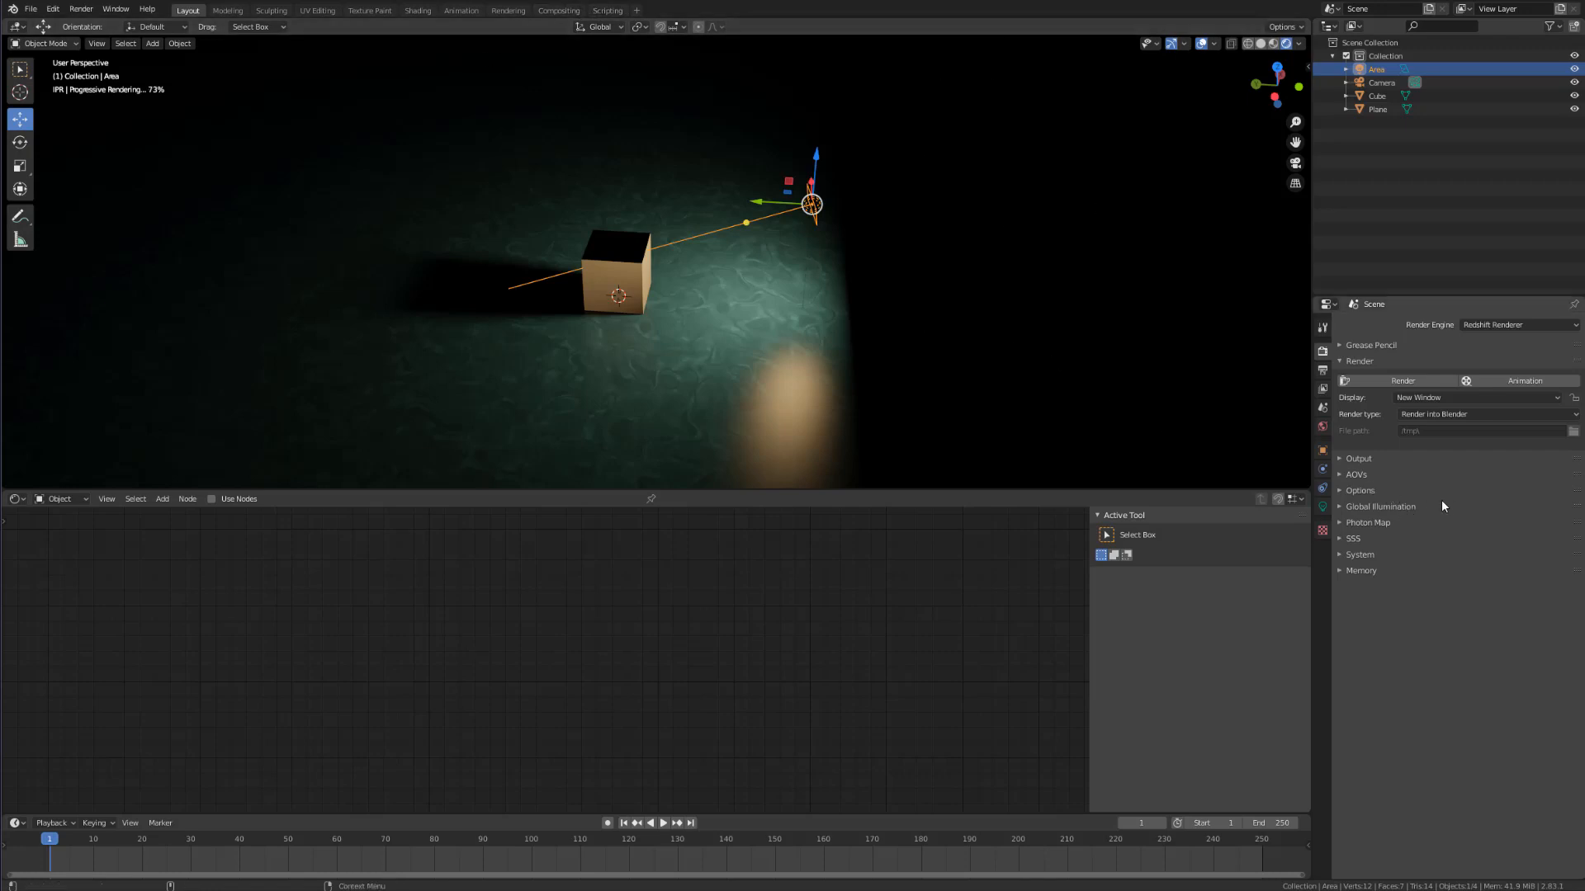
pyautogui.click(1360, 459)
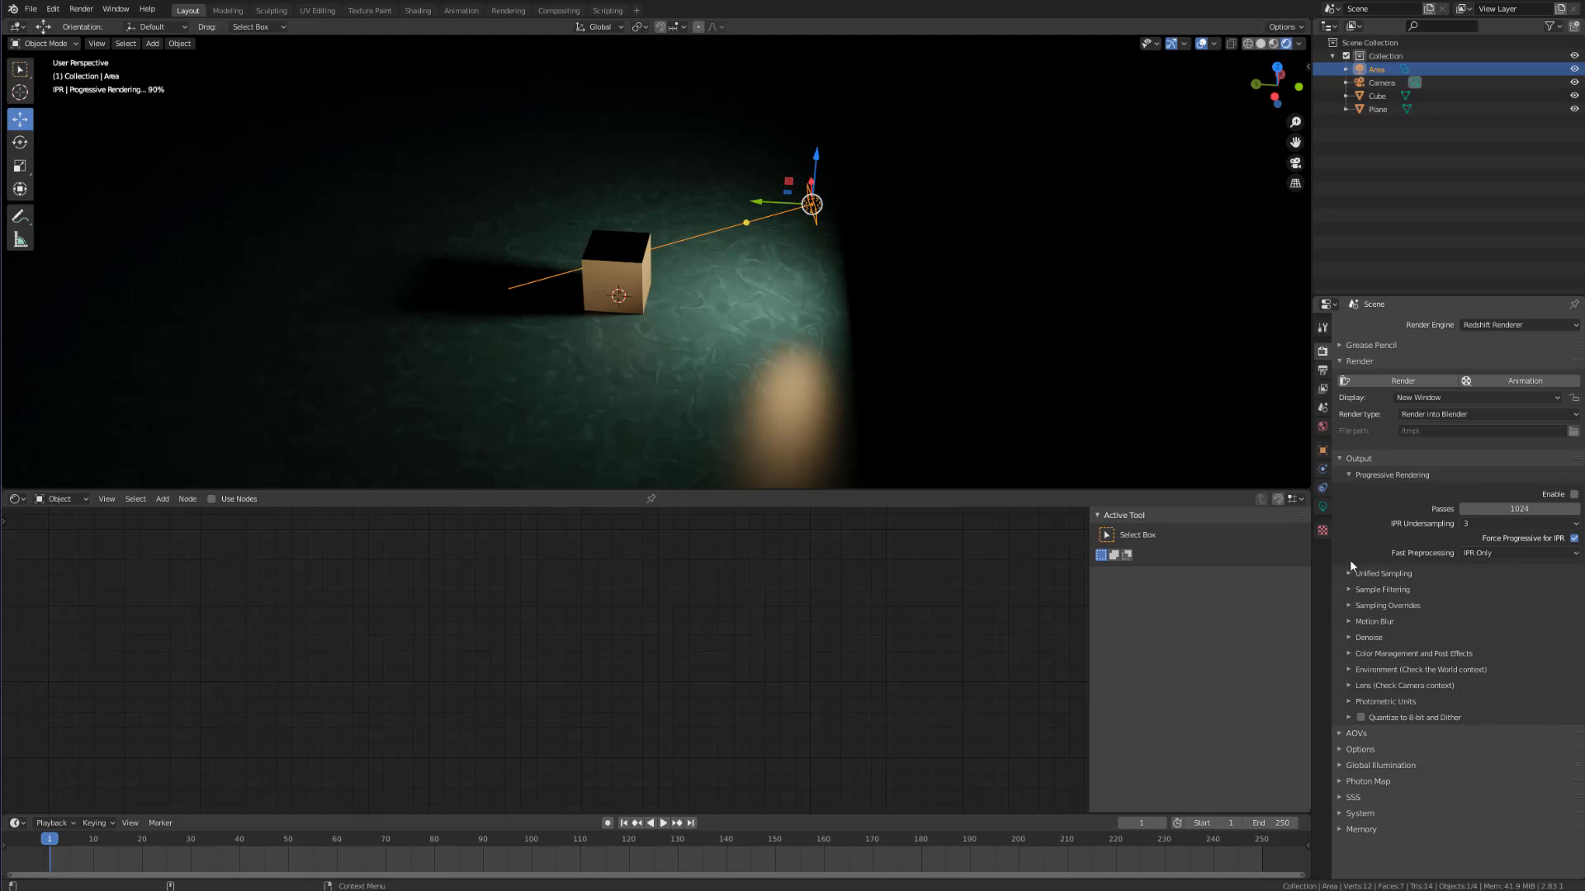
pyautogui.click(1380, 591)
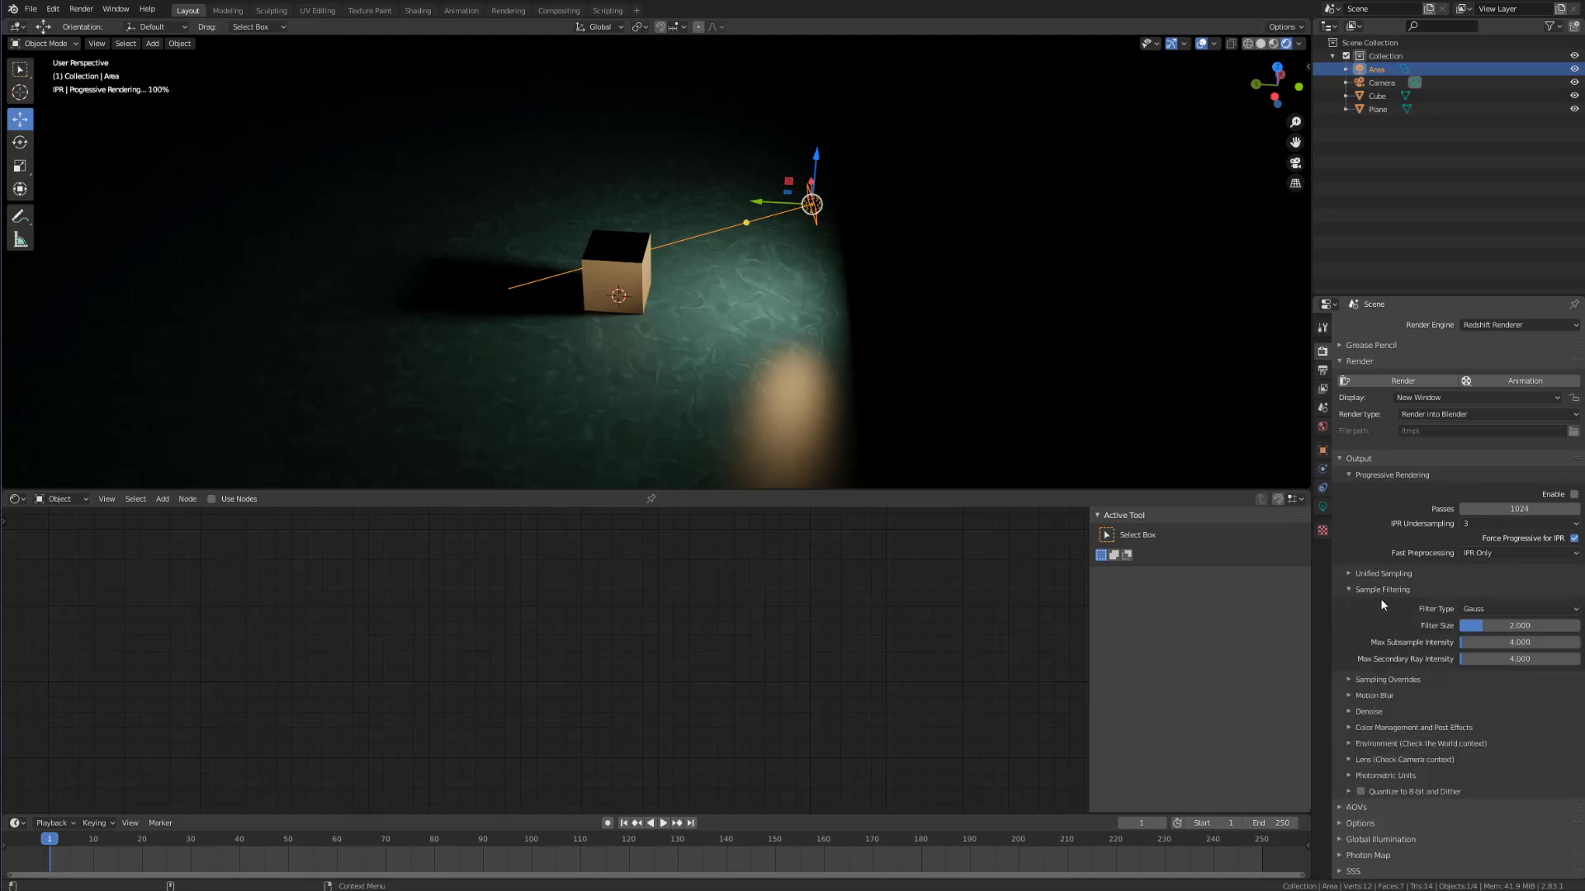
pyautogui.click(1508, 625)
pyautogui.write('3')
pyautogui.press('Return')
pyautogui.click(1385, 589)
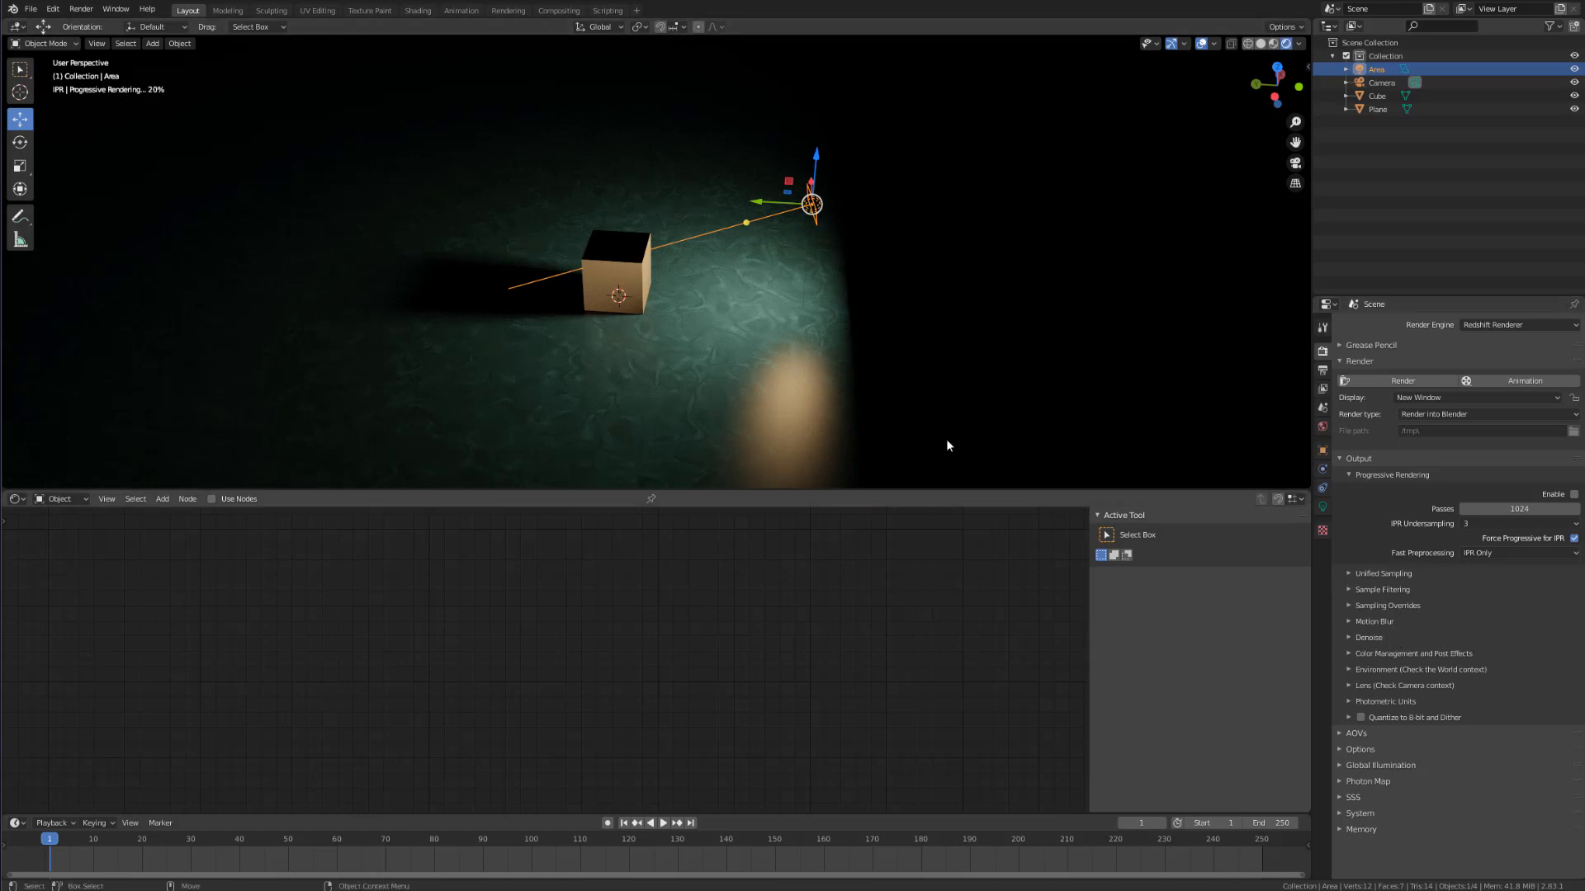
# Step: Check the Denoise options and set both the primary and secondary global illumination engines to Brute Force
pyautogui.click(1369, 638)
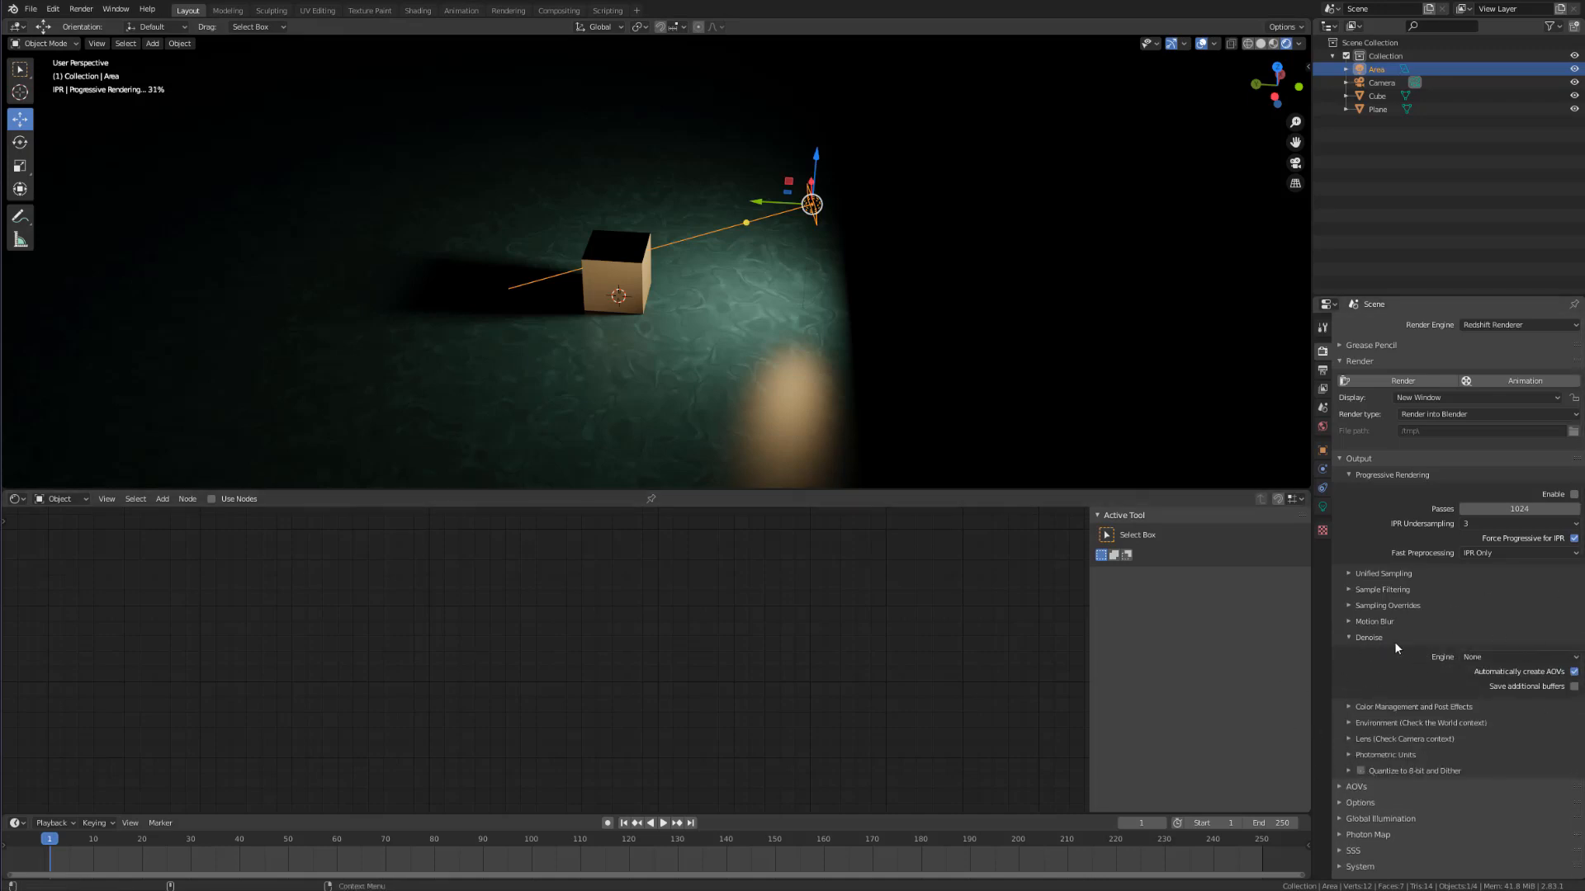
pyautogui.click(1367, 638)
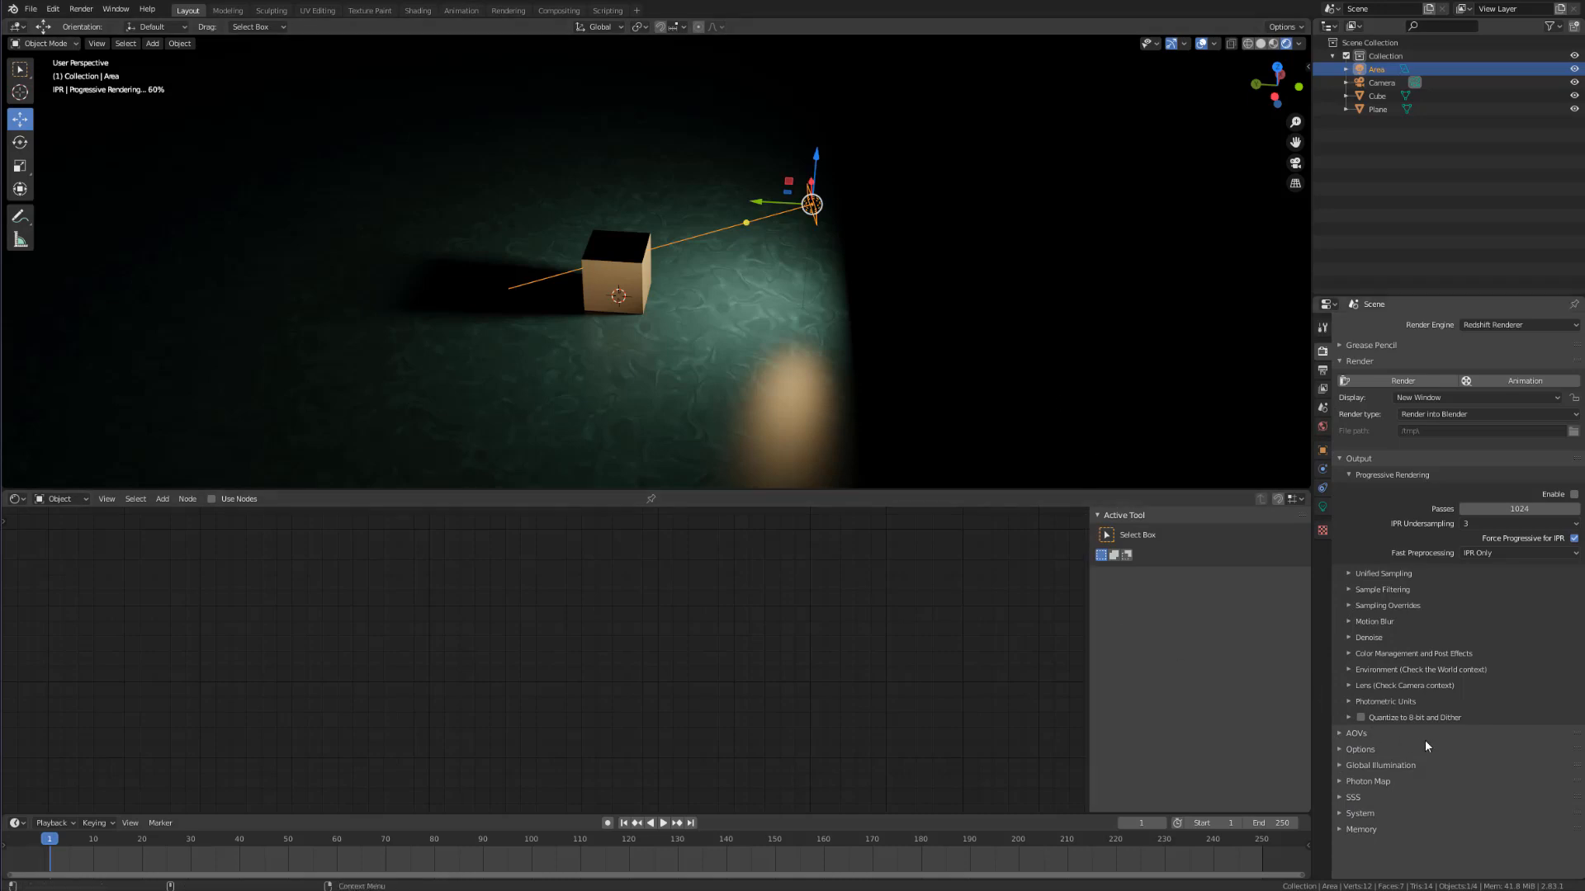
pyautogui.click(1367, 765)
pyautogui.scroll(-2, 1352, 799)
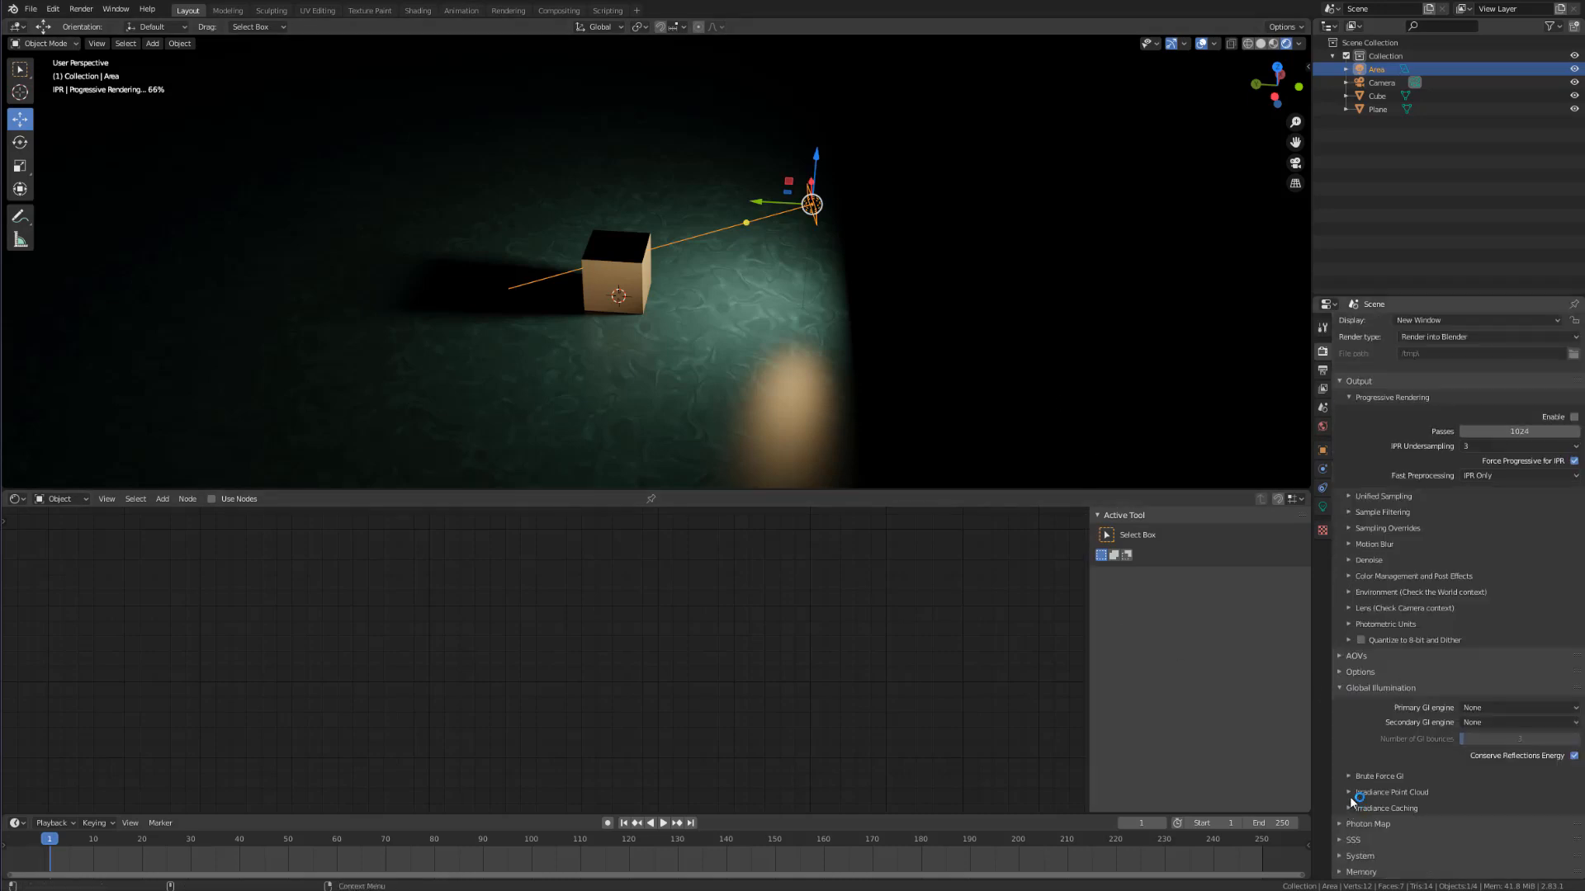
pyautogui.click(1499, 707)
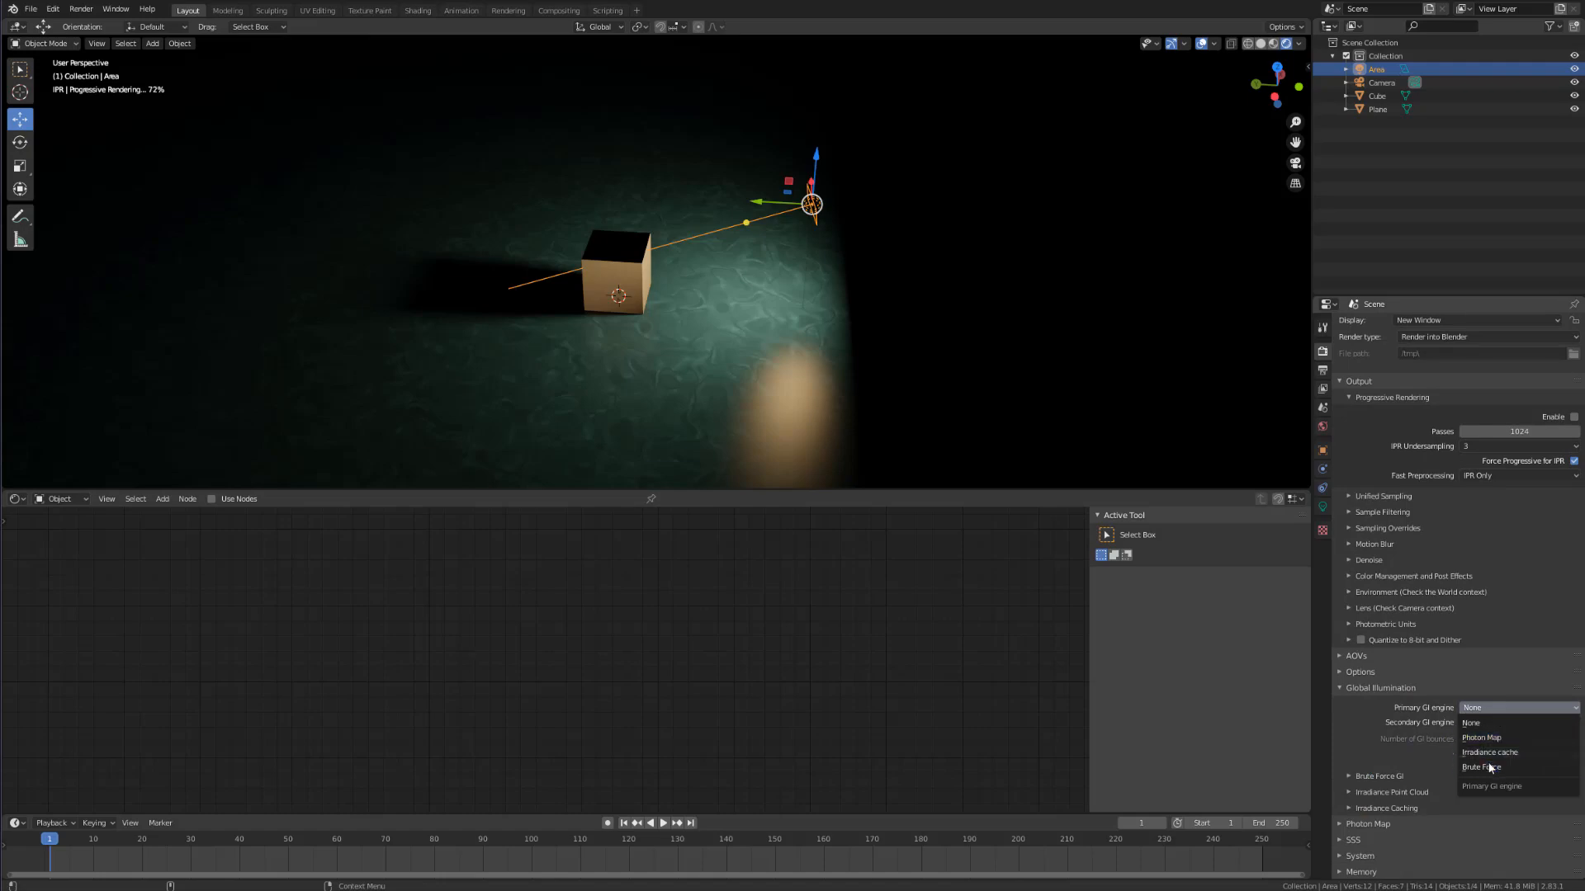
pyautogui.click(1491, 768)
pyautogui.click(1478, 723)
pyautogui.click(1494, 781)
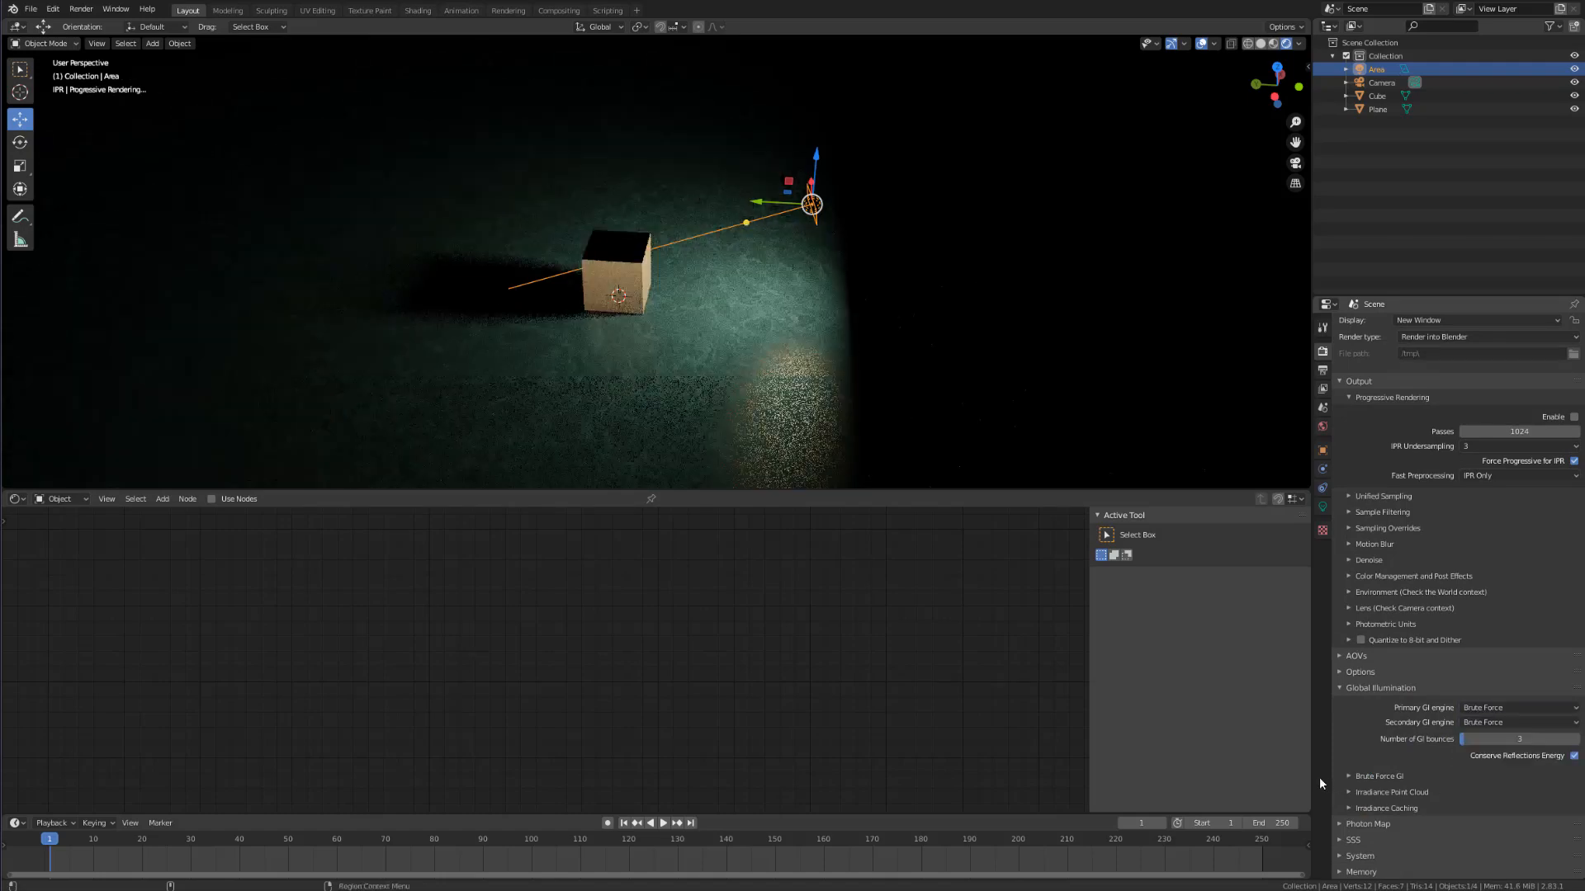
pyautogui.click(1387, 694)
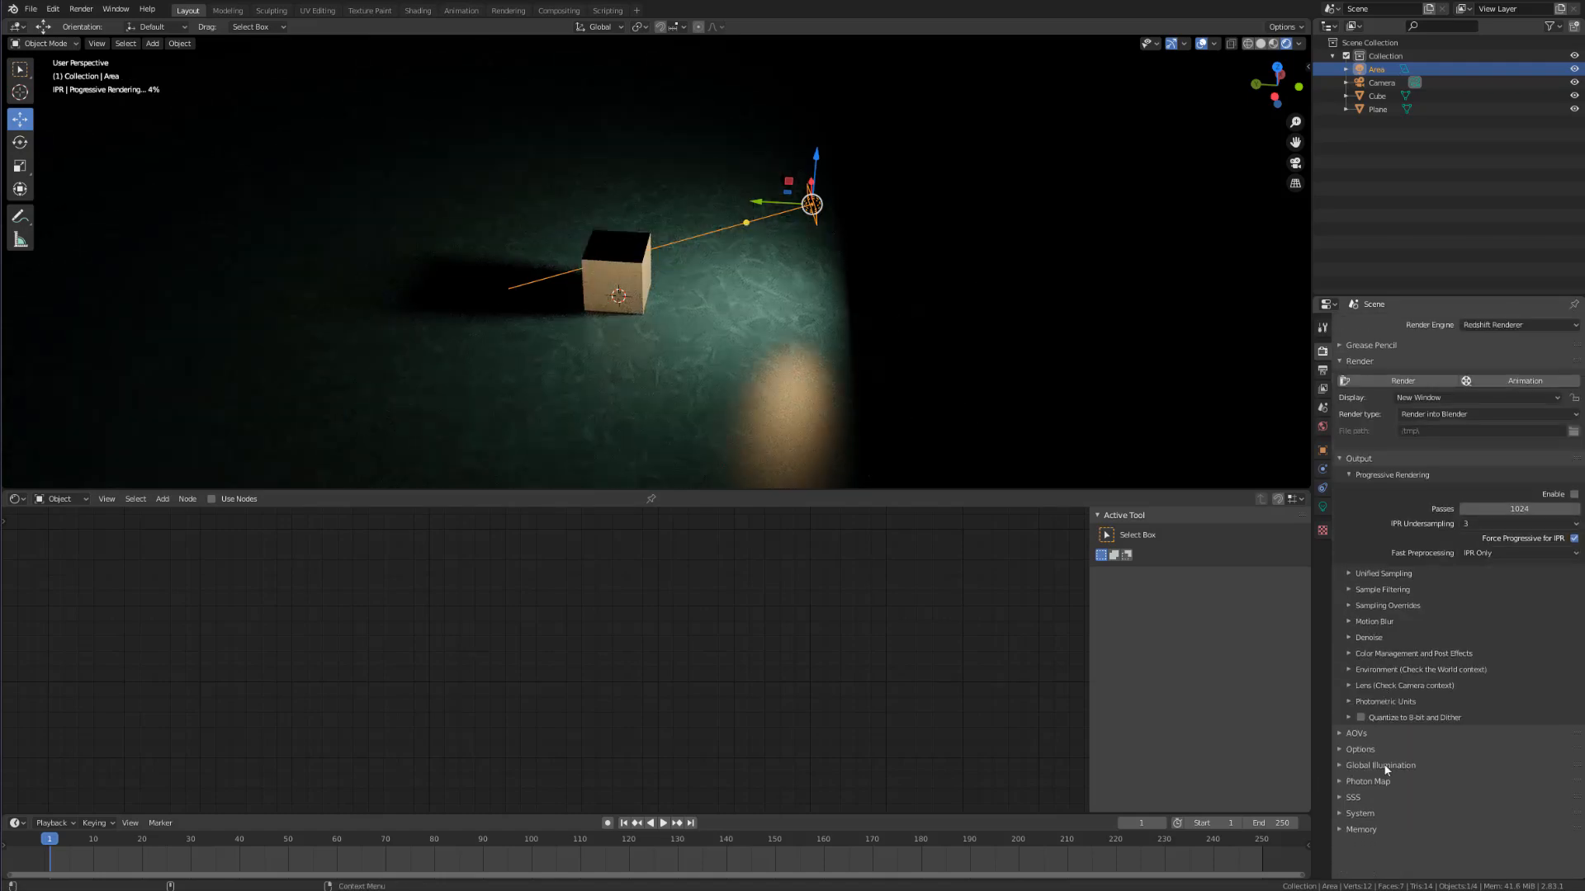
# Step: Enable Automatic Sampling in the experimental options of the Redshift system render settings
pyautogui.click(1360, 814)
pyautogui.scroll(-5, 1352, 743)
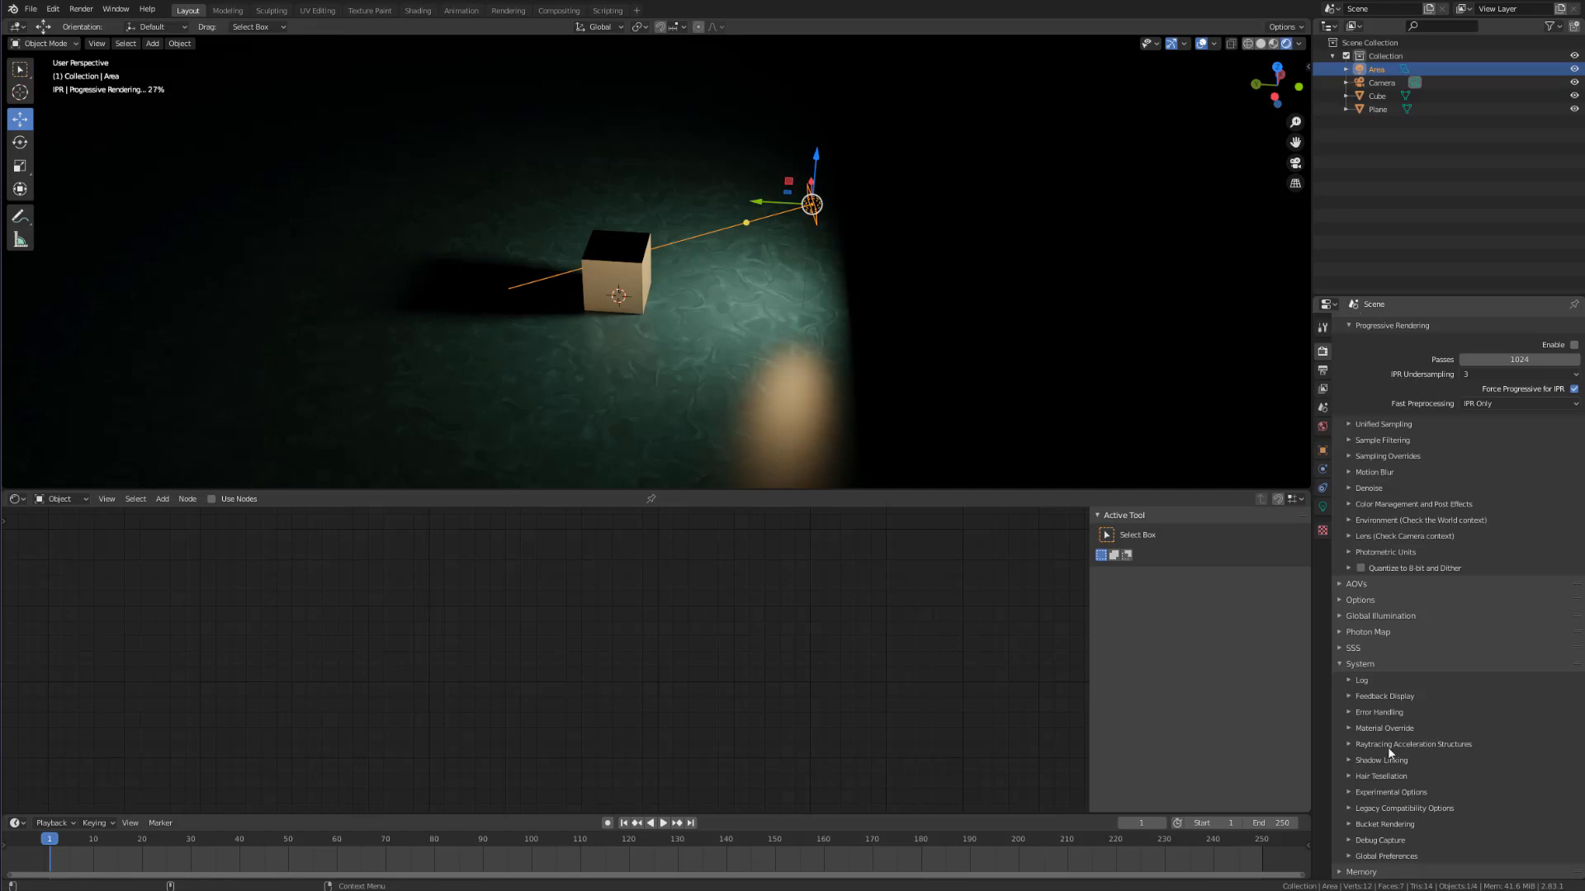
pyautogui.click(1404, 794)
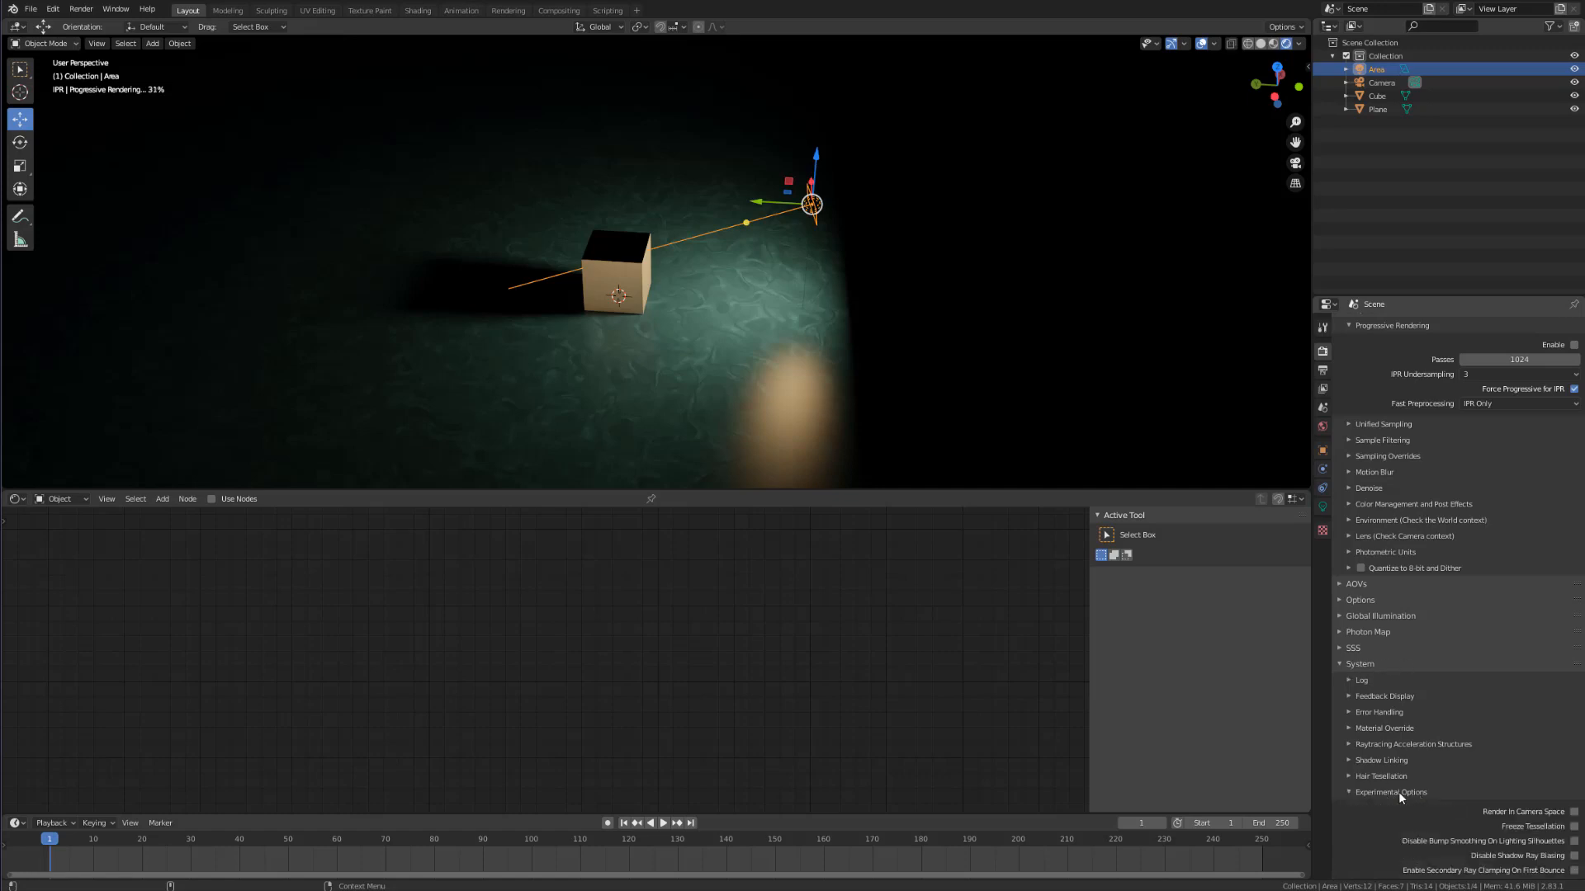
pyautogui.scroll(-4, 1365, 825)
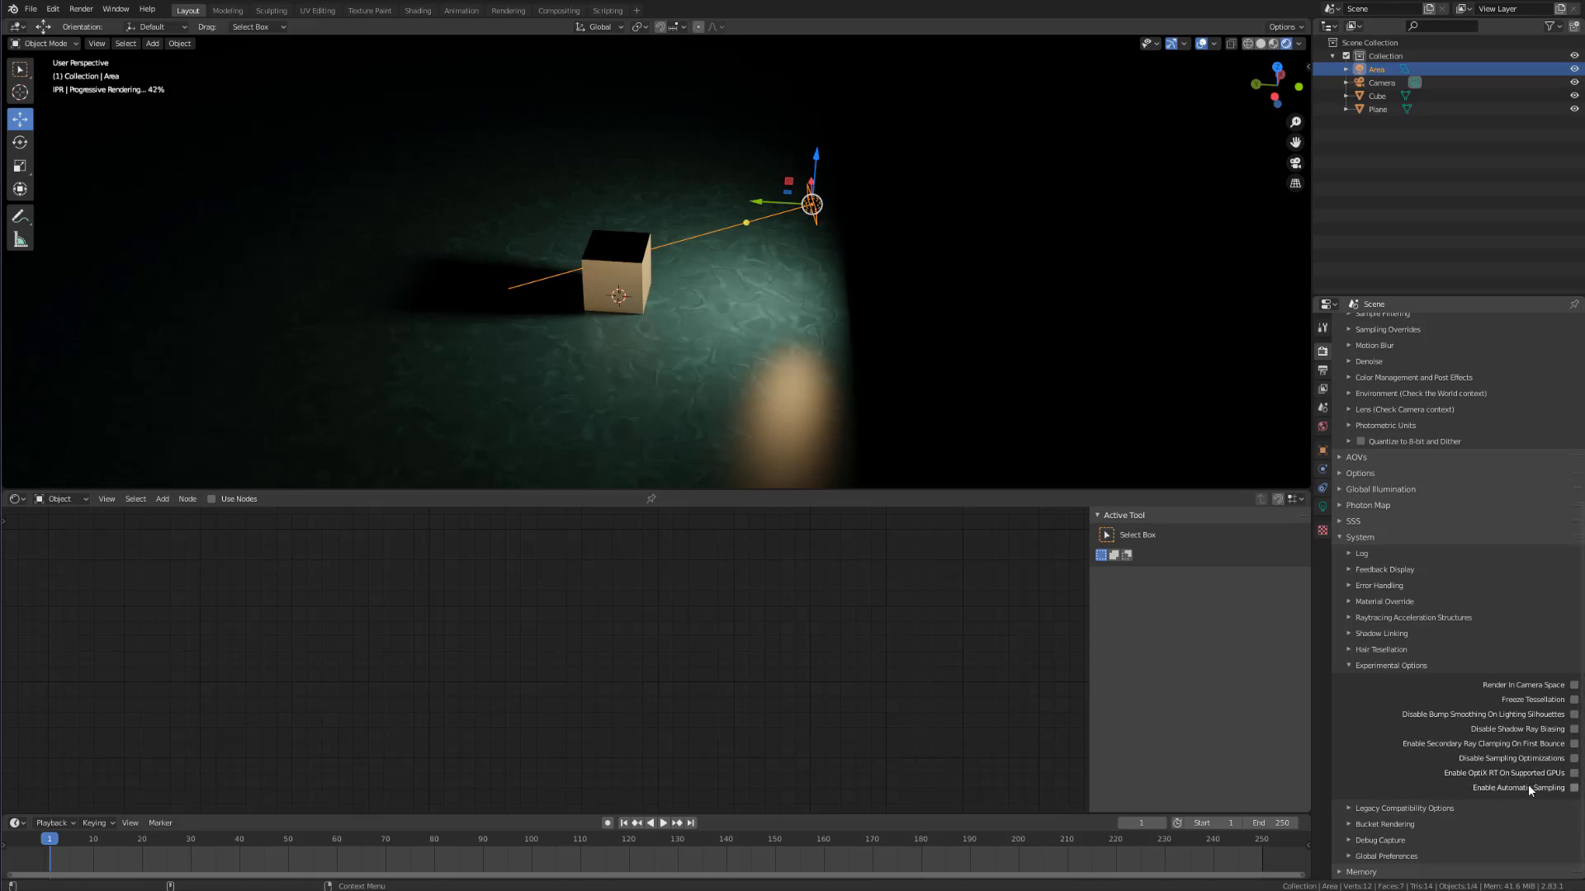
pyautogui.click(1528, 787)
pyautogui.scroll(10, 1390, 665)
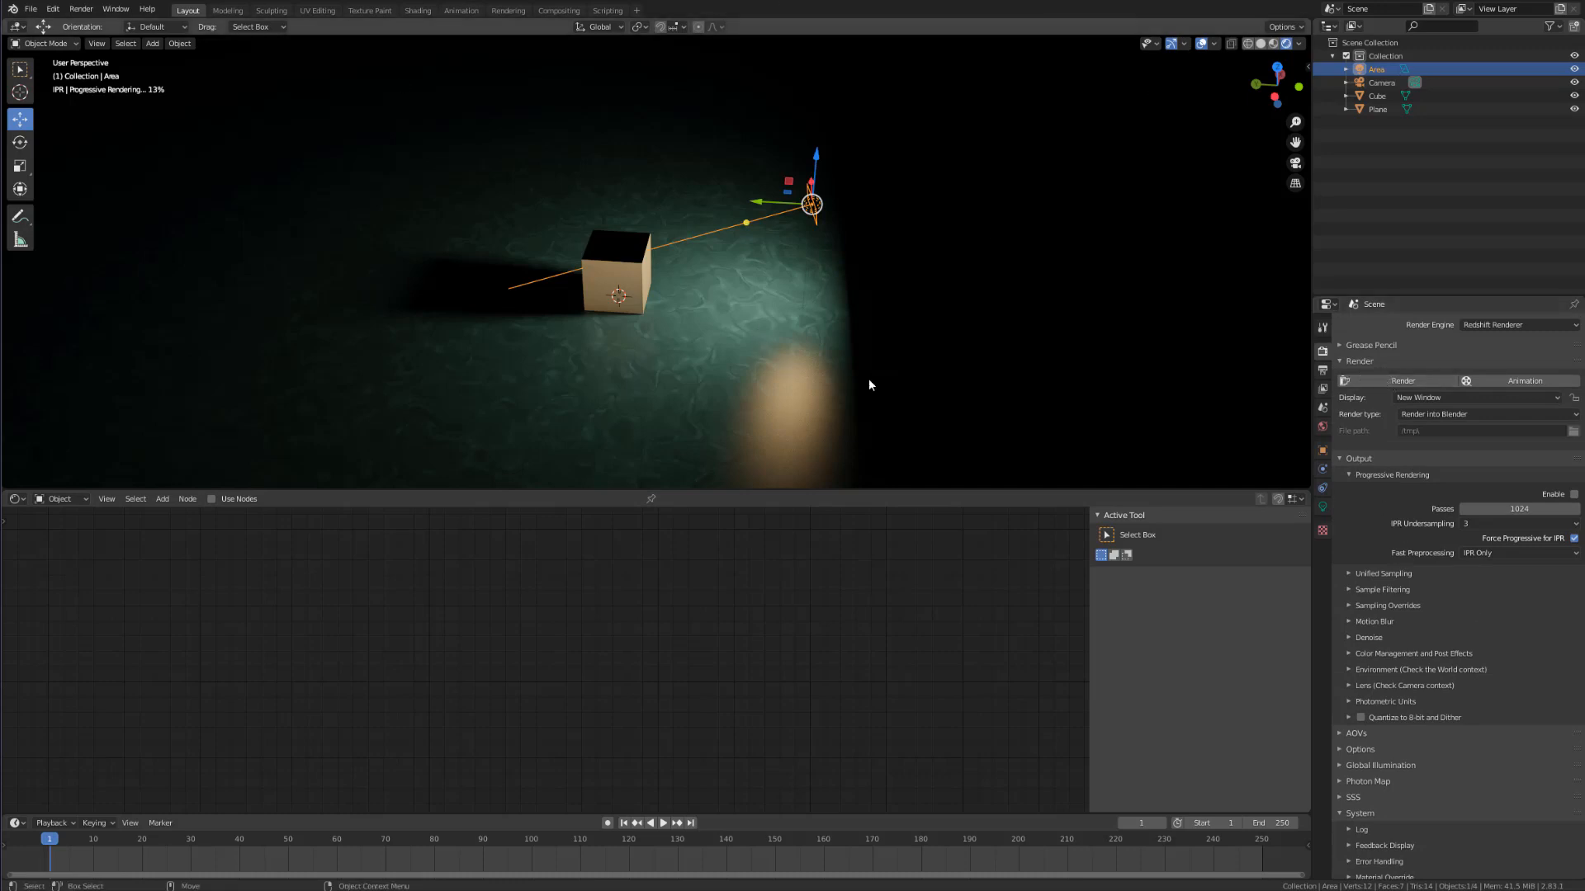
# Step: Render the current frame in a new window, inspect the full image and close the render window
pyautogui.click(1389, 381)
pyautogui.moveTo(1403, 9); pyautogui.dragTo(844, 60)
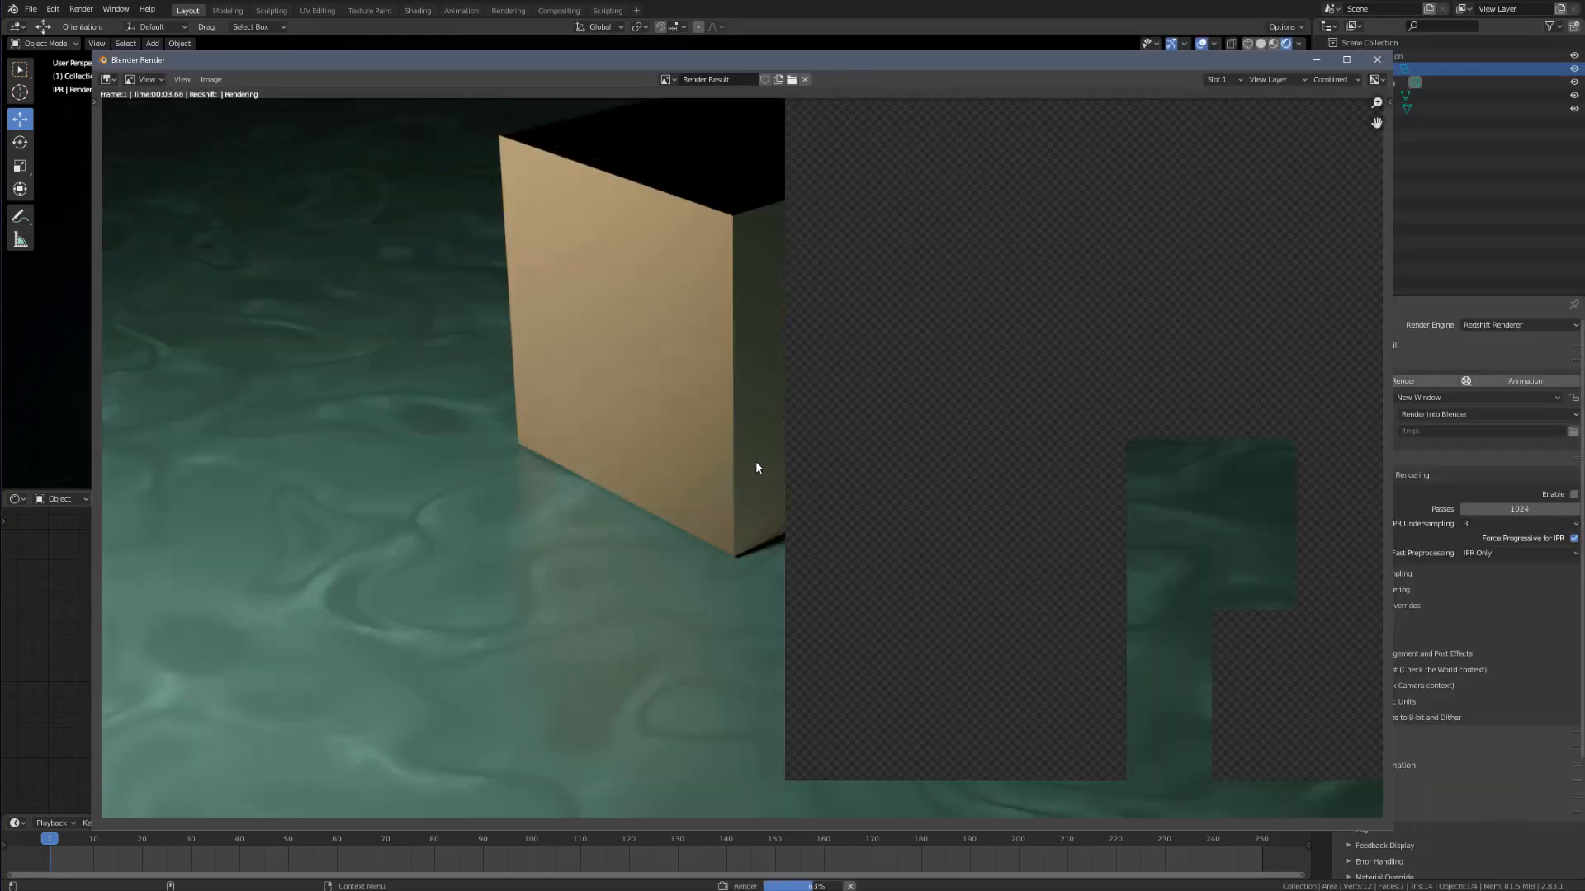
pyautogui.scroll(-4, 755, 467)
pyautogui.scroll(2, 755, 467)
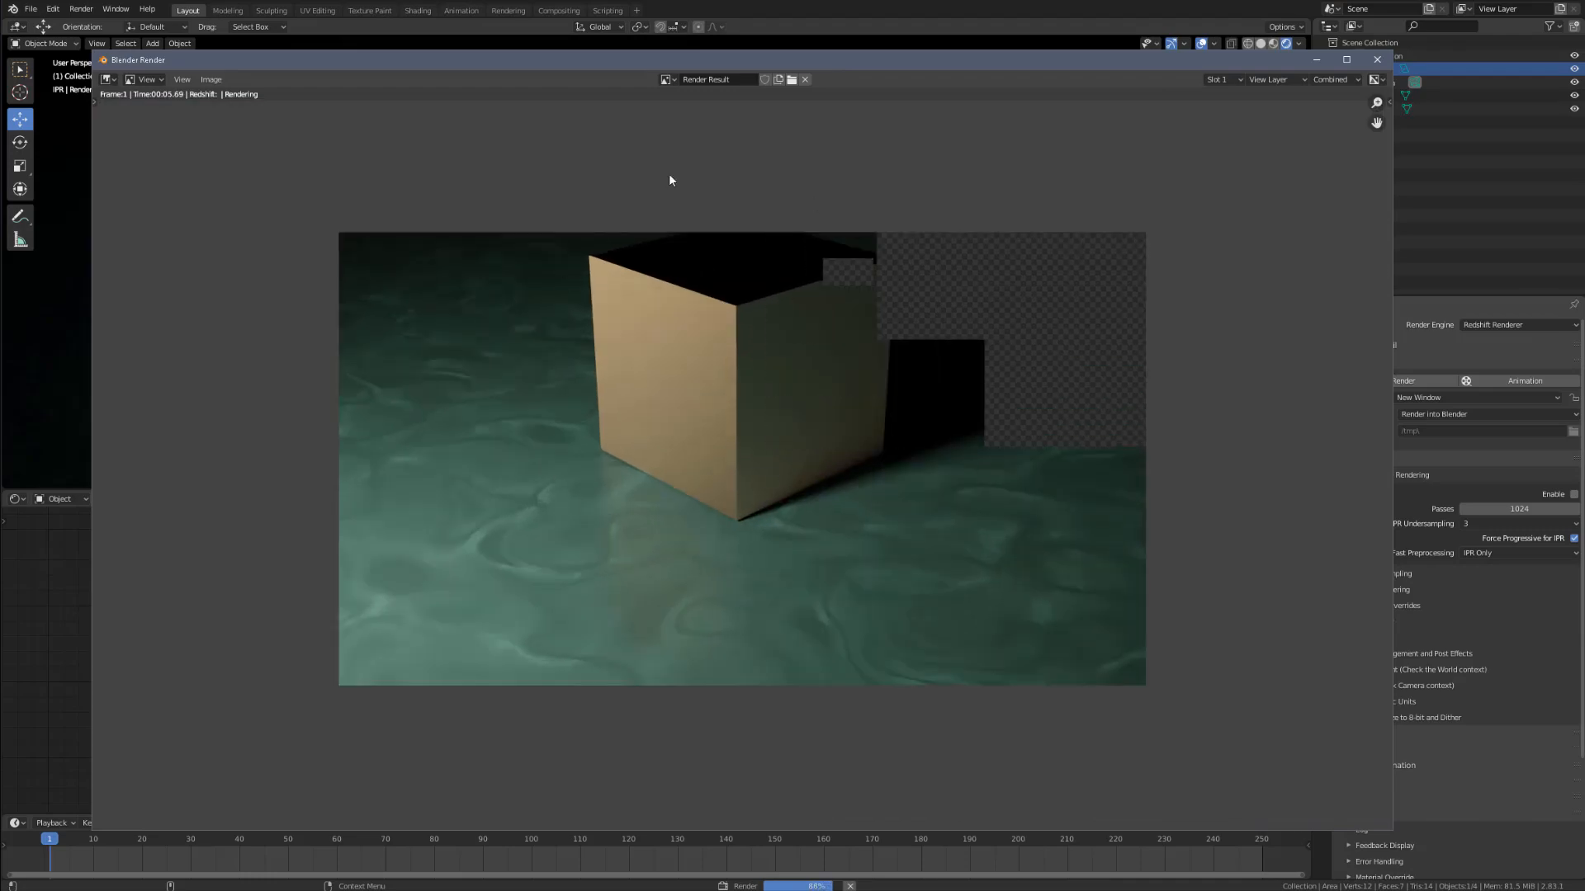
pyautogui.scroll(1, 953, 346)
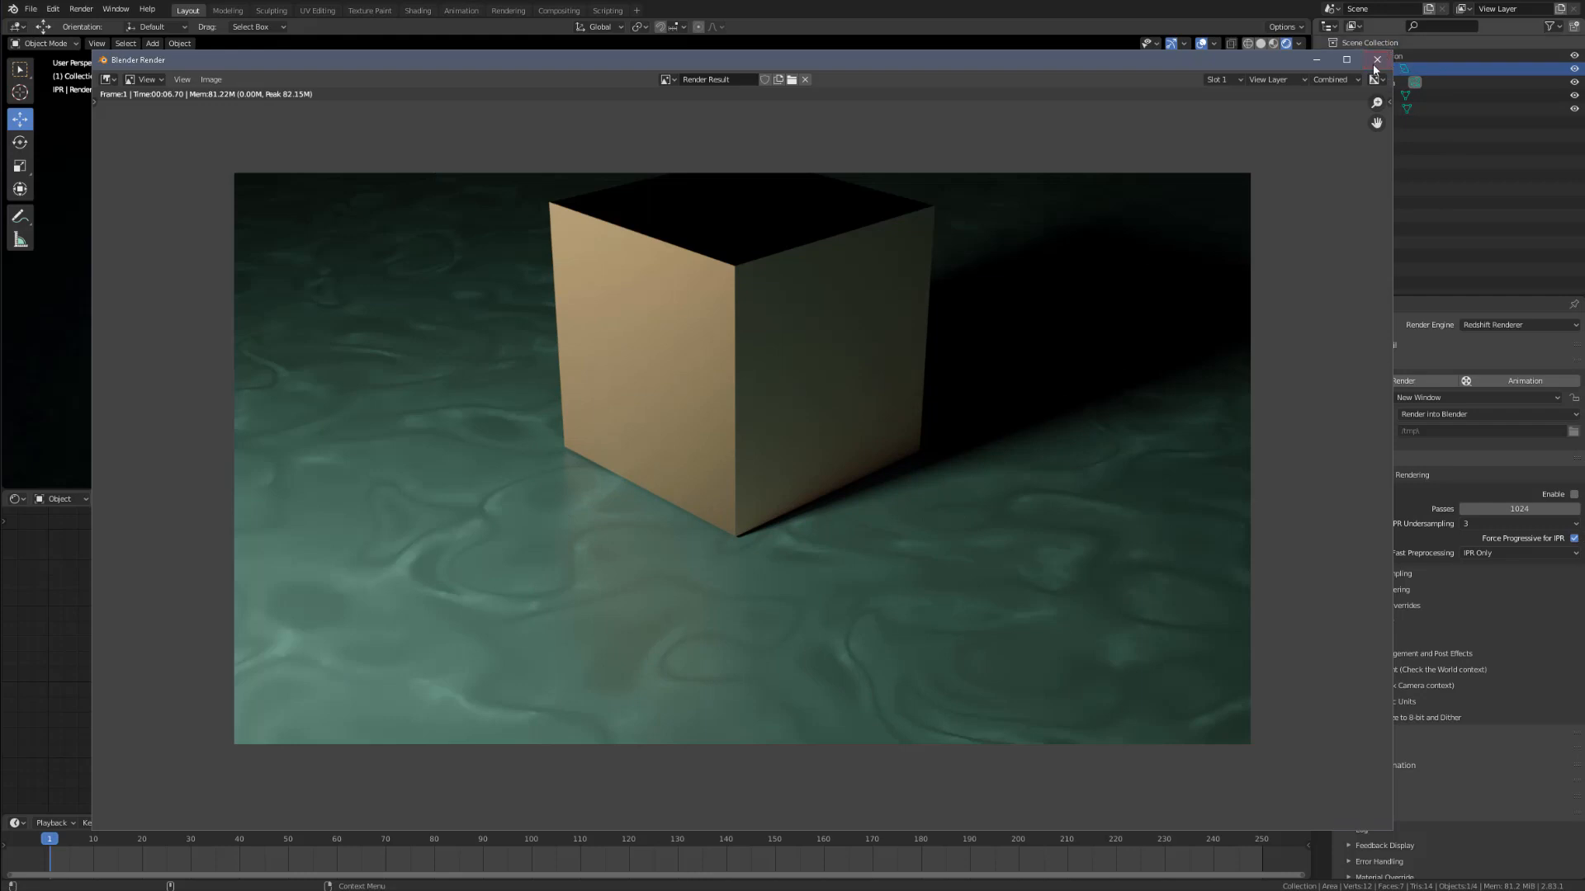
pyautogui.moveTo(628, 60); pyautogui.dragTo(538, 109)
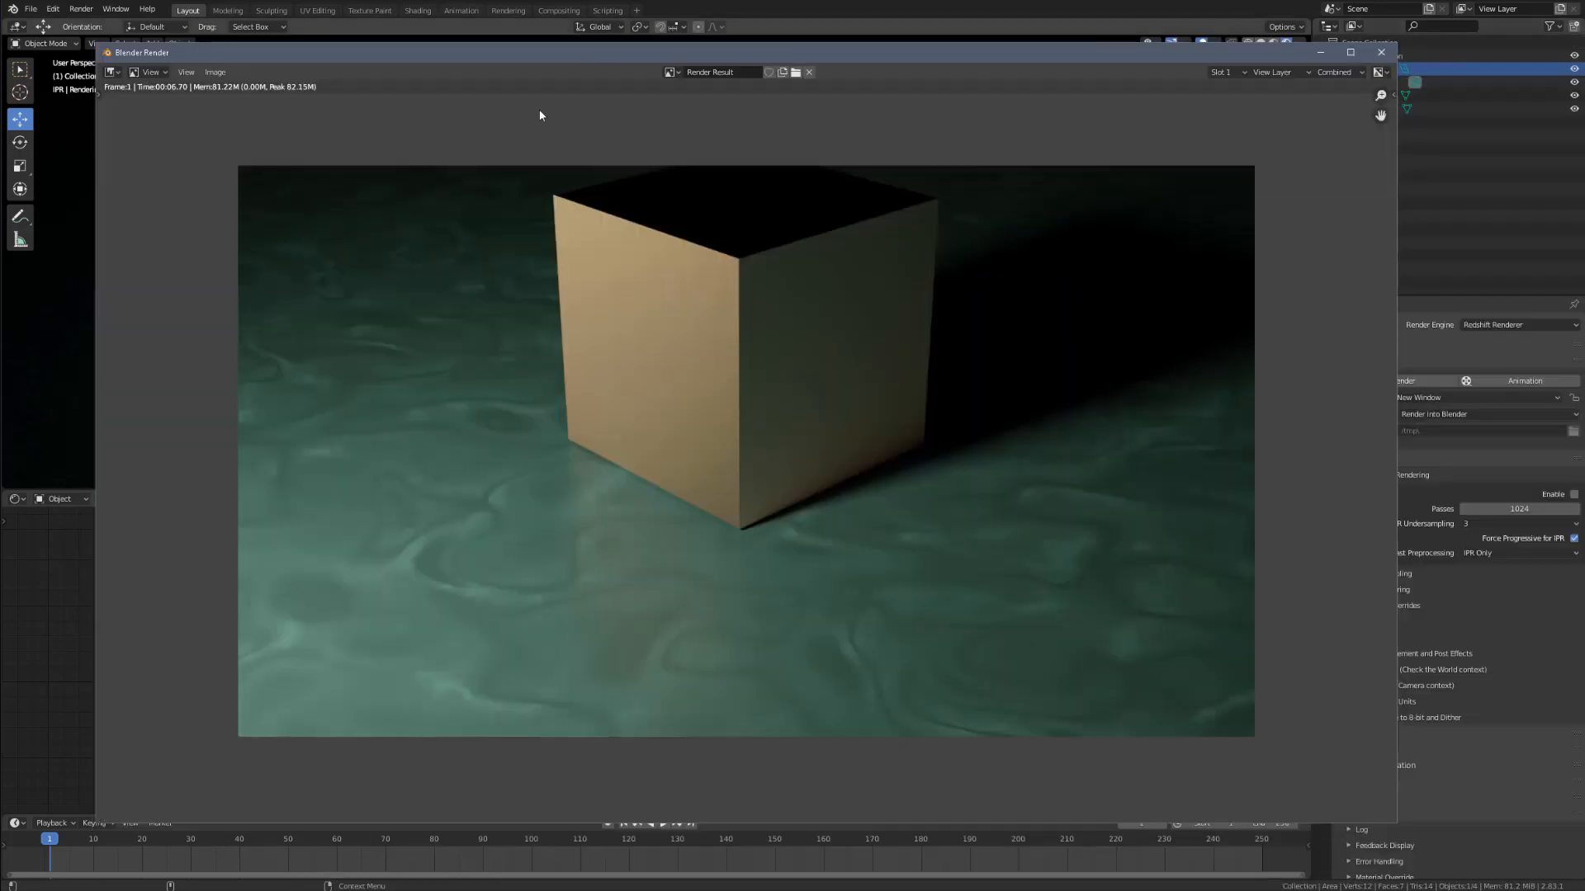
pyautogui.click(1383, 53)
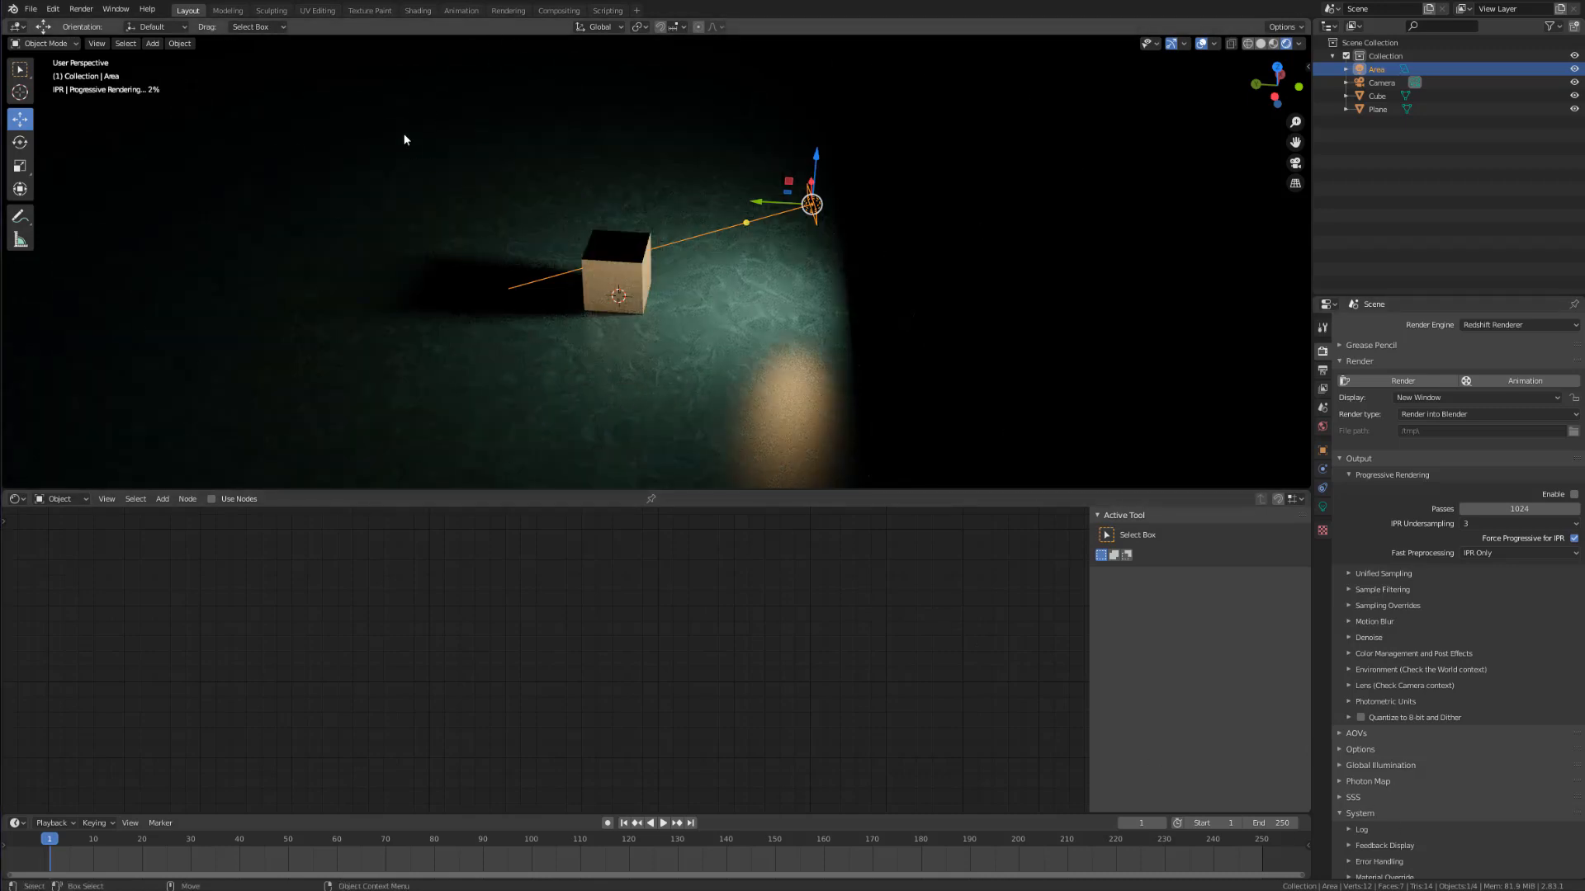
# Step: View the render in the Rendering workspace, try a Render Layers node in the compositor, delete it and return to the Layout workspace
pyautogui.click(505, 11)
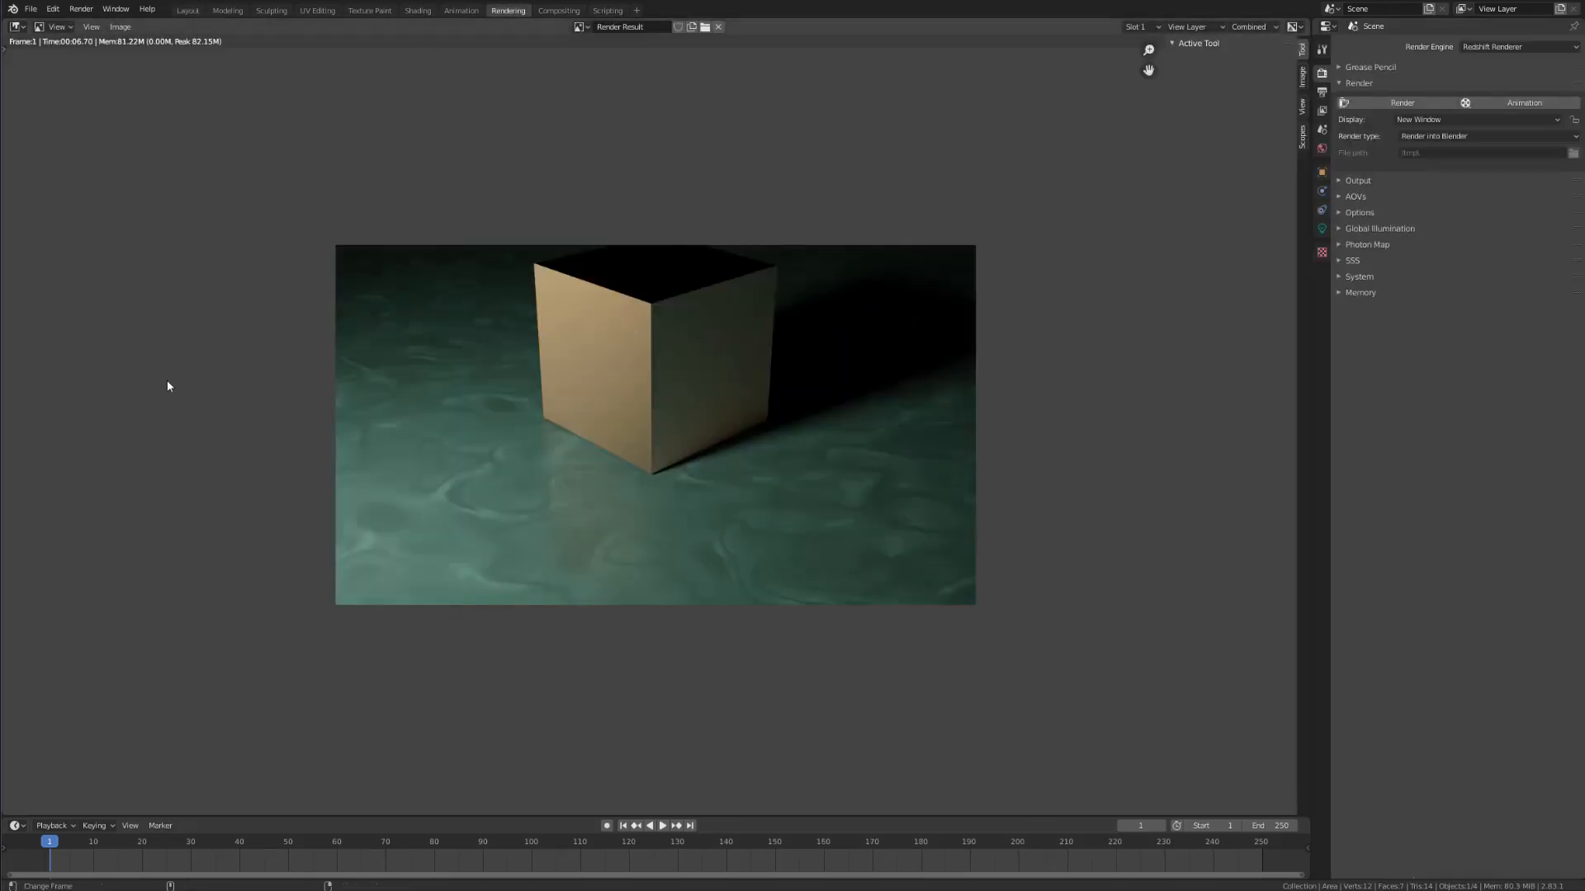
pyautogui.click(559, 10)
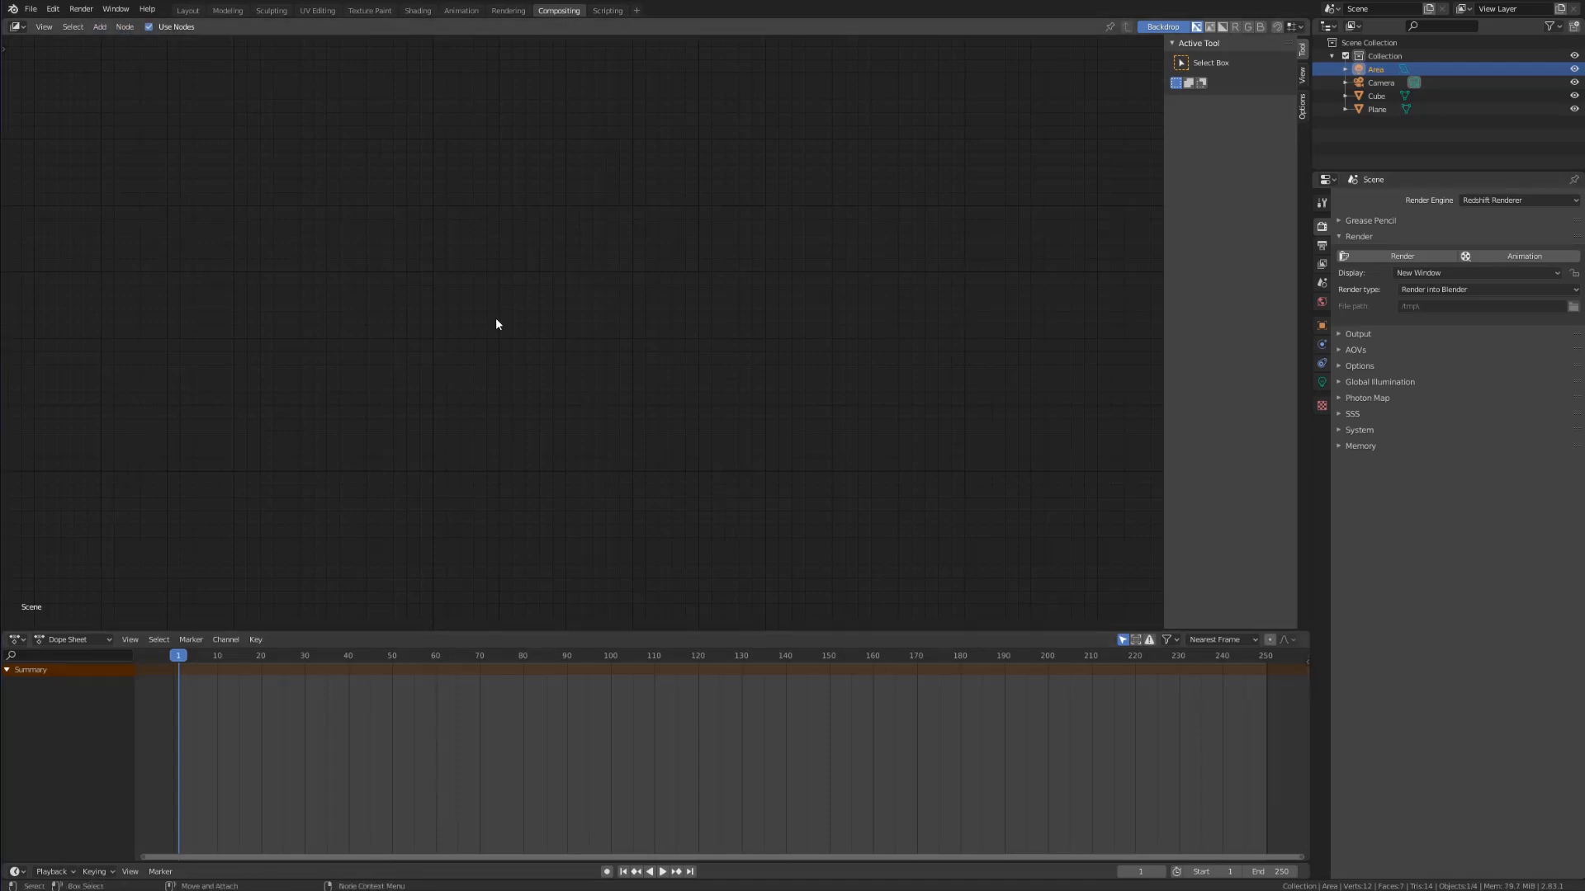
pyautogui.click(99, 26)
pyautogui.moveTo(132, 61)
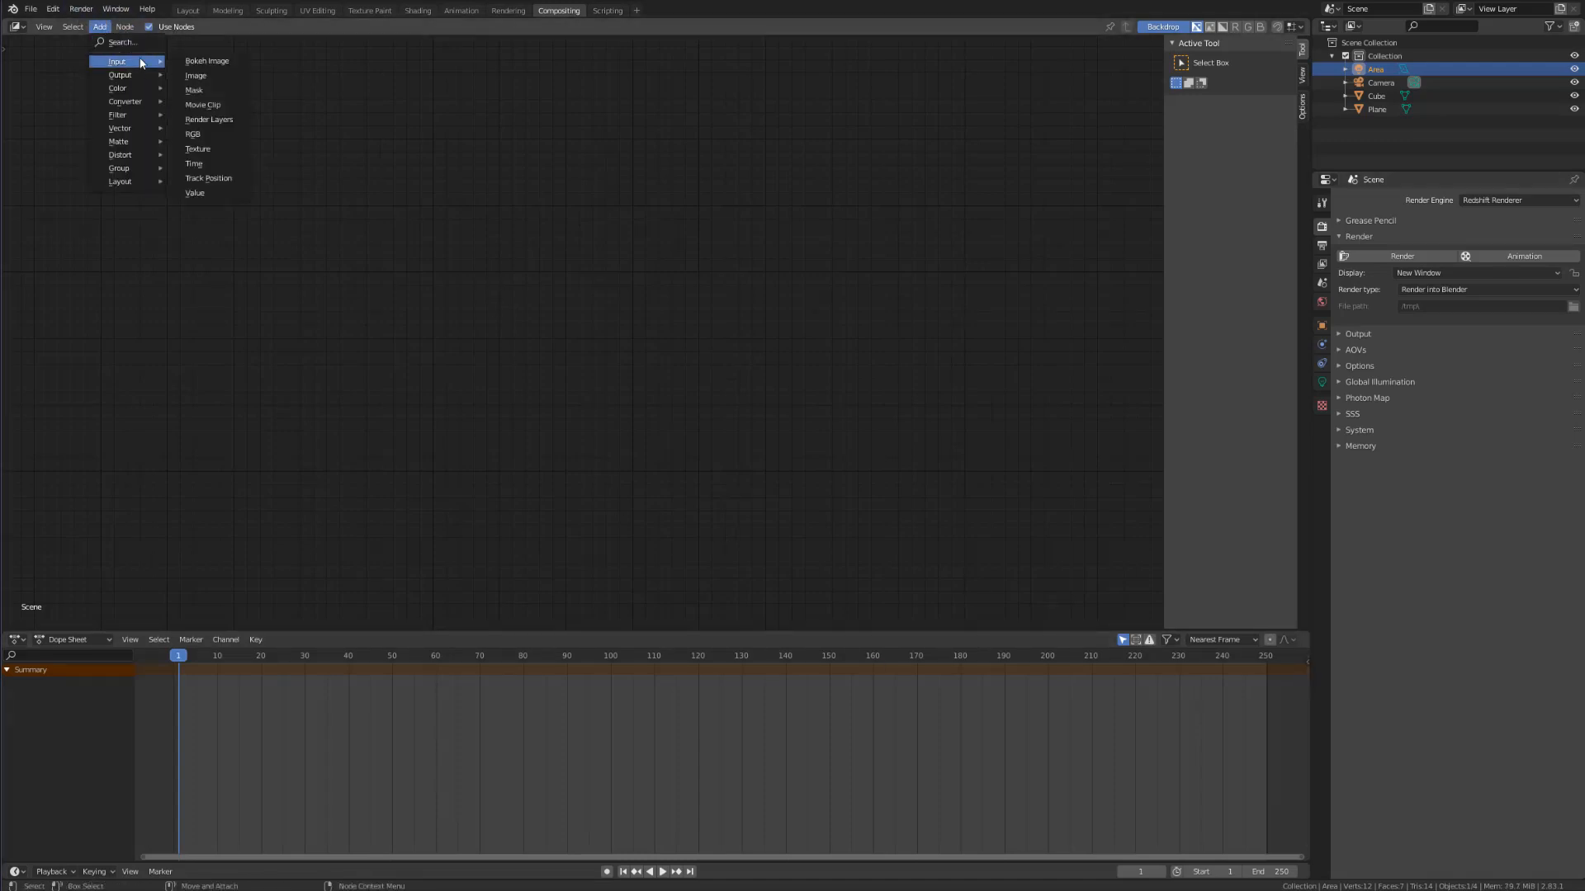
pyautogui.click(221, 121)
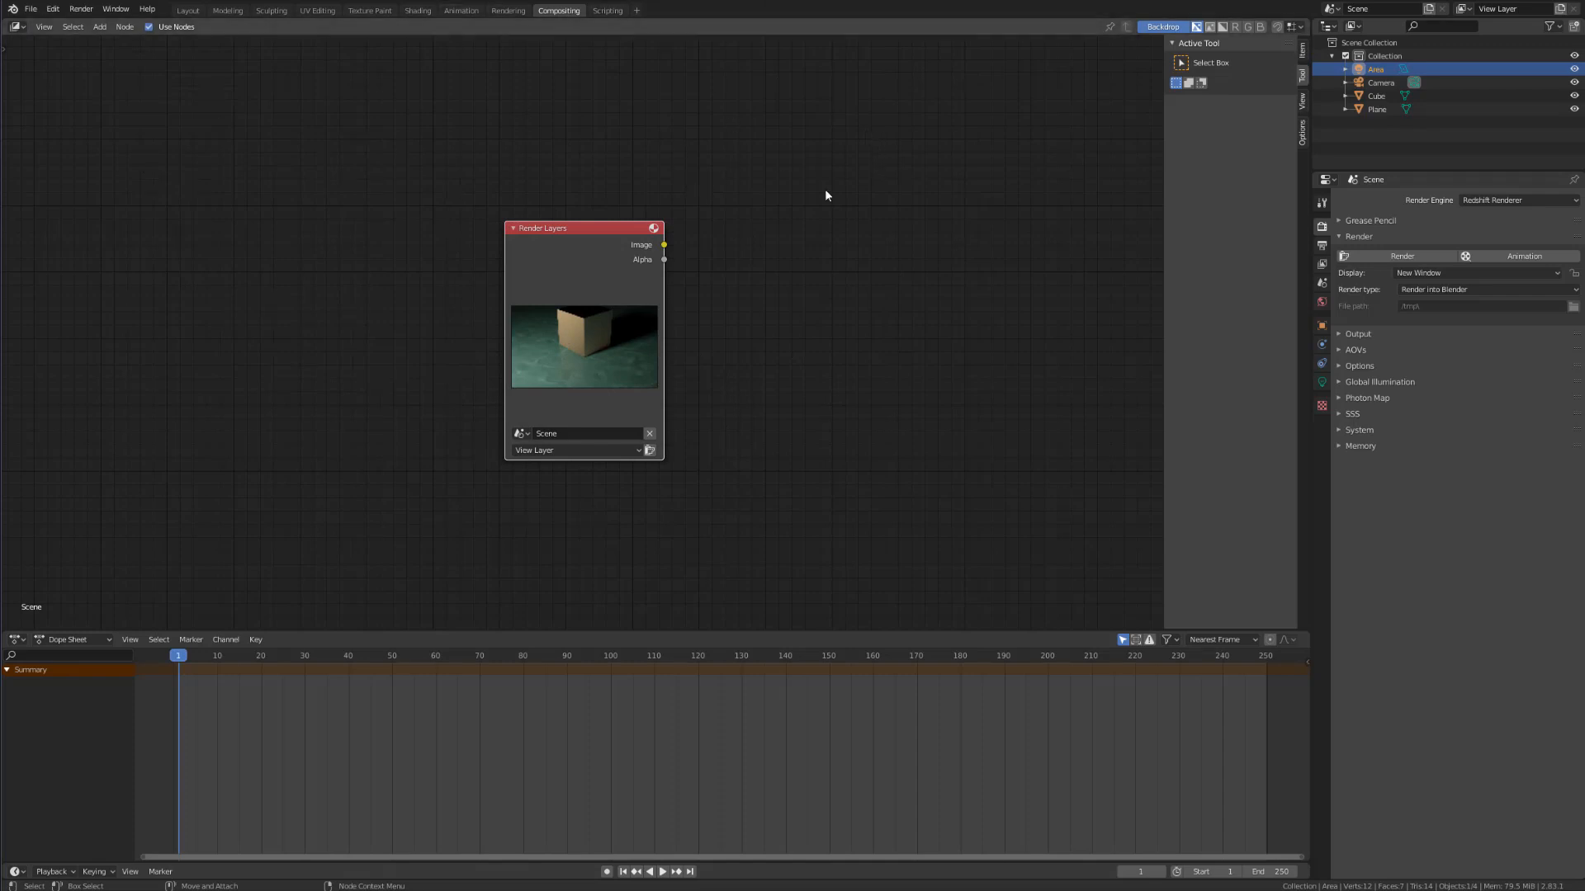
pyautogui.press('x')
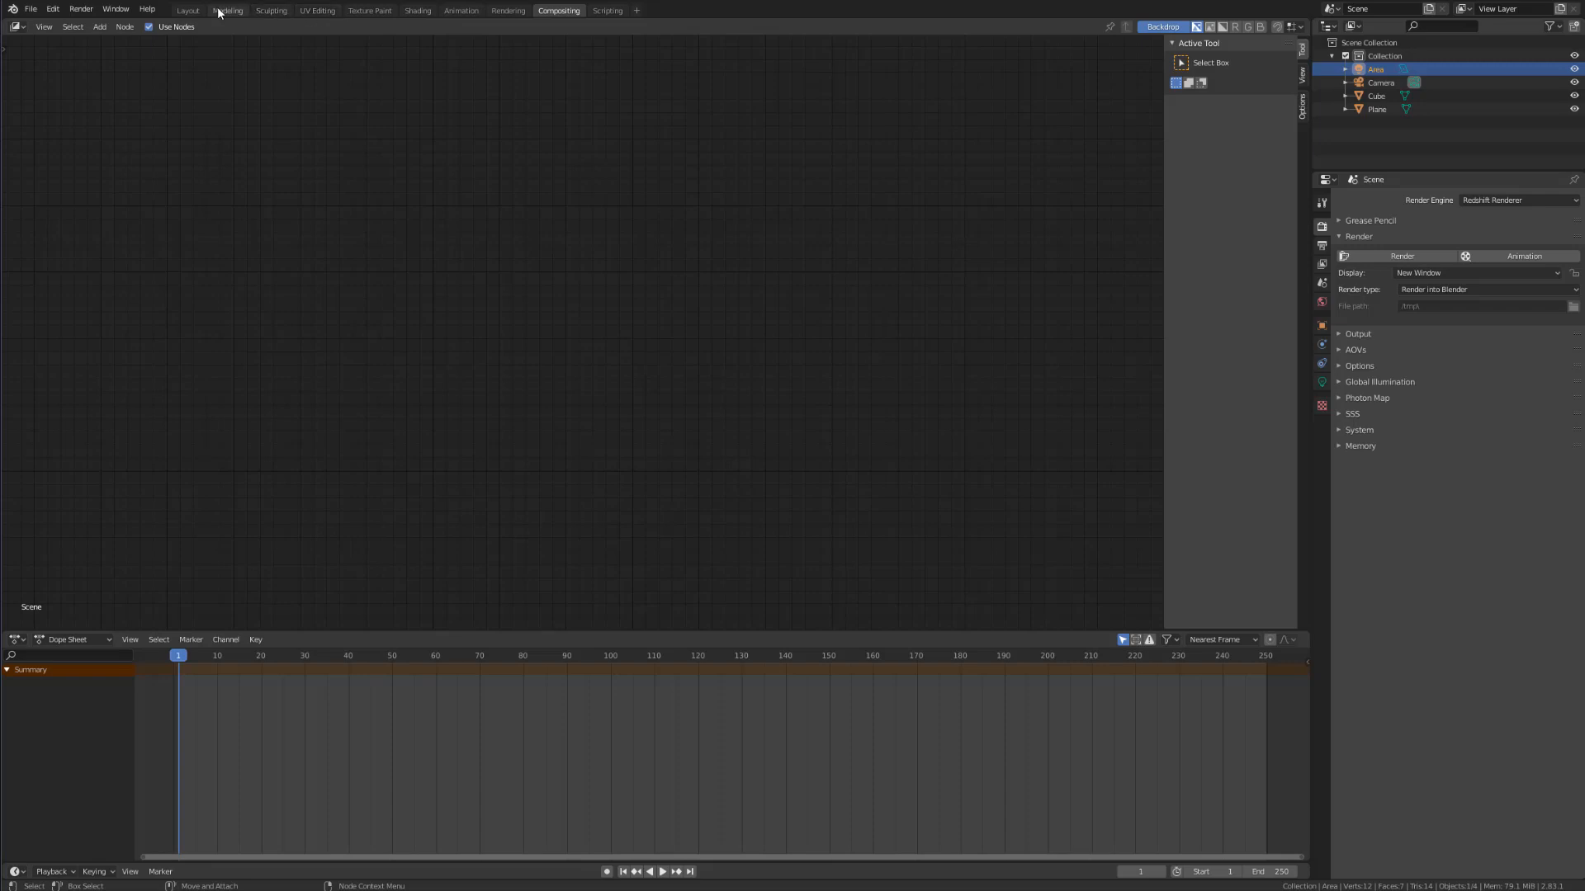
pyautogui.click(188, 11)
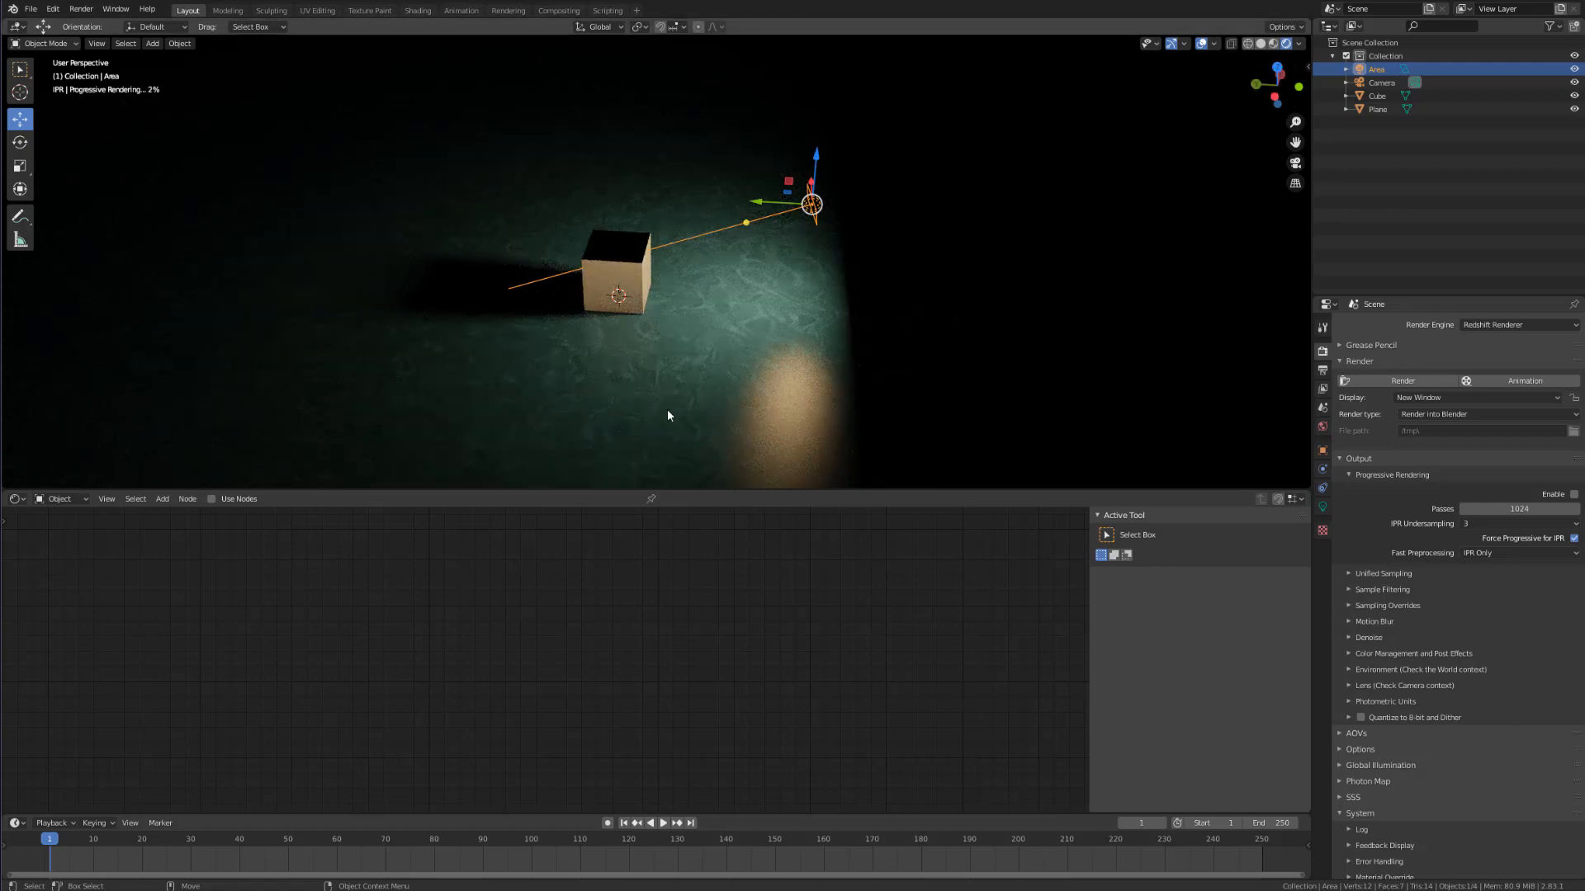
# Step: Switch the viewport to solid shading and add an RS Dome Light to the scene
pyautogui.click(1261, 44)
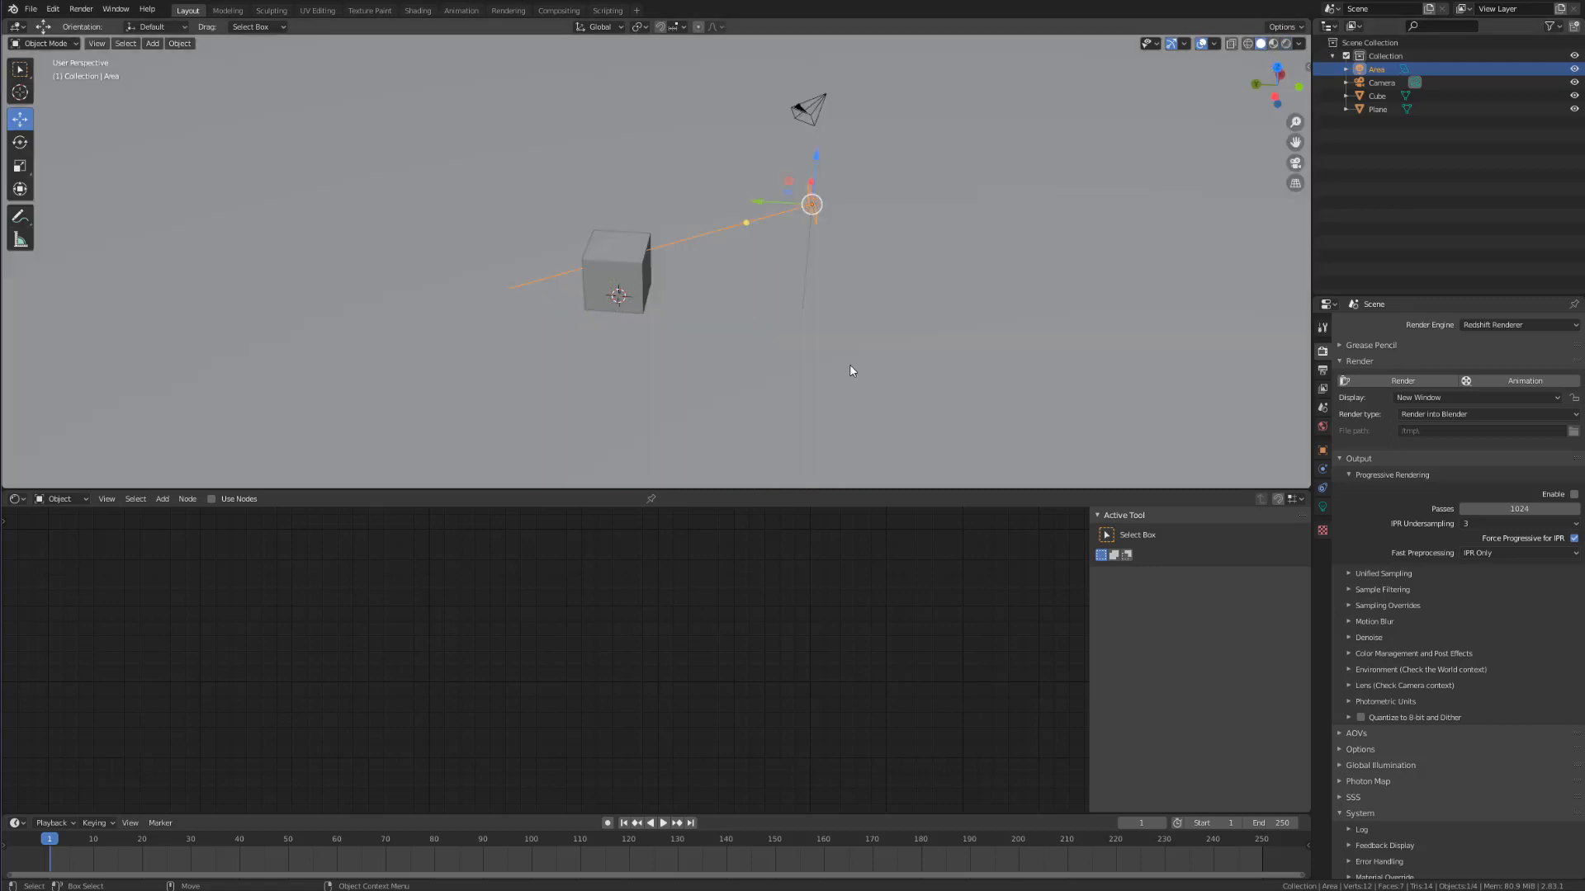
pyautogui.moveTo(465, 267); pyautogui.dragTo(644, 165, button='middle')
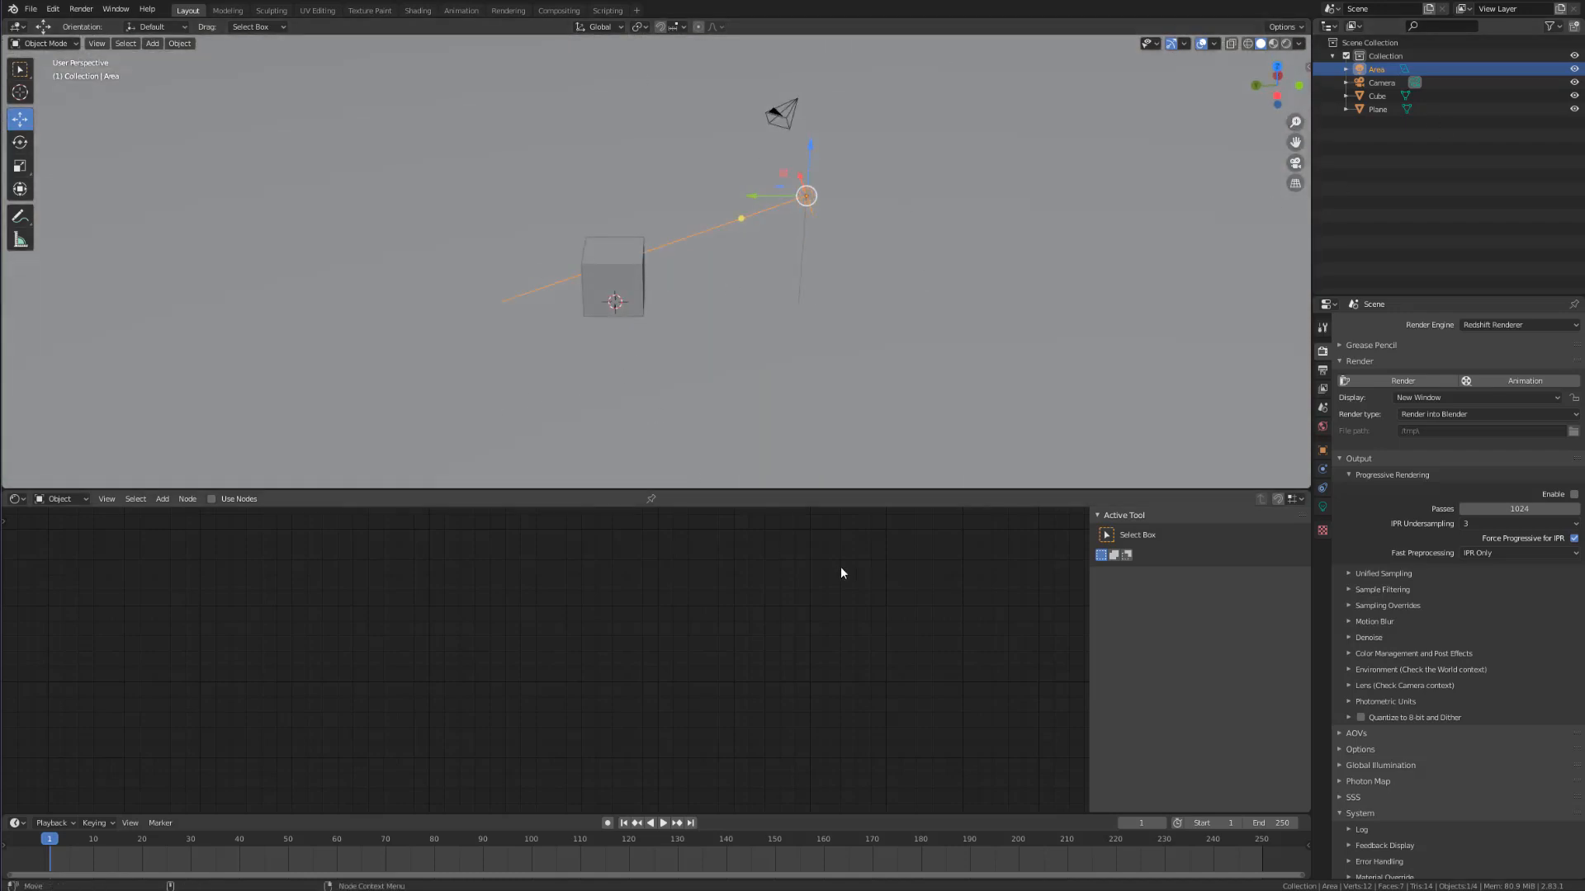
pyautogui.click(154, 45)
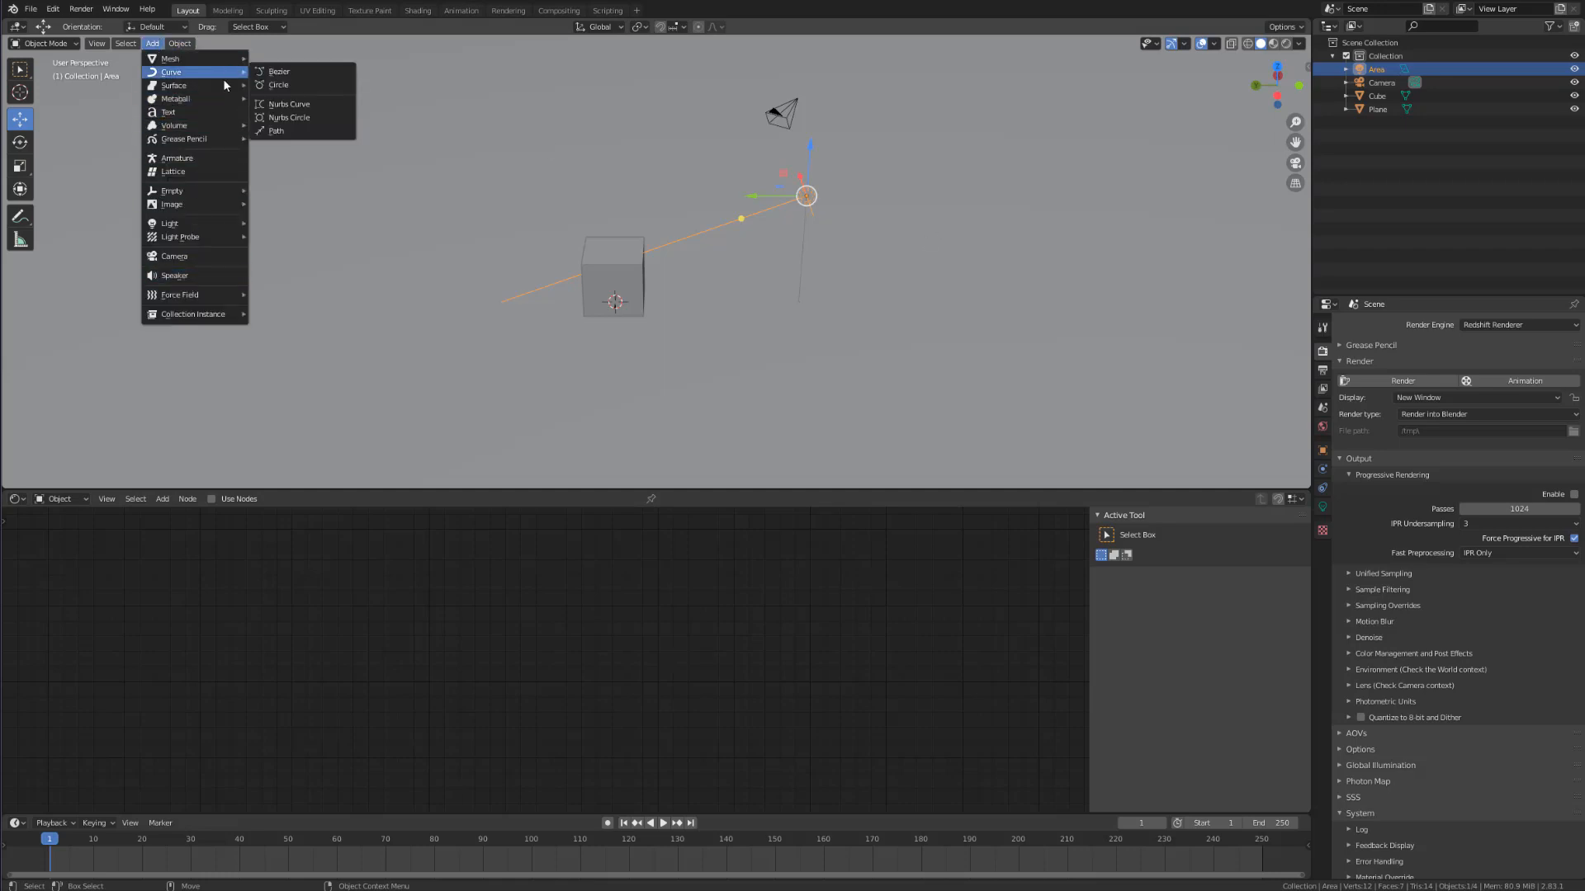
pyautogui.moveTo(223, 223)
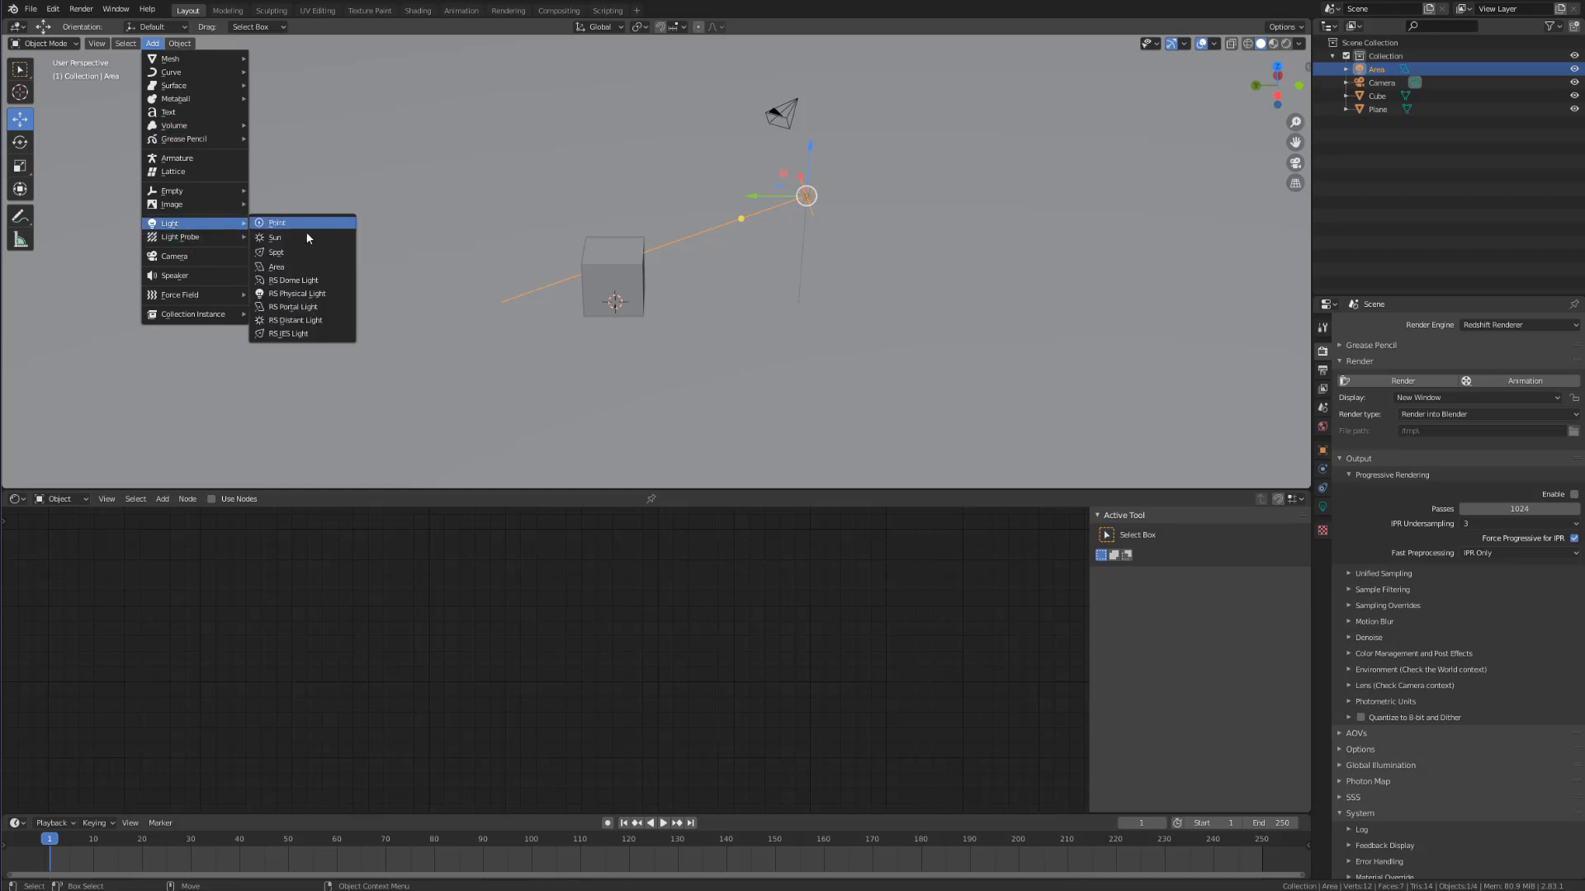
pyautogui.click(302, 283)
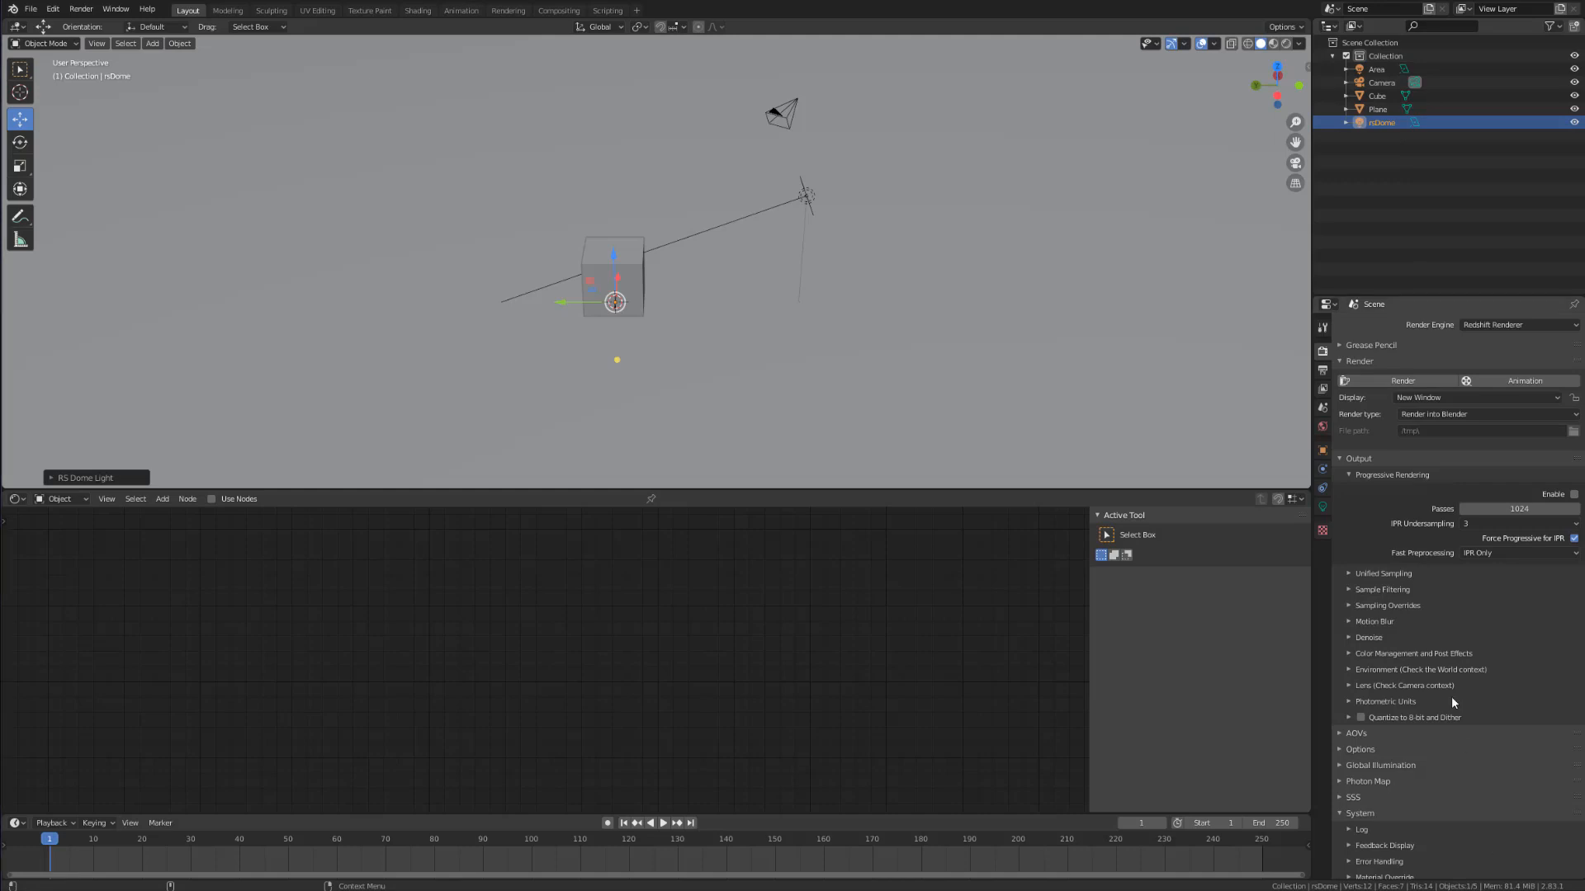
# Step: Load abandoned_sanatorium_staircase.exr as the dome light's Dome Map, with sRGB enabled and the map type kept Spherical
pyautogui.click(1319, 512)
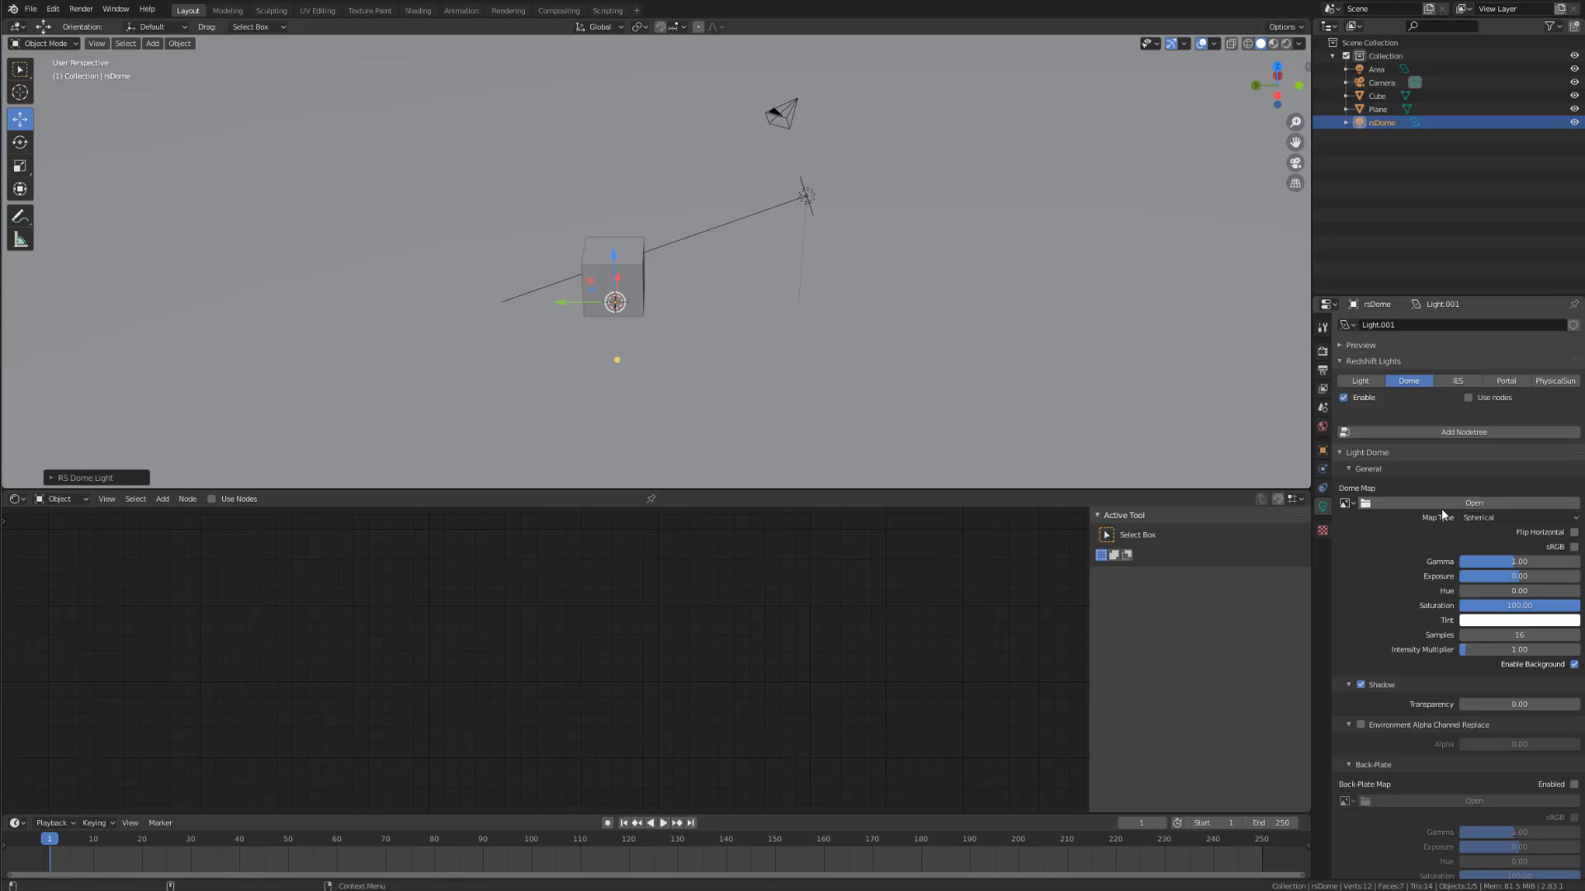
pyautogui.click(1519, 522)
pyautogui.click(1473, 502)
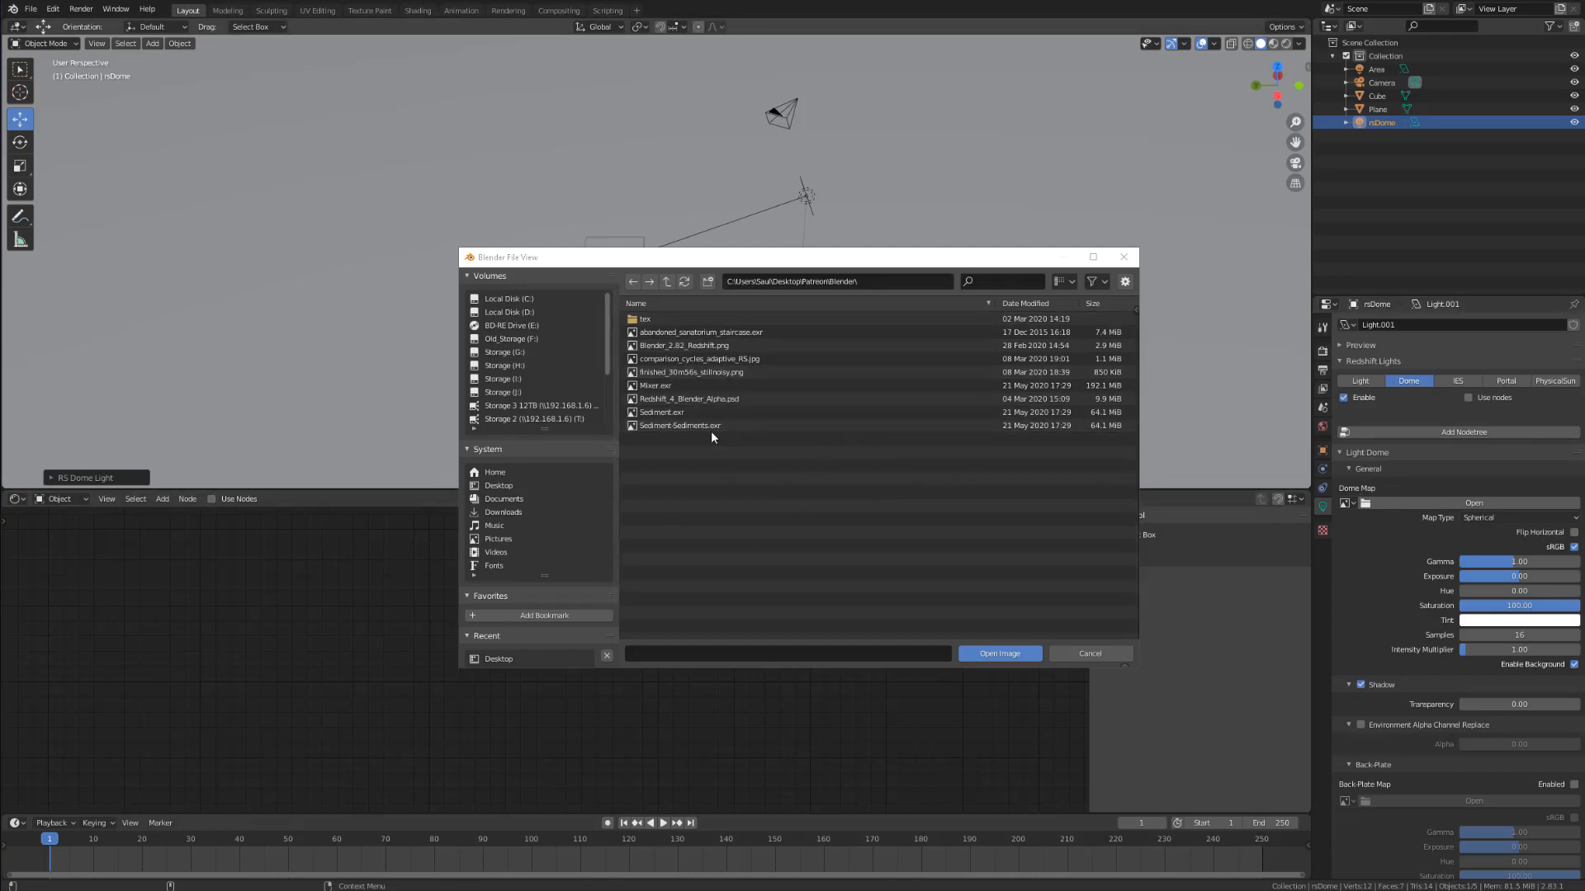
pyautogui.doubleClick(711, 333)
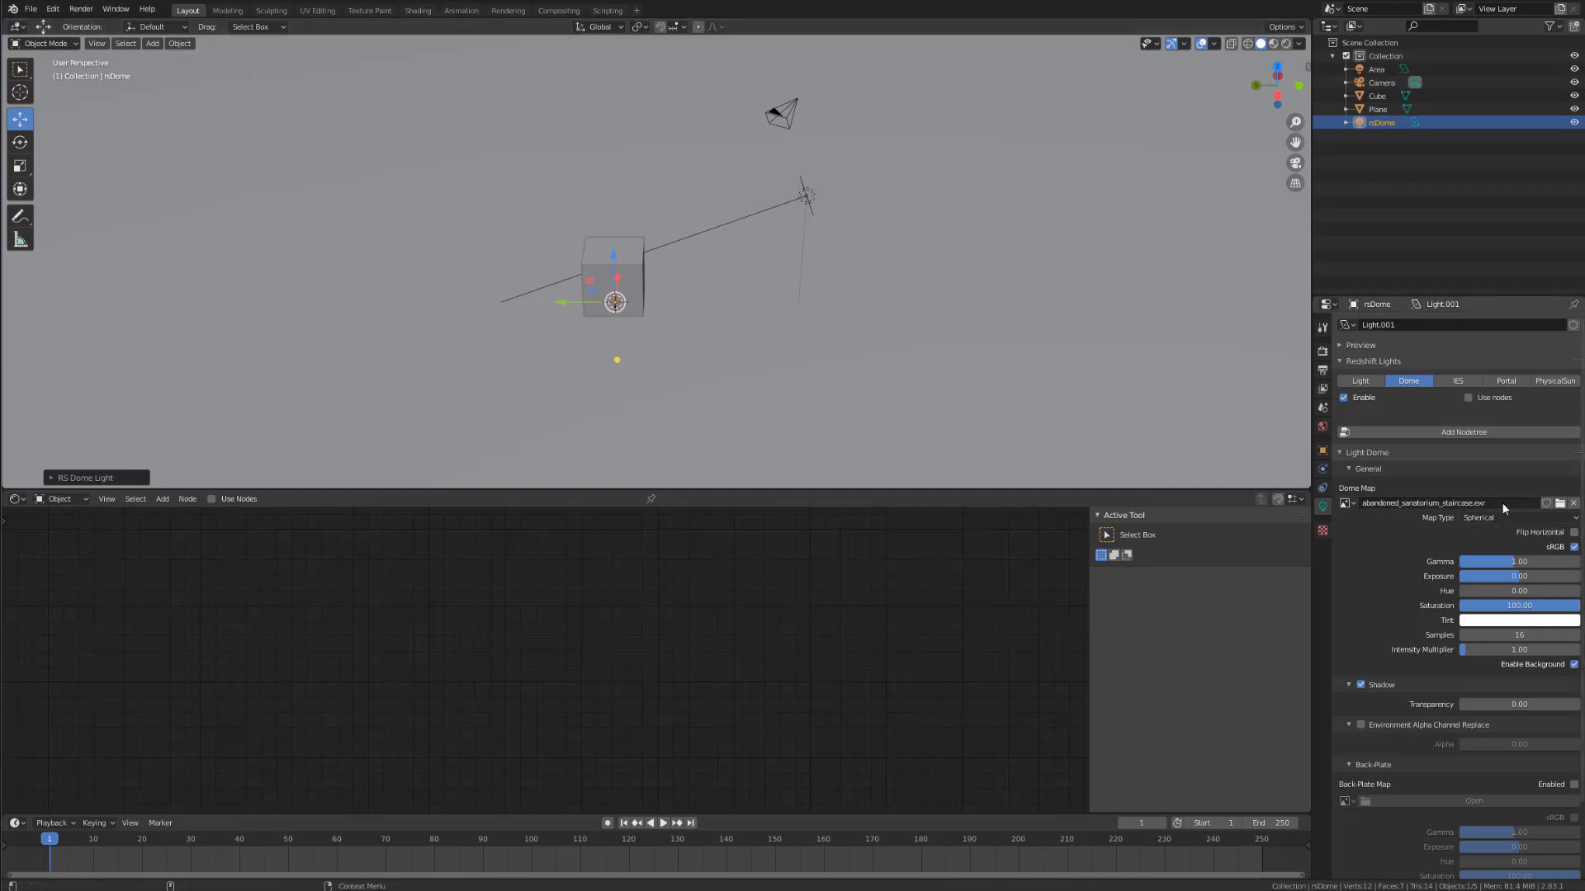
# Step: Switch the viewport to rendered shading and inspect the cube and plane under the dome light from several angles
pyautogui.moveTo(673, 296); pyautogui.dragTo(626, 266, button='middle')
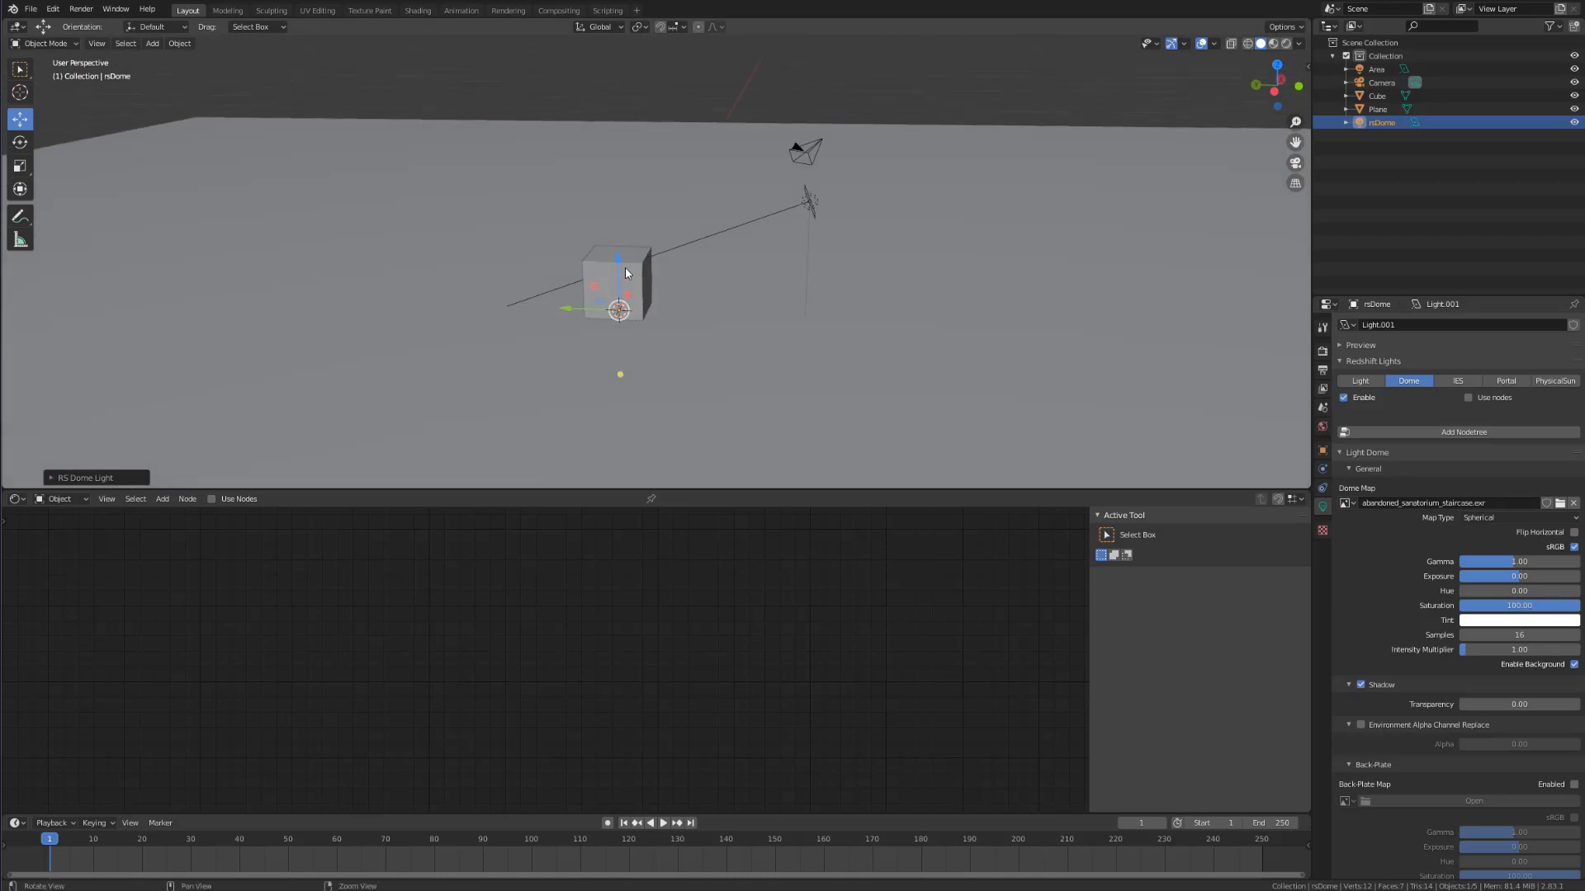
pyautogui.click(1285, 43)
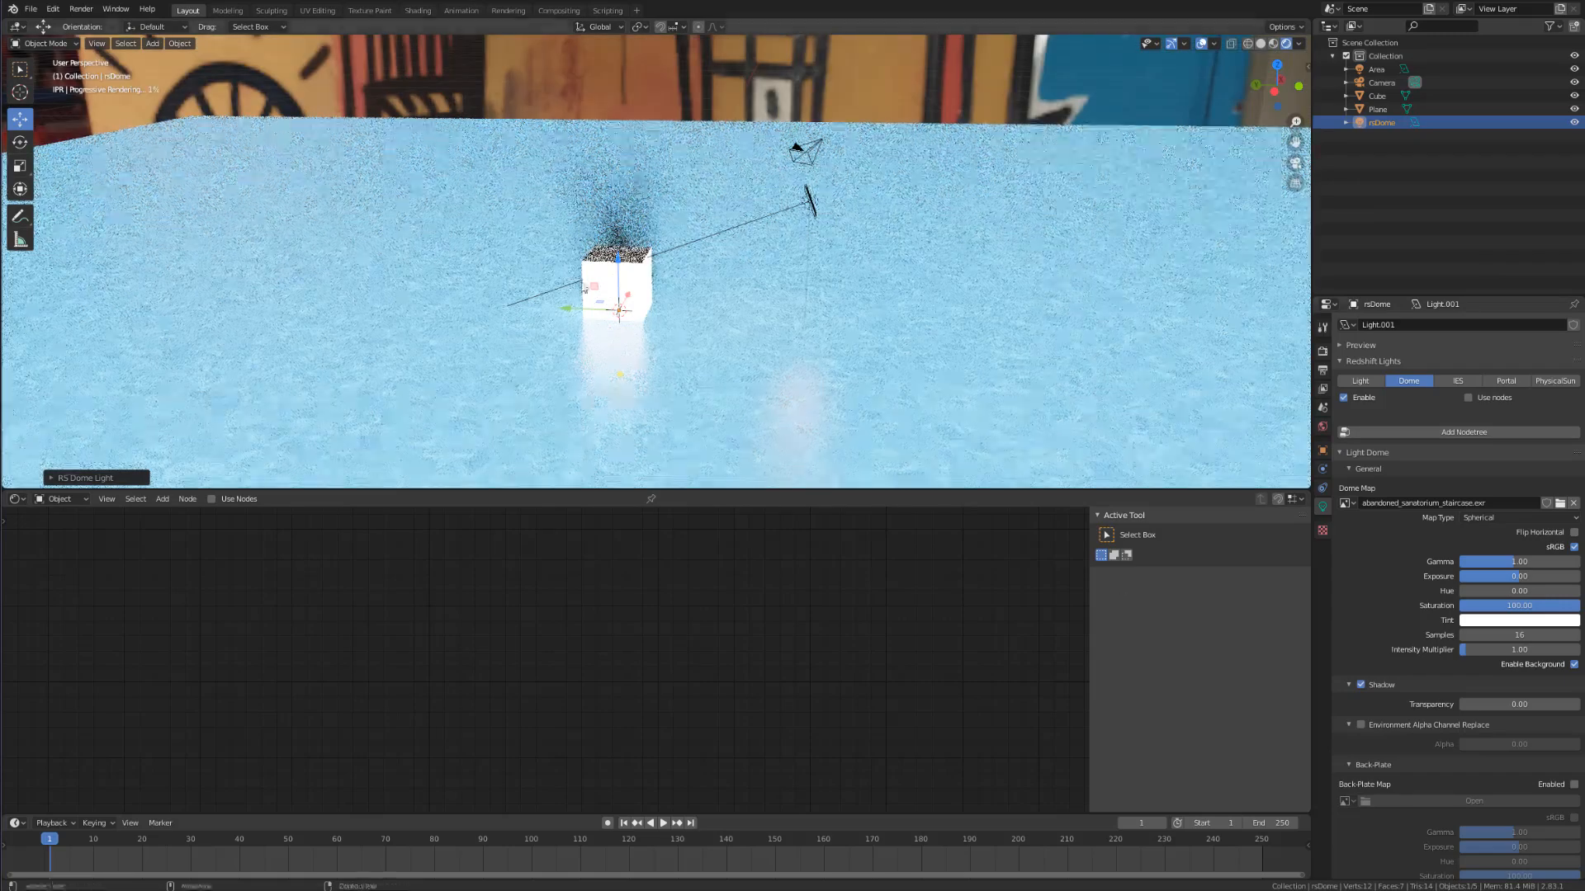
pyautogui.keyDown('alt'); pyautogui.moveTo(470, 285); pyautogui.dragTo(713, 315); pyautogui.keyUp('alt')
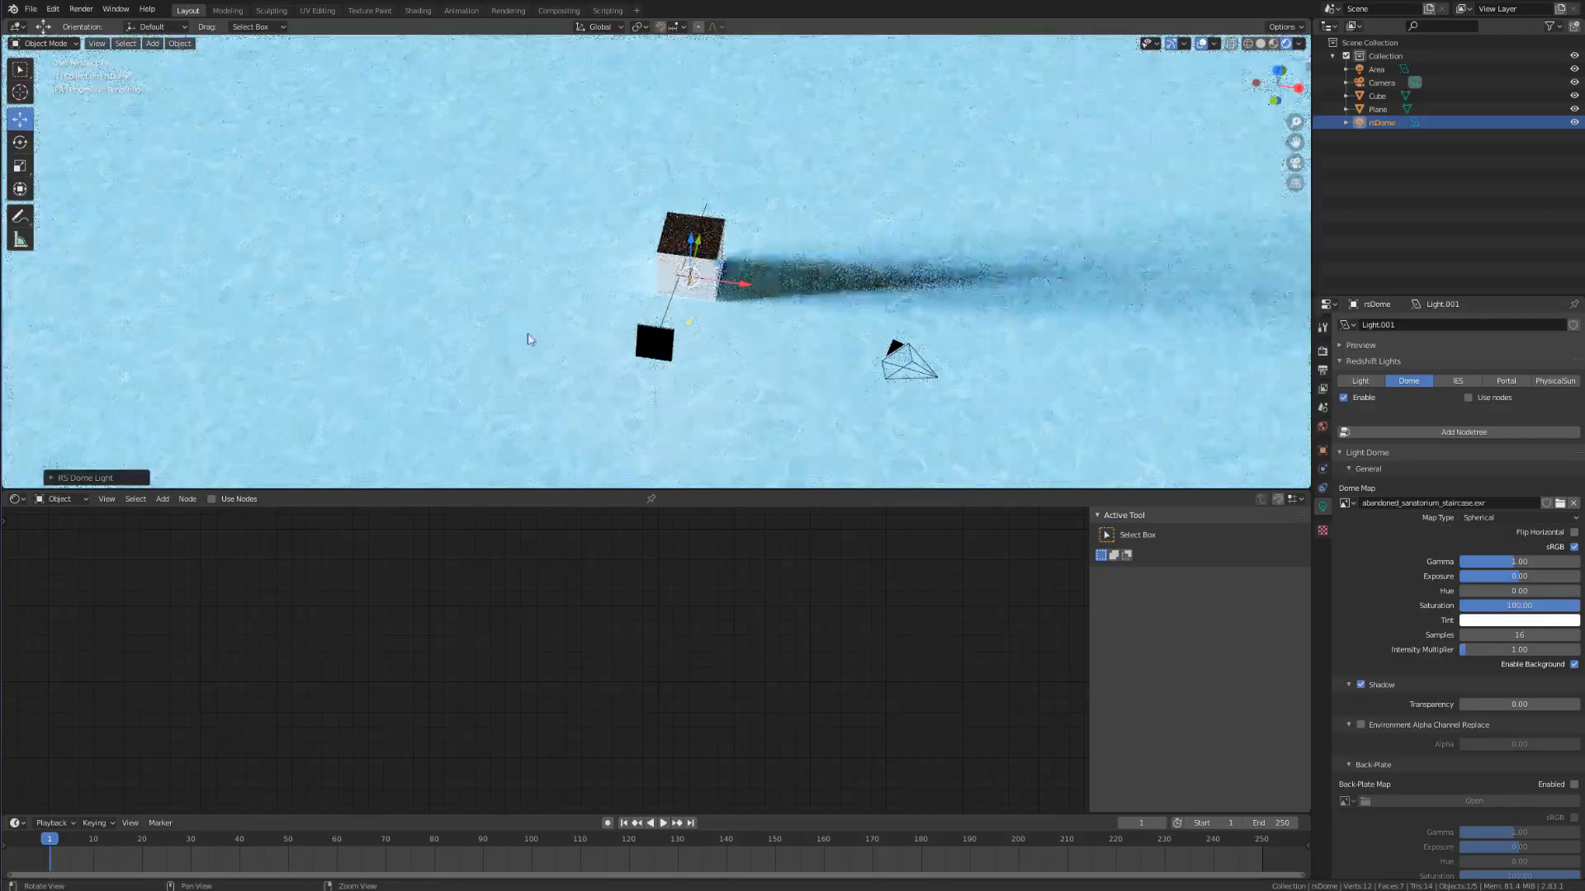
pyautogui.keyDown('alt'); pyautogui.moveTo(531, 343); pyautogui.dragTo(687, 298); pyautogui.keyUp('alt')
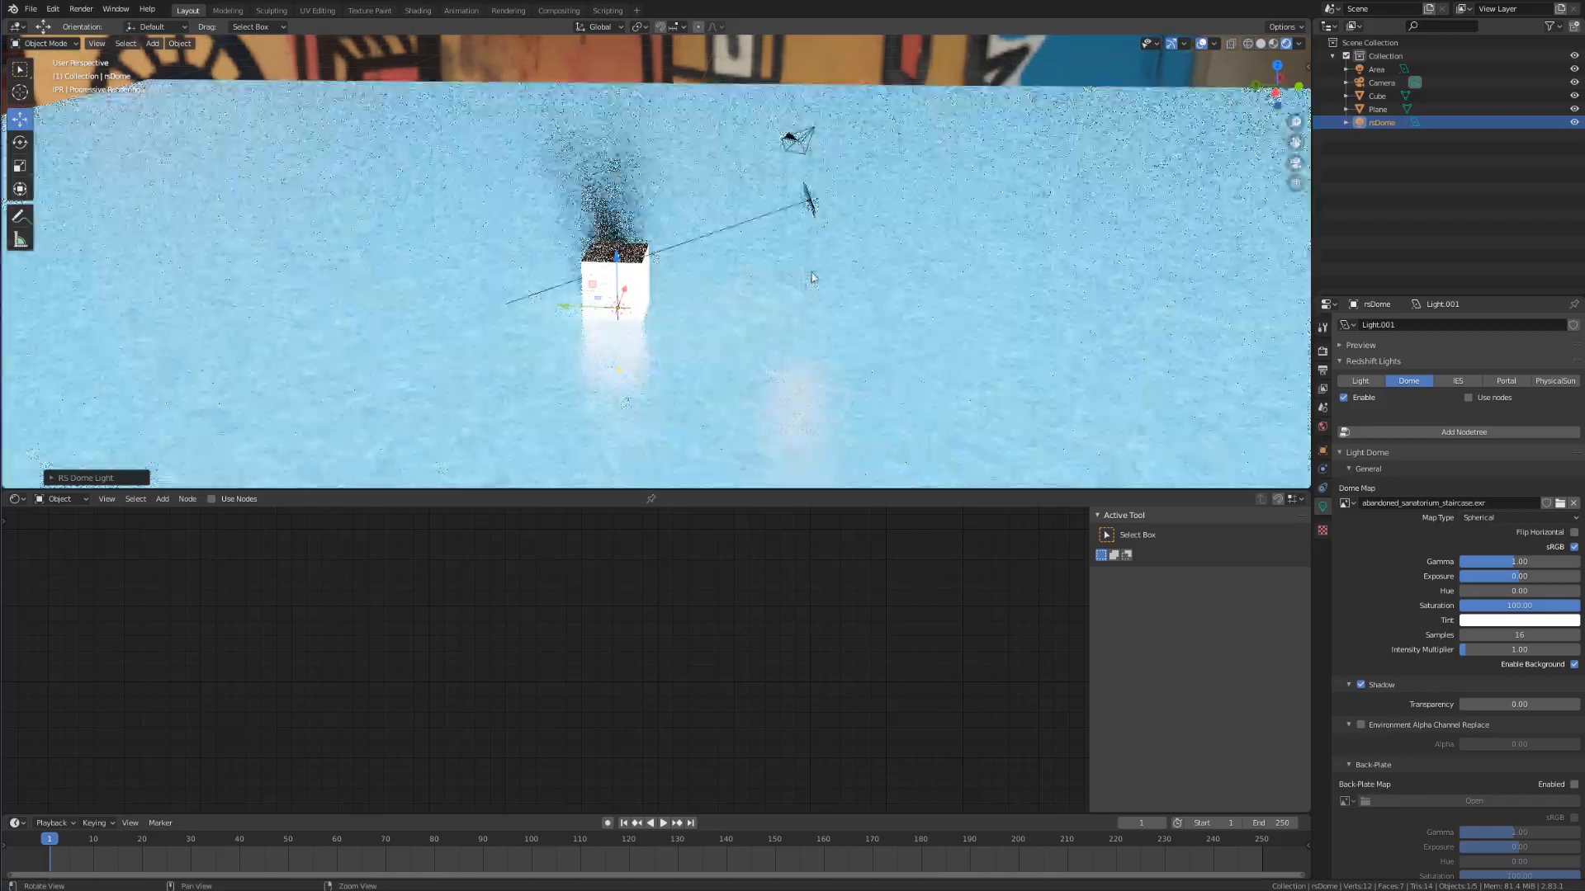
# Step: Move the area light up and much farther away from the cube
pyautogui.click(808, 201)
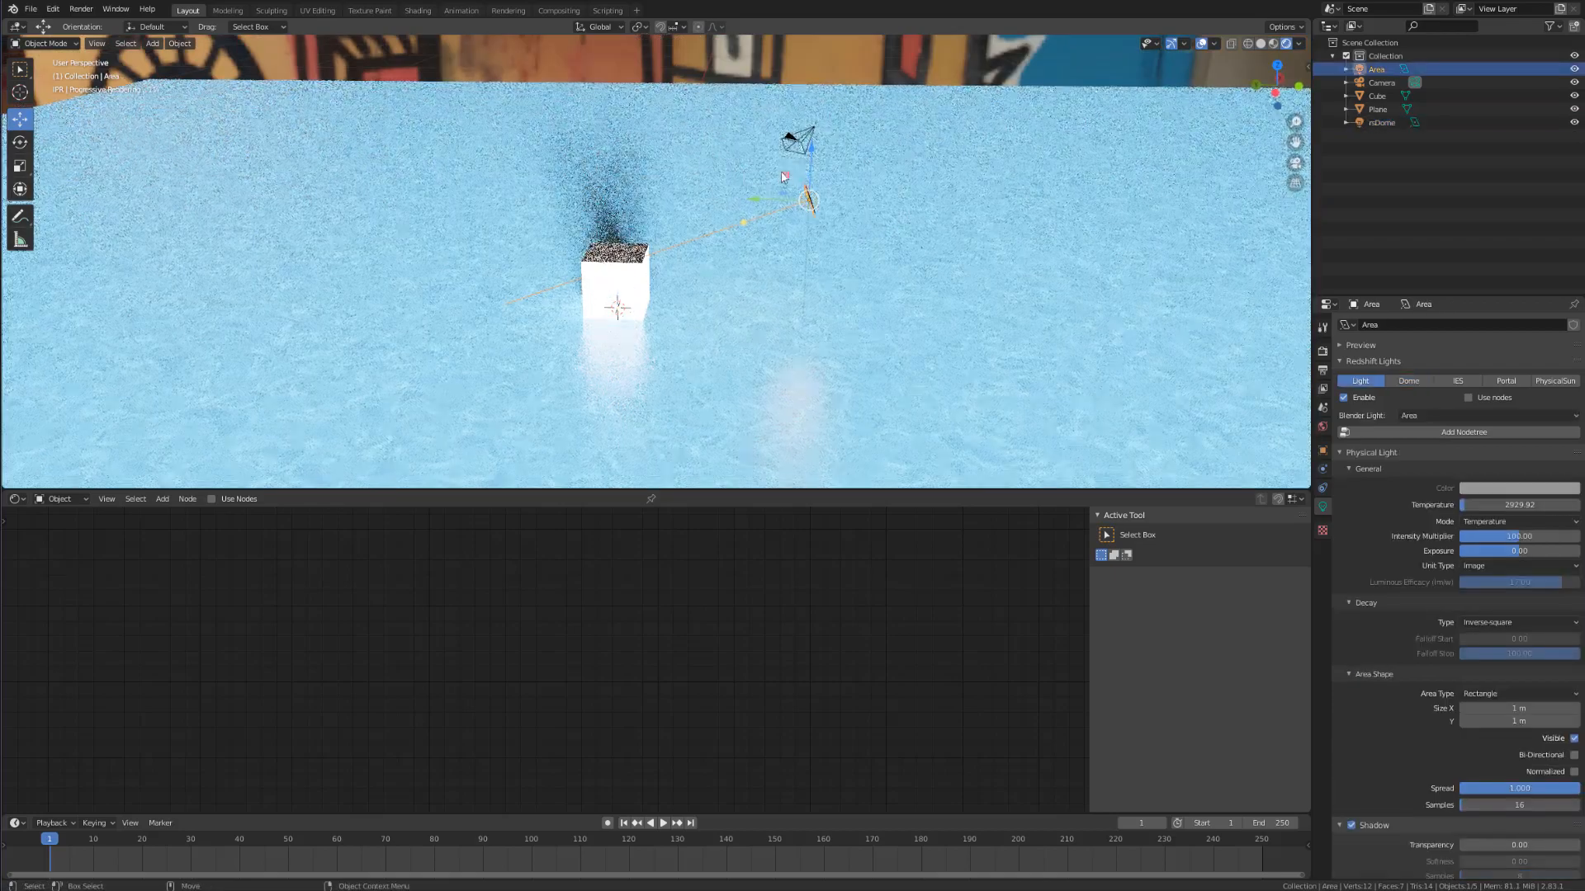
pyautogui.press('g')
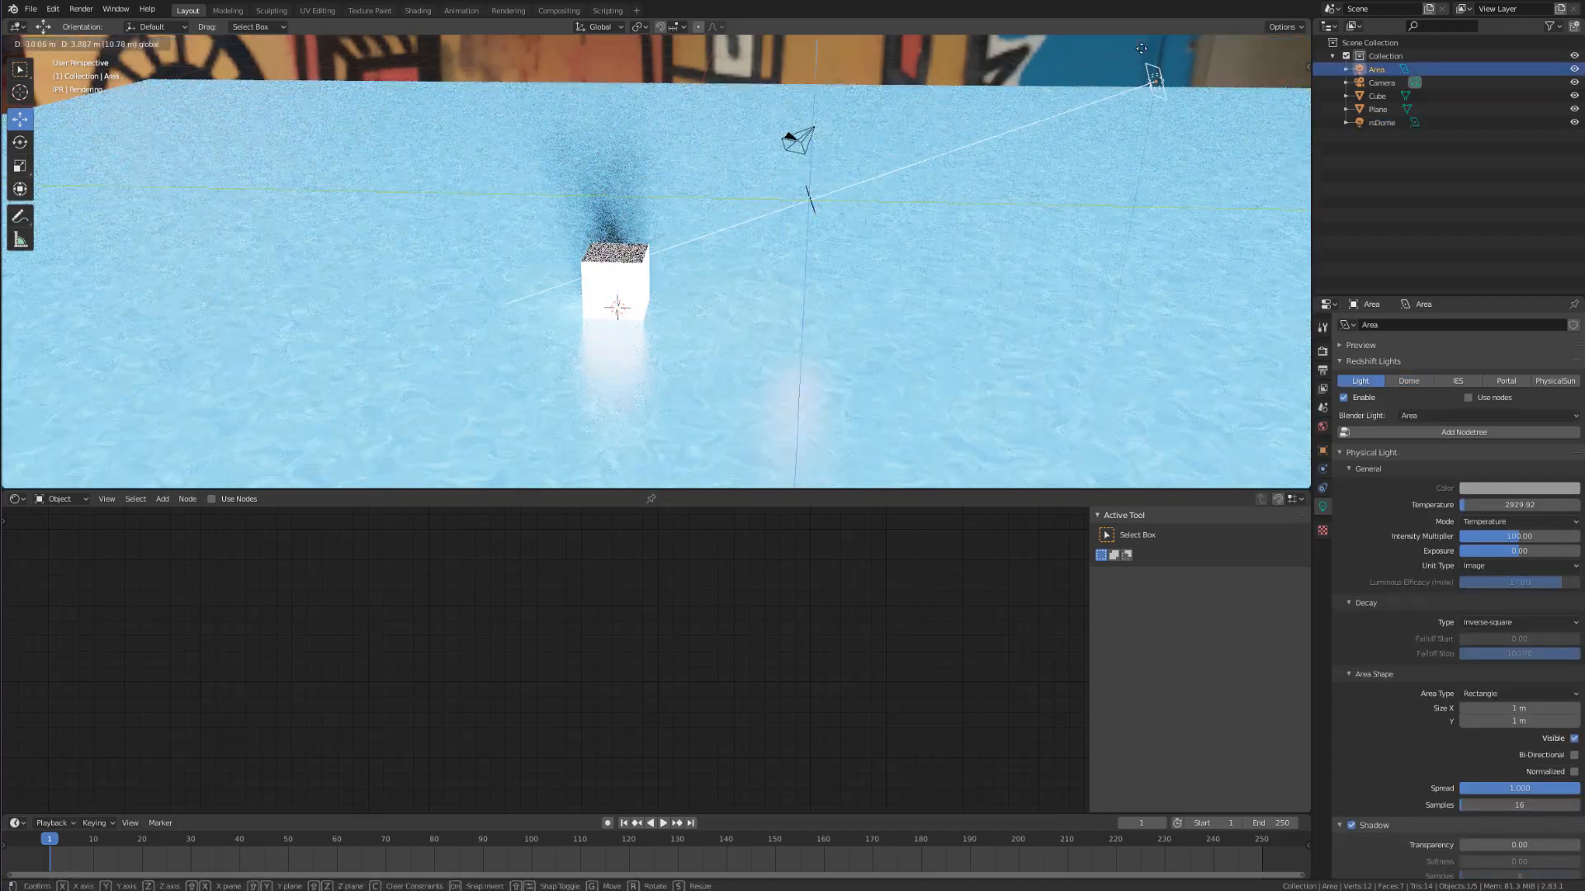
pyautogui.click(1139, 39)
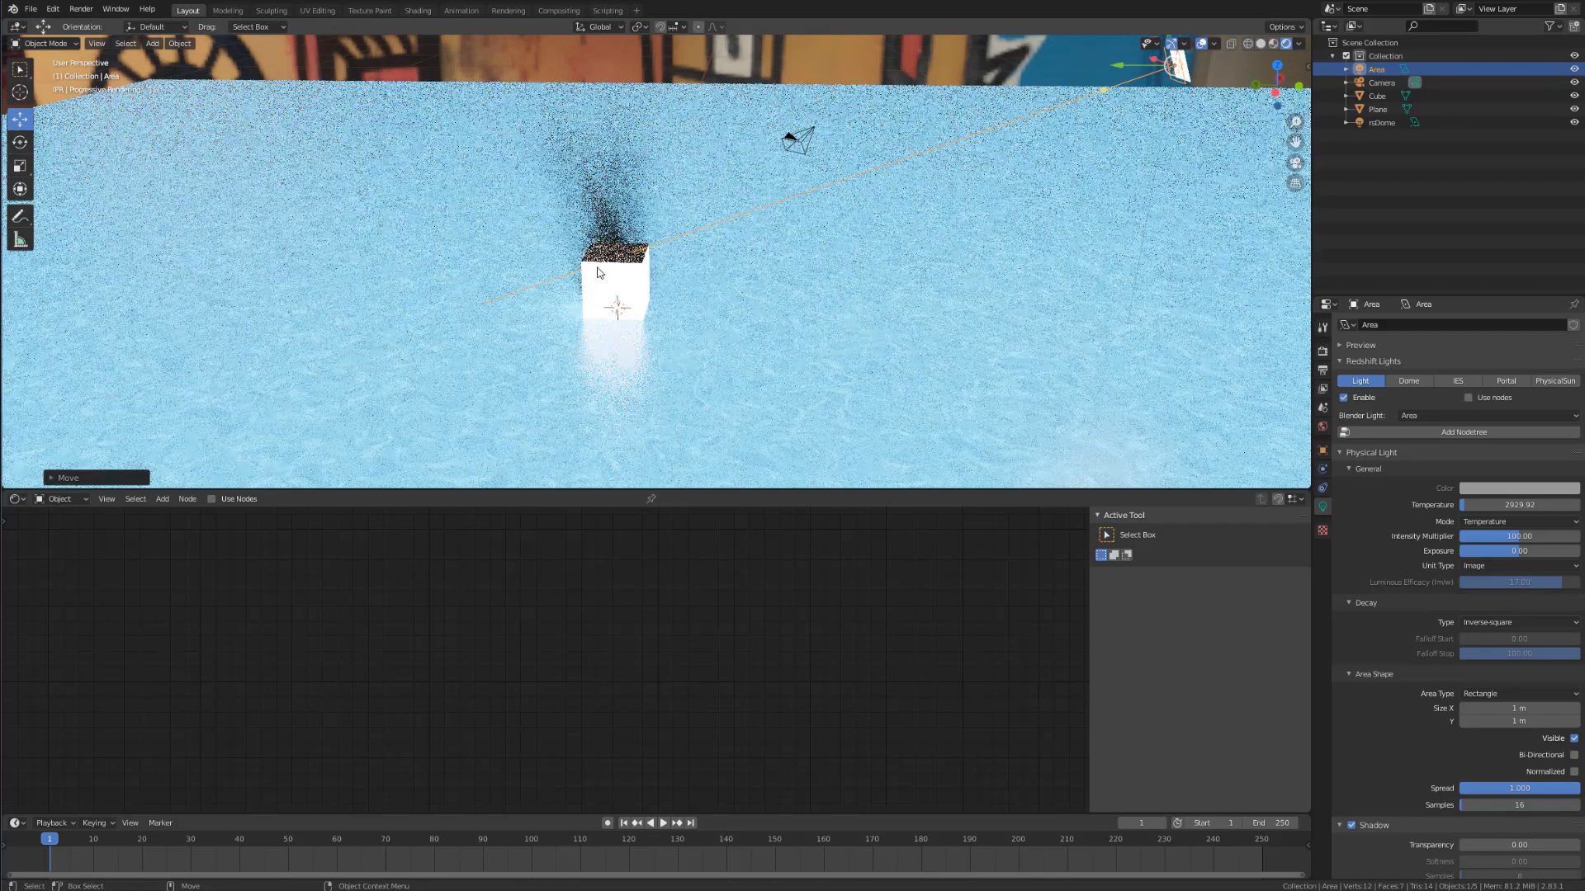
# Step: Add a Redshift node tree to the cube's material and frame its nodes in the node editor
pyautogui.click(599, 273)
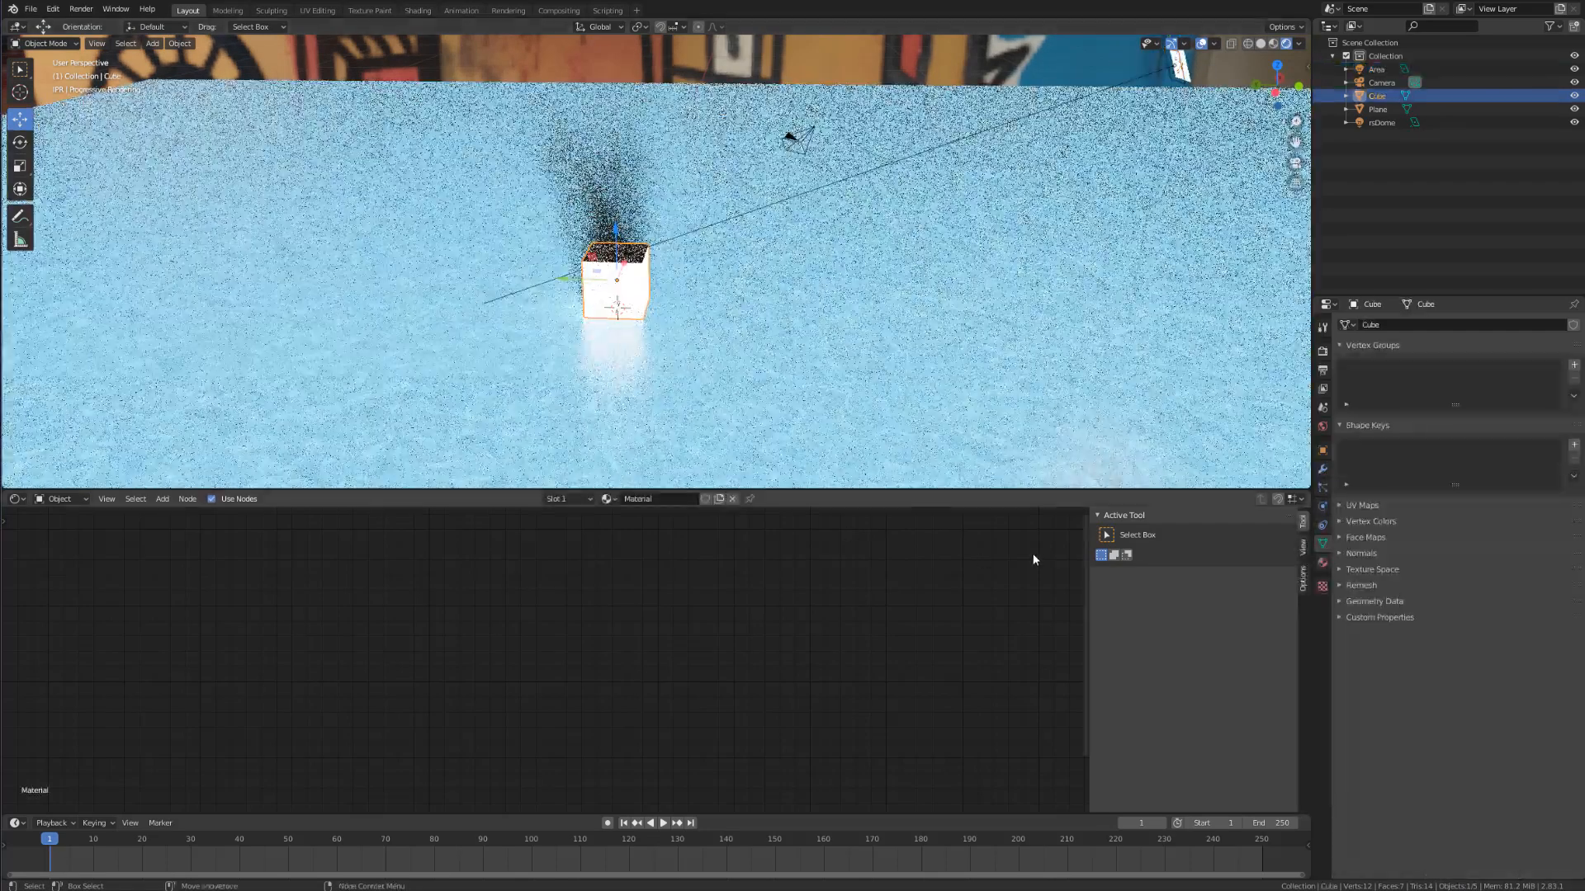
pyautogui.click(1323, 563)
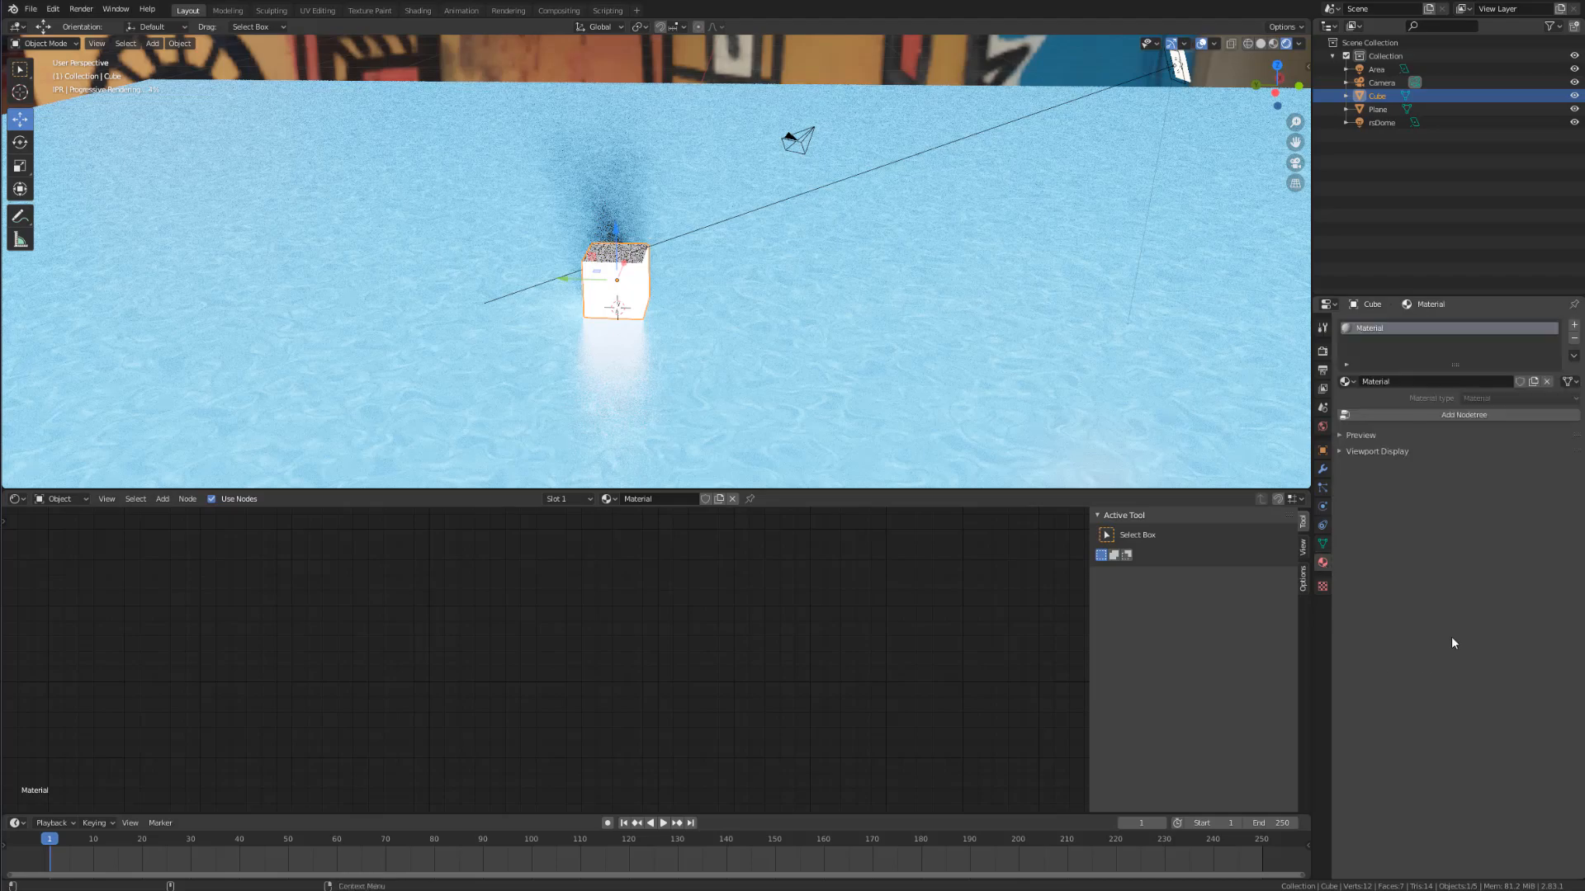
pyautogui.click(1465, 416)
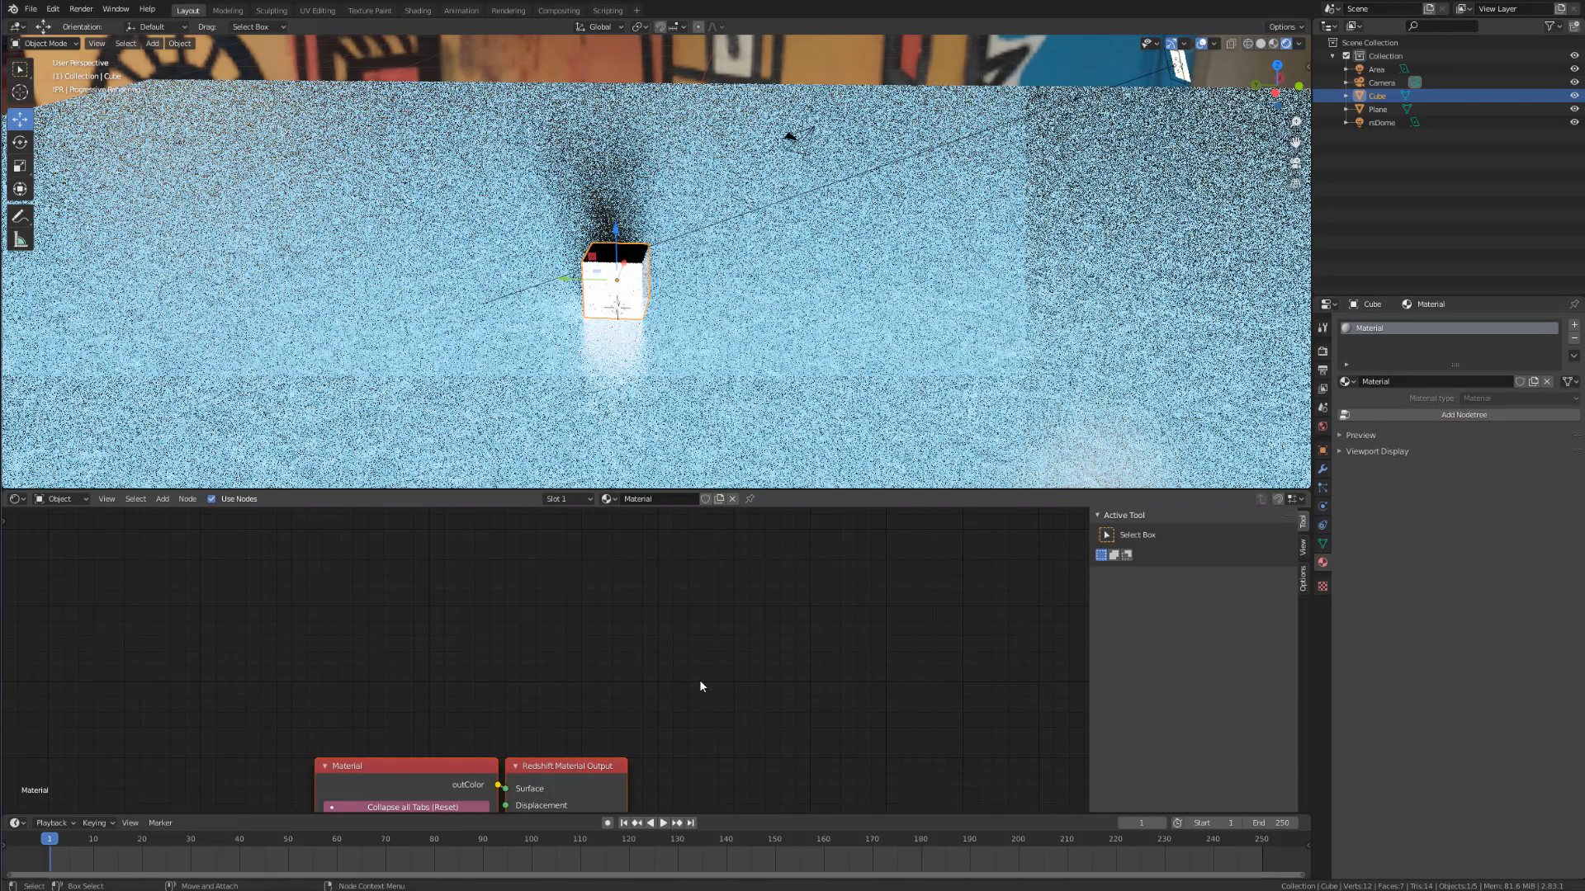
pyautogui.press('Home')
pyautogui.moveTo(850, 672); pyautogui.dragTo(862, 696, button='middle')
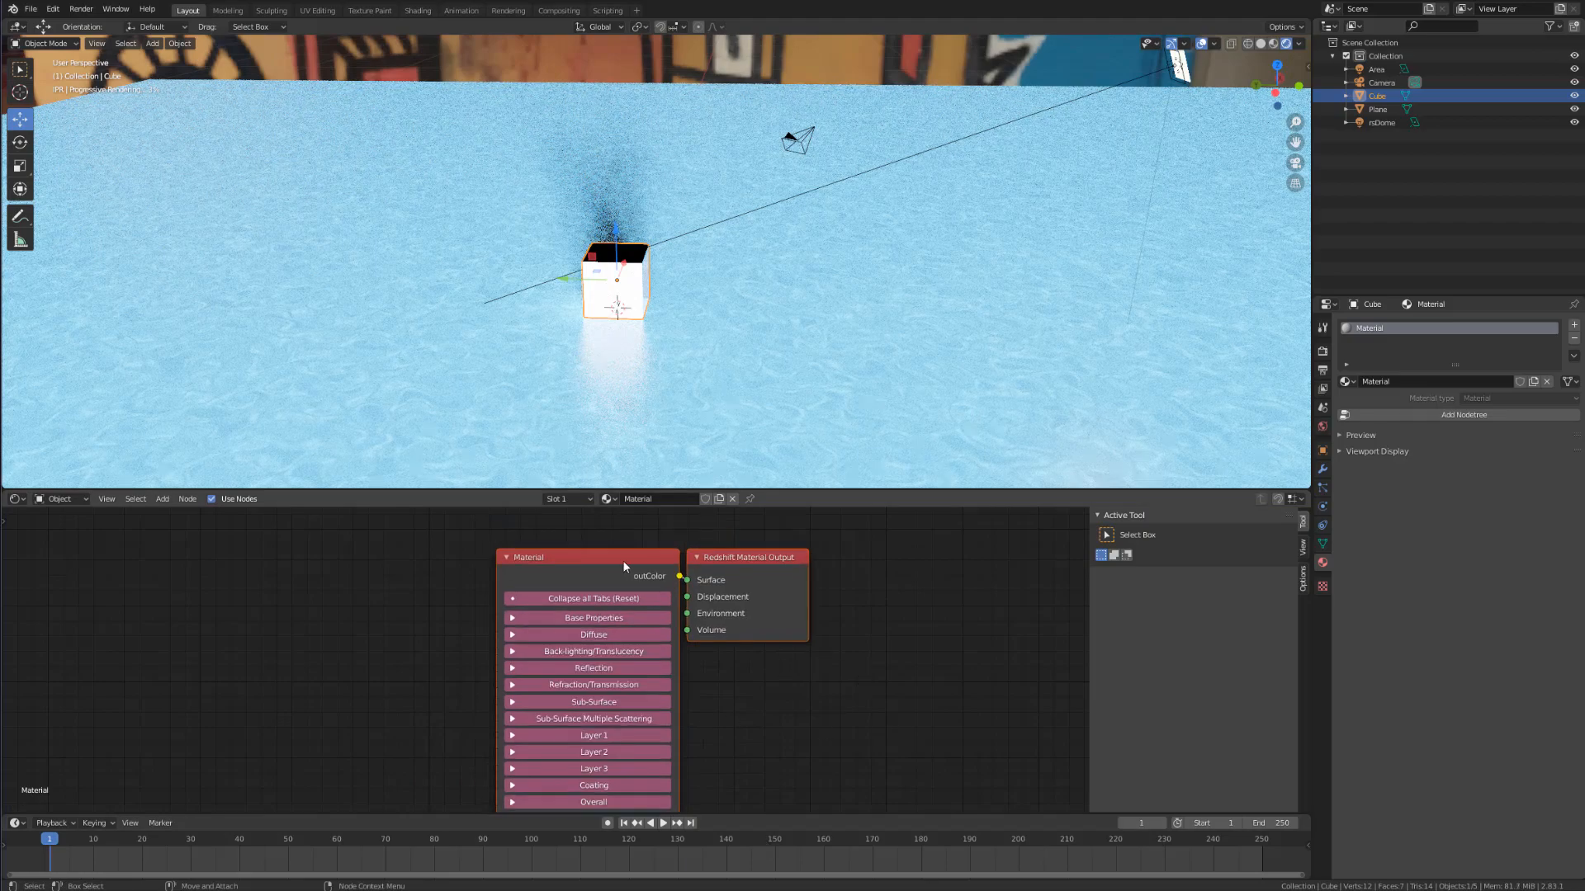
# Step: Set the diffuse color of the cube's Material node to a dark olive green
pyautogui.click(624, 563)
pyautogui.click(1226, 684)
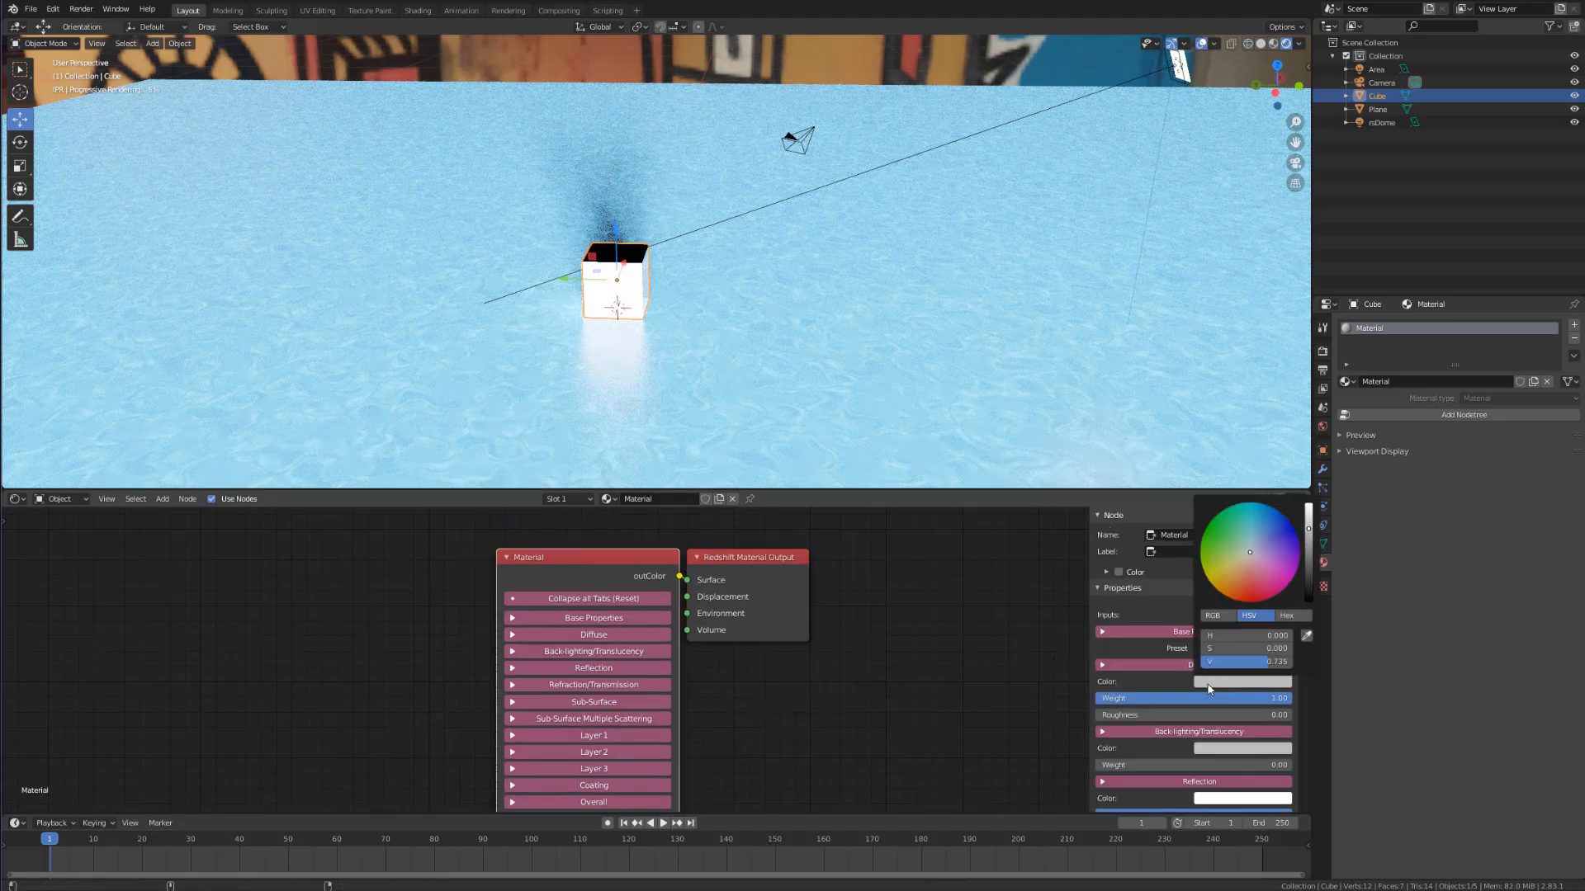
pyautogui.click(1224, 683)
pyautogui.moveTo(1245, 555); pyautogui.dragTo(1308, 584)
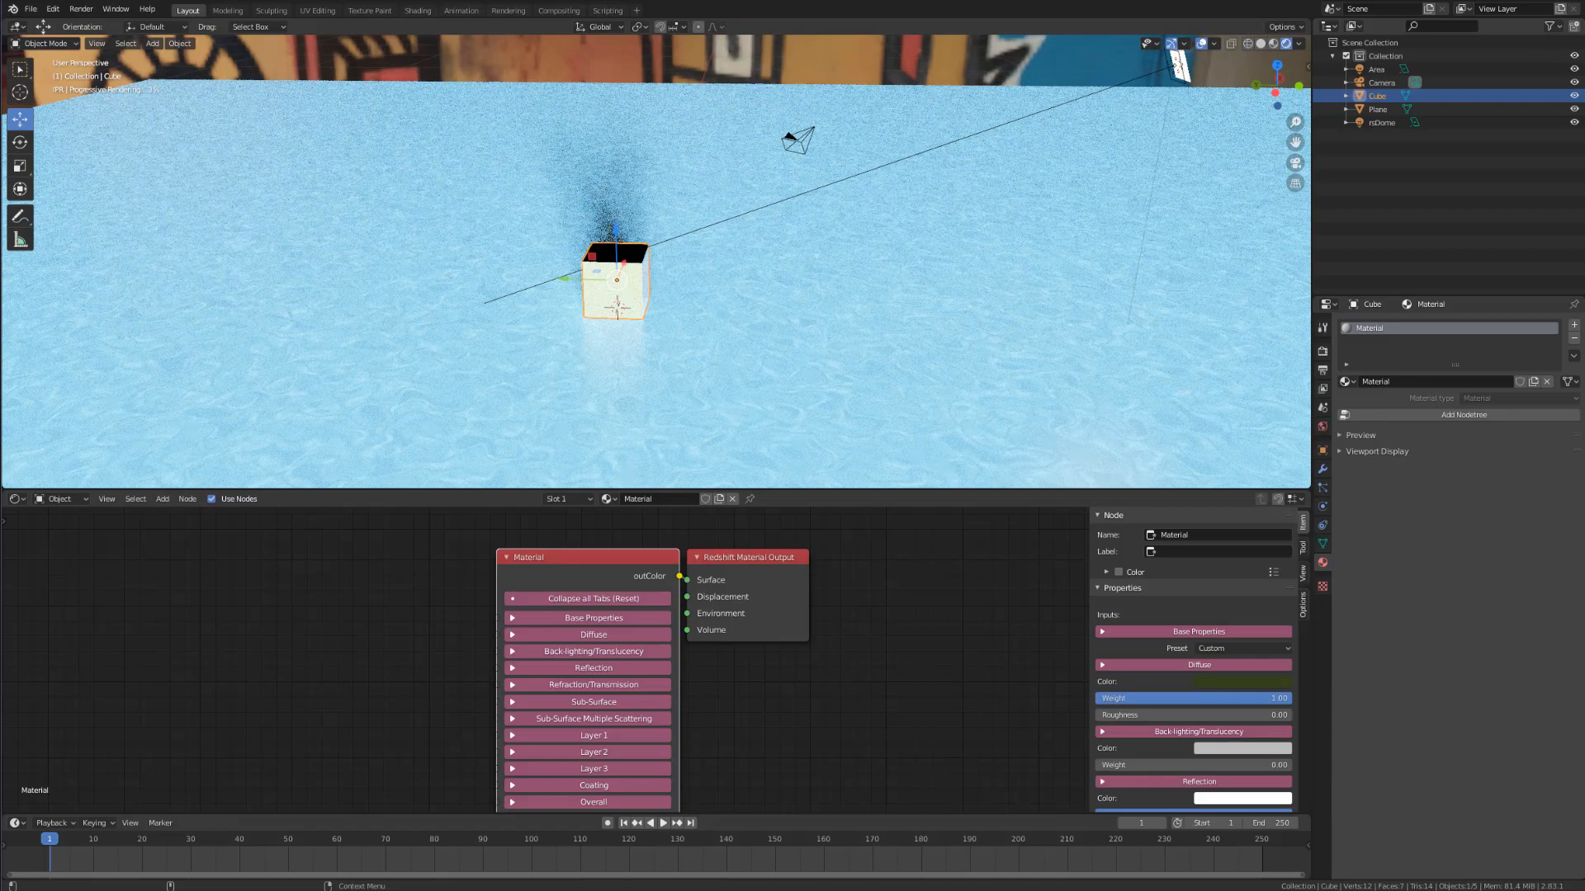
# Step: Raise the reflection roughness of the cube's material to 0.79
pyautogui.click(1284, 44)
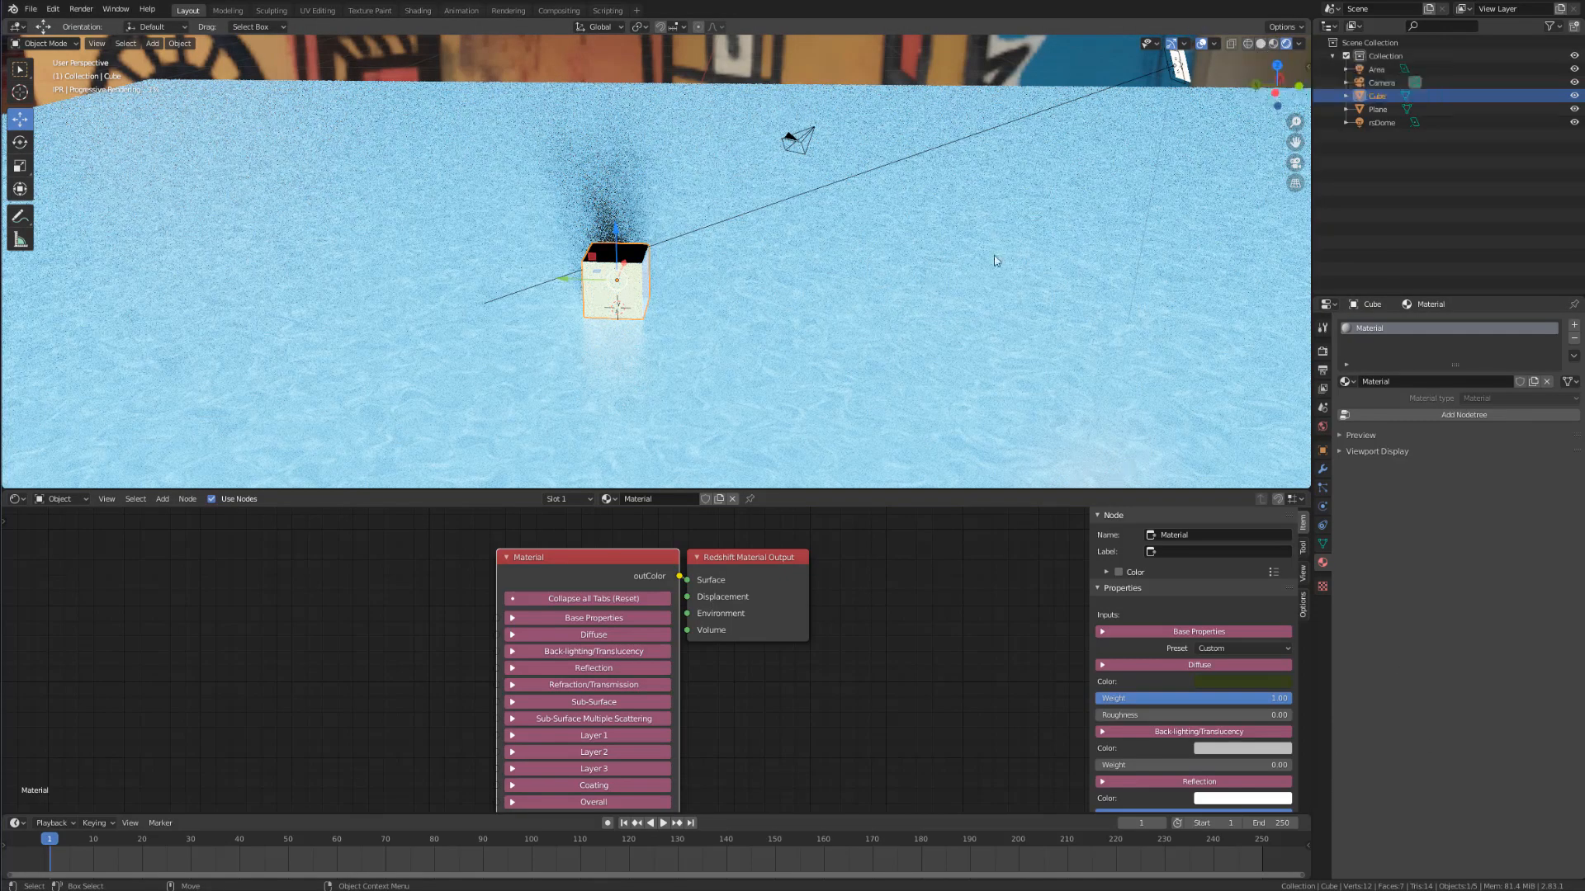
pyautogui.moveTo(643, 274); pyautogui.dragTo(685, 281, button='middle')
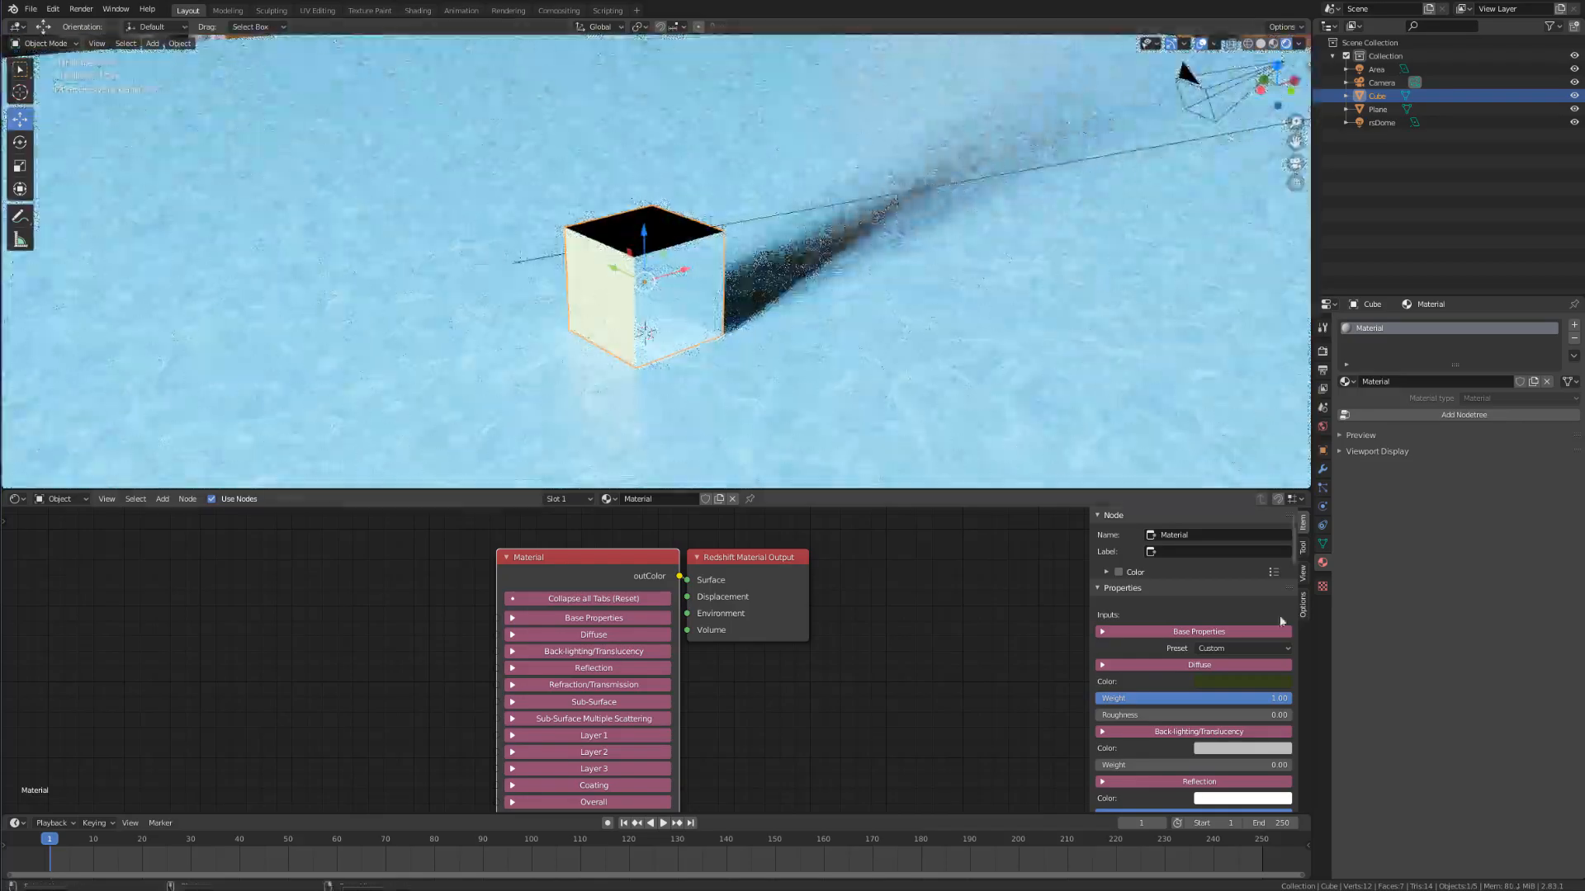
pyautogui.scroll(-5, 1155, 695)
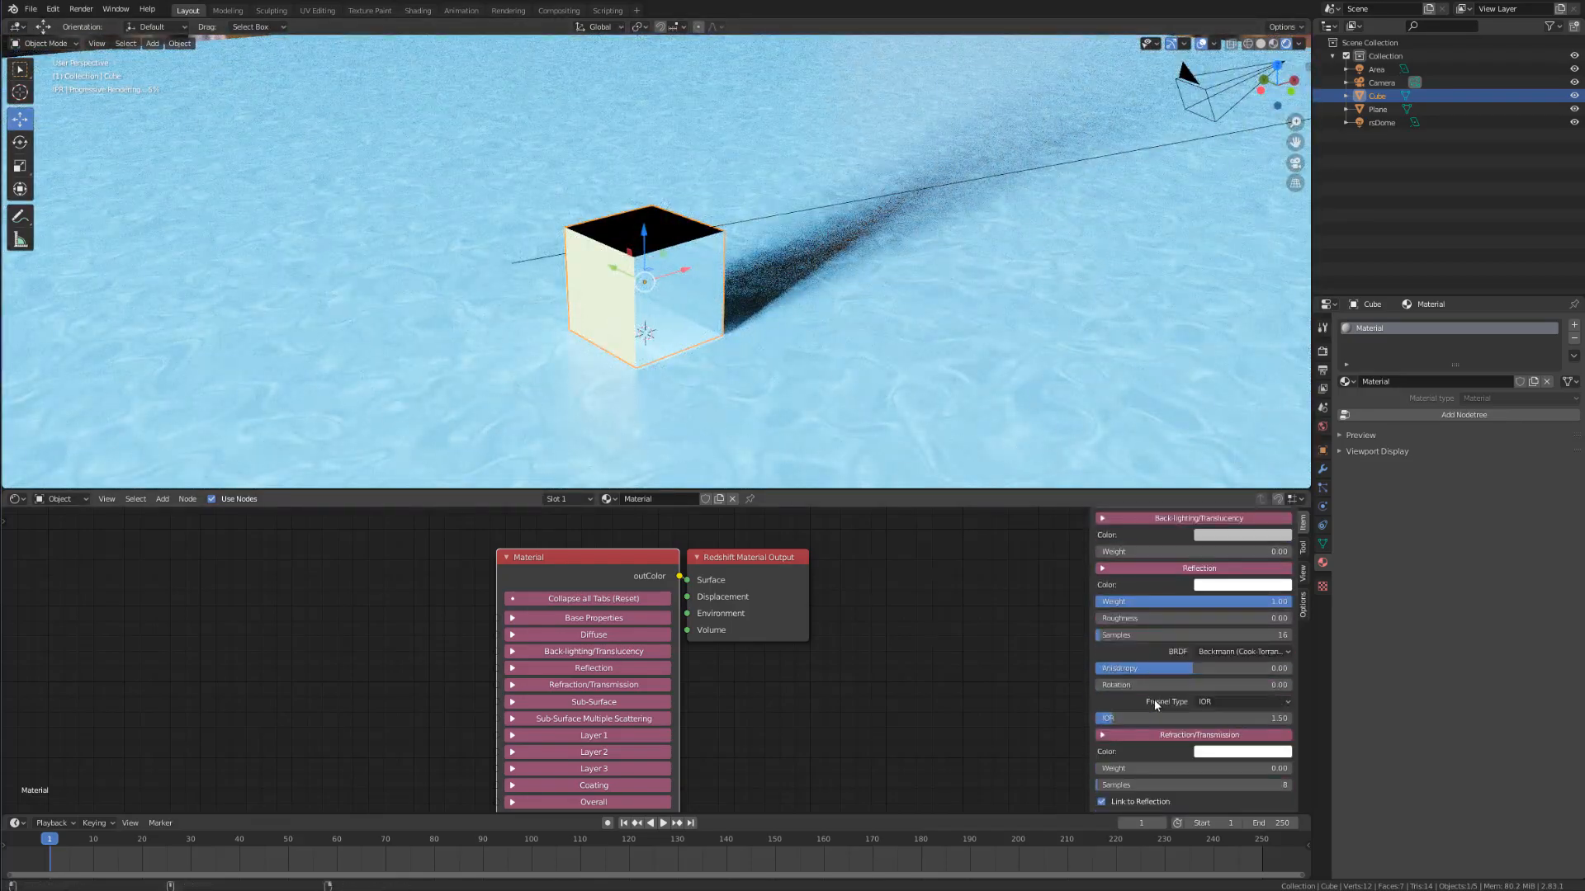
pyautogui.scroll(-3, 1155, 697)
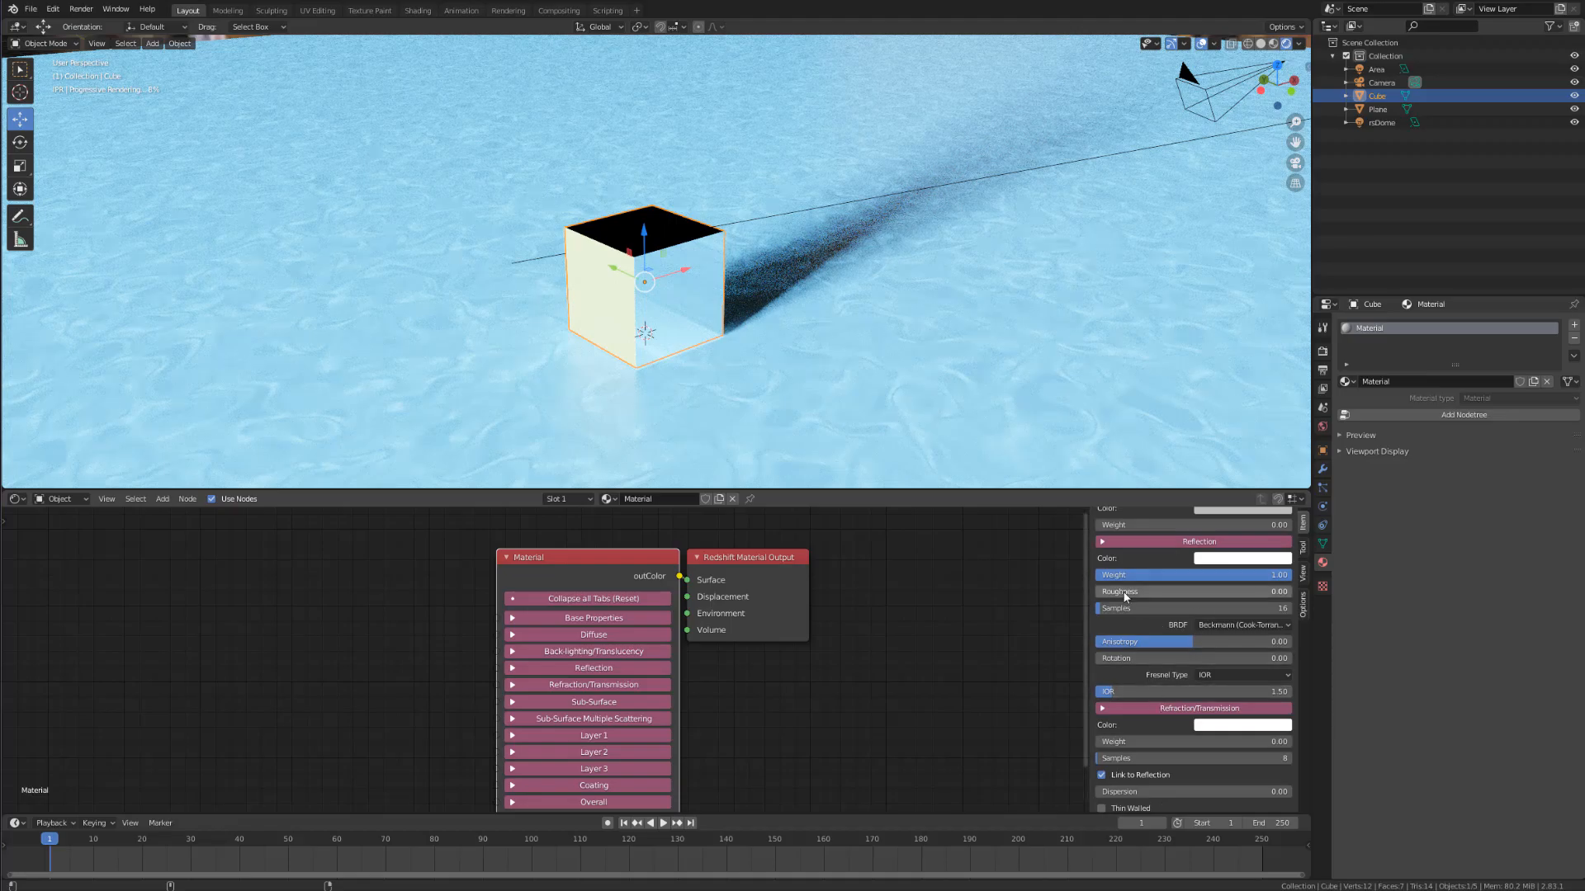
pyautogui.moveTo(1110, 592); pyautogui.dragTo(1249, 591)
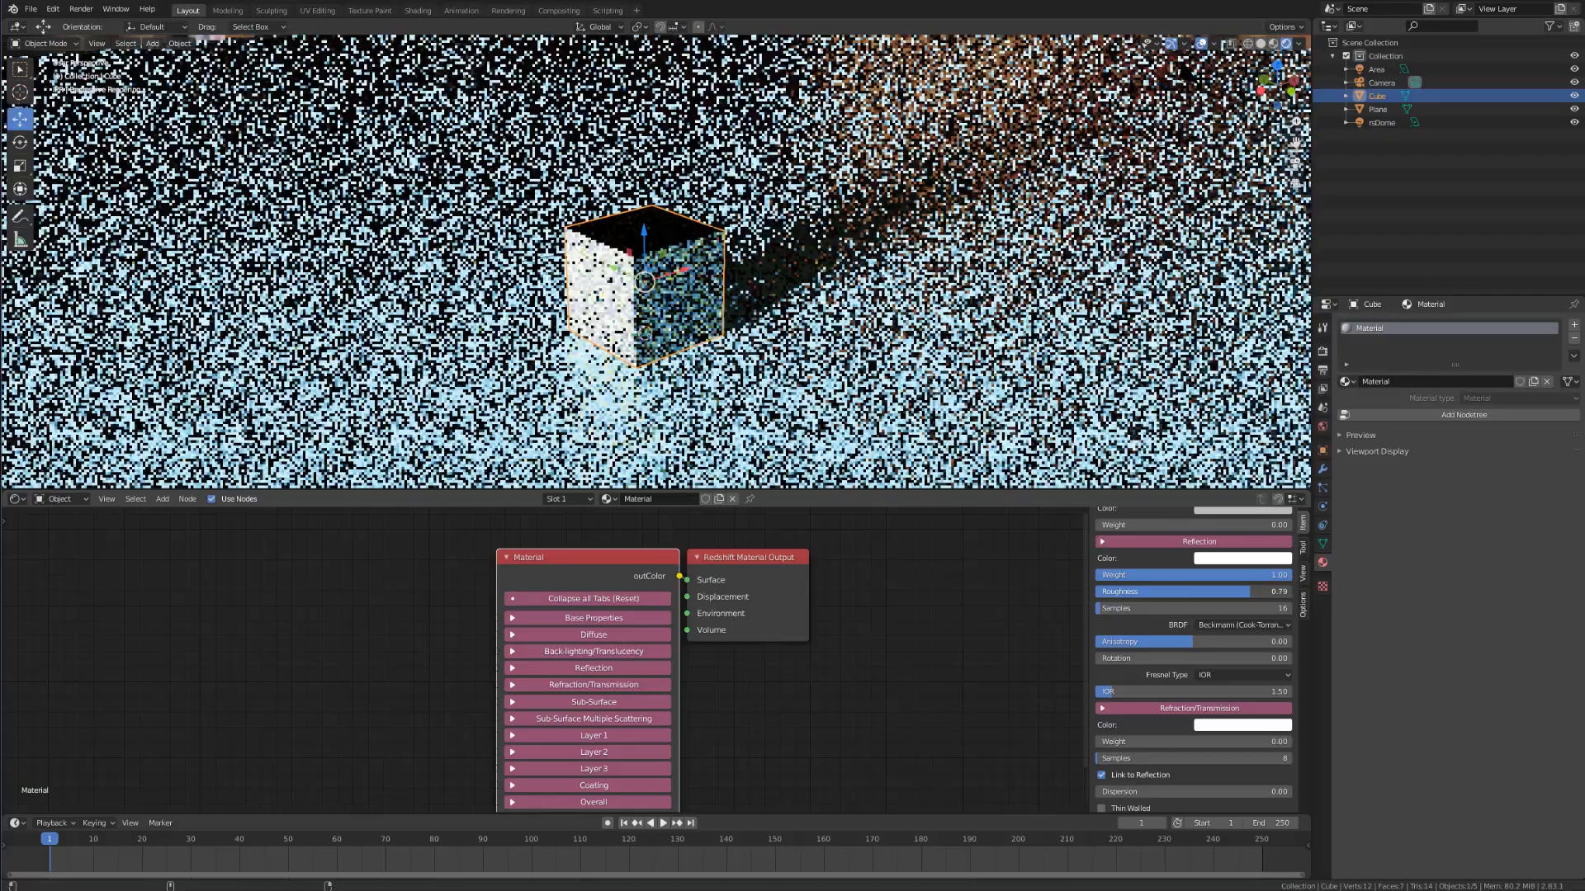
# Step: Examine the cube and plane against the dome environment from several angles and review the scene's post-processing and view transform options
pyautogui.scroll(-1, 747, 308)
pyautogui.scroll(-9, 747, 308)
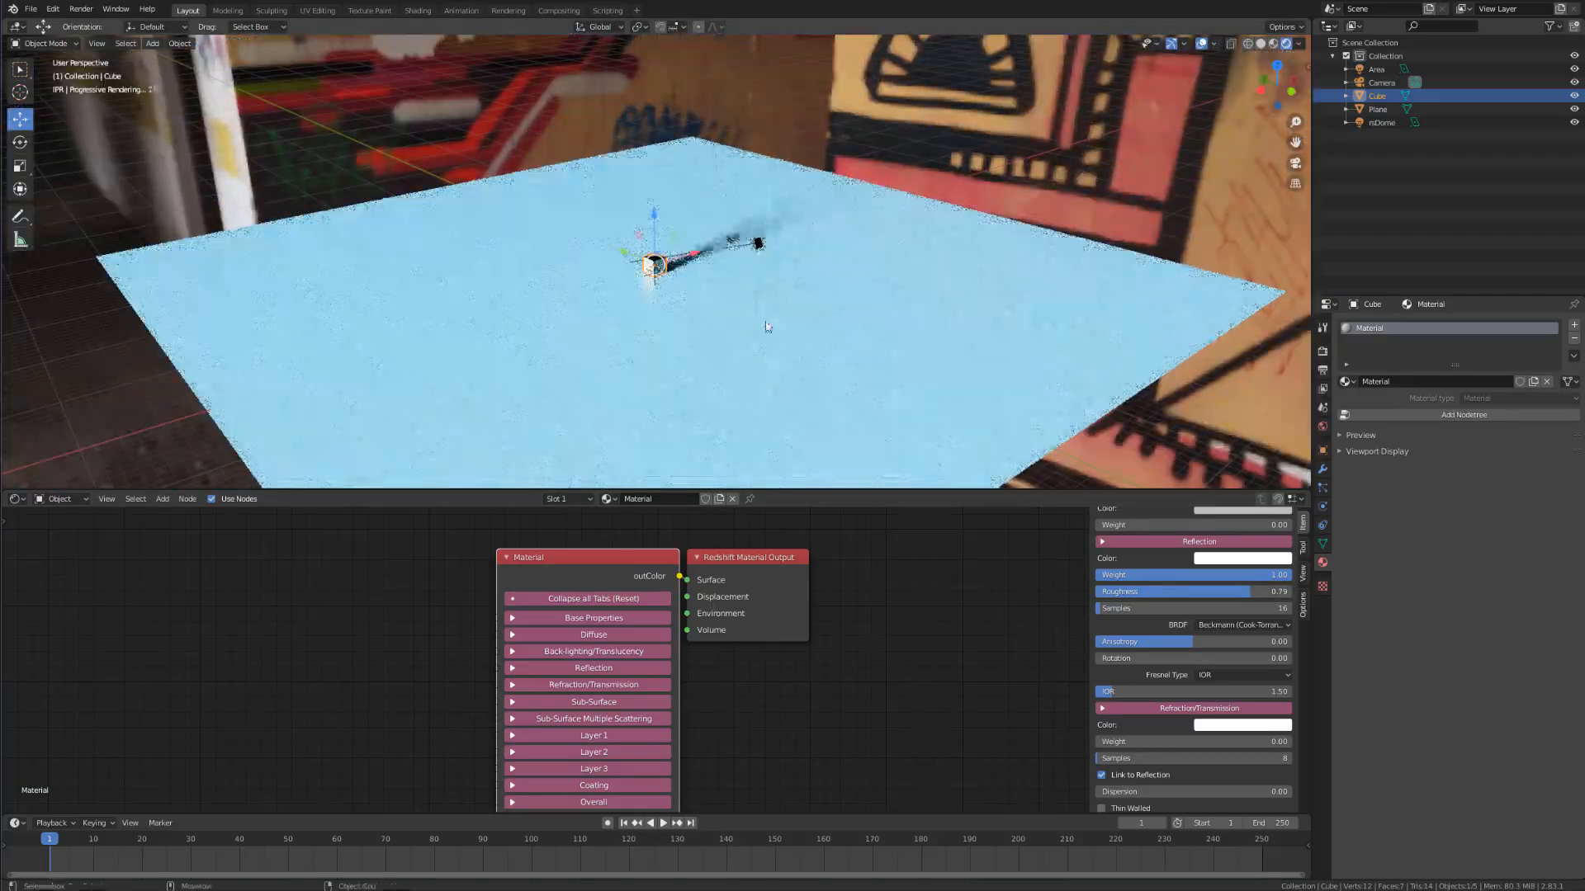
pyautogui.keyDown('alt'); pyautogui.moveTo(747, 309); pyautogui.dragTo(558, 320); pyautogui.keyUp('alt')
pyautogui.keyDown('alt'); pyautogui.moveTo(718, 358); pyautogui.dragTo(968, 329); pyautogui.keyUp('alt')
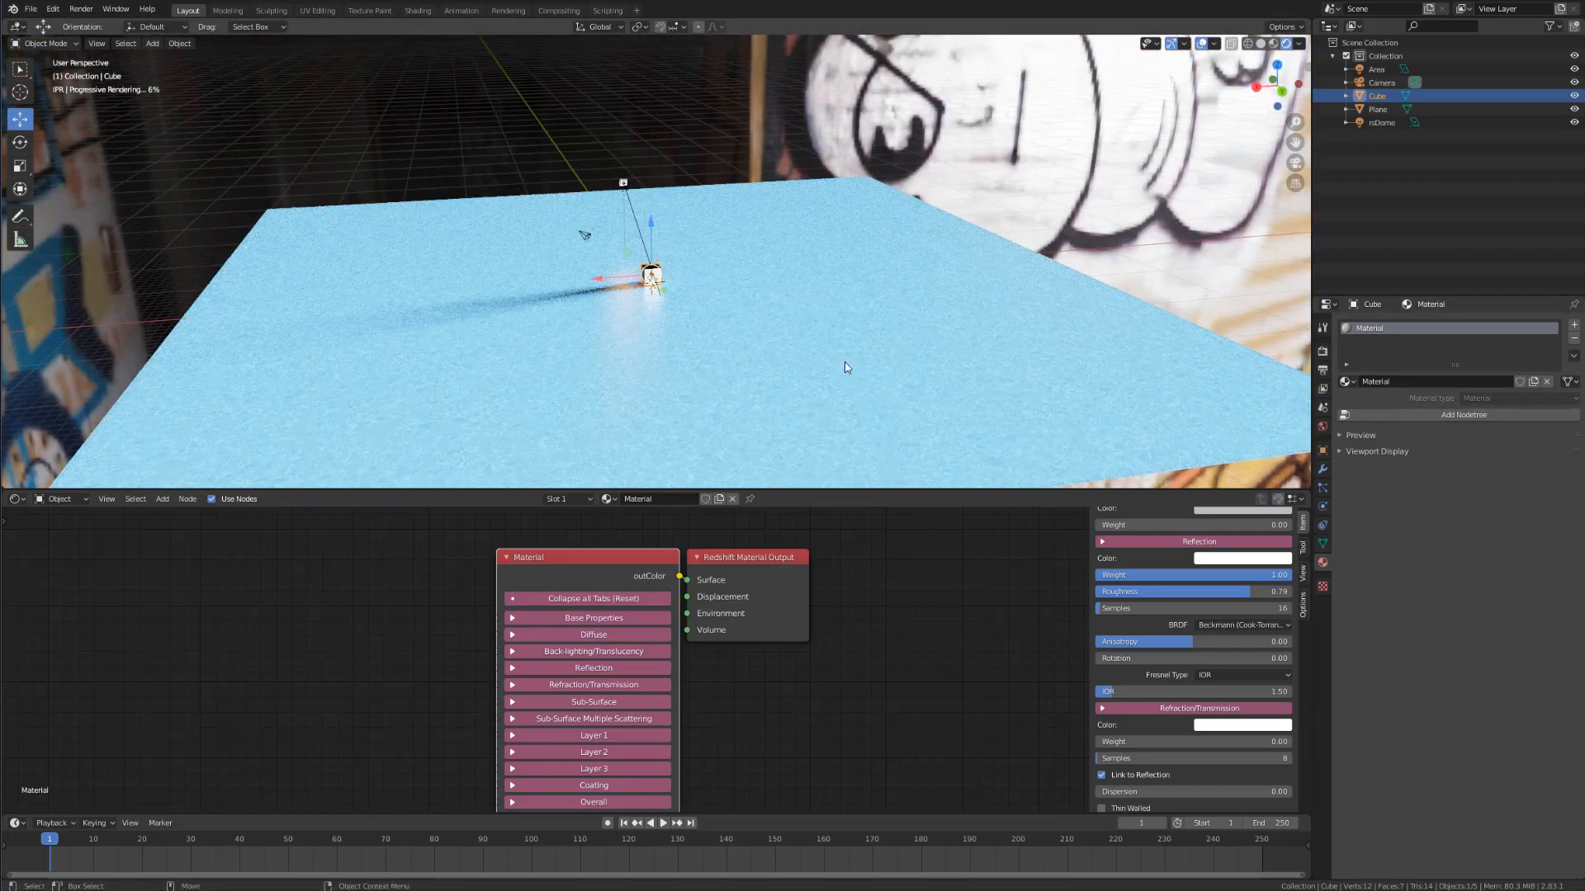
pyautogui.keyDown('alt'); pyautogui.moveTo(627, 297); pyautogui.dragTo(767, 305); pyautogui.keyUp('alt')
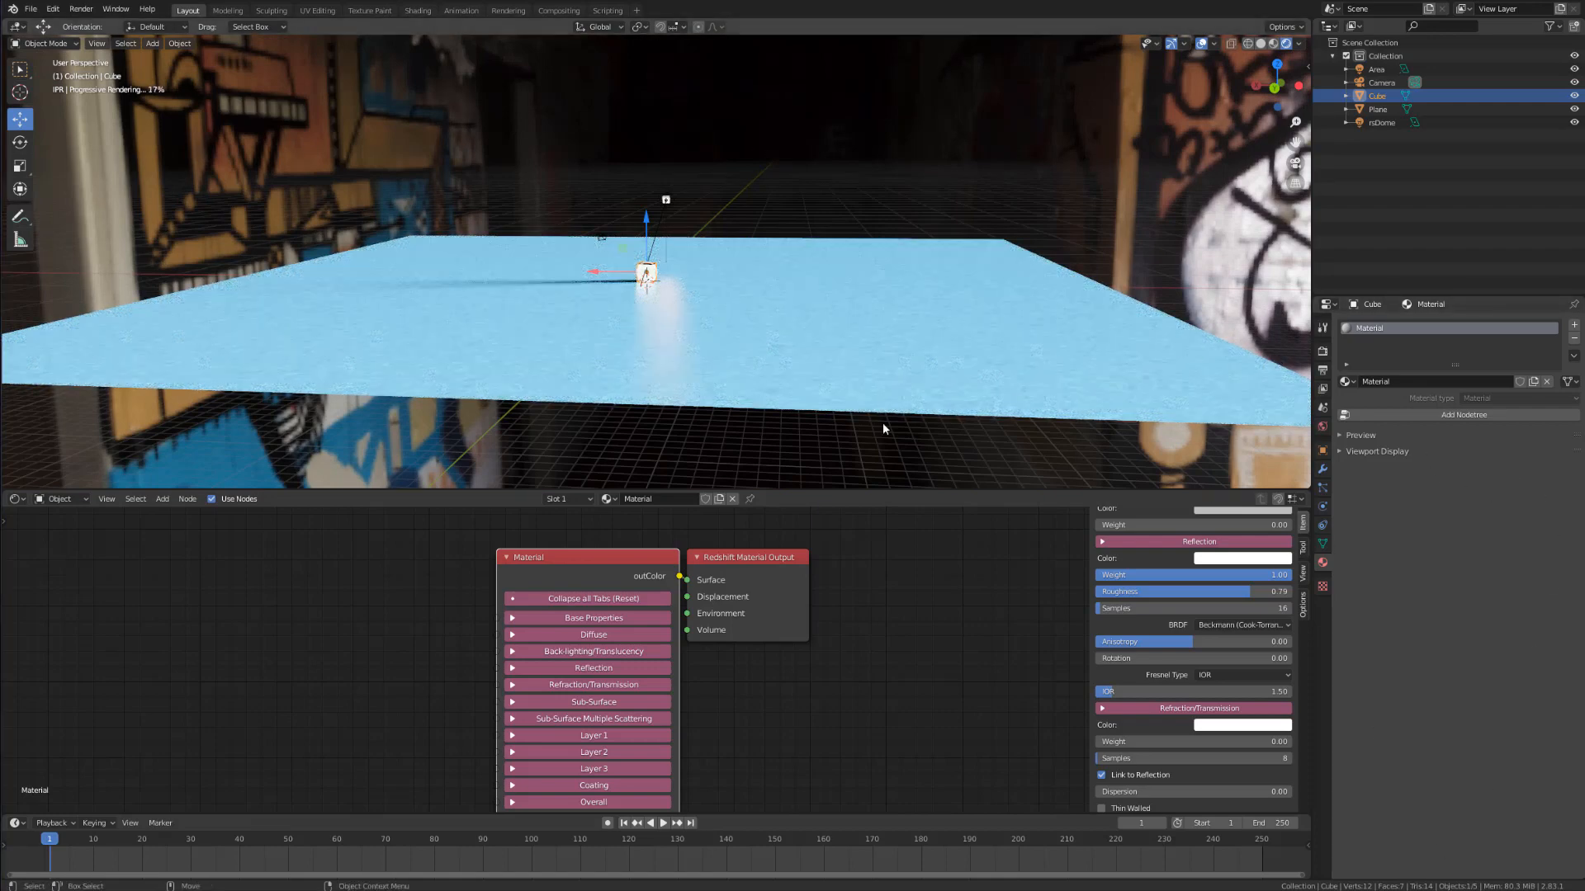
pyautogui.click(1321, 371)
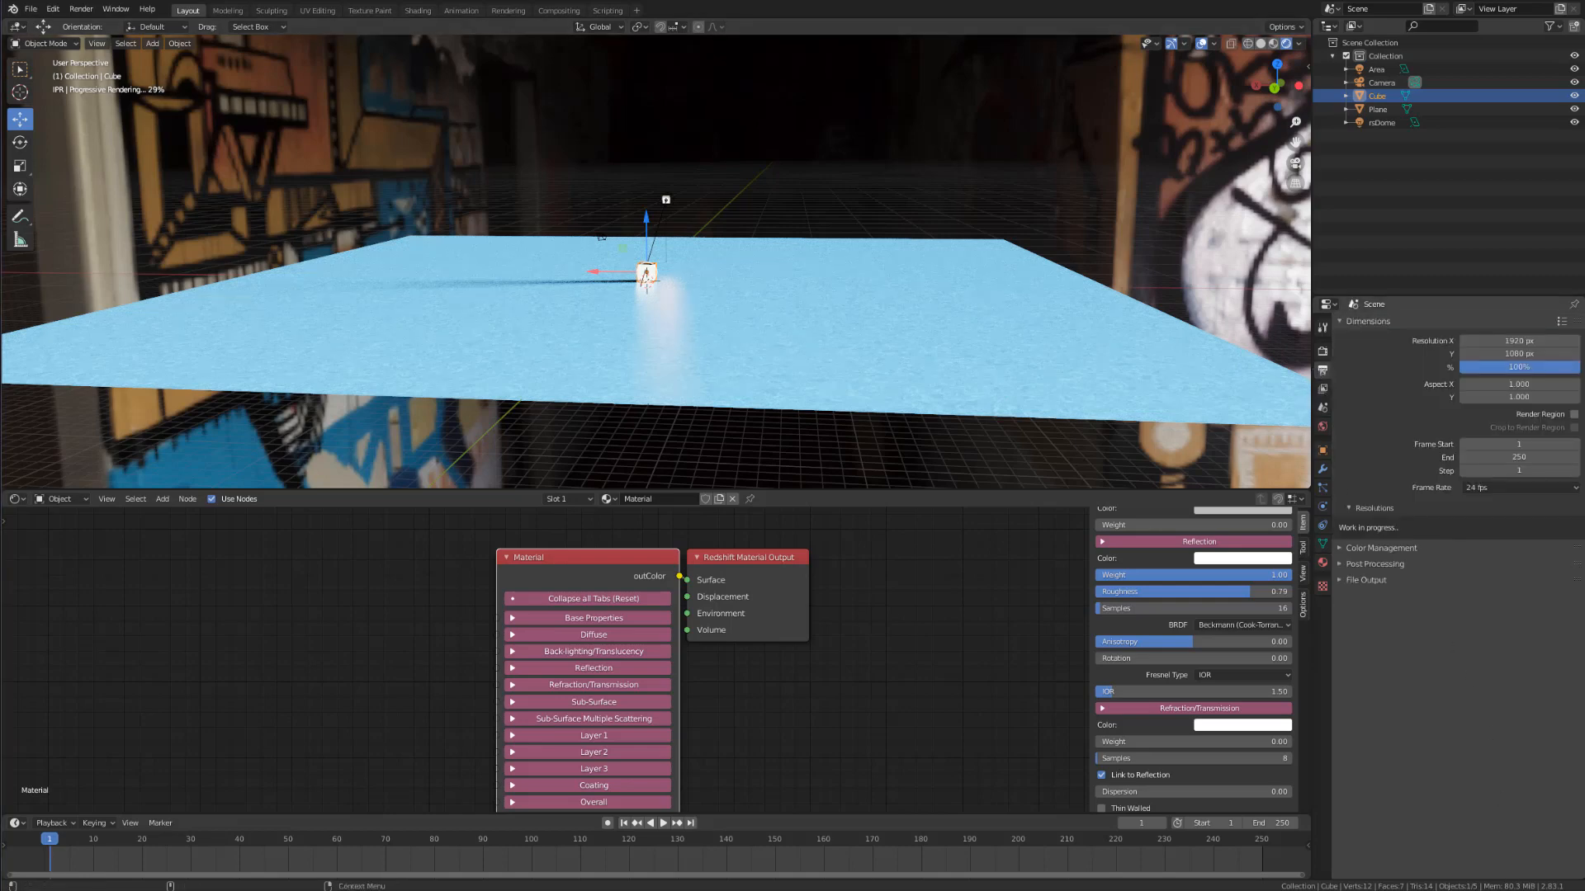
pyautogui.click(1350, 563)
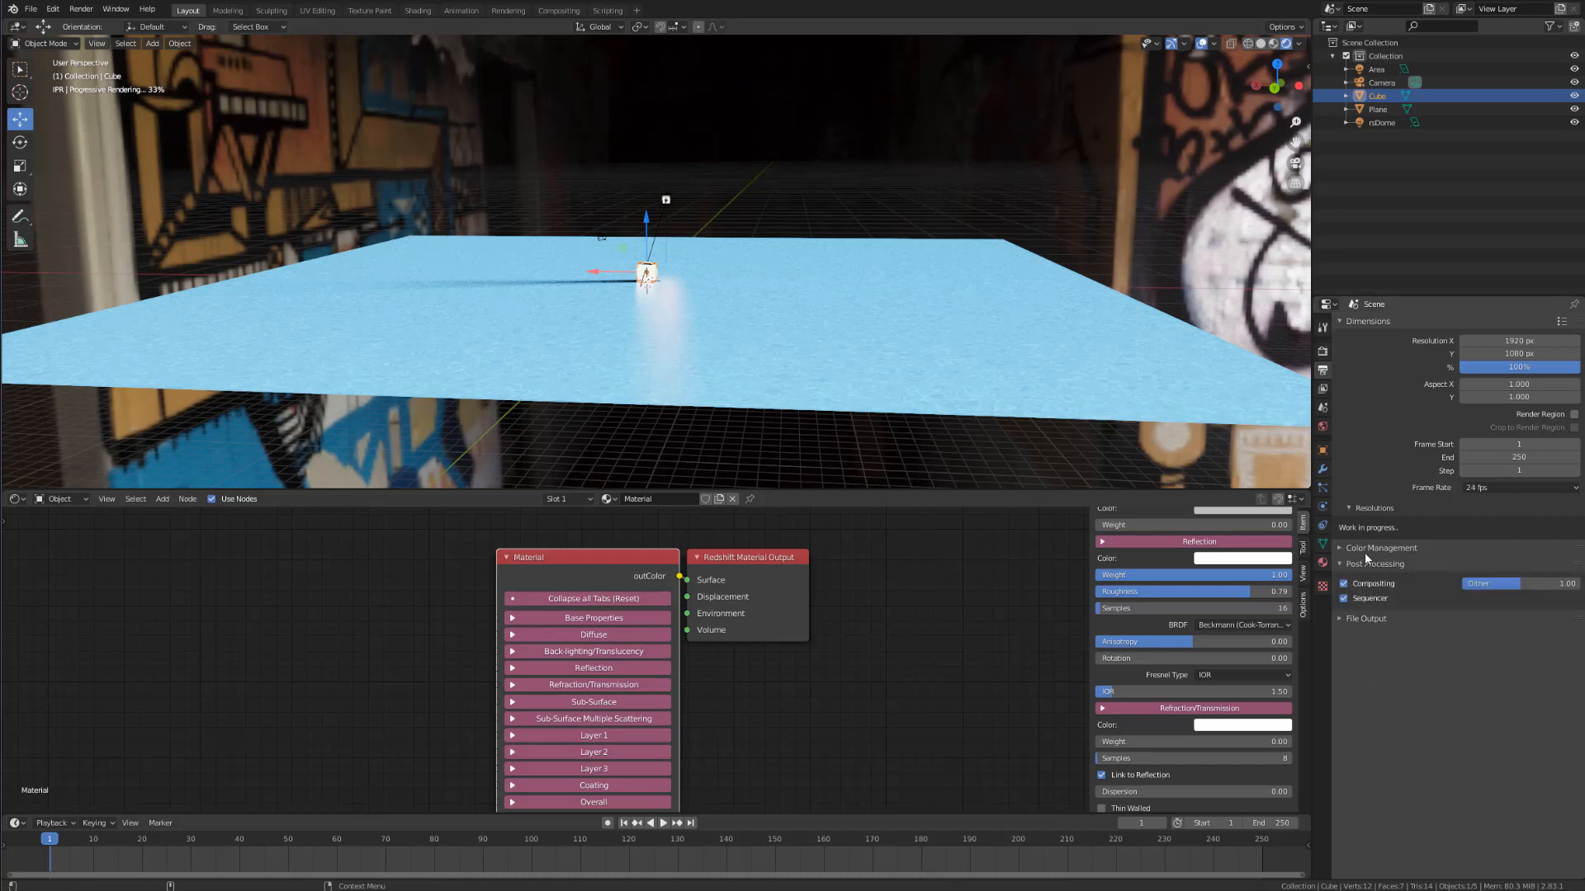
pyautogui.click(1373, 548)
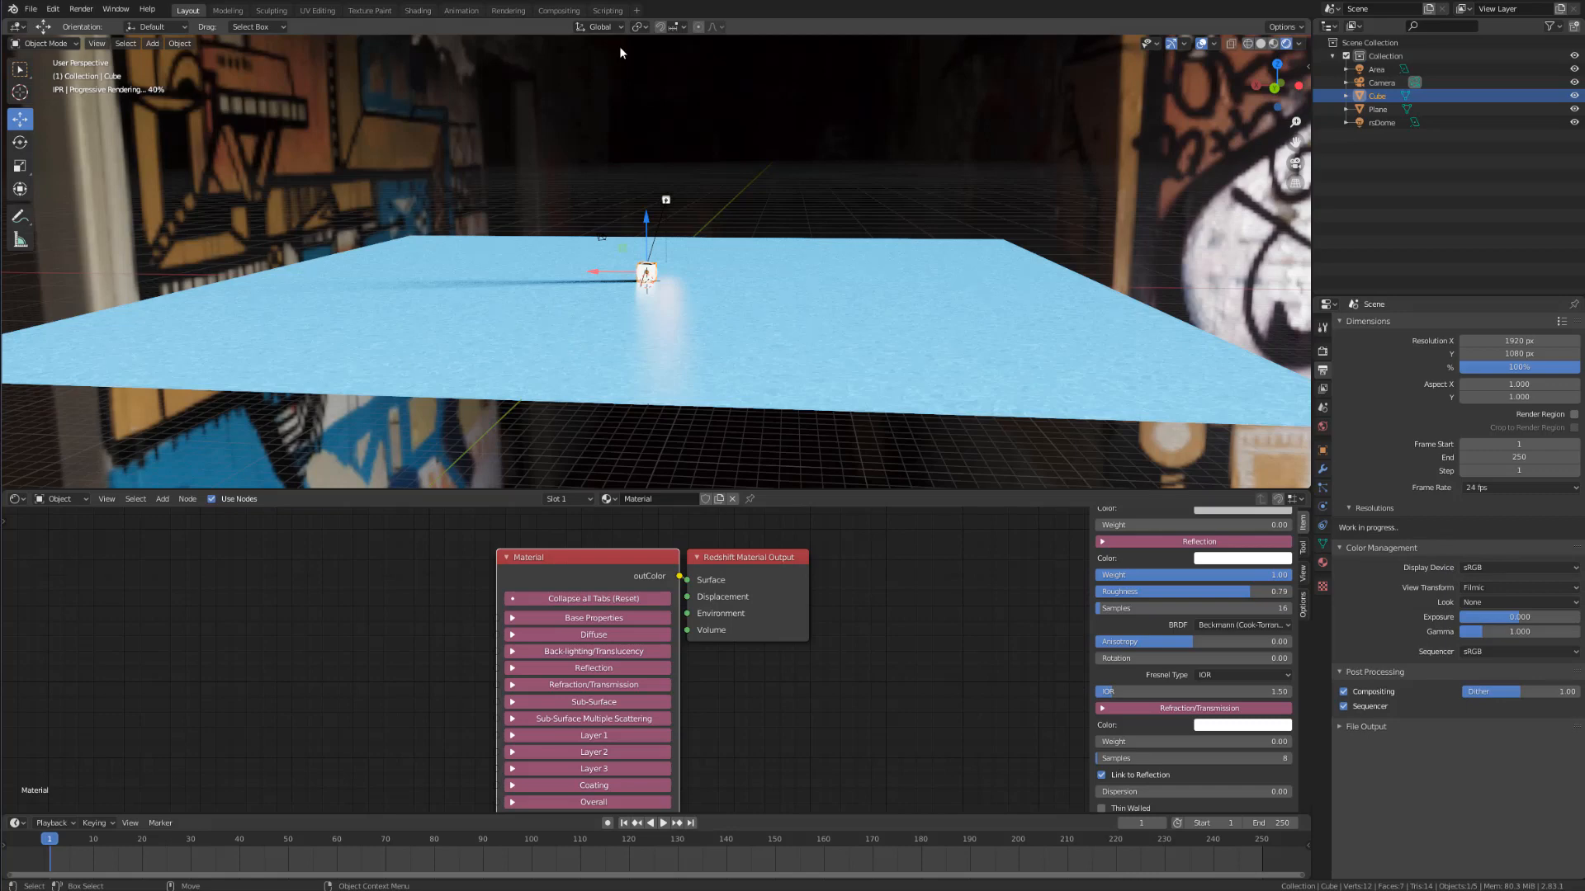
pyautogui.click(1492, 589)
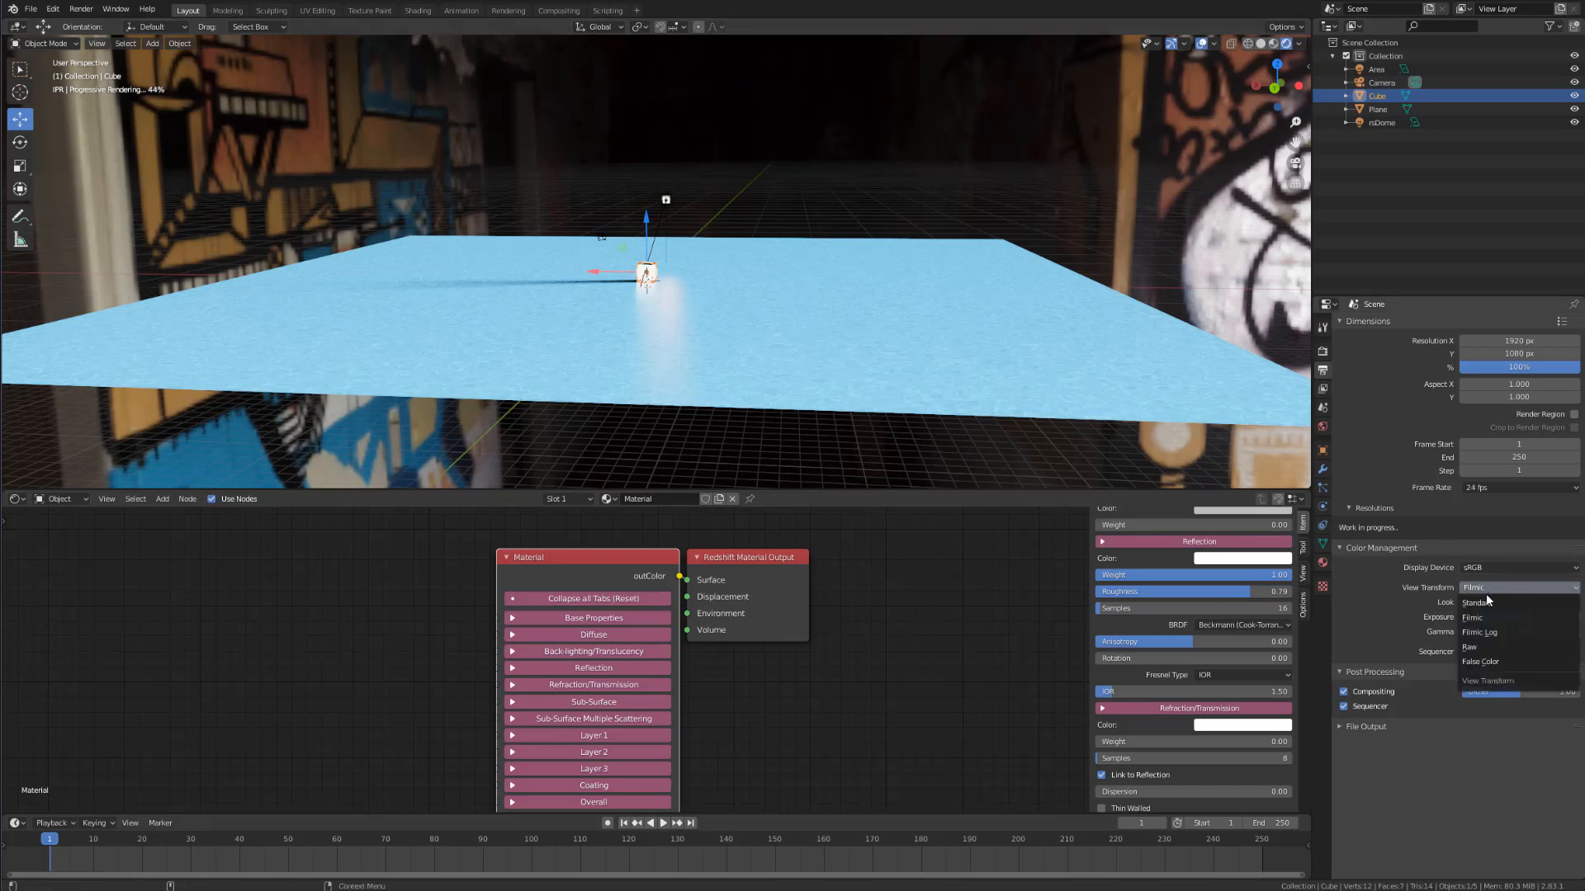
pyautogui.click(1506, 589)
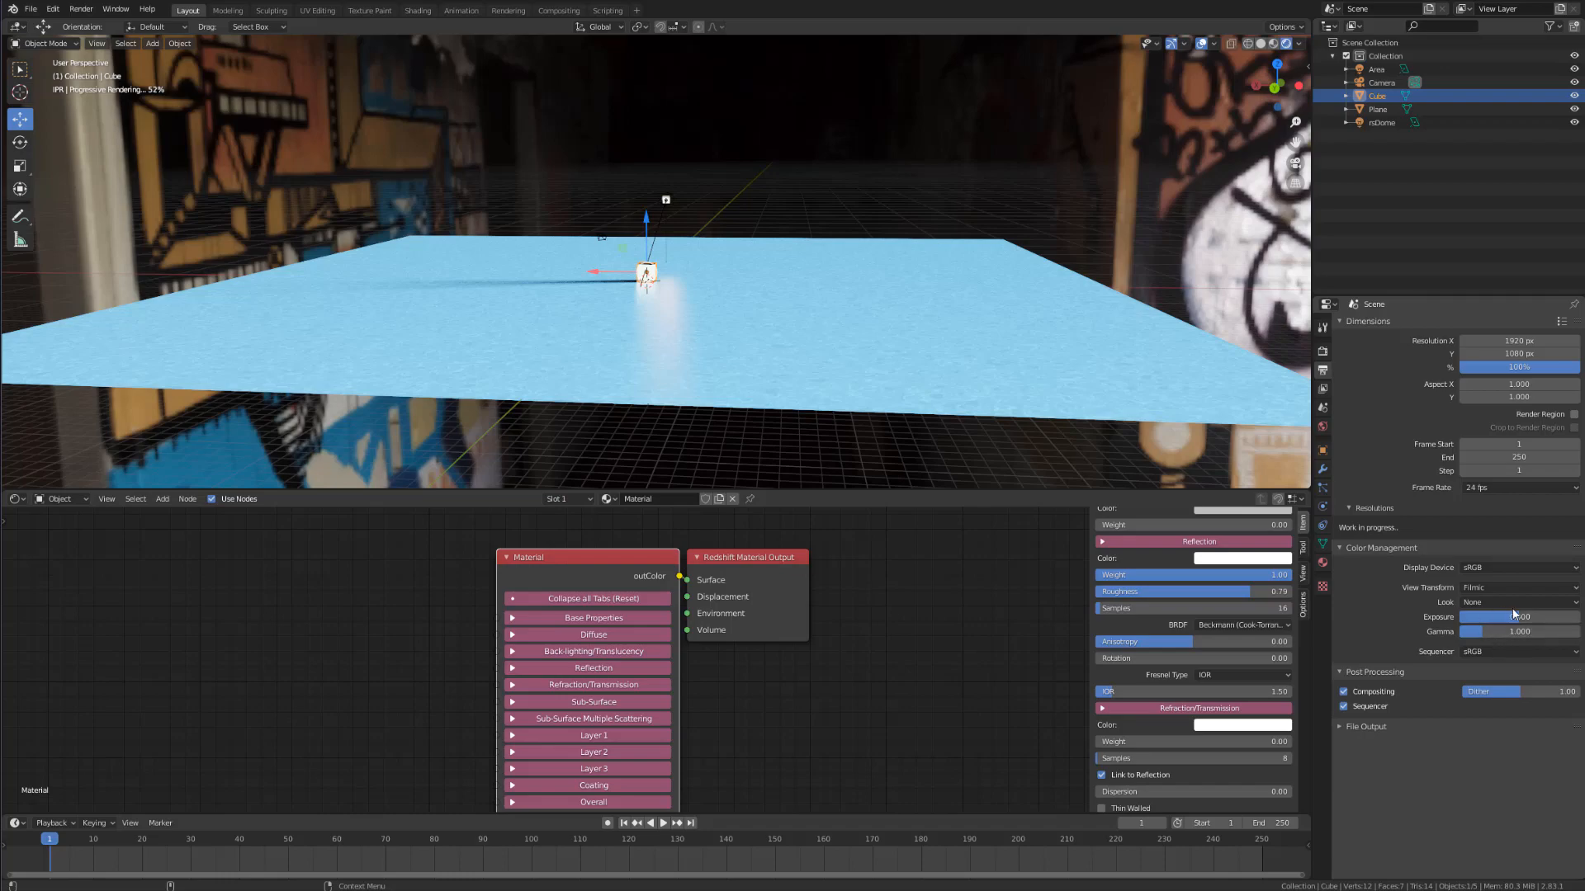
# Step: Try the Very High Contrast and Low Contrast looks in Color Management and settle on Medium Contrast
pyautogui.click(1509, 602)
pyautogui.click(1507, 632)
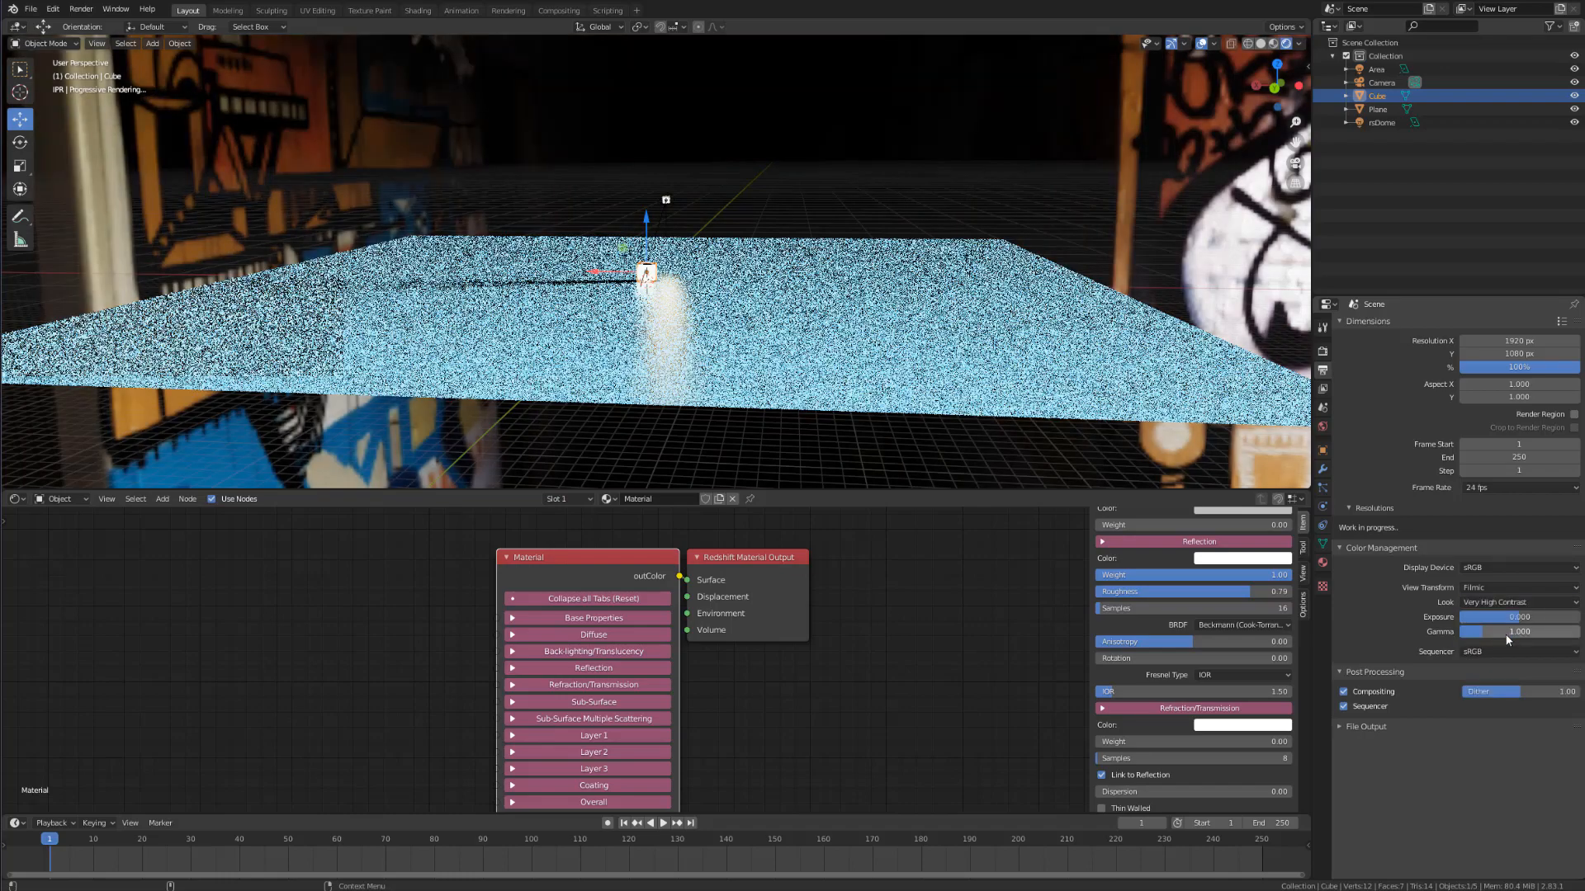
pyautogui.click(1507, 604)
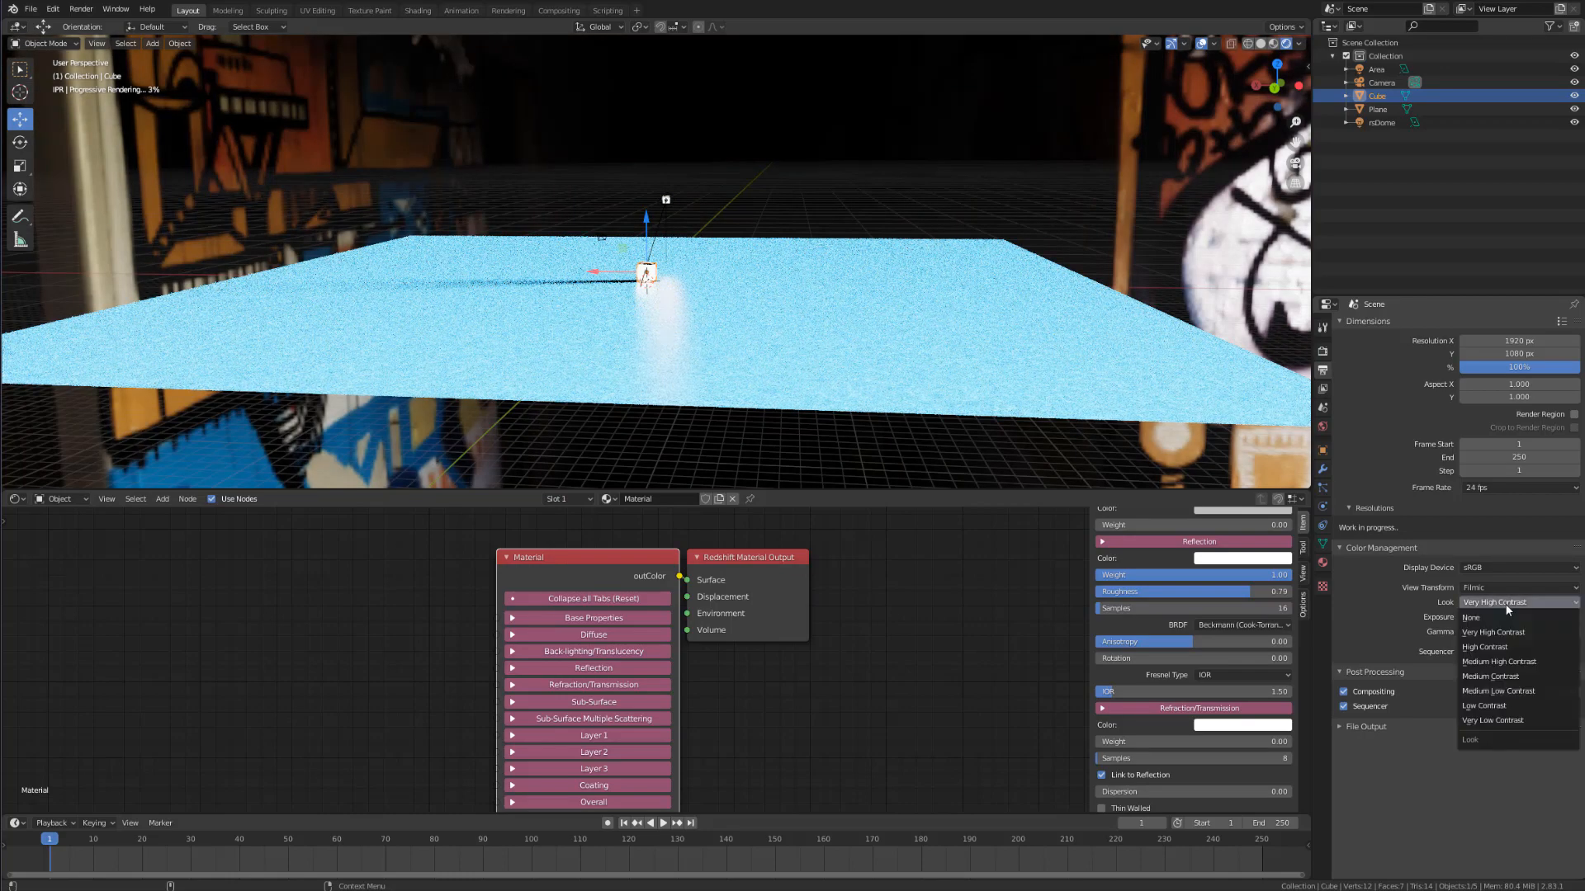
pyautogui.click(1494, 705)
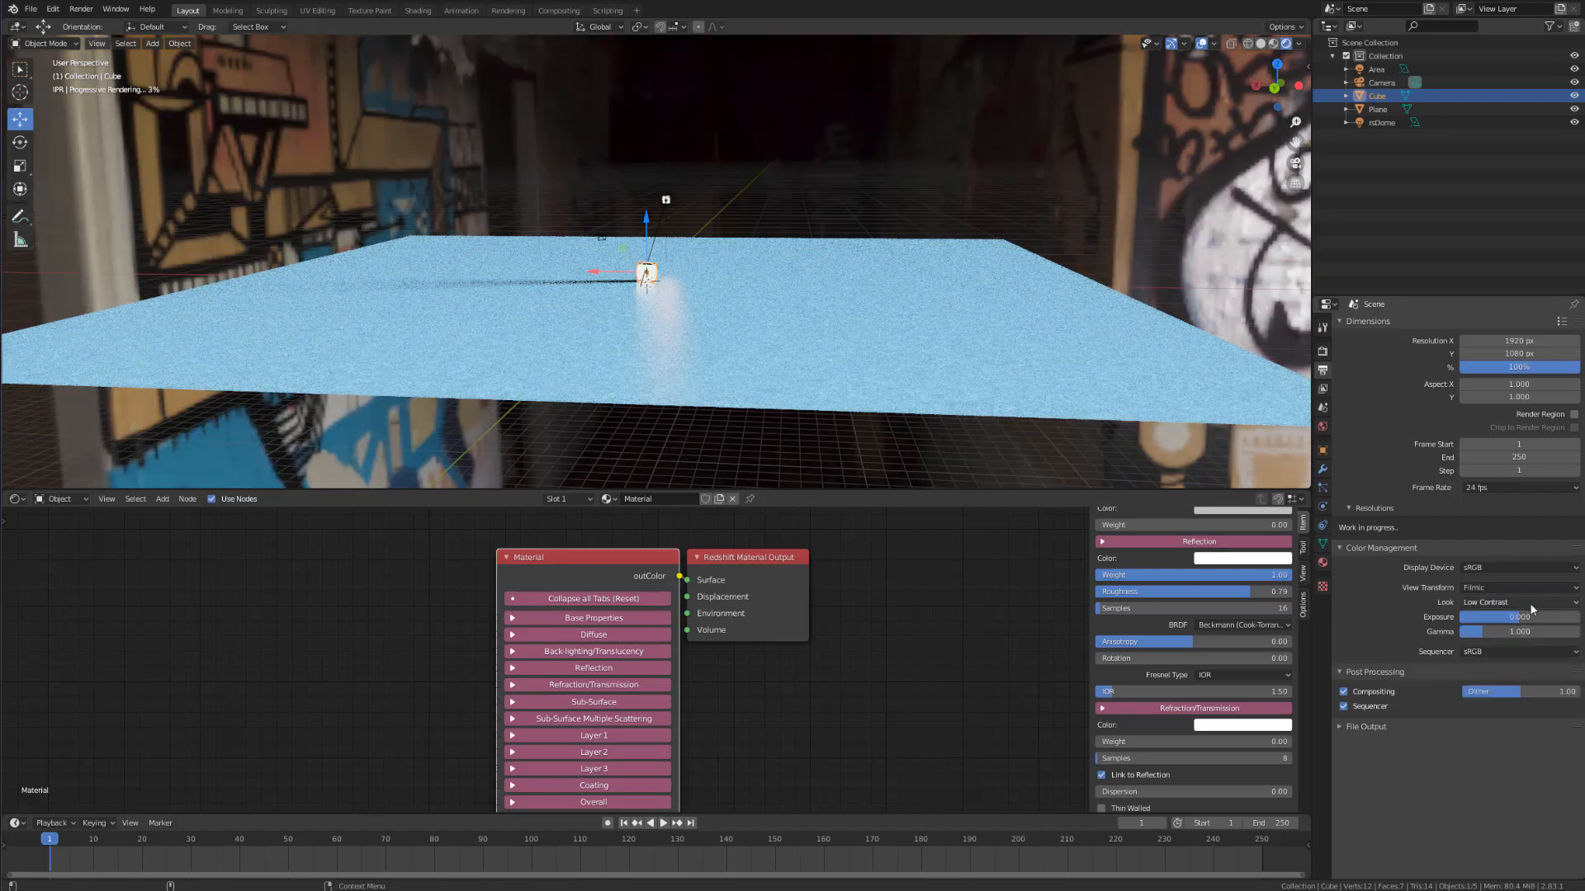
pyautogui.click(1529, 602)
pyautogui.click(1507, 665)
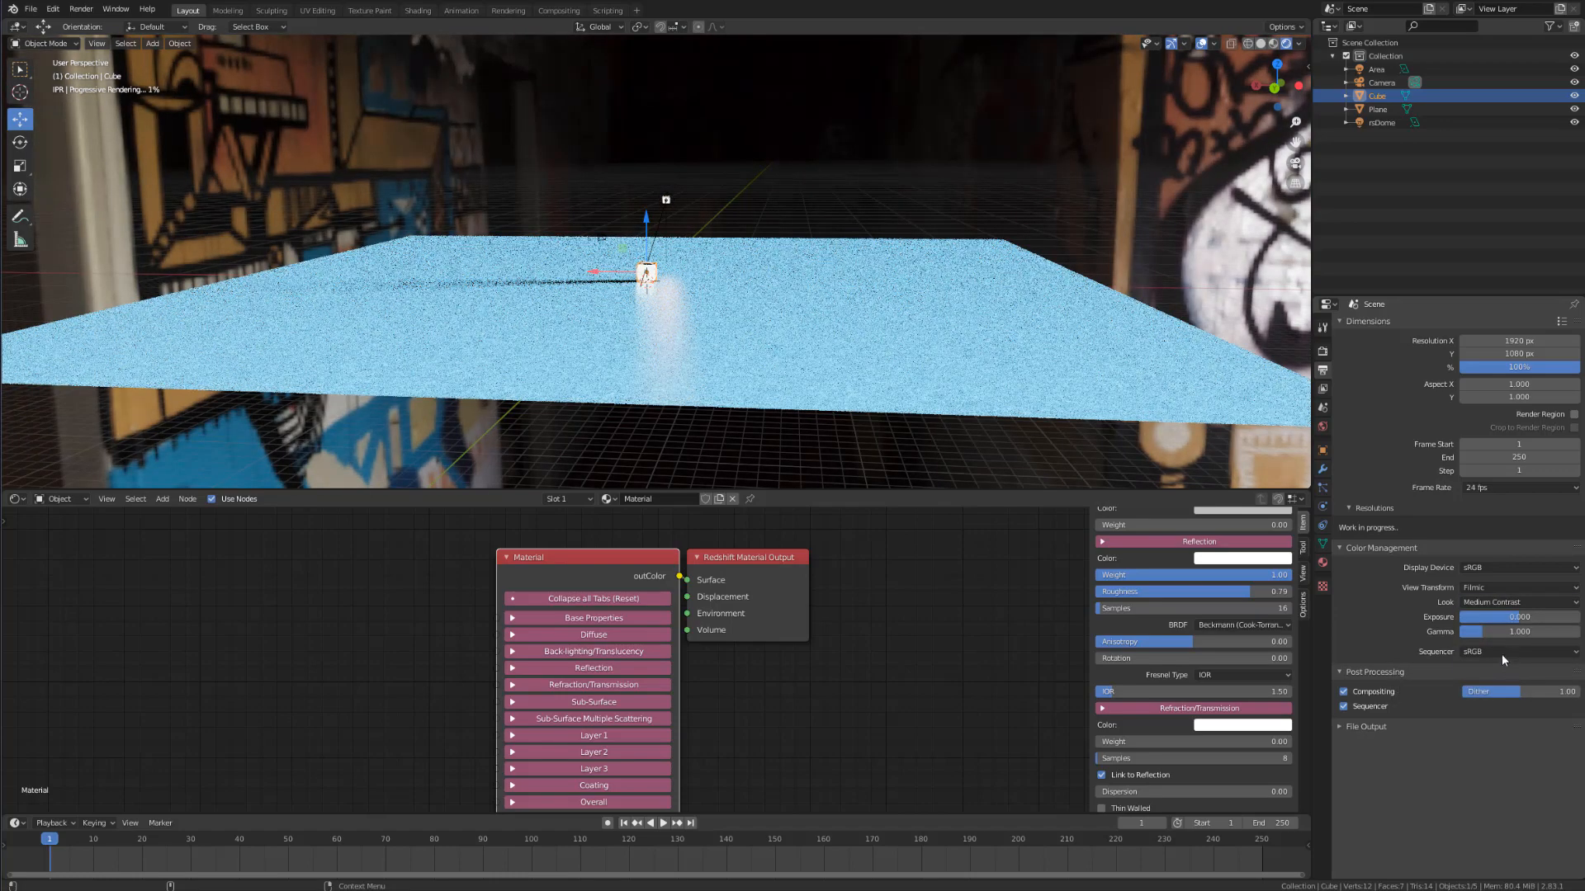
# Step: Try a slightly higher Color Management exposure of about 0.22 and set it back to 0
pyautogui.moveTo(1502, 623)
pyautogui.mouseDown()
pyautogui.moveTo(1535, 623)
pyautogui.moveTo(1521, 618)
pyautogui.mouseUp()
pyautogui.click(1520, 619)
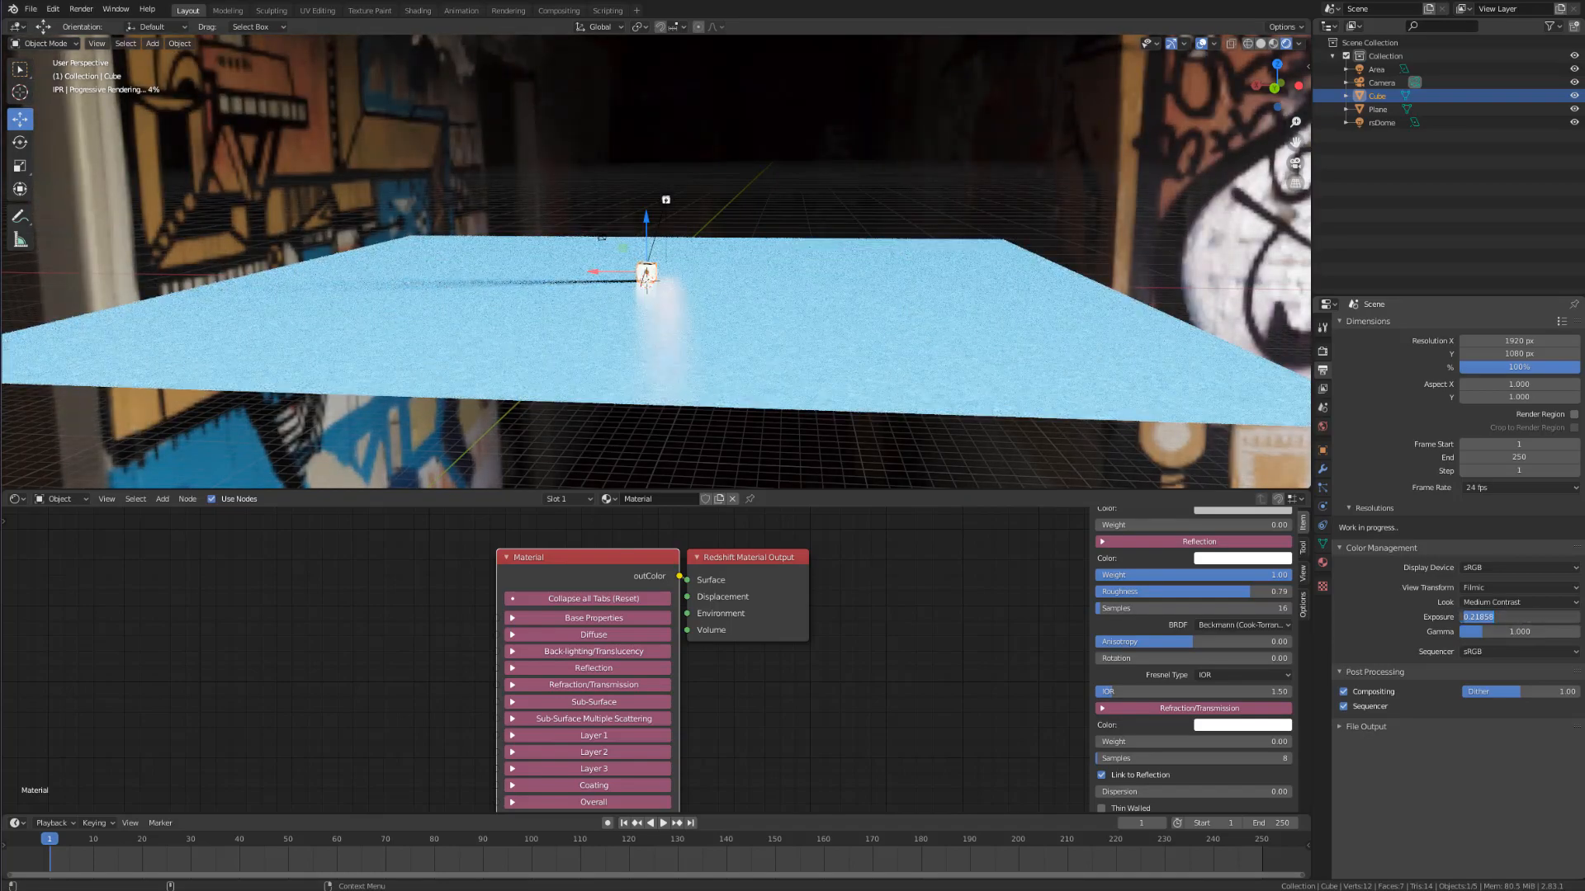
pyautogui.write('0')
pyautogui.press('Return')
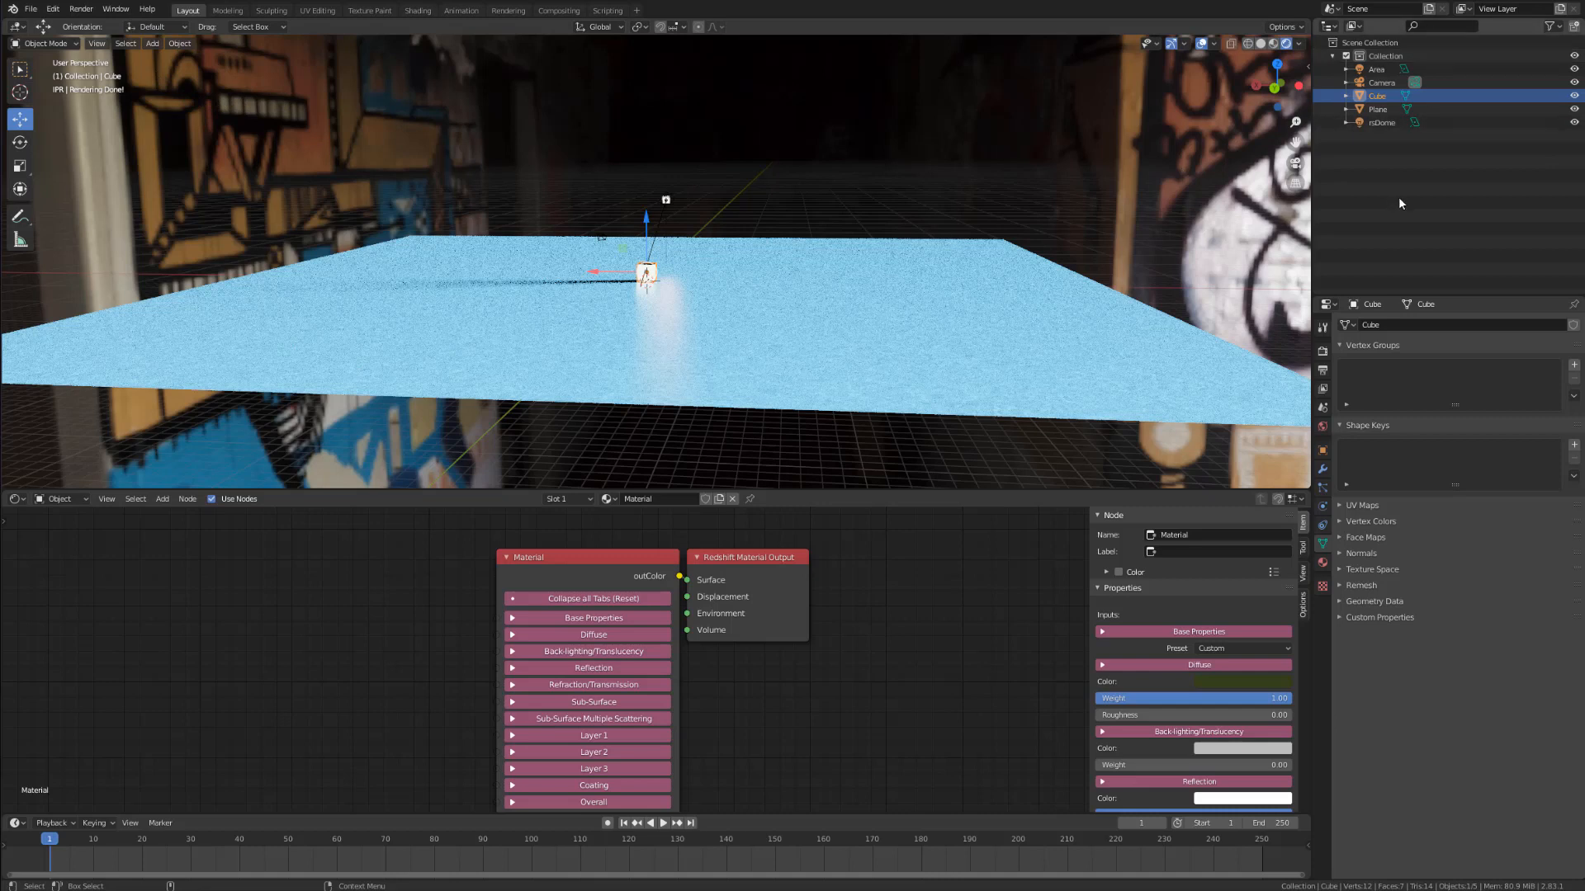
# Step: Add a second camera to the scene and bring the scene's objects into closer view
pyautogui.click(152, 42)
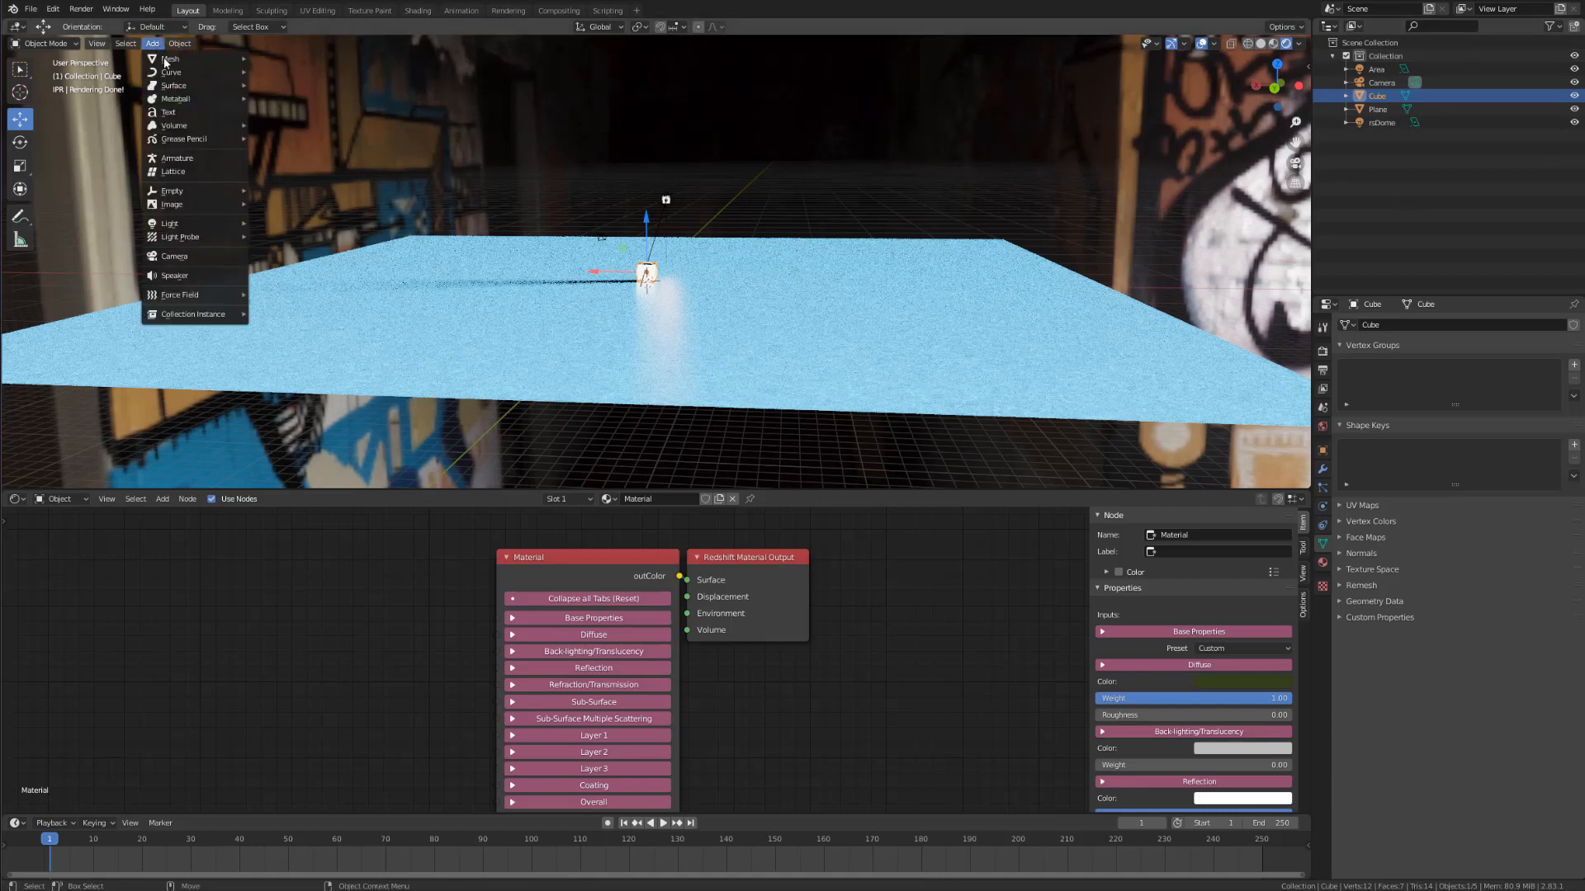
pyautogui.click(198, 259)
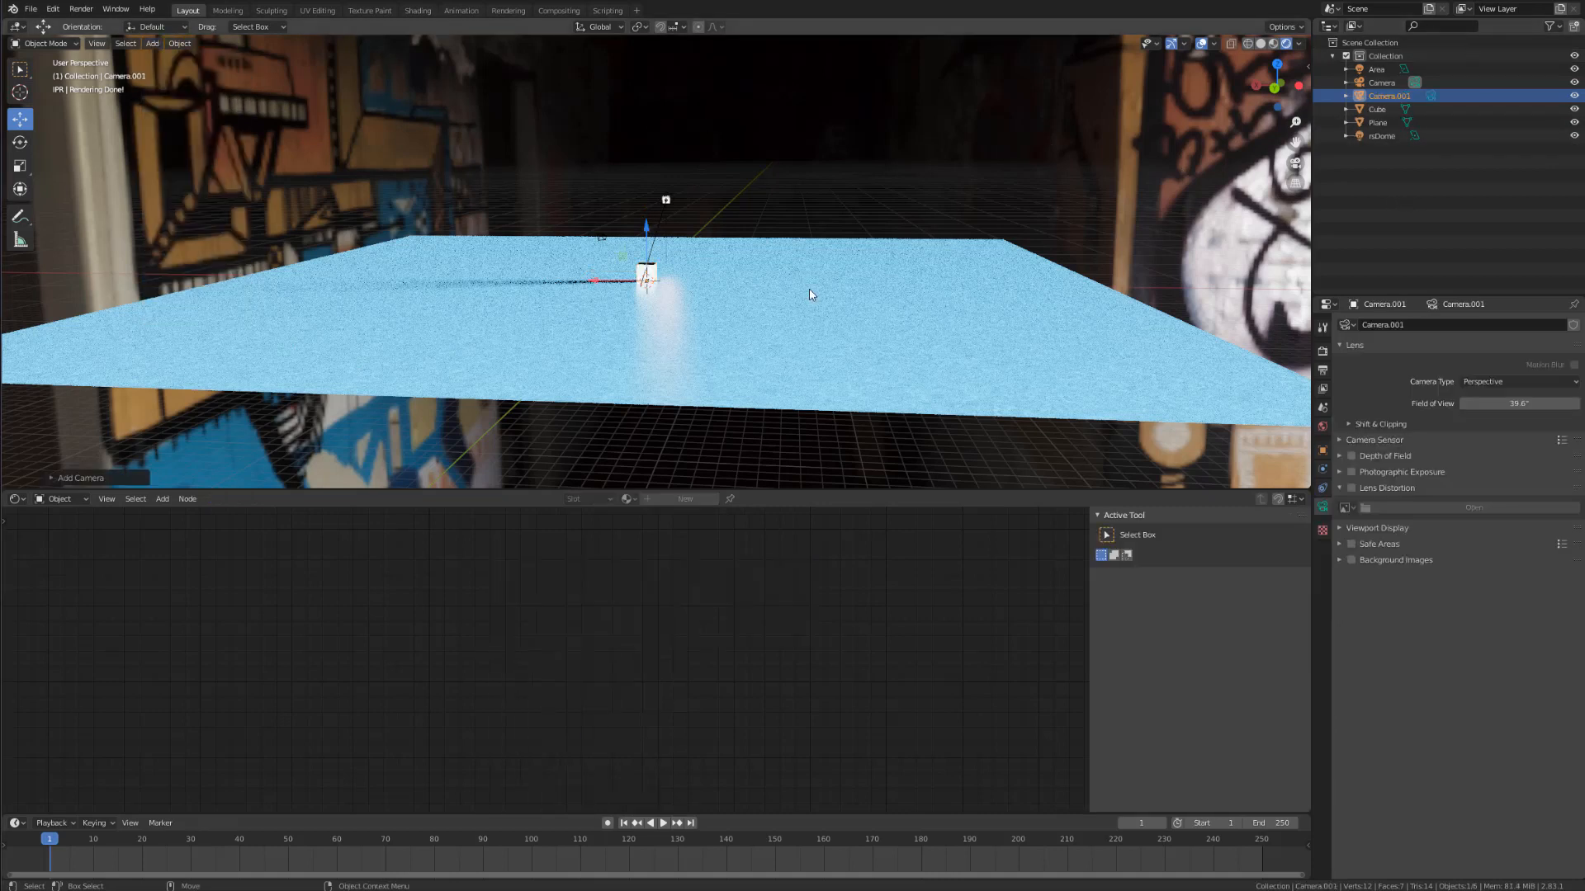
pyautogui.moveTo(820, 297); pyautogui.dragTo(693, 317, button='middle')
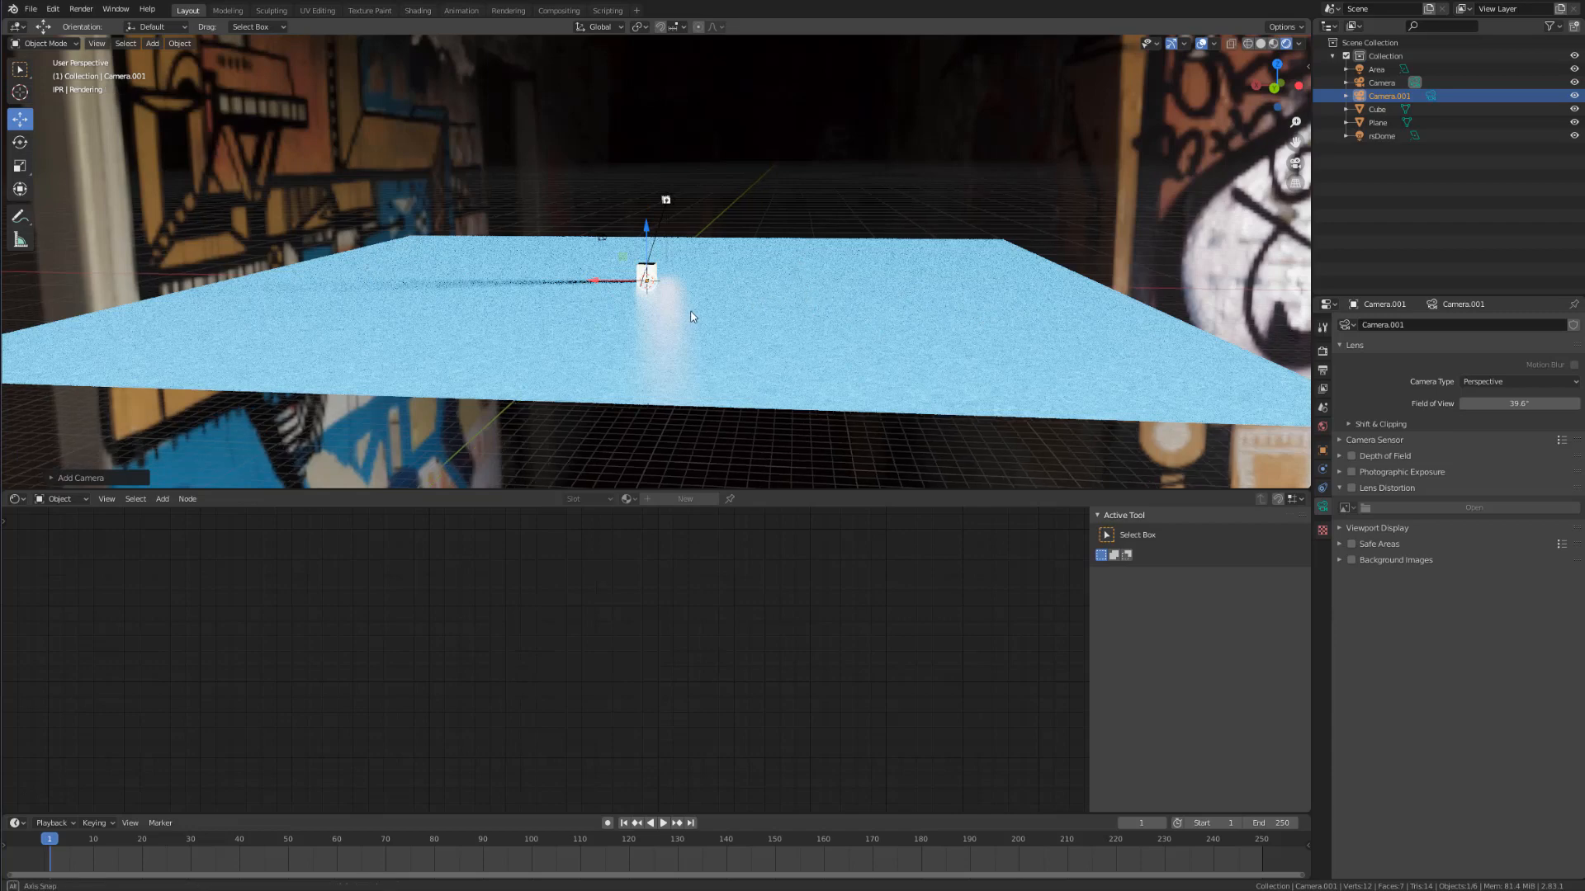
pyautogui.moveTo(1454, 703); pyautogui.dragTo(233, 482, button='middle')
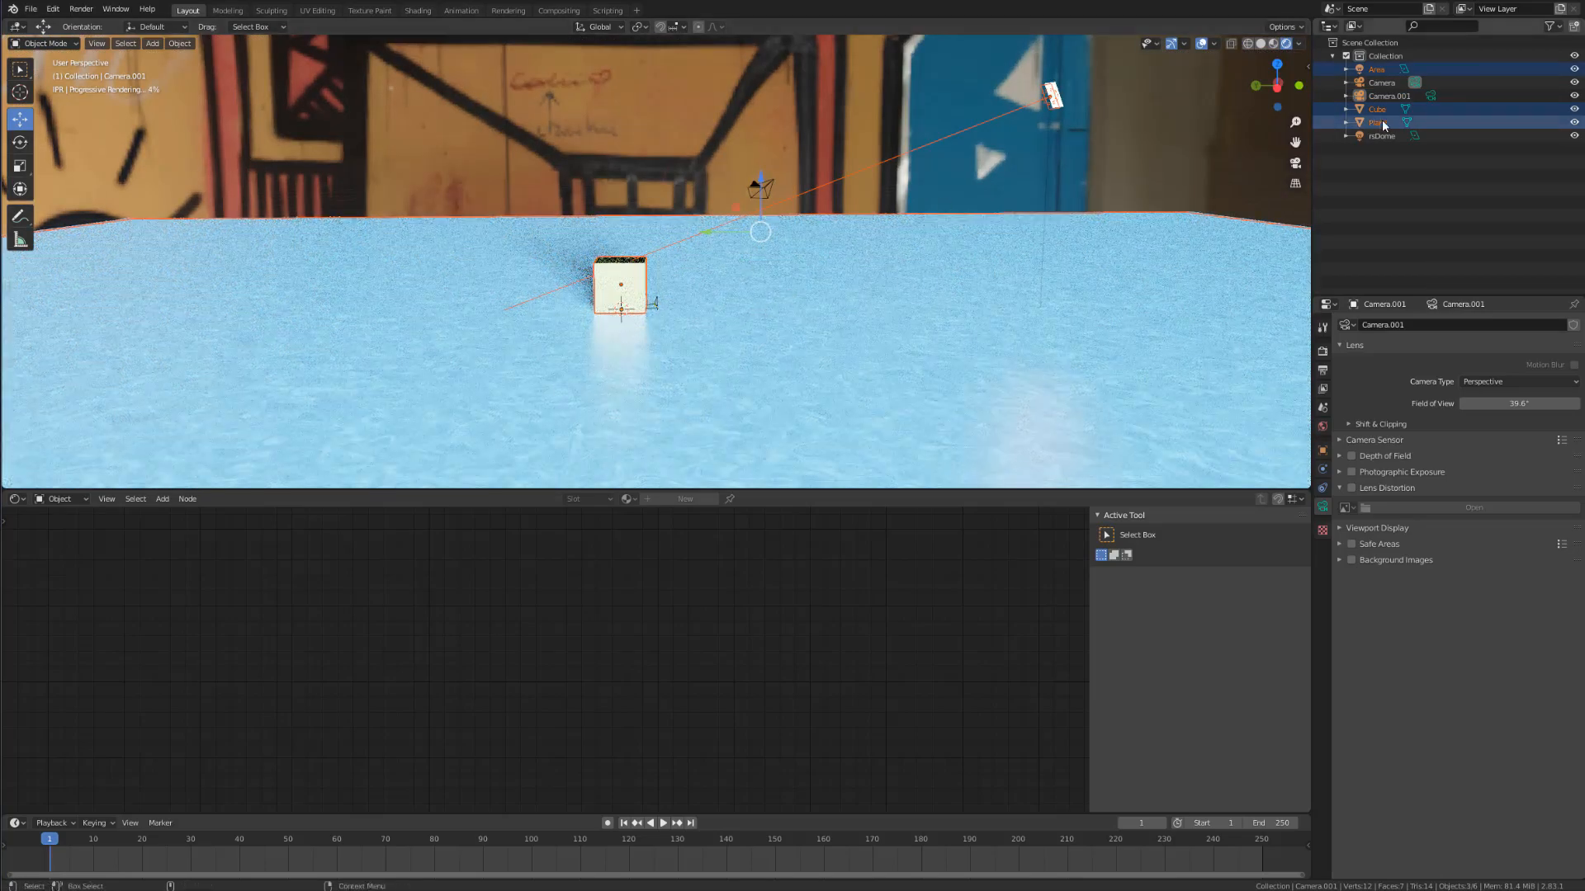
# Step: Delete the newly added second camera, keeping the original one
pyautogui.click(1403, 96)
pyautogui.click(1382, 83)
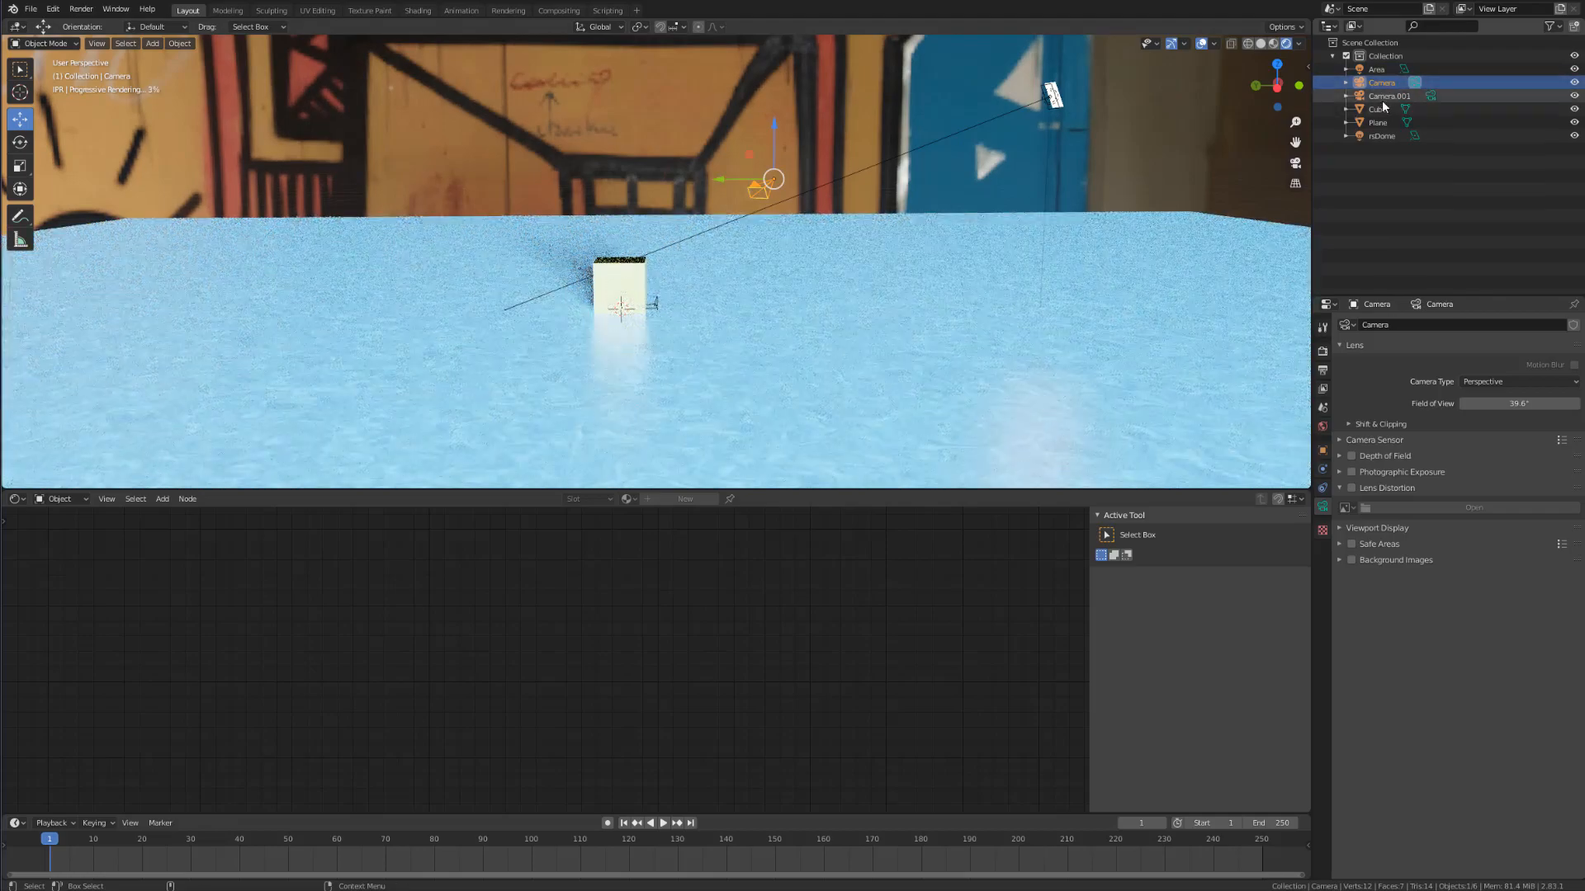
pyautogui.click(1471, 96)
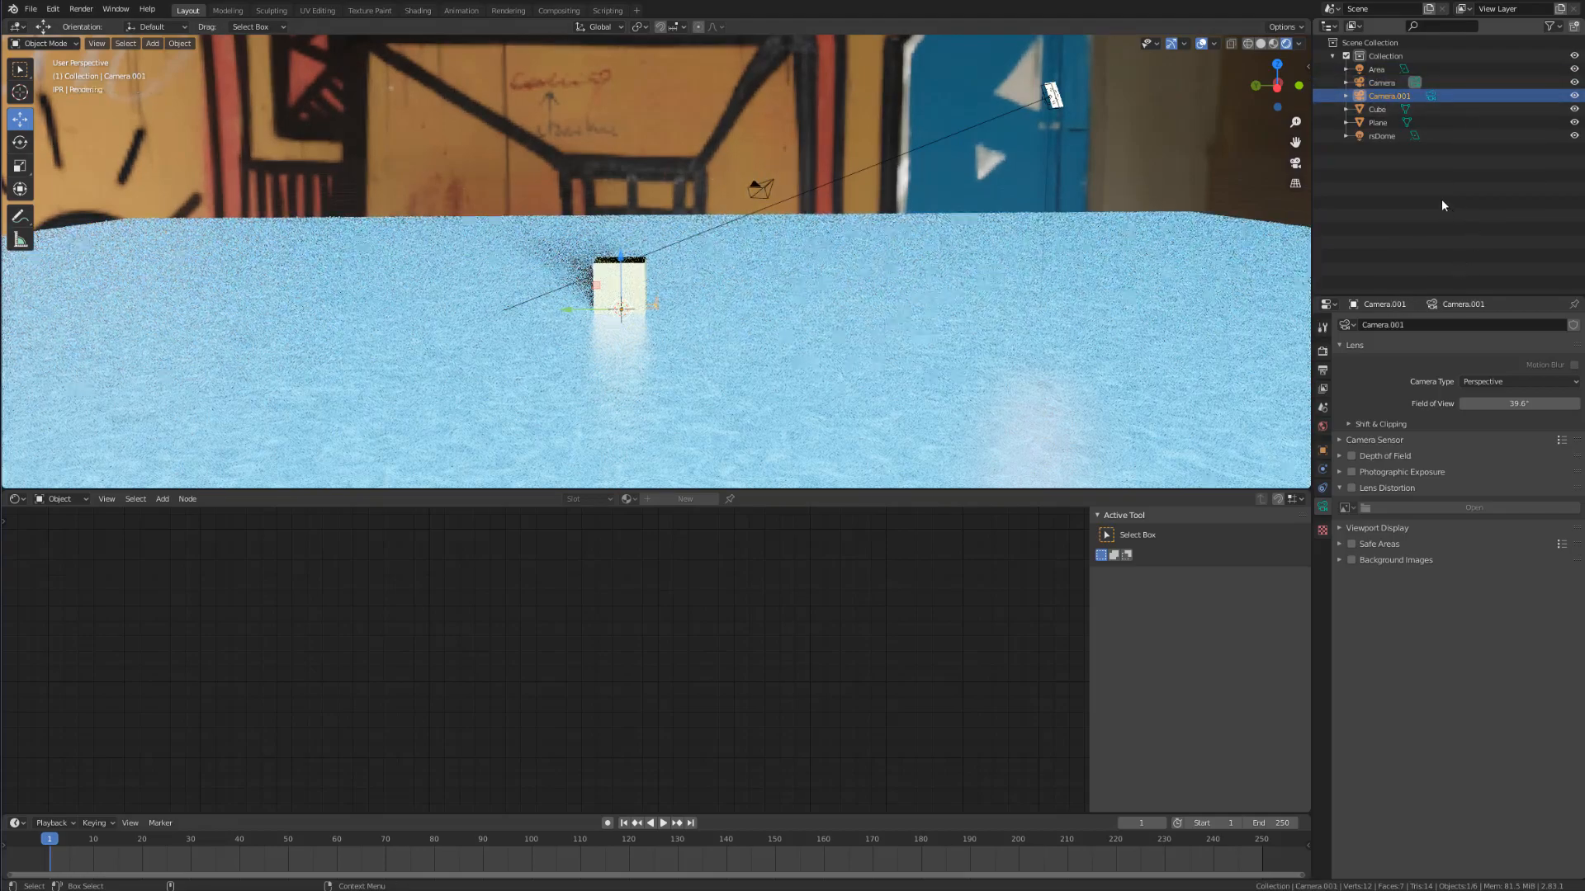
pyautogui.rightClick(1451, 98)
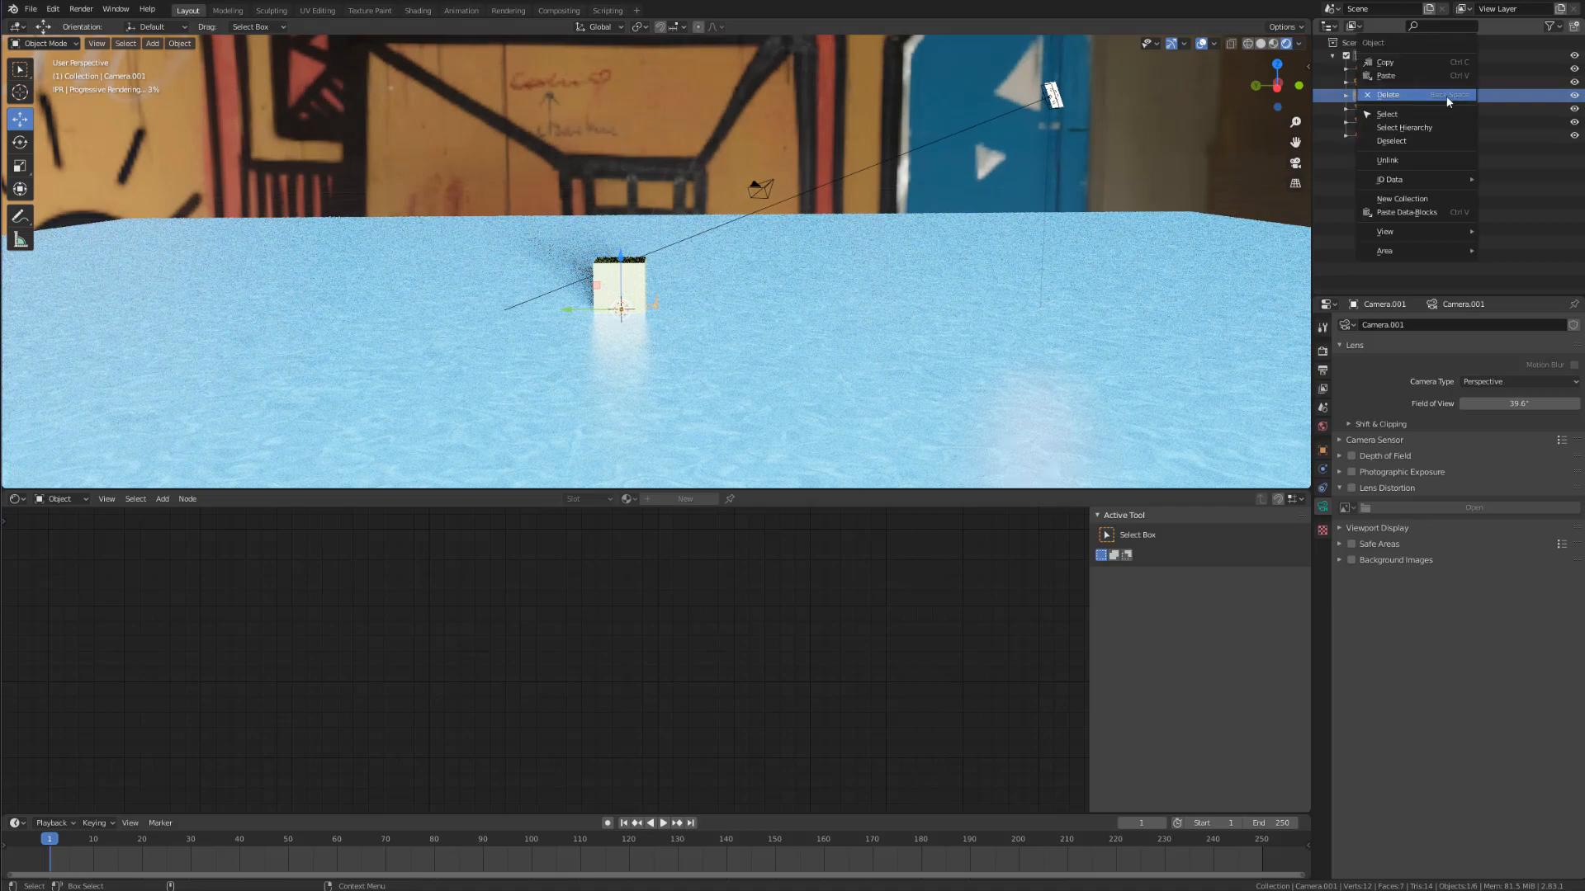
pyautogui.click(1446, 97)
# Step: Select the original camera and look through it as the active camera
pyautogui.click(1450, 82)
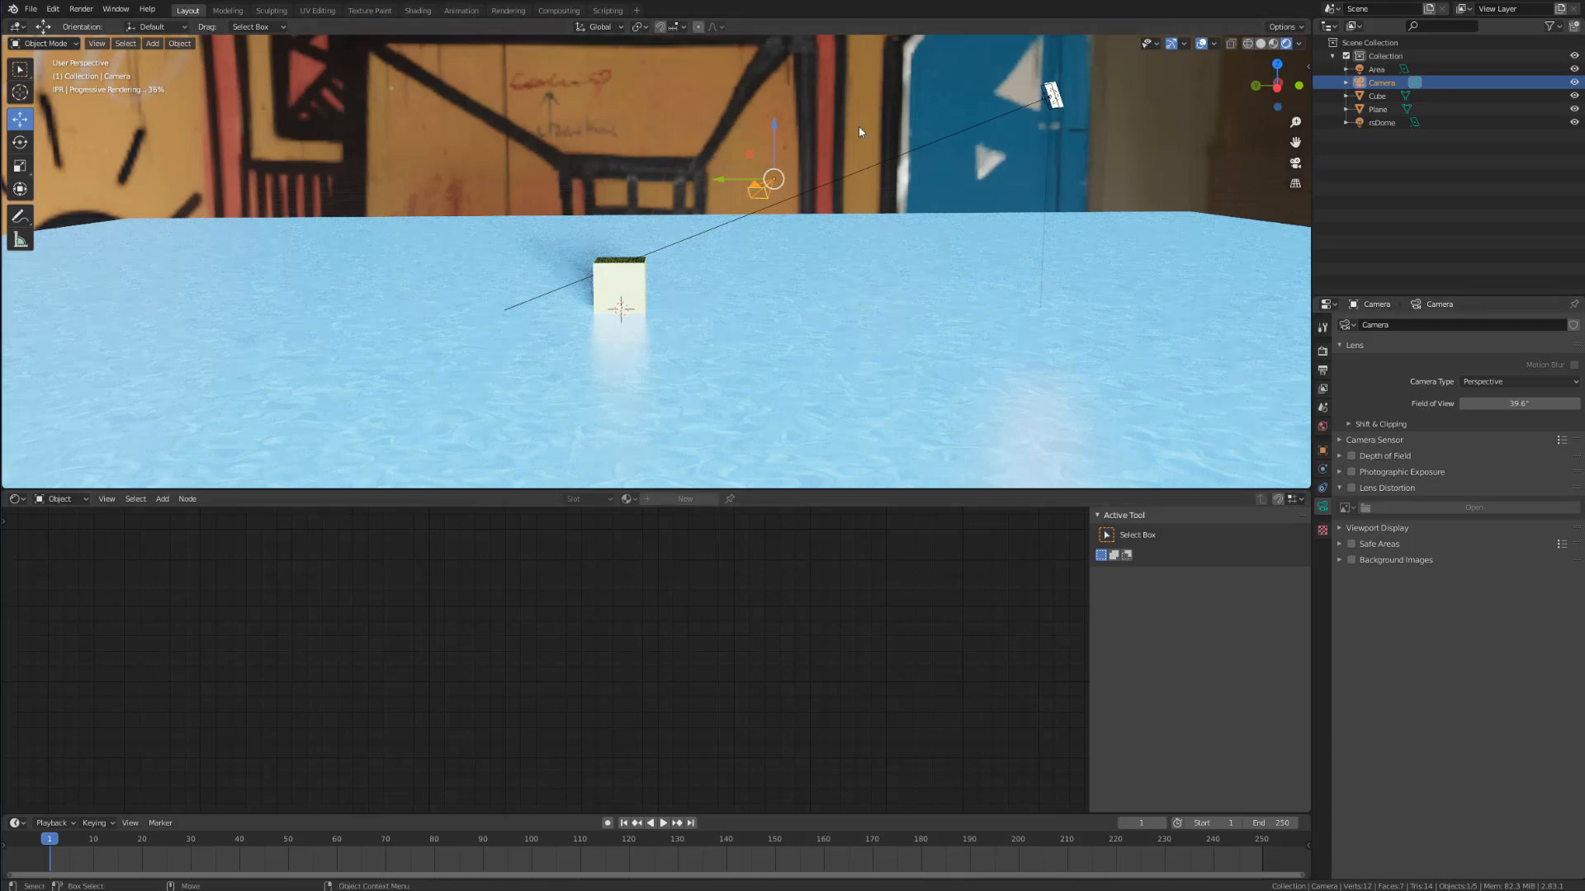
pyautogui.click(98, 44)
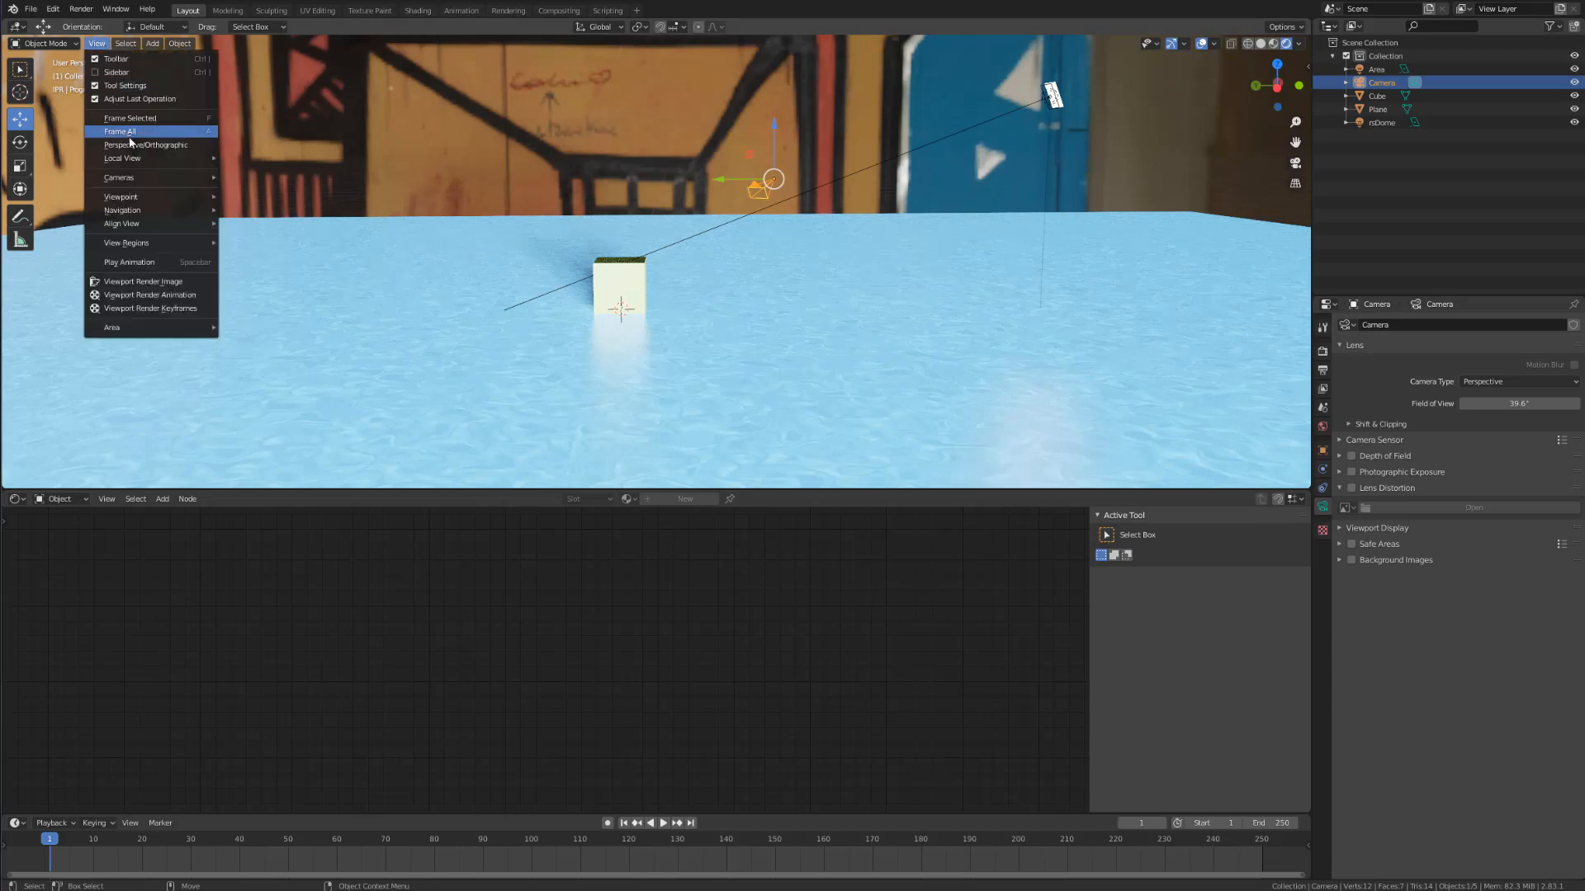
pyautogui.moveTo(181, 180)
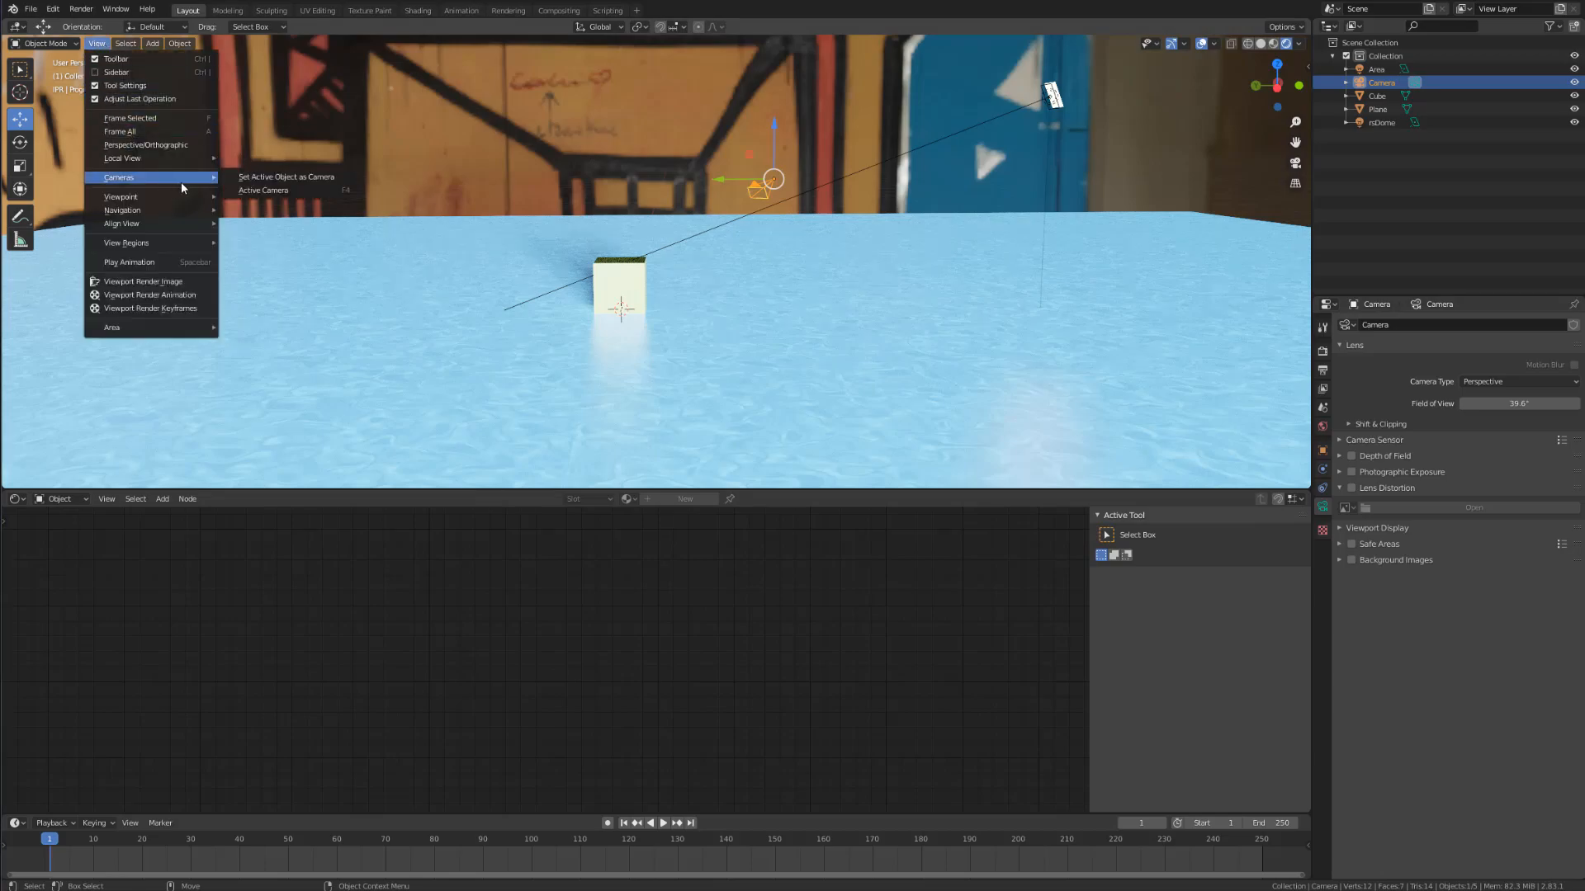
pyautogui.click(283, 191)
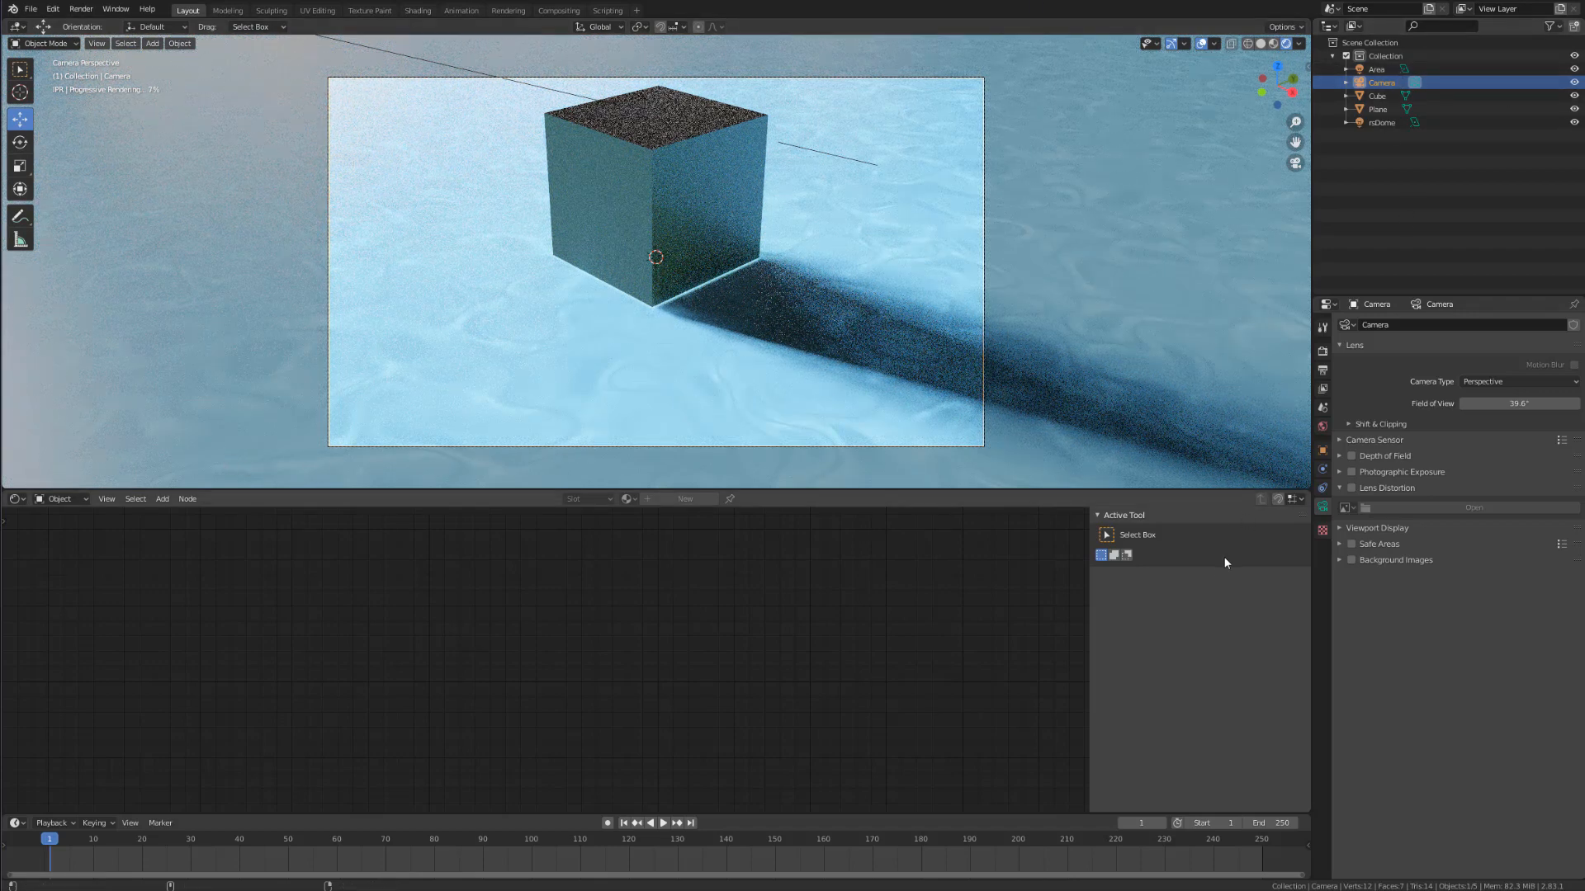
# Step: Compare the active camera's view with the free perspective view, ending in the camera view
pyautogui.click(96, 44)
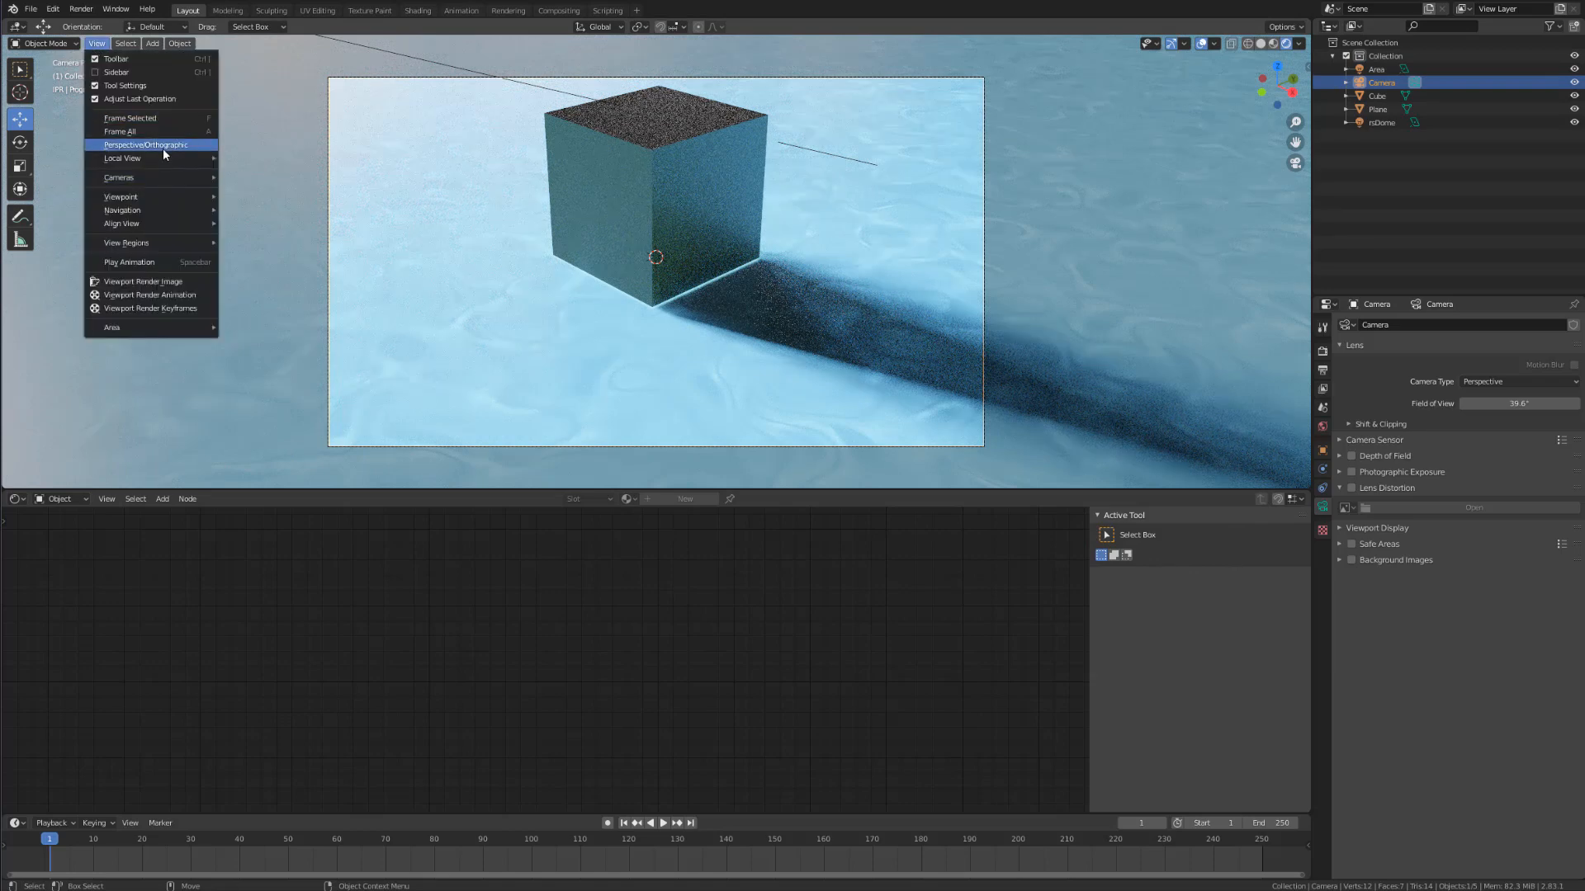
pyautogui.moveTo(155, 160)
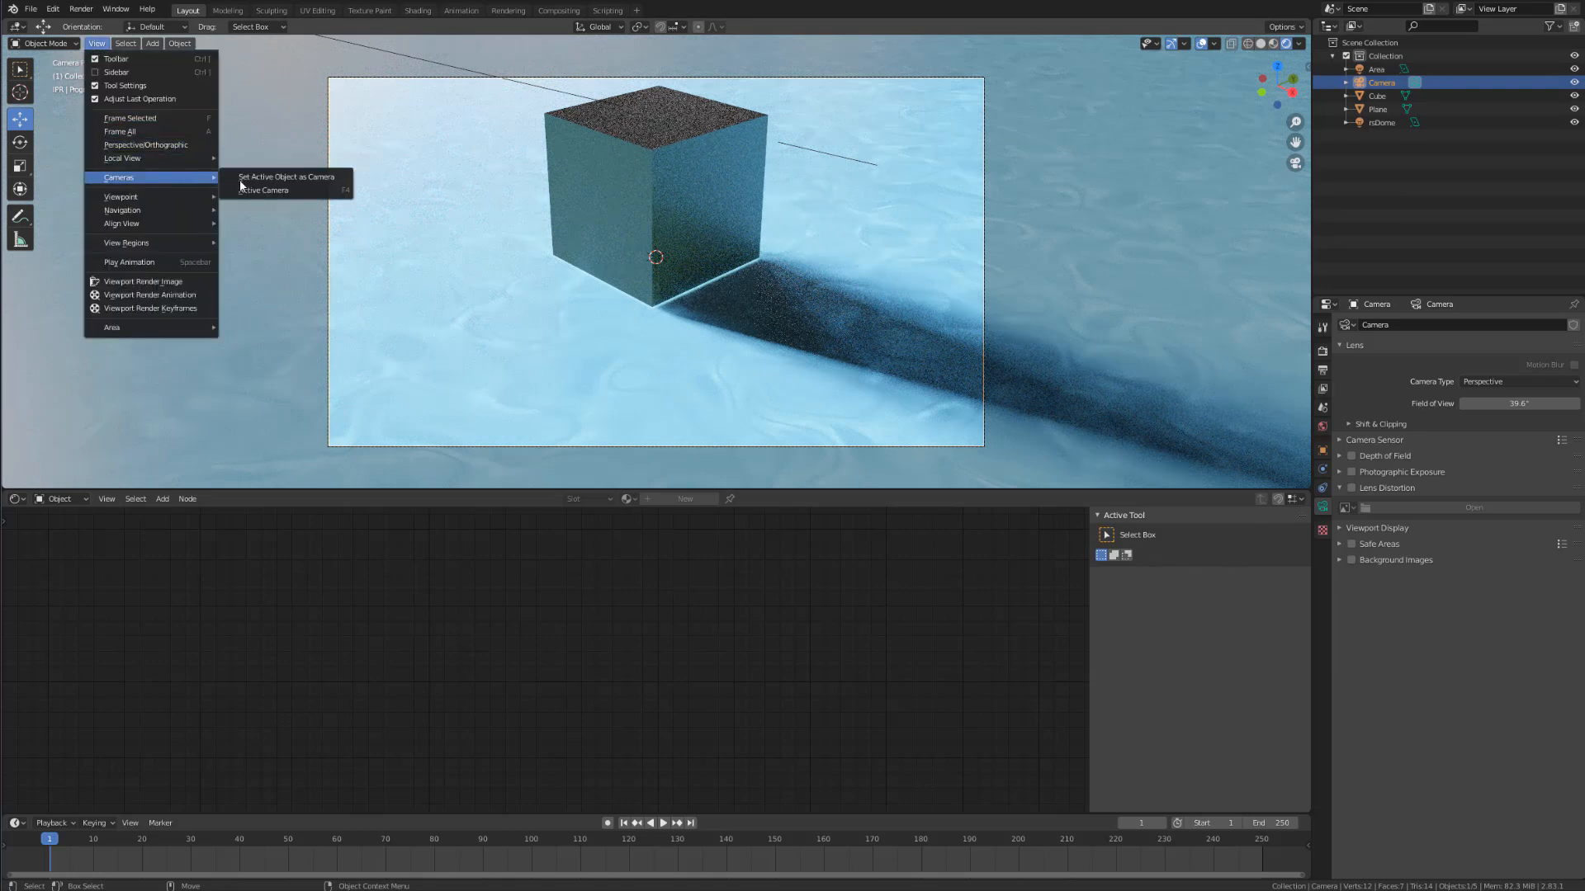
pyautogui.click(353, 191)
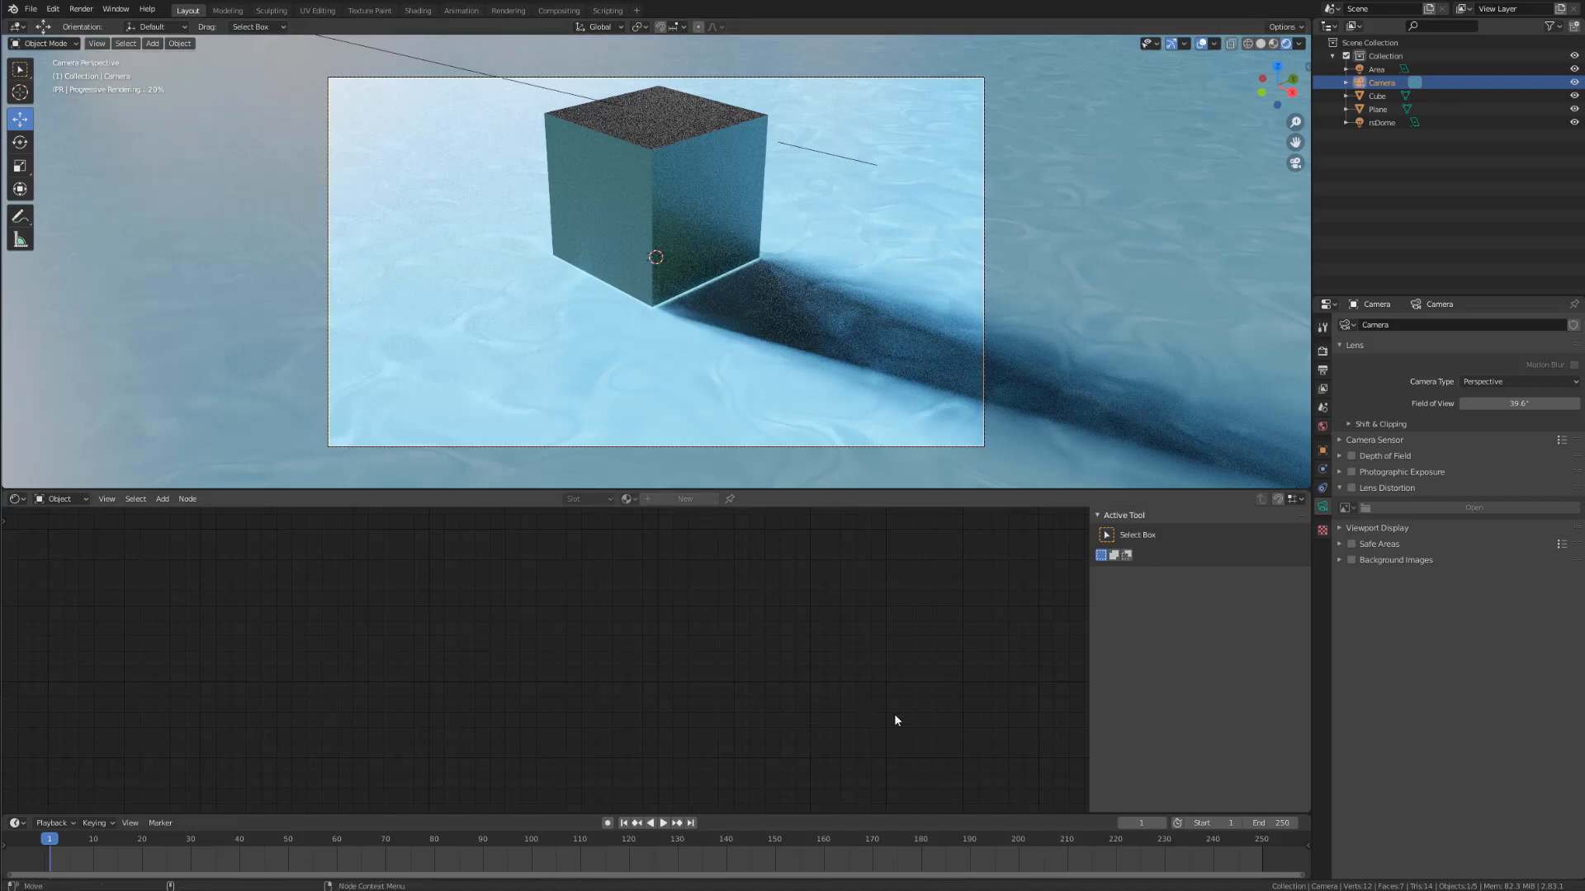
pyautogui.click(1297, 165)
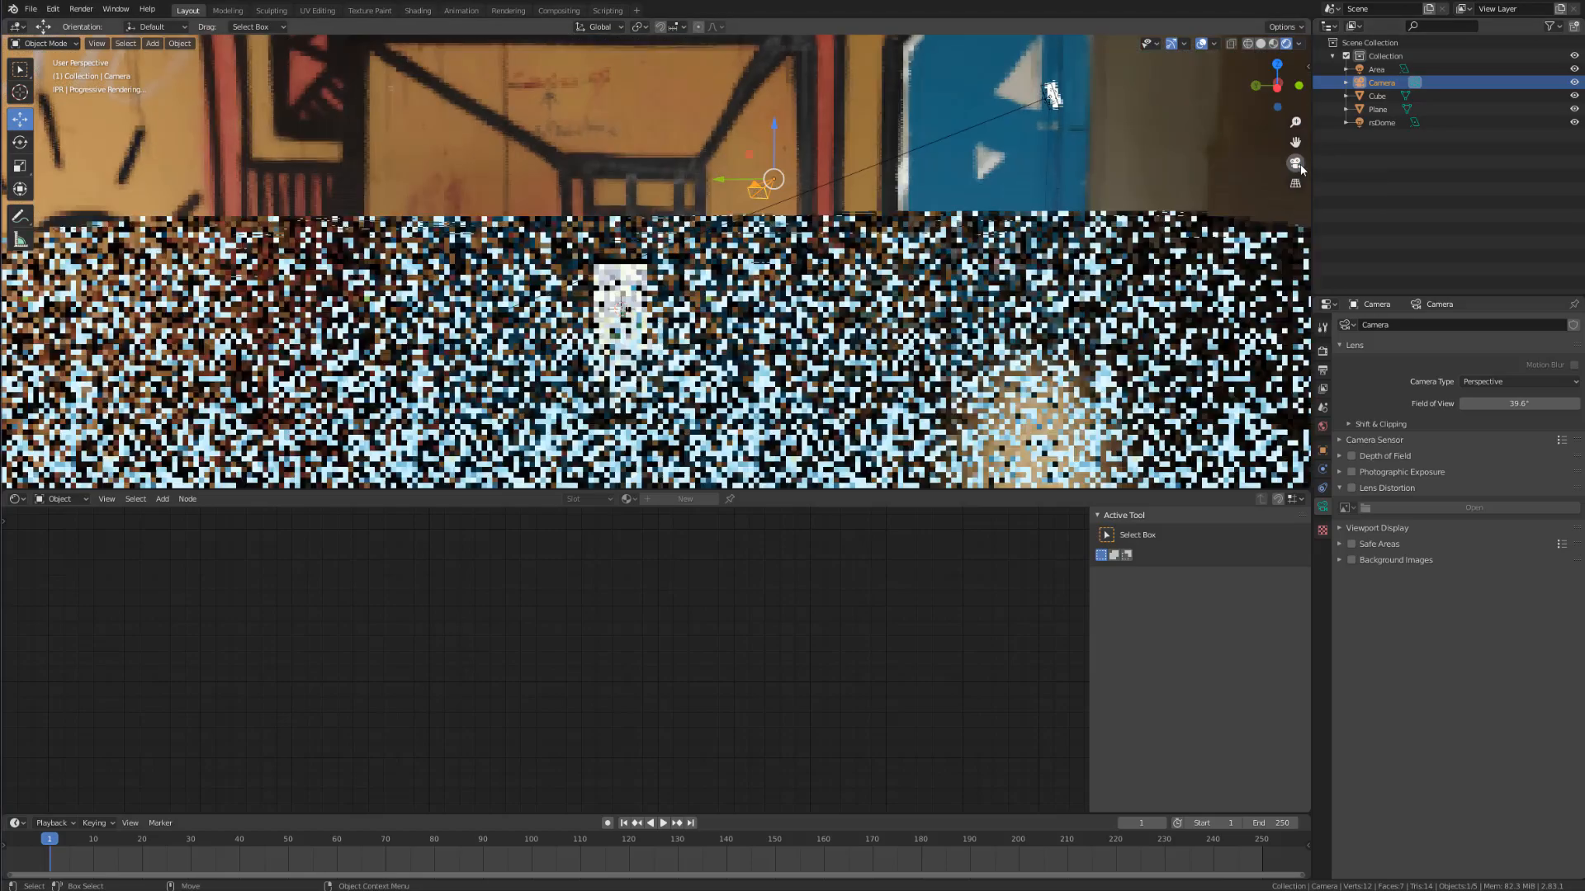
pyautogui.click(1297, 165)
pyautogui.click(1297, 165)
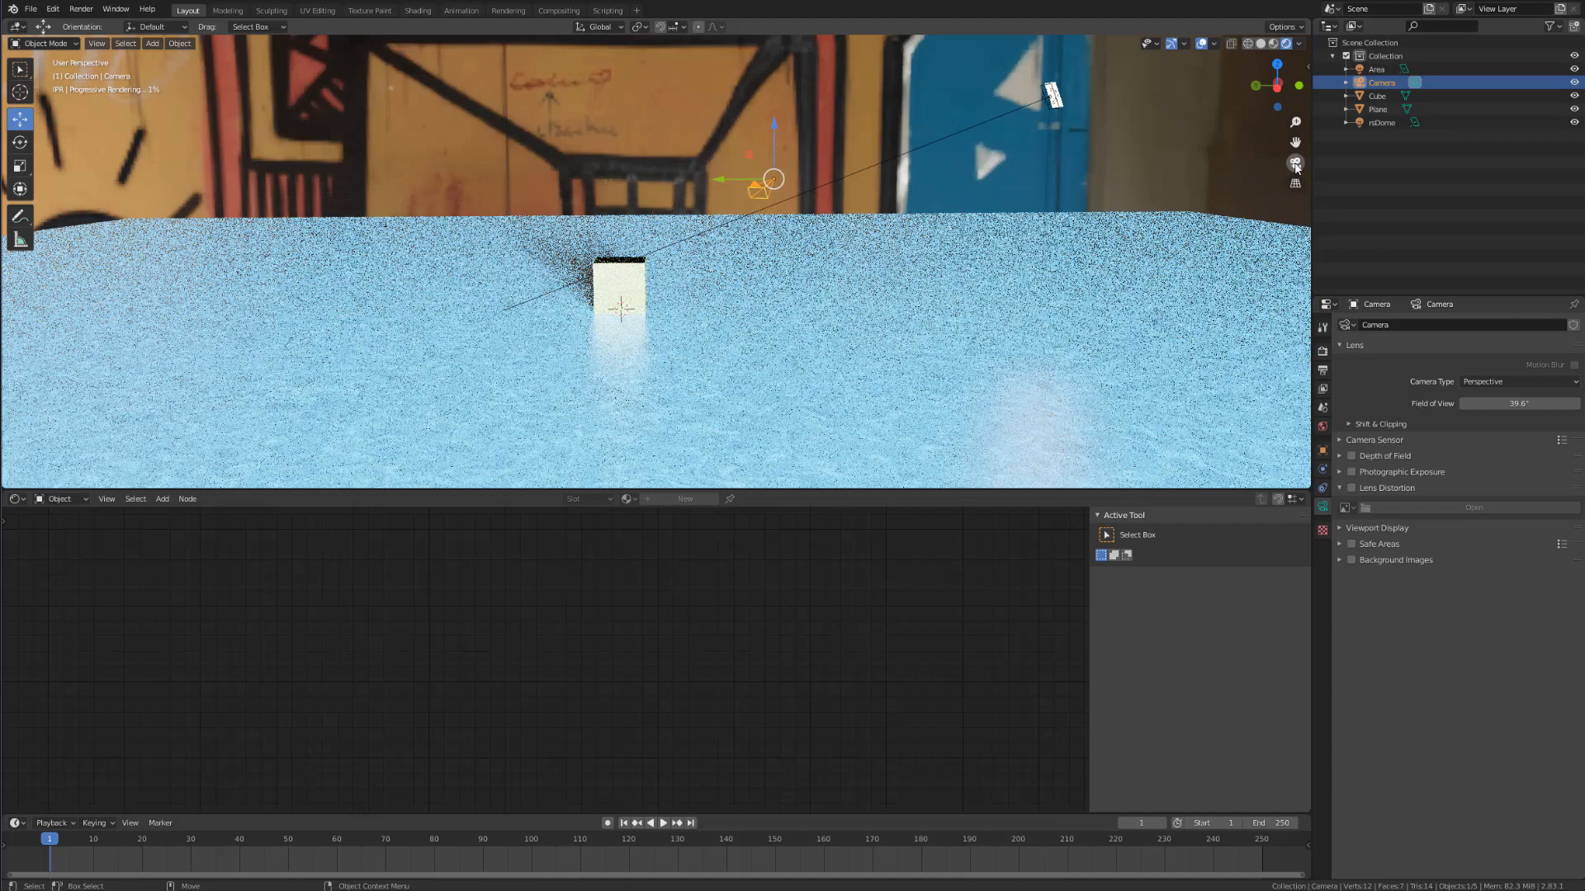
pyautogui.click(1297, 166)
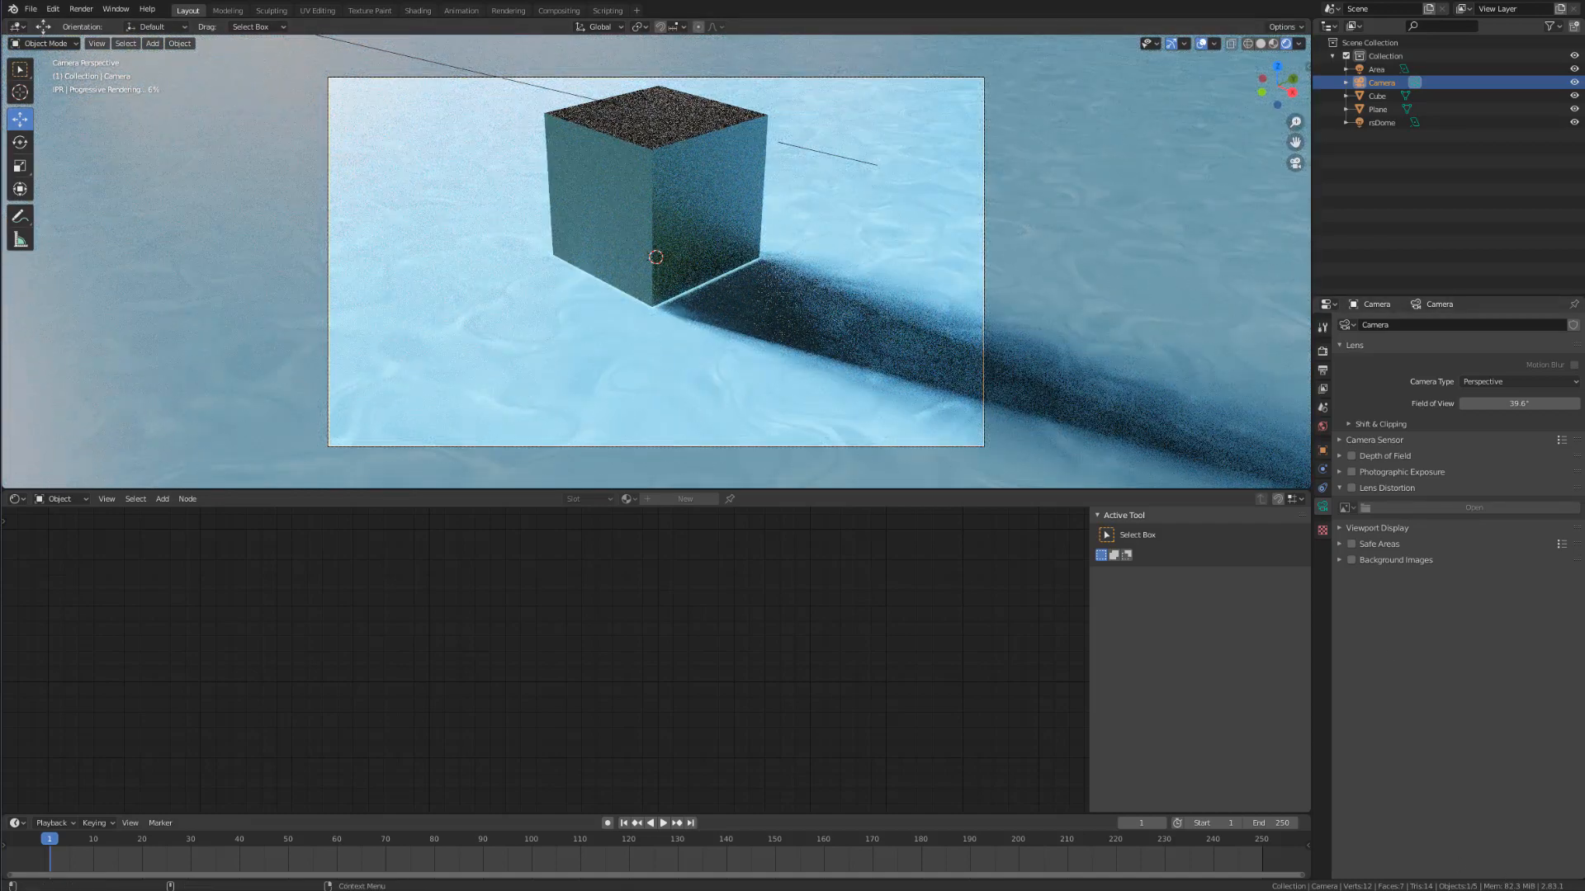
# Step: Lock the camera to the view and reframe the cube smaller and from a different side
pyautogui.click(946, 121)
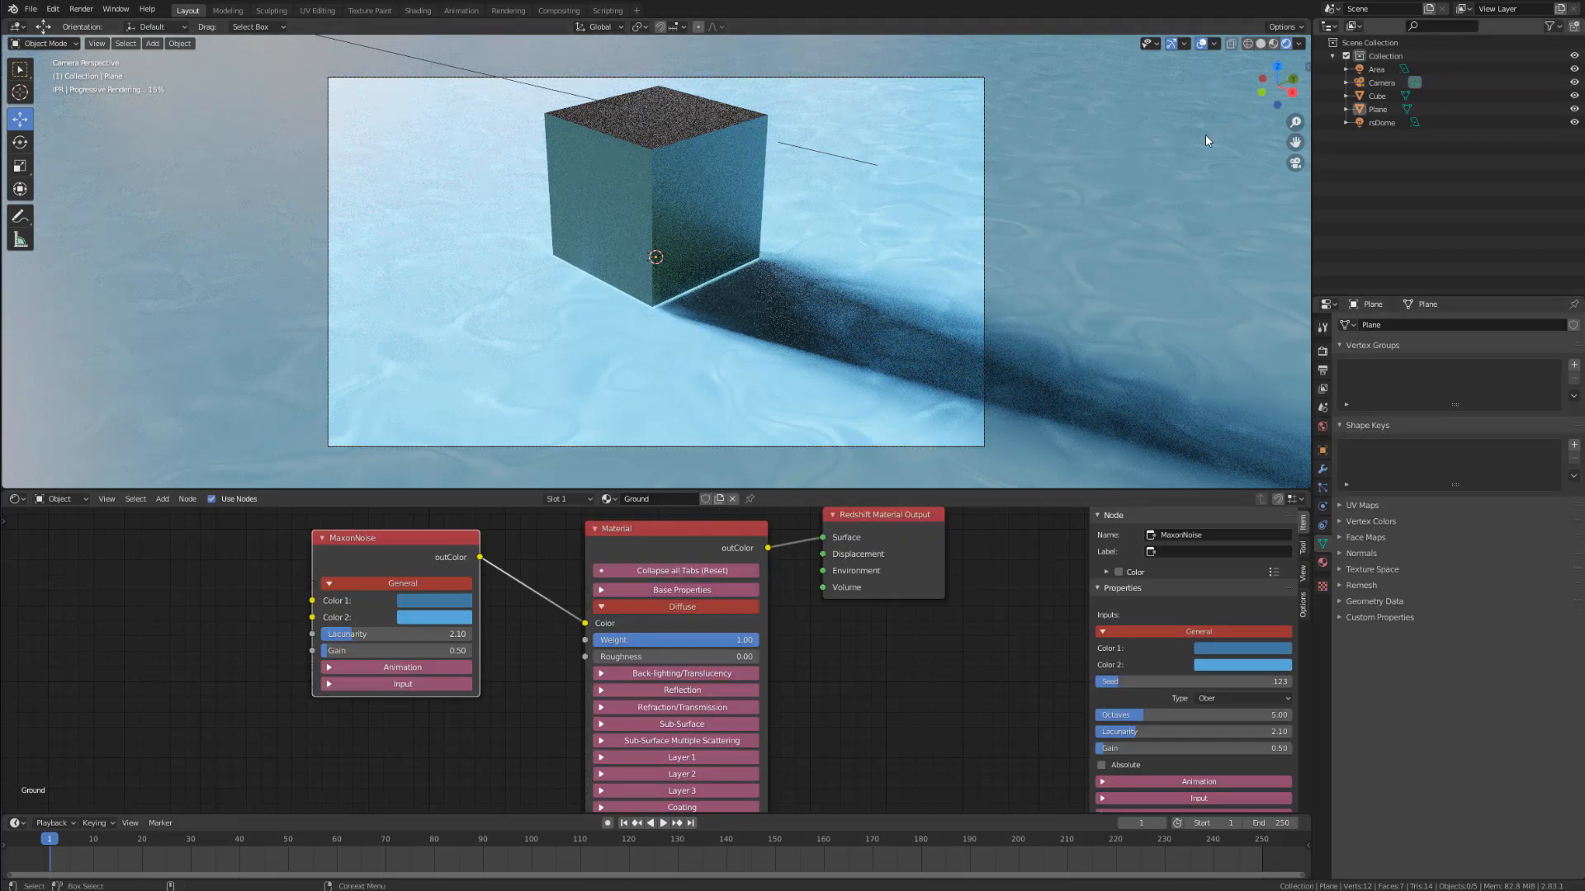
pyautogui.click(1306, 66)
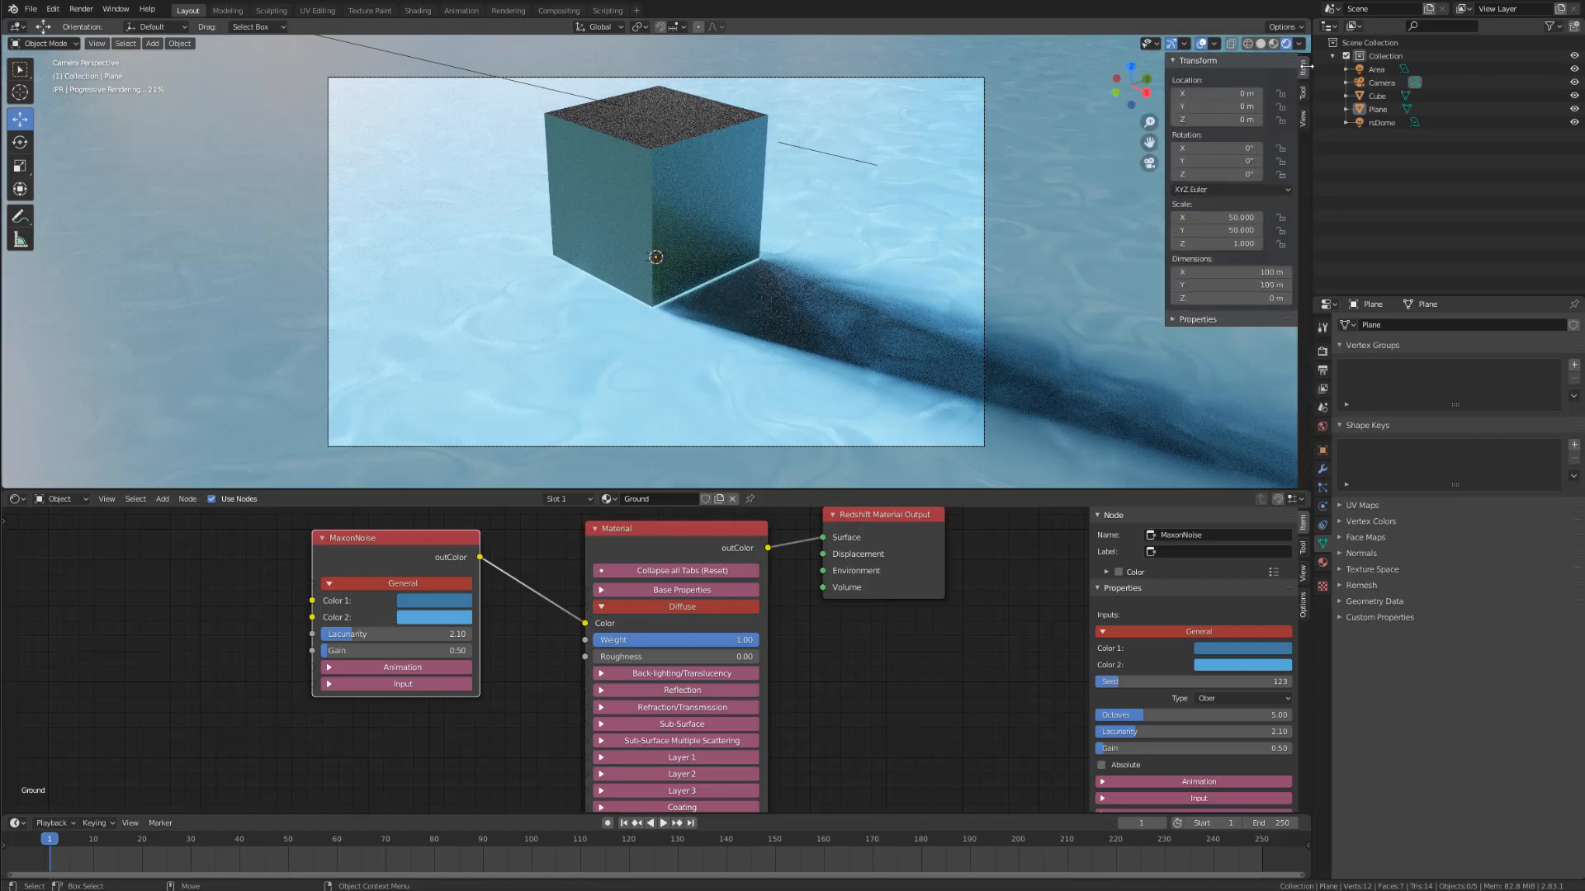
pyautogui.click(1304, 119)
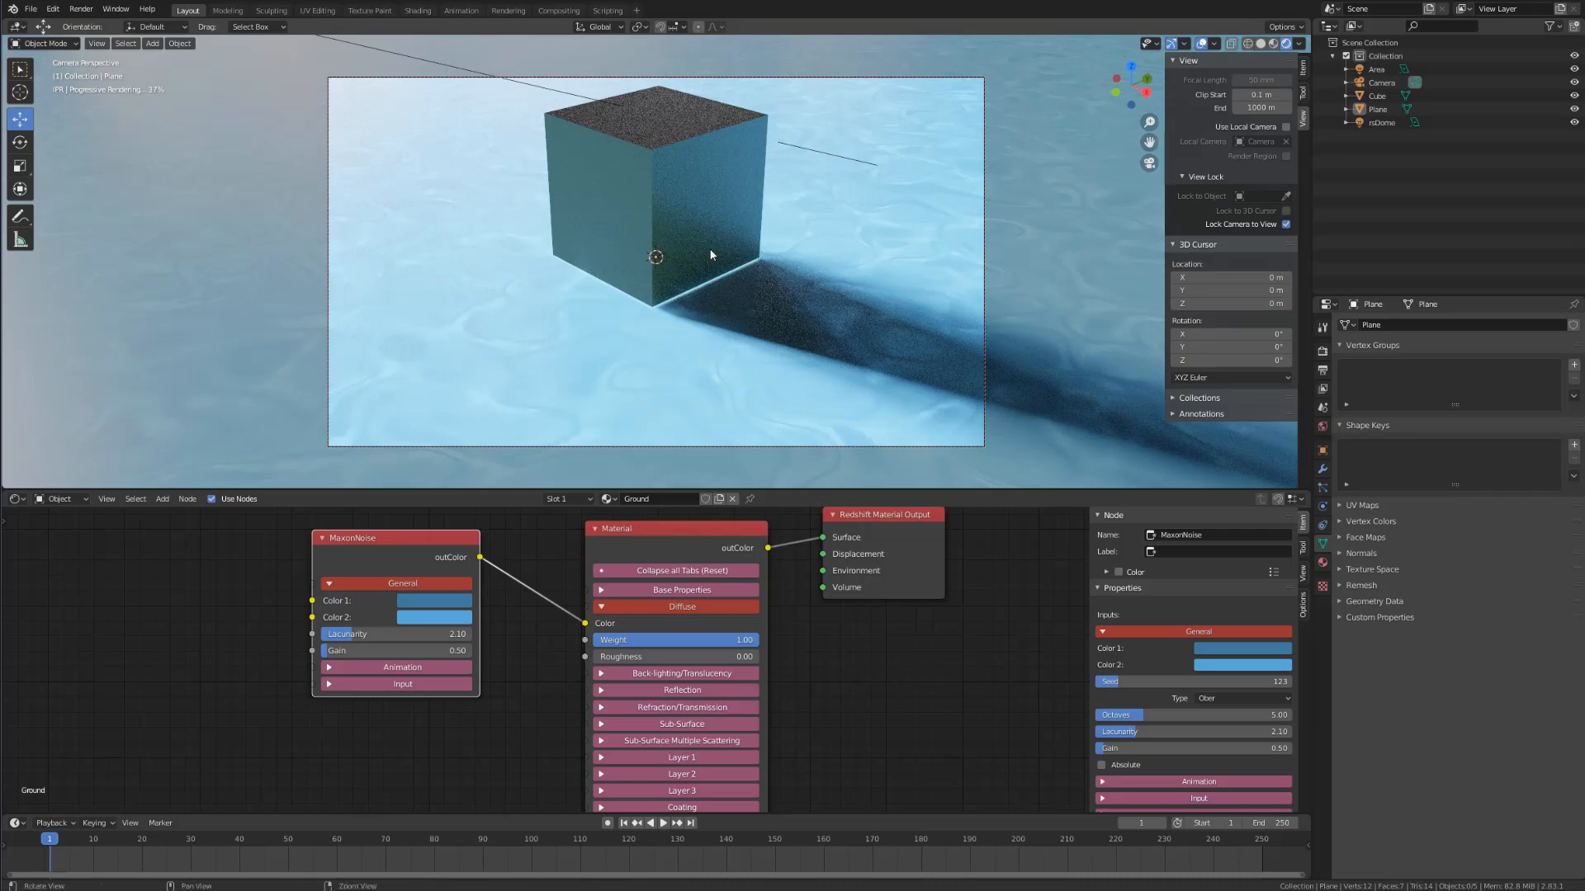
pyautogui.scroll(6, 705, 181)
pyautogui.moveTo(695, 301); pyautogui.dragTo(619, 283, button='middle')
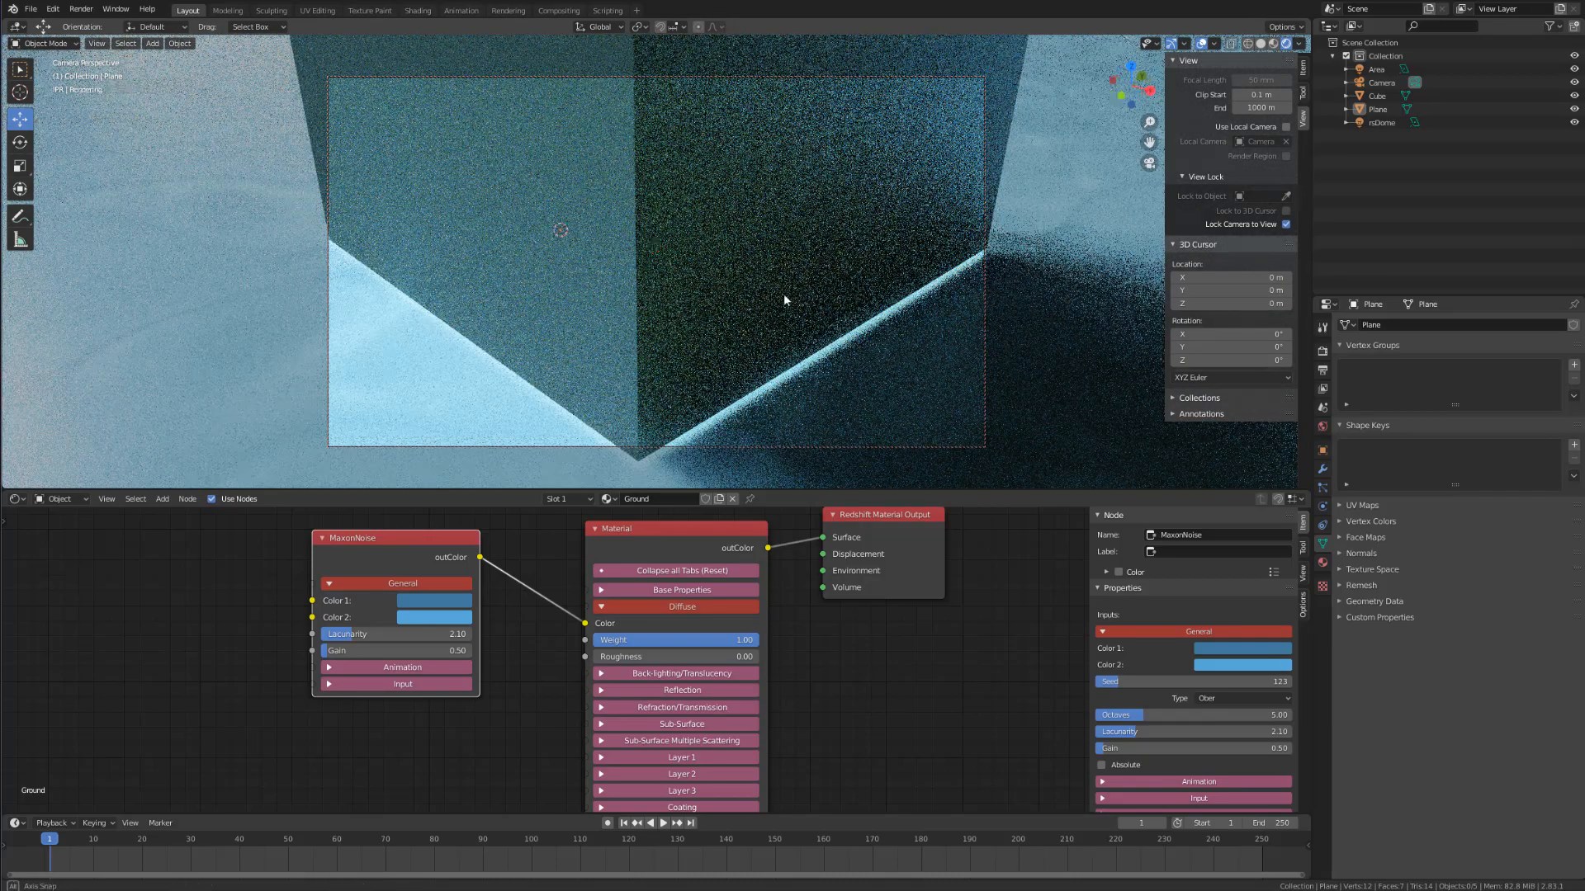
pyautogui.scroll(-6, 736, 285)
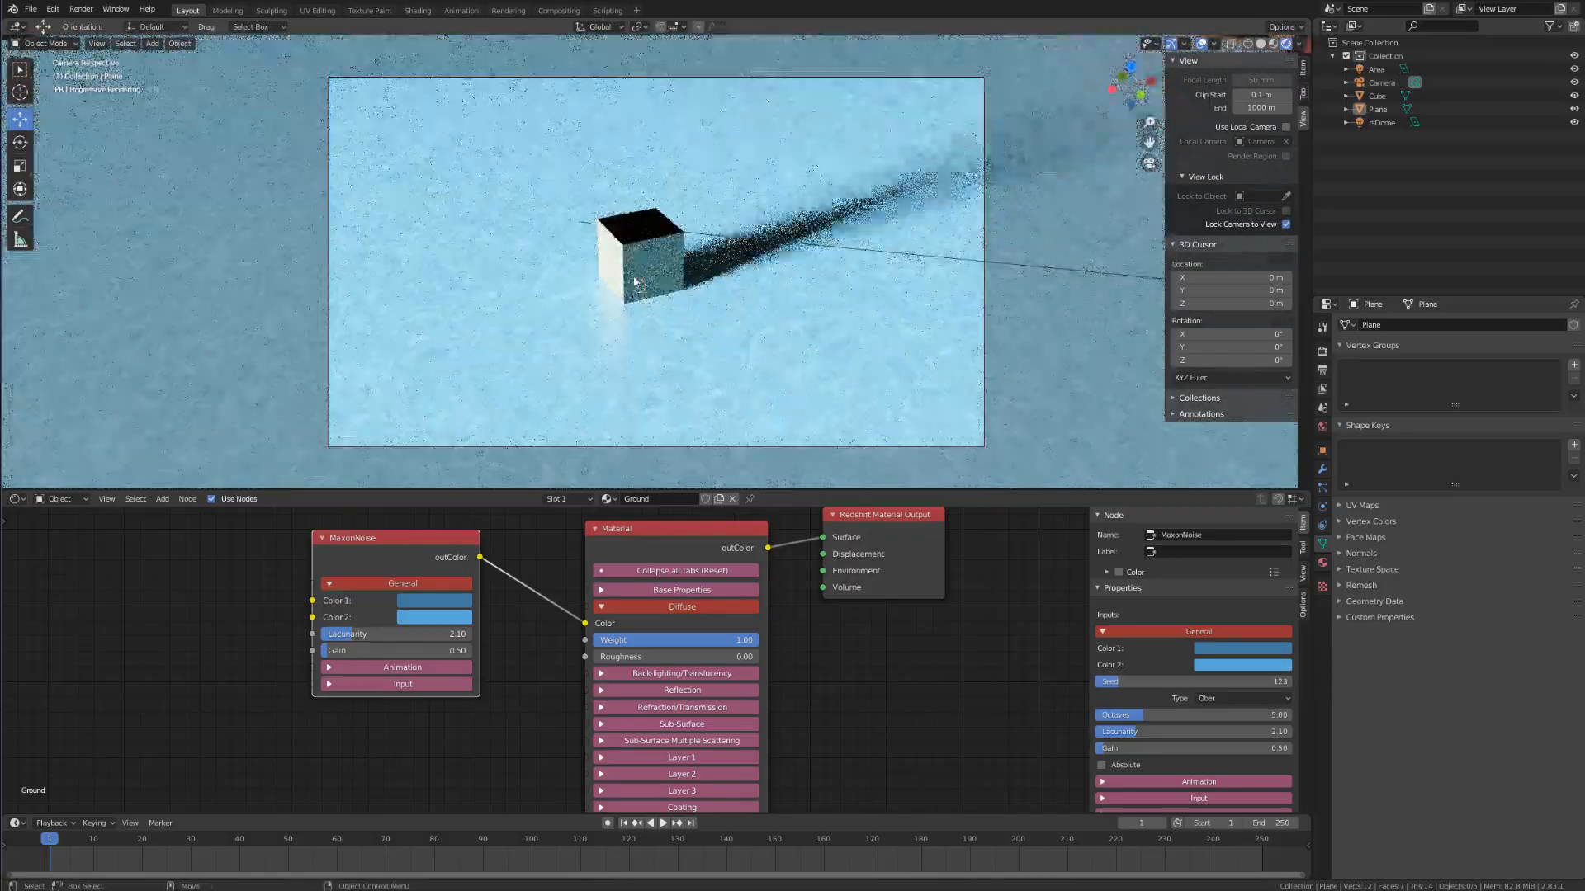
pyautogui.scroll(2, 647, 284)
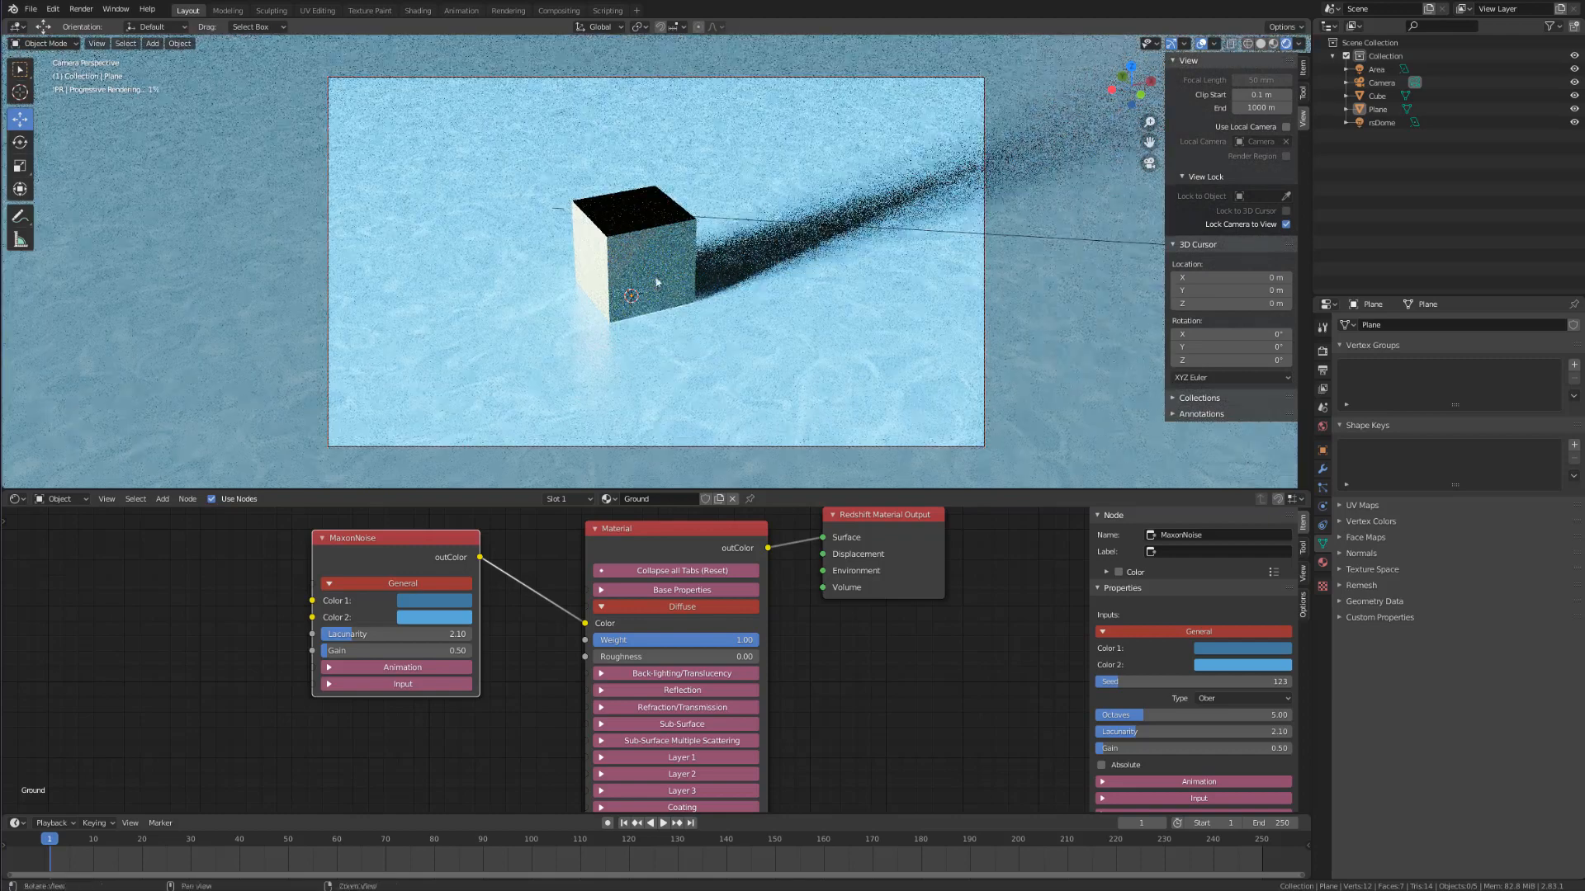
pyautogui.moveTo(656, 283); pyautogui.dragTo(659, 266, button='middle')
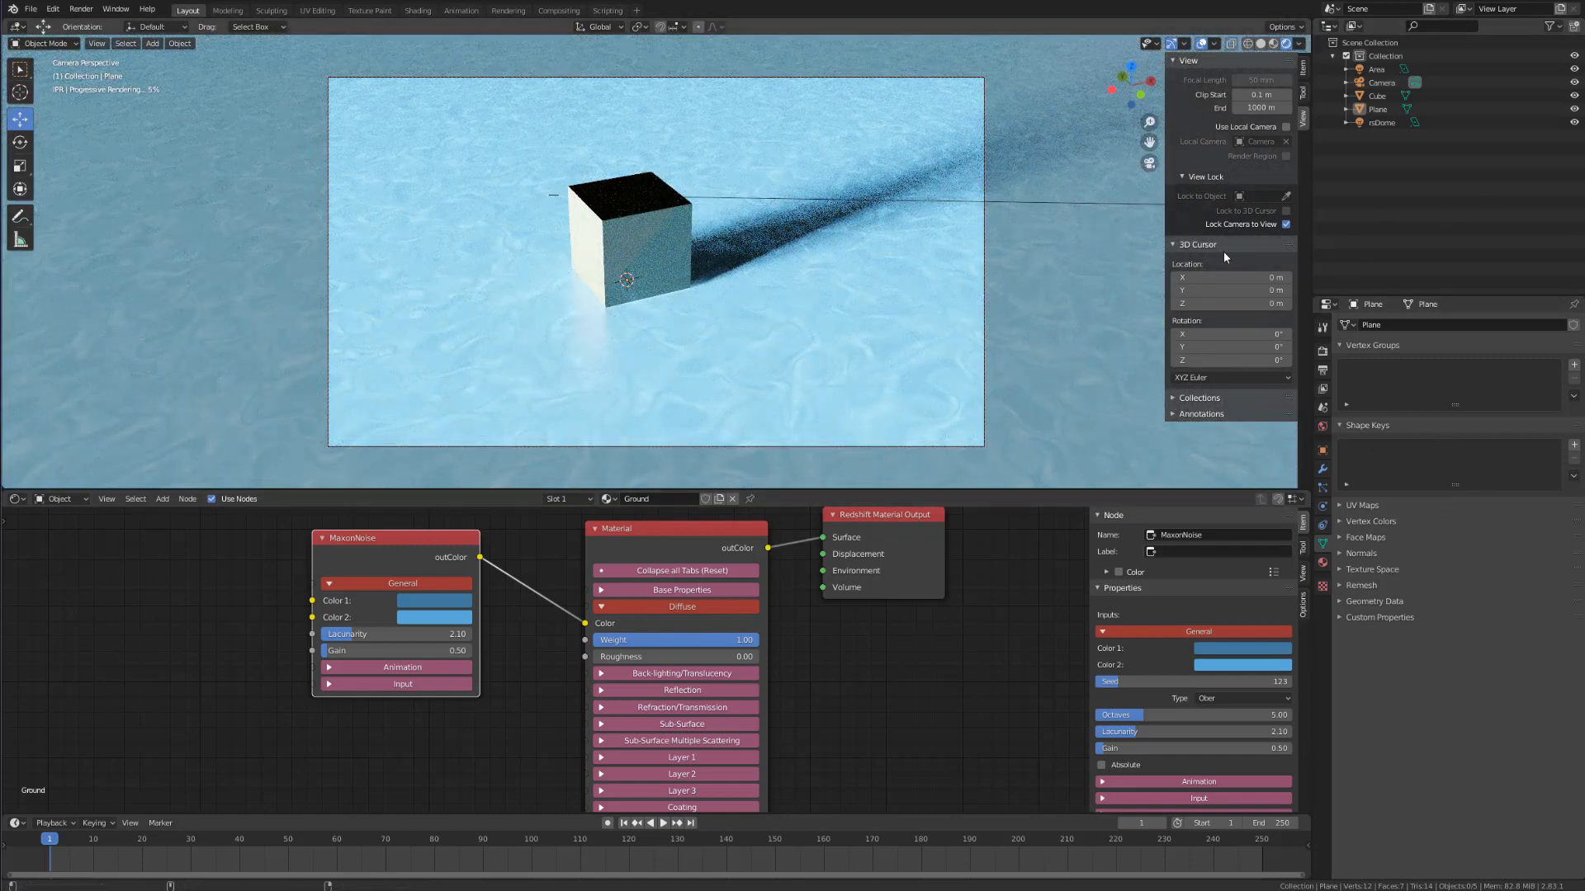
# Step: Enable Photographic Exposure on the scene camera and reveal its settings
pyautogui.click(1380, 82)
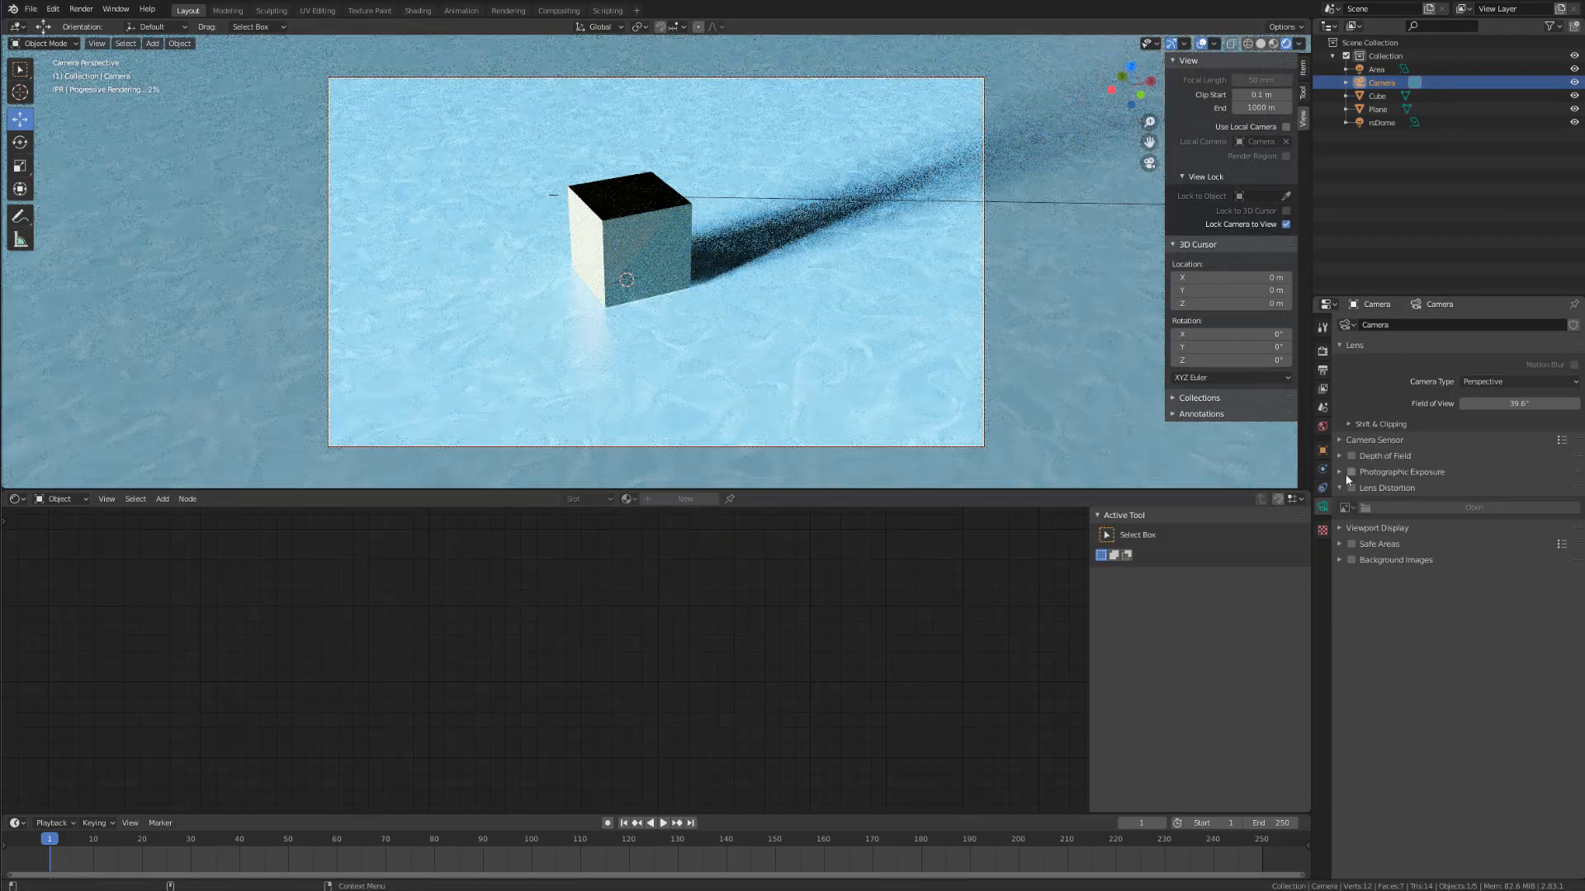
pyautogui.click(1350, 472)
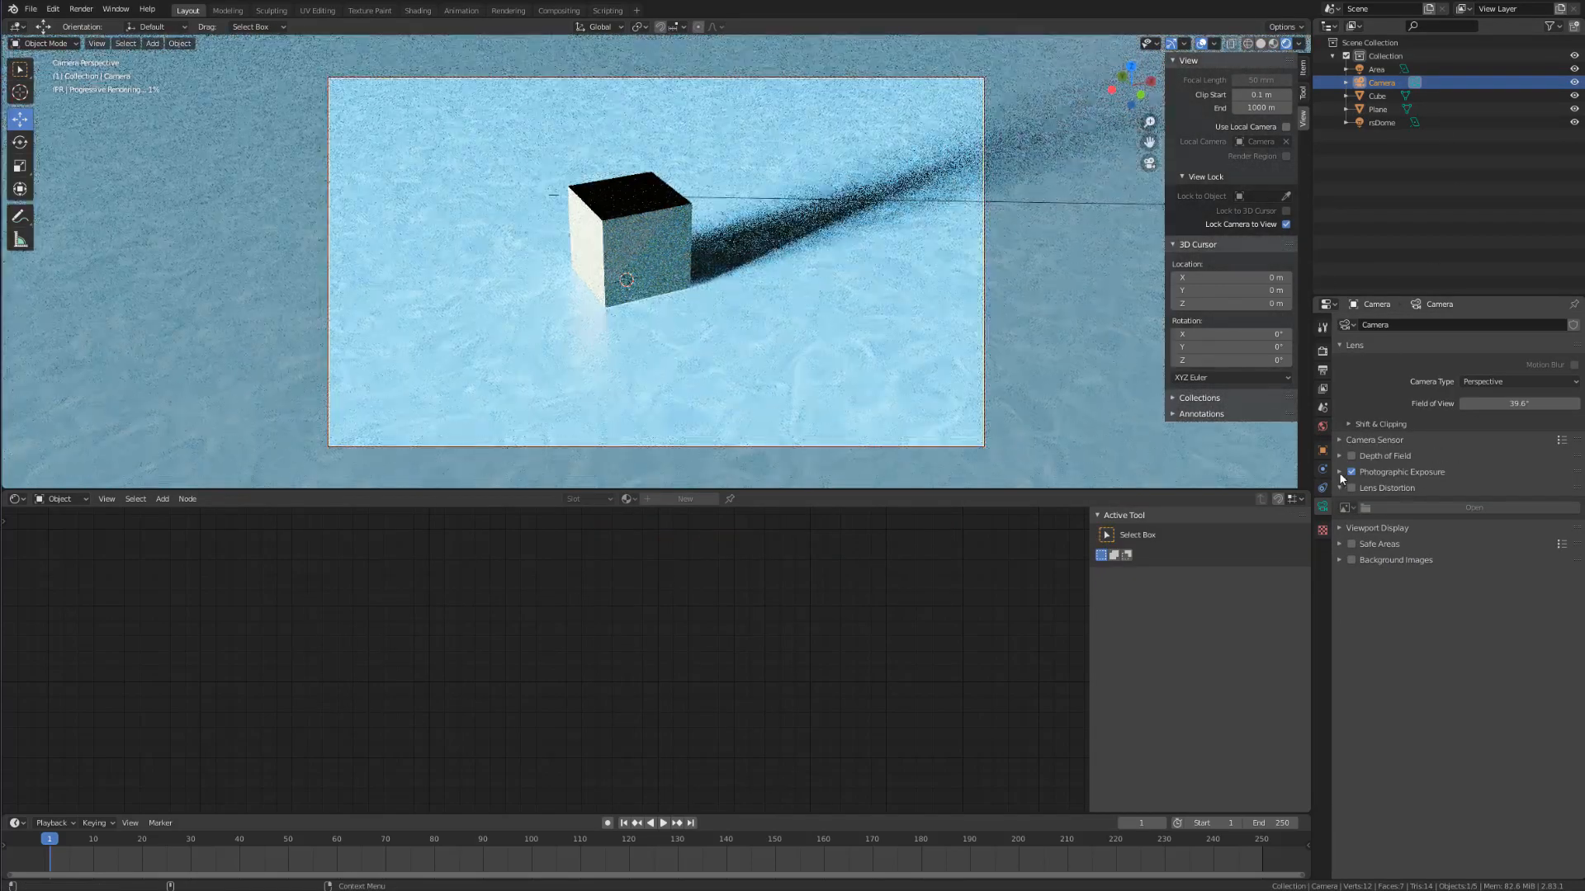
pyautogui.click(1338, 472)
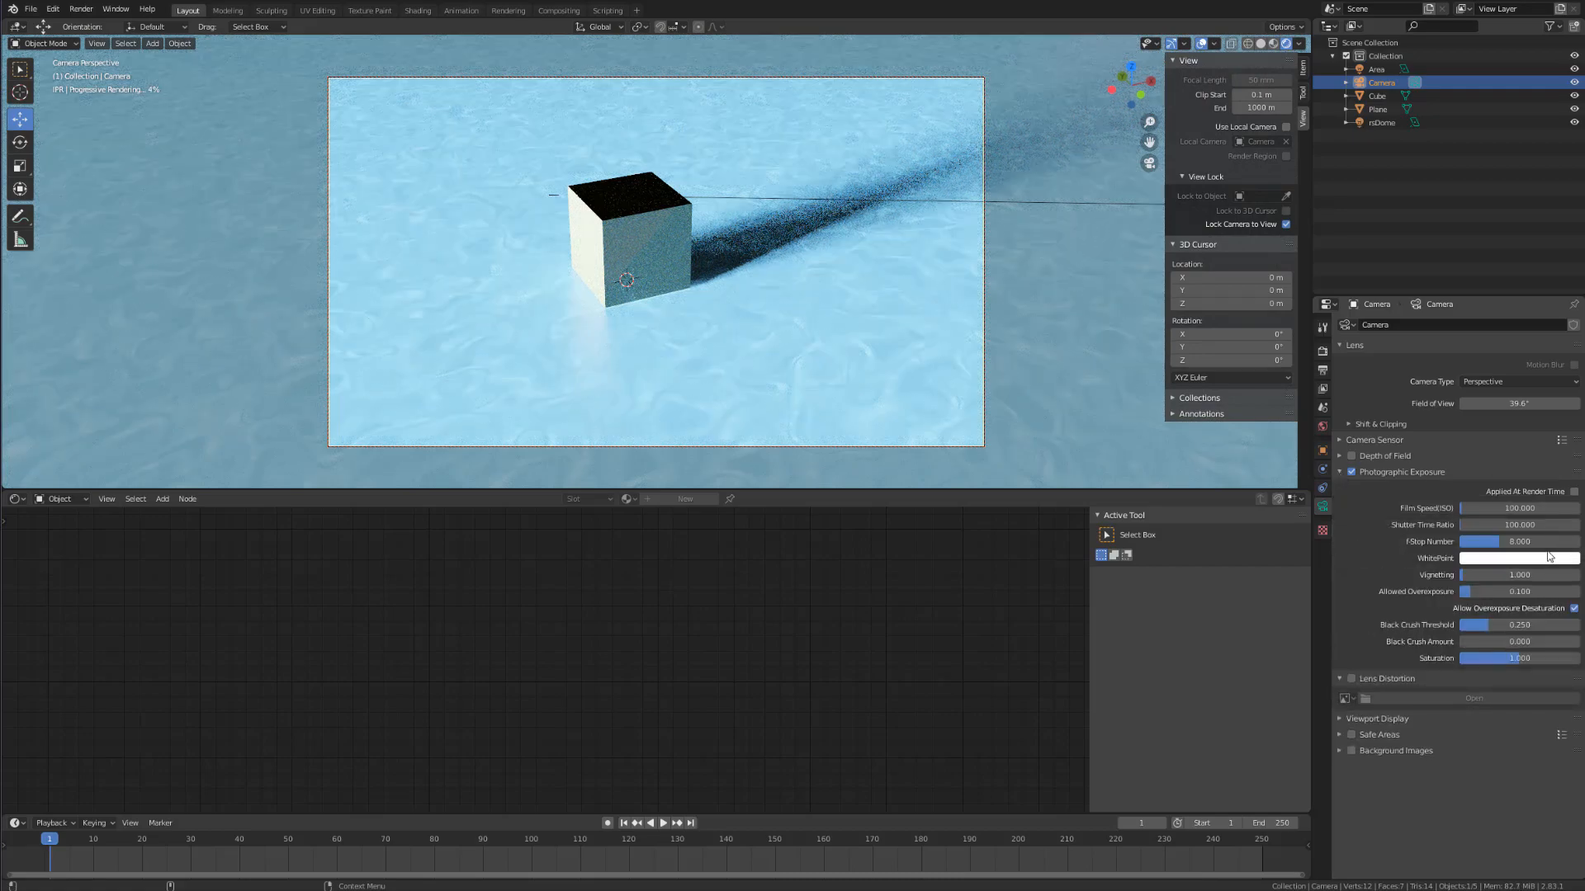
# Step: Set the camera's photographic exposure to a film speed of 90 and an f-stop number of 10
pyautogui.doubleClick(1503, 508)
pyautogui.write('90')
pyautogui.press('Return')
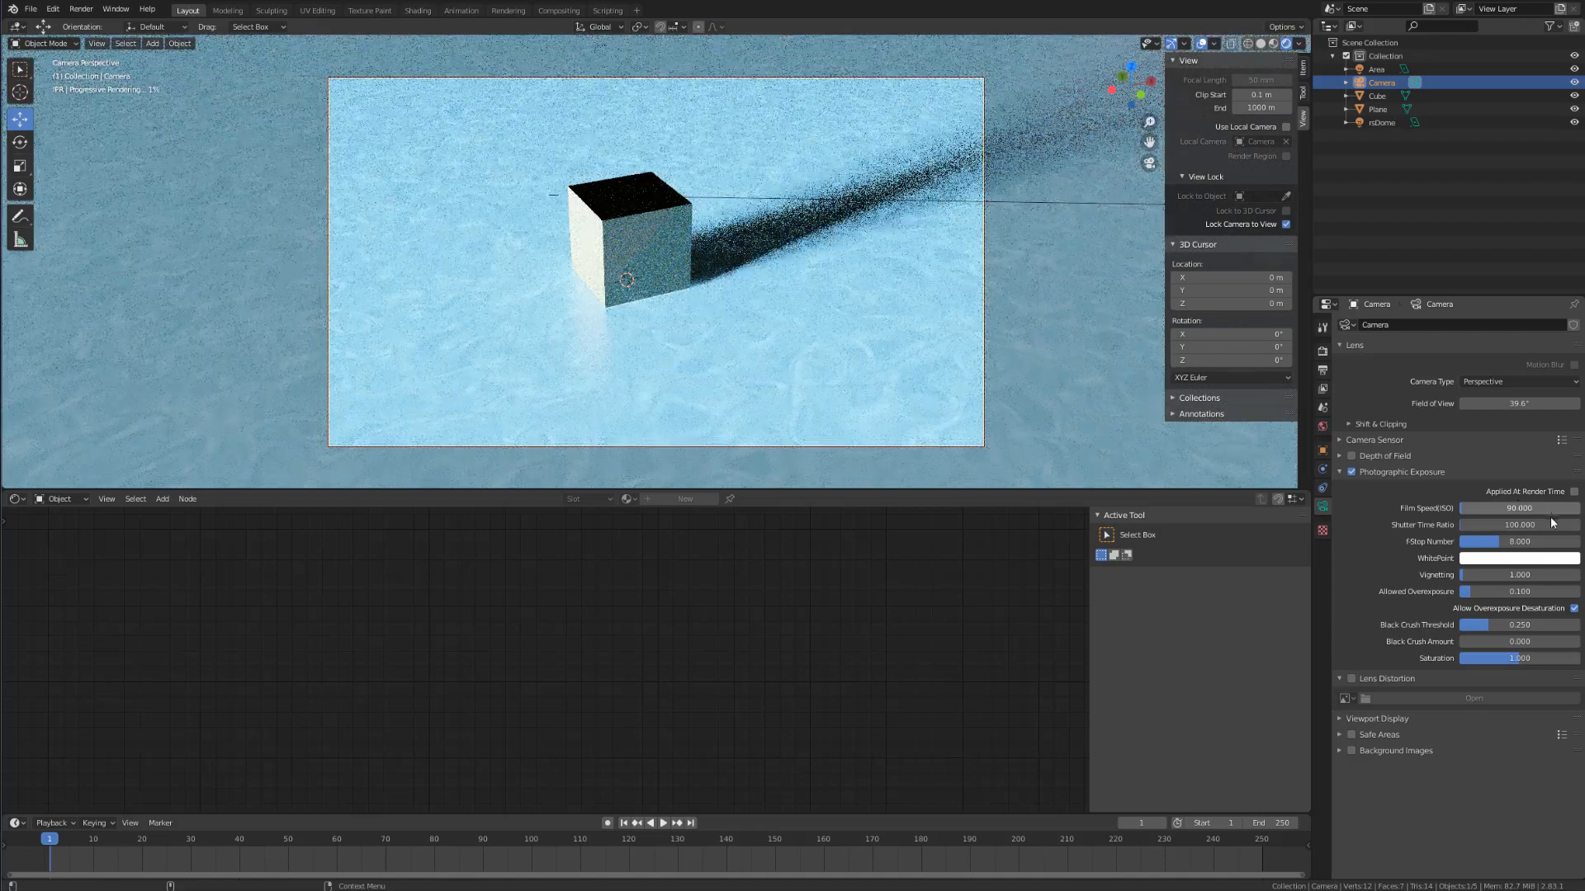
pyautogui.doubleClick(1523, 540)
pyautogui.write('10')
pyautogui.press('Return')
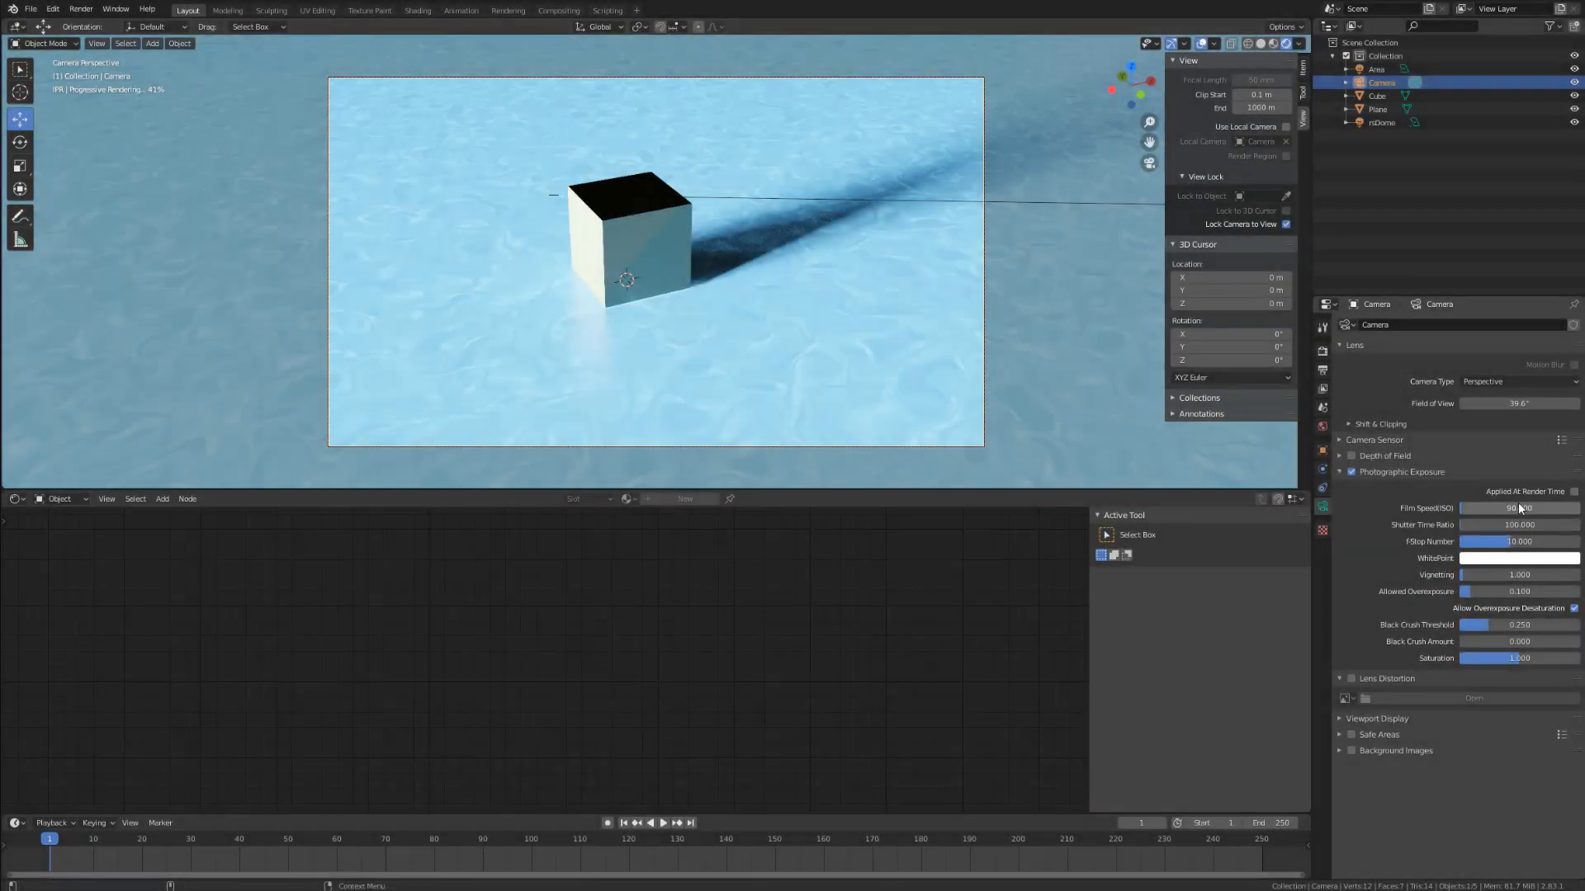
# Step: Turn Applied At Render Time on and off again, and try a higher f-stop number of about 16.6
pyautogui.click(1574, 492)
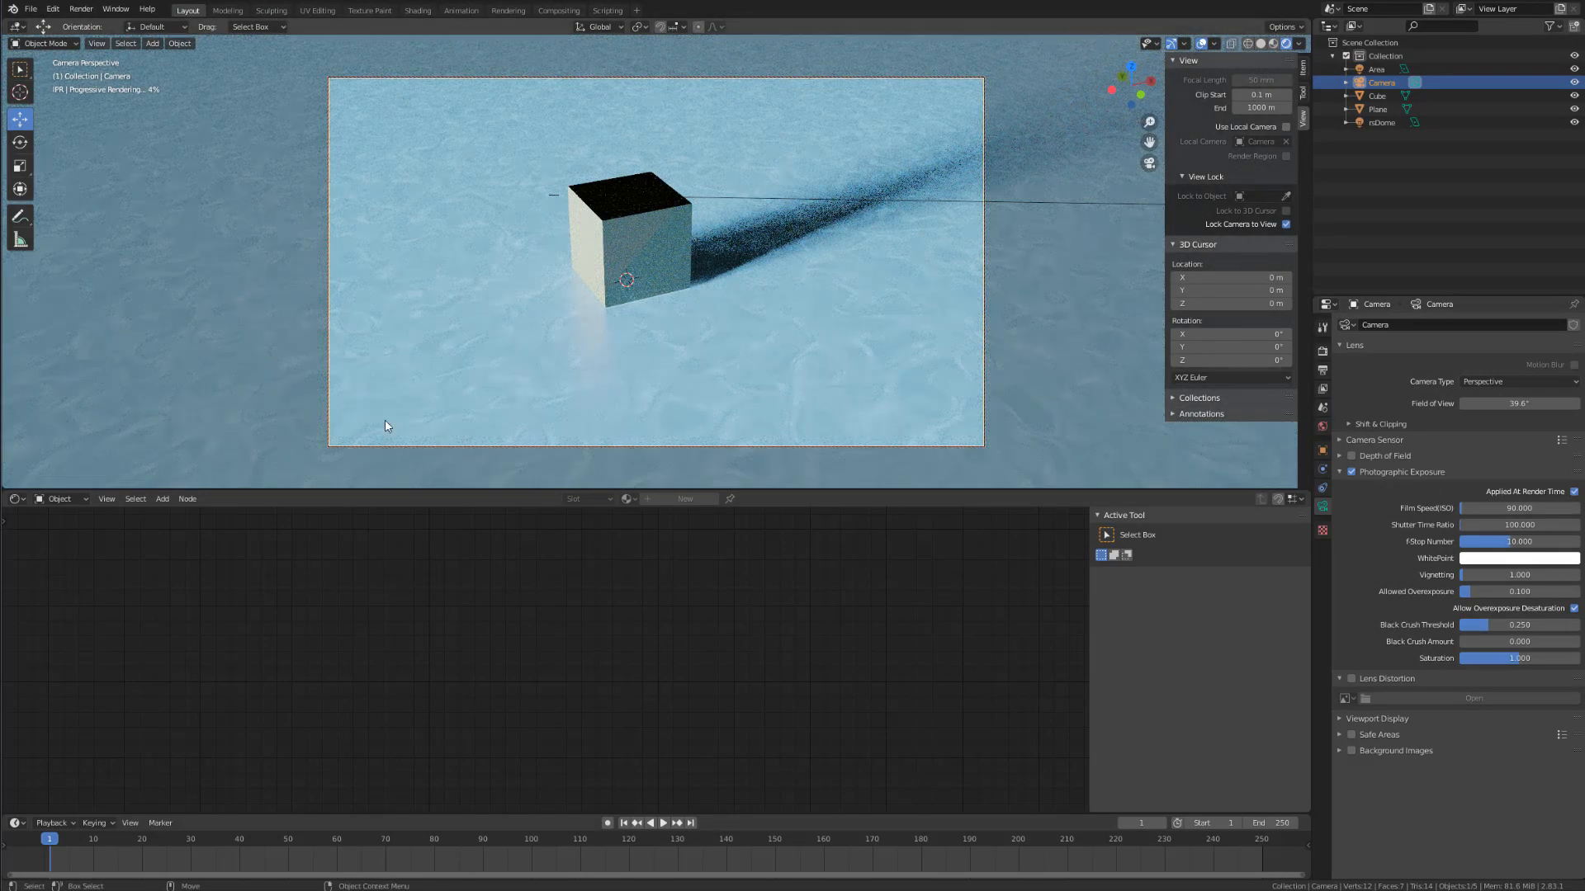
pyautogui.click(1573, 492)
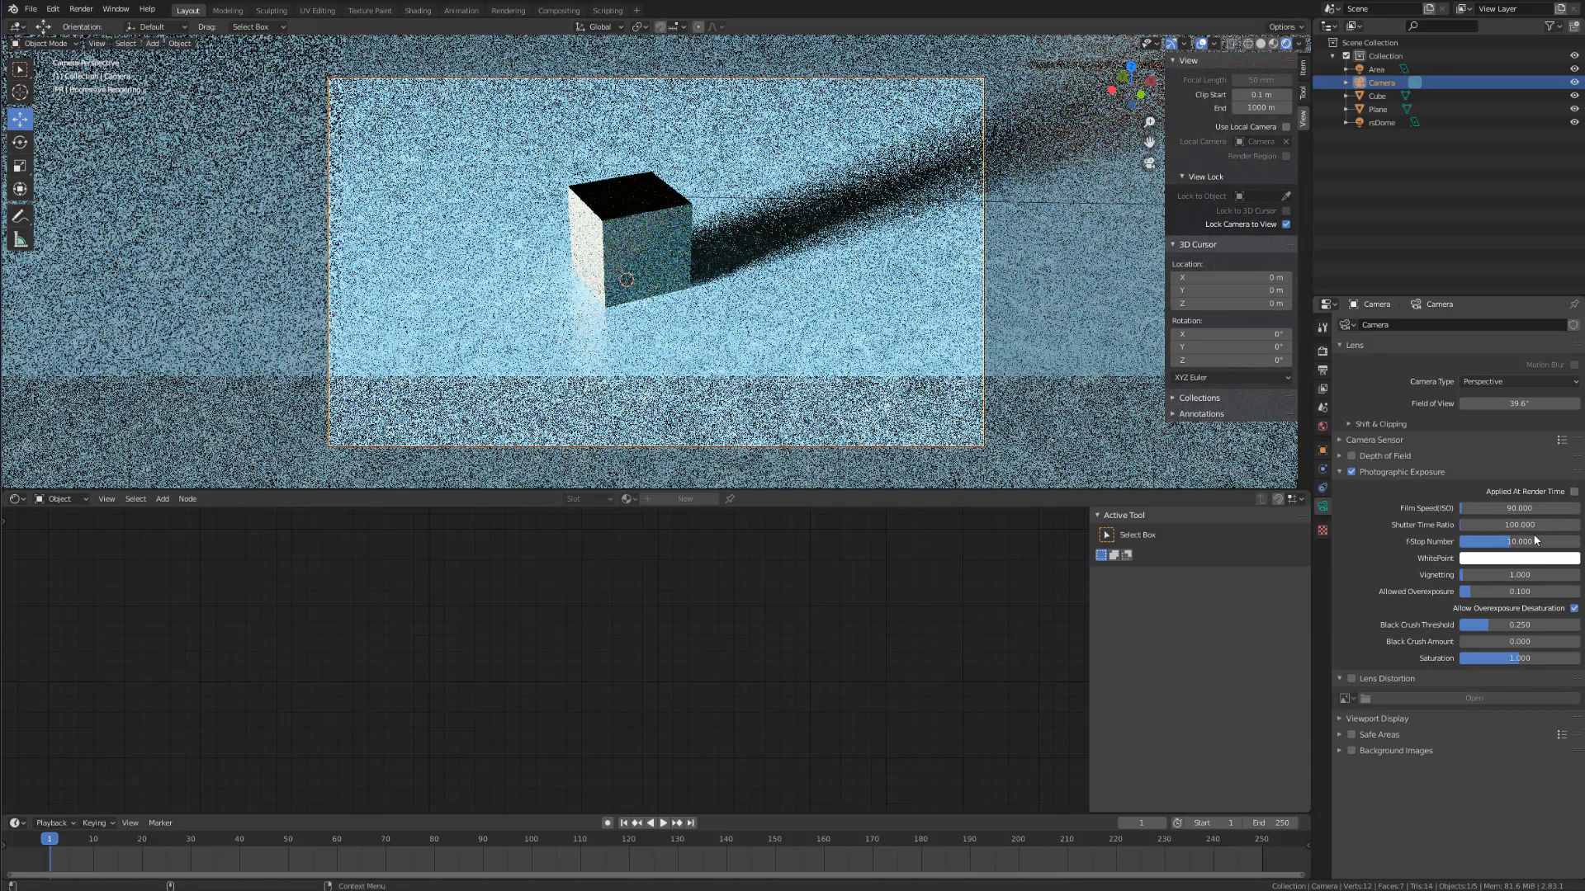
pyautogui.moveTo(1533, 542); pyautogui.dragTo(1550, 541)
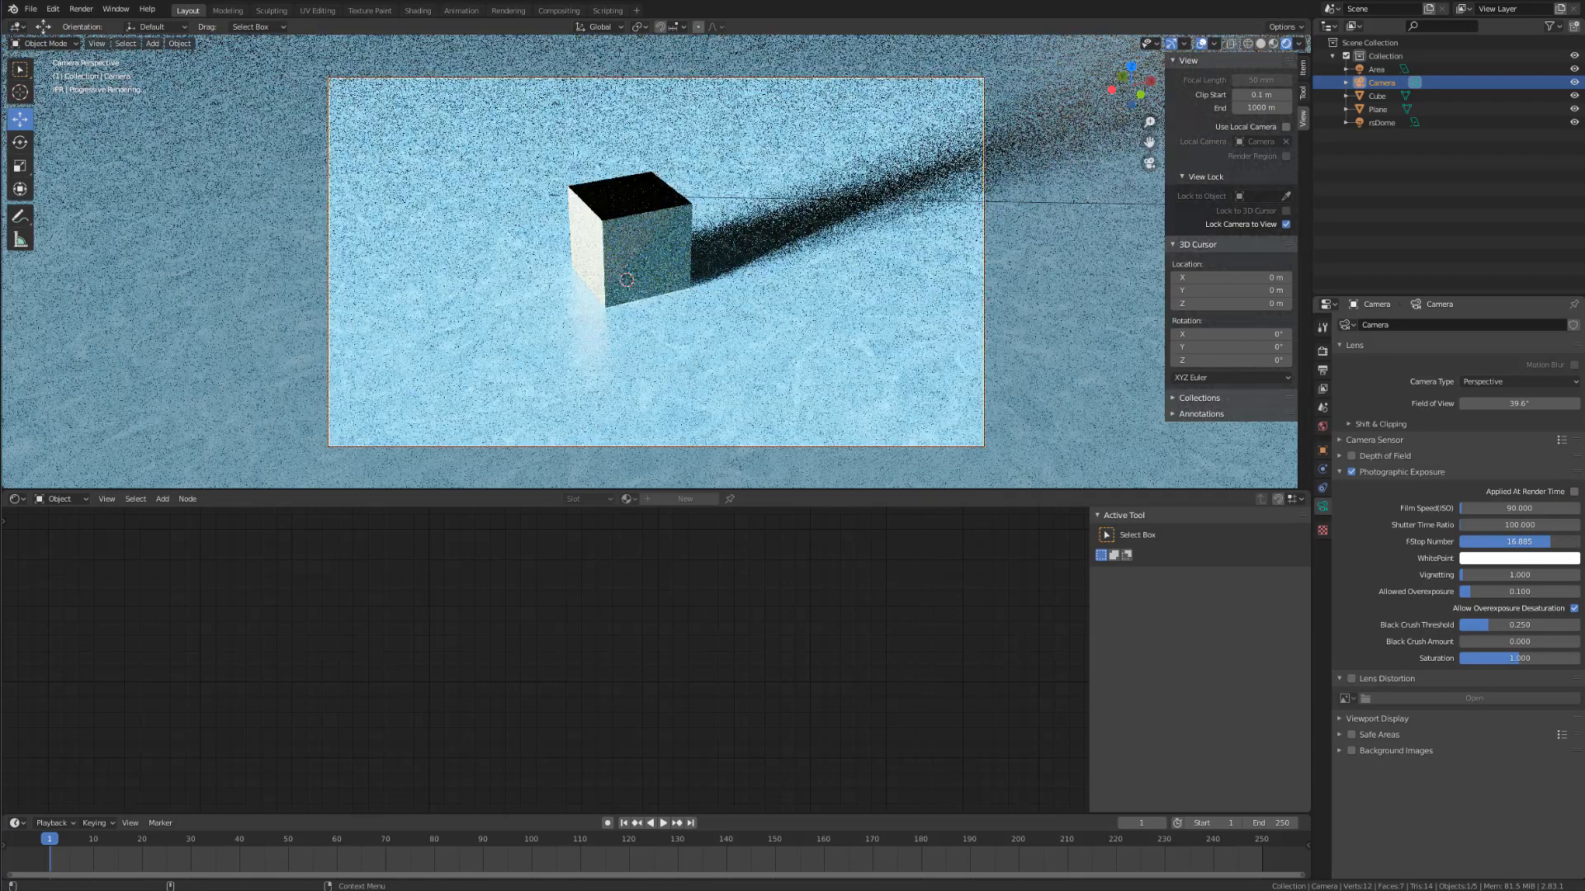
# Step: Enable Applied At Render Time for the photographic exposure and set the f-stop number to 10
pyautogui.click(1545, 493)
pyautogui.moveTo(1550, 541)
pyautogui.mouseDown()
pyautogui.moveTo(1510, 542)
pyautogui.moveTo(1545, 542)
pyautogui.moveTo(1526, 544)
pyautogui.mouseUp()
pyautogui.click(1526, 542)
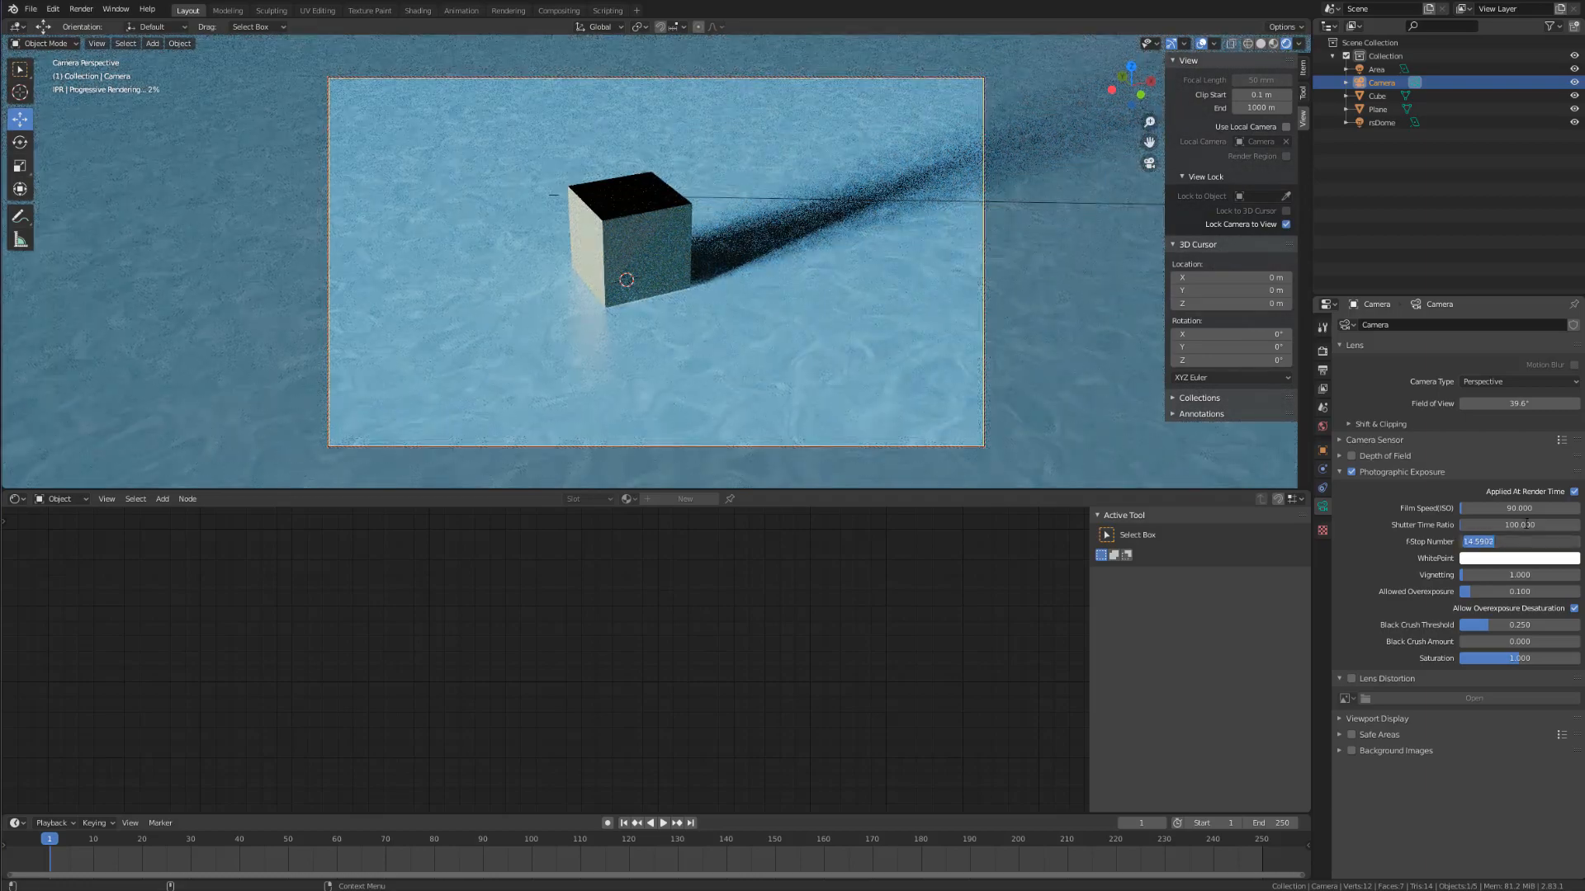
pyautogui.write('10')
pyautogui.press('Return')
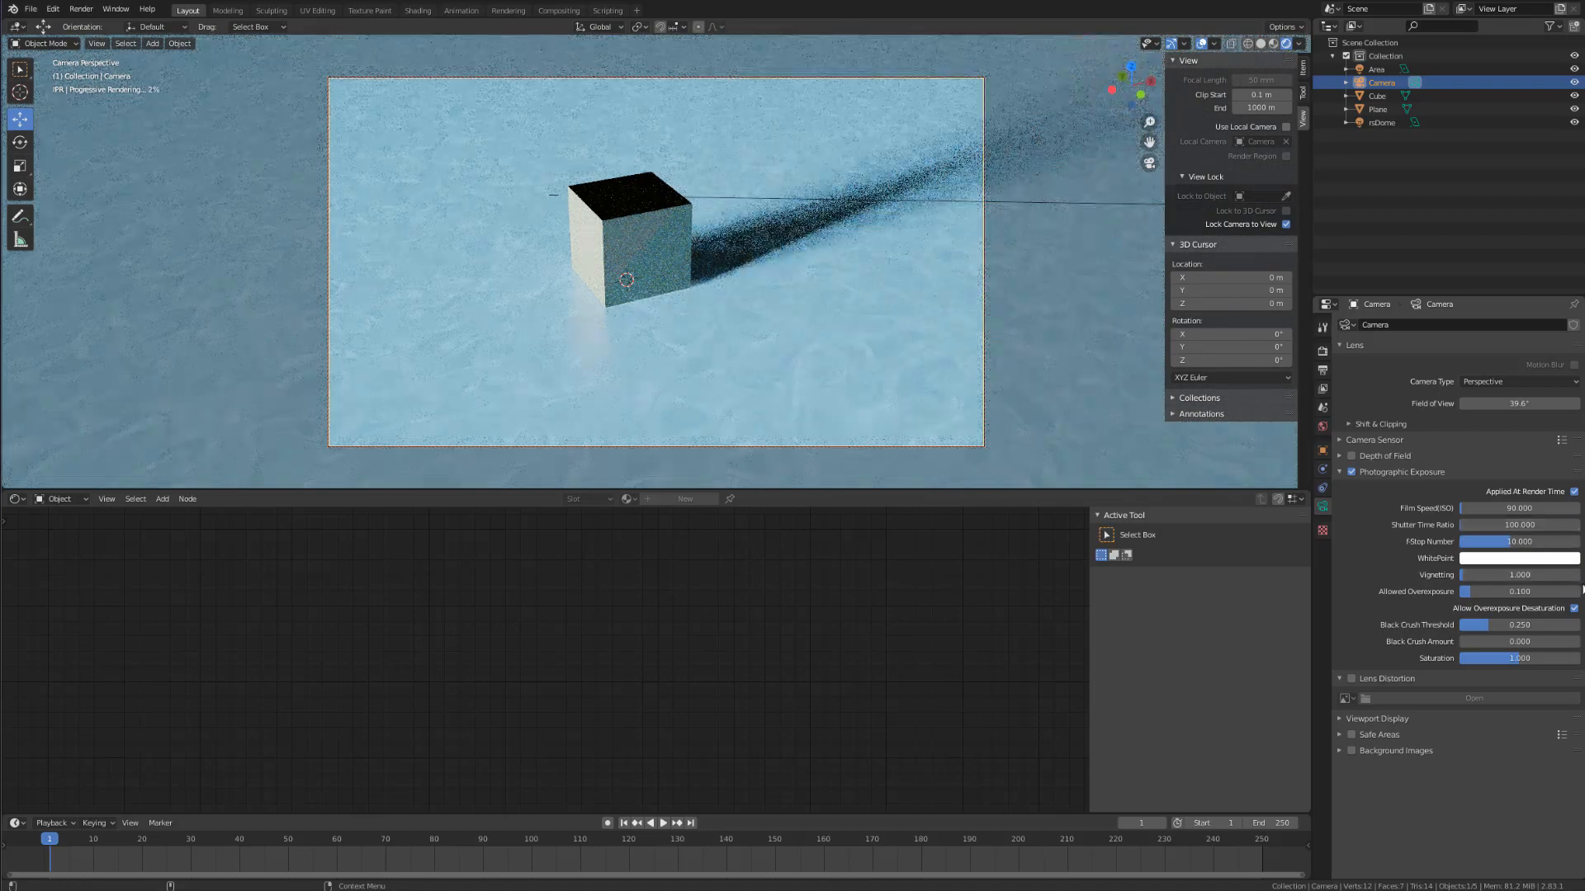
# Step: Set the camera's vignetting to 3 and its black crush amount to 0.1
pyautogui.click(1515, 575)
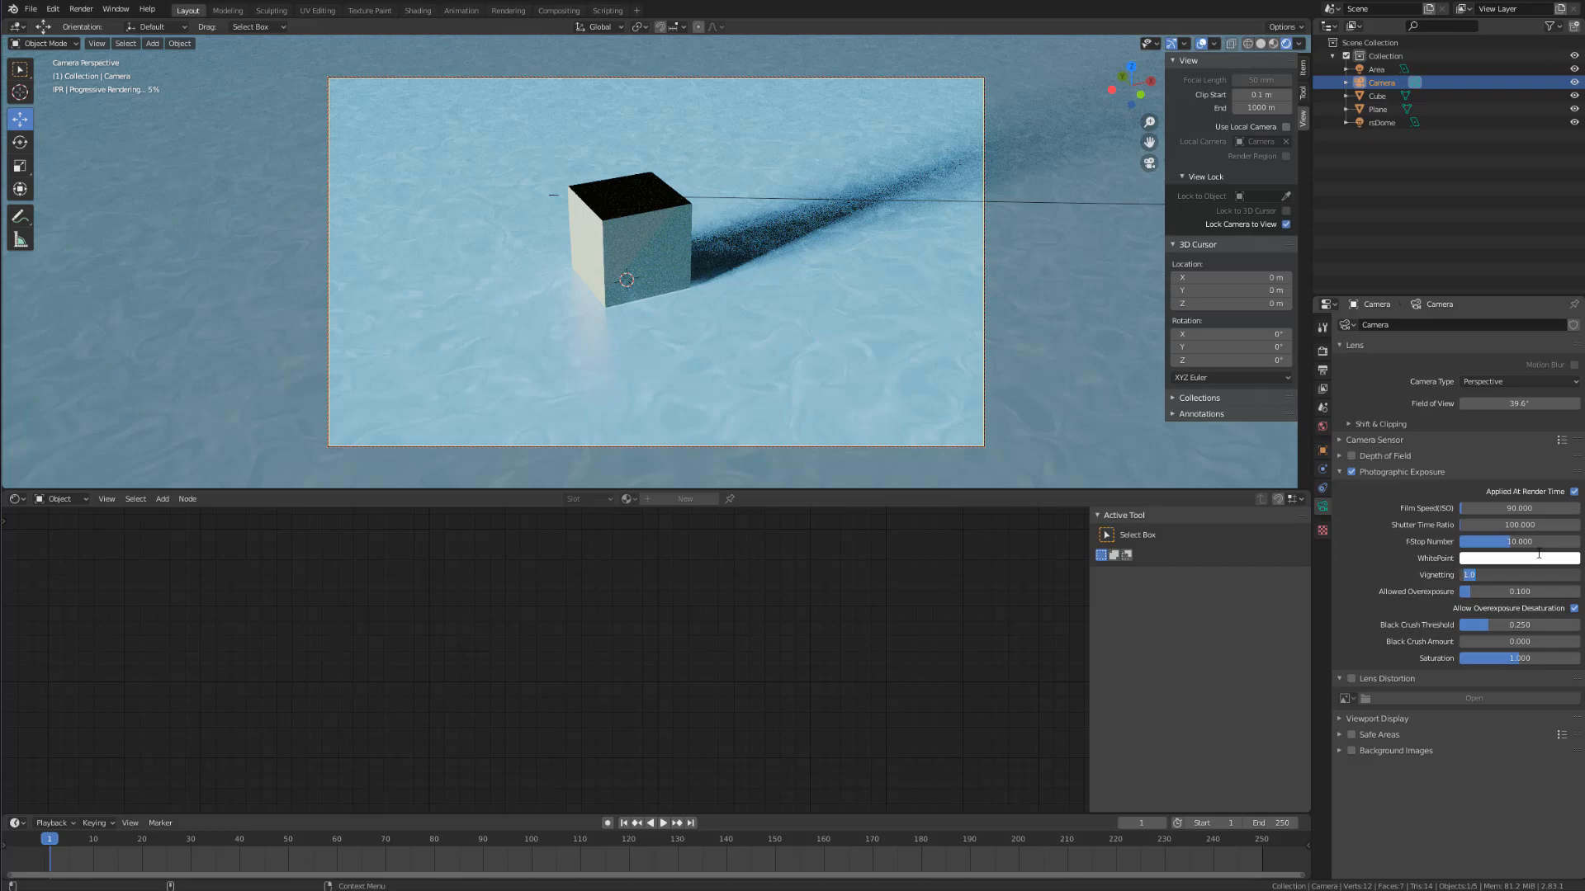
pyautogui.write('3')
pyautogui.press('Return')
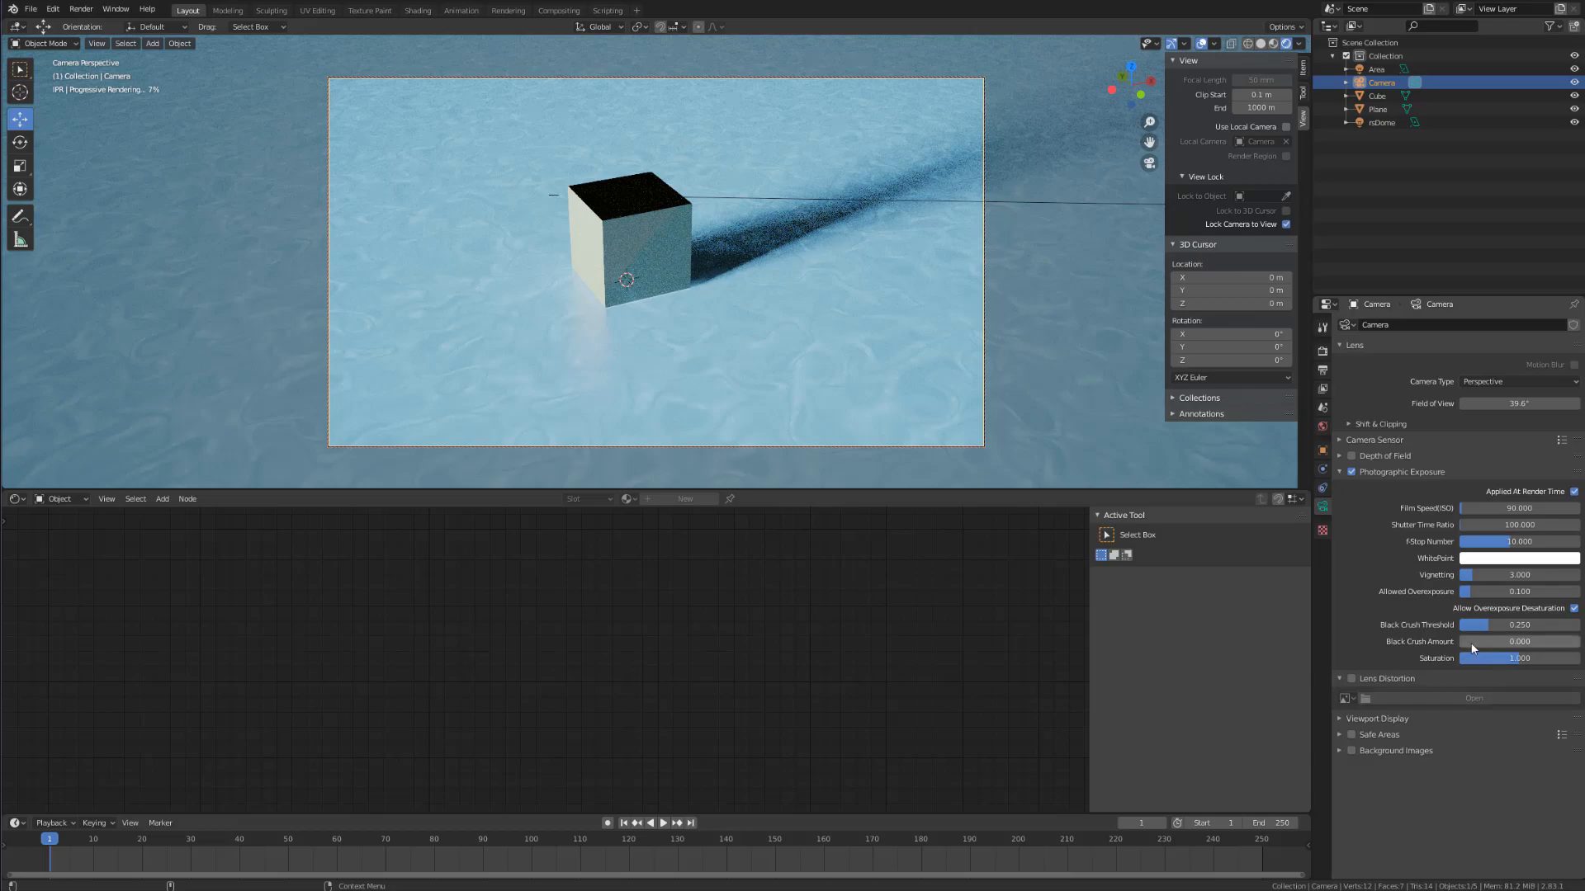
pyautogui.click(1495, 641)
pyautogui.write('0.1')
pyautogui.press('Return')
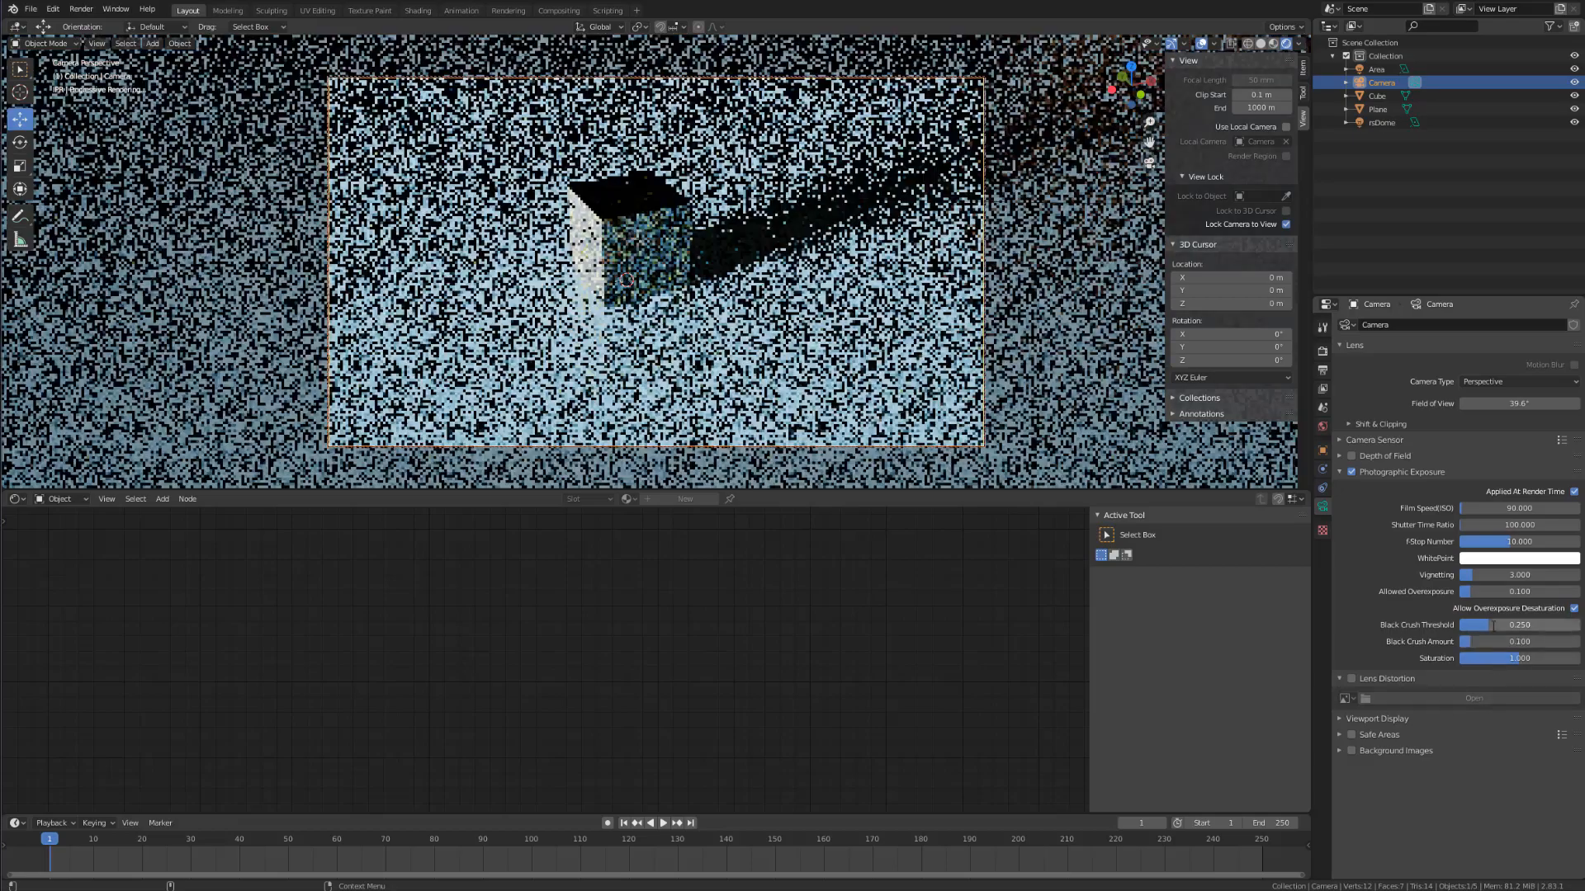
# Step: Select the rsDome light and lower its dome map exposure, first to -1 and further to -2
pyautogui.moveTo(739, 278); pyautogui.dragTo(694, 274, button='middle')
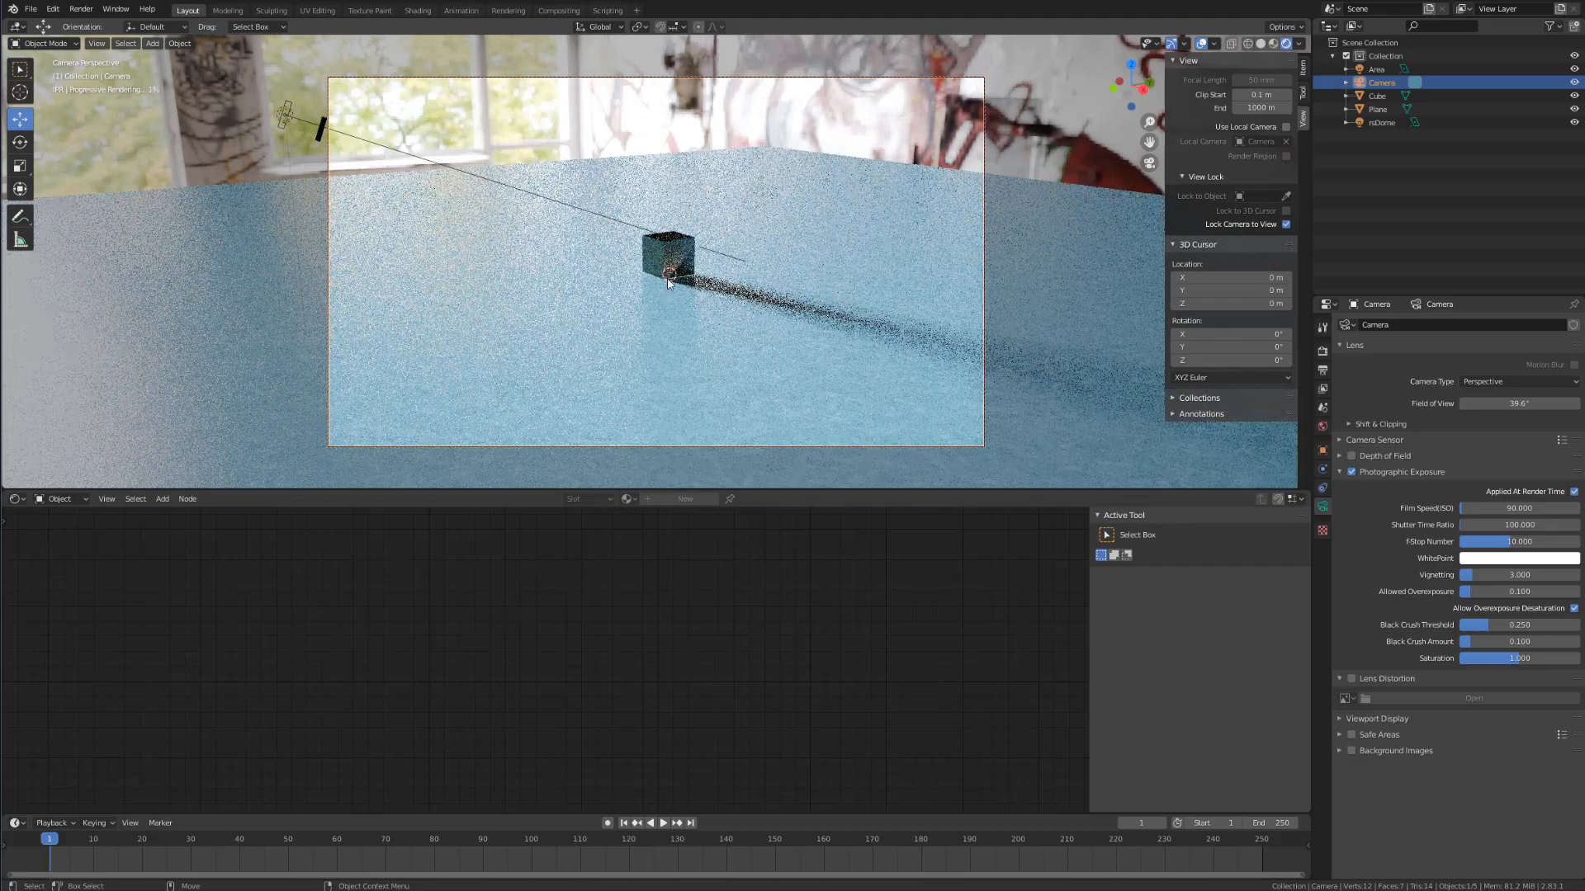
pyautogui.scroll(2, 694, 274)
pyautogui.click(1380, 122)
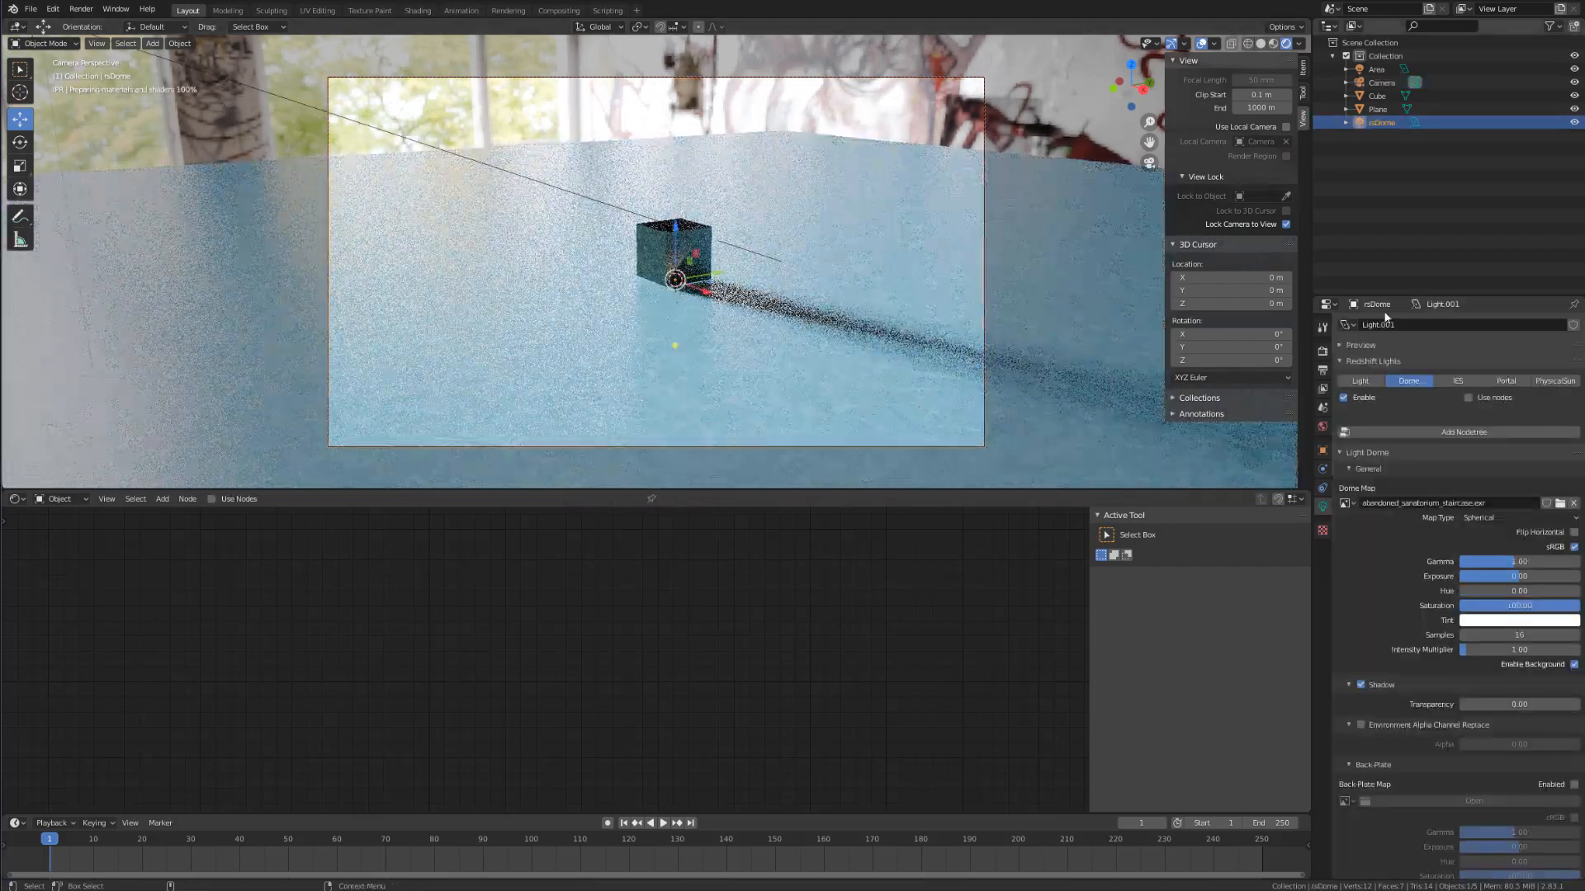
pyautogui.click(1515, 576)
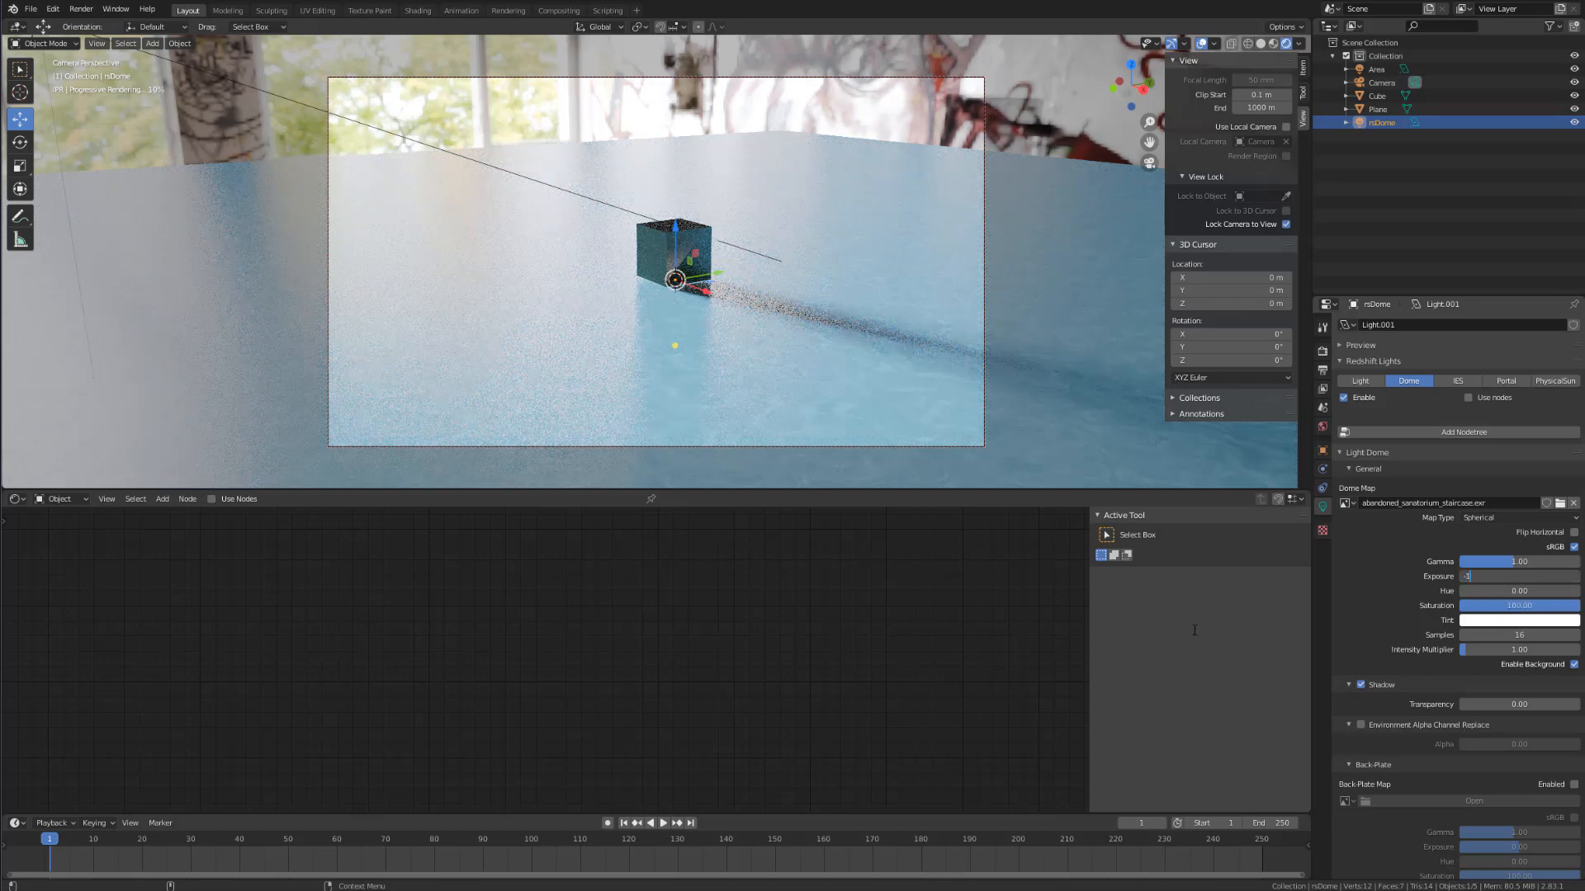
pyautogui.write('-1')
pyautogui.press('Return')
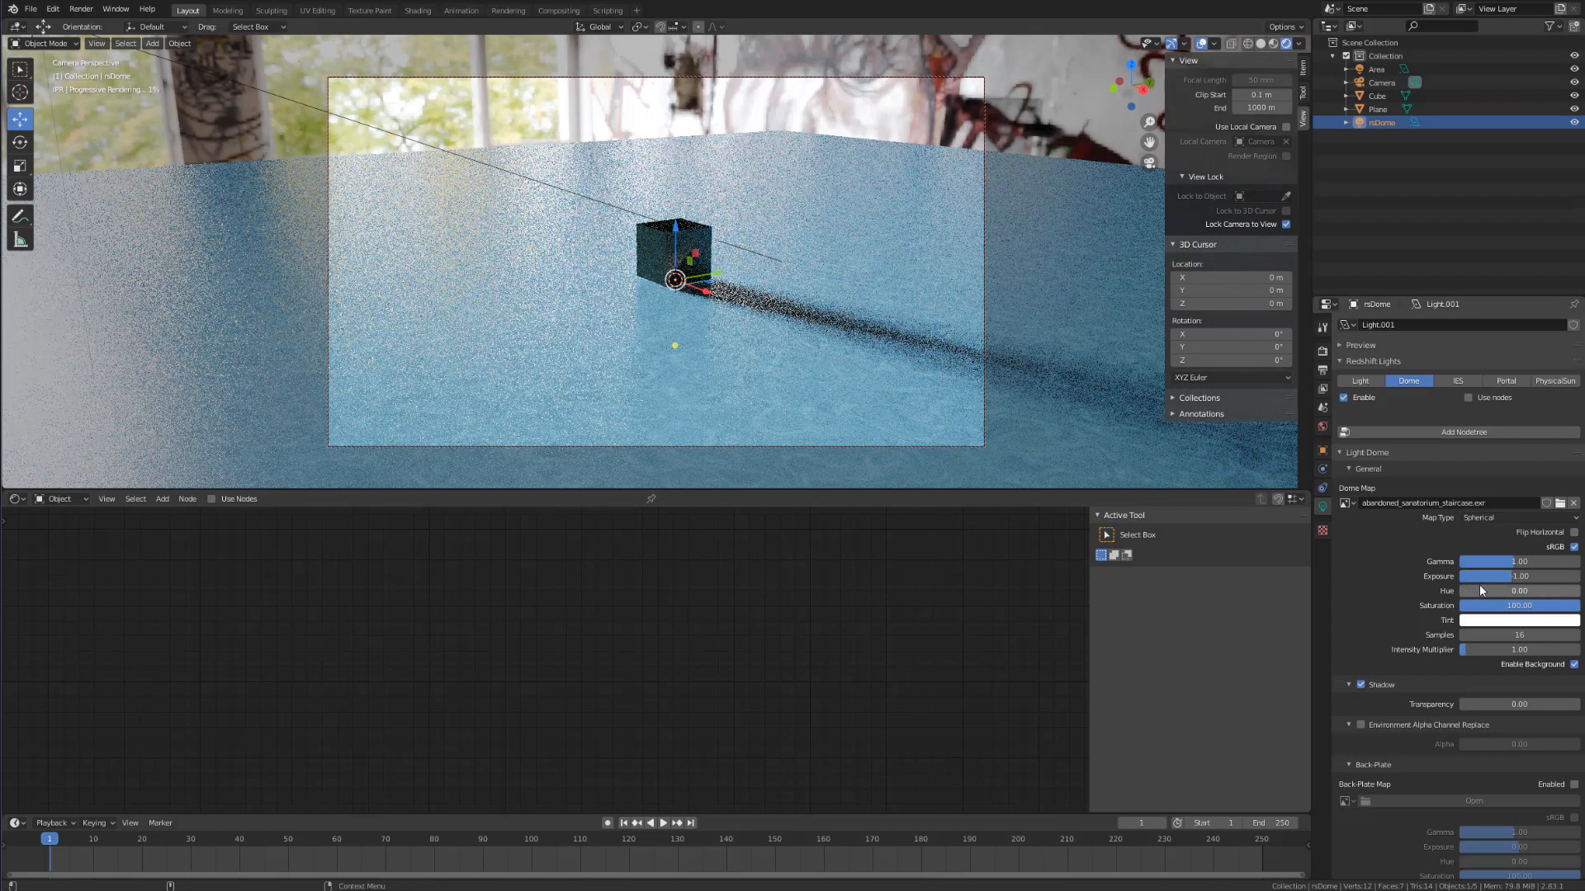
pyautogui.click(1506, 575)
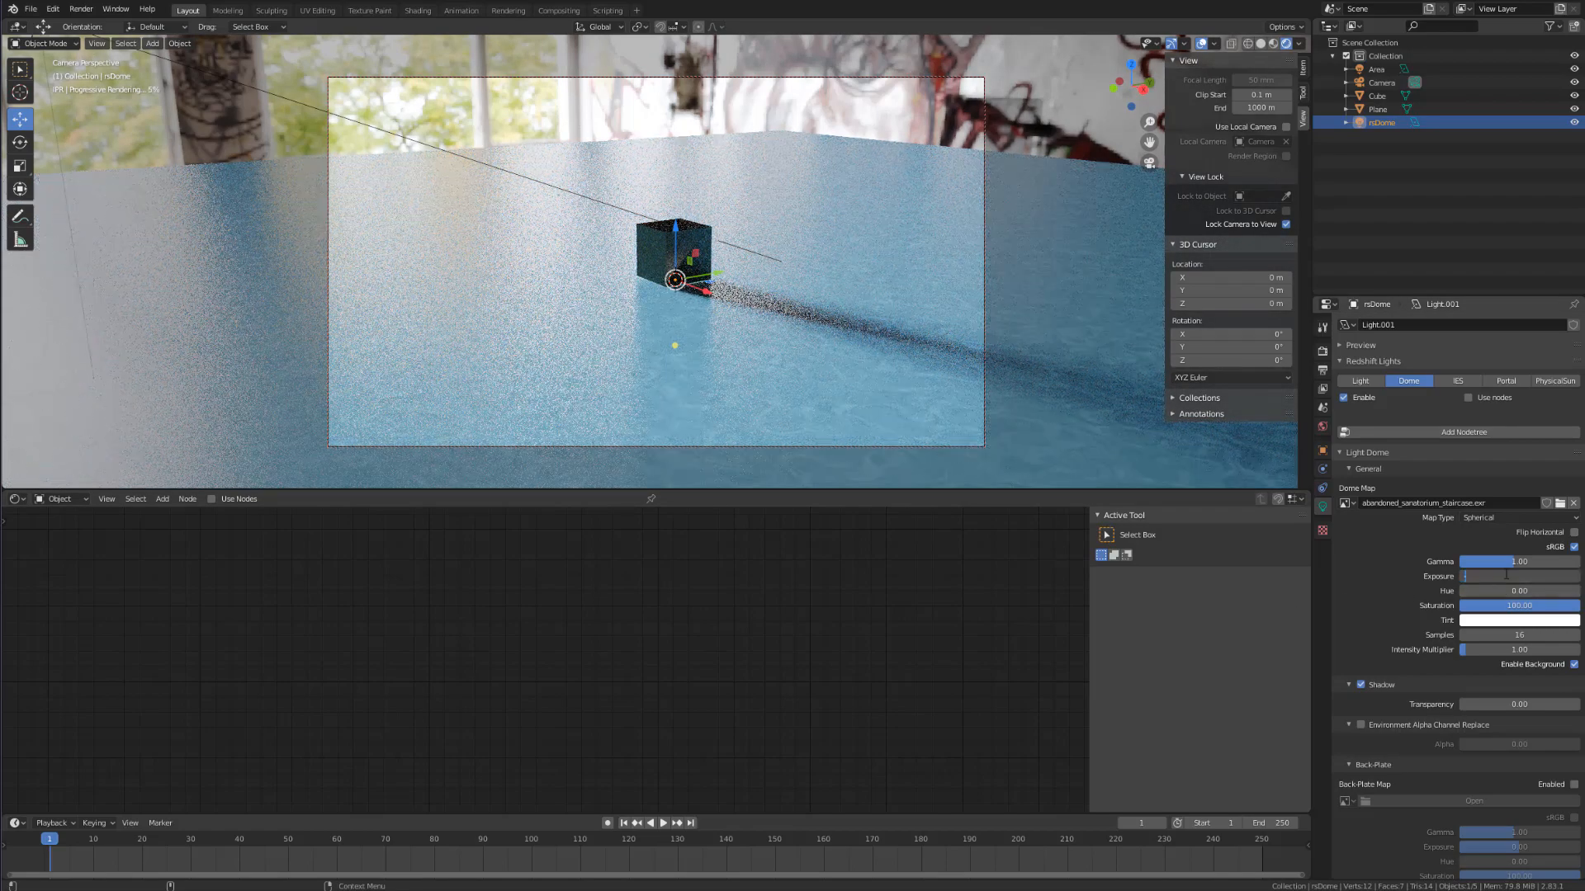
pyautogui.write('-2')
pyautogui.press('Return')
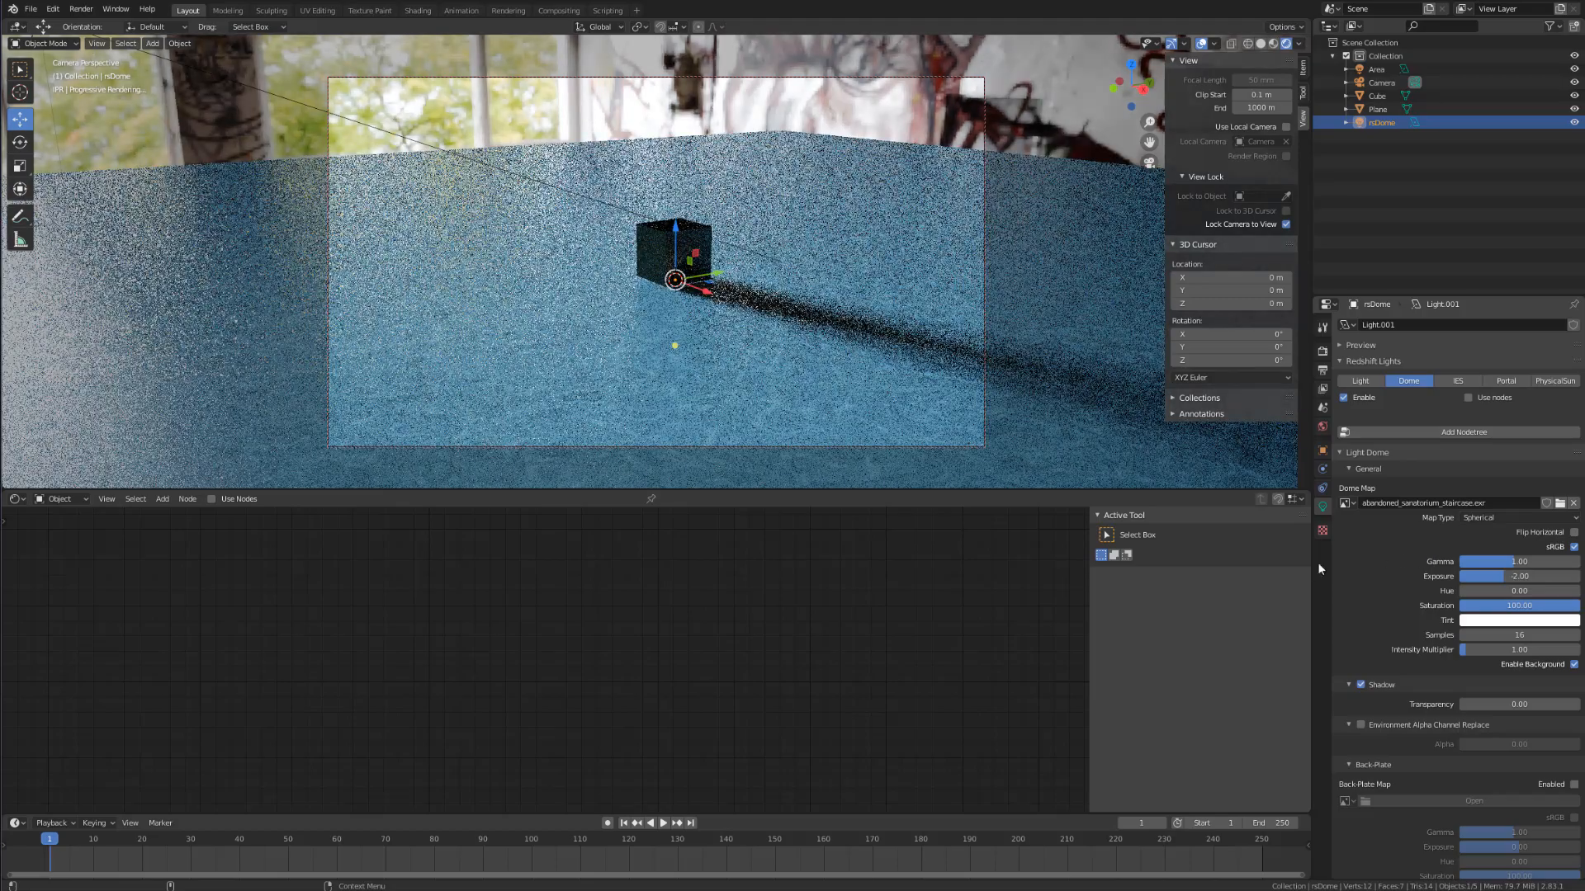
# Step: Reframe the camera closer on the cube and set the dome light's exposure to -3
pyautogui.scroll(-1, 656, 257)
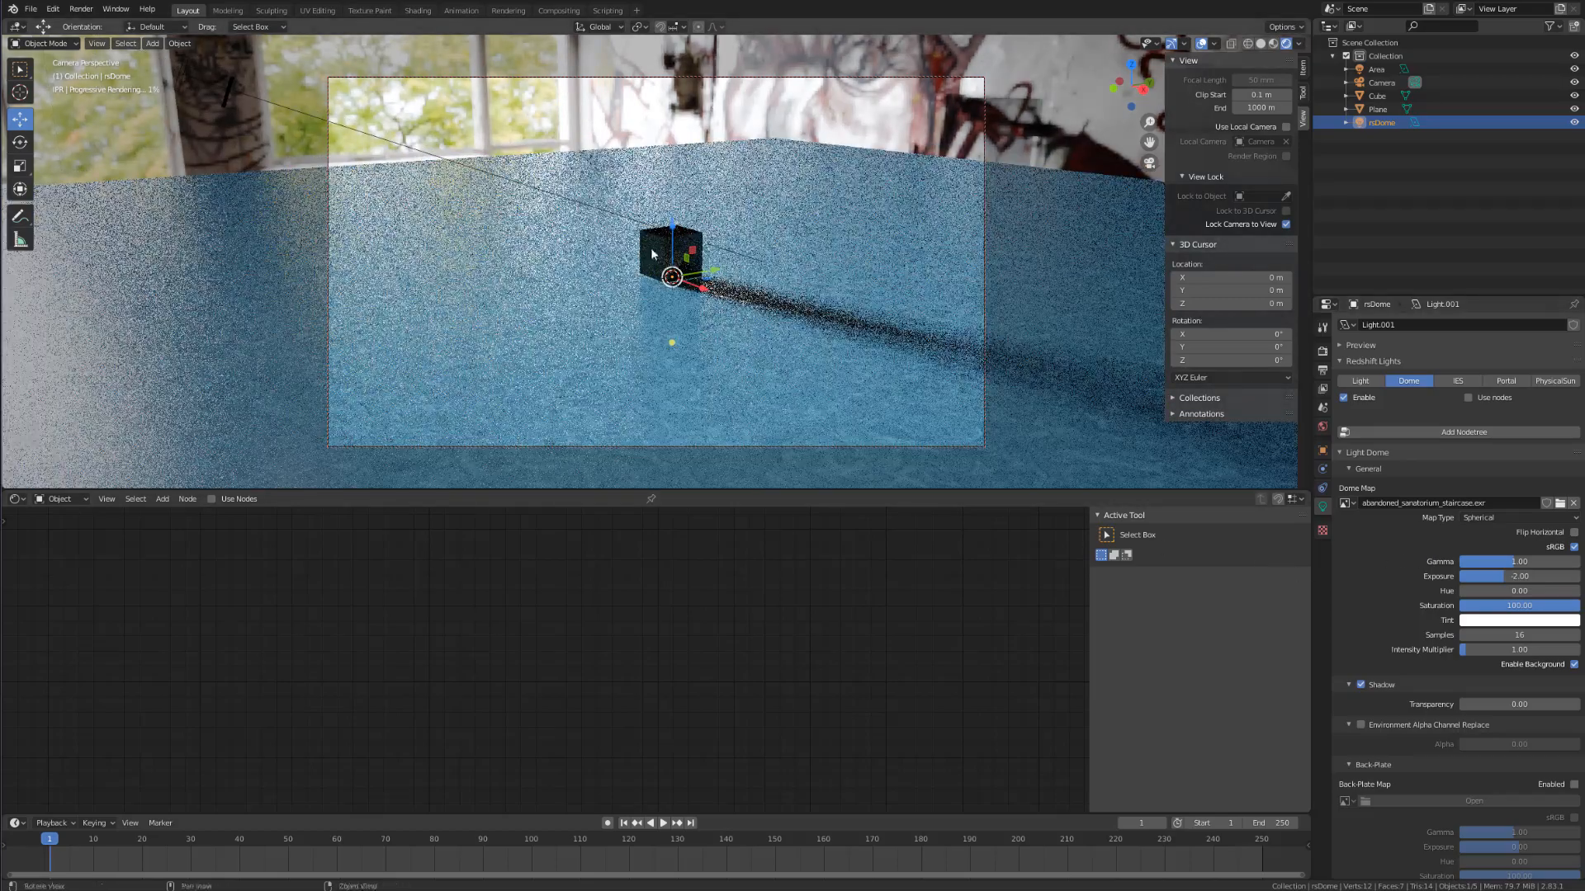
pyautogui.moveTo(656, 257); pyautogui.dragTo(754, 297, button='middle')
pyautogui.keyDown('alt'); pyautogui.moveTo(754, 297); pyautogui.dragTo(752, 445); pyautogui.keyUp('alt')
pyautogui.keyDown('alt'); pyautogui.moveTo(689, 288); pyautogui.dragTo(784, 190); pyautogui.keyUp('alt')
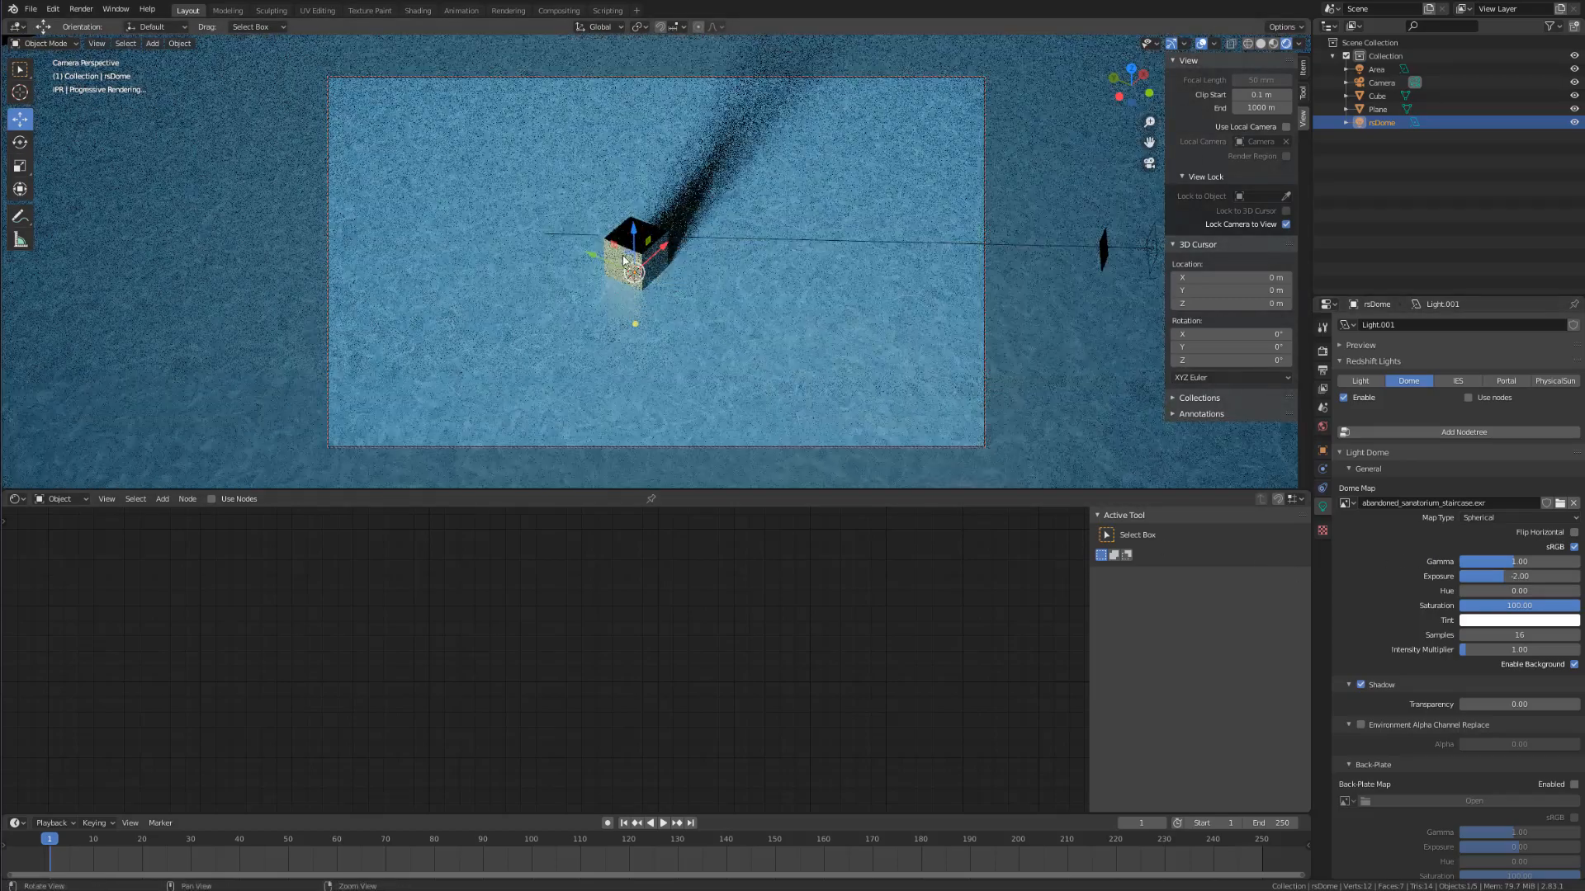
pyautogui.moveTo(676, 295)
pyautogui.keyDown('alt'); pyautogui.mouseDown()
pyautogui.moveTo(665, 264)
pyautogui.moveTo(661, 300)
pyautogui.mouseUp(); pyautogui.keyUp('alt')
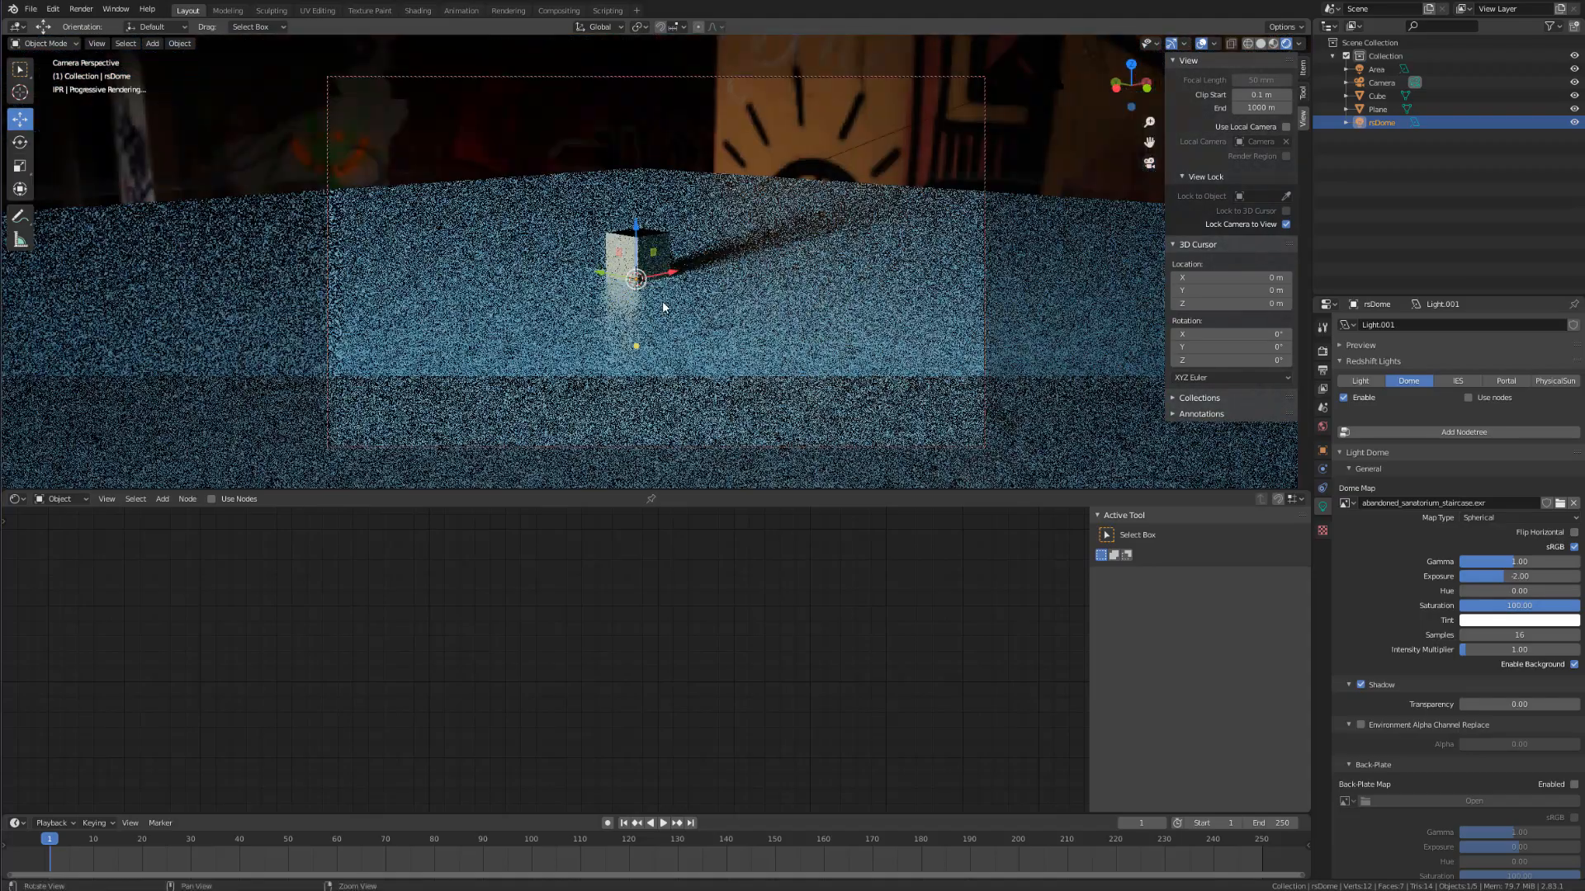
pyautogui.scroll(3, 667, 311)
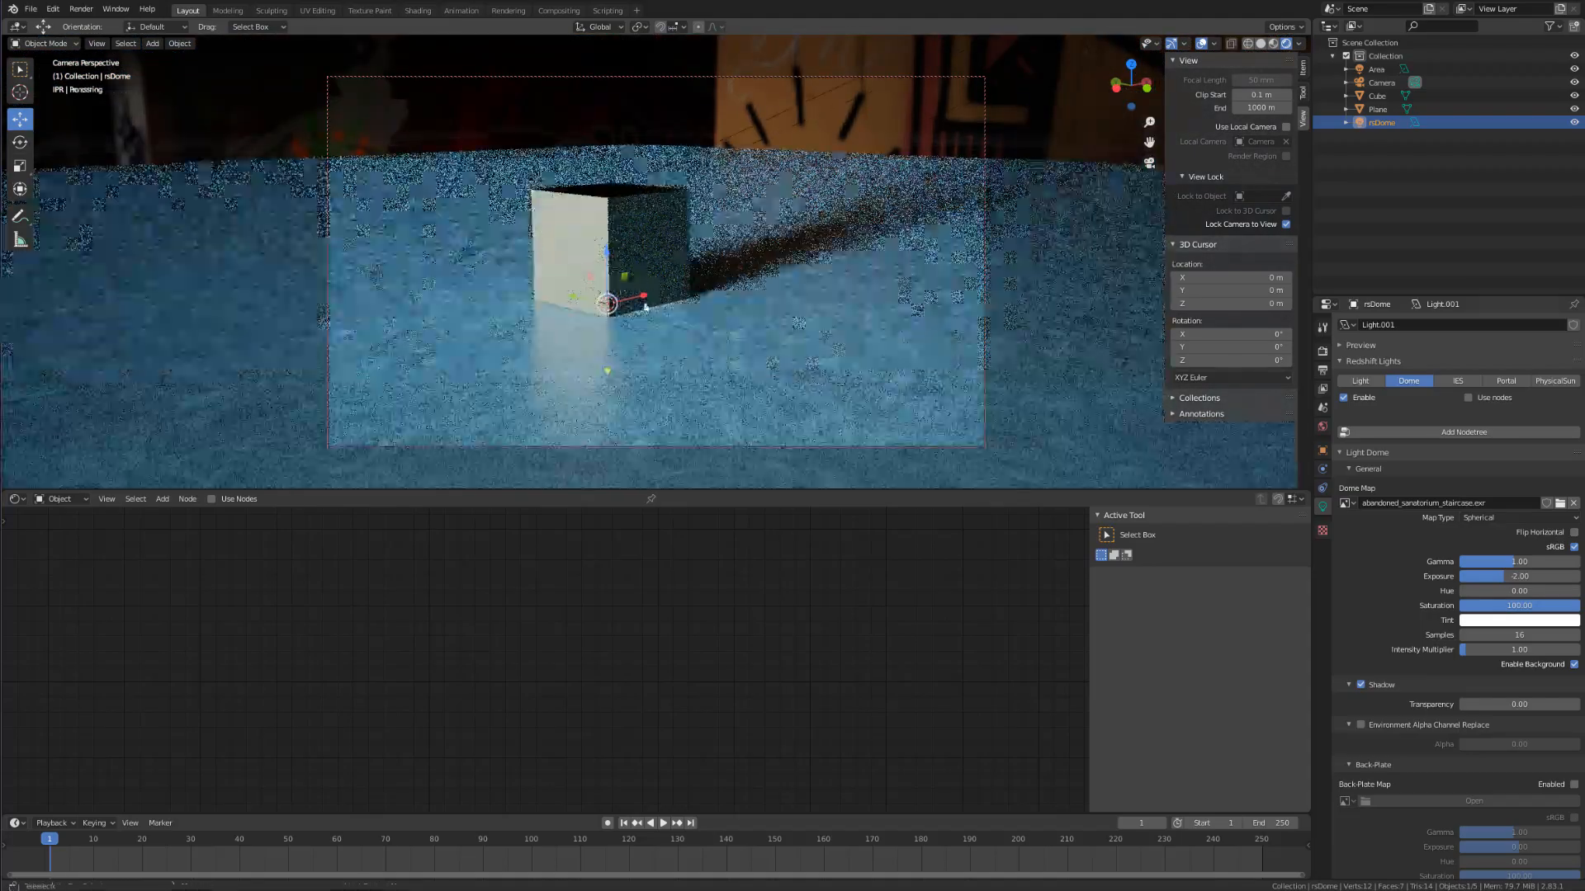
pyautogui.moveTo(609, 279); pyautogui.dragTo(756, 283, button='middle')
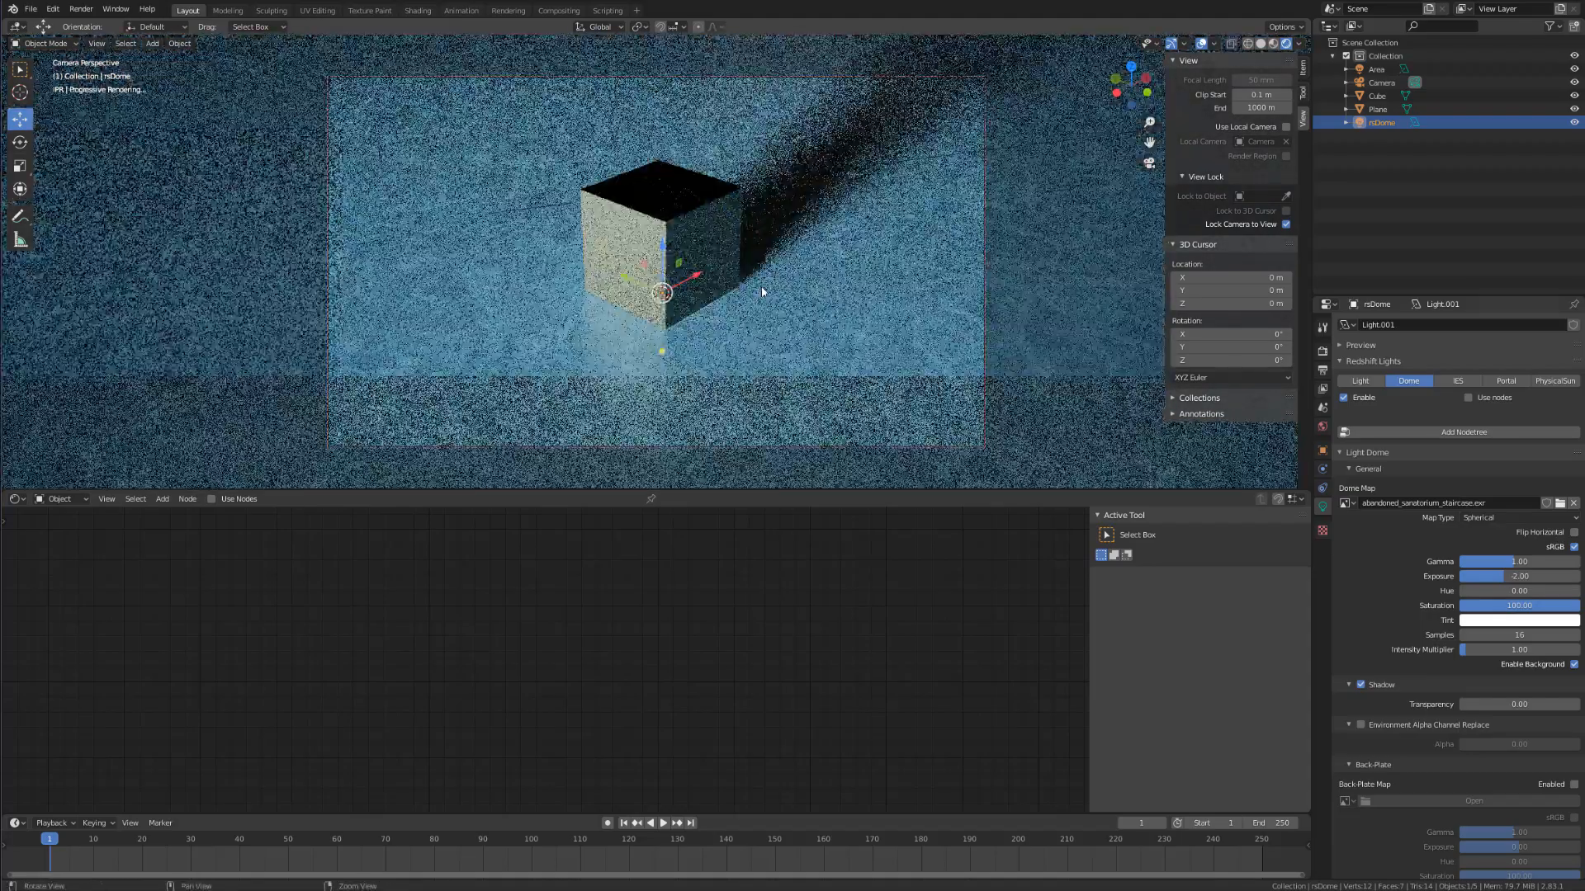
pyautogui.click(1488, 577)
pyautogui.write('-3')
pyautogui.press('Return')
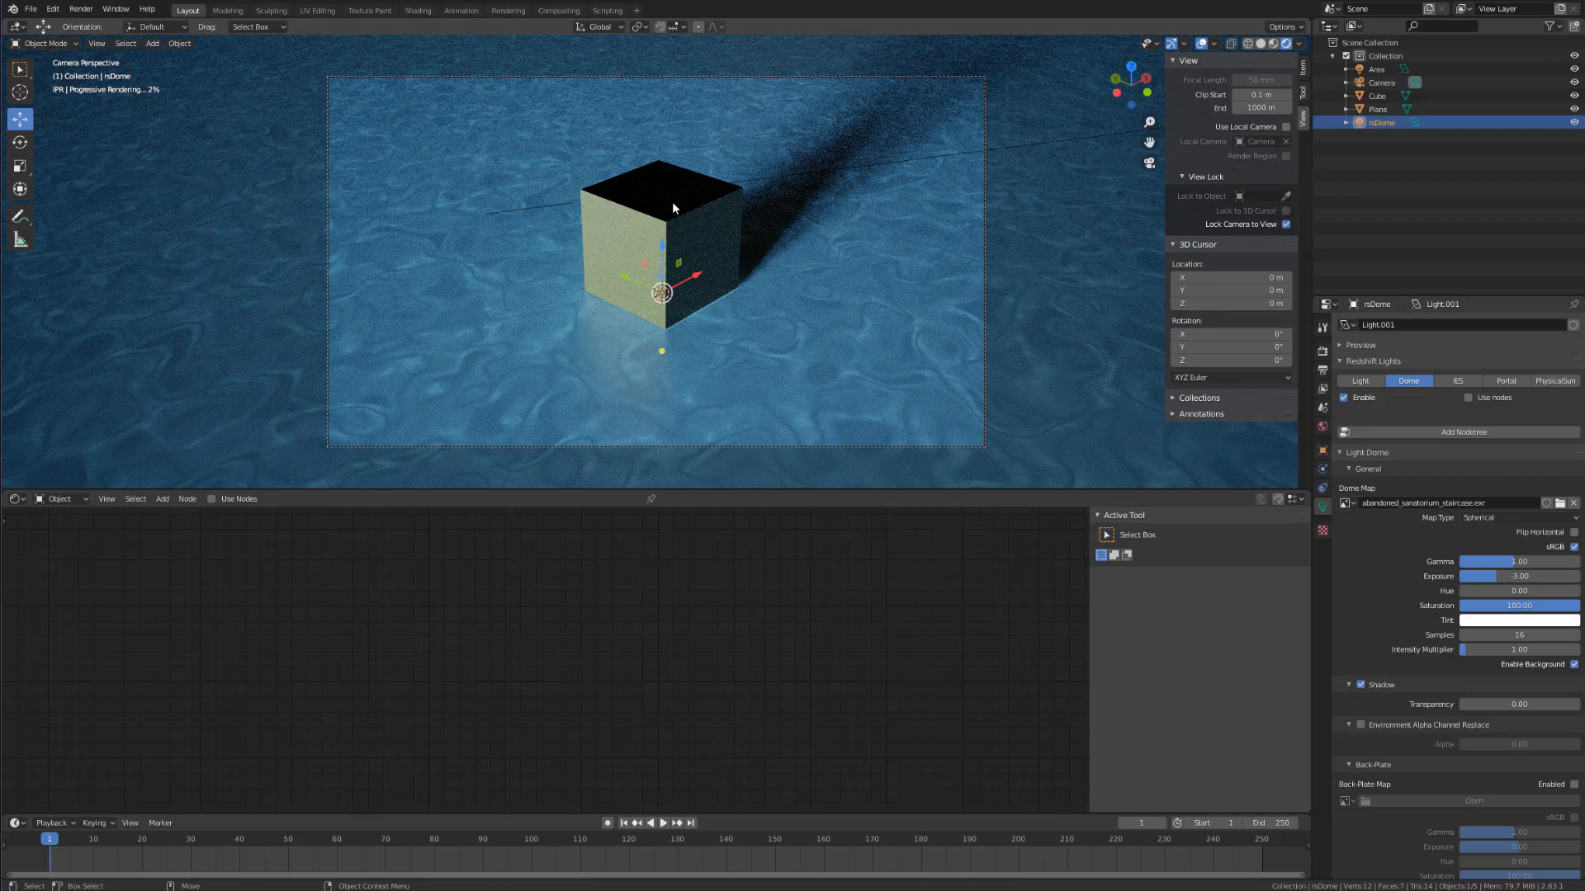
# Step: Select the cube, space its Redshift output node away from the Material node, and expand the material's Base Properties
pyautogui.click(673, 206)
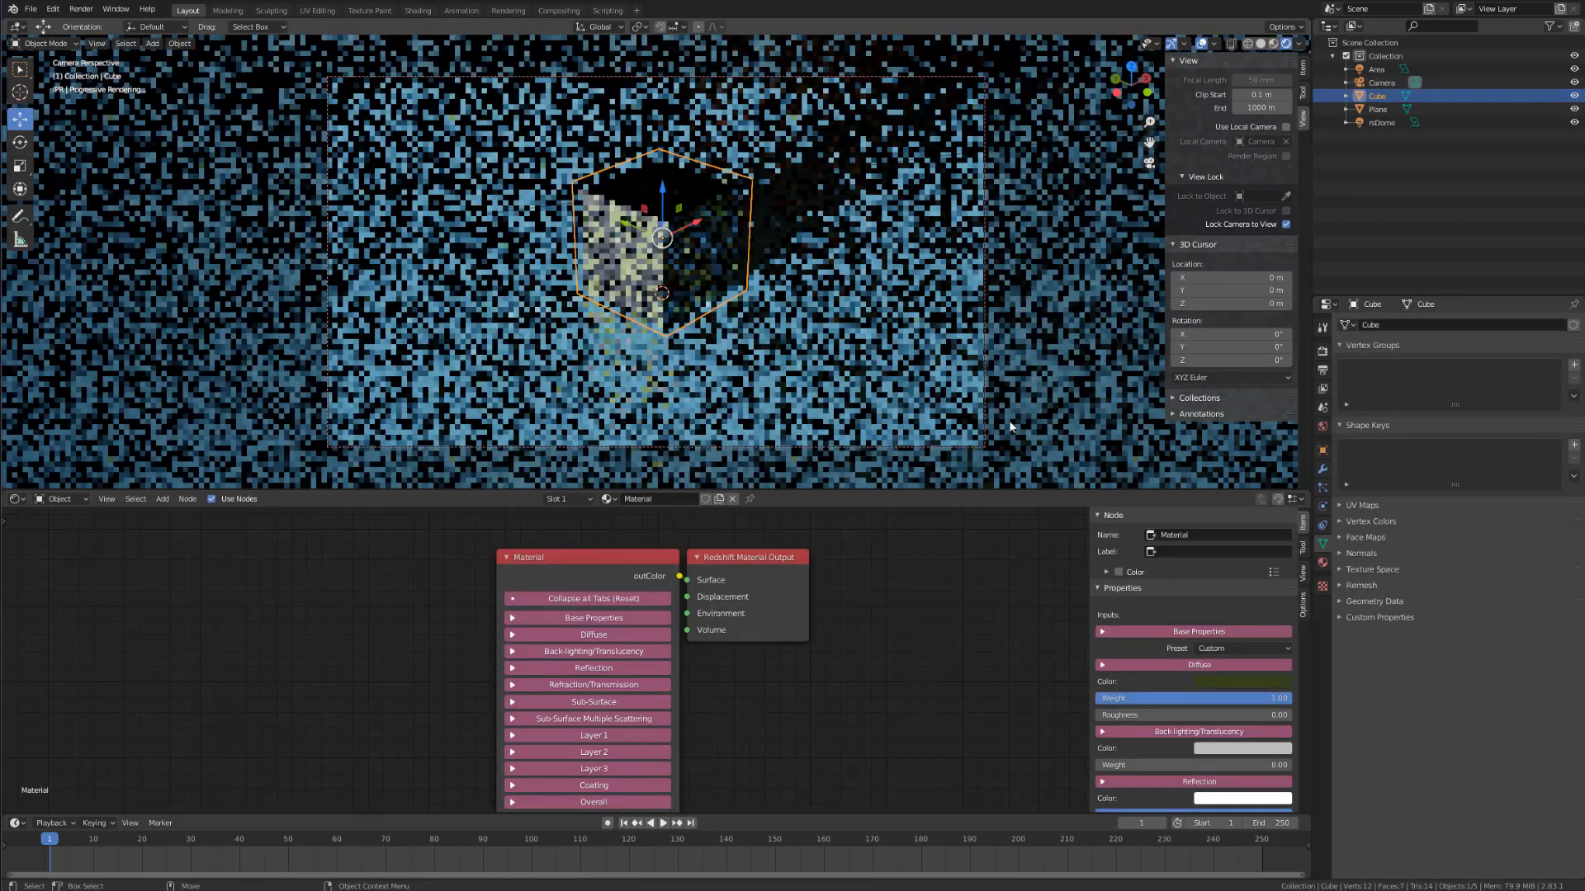
pyautogui.moveTo(744, 555); pyautogui.dragTo(825, 558)
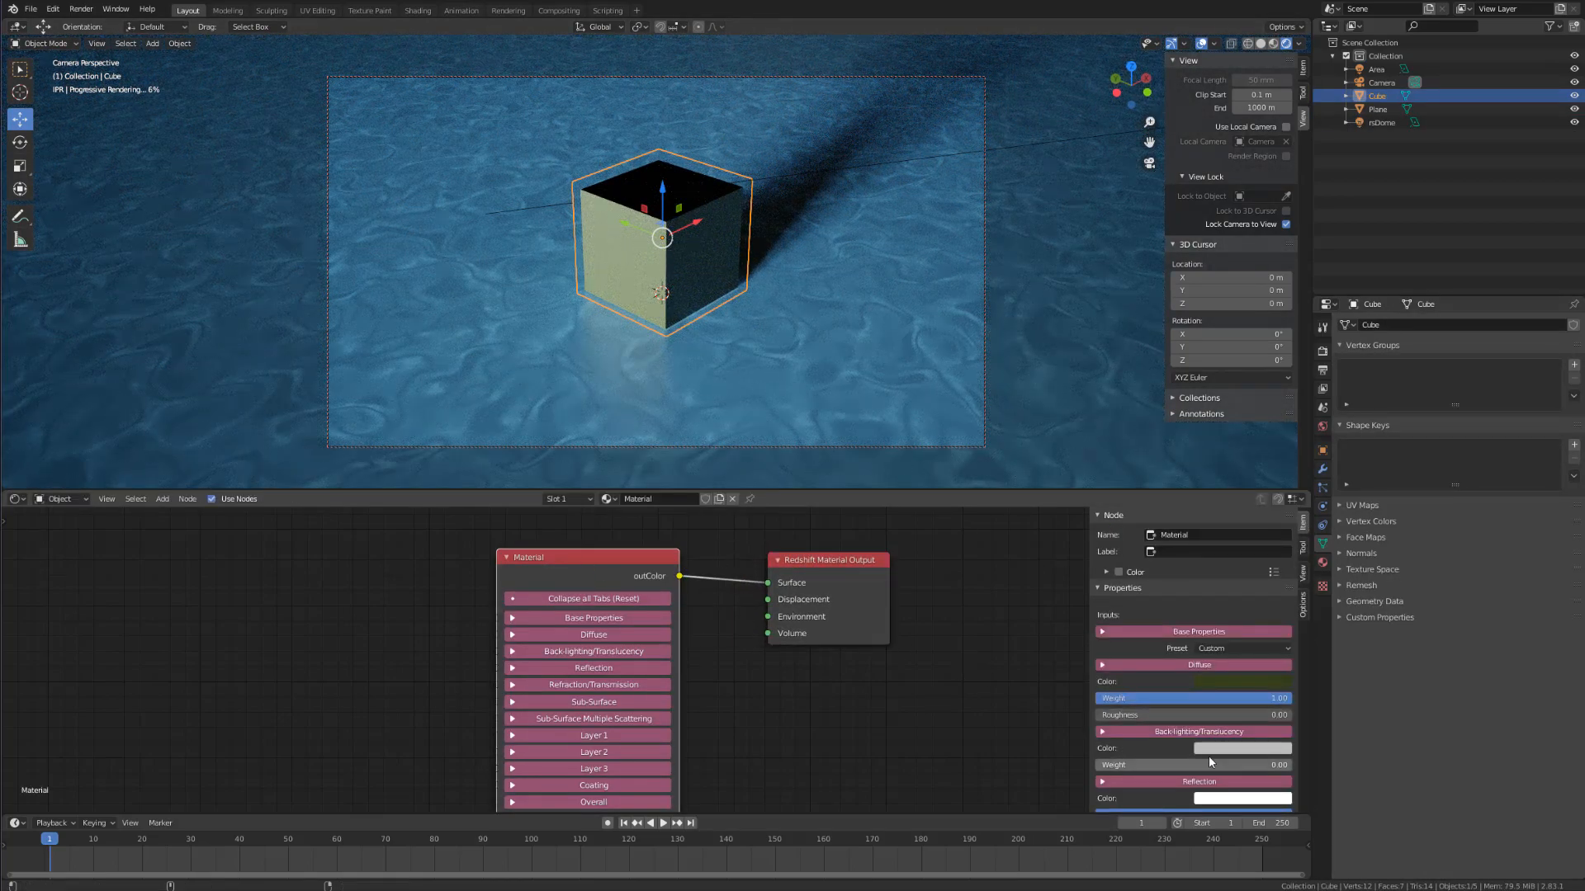
pyautogui.click(586, 618)
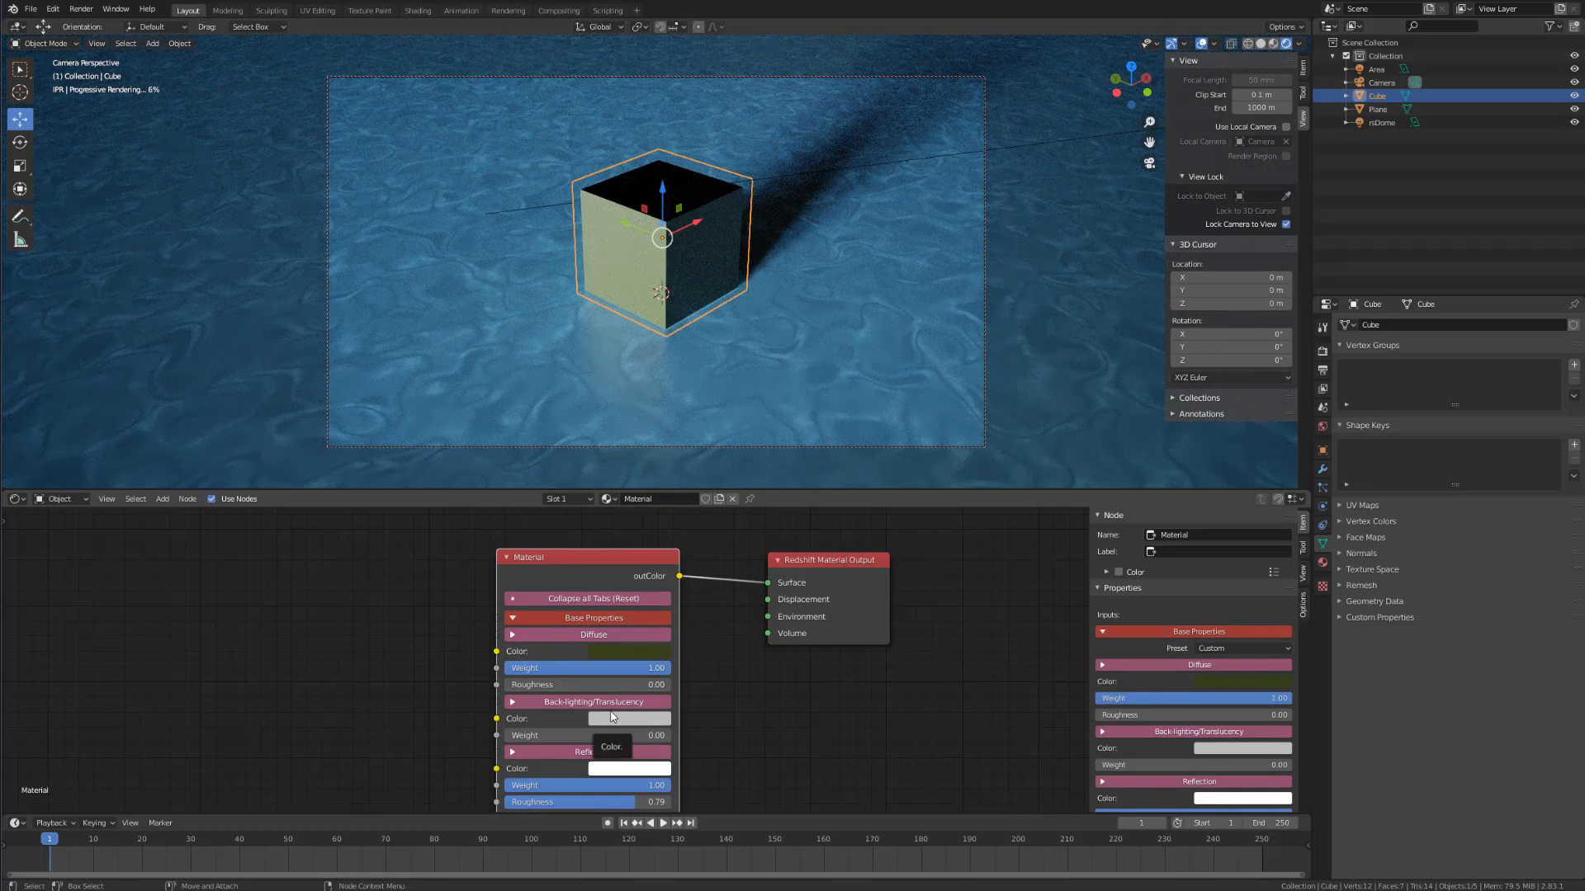
# Step: Change the cube material's diffuse color to a bright golden yellow
pyautogui.scroll(-1, 591, 708)
pyautogui.click(613, 653)
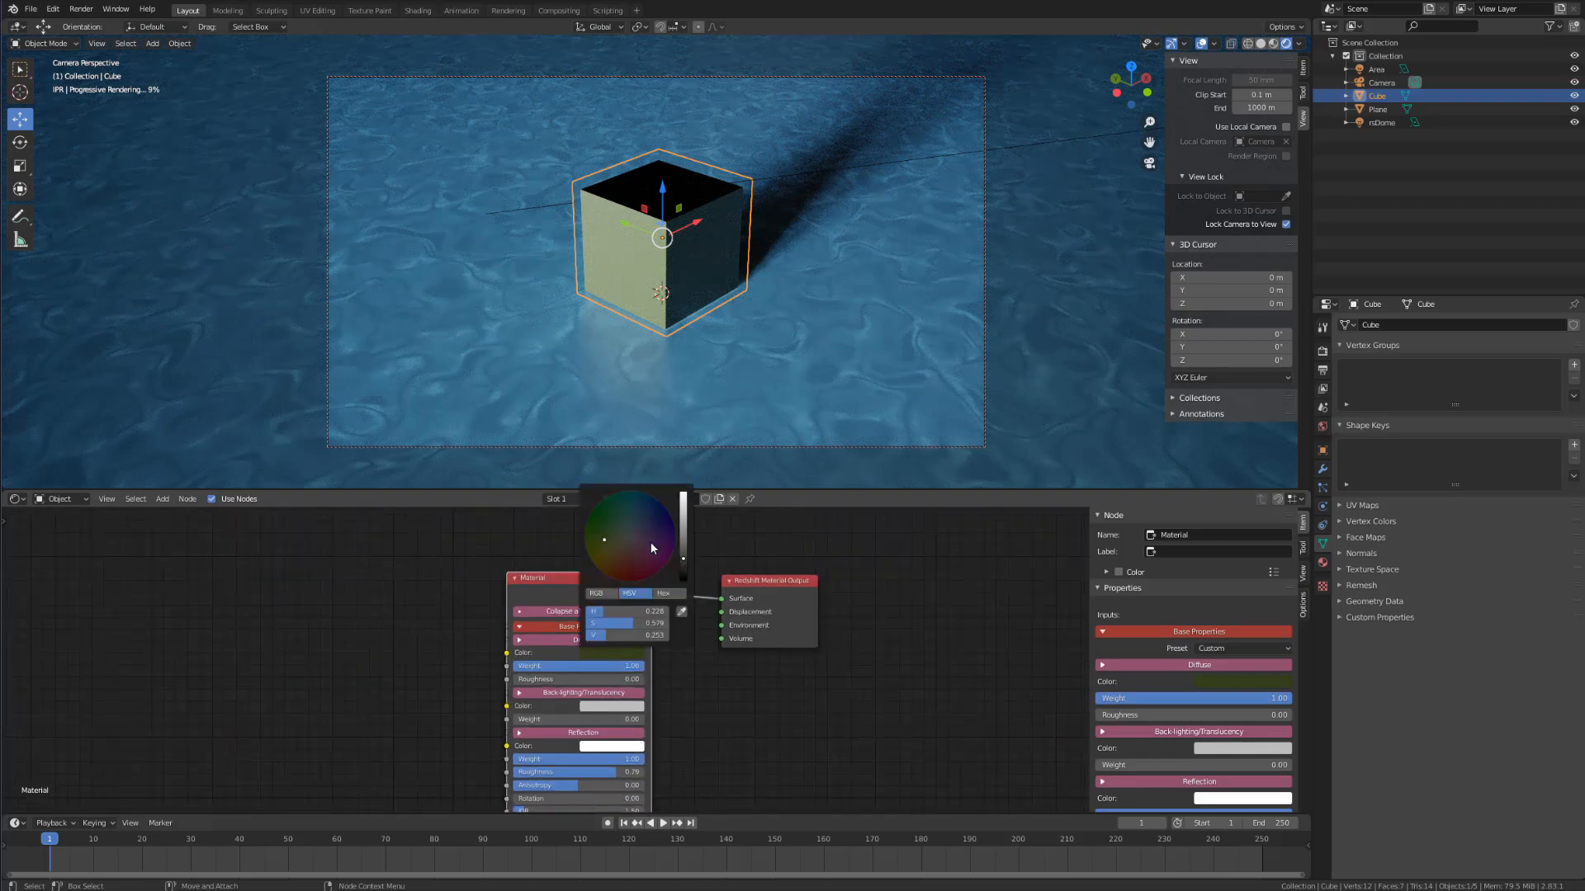
pyautogui.moveTo(684, 555)
pyautogui.mouseDown()
pyautogui.moveTo(683, 520)
pyautogui.moveTo(603, 531)
pyautogui.moveTo(604, 562)
pyautogui.mouseUp()
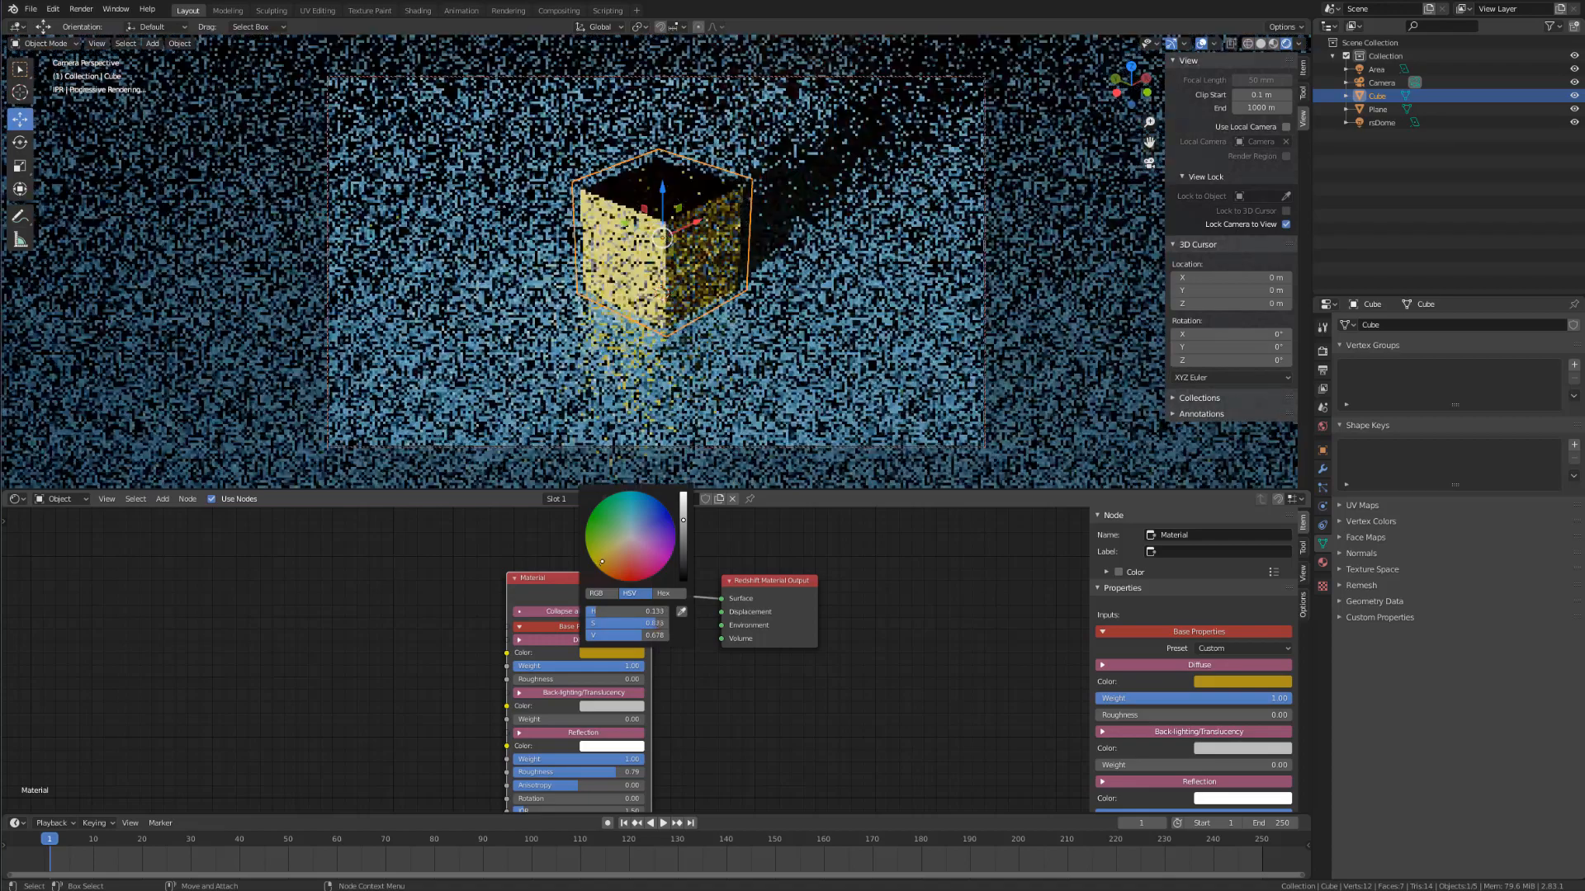
pyautogui.moveTo(683, 520); pyautogui.dragTo(683, 500)
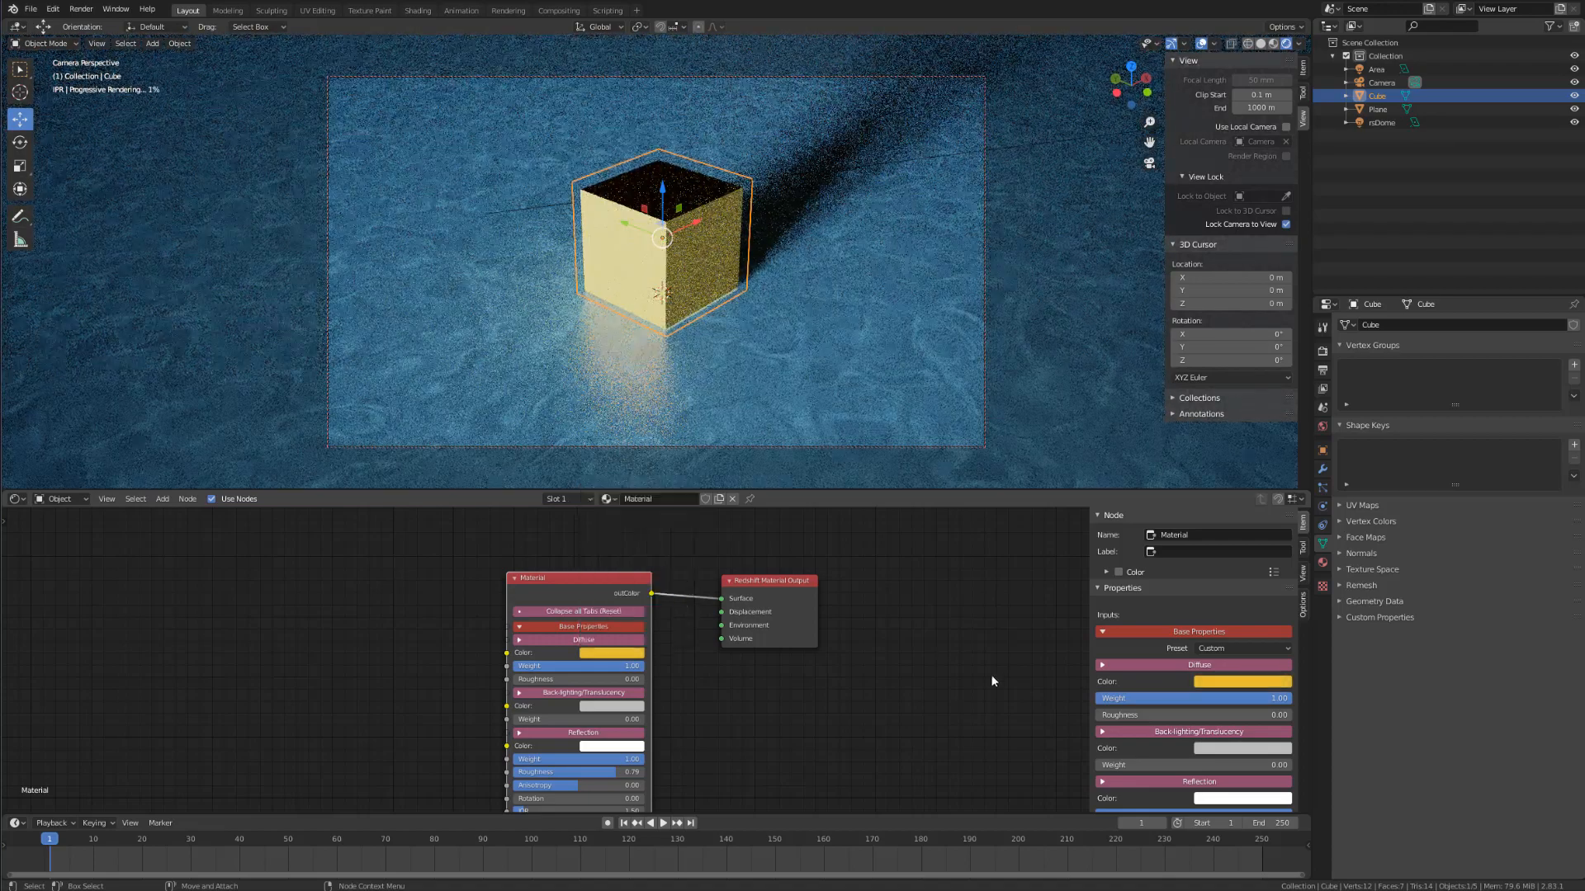
# Step: Reframe the cube from its lit side, enable the camera's depth of field and set the cube as the focus object
pyautogui.scroll(-4, 710, 206)
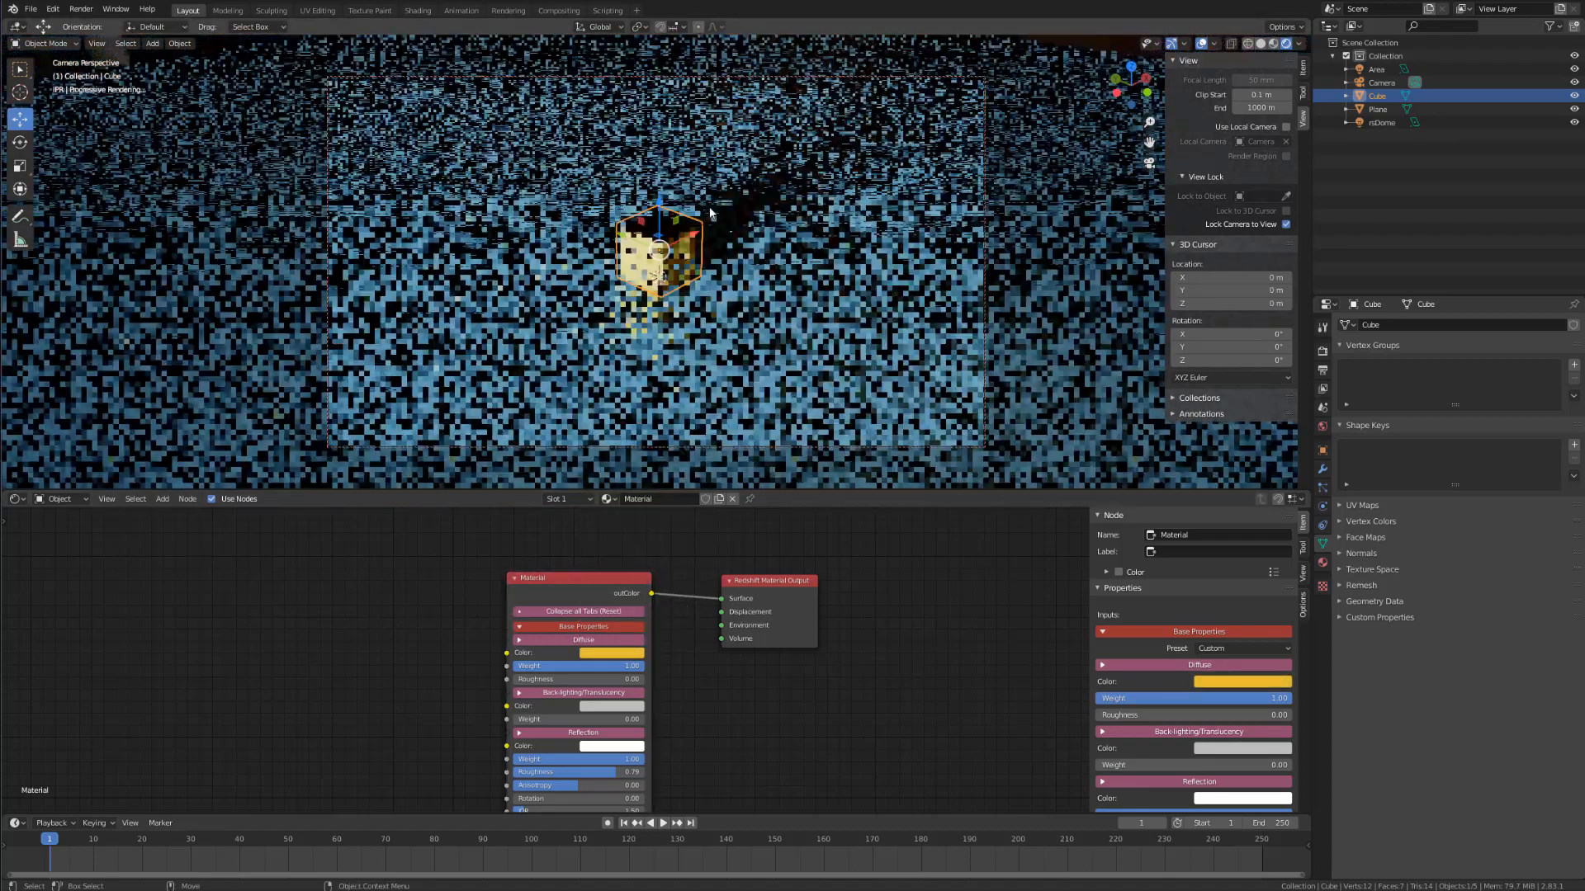
pyautogui.keyDown('alt'); pyautogui.moveTo(734, 284); pyautogui.dragTo(707, 312); pyautogui.keyUp('alt')
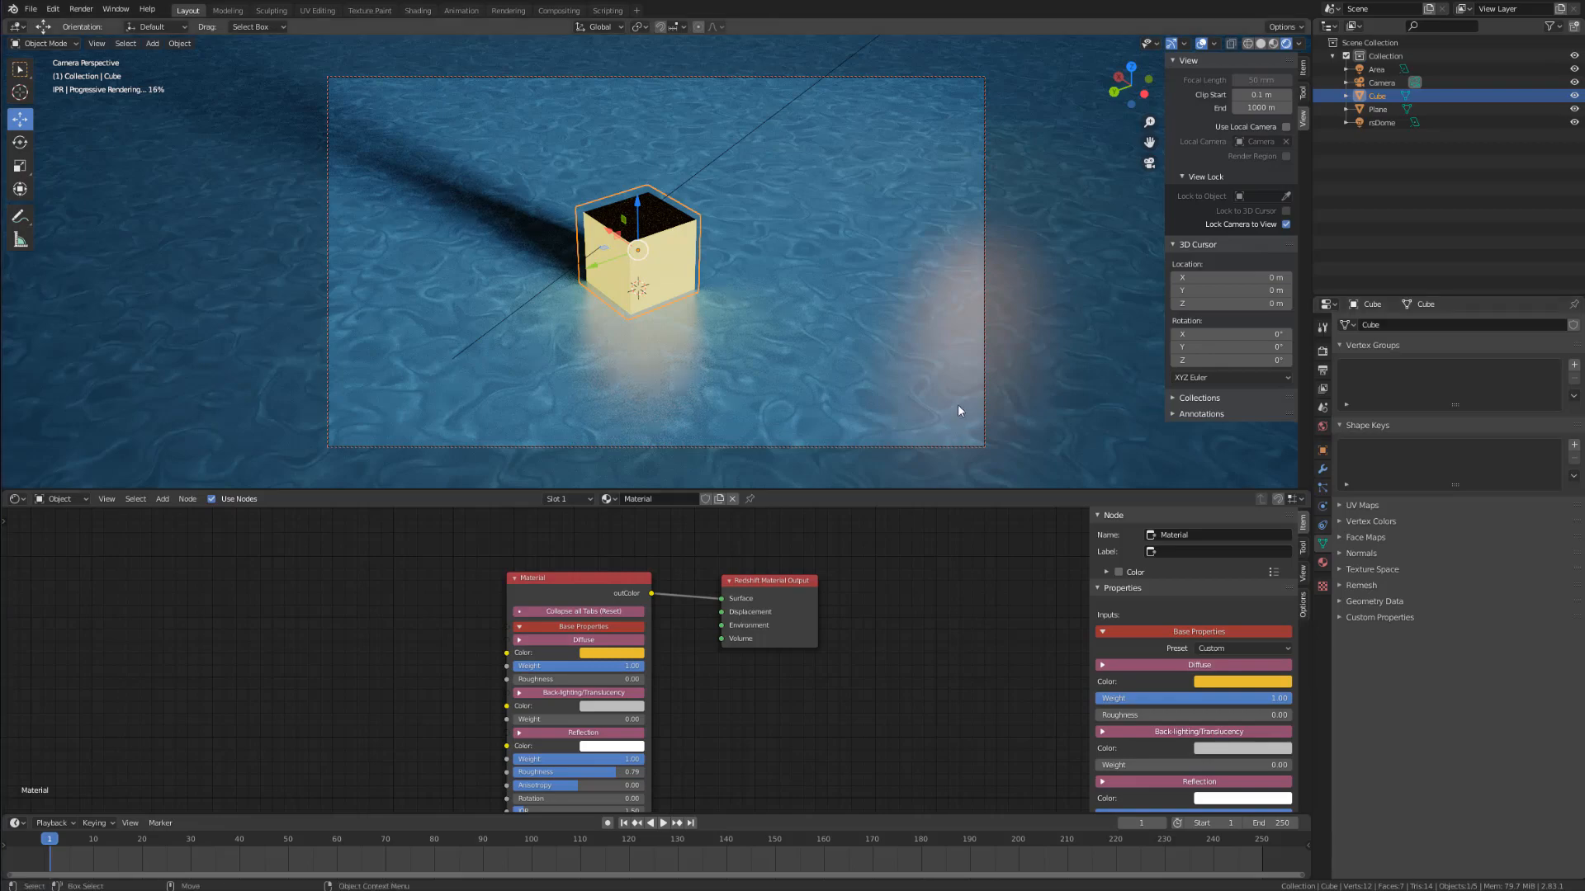
pyautogui.click(1382, 83)
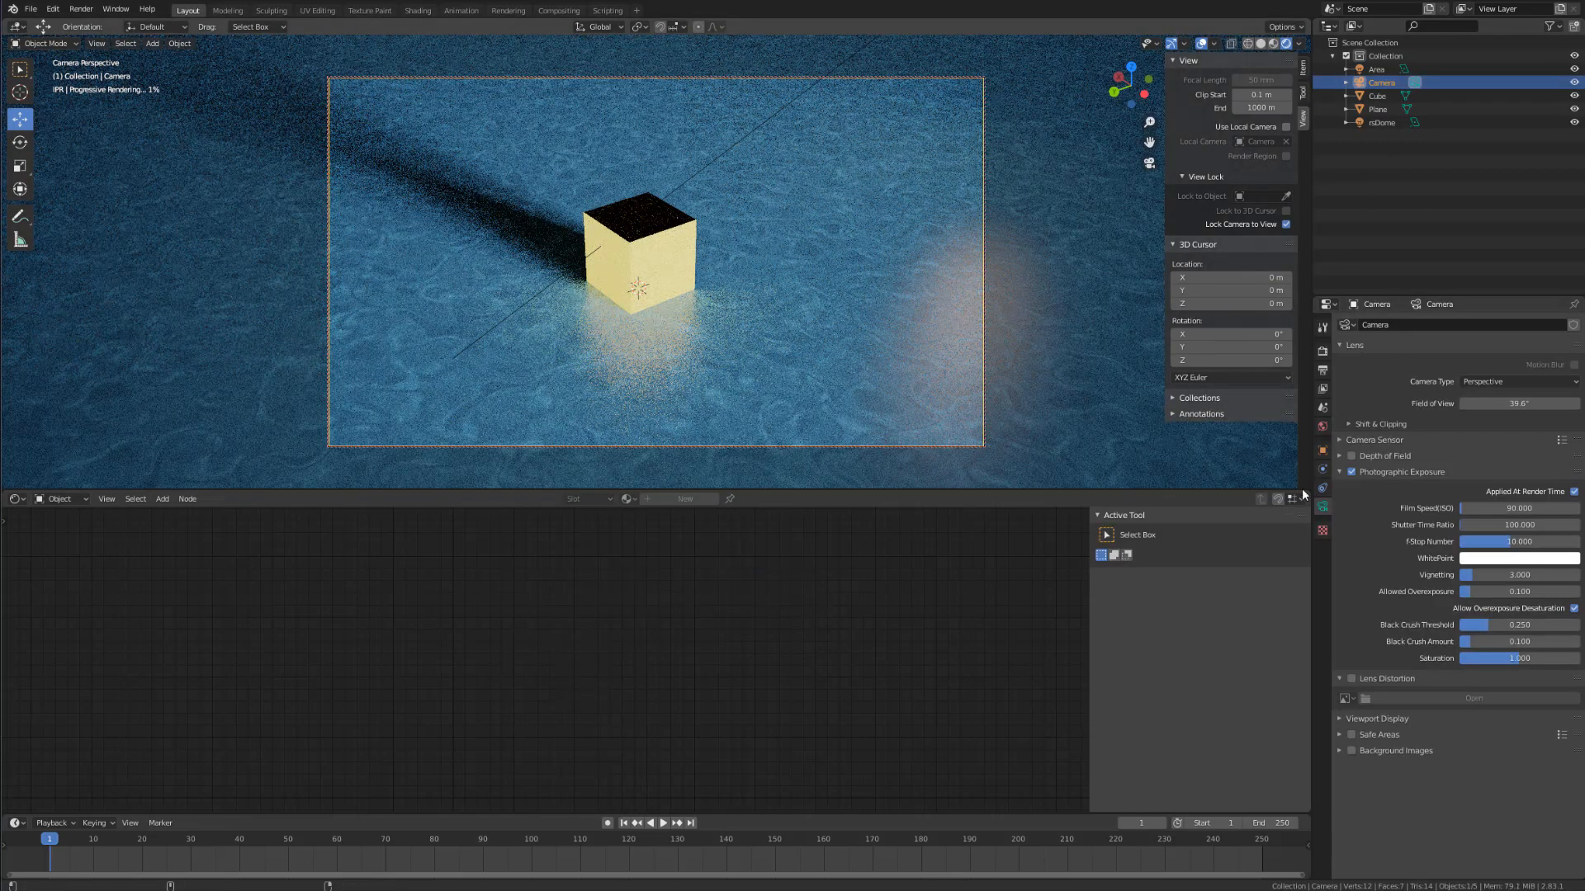
pyautogui.click(1351, 456)
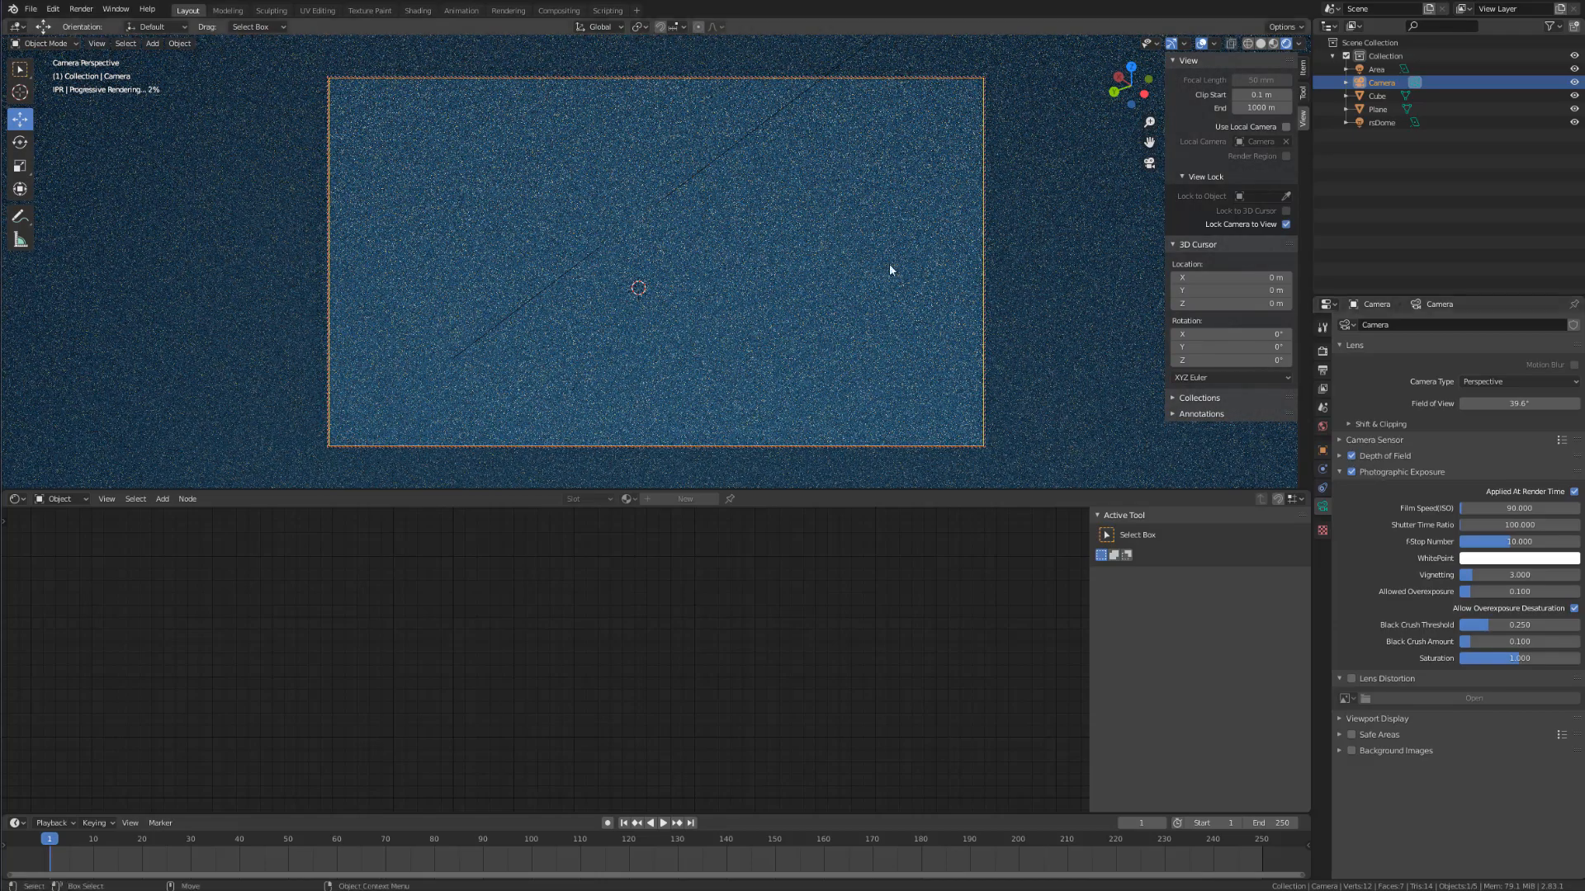
pyautogui.click(1376, 455)
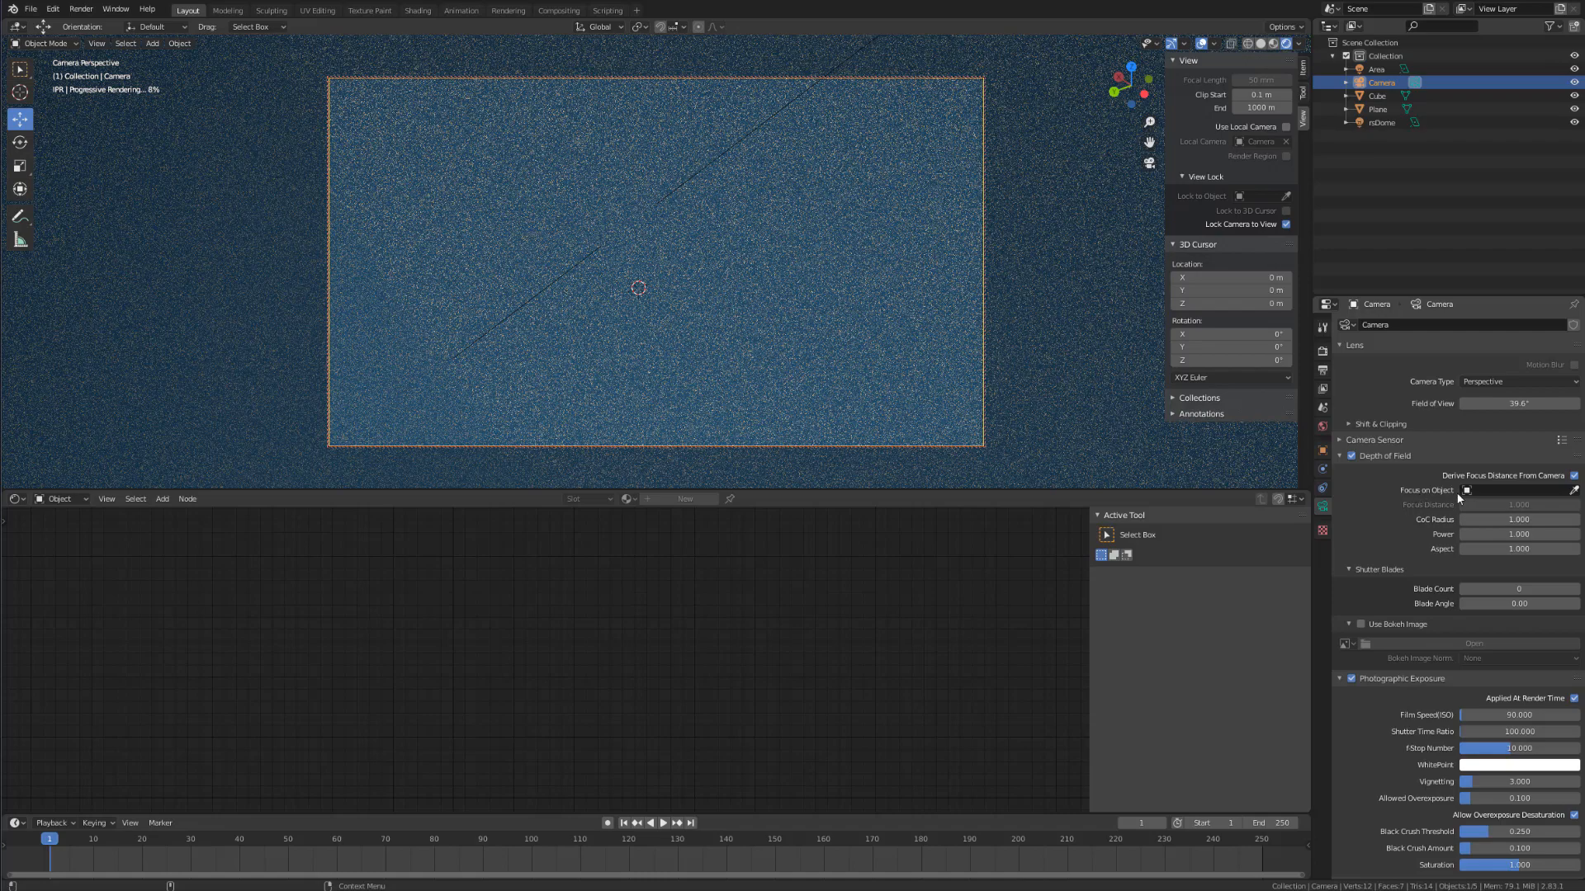
pyautogui.click(1574, 492)
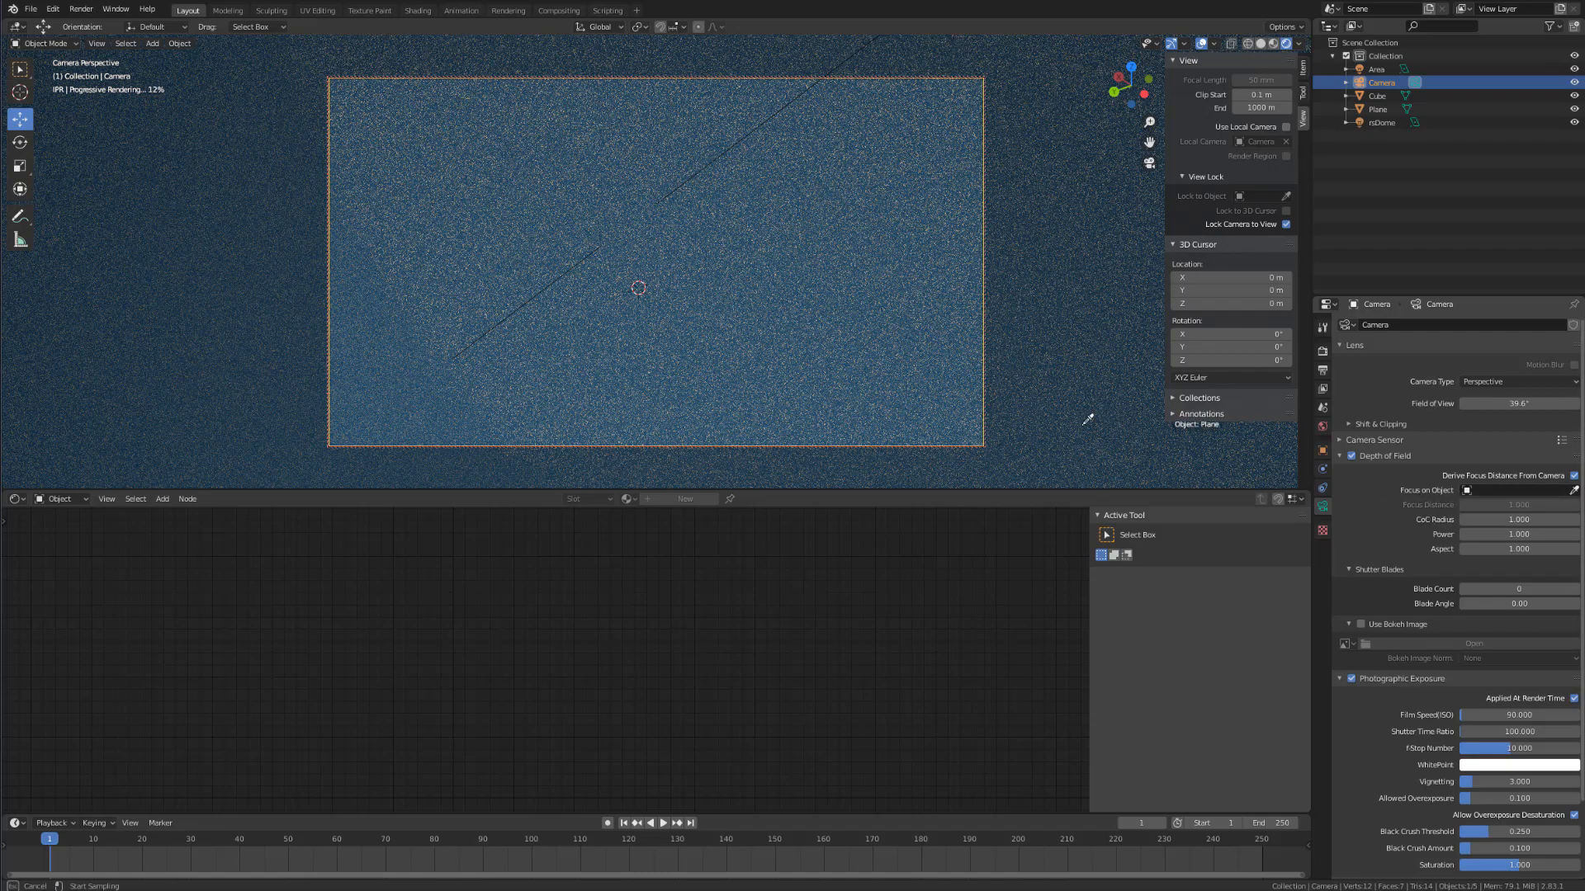
pyautogui.click(647, 235)
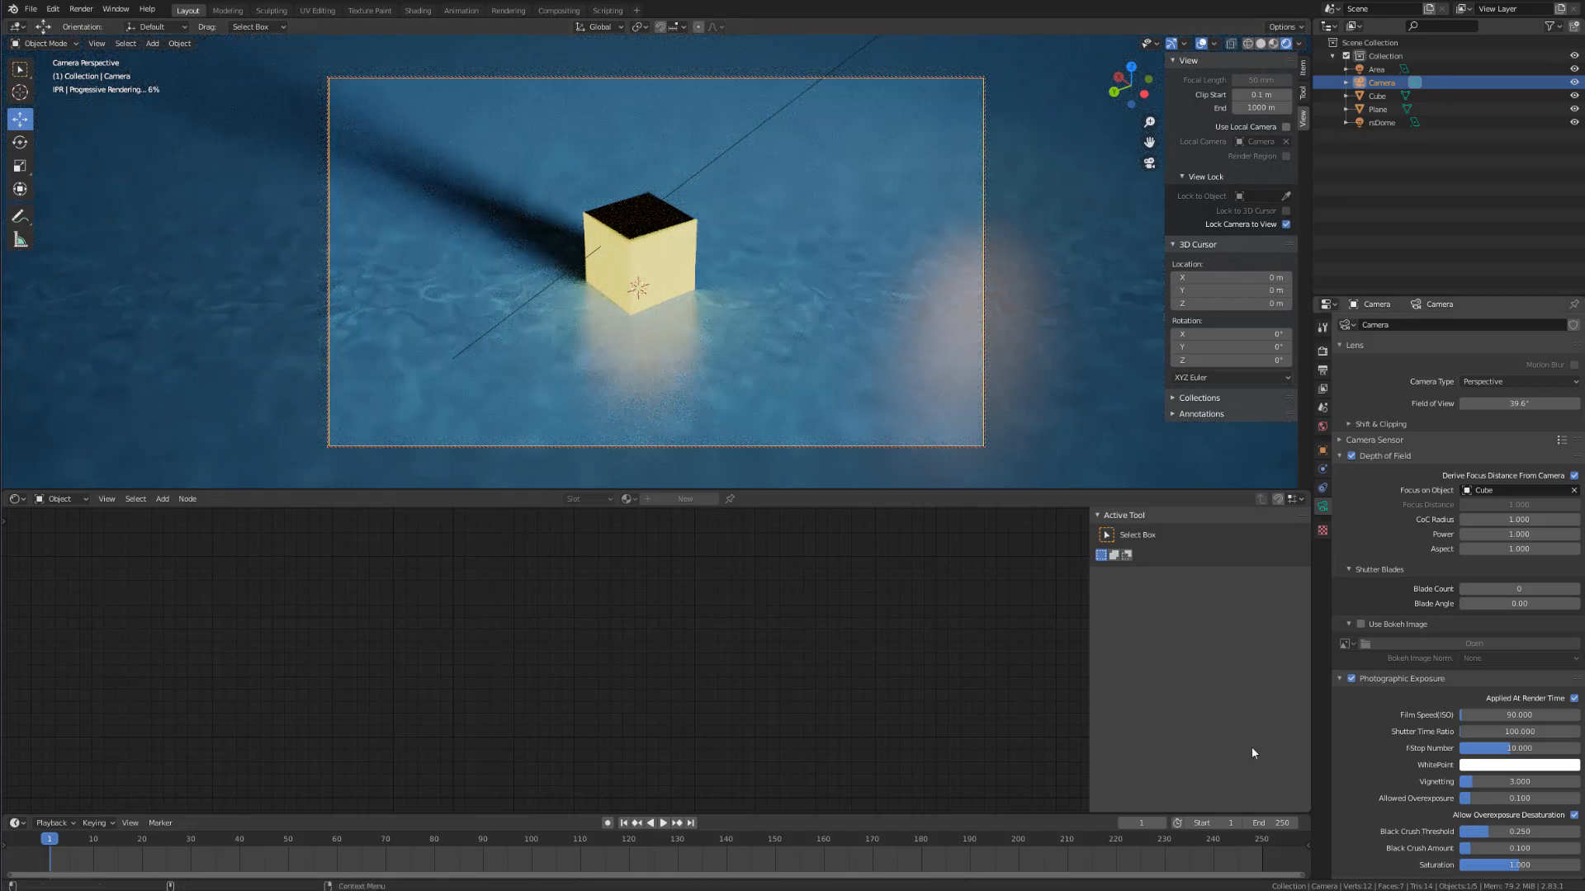
# Step: Add a UV sphere and raise it along Z to just above the cube
pyautogui.click(152, 44)
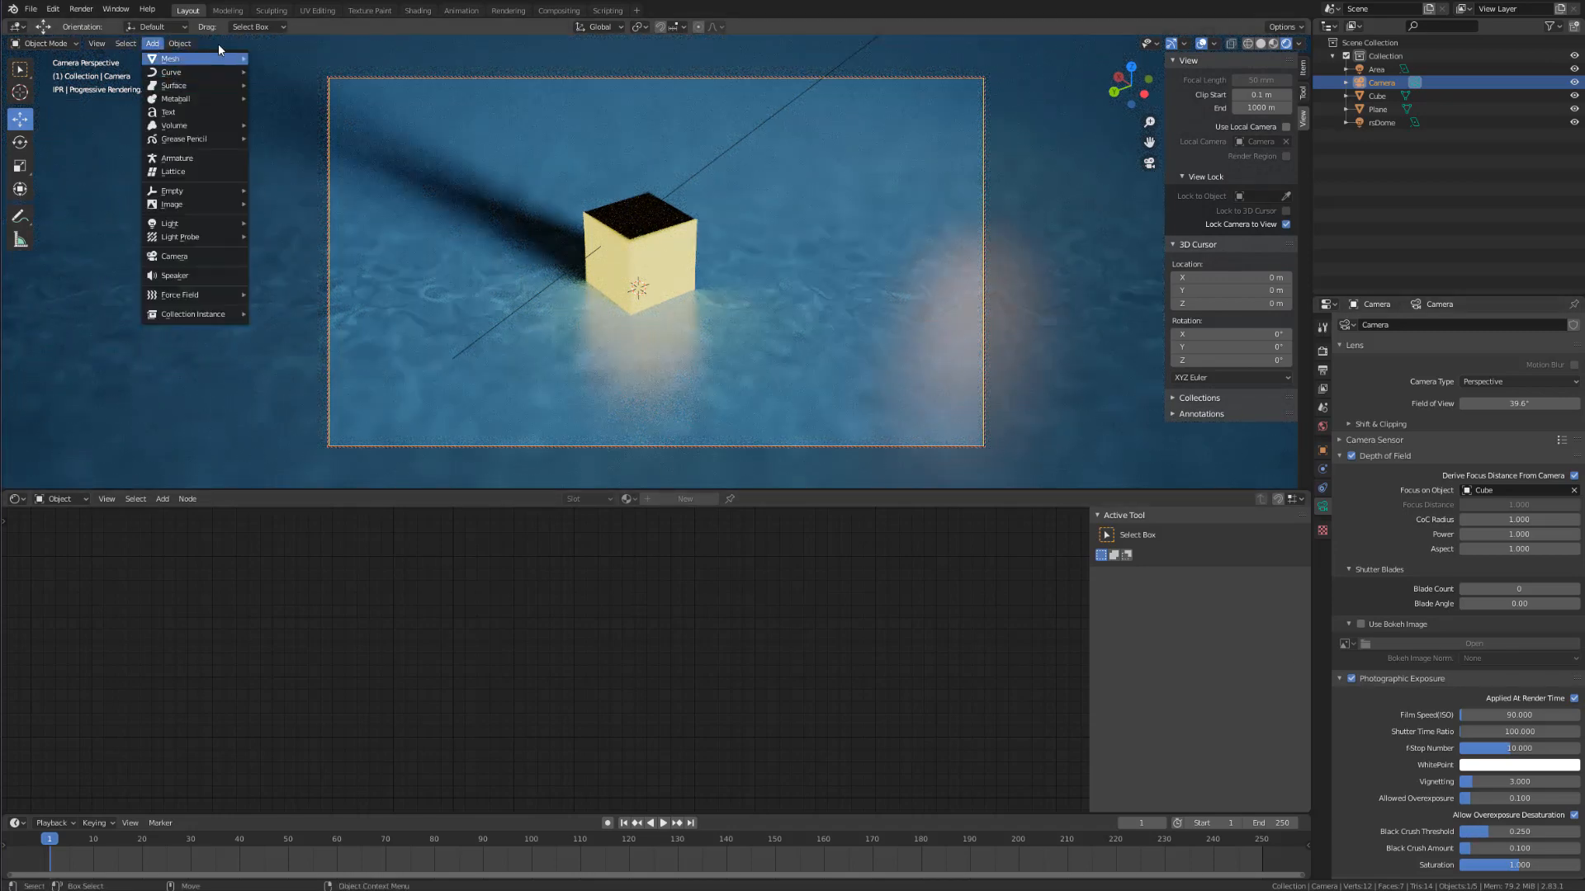
pyautogui.moveTo(223, 59)
pyautogui.click(289, 99)
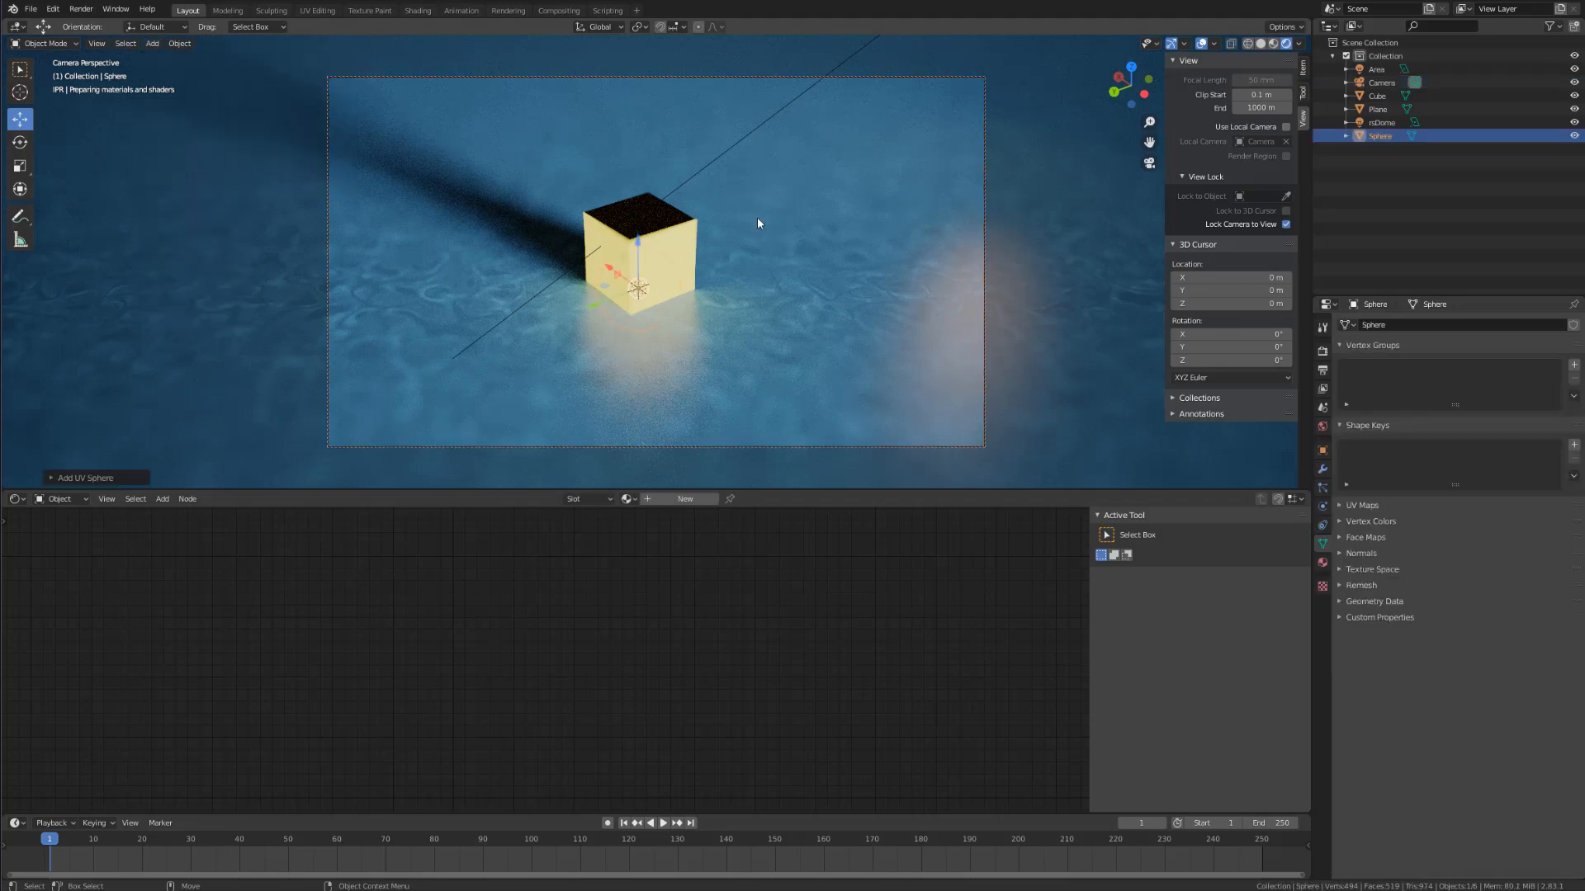
pyautogui.press('g')
pyautogui.press('z')
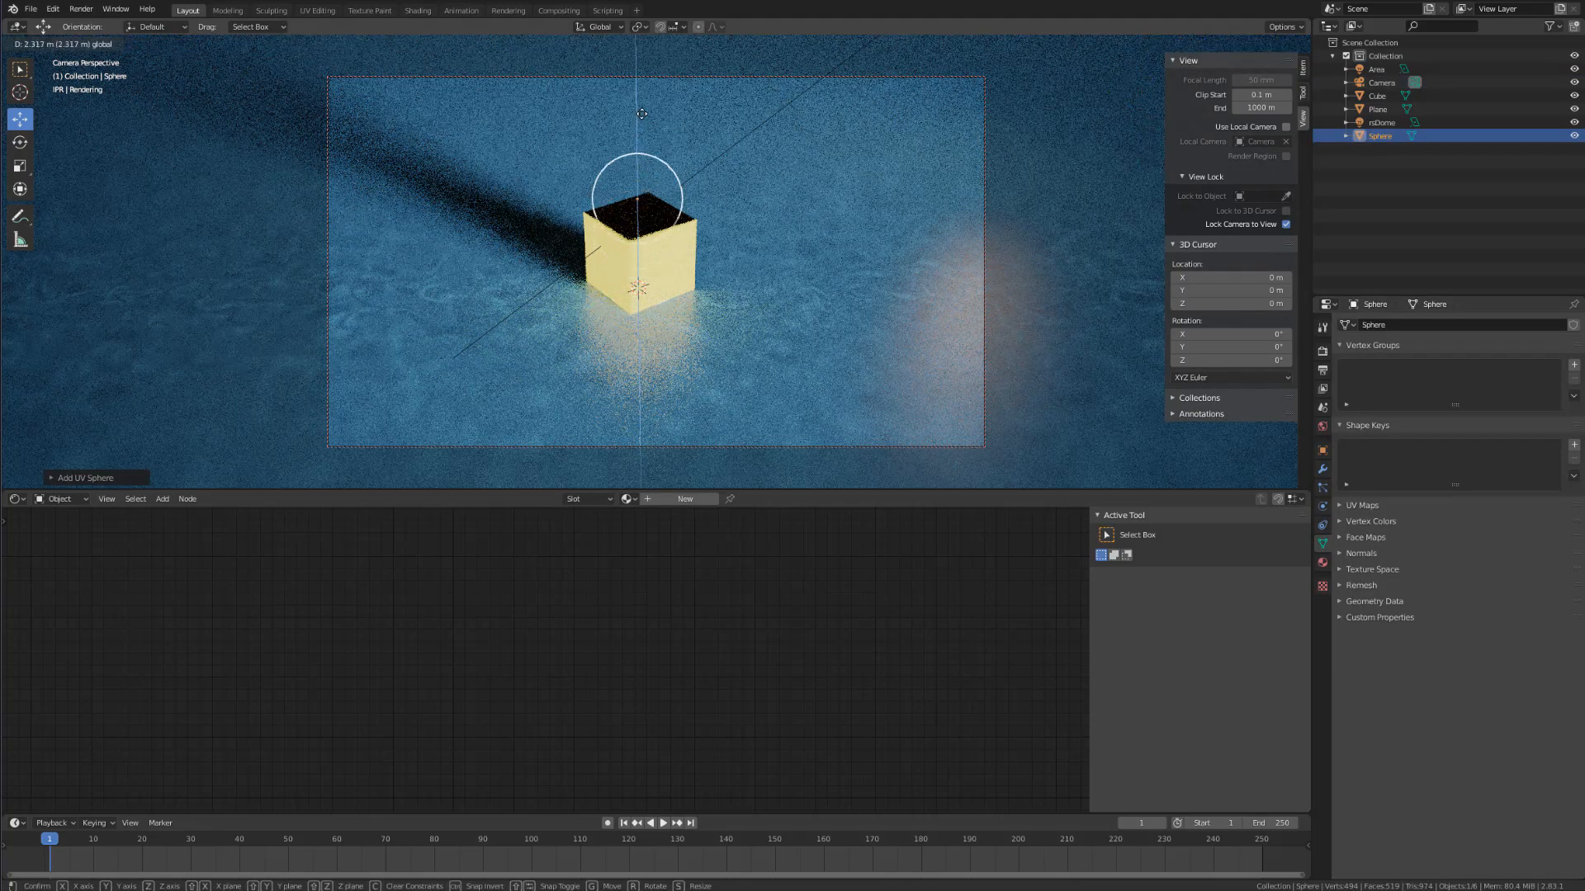
pyautogui.click(643, 104)
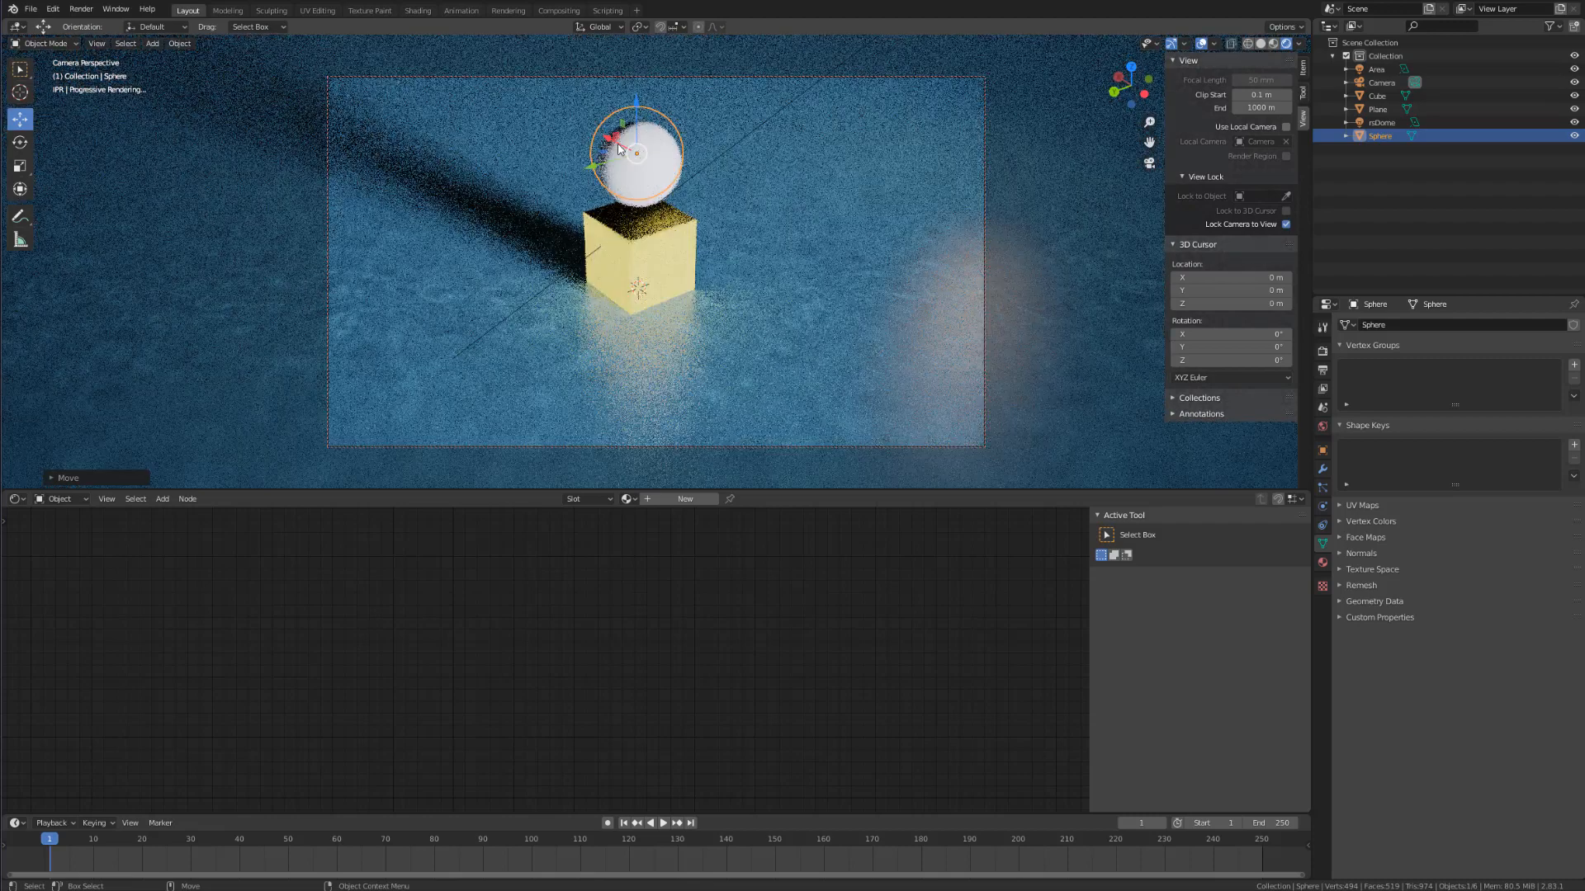
# Step: Move the sphere along X to beside the cube and lower it along Z towards the floor plane
pyautogui.press('g')
pyautogui.press('x')
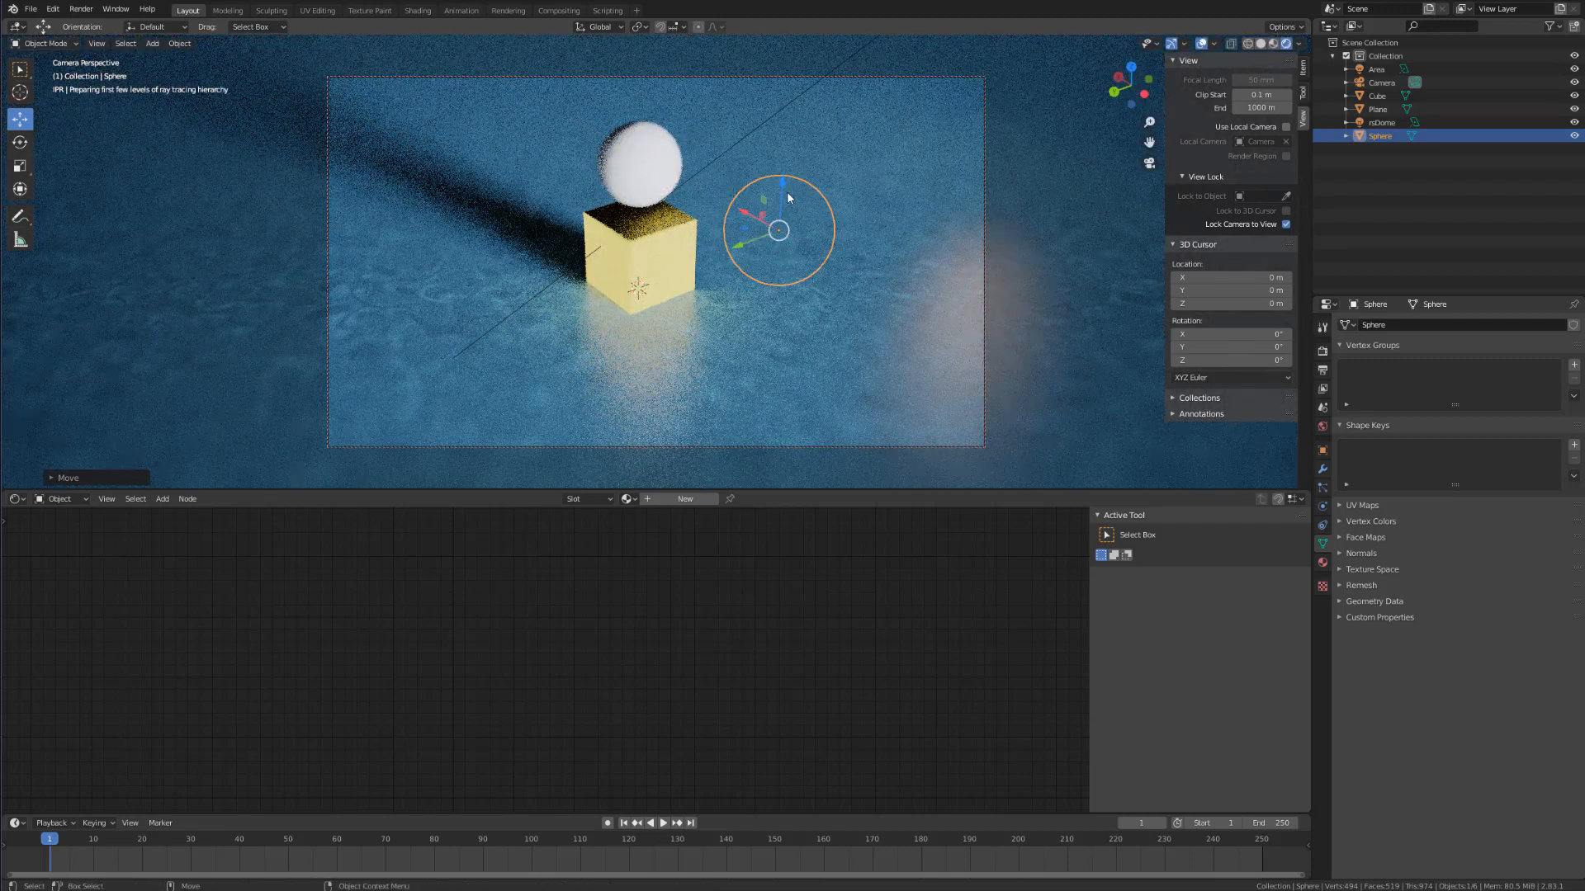
pyautogui.click(771, 239)
pyautogui.press('g')
pyautogui.press('z')
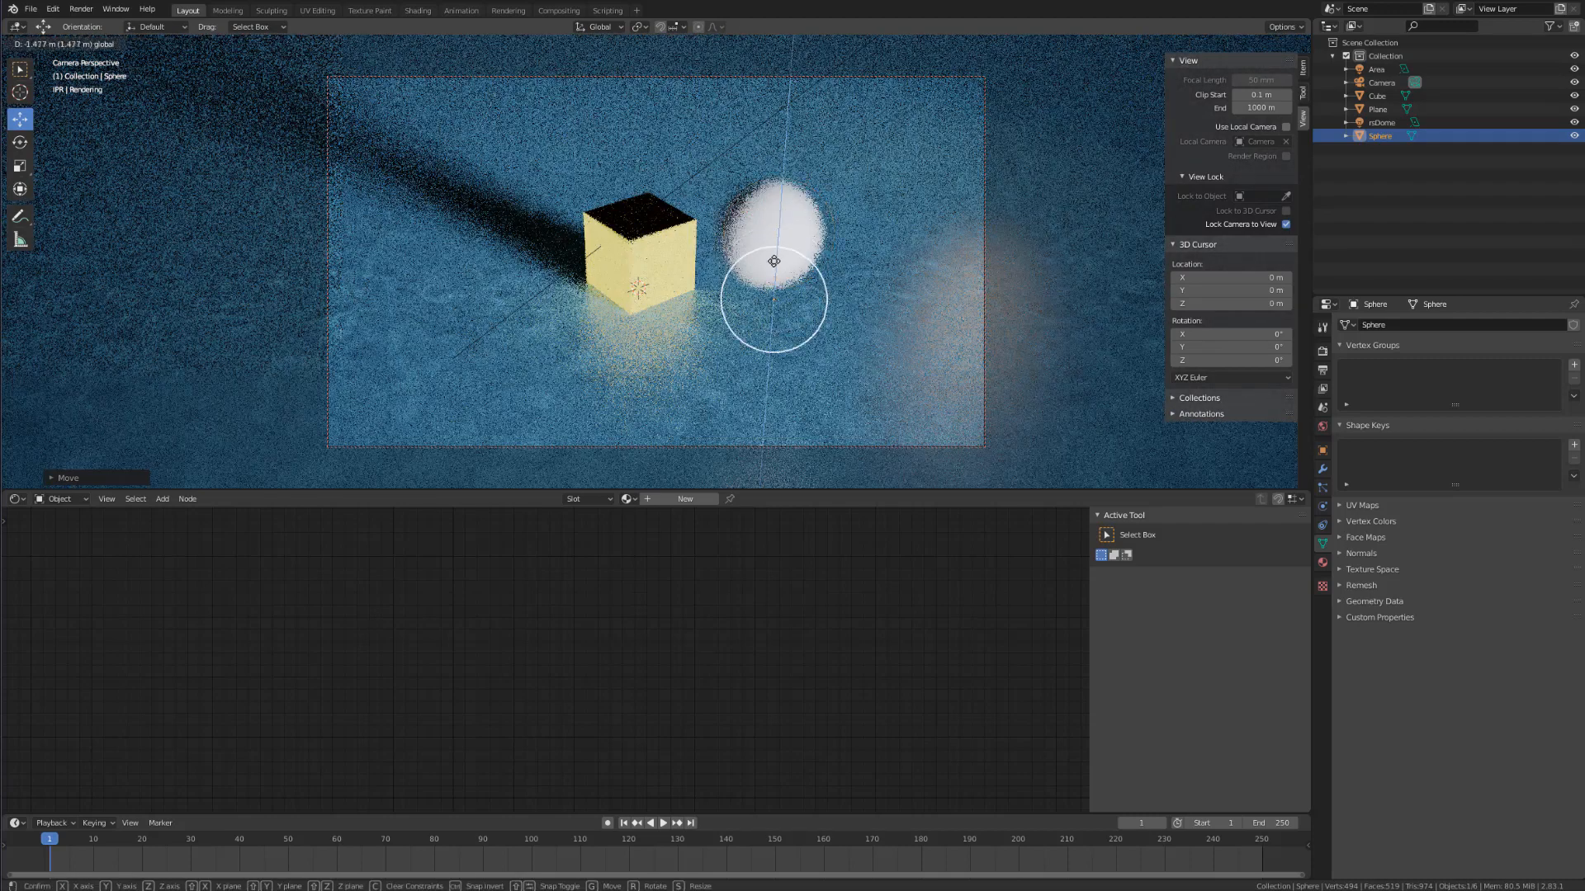
pyautogui.click(813, 277)
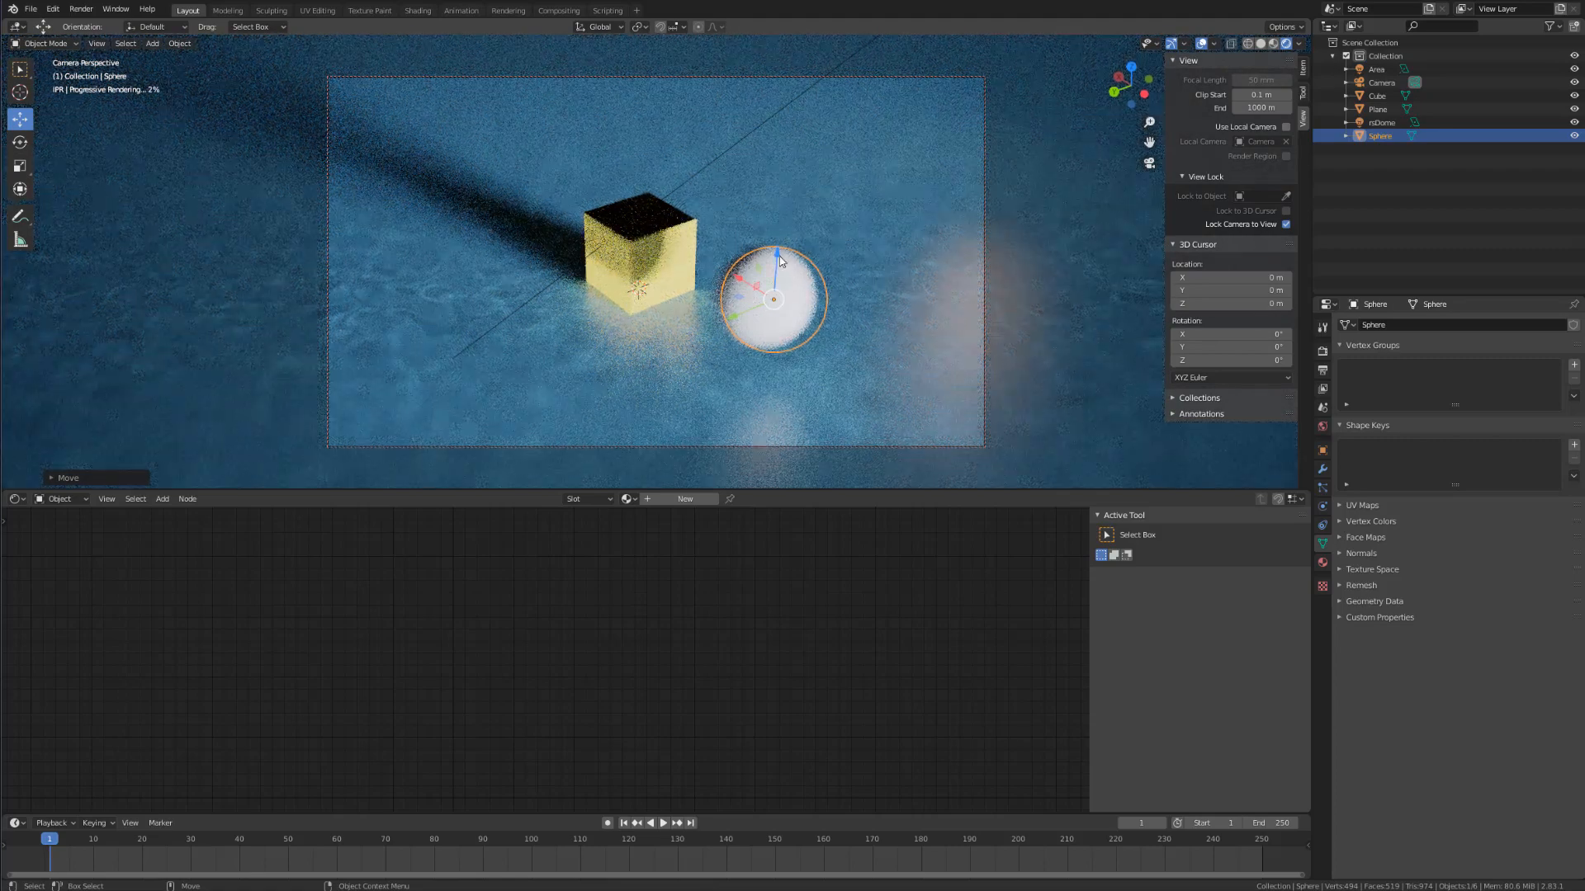
pyautogui.moveTo(779, 261); pyautogui.dragTo(777, 272)
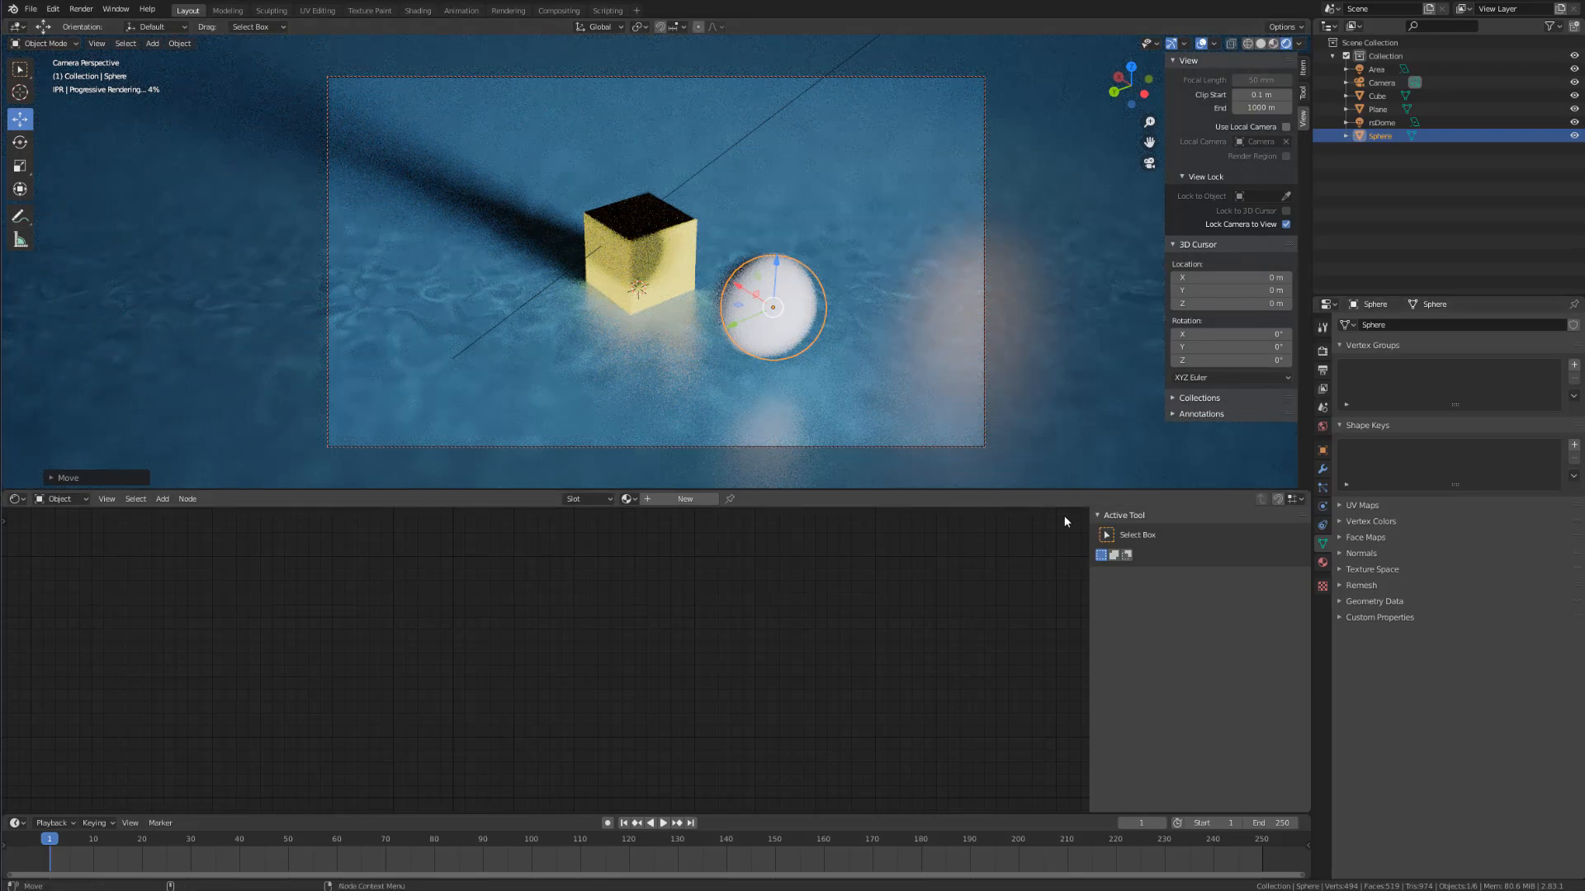
# Step: Replace the cube with the sphere as the camera's depth-of-field focus object
pyautogui.click(610, 249)
pyautogui.click(783, 302)
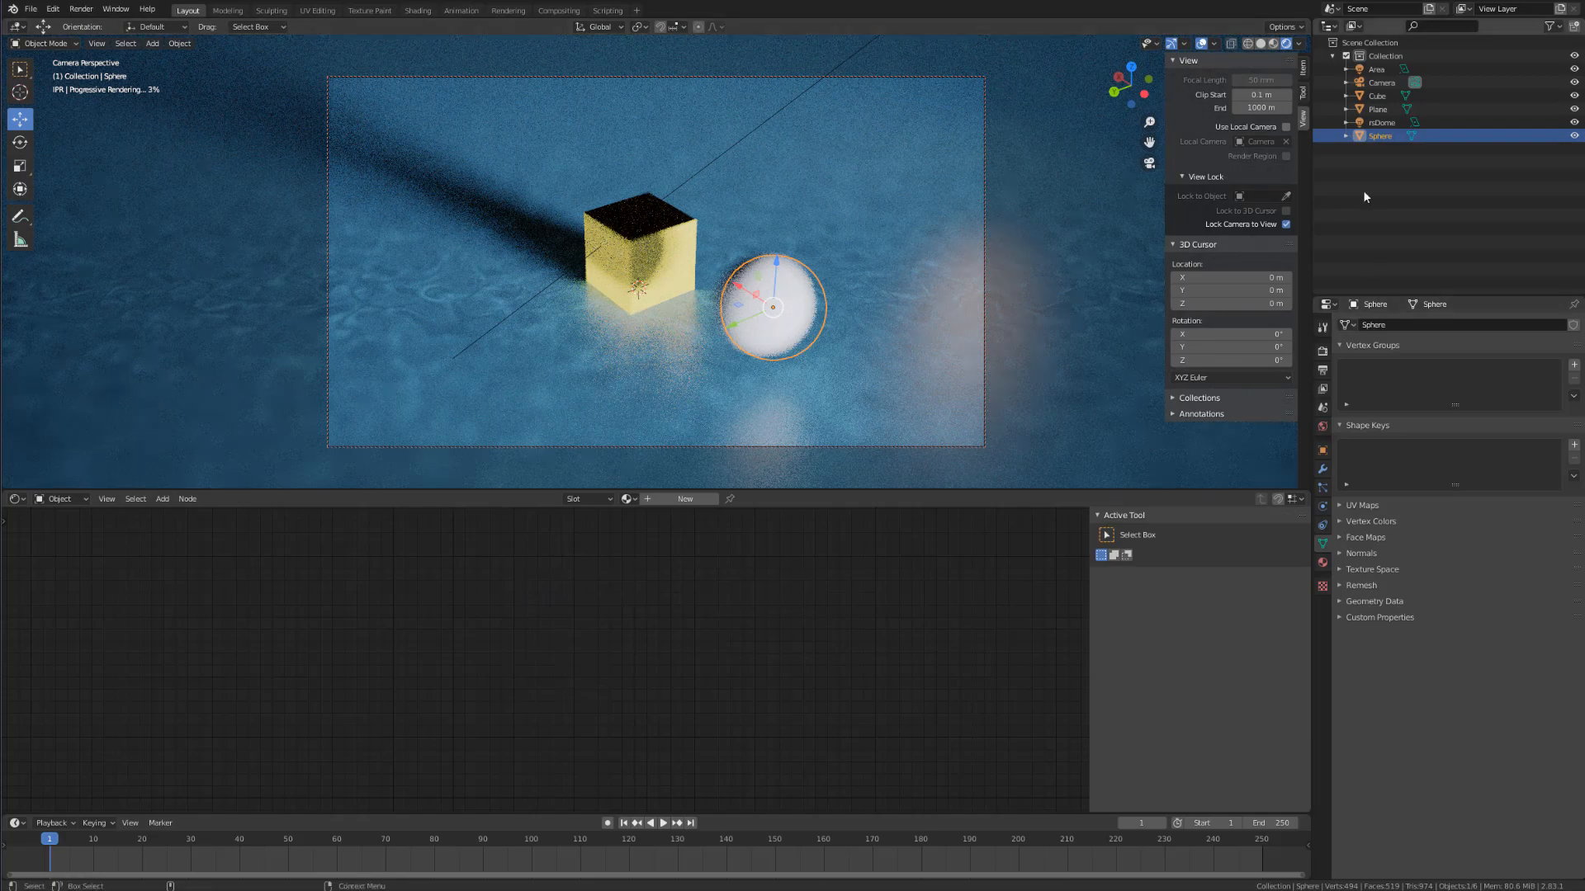
pyautogui.click(1381, 84)
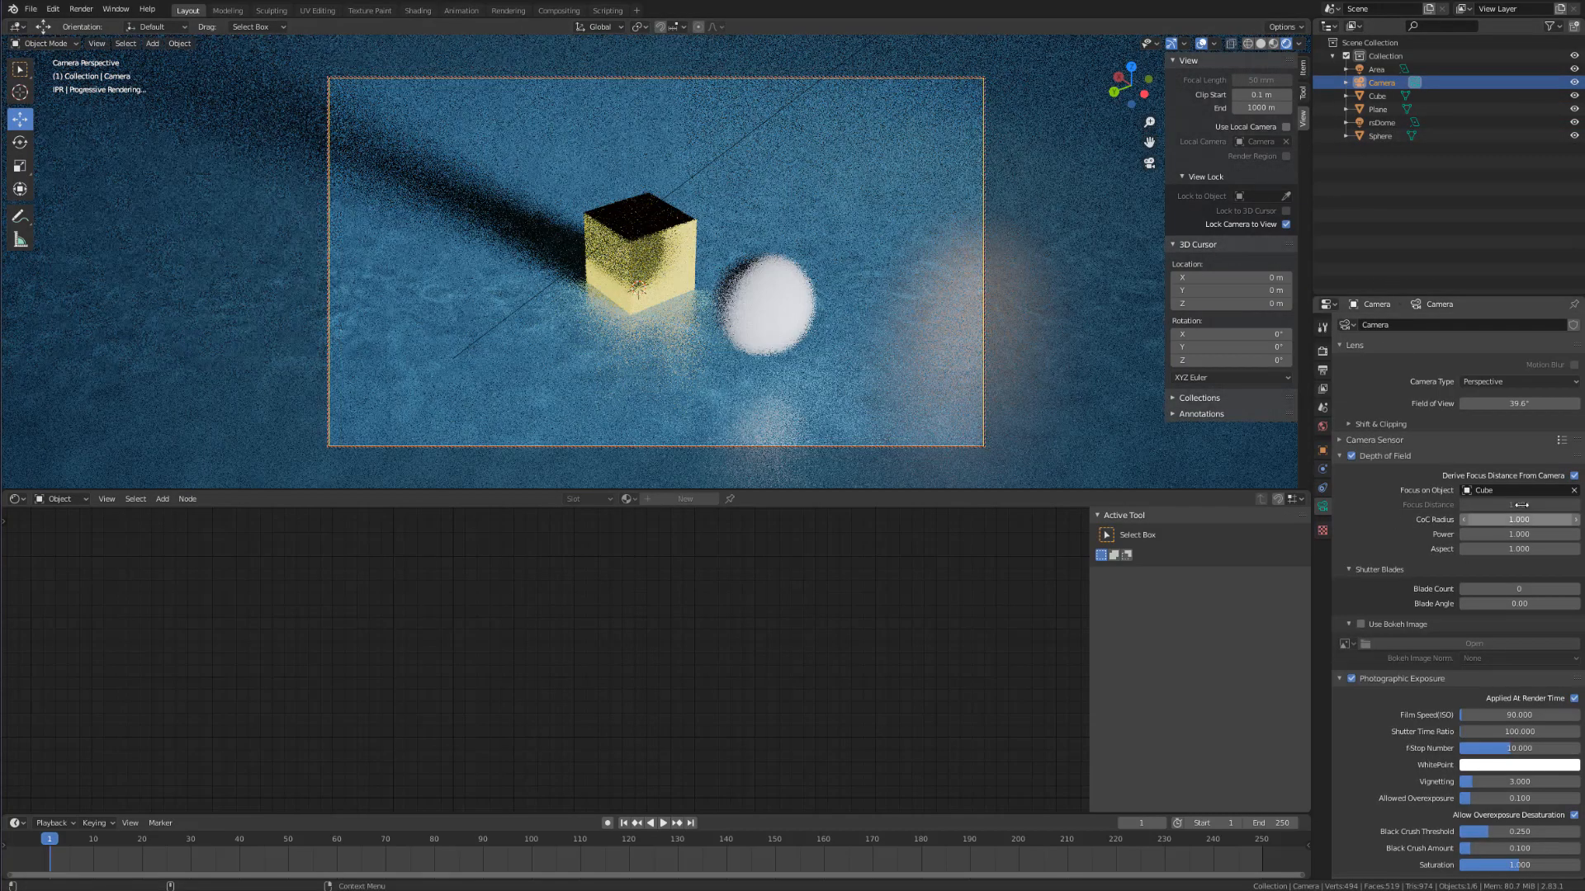
pyautogui.click(1573, 491)
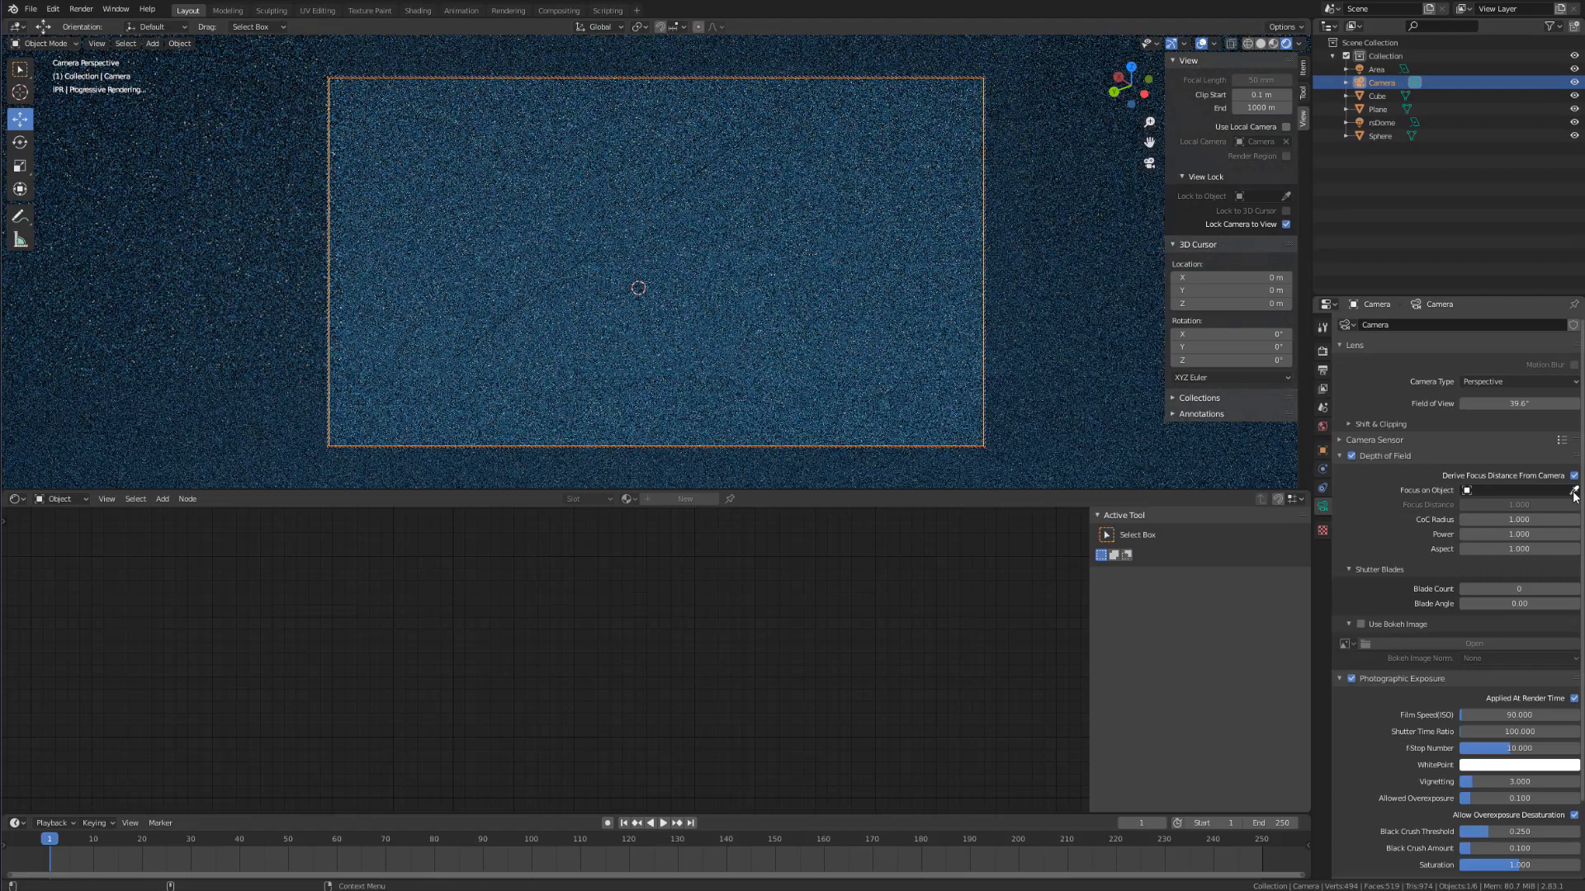
pyautogui.click(1574, 490)
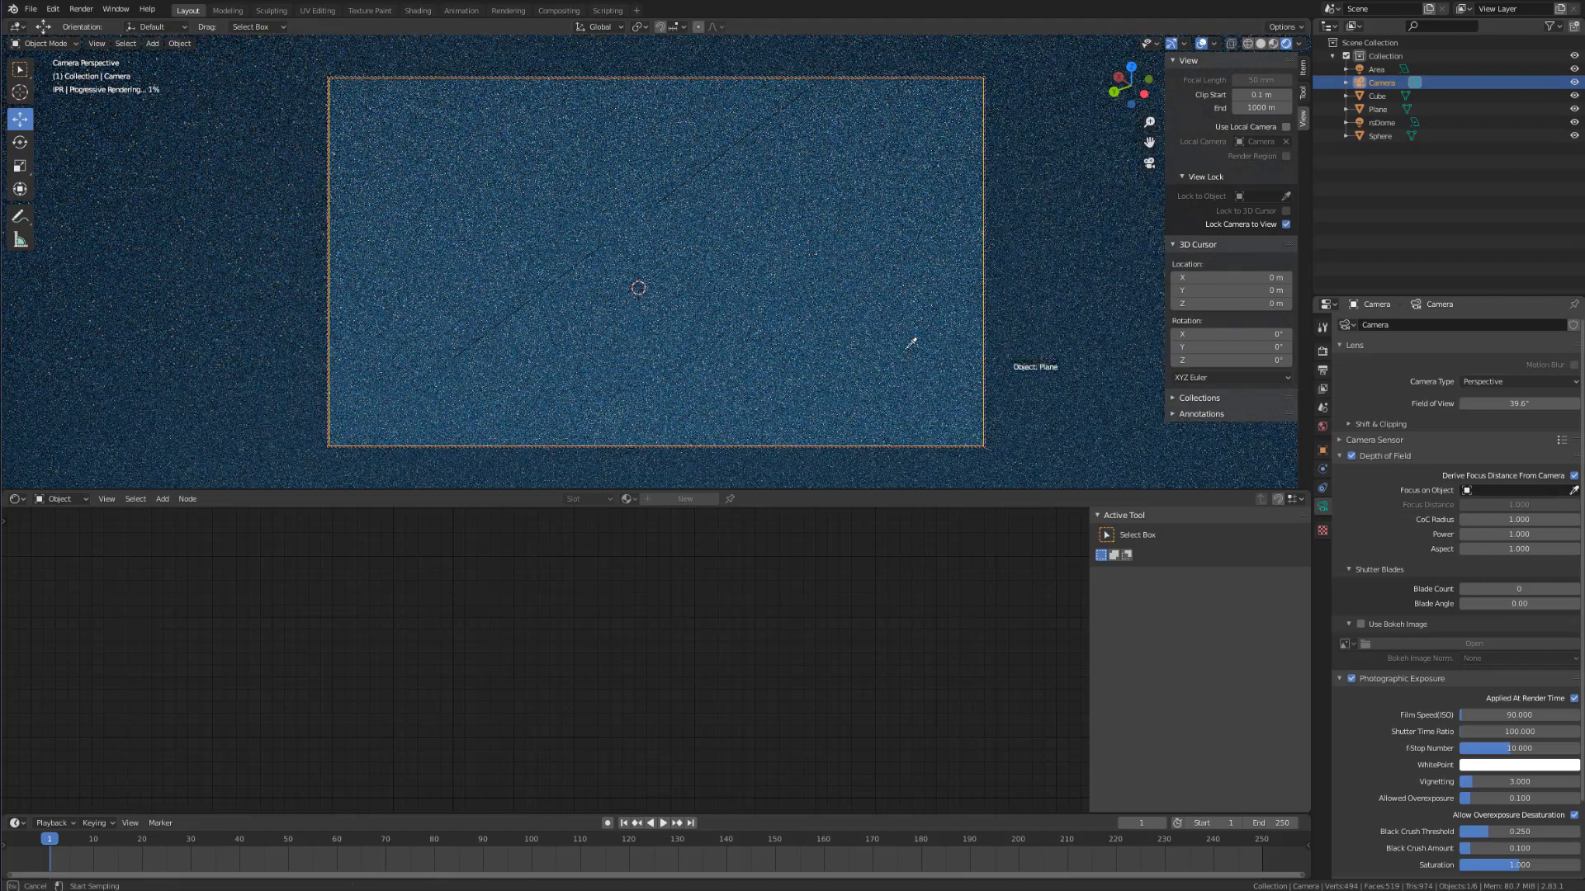
pyautogui.click(763, 317)
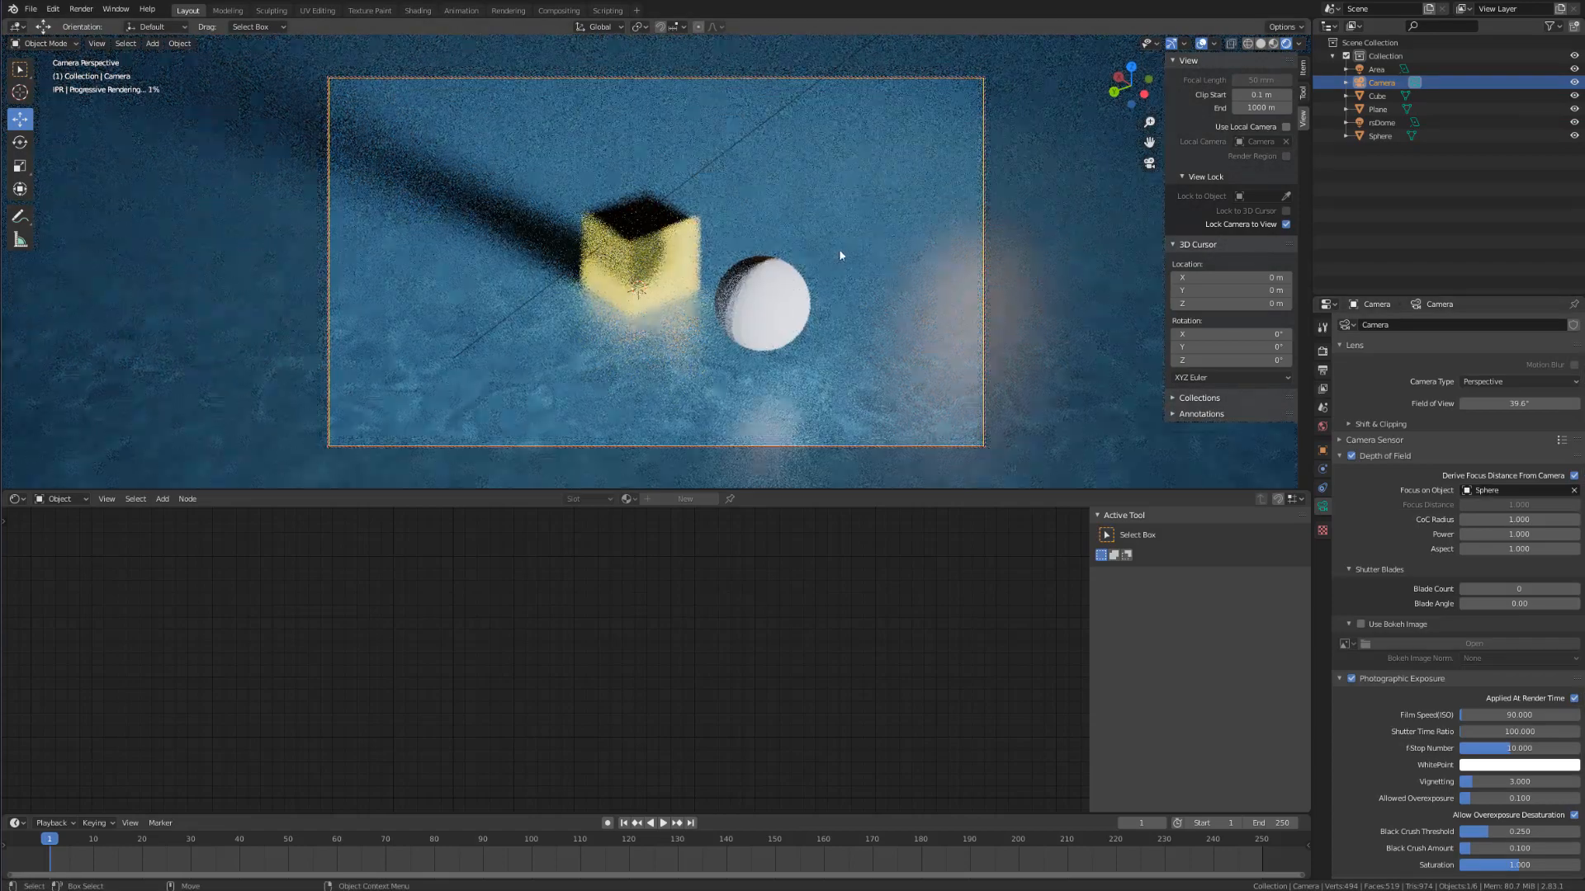
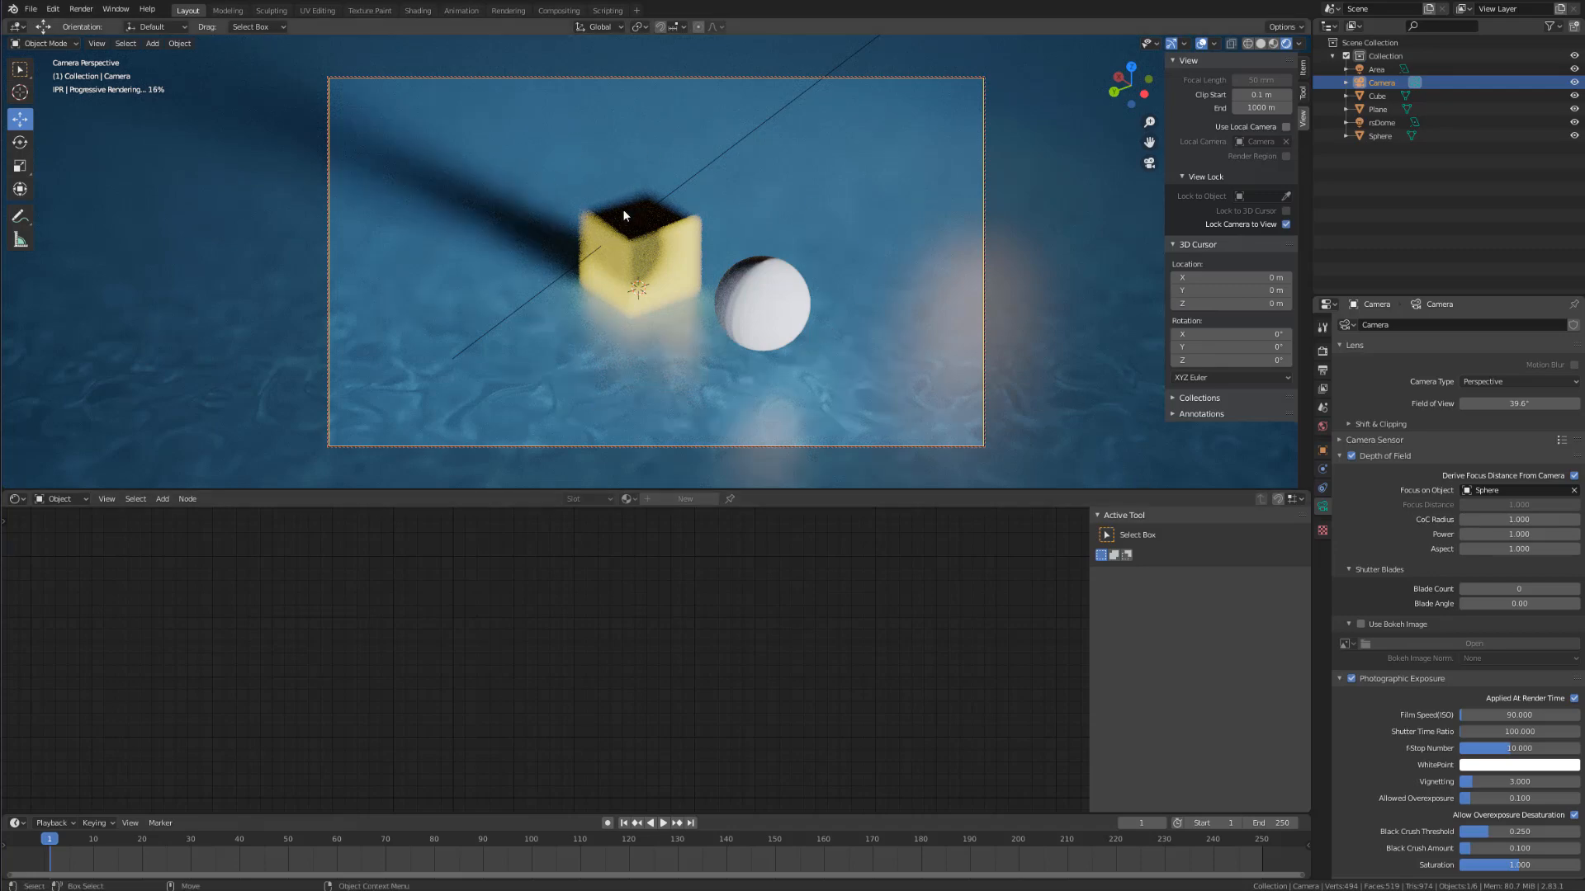
# Step: Set the camera's depth-of-field CoC Radius to 3
pyautogui.click(1518, 519)
pyautogui.write('1.0')
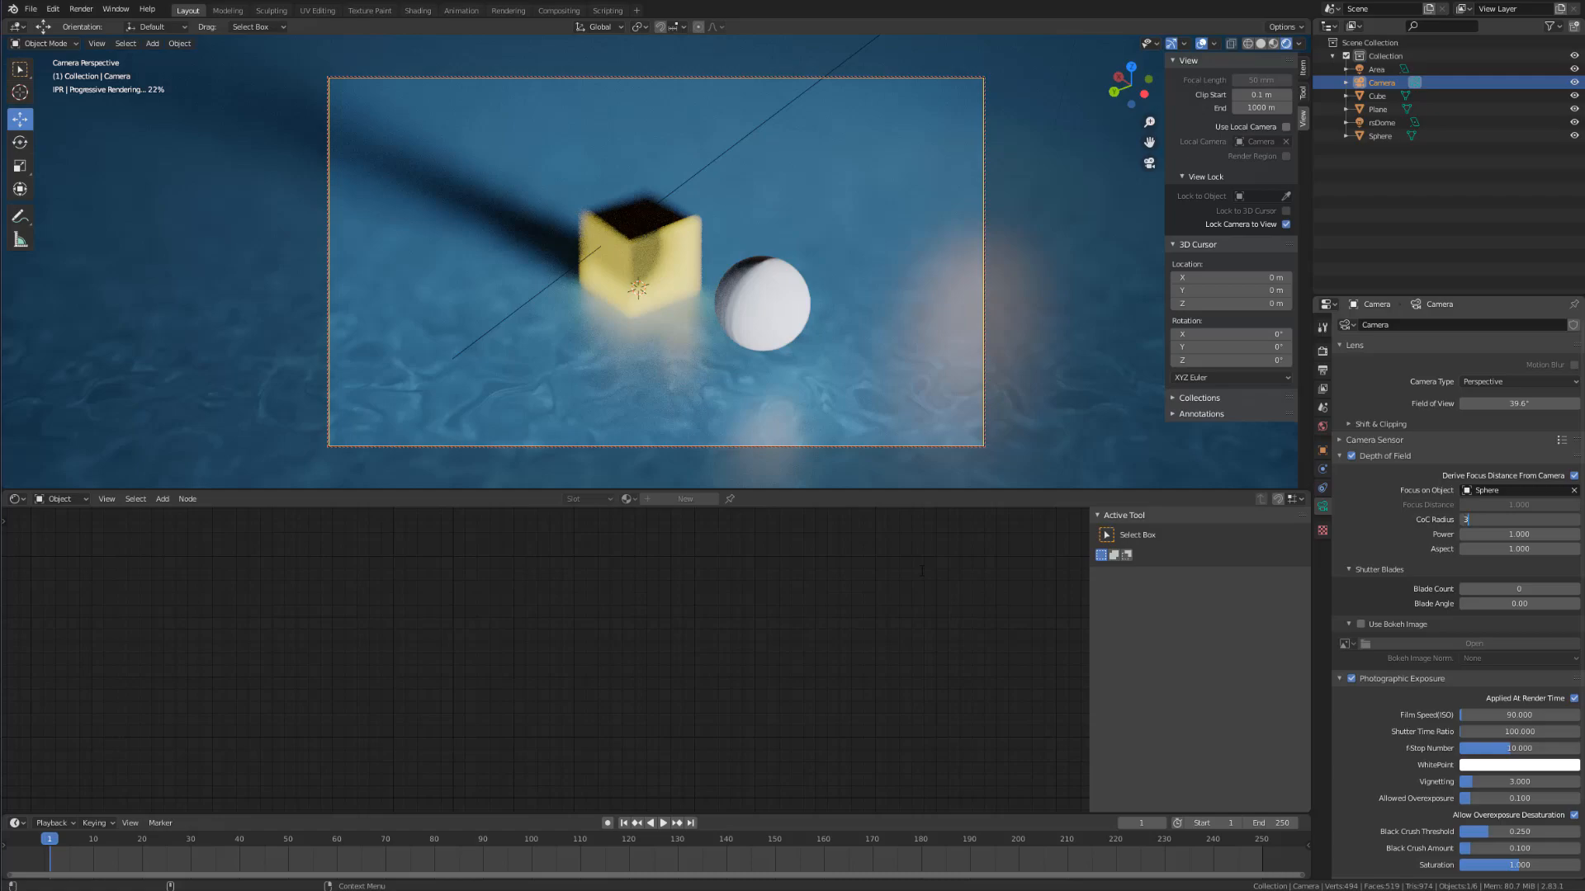
pyautogui.write('3')
pyautogui.press('Return')
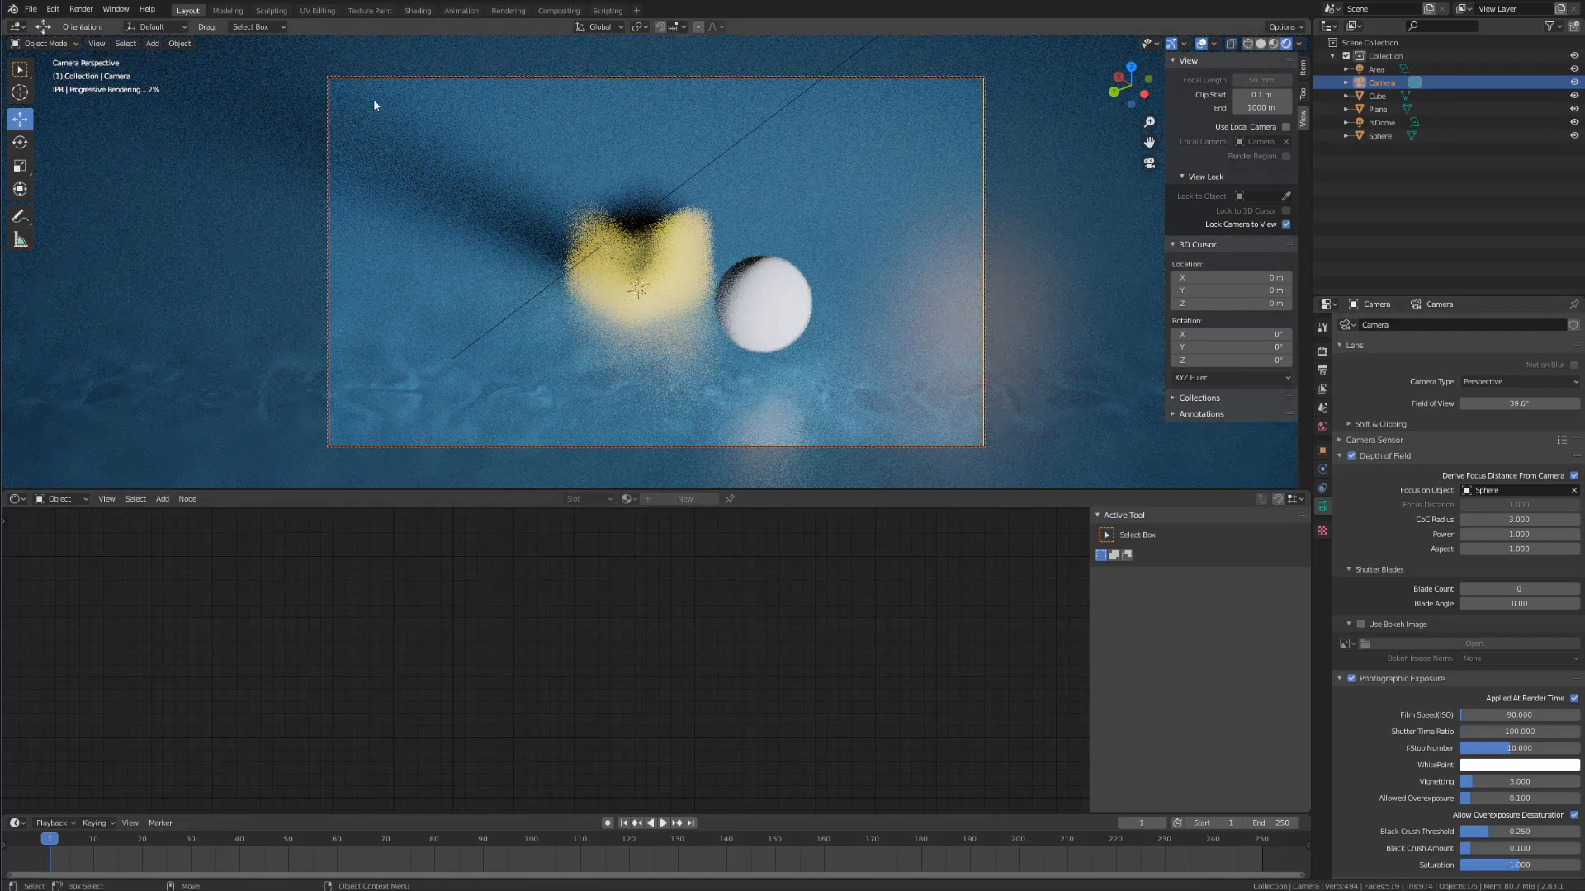
# Step: Reduce the camera's CoC Radius to 0.1
pyautogui.click(1519, 519)
pyautogui.write('3.0')
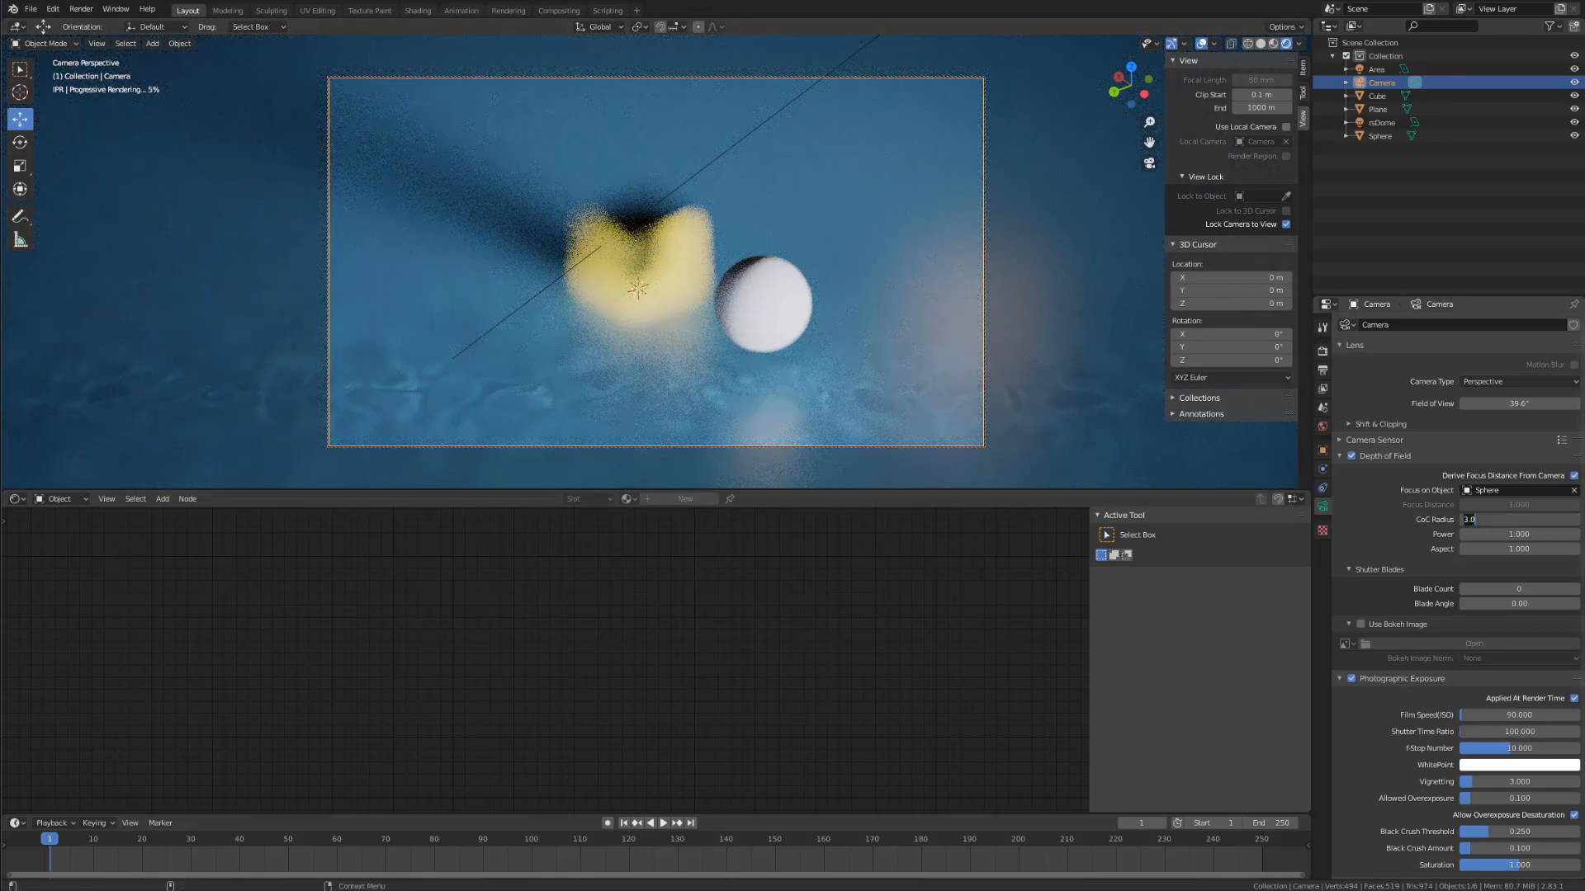
pyautogui.press('Return')
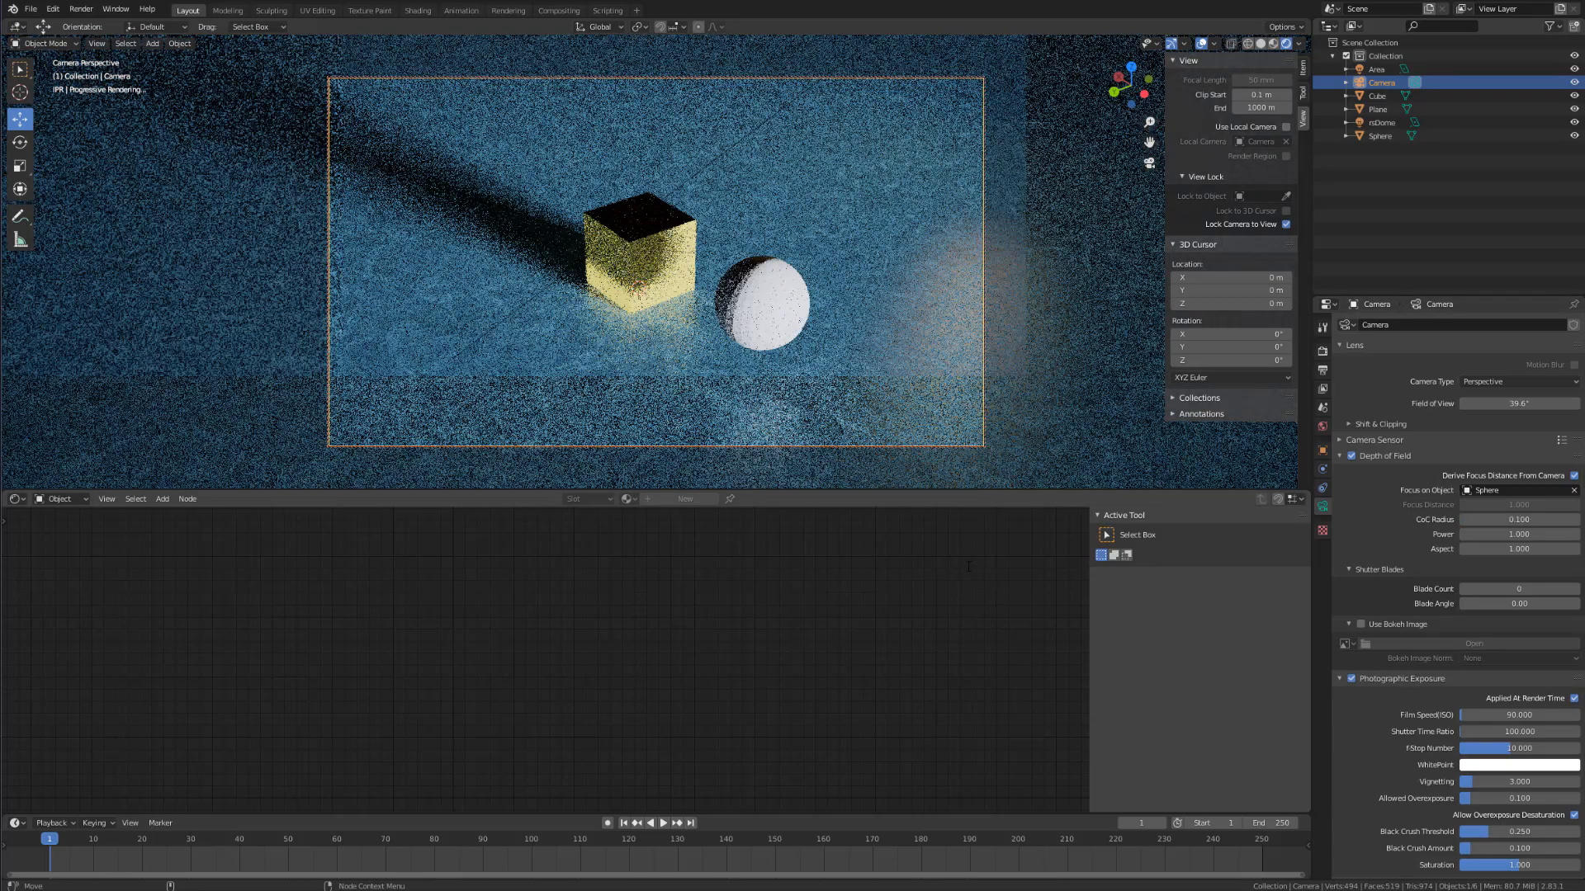
# Step: Set the camera's CoC Radius to 0.5
pyautogui.click(1519, 519)
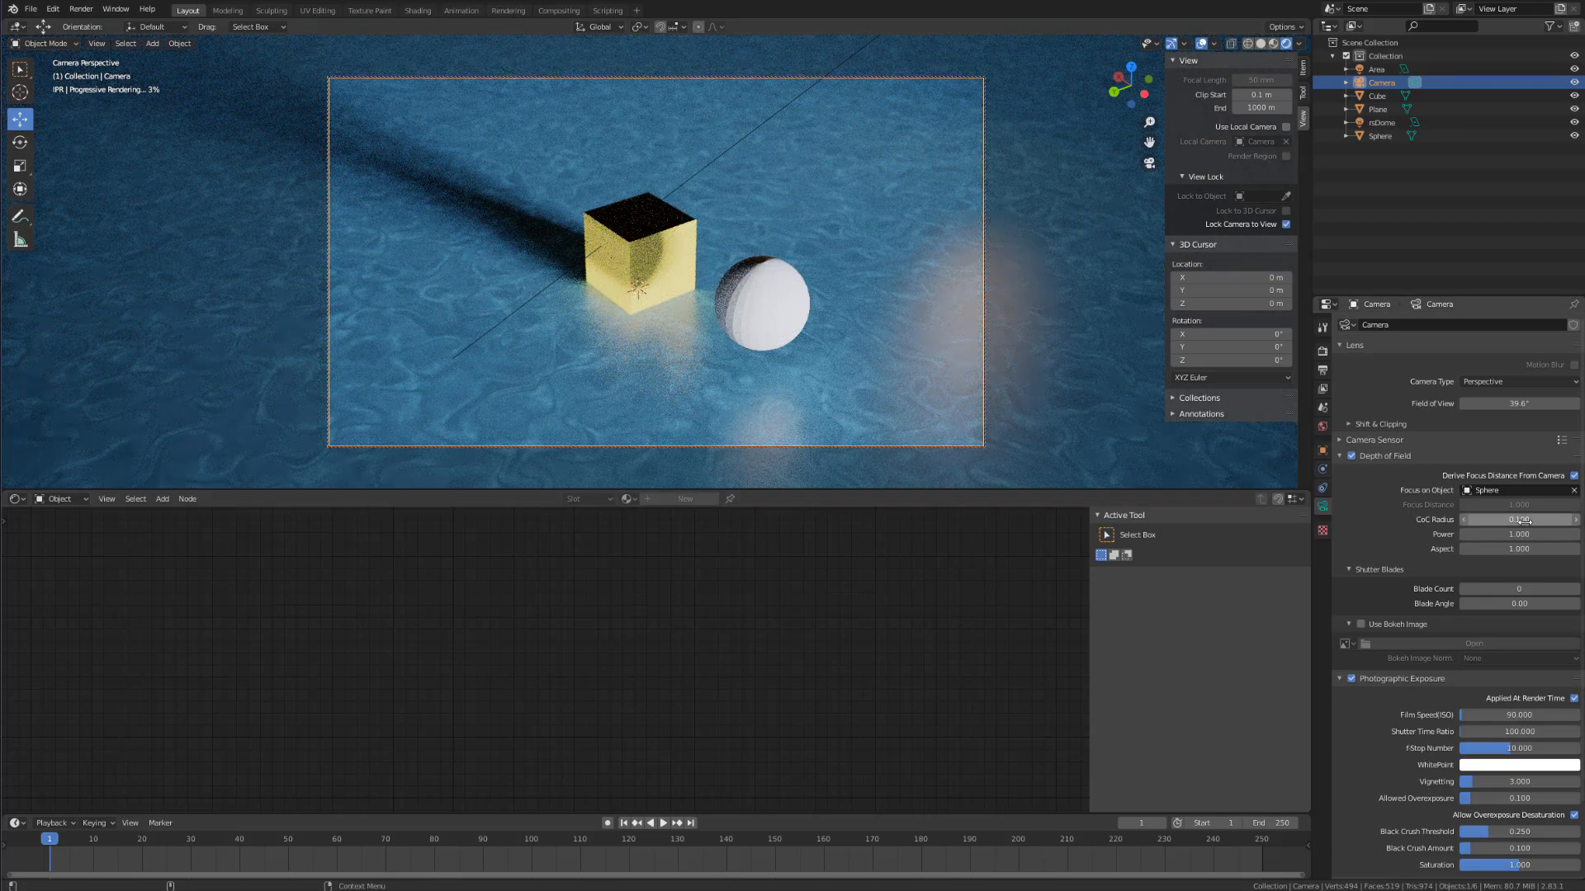
pyautogui.write('0.1')
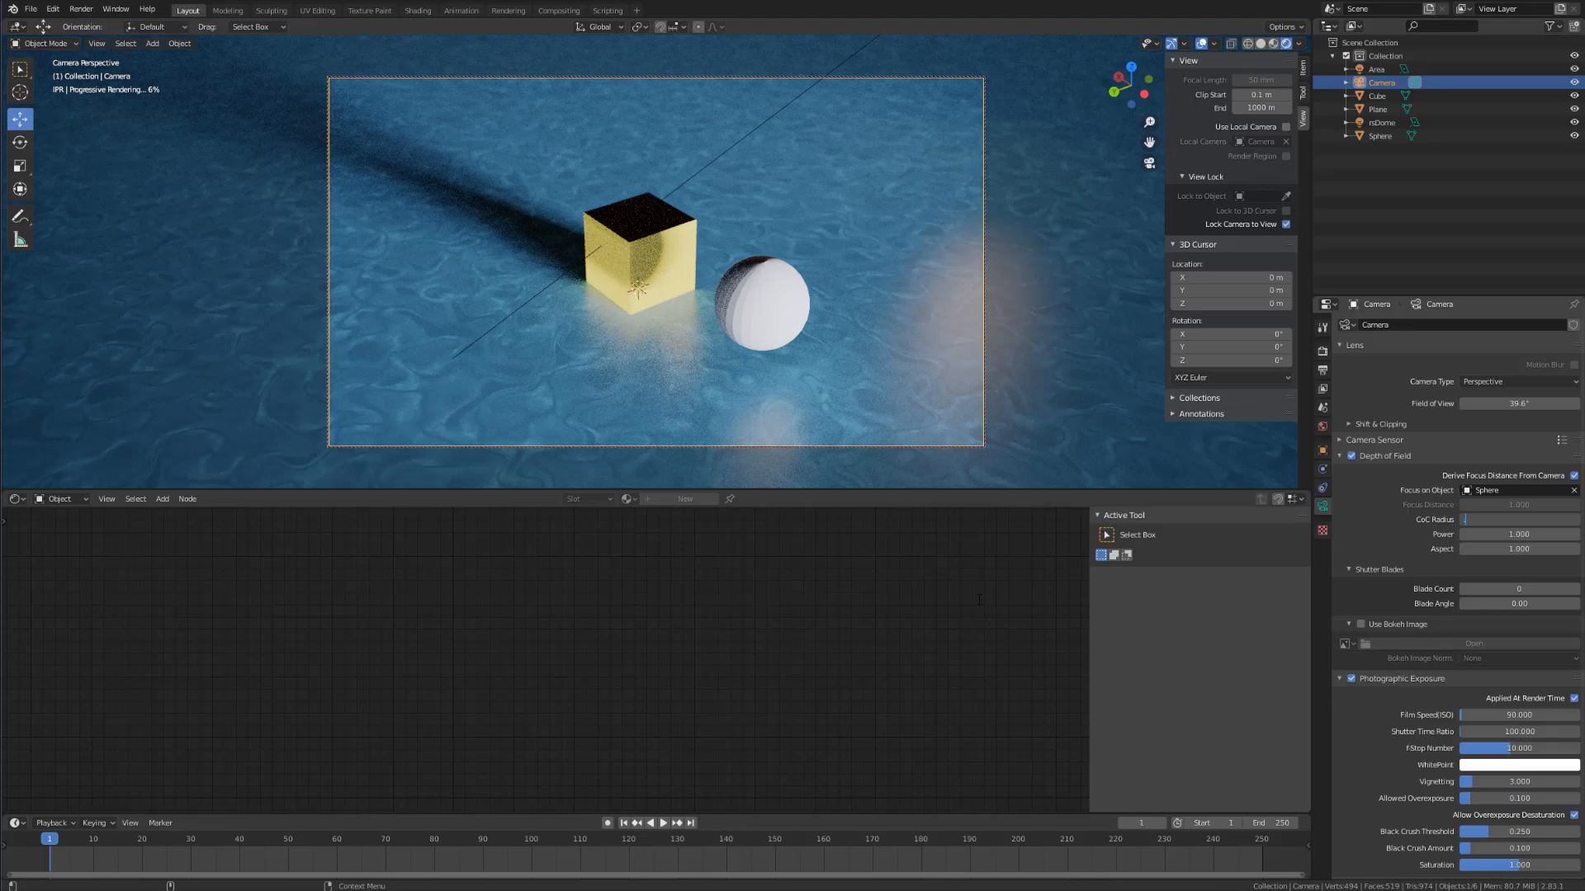
pyautogui.write('.5')
pyautogui.press('Return')
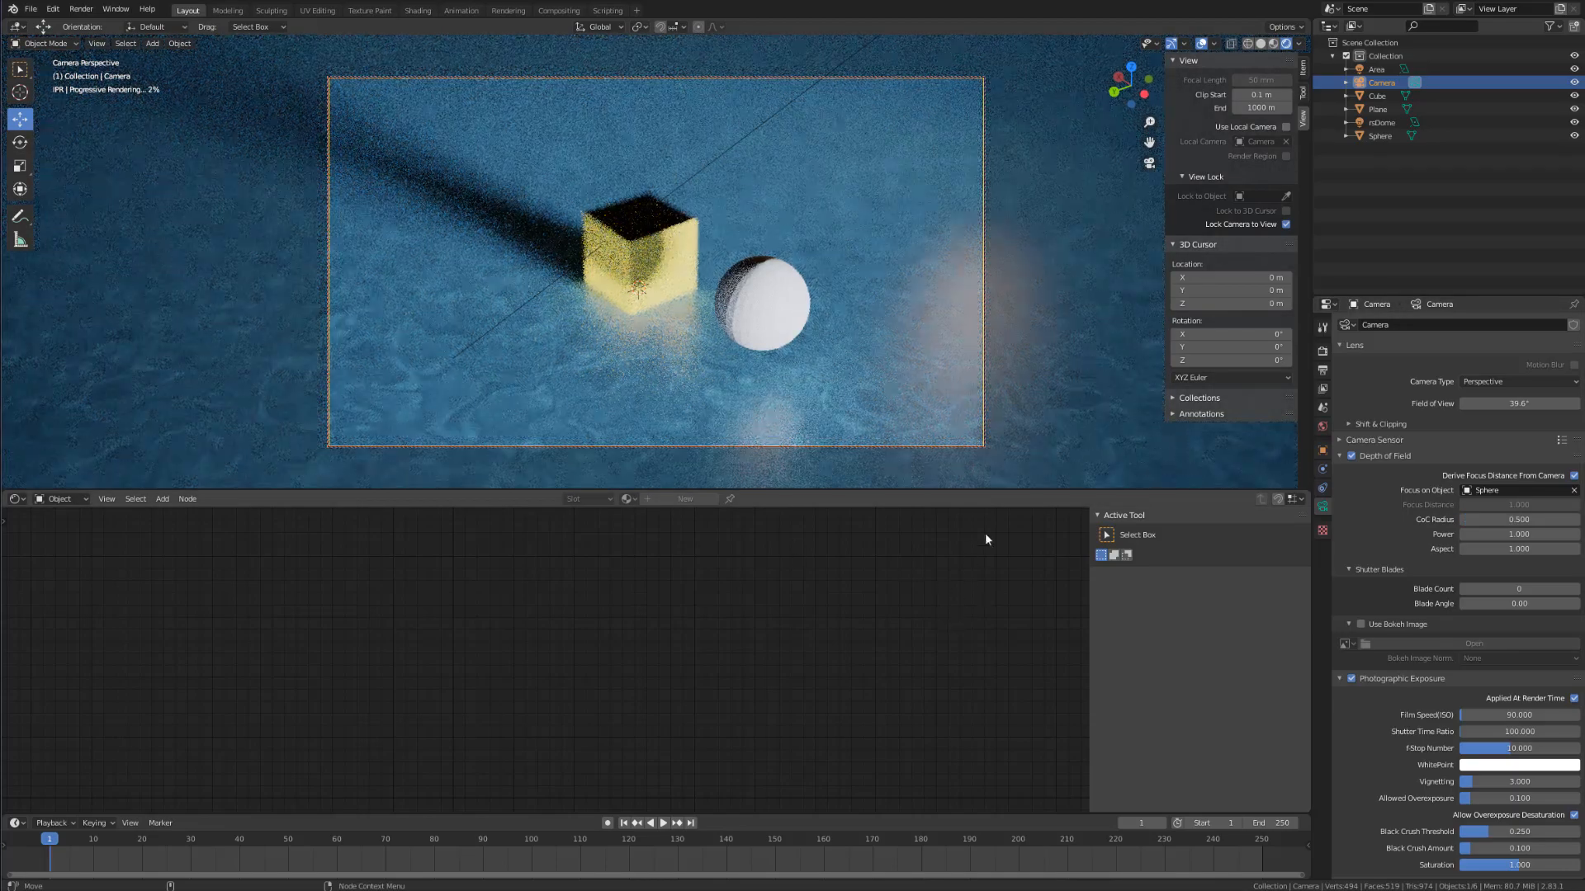
# Step: Delete the cube from the scene
pyautogui.click(634, 244)
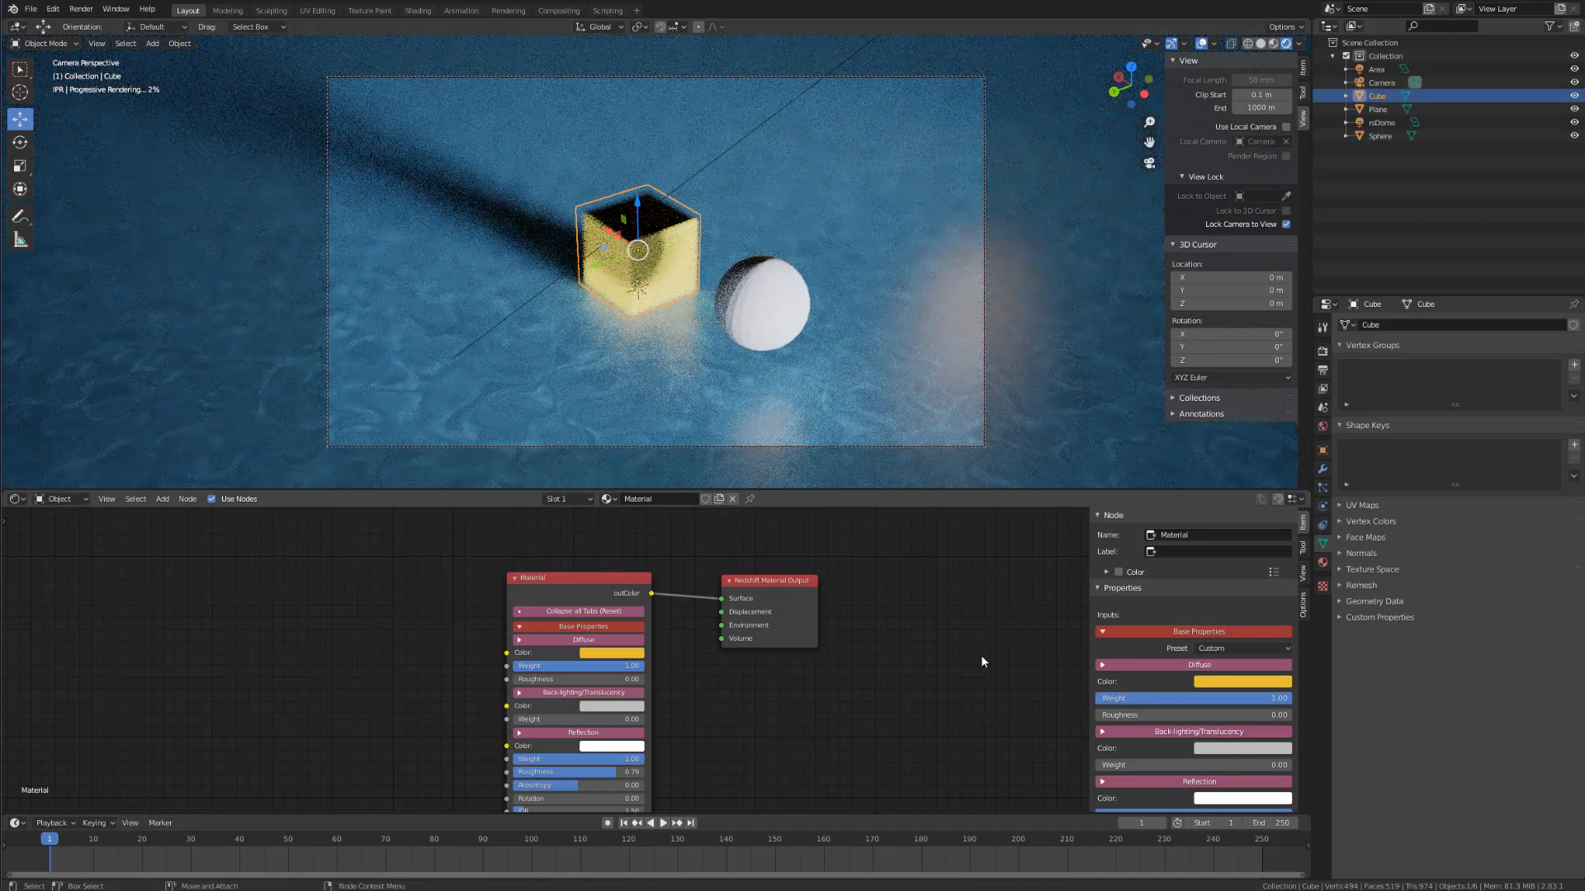
pyautogui.rightClick(1444, 95)
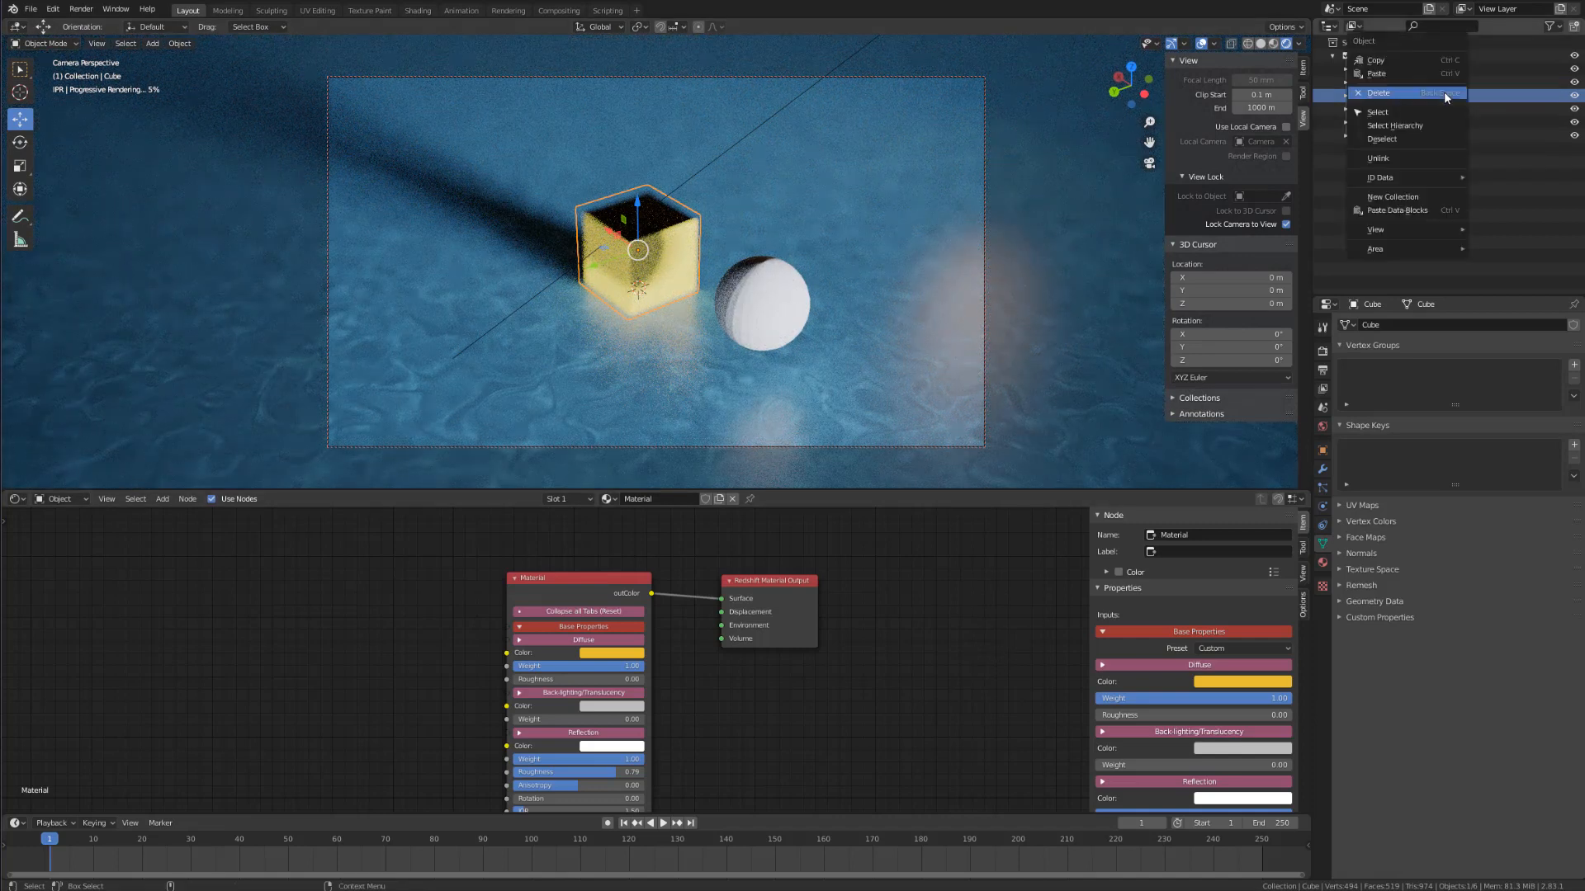
pyautogui.click(1407, 93)
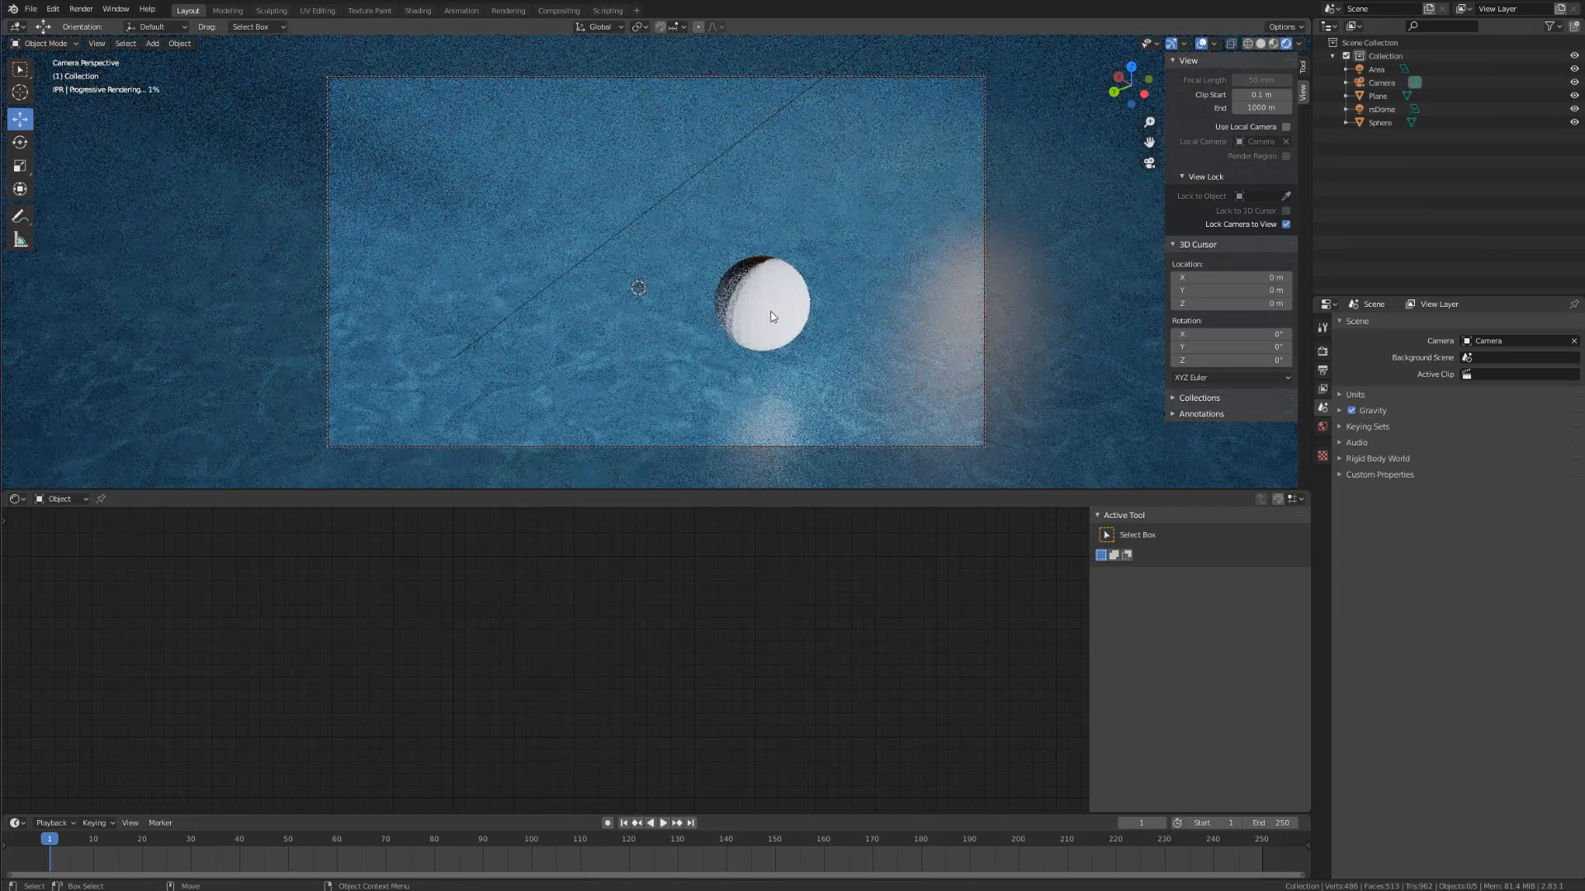
# Step: Move the sphere about 3.3 m along X towards the cube's former spot
pyautogui.click(764, 290)
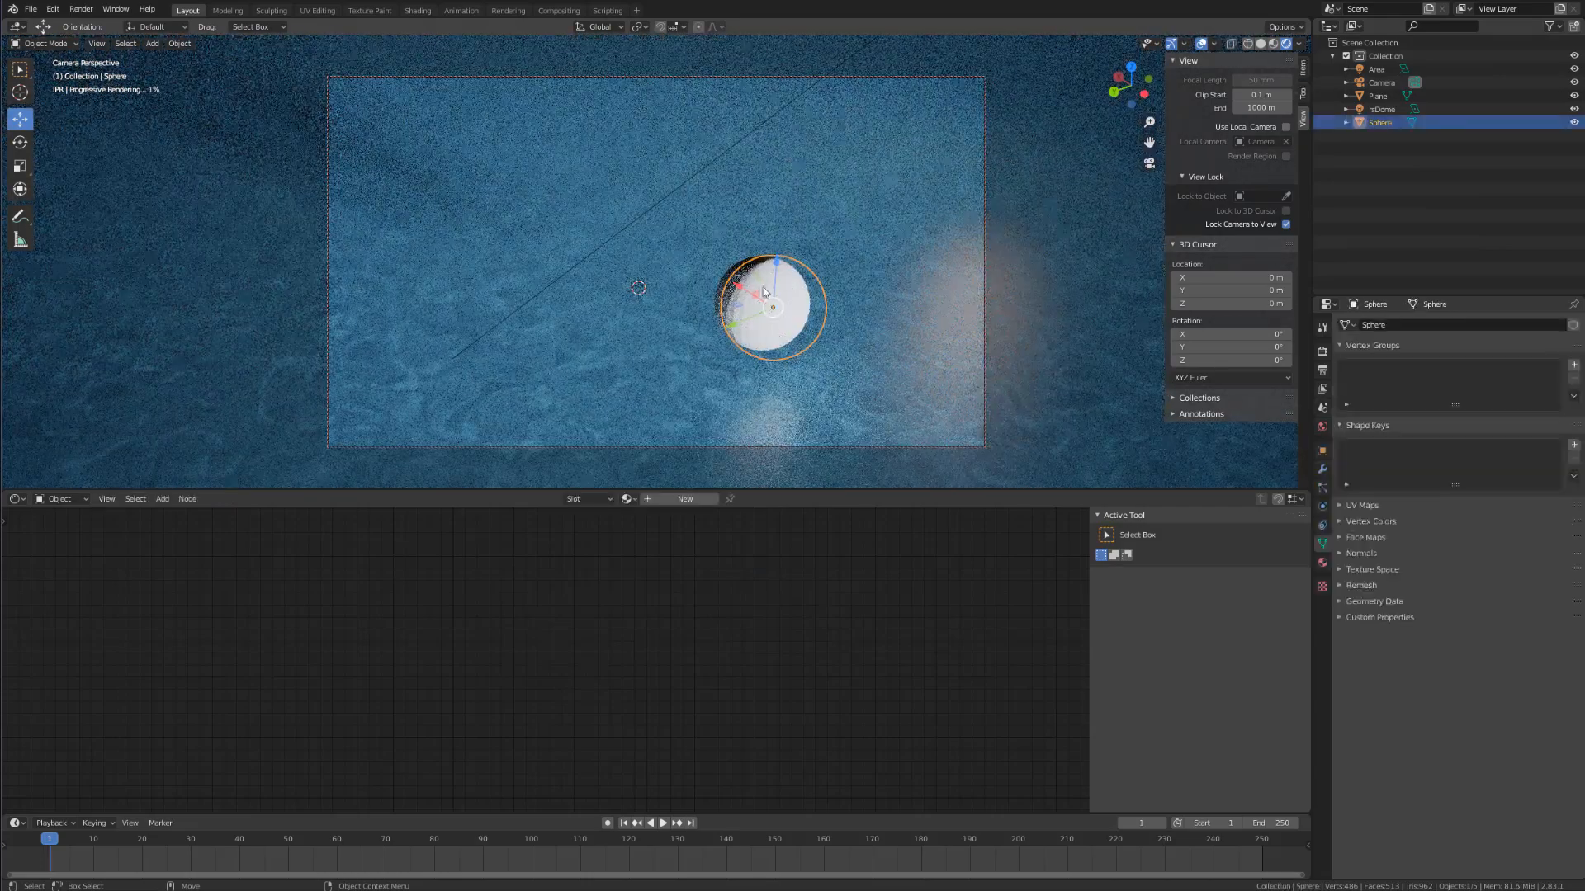
pyautogui.moveTo(740, 290); pyautogui.dragTo(629, 213)
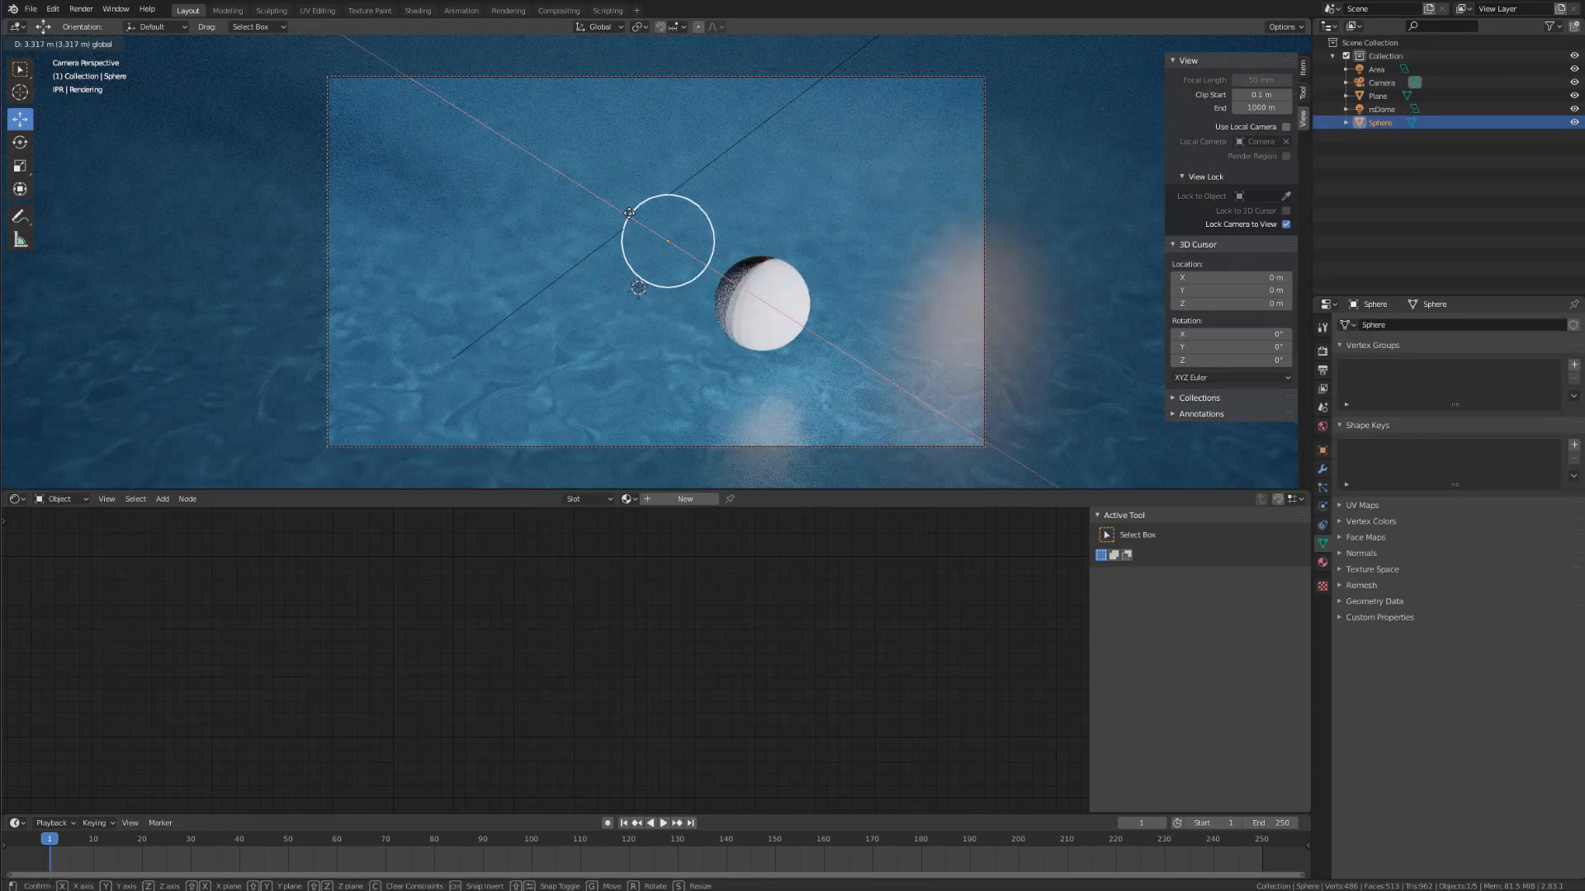
pyautogui.moveTo(879, 369); pyautogui.dragTo(878, 368)
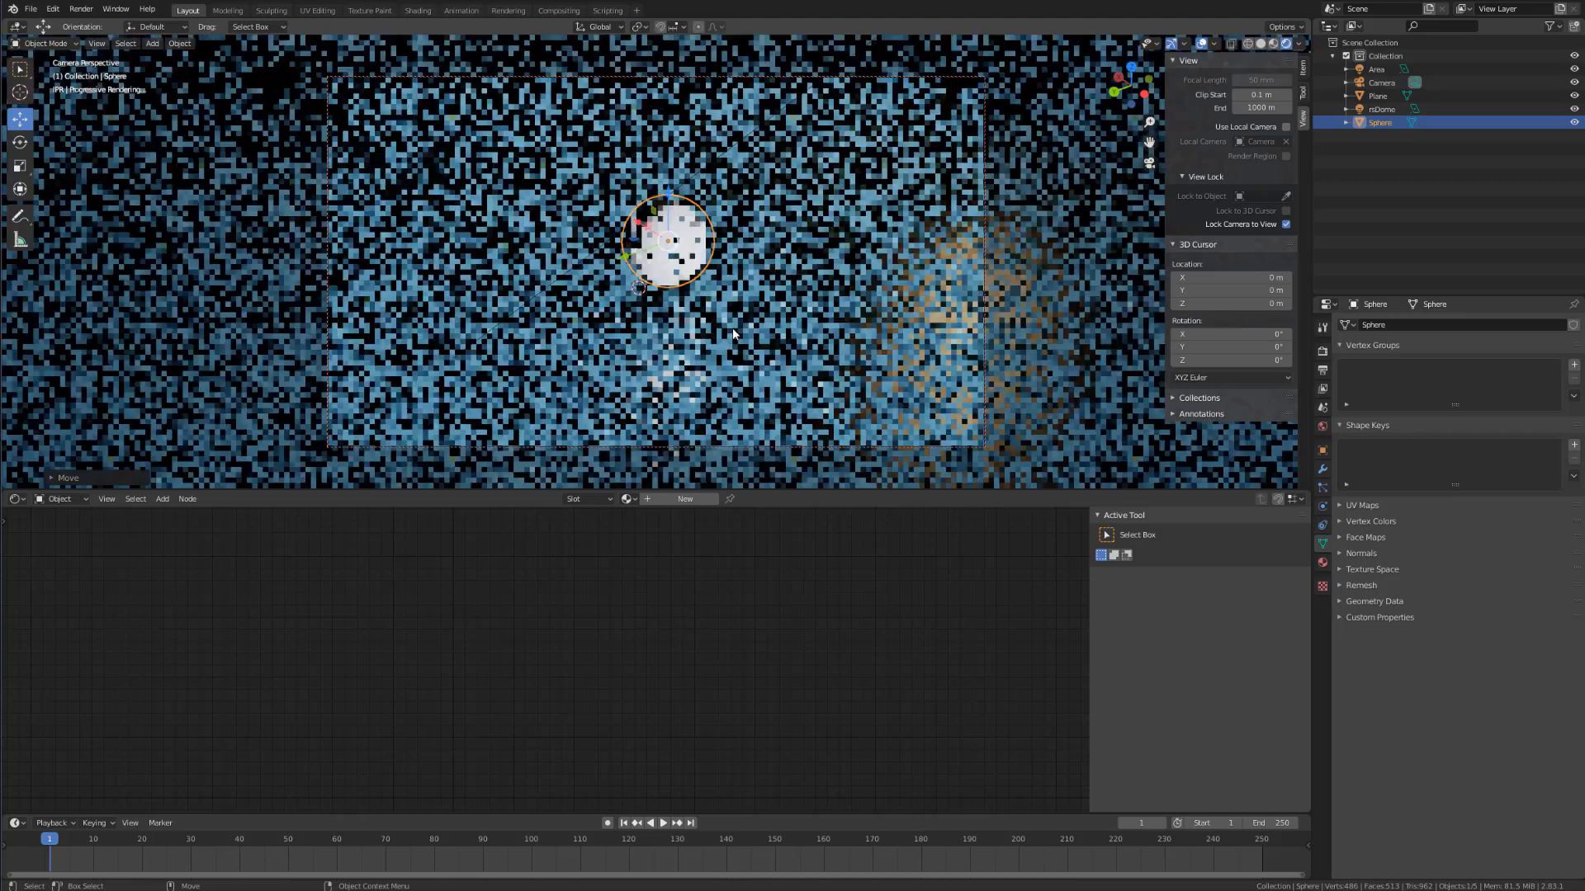
# Step: Reframe the camera around the sphere to show its shaded side, with the floor's far edge near the top of the frame
pyautogui.scroll(2, 681, 244)
pyautogui.scroll(1, 681, 245)
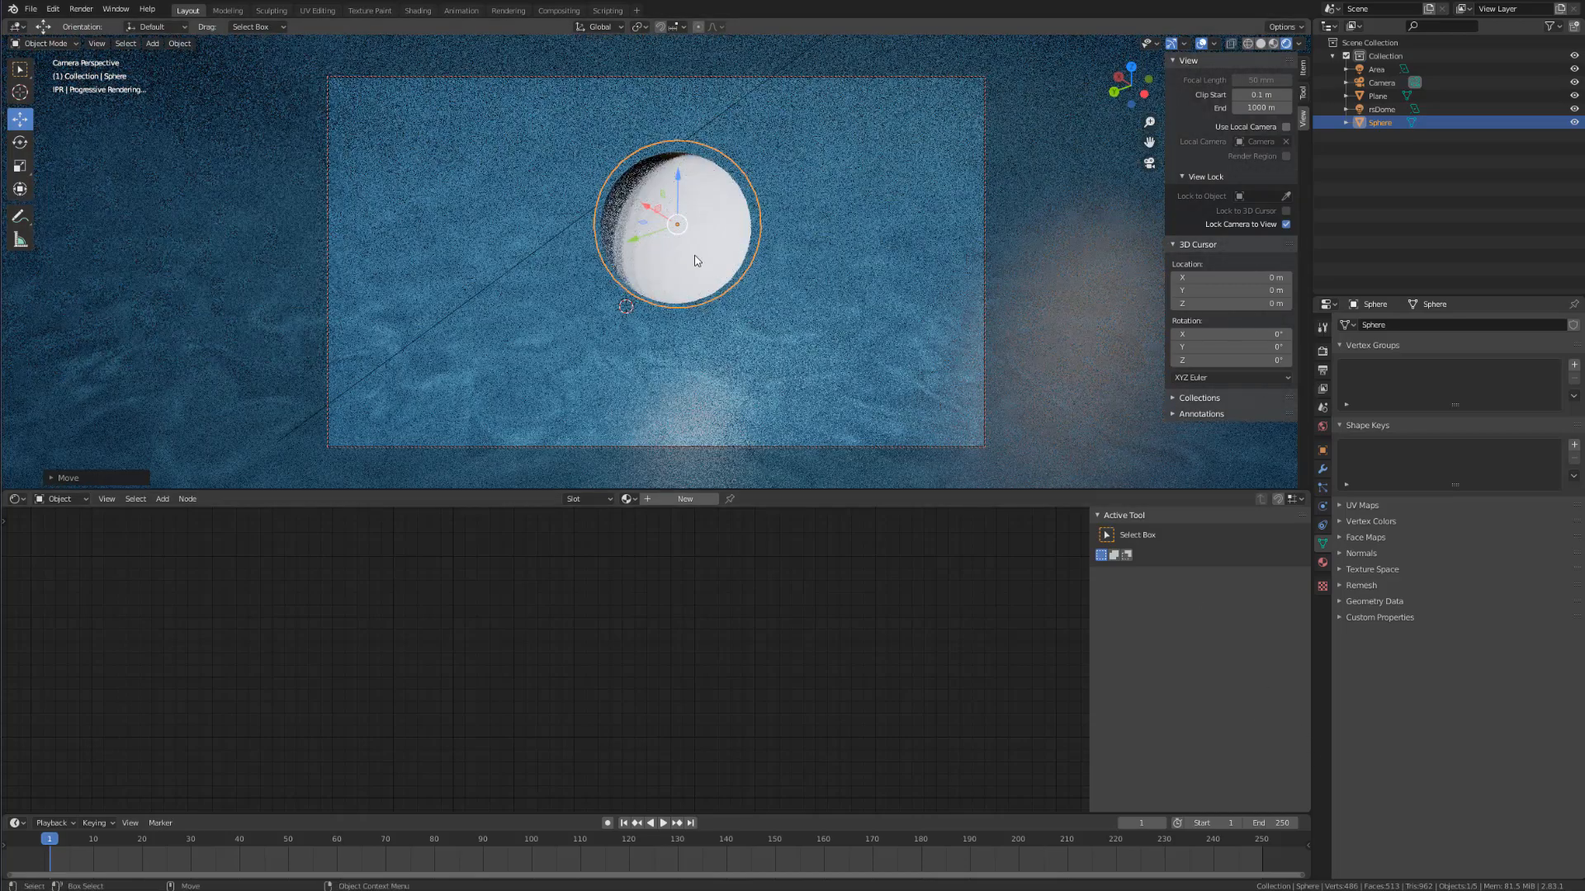
pyautogui.keyDown('alt'); pyautogui.moveTo(696, 259); pyautogui.dragTo(726, 225); pyautogui.keyUp('alt')
pyautogui.moveTo(707, 259); pyautogui.dragTo(686, 302, button='middle')
pyautogui.keyDown('alt'); pyautogui.moveTo(672, 278); pyautogui.dragTo(720, 264); pyautogui.keyUp('alt')
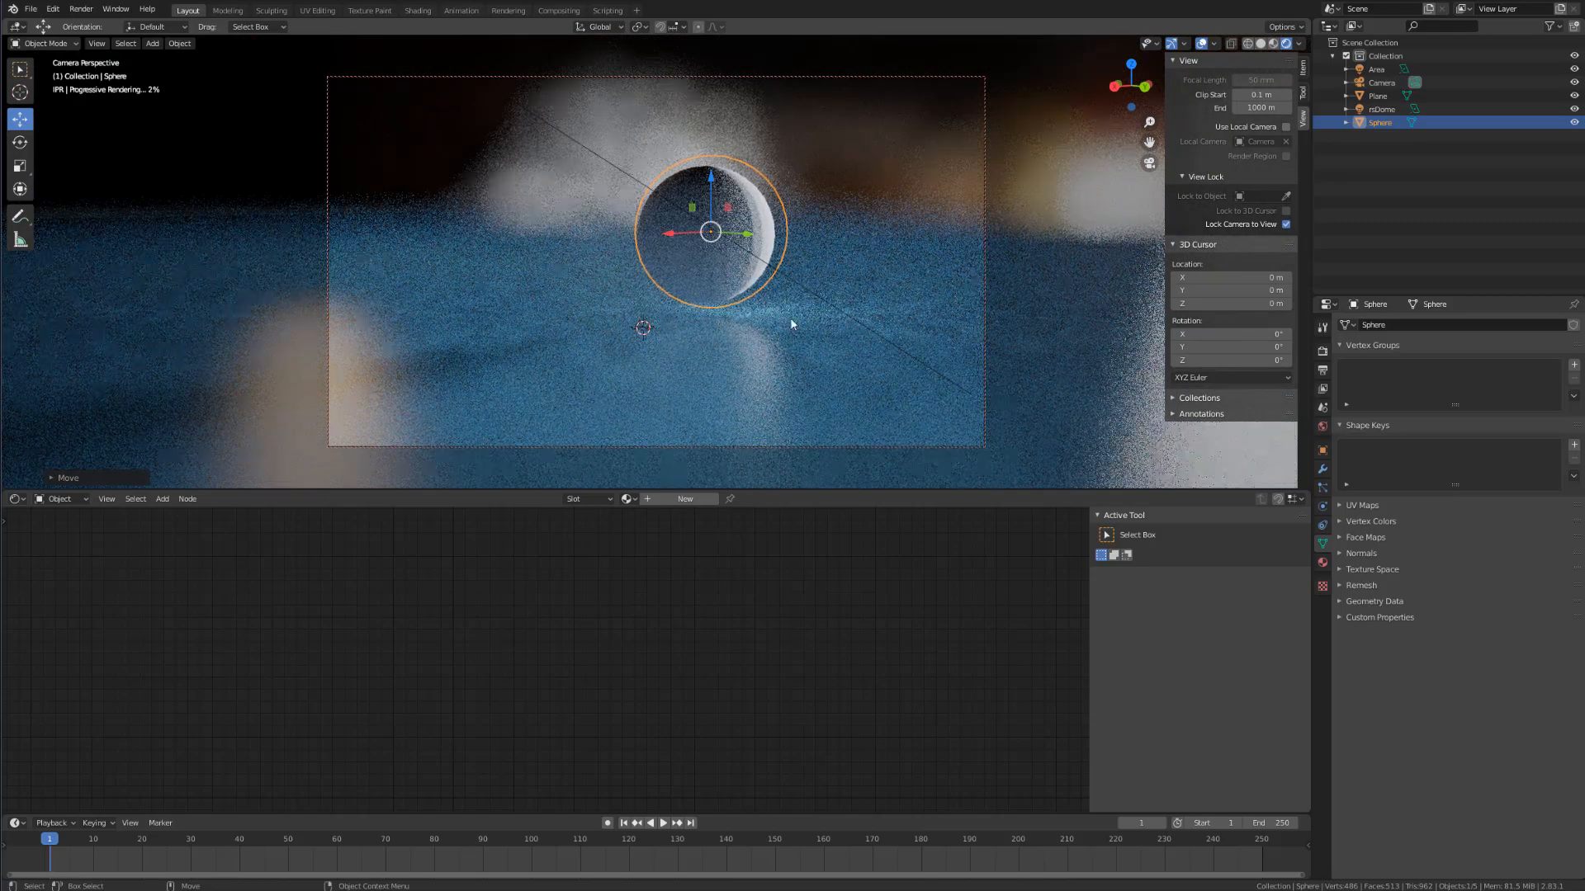
pyautogui.scroll(-2, 716, 240)
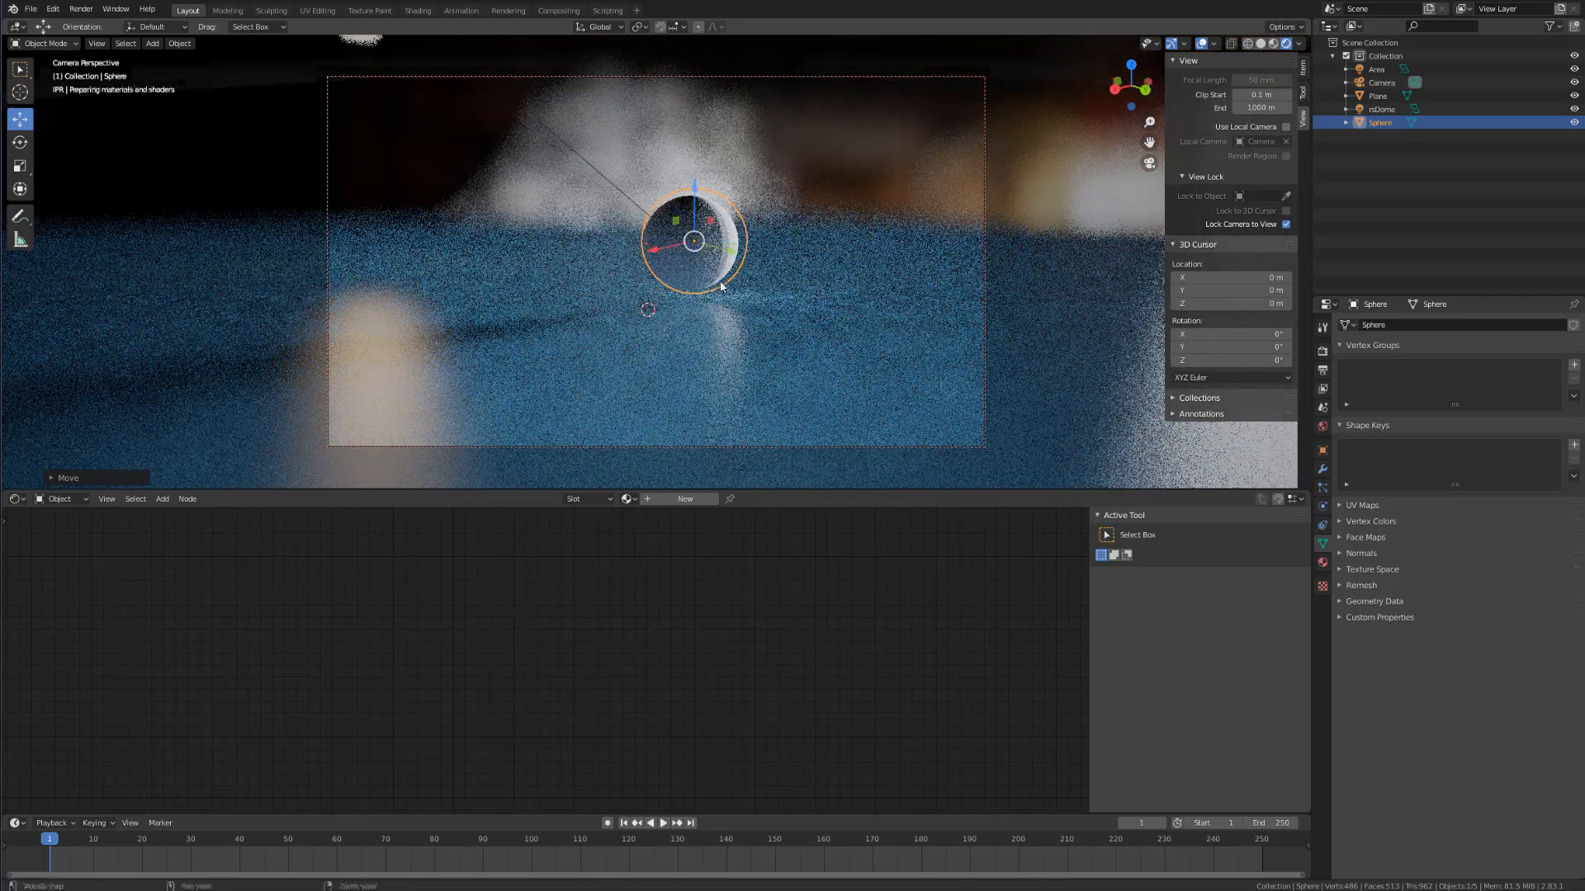
pyautogui.keyDown('alt'); pyautogui.moveTo(716, 267); pyautogui.dragTo(720, 283); pyautogui.keyUp('alt')
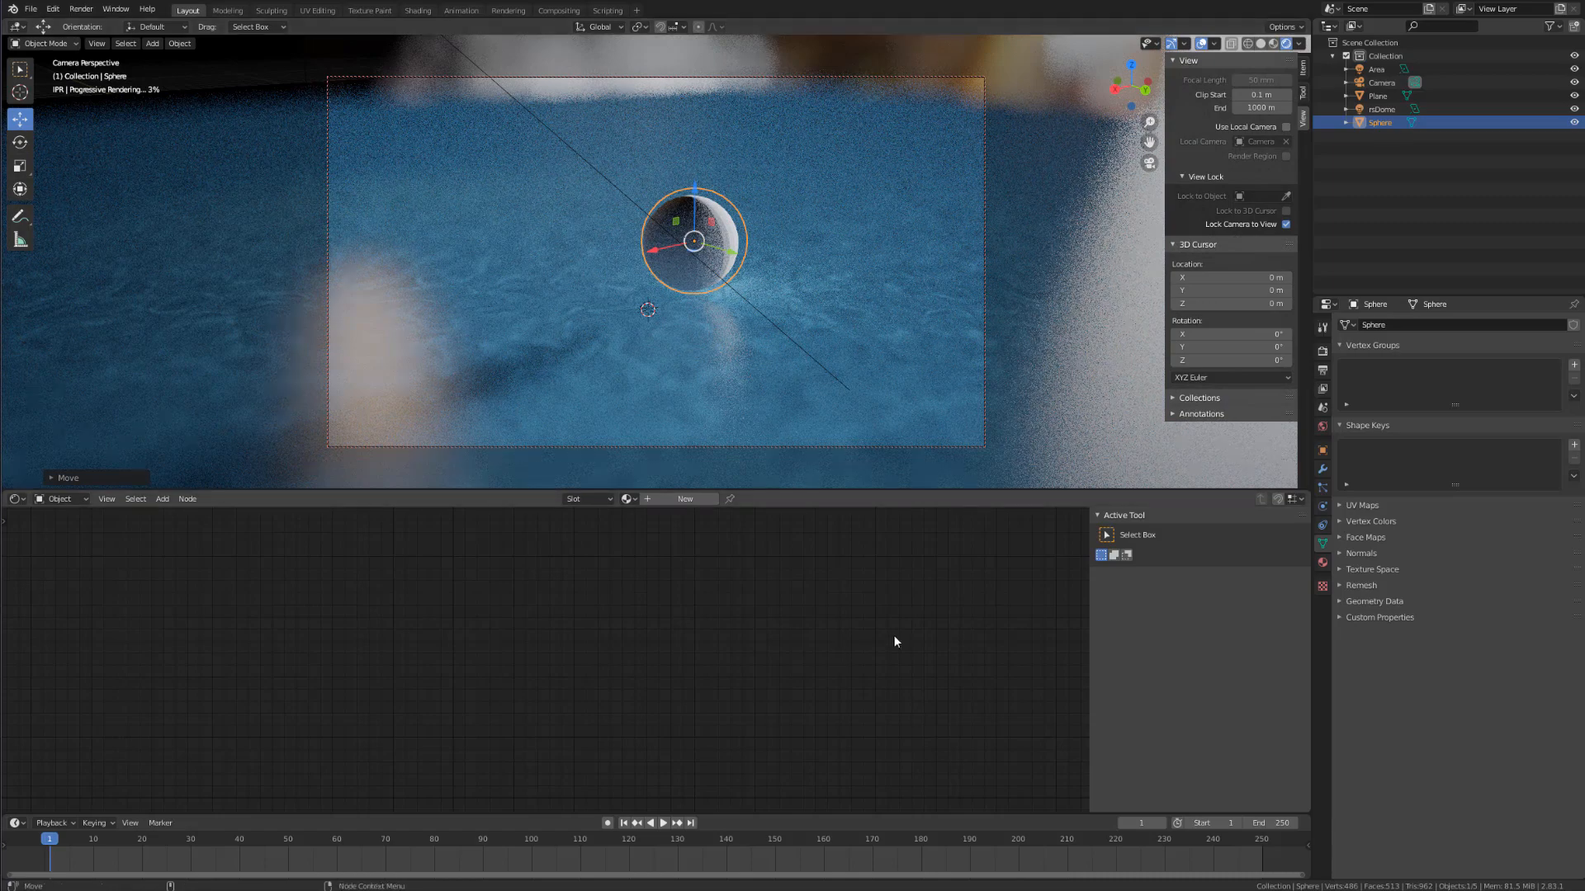
# Step: Select the camera and set its depth-of-field CoC Radius to 0.3
pyautogui.click(1382, 83)
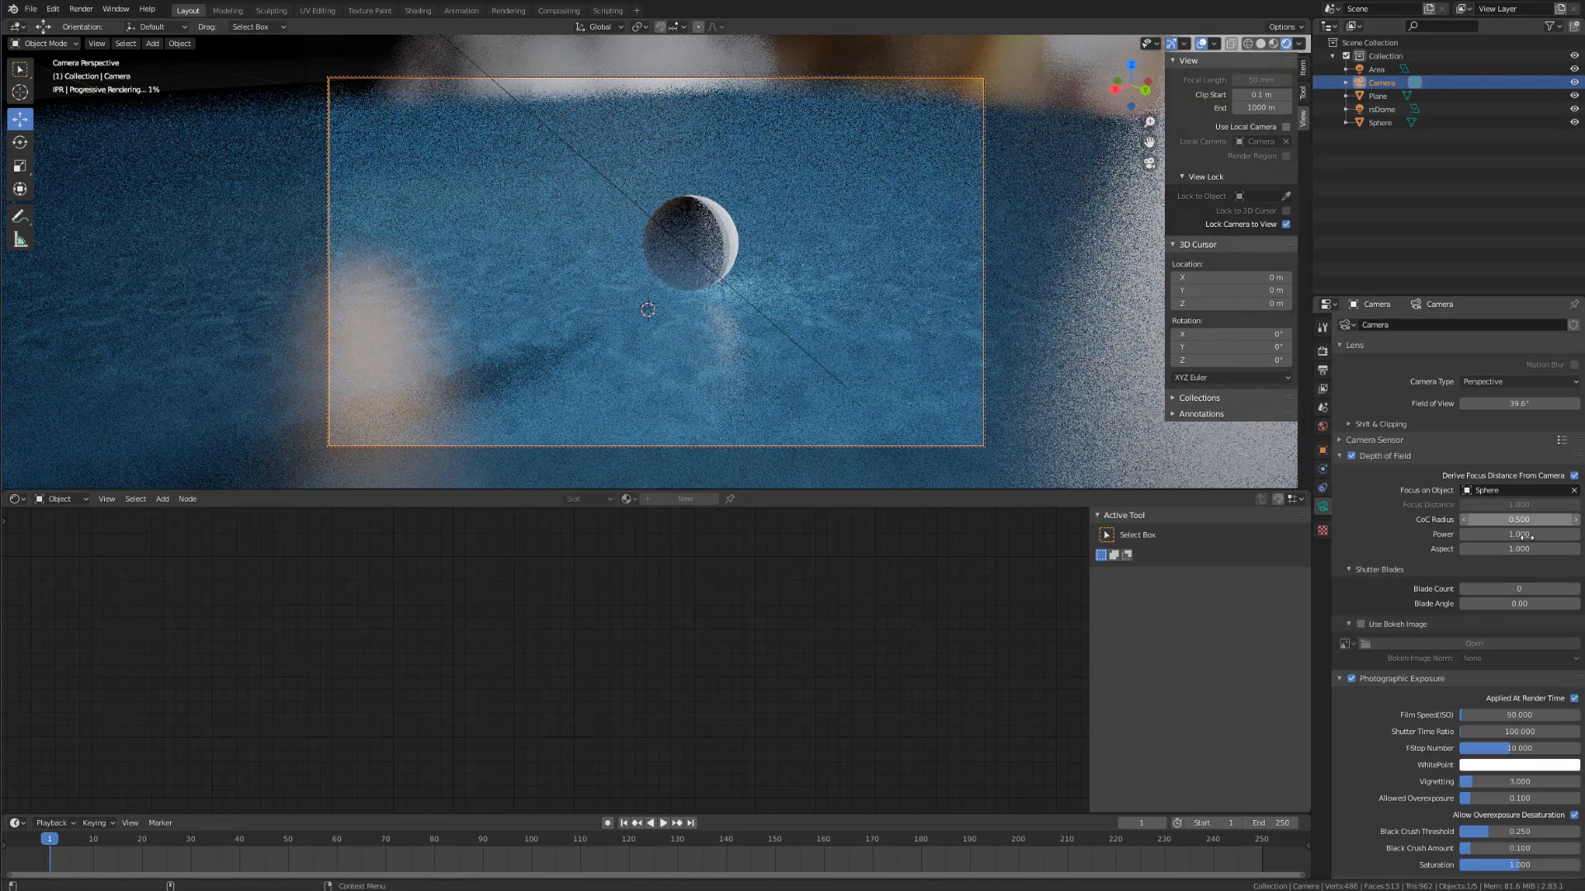
pyautogui.click(1525, 520)
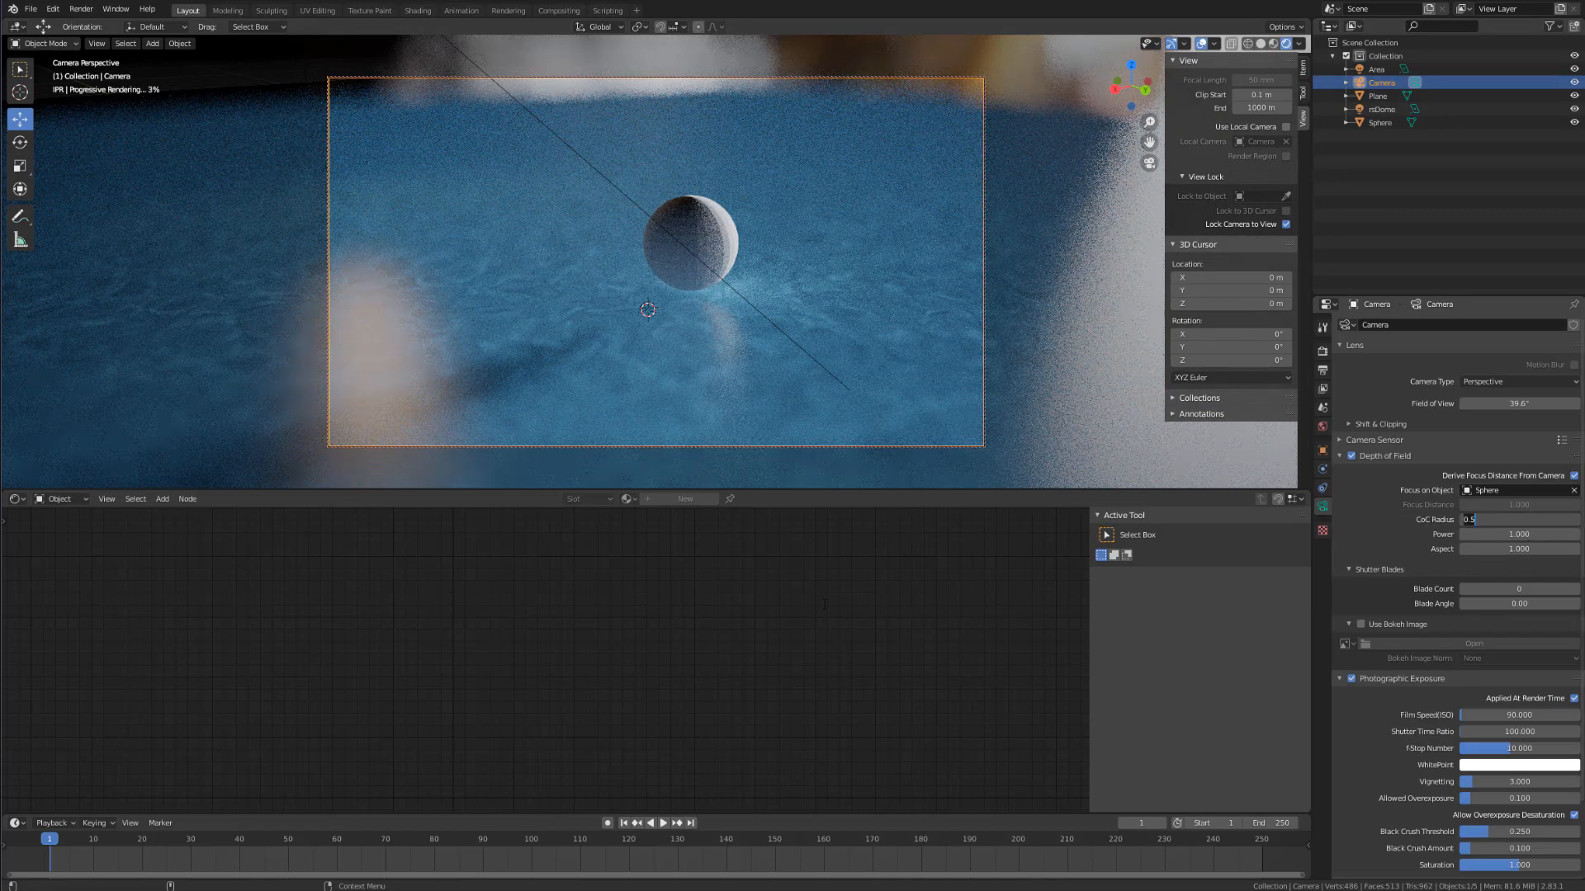
pyautogui.press('BackSpace')
pyautogui.write('300')
pyautogui.press('Return')
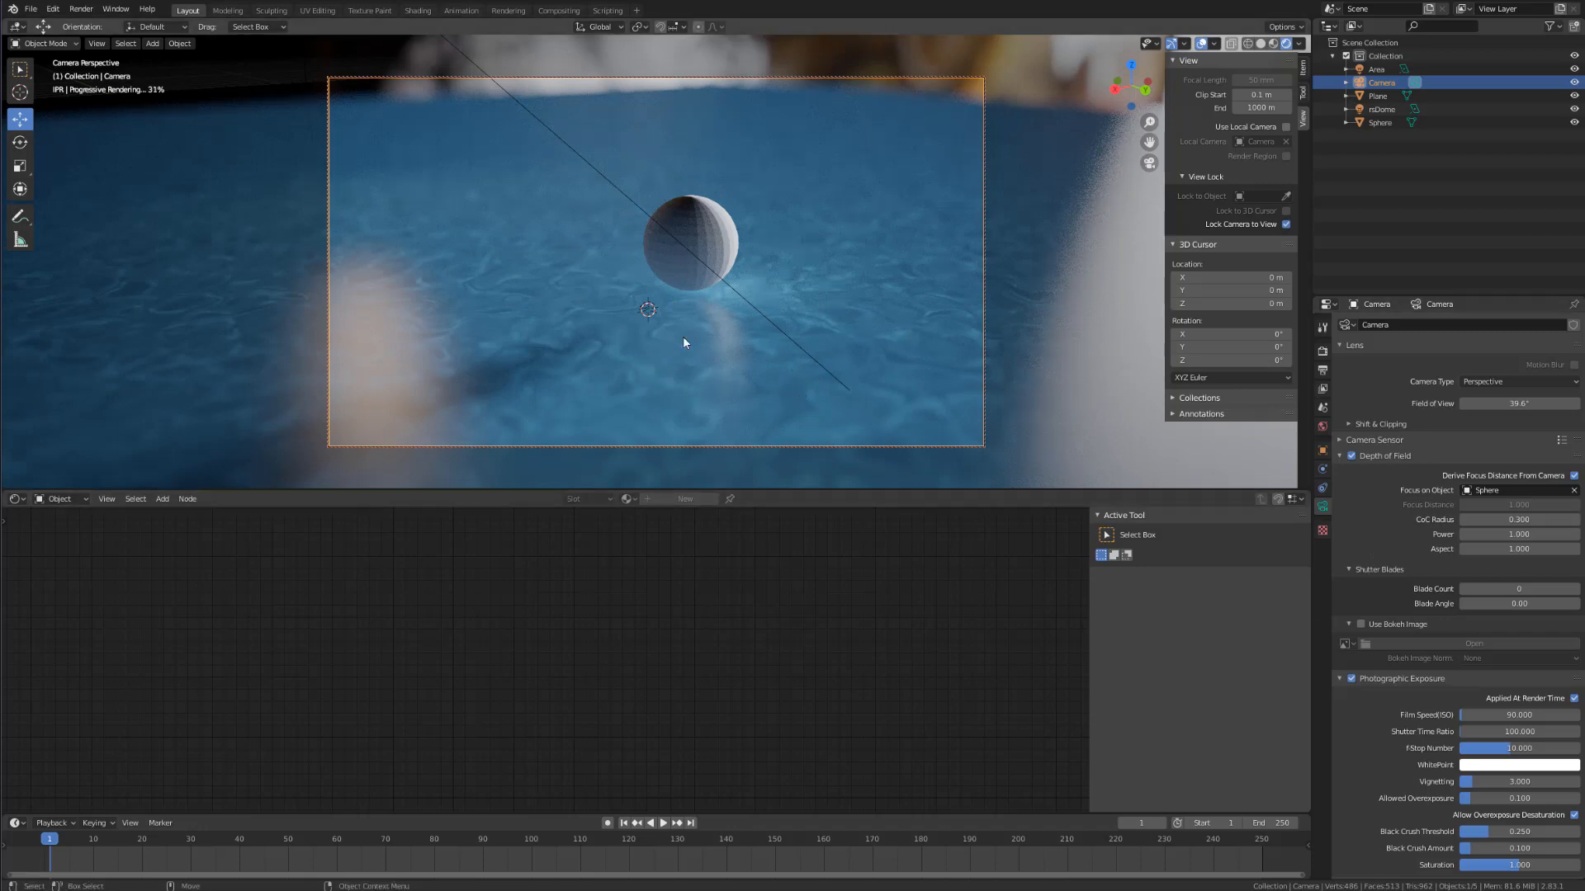
# Step: Select the sphere and enable Tessellation in its Redshift object settings
pyautogui.click(715, 216)
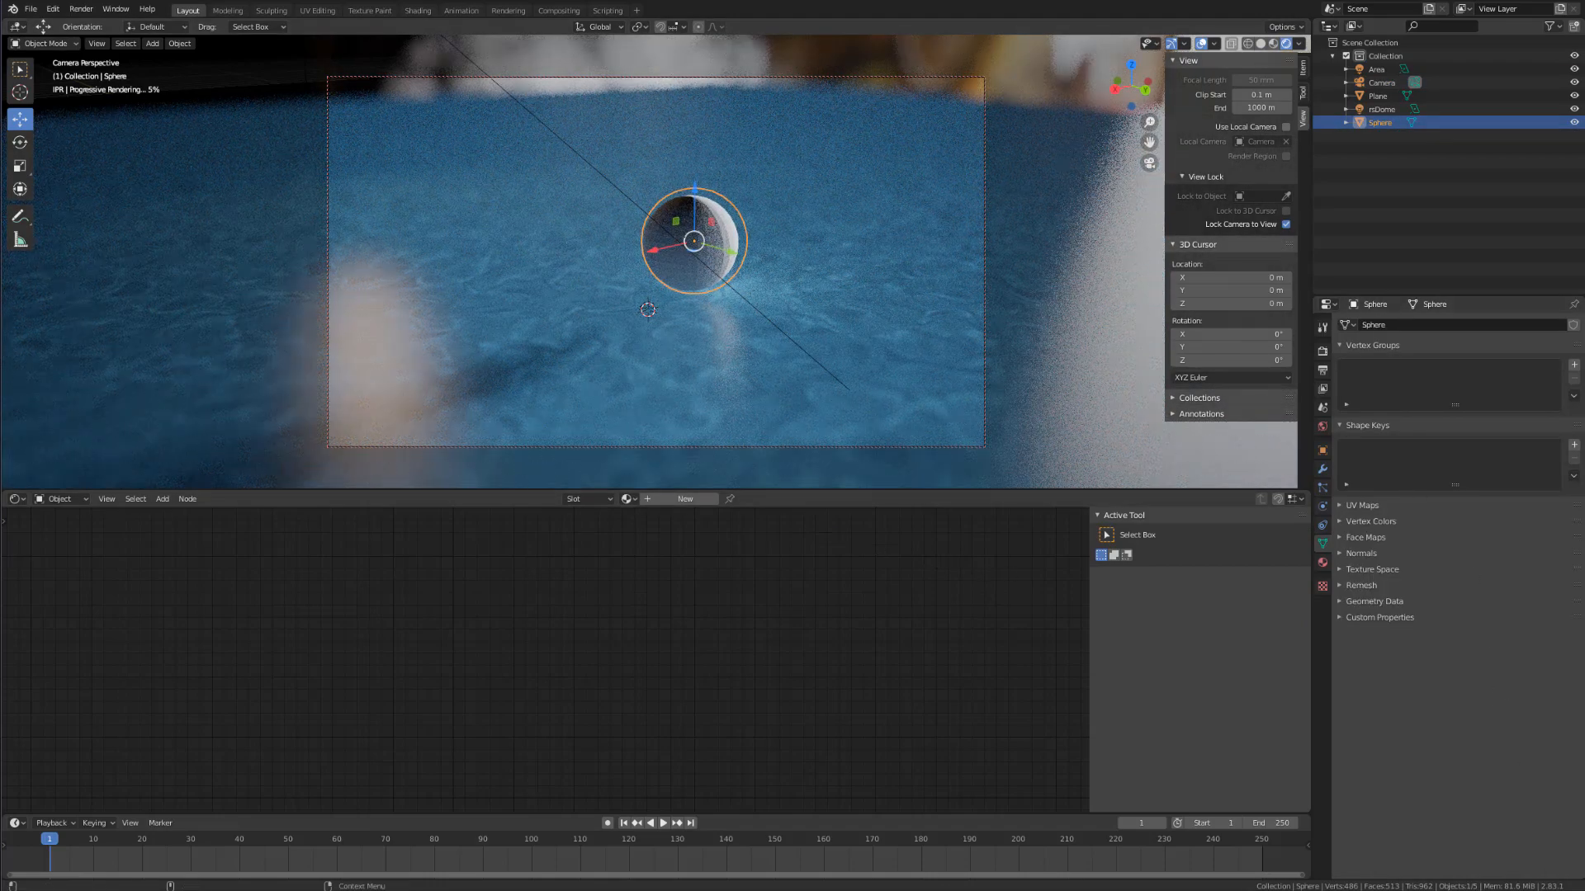
pyautogui.click(1323, 451)
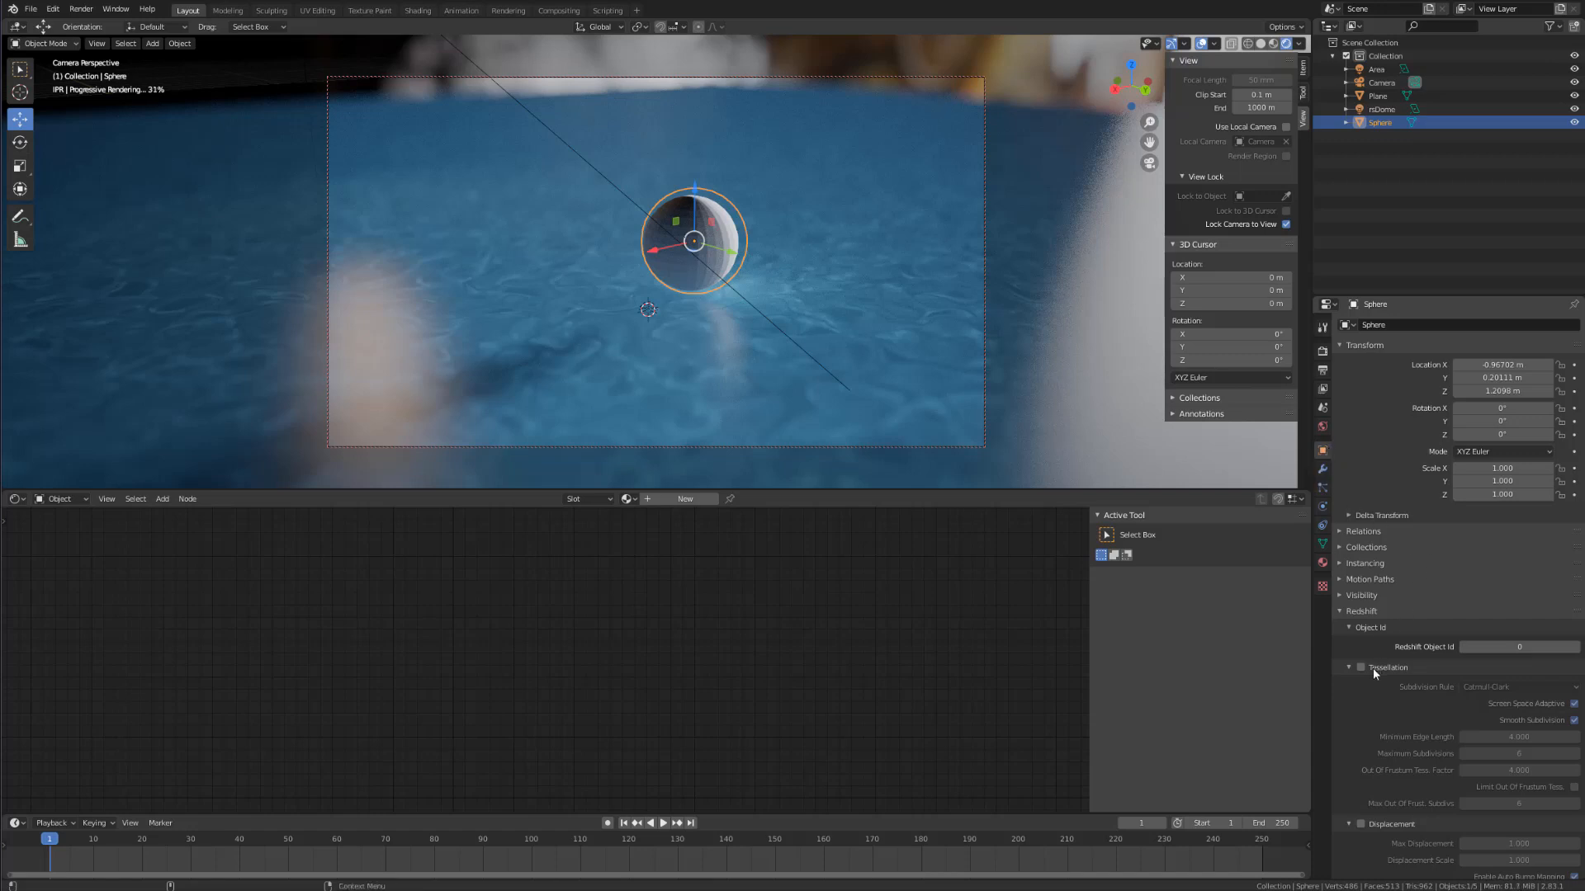
pyautogui.scroll(-5, 1374, 667)
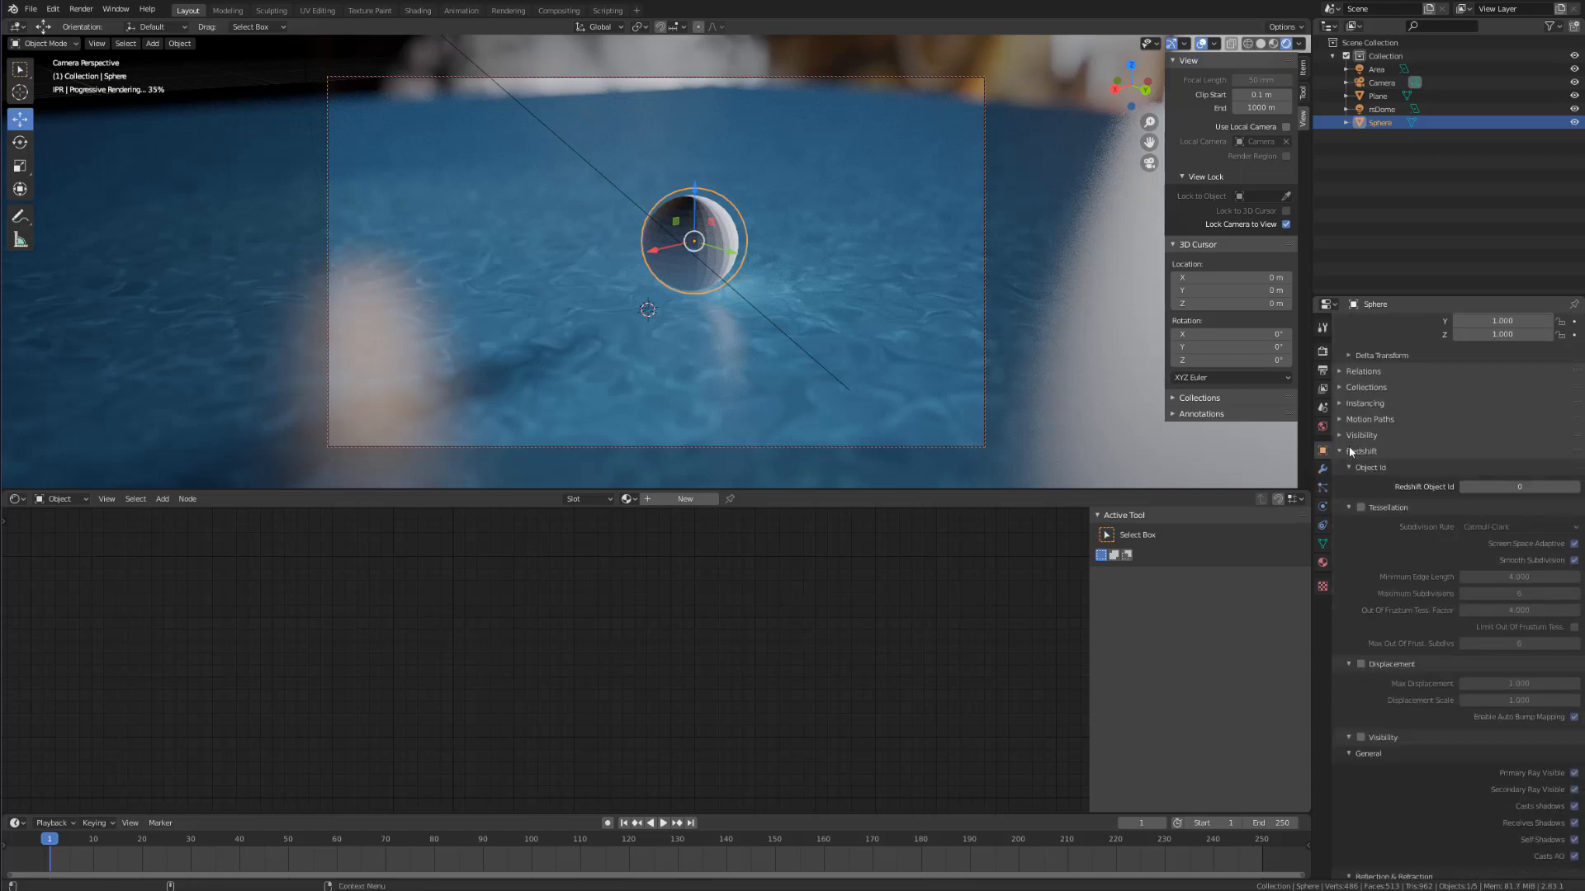
pyautogui.scroll(-3, 1360, 606)
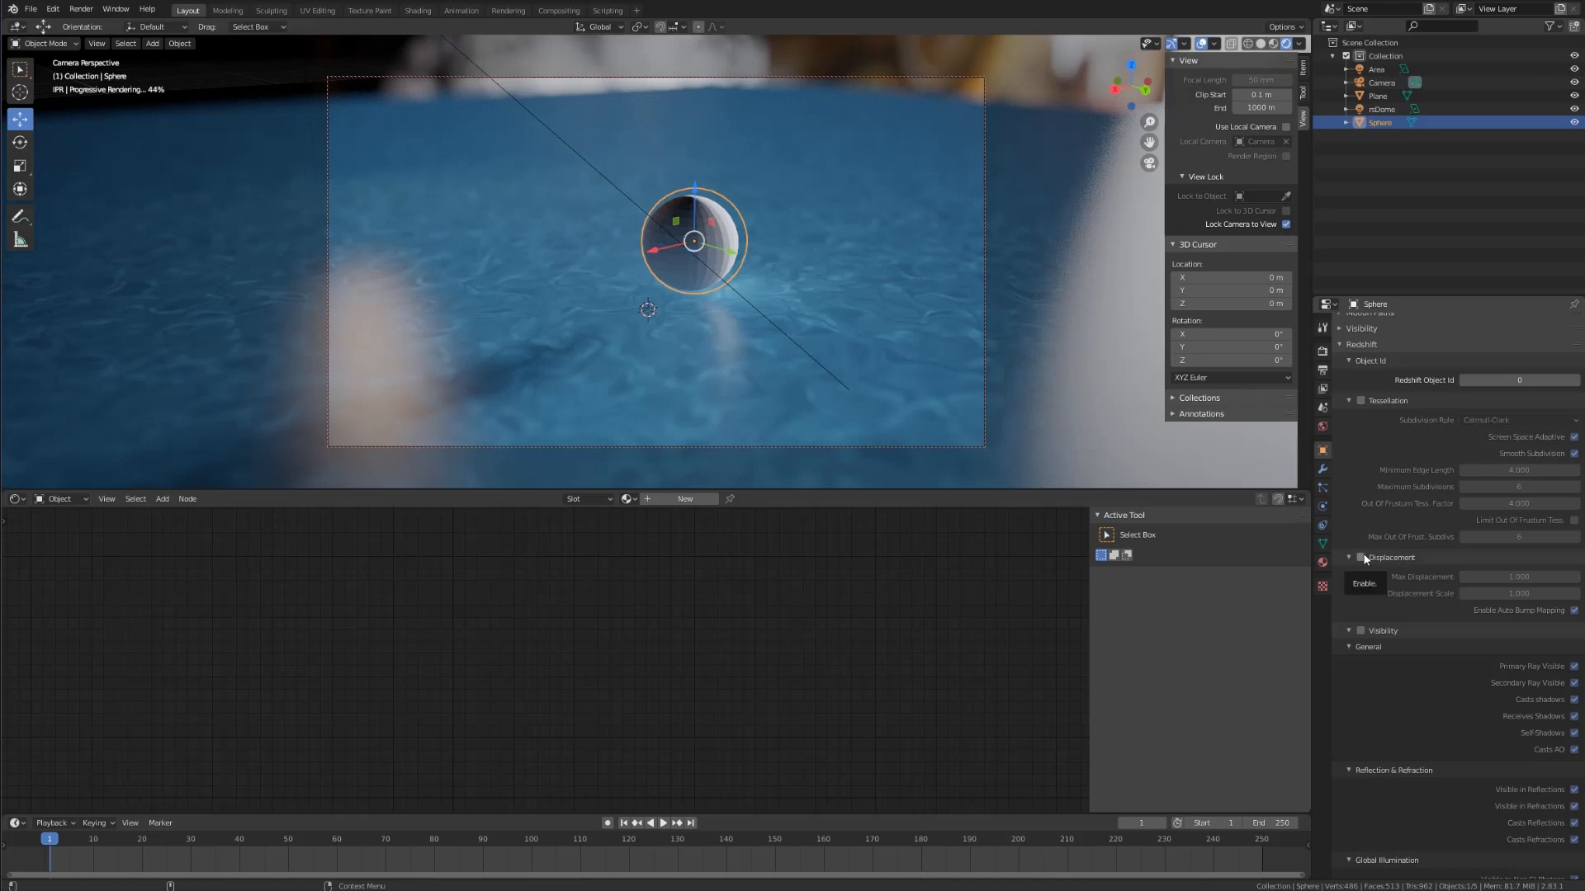
pyautogui.scroll(-3, 1357, 596)
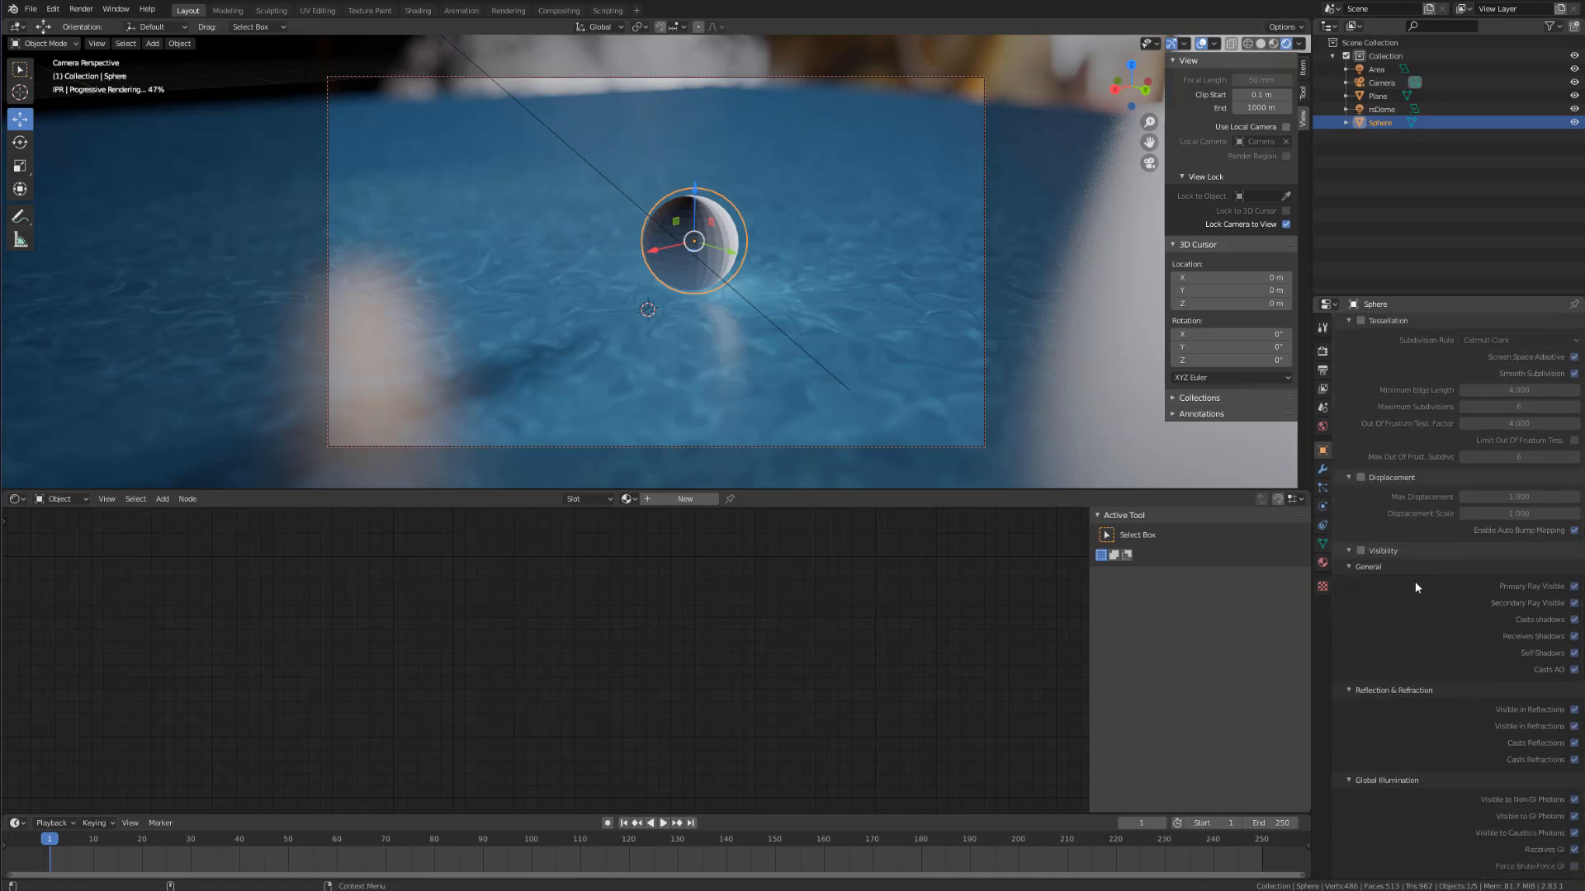
pyautogui.scroll(3, 1415, 583)
pyautogui.scroll(-12, 1386, 594)
pyautogui.scroll(12, 1386, 660)
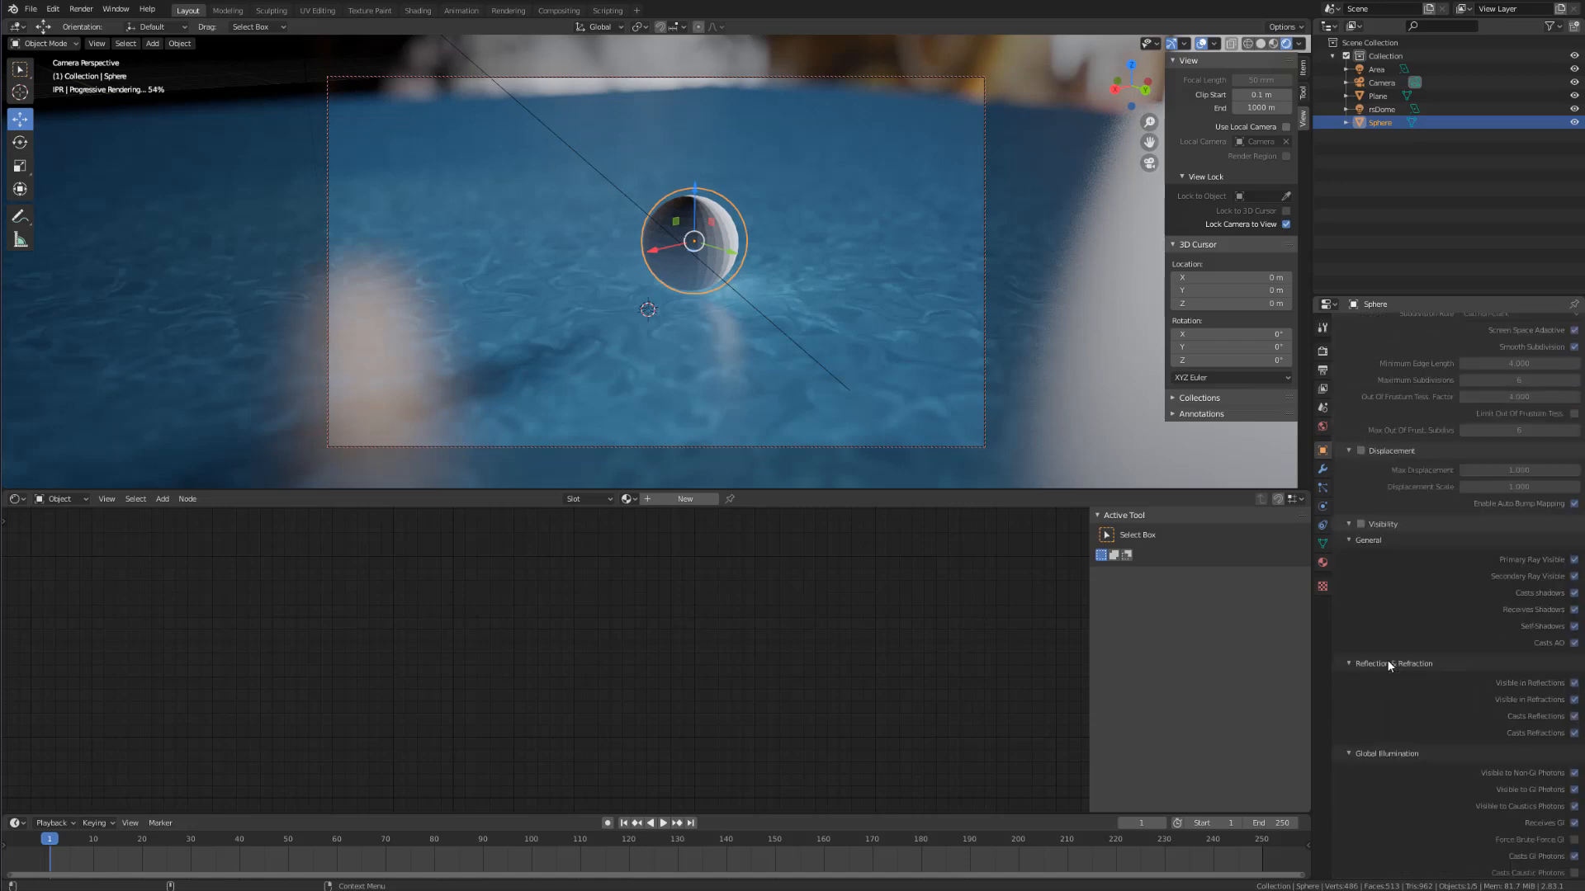
pyautogui.scroll(-3, 1386, 661)
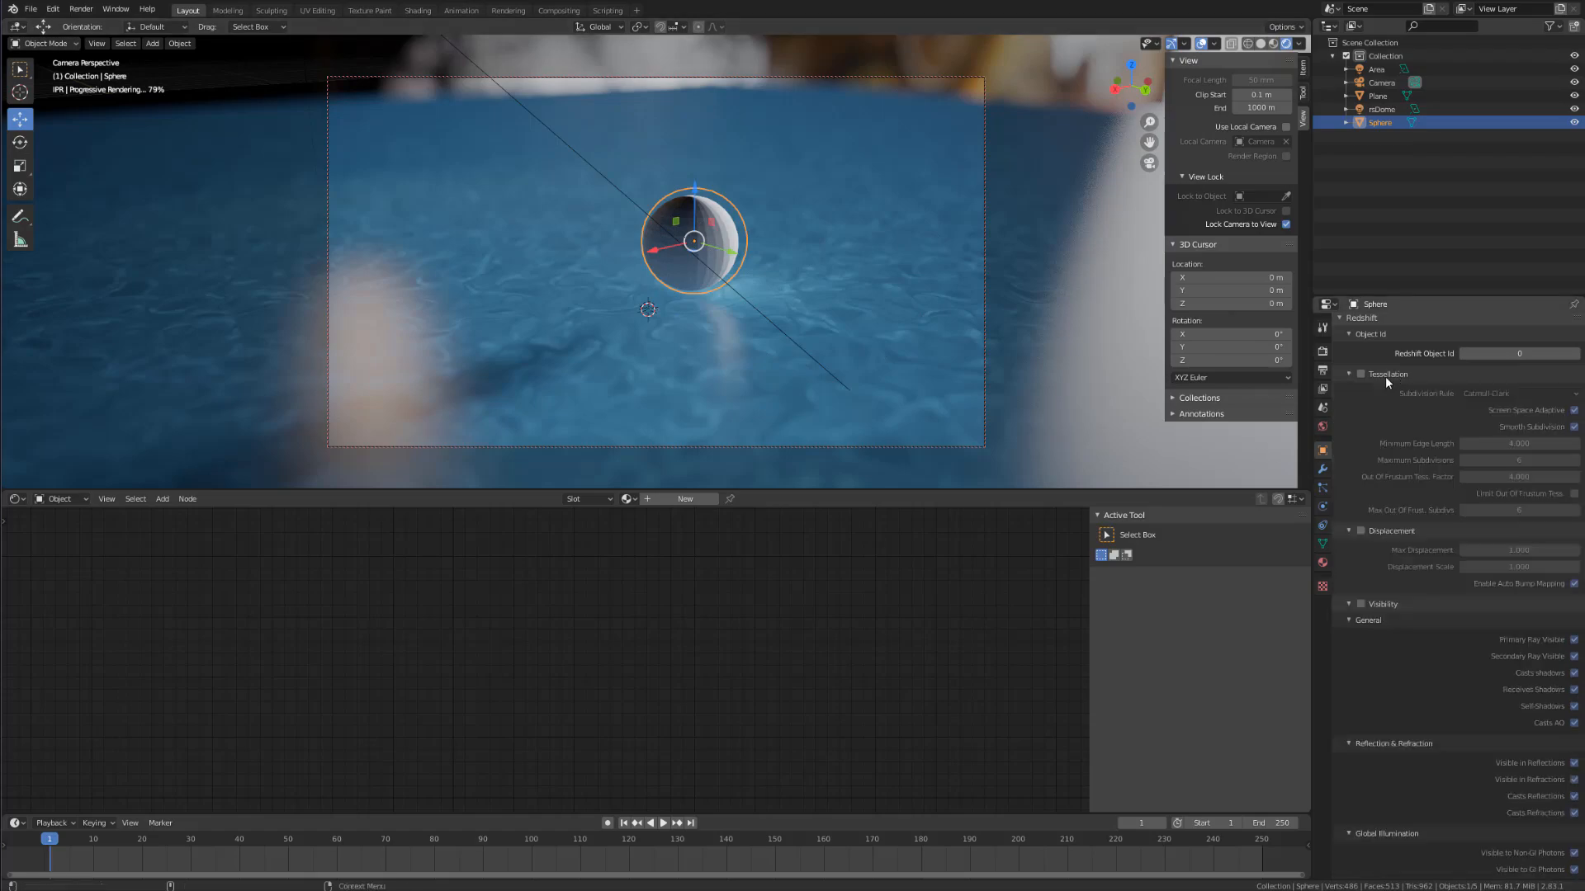
pyautogui.click(1361, 374)
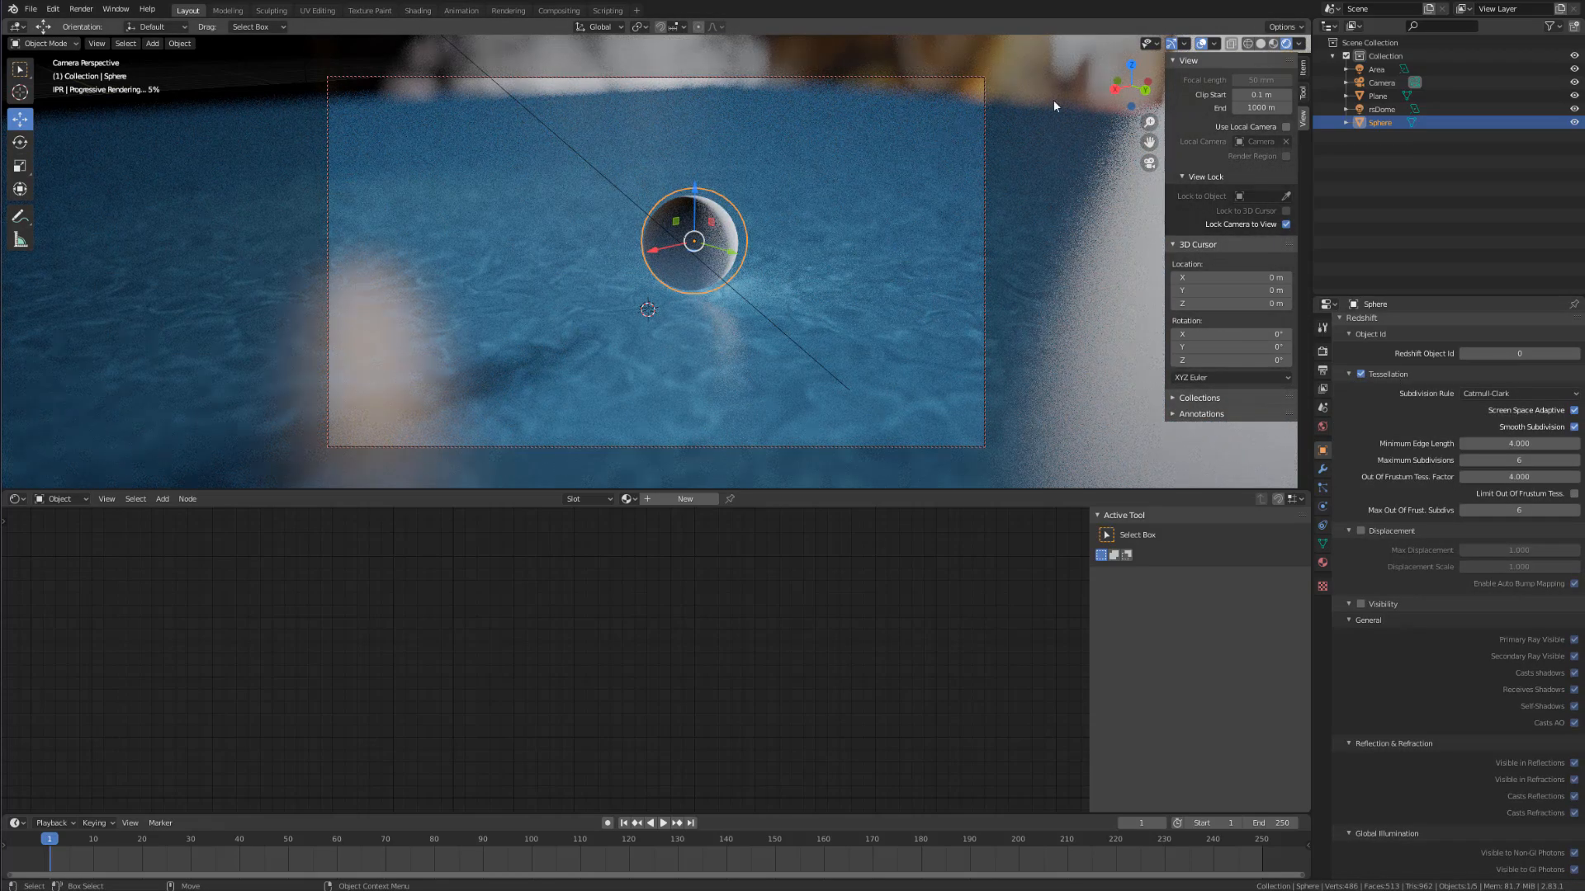
# Step: Deselect the sphere and examine its silhouette up close in the render
pyautogui.click(1063, 70)
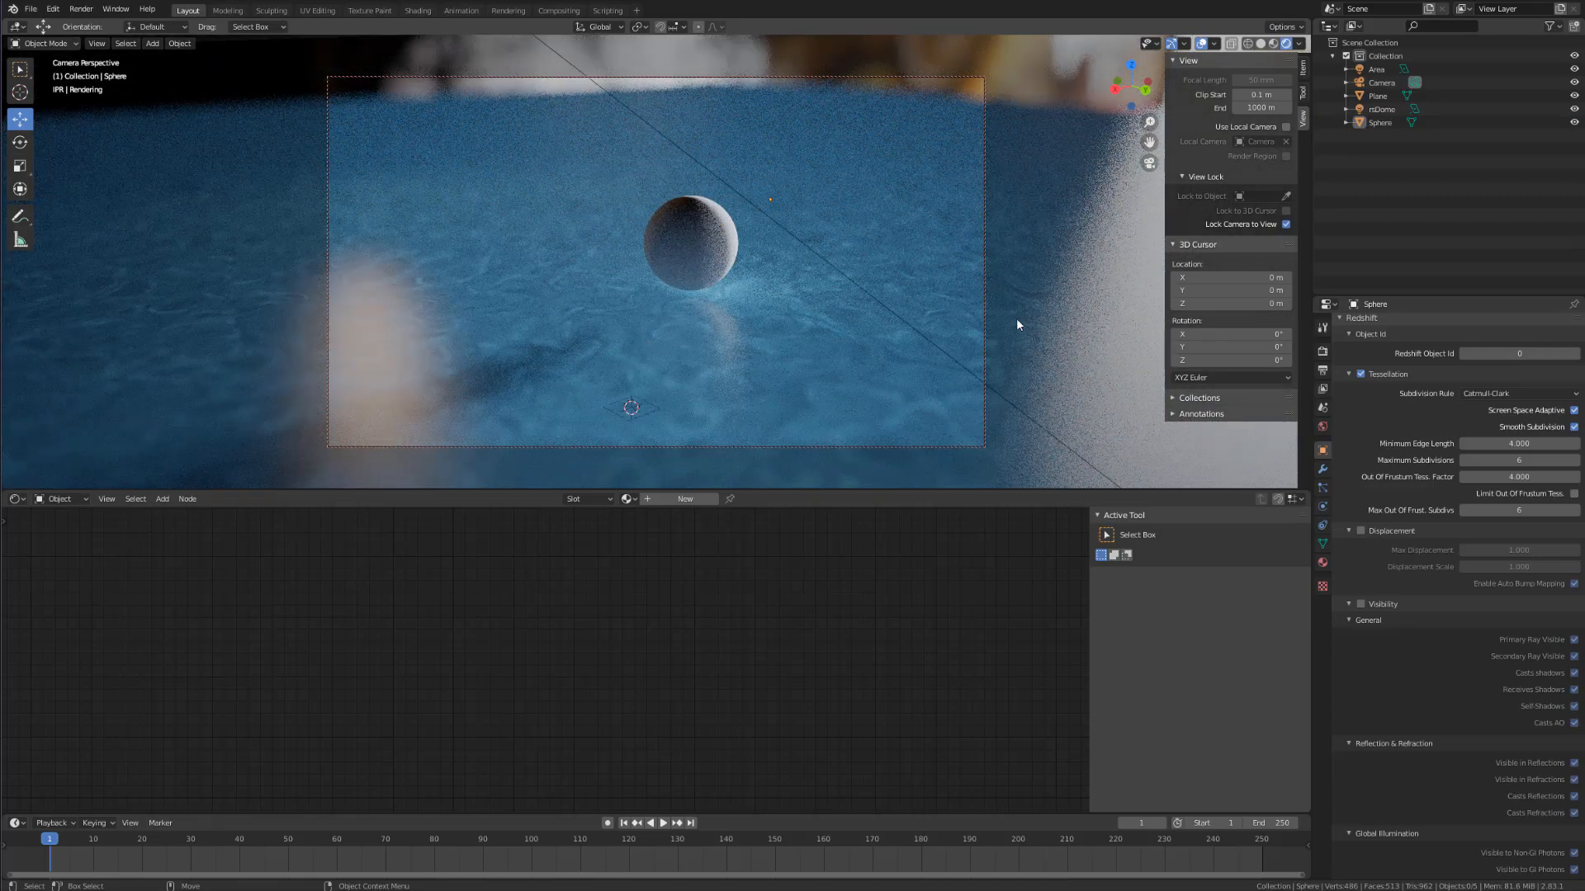
pyautogui.scroll(5, 1017, 322)
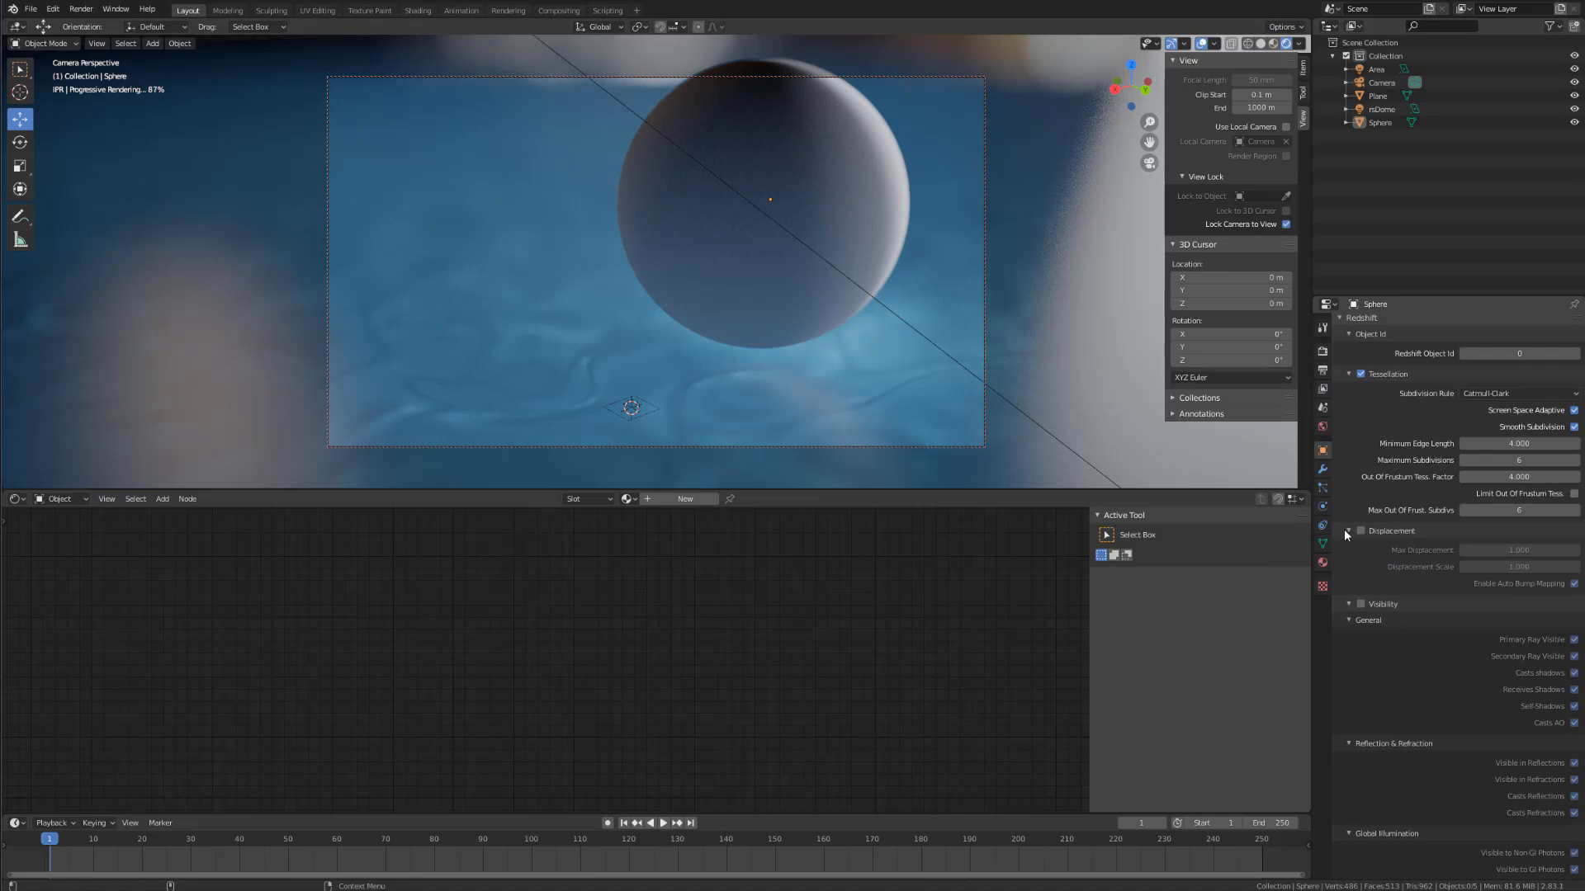
pyautogui.scroll(-6, 746, 227)
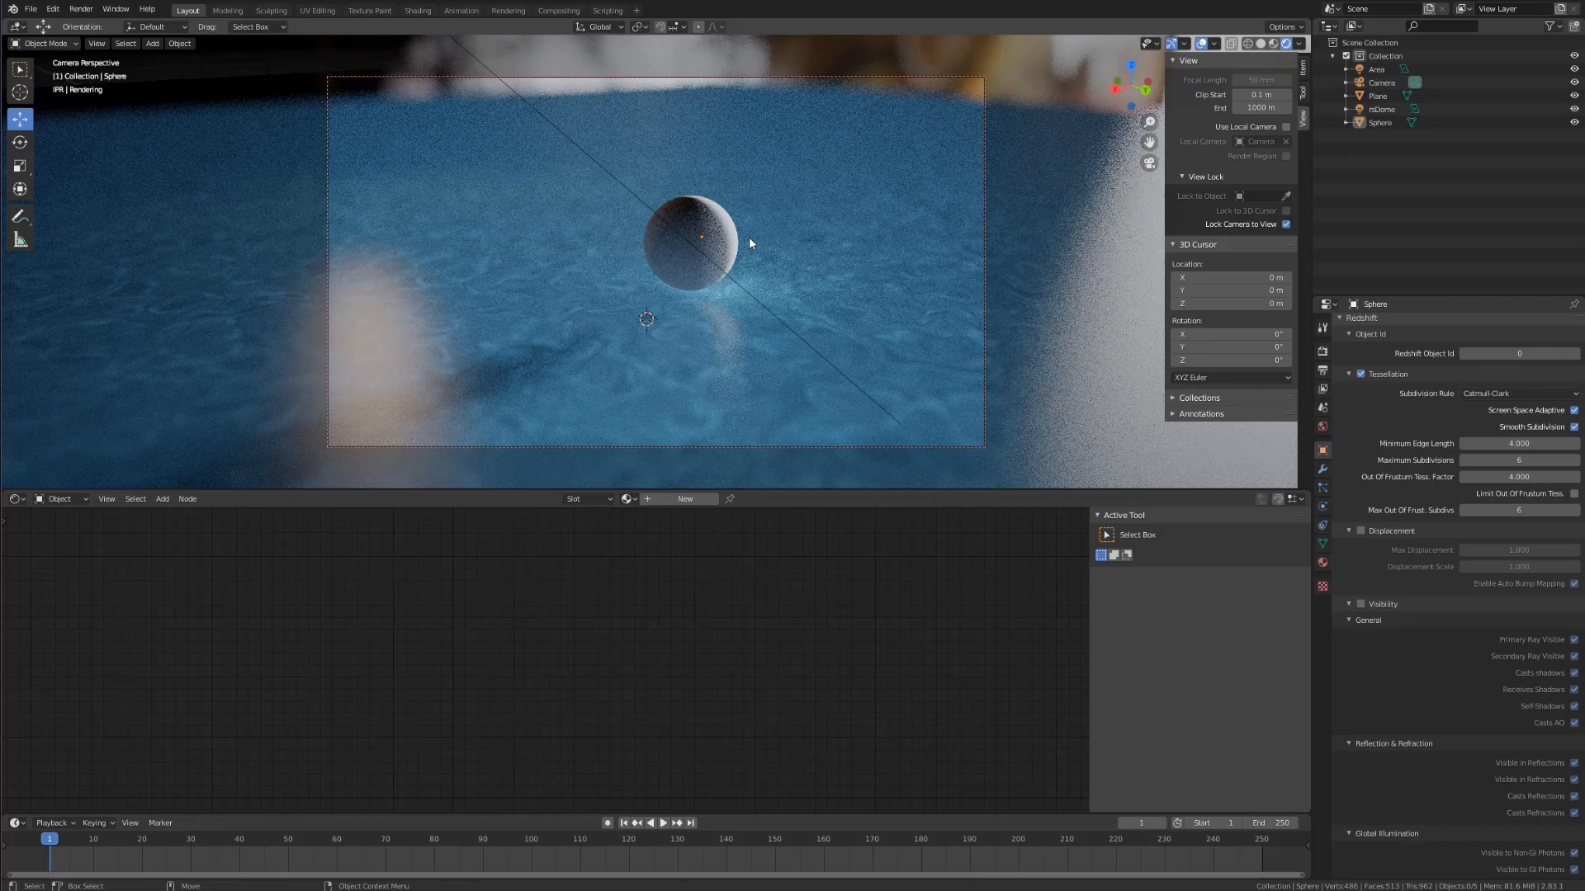
pyautogui.keyDown('shift'); pyautogui.moveTo(710, 243); pyautogui.dragTo(665, 242, button='middle'); pyautogui.keyUp('shift')
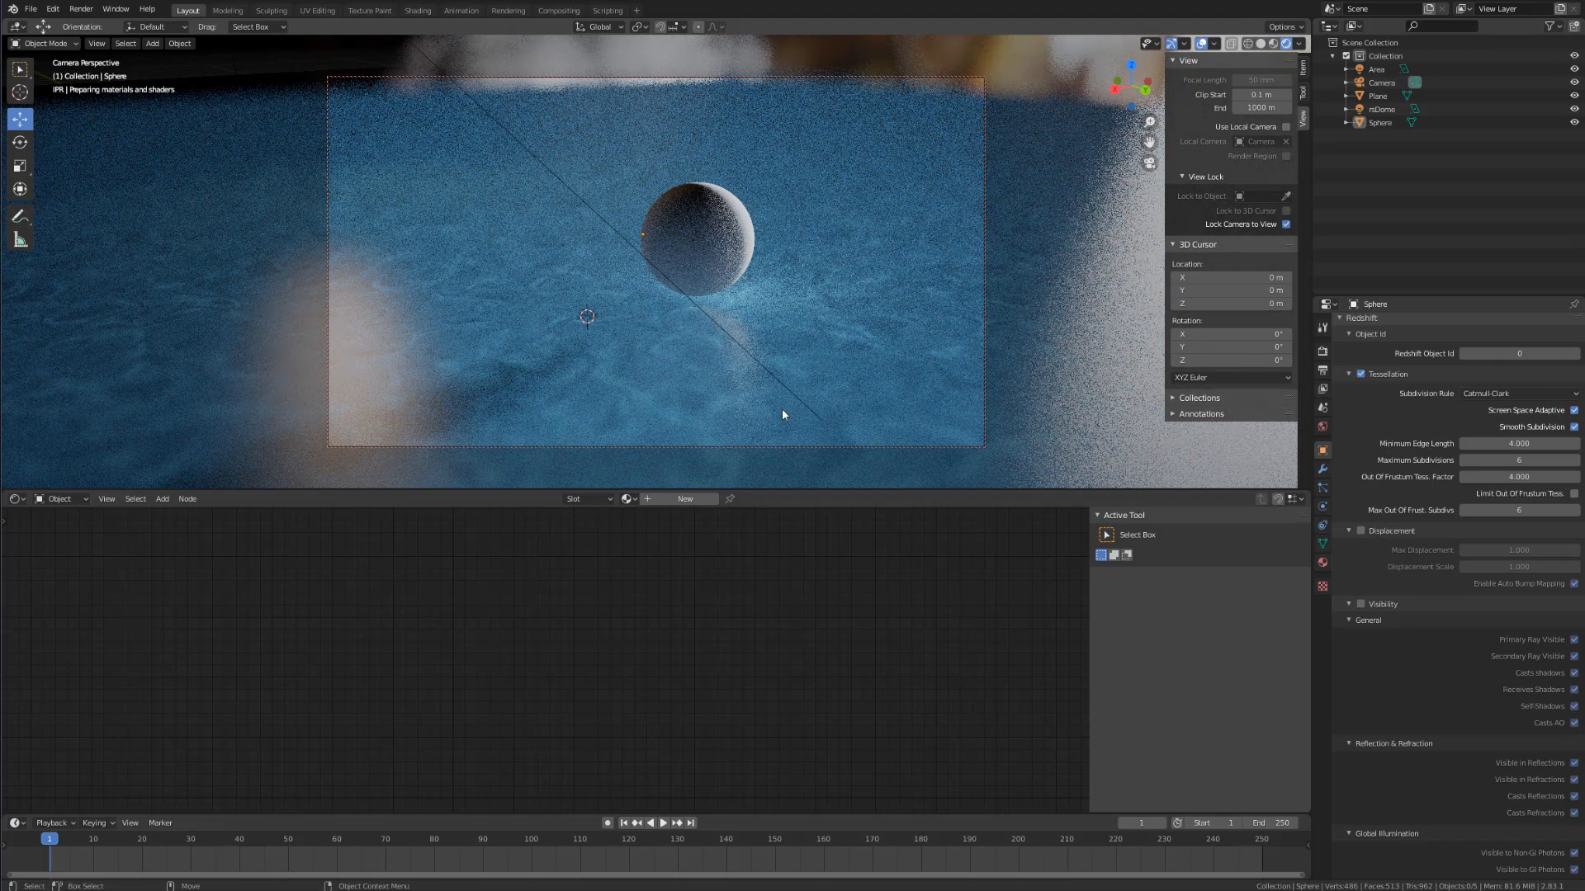
# Step: Give the sphere a new material and add a Redshift node tree to it
pyautogui.click(674, 277)
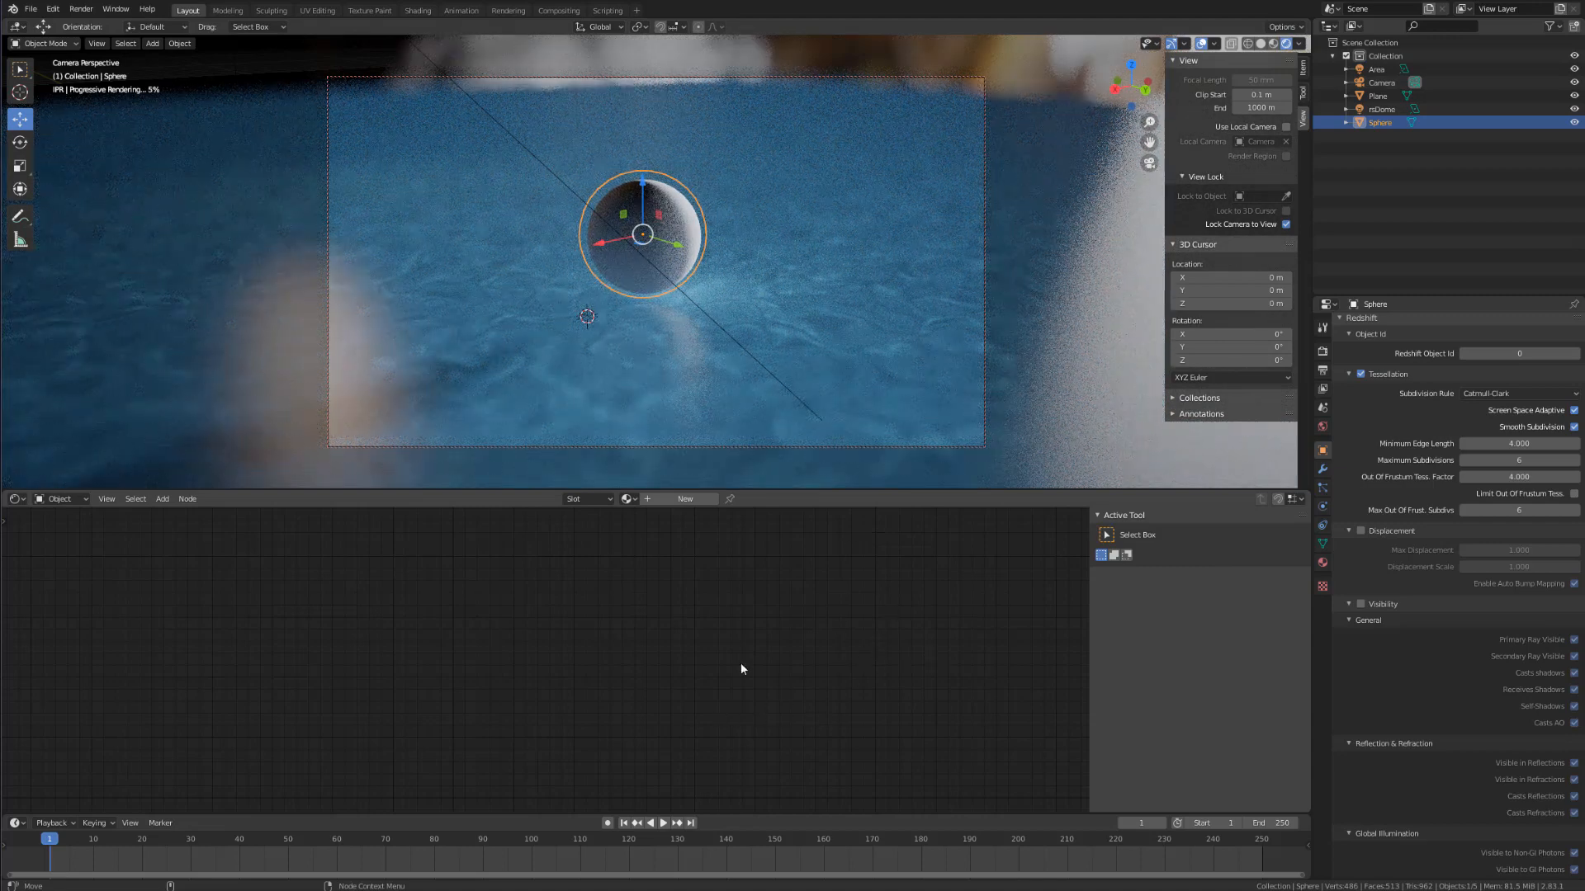
pyautogui.click(1324, 563)
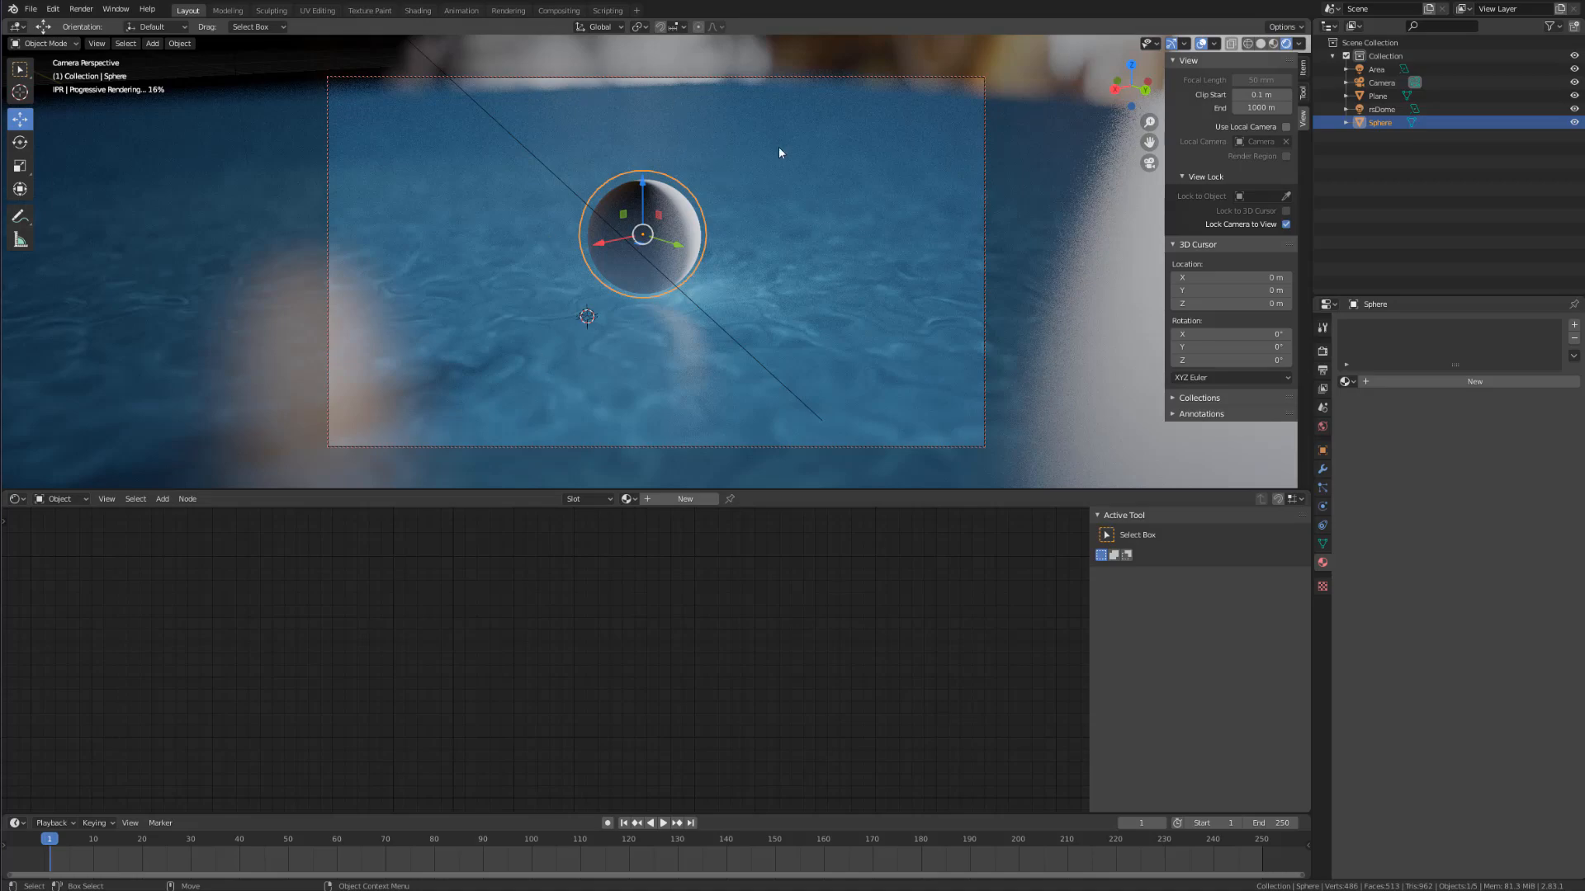
pyautogui.click(1456, 383)
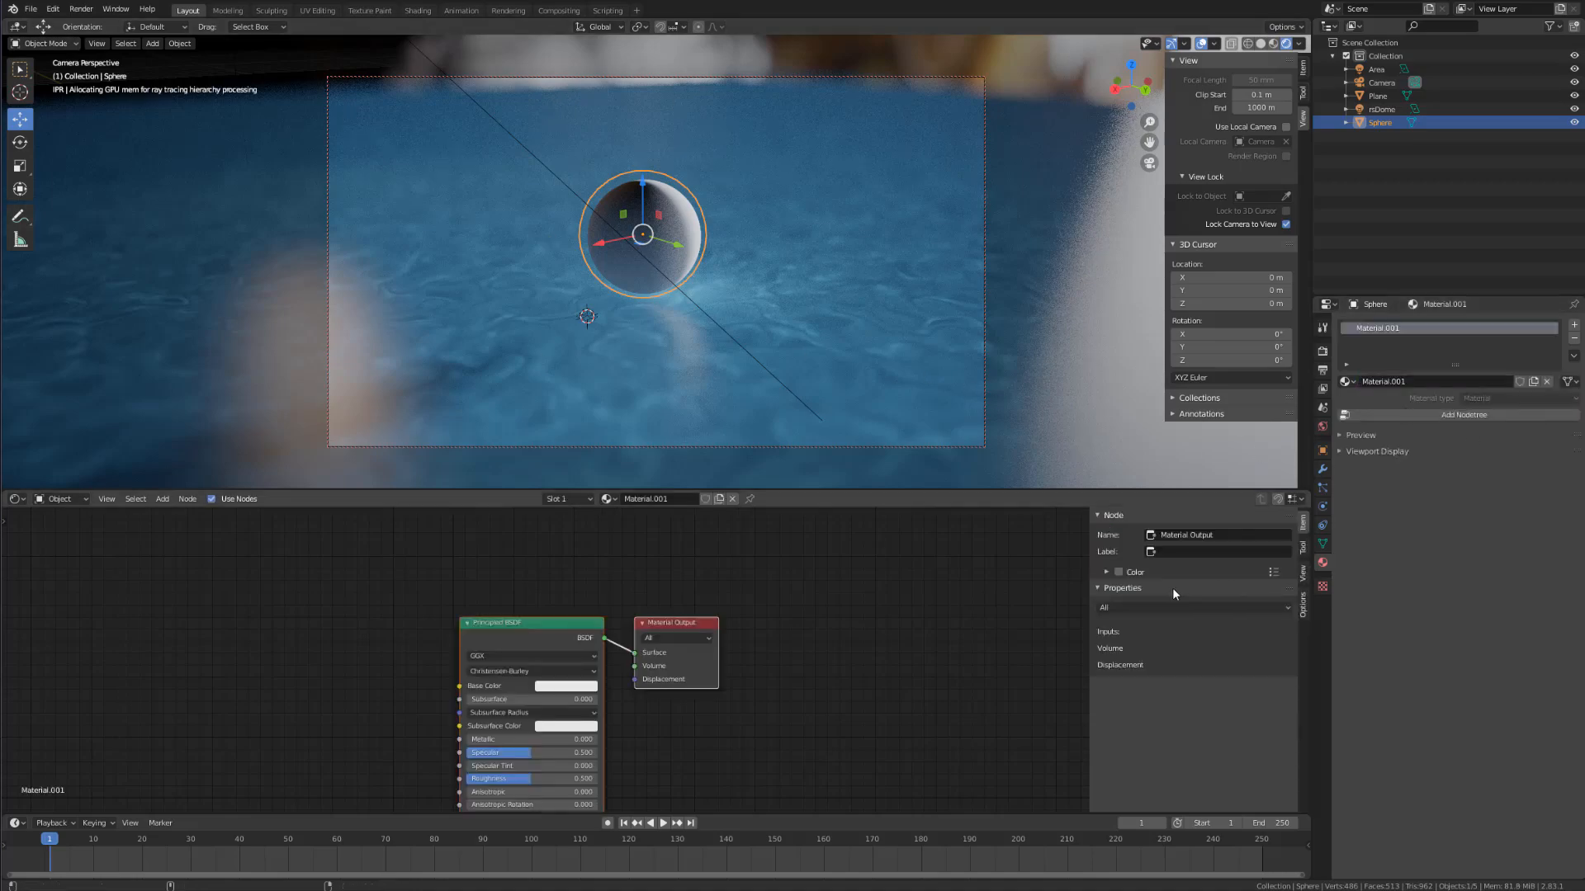
pyautogui.click(1436, 415)
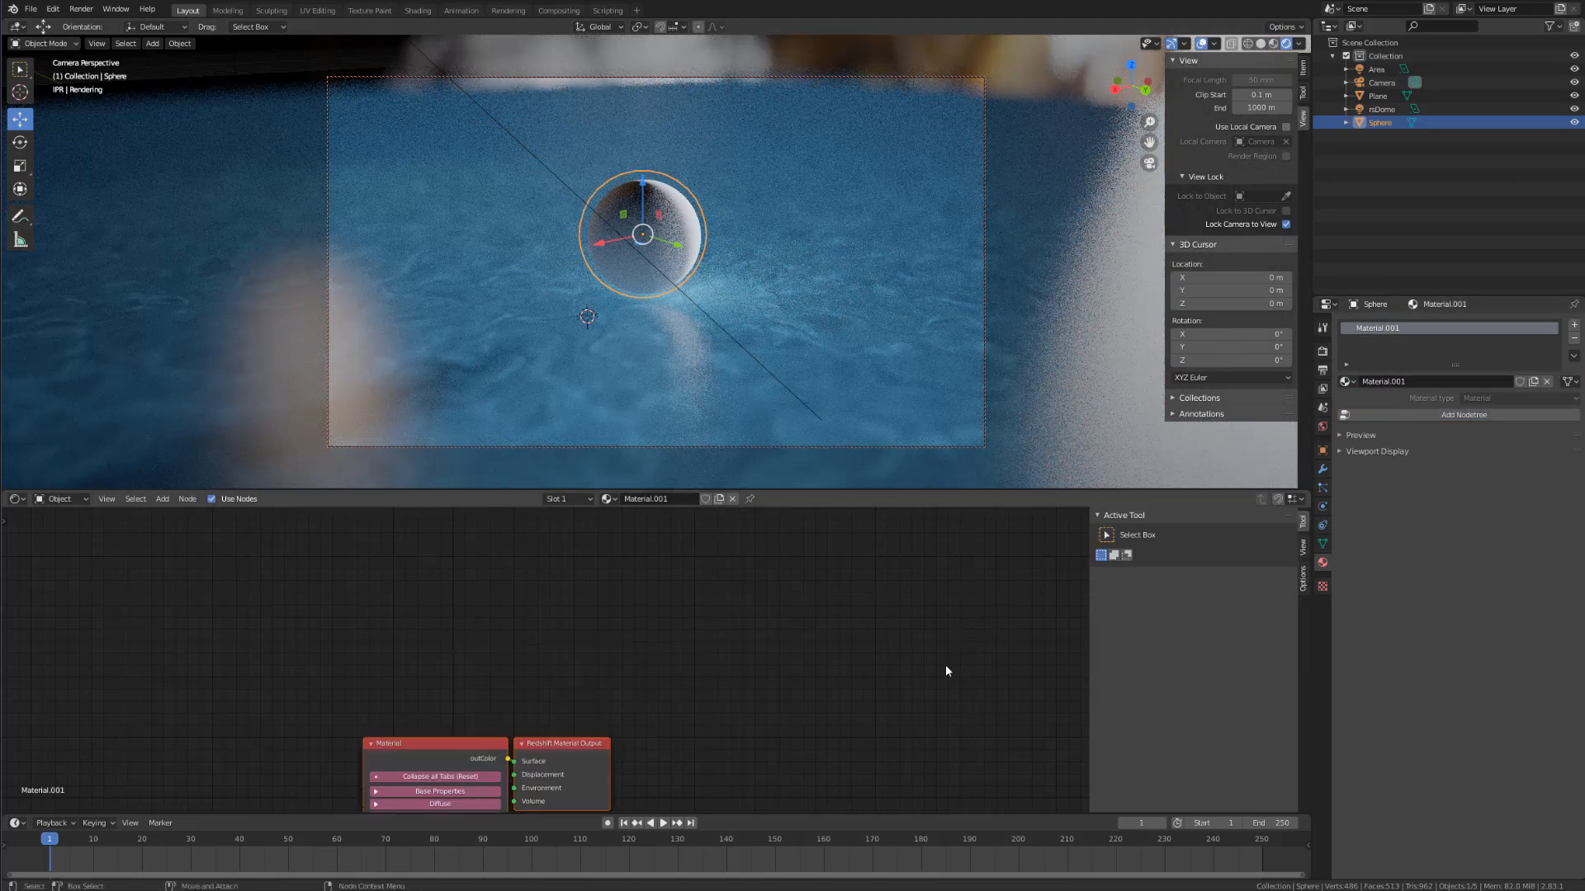
pyautogui.press('Home')
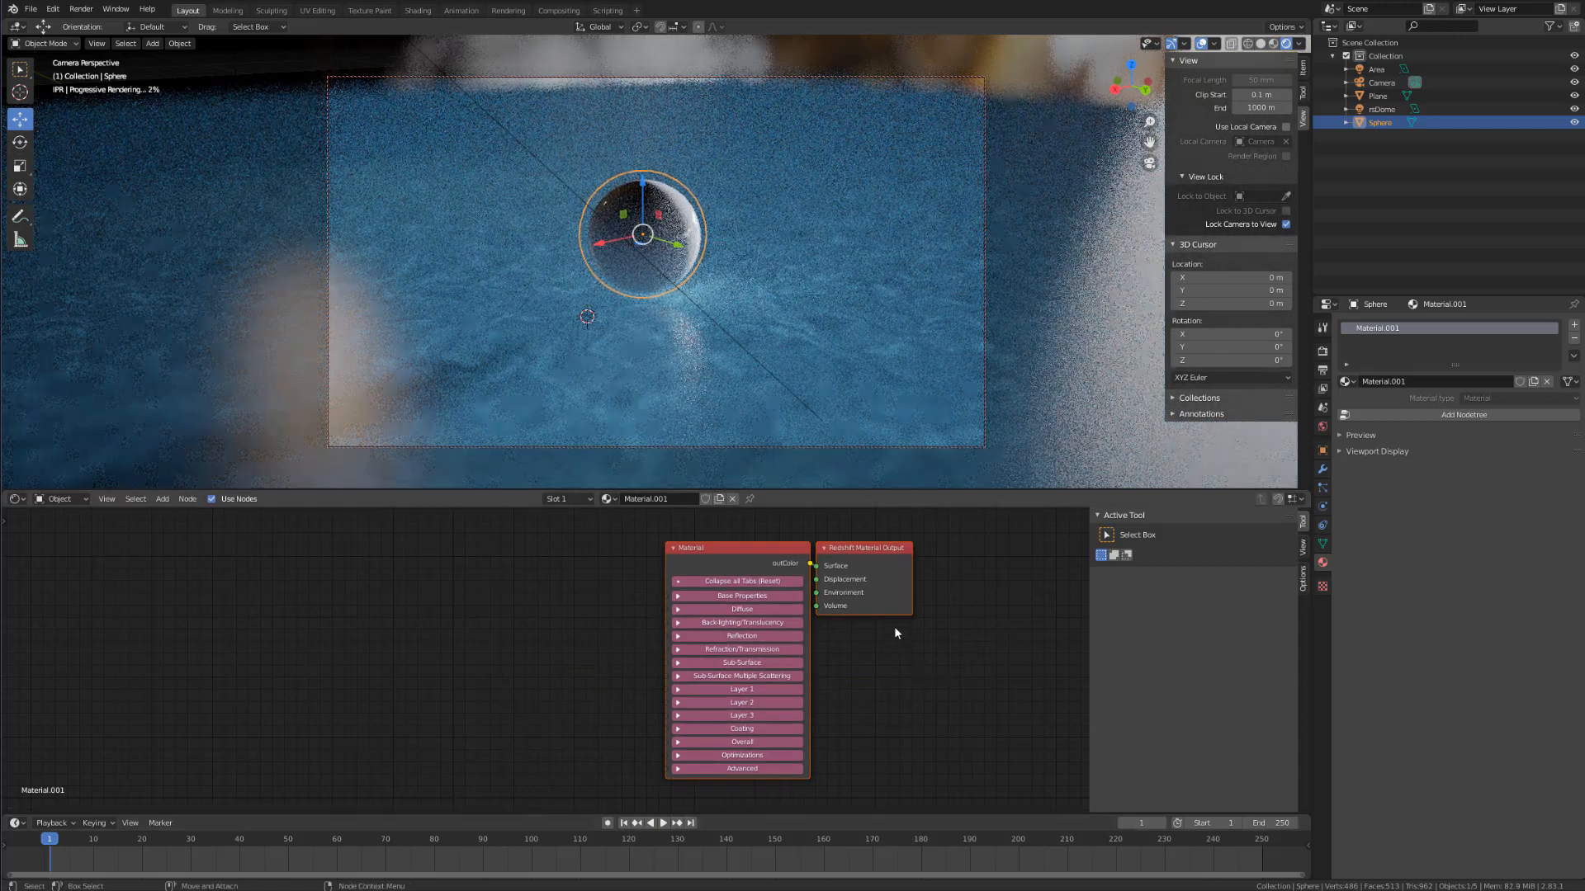
# Step: Space out the node layout by moving the Redshift Material Output node away from the Material node
pyautogui.press('g')
pyautogui.click(821, 644)
pyautogui.moveTo(614, 536); pyautogui.dragTo(575, 538)
pyautogui.click(822, 614)
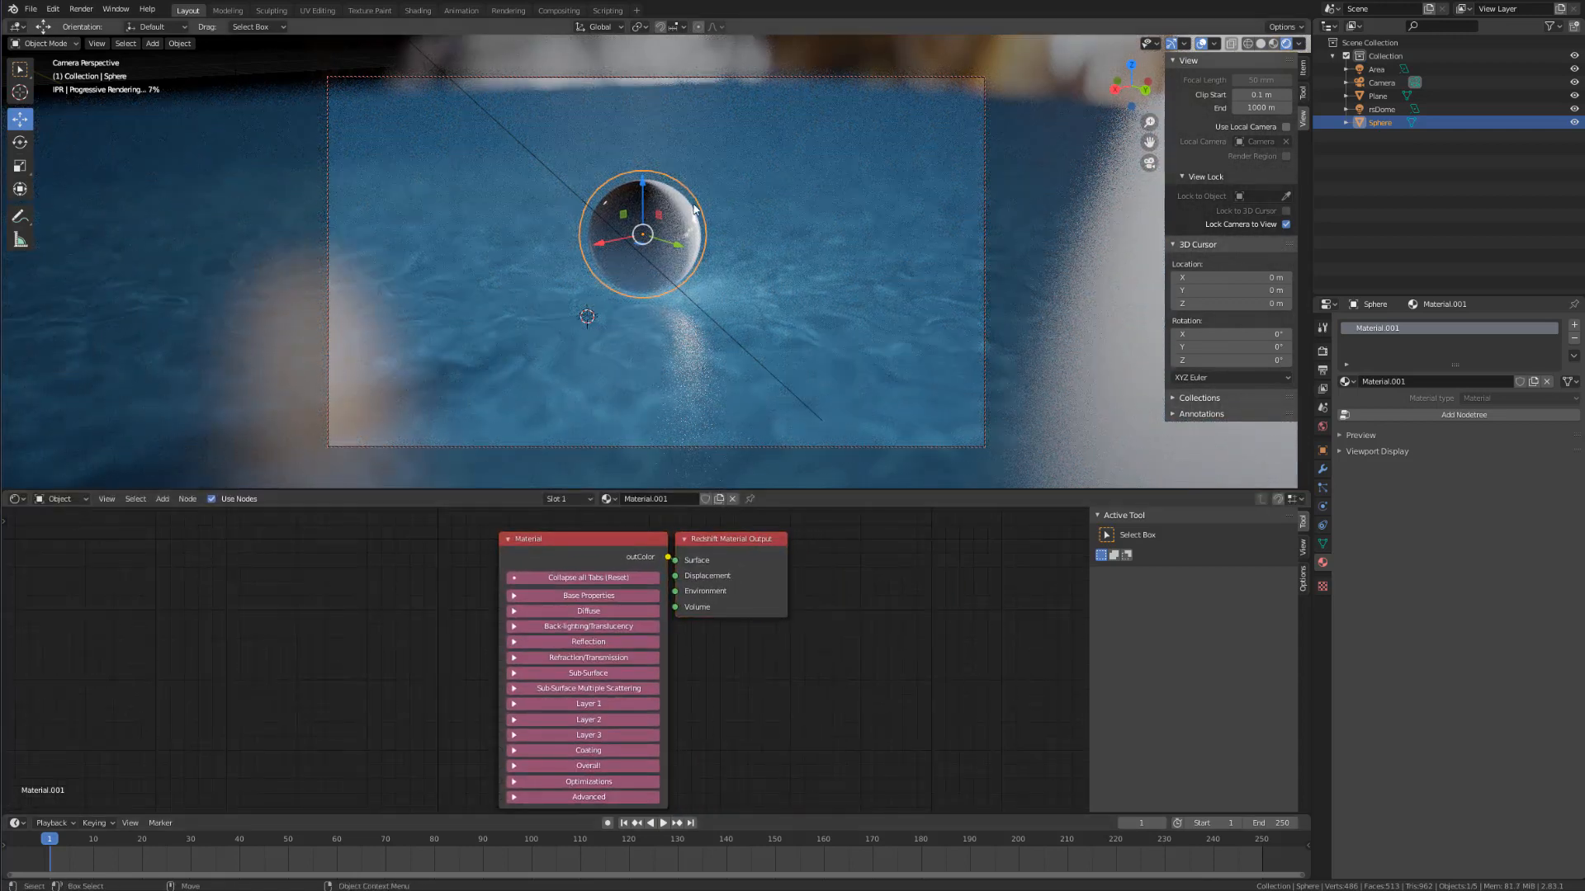
pyautogui.click(734, 539)
pyautogui.press('g')
pyautogui.click(786, 555)
# Step: Set the diffuse color of the sphere's Redshift Material node to a saturated orange
pyautogui.click(571, 544)
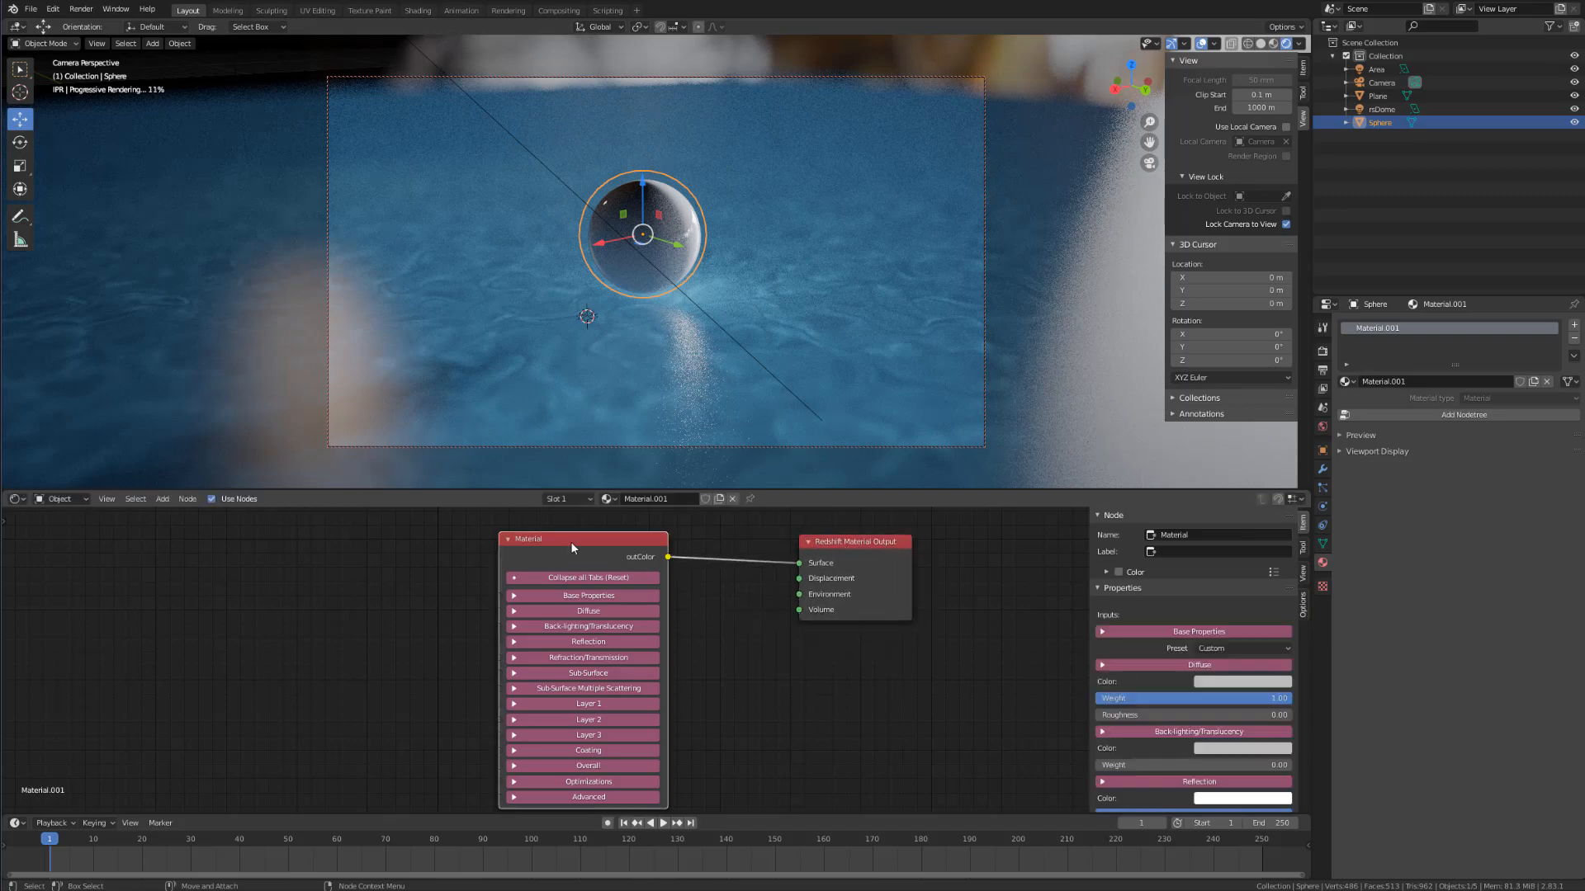
pyautogui.scroll(-2, 1181, 680)
pyautogui.click(1220, 601)
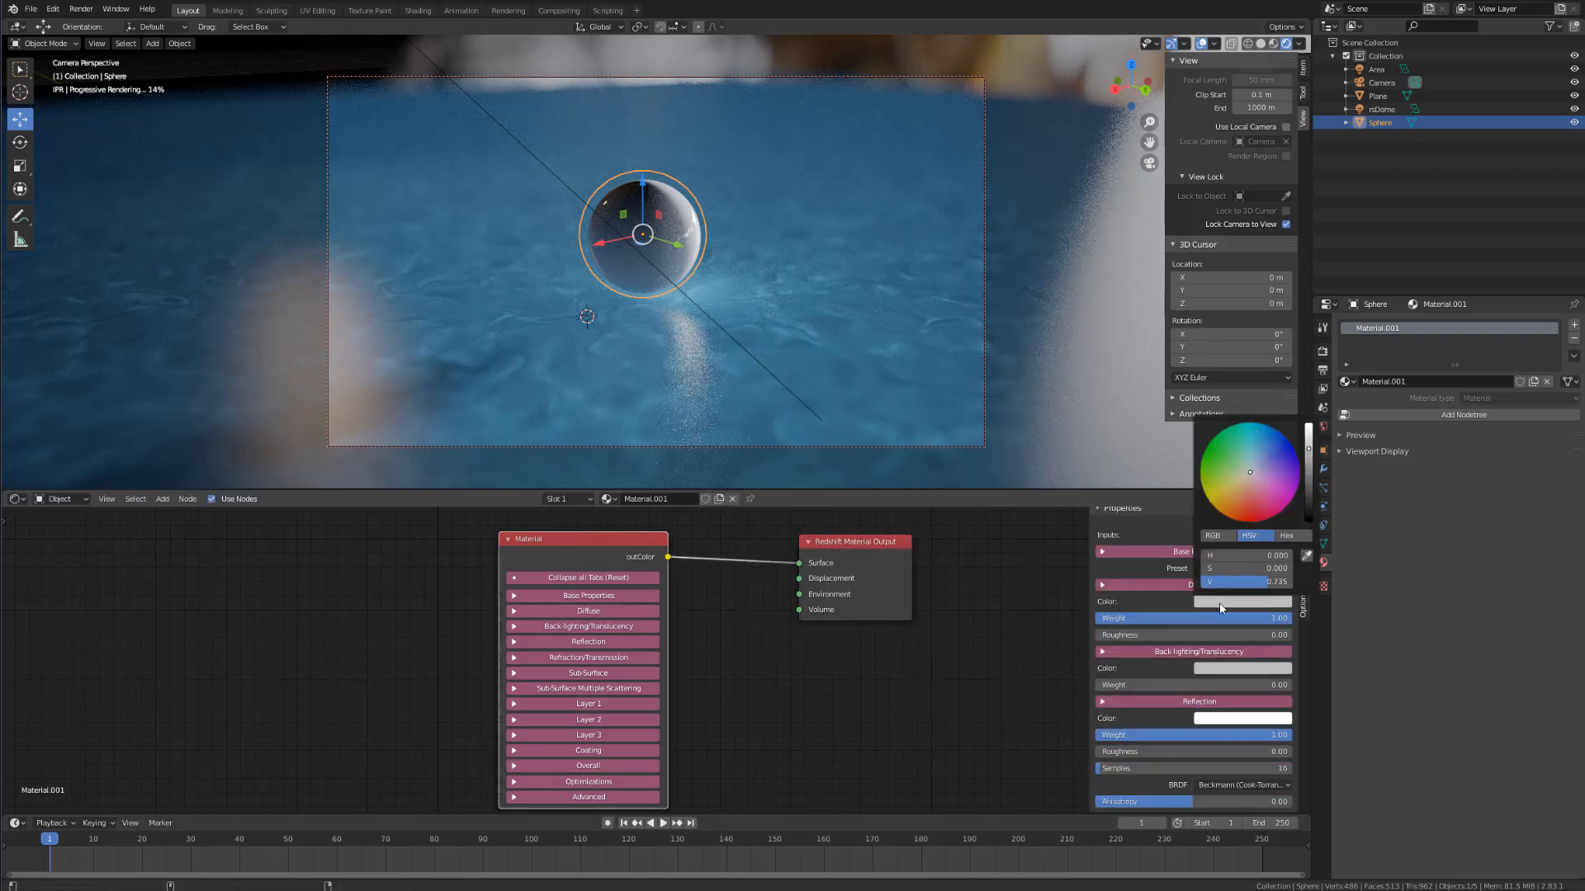
pyautogui.moveTo(1238, 467); pyautogui.dragTo(1236, 513)
# Step: Set the material's reflection BRDF to GGX and its reflection roughness to about 0.16
pyautogui.scroll(-3, 1163, 731)
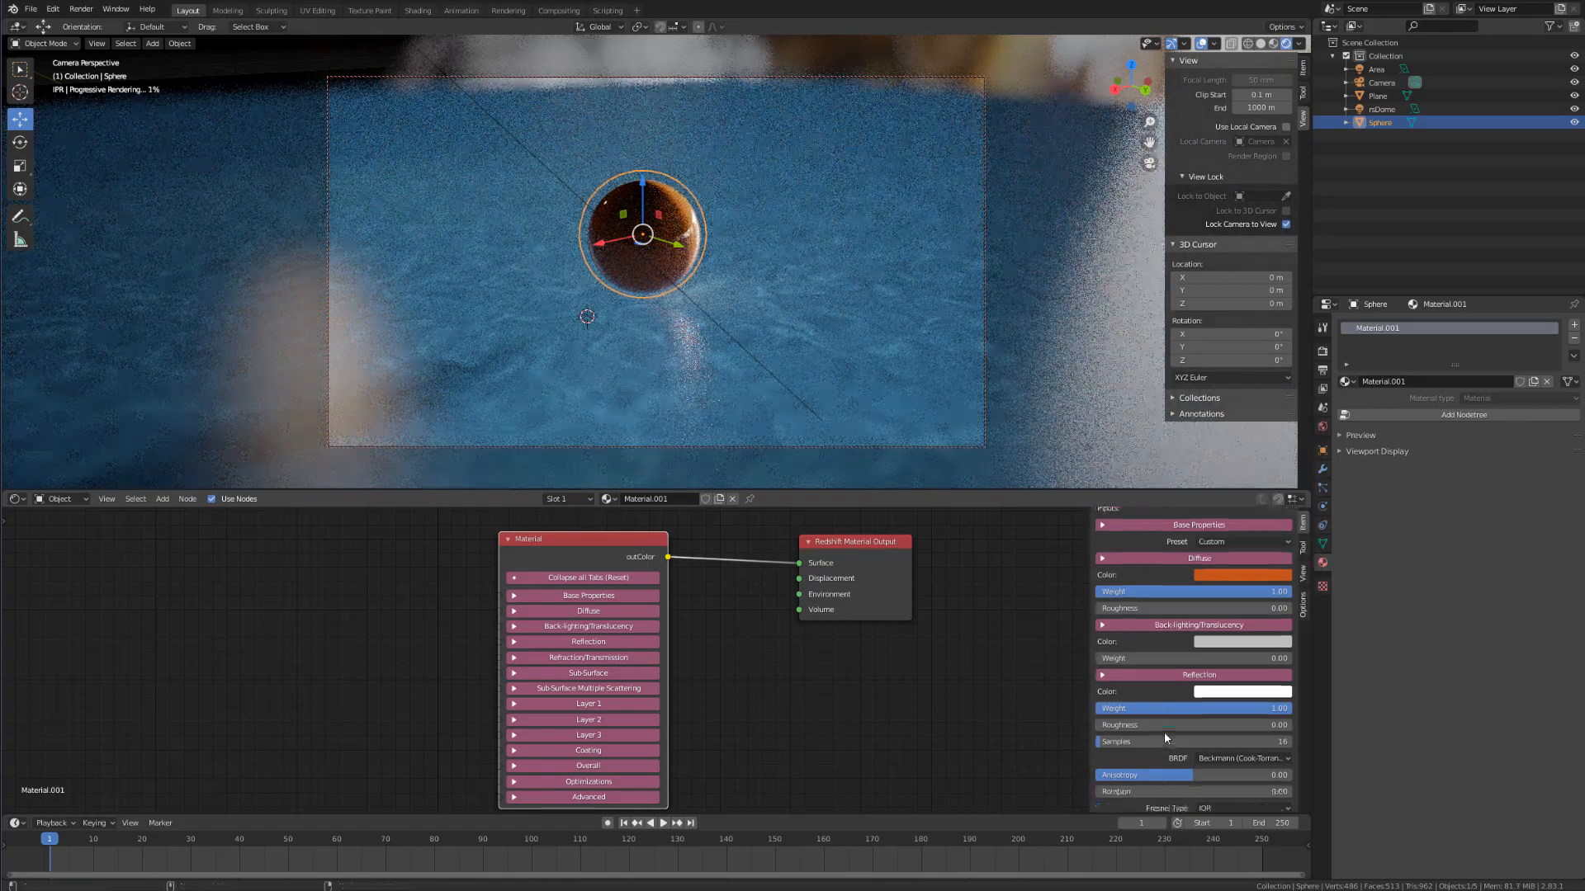
pyautogui.click(1222, 705)
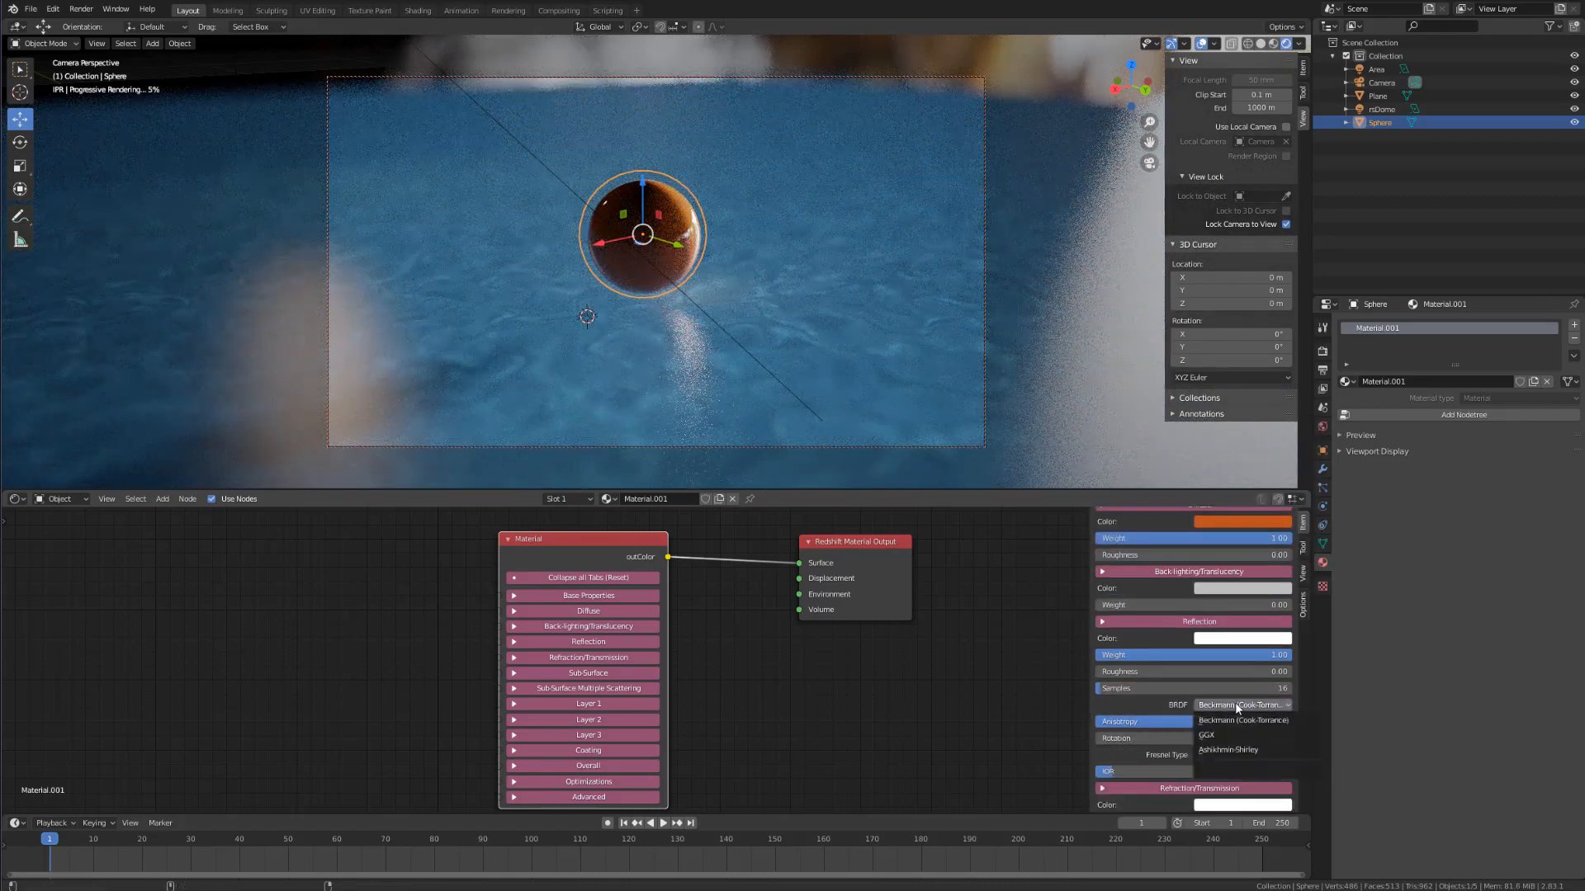
pyautogui.click(1213, 737)
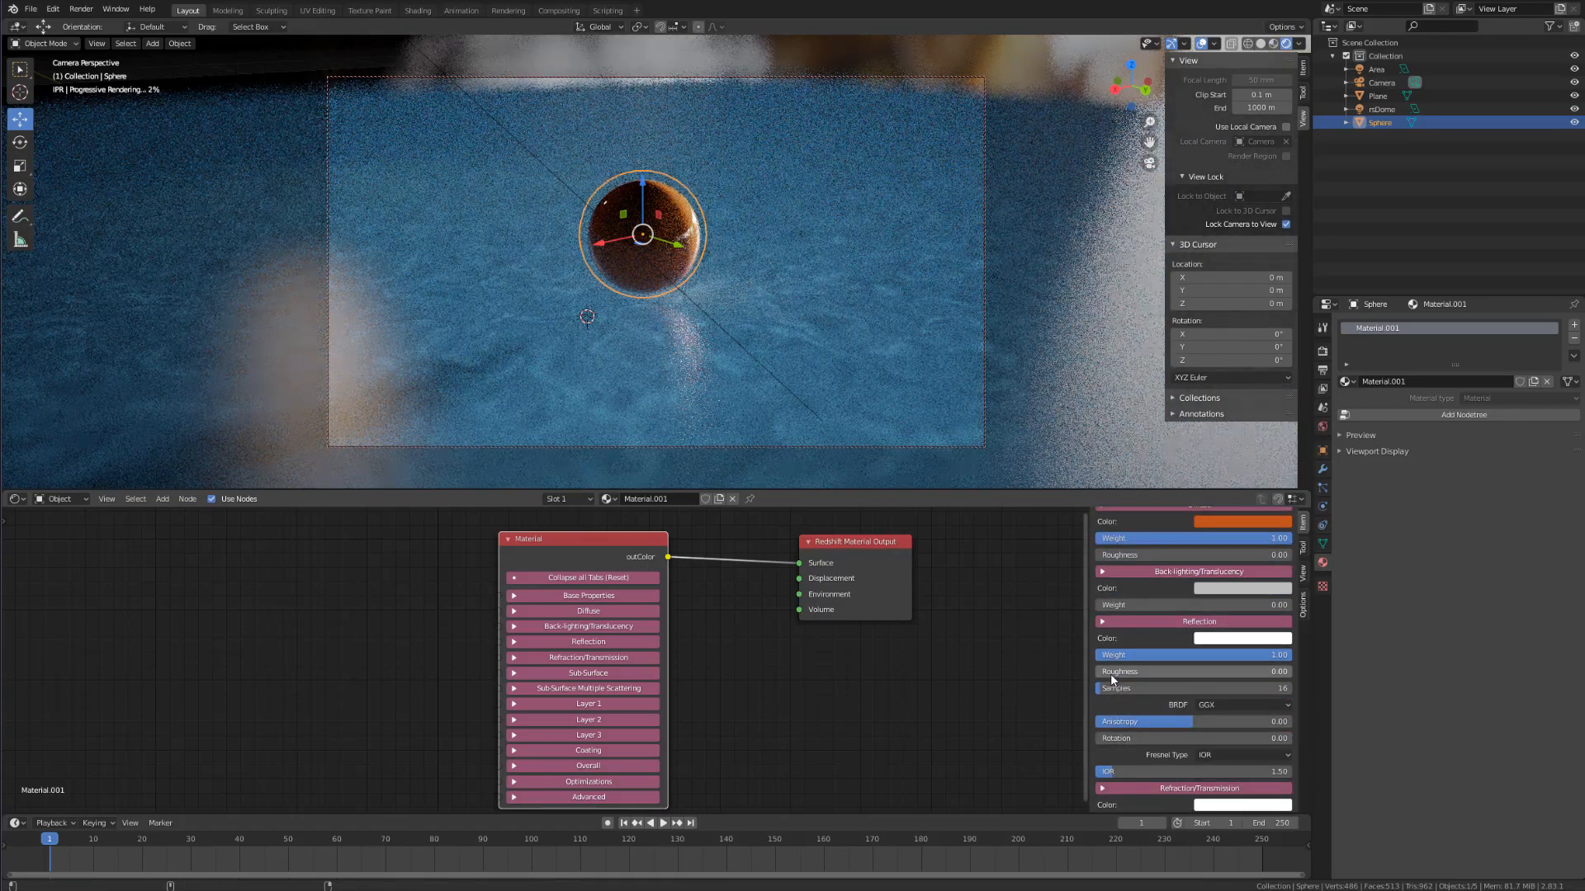
pyautogui.moveTo(1111, 672); pyautogui.dragTo(1127, 672)
# Step: Swing the camera around to the sphere's lit side and set the color management Look to High Contrast
pyautogui.moveTo(660, 275); pyautogui.dragTo(590, 258, button='middle')
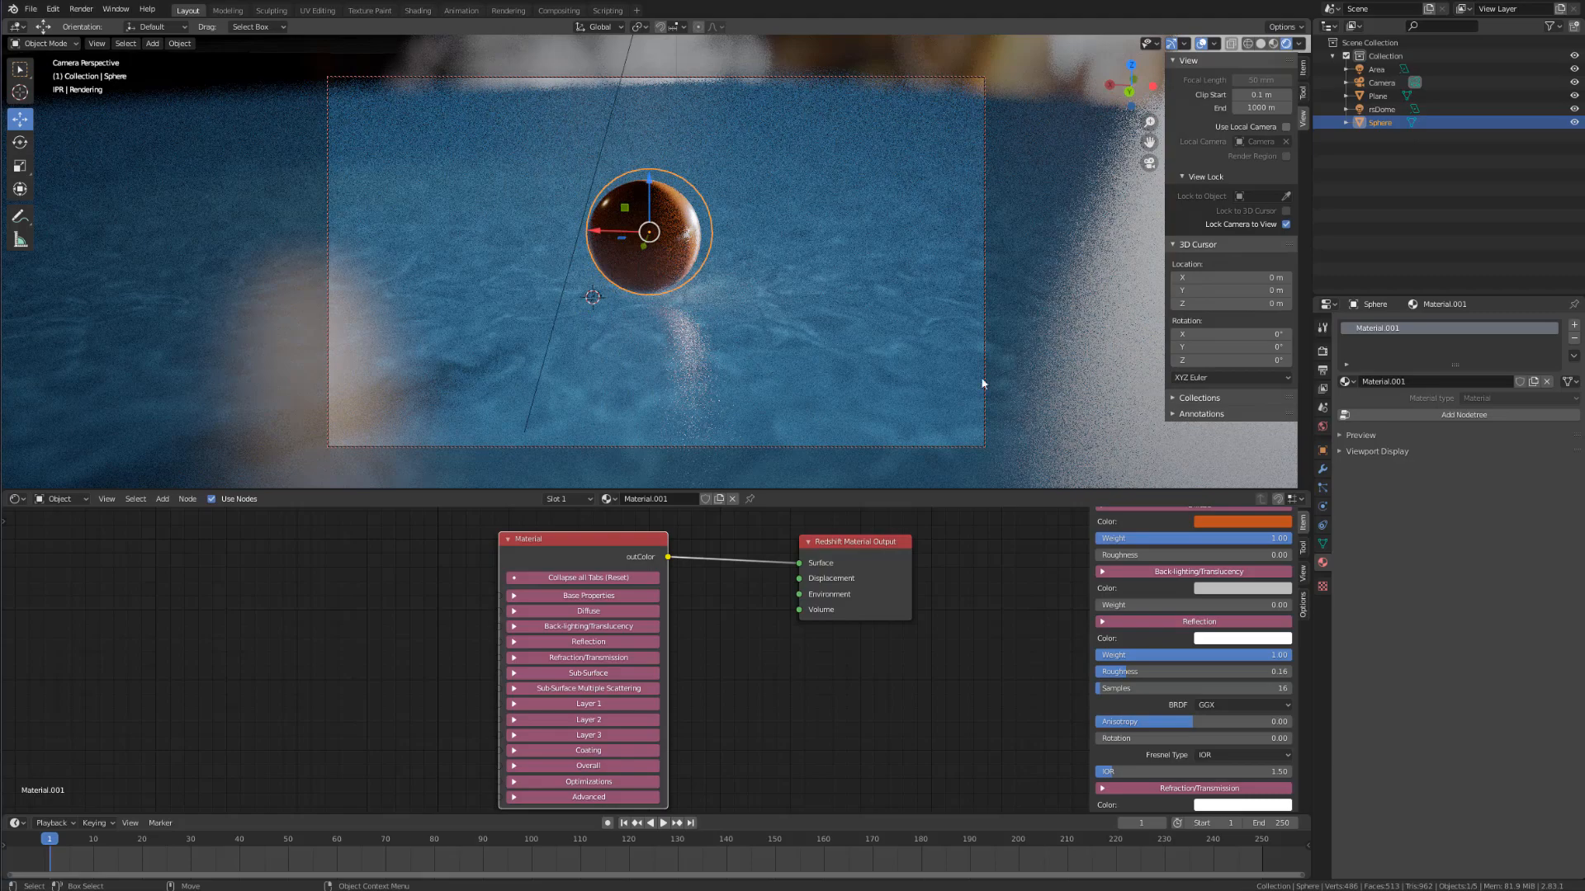
pyautogui.moveTo(983, 383); pyautogui.dragTo(692, 287, button='middle')
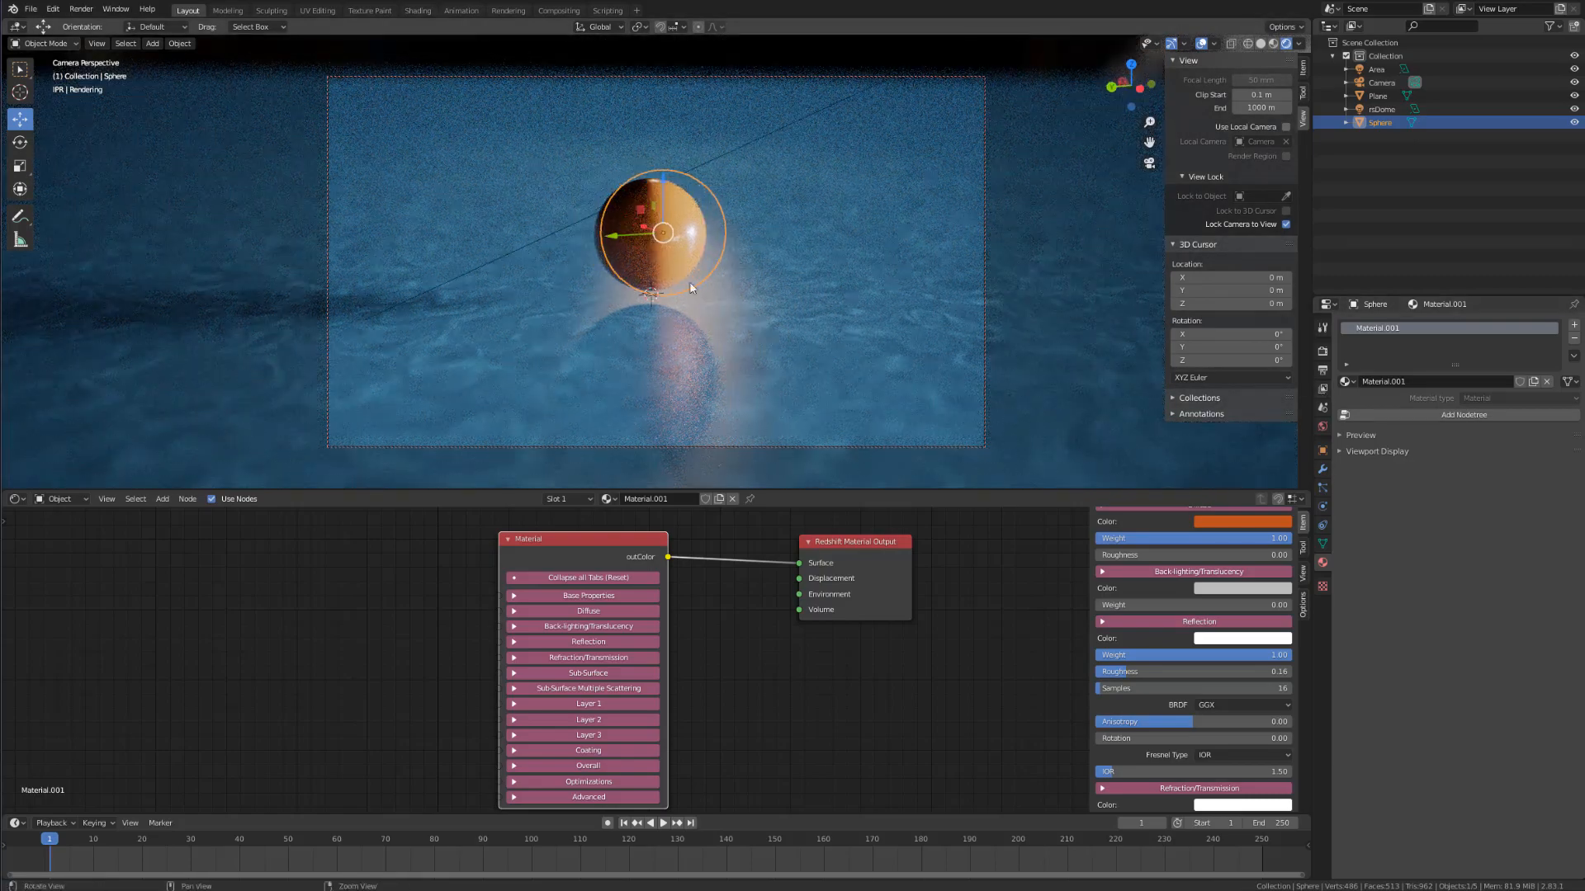
pyautogui.click(1323, 389)
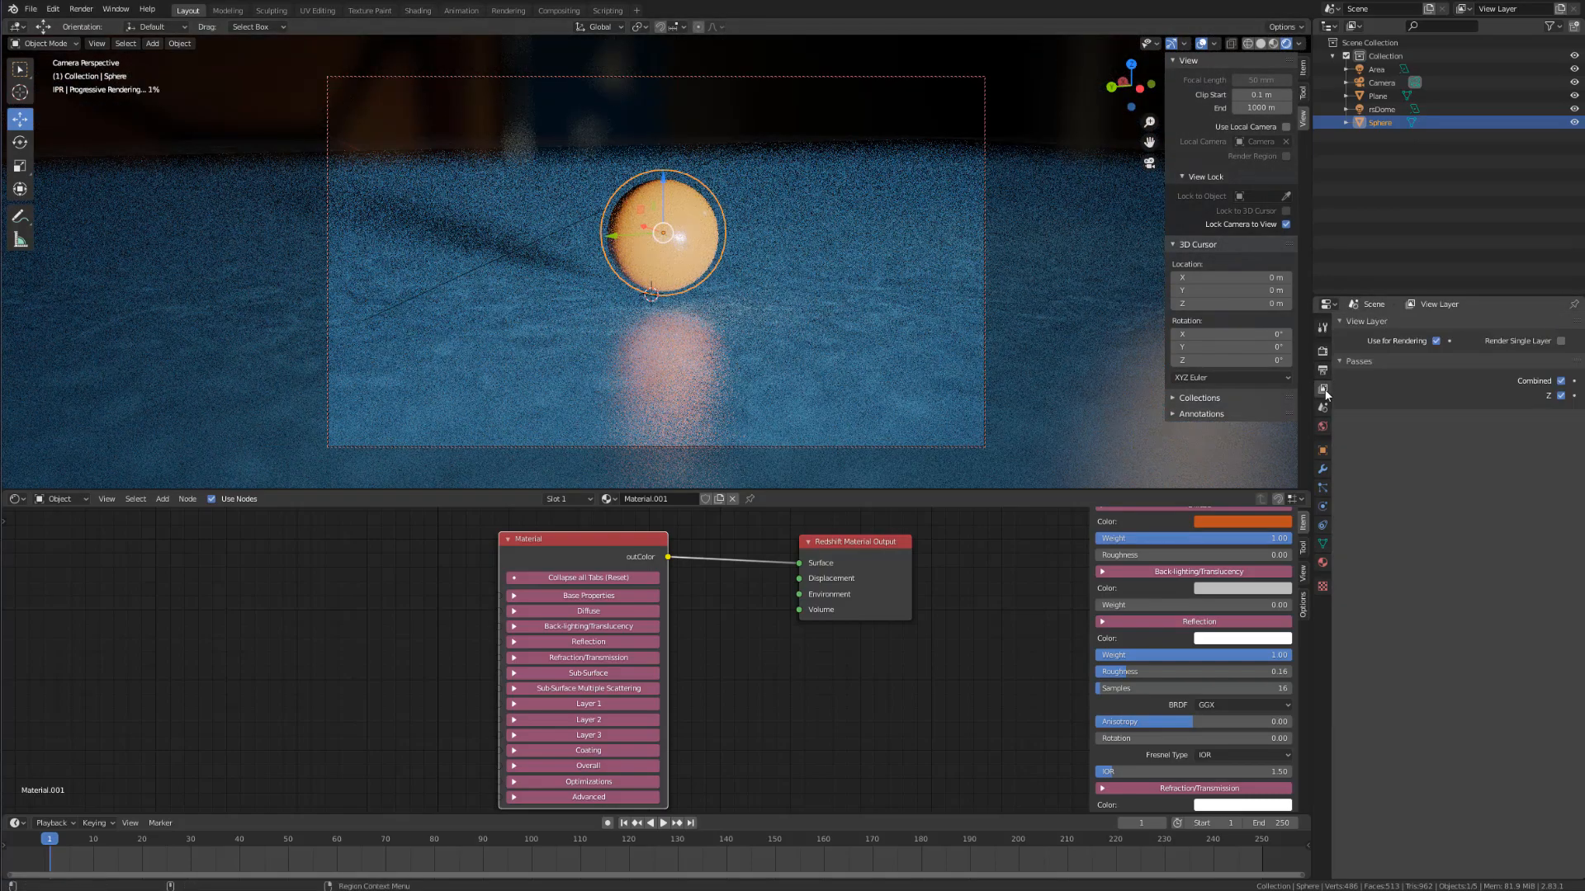
pyautogui.click(1323, 427)
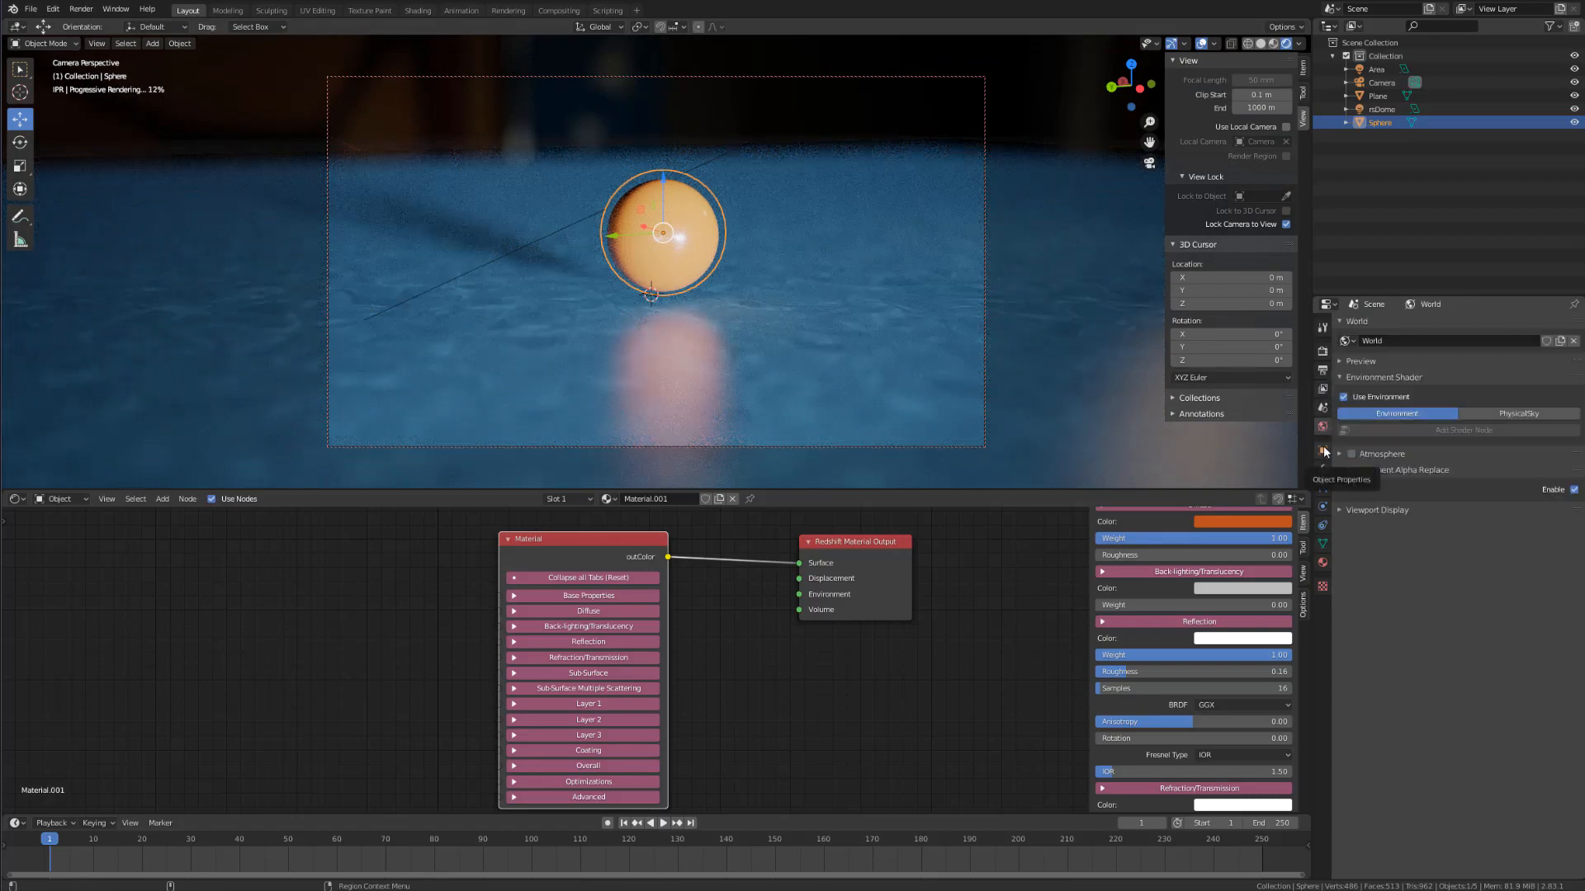
pyautogui.click(1323, 451)
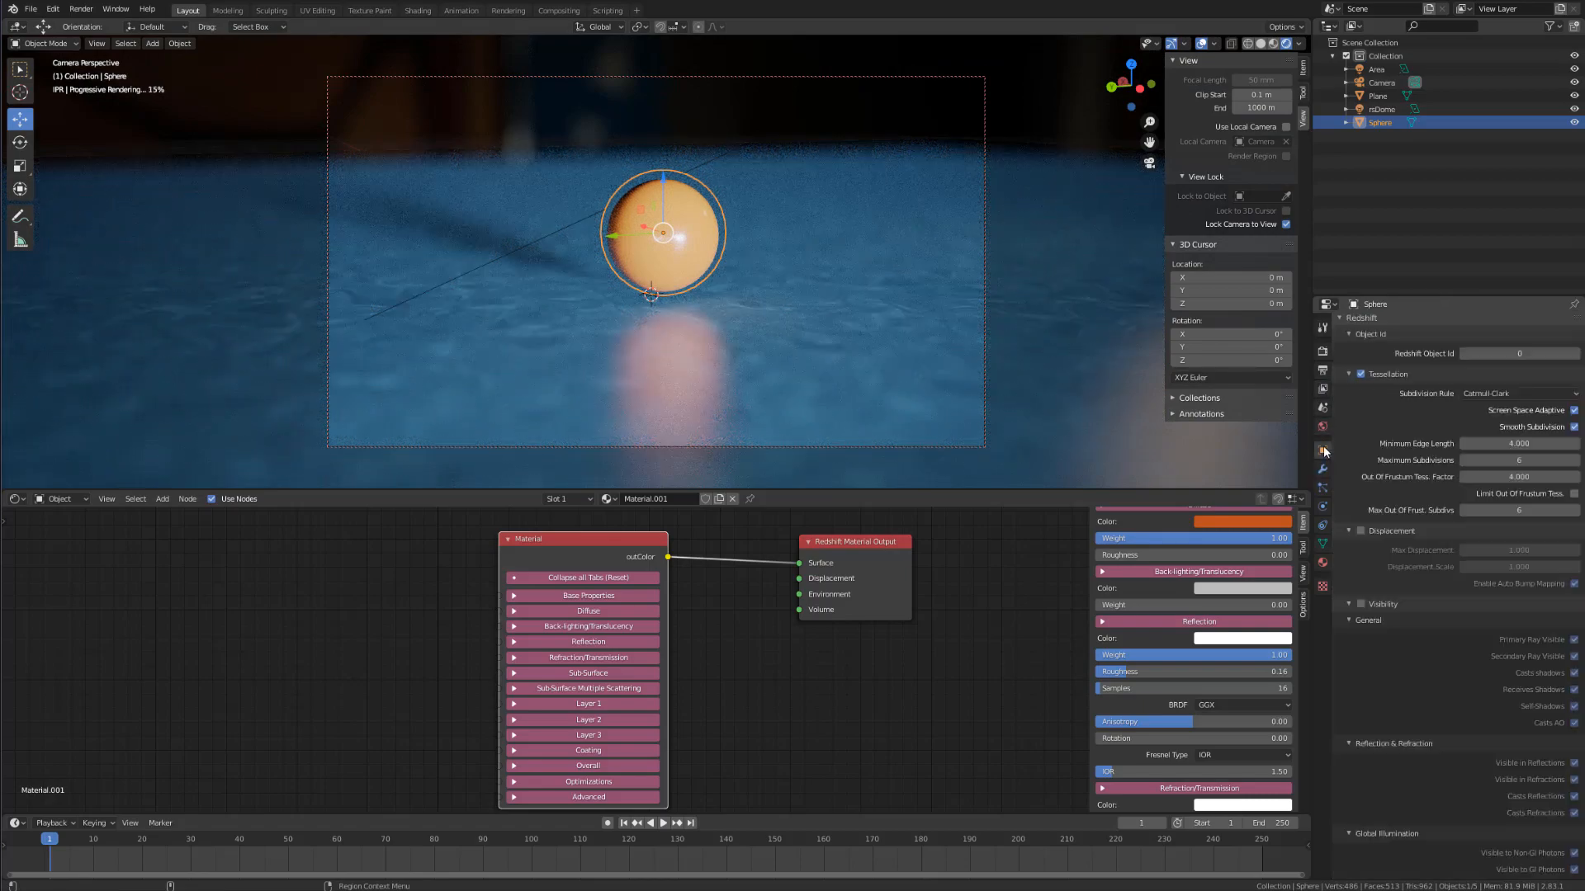
pyautogui.click(1323, 372)
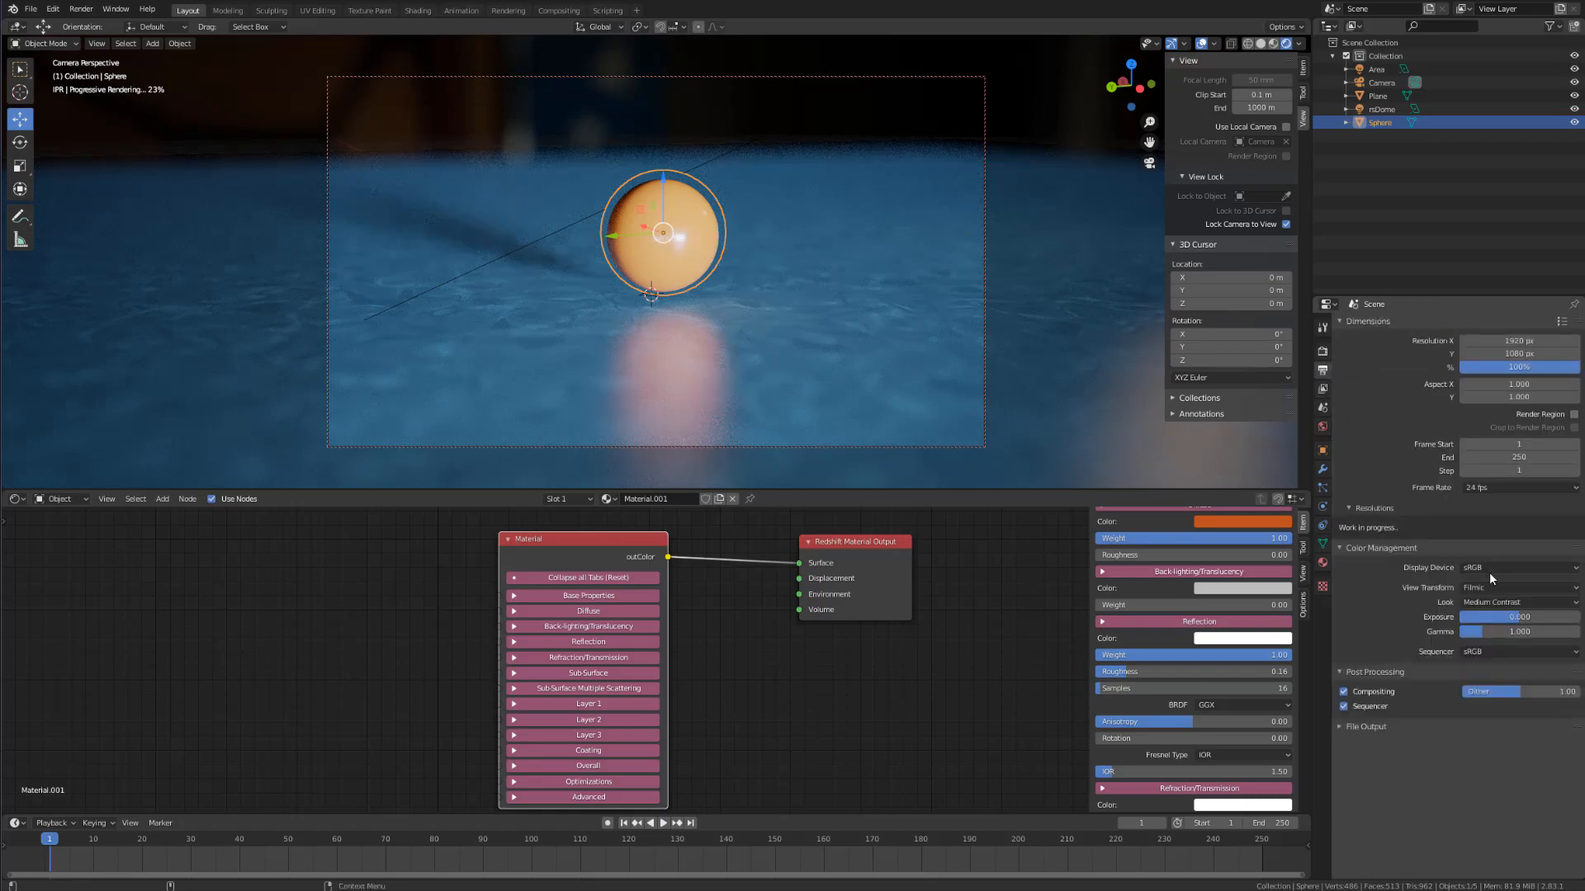
pyautogui.click(1489, 600)
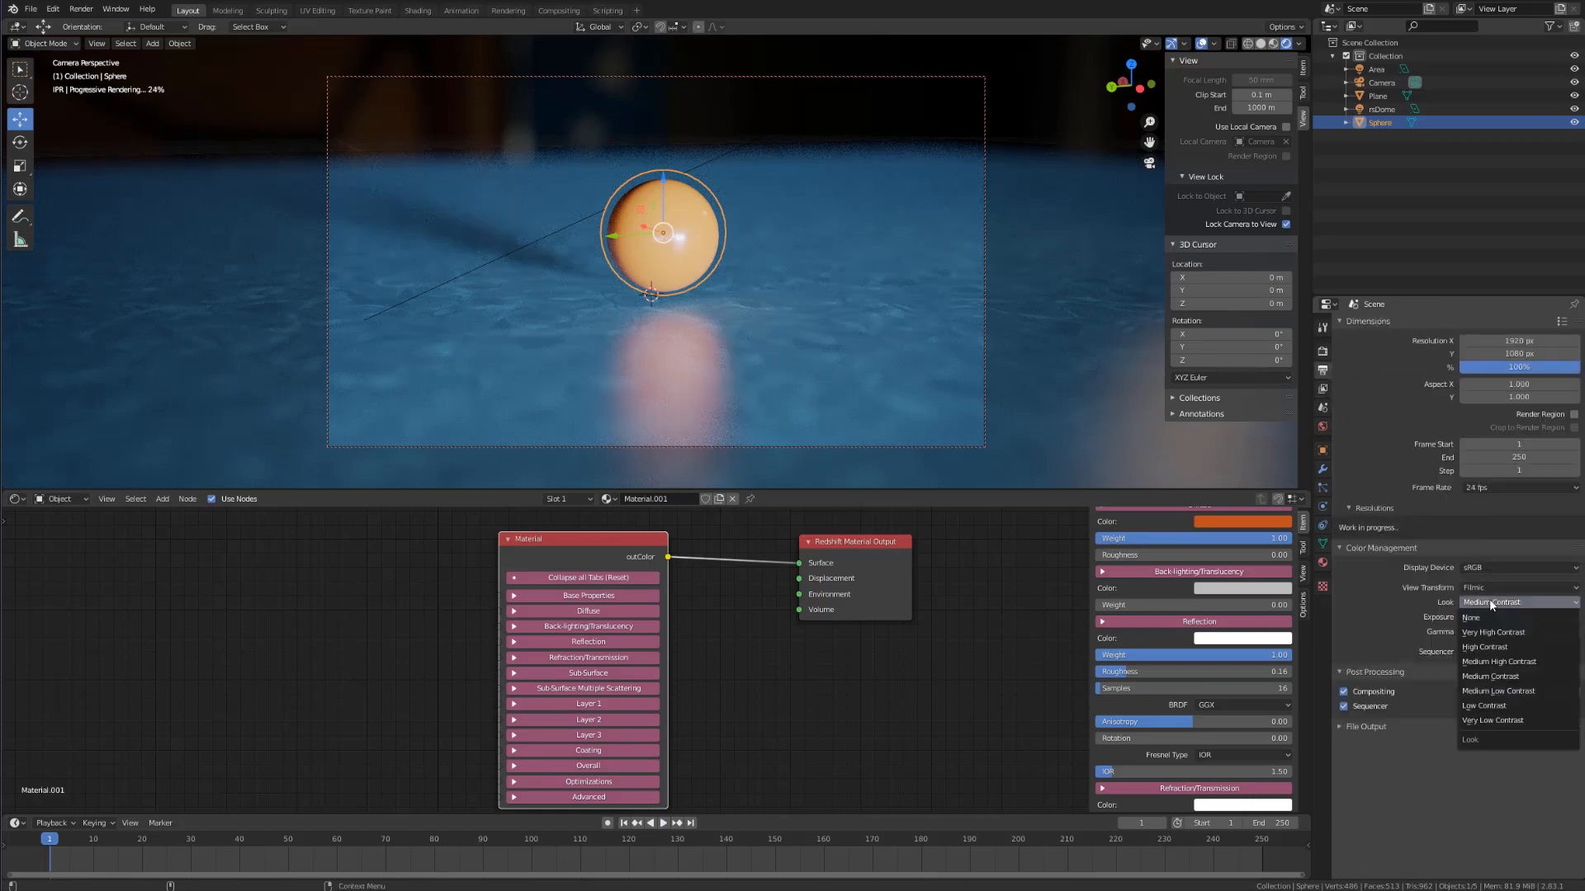
pyautogui.click(1491, 648)
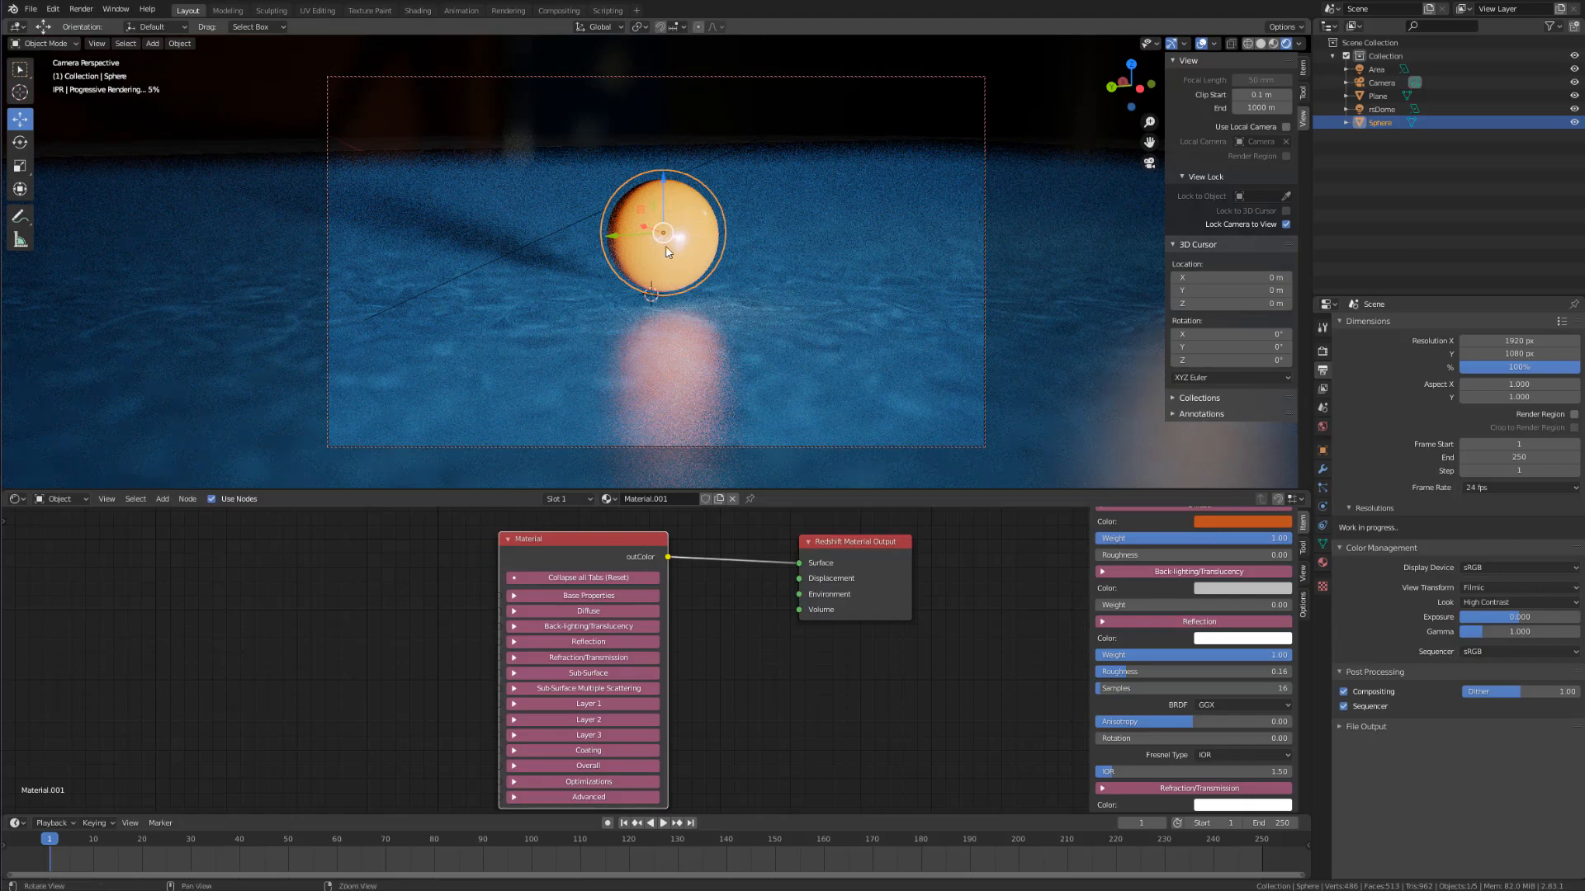
# Step: Raise the camera to look down on the sphere and review the sphere's Redshift visibility, global illumination and tessellation settings
pyautogui.keyDown('alt'); pyautogui.moveTo(662, 248); pyautogui.dragTo(633, 236); pyautogui.keyUp('alt')
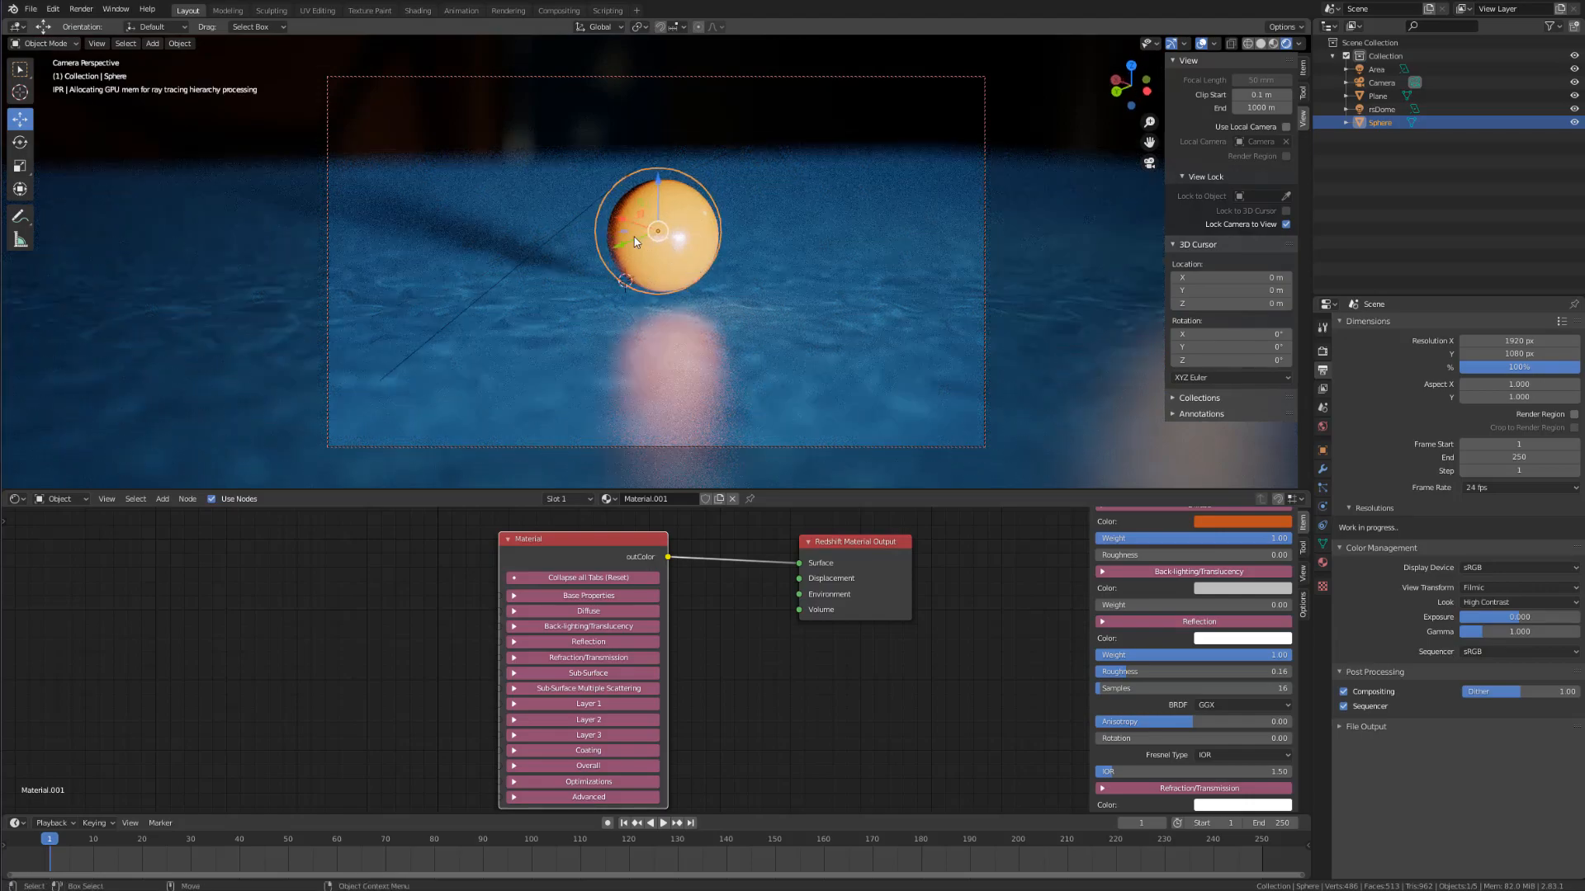
pyautogui.moveTo(662, 239); pyautogui.dragTo(661, 263, button='middle')
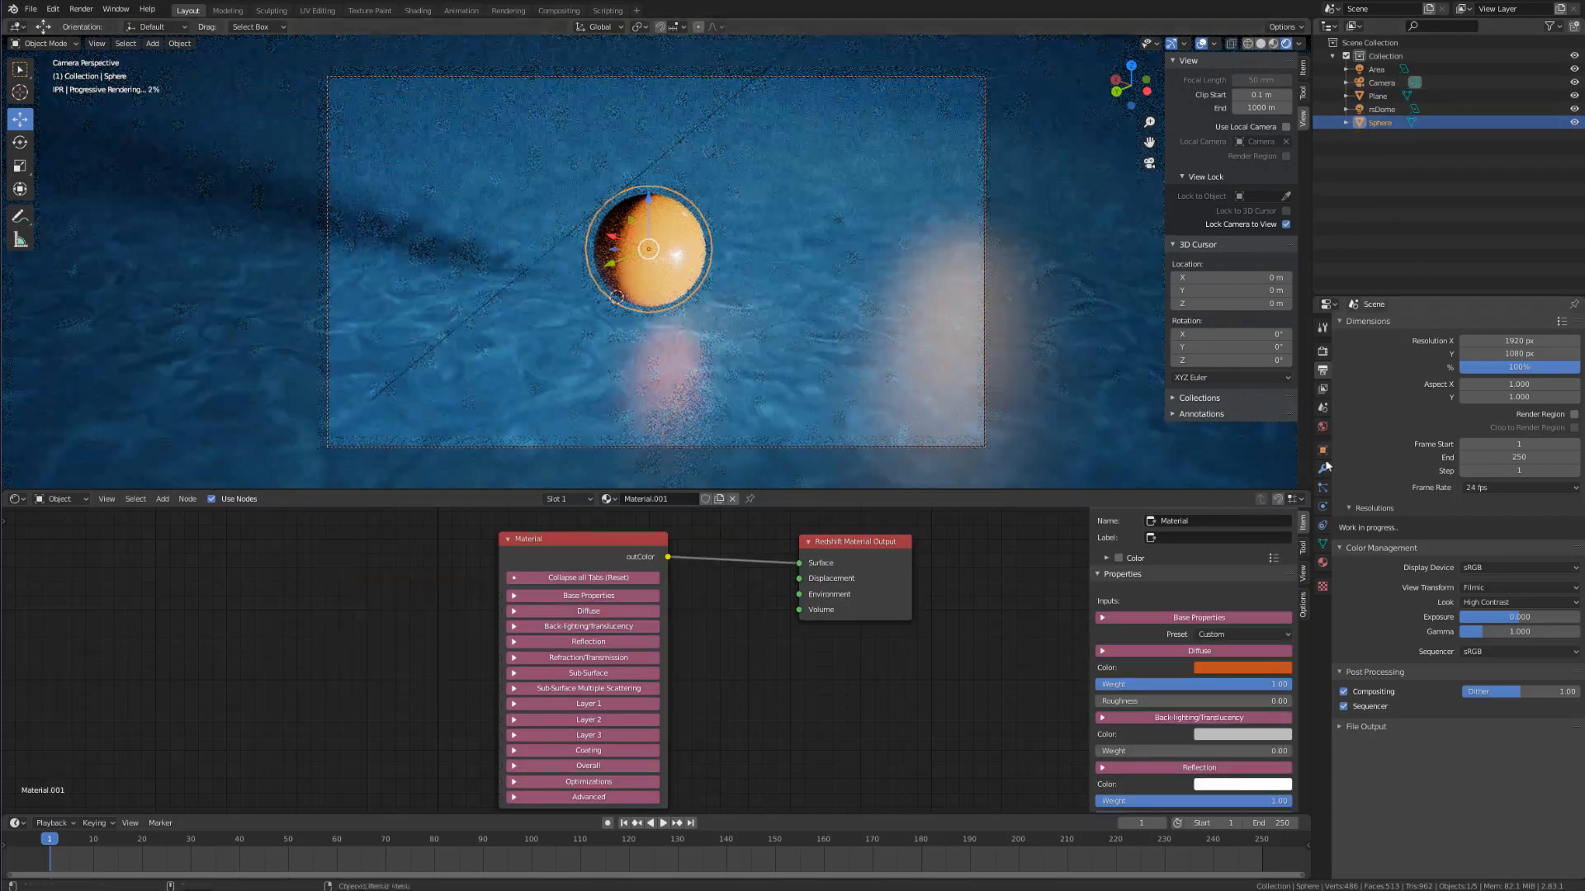
pyautogui.click(1322, 449)
pyautogui.scroll(-2, 1403, 640)
pyautogui.scroll(-10, 1404, 639)
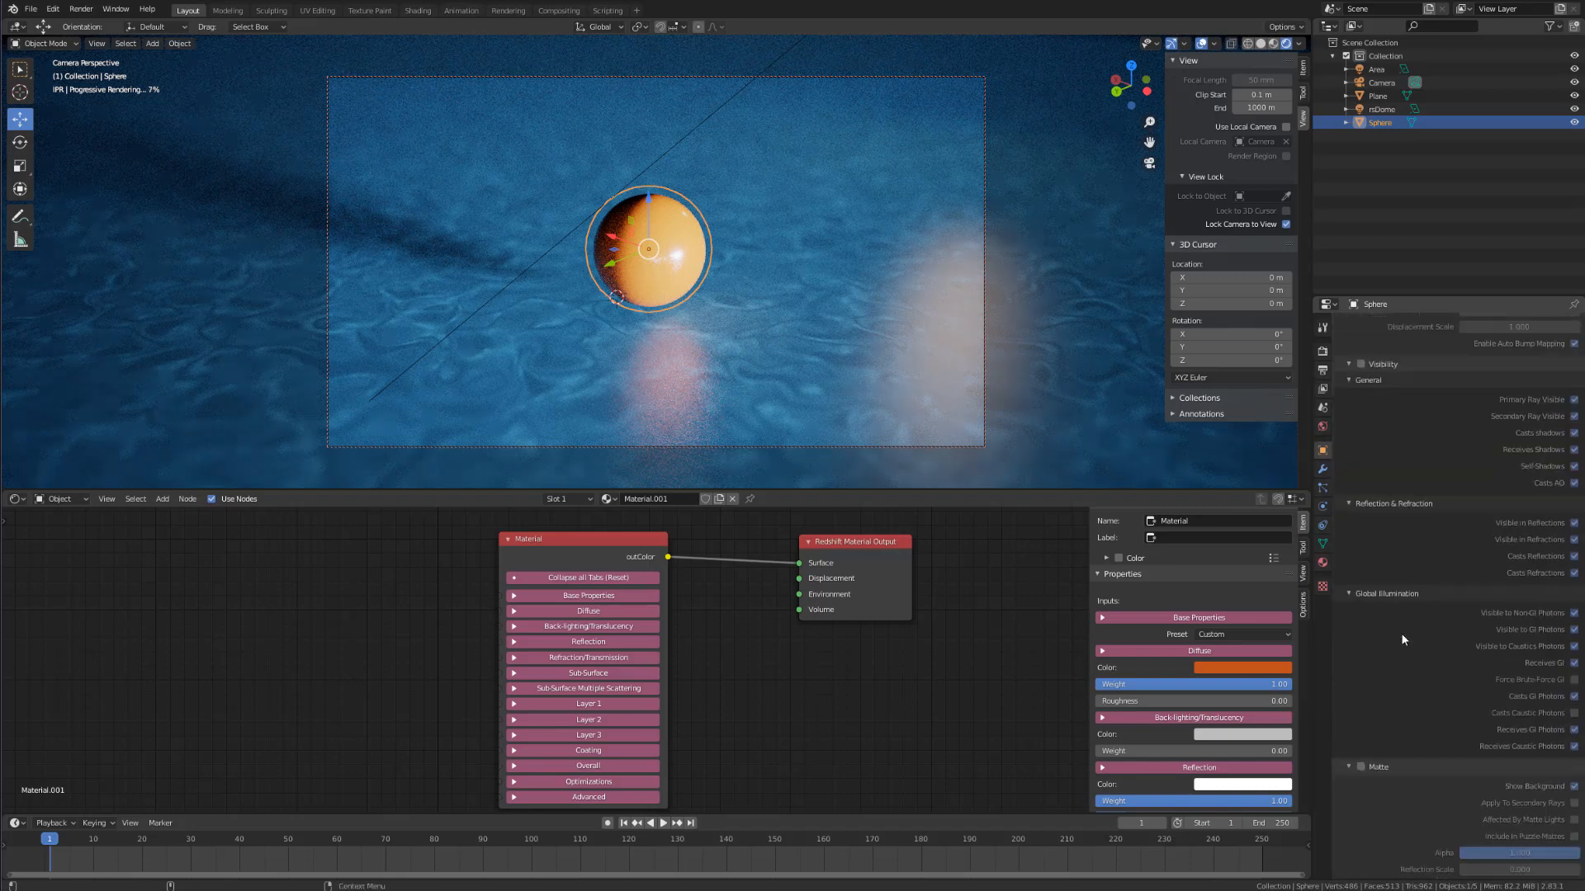
pyautogui.scroll(12, 1403, 635)
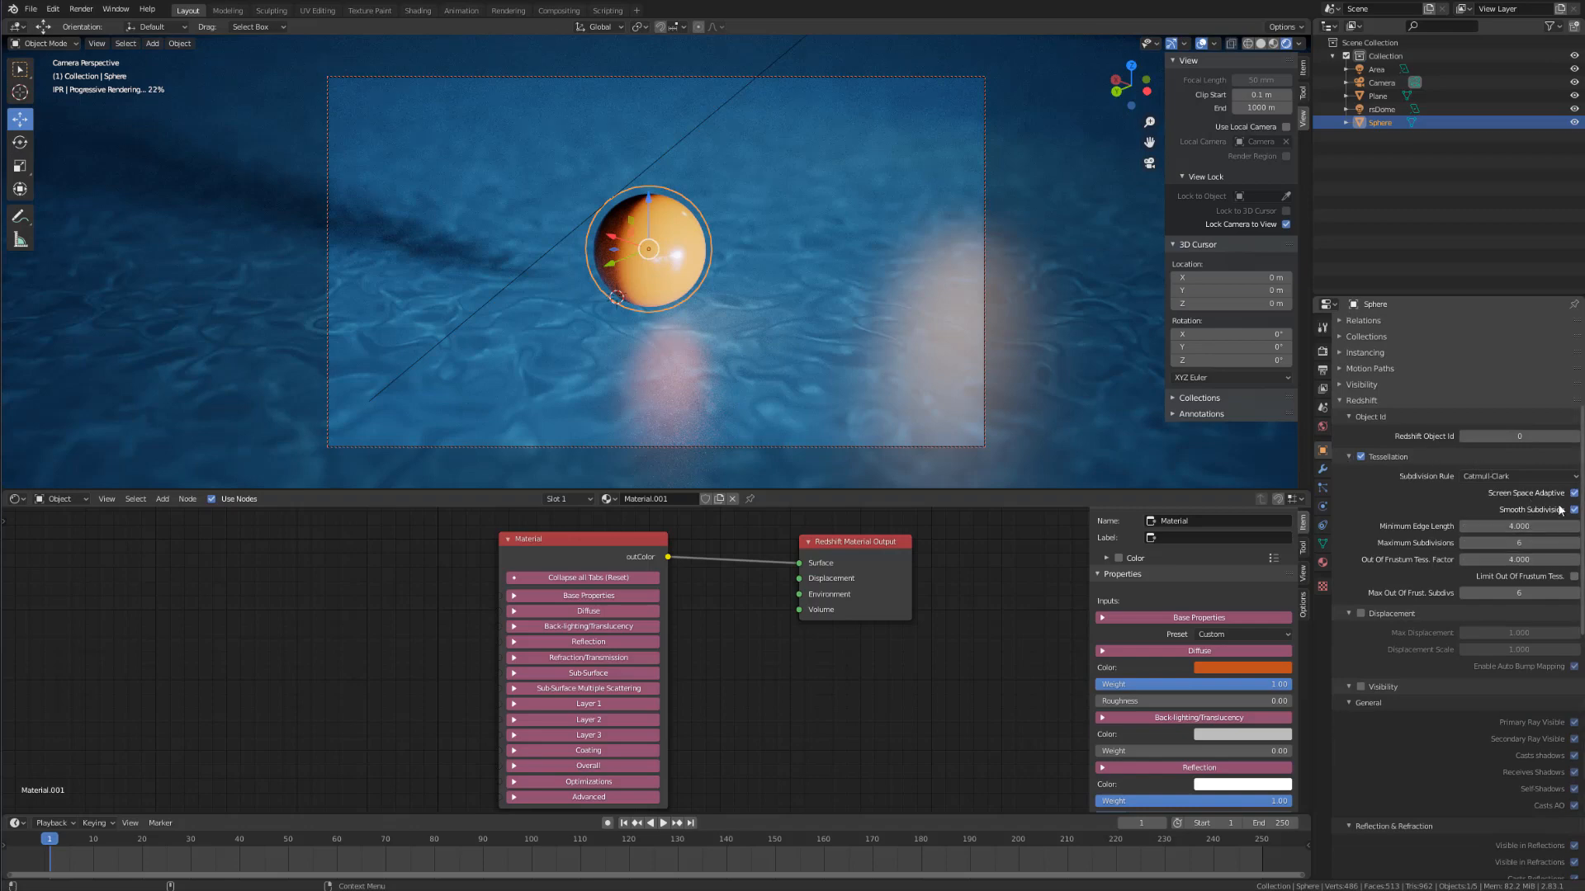
# Step: Set the sphere's tessellation to 2 maximum subdivisions and minimum edge length 0, turn off Screen Space Adaptive, and lower the camera
pyautogui.click(1518, 543)
pyautogui.write('2')
pyautogui.press('Return')
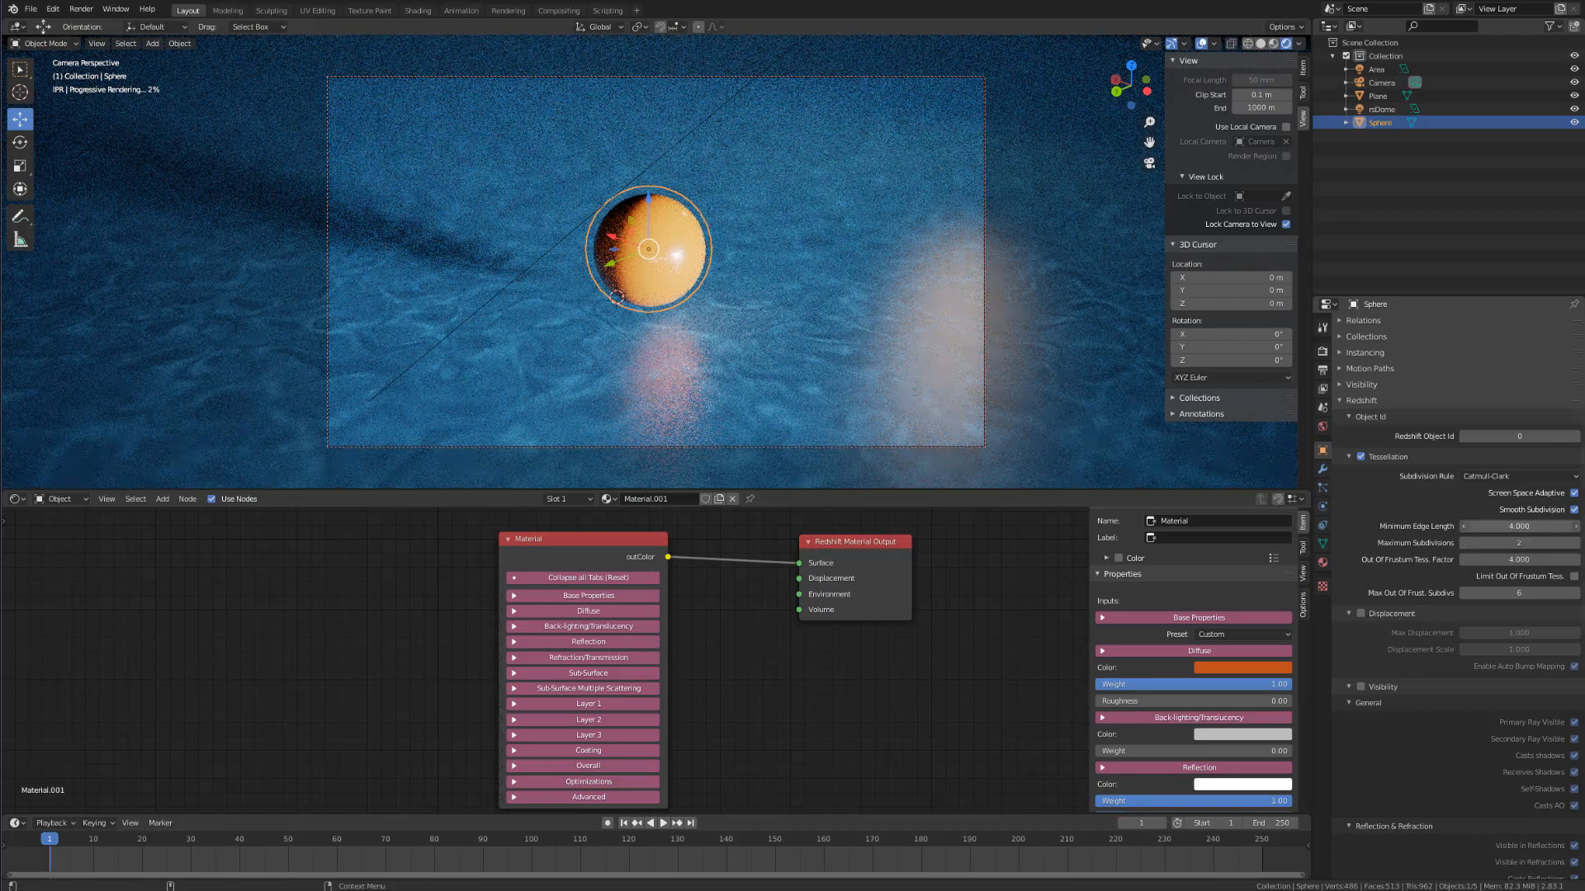
pyautogui.click(1486, 526)
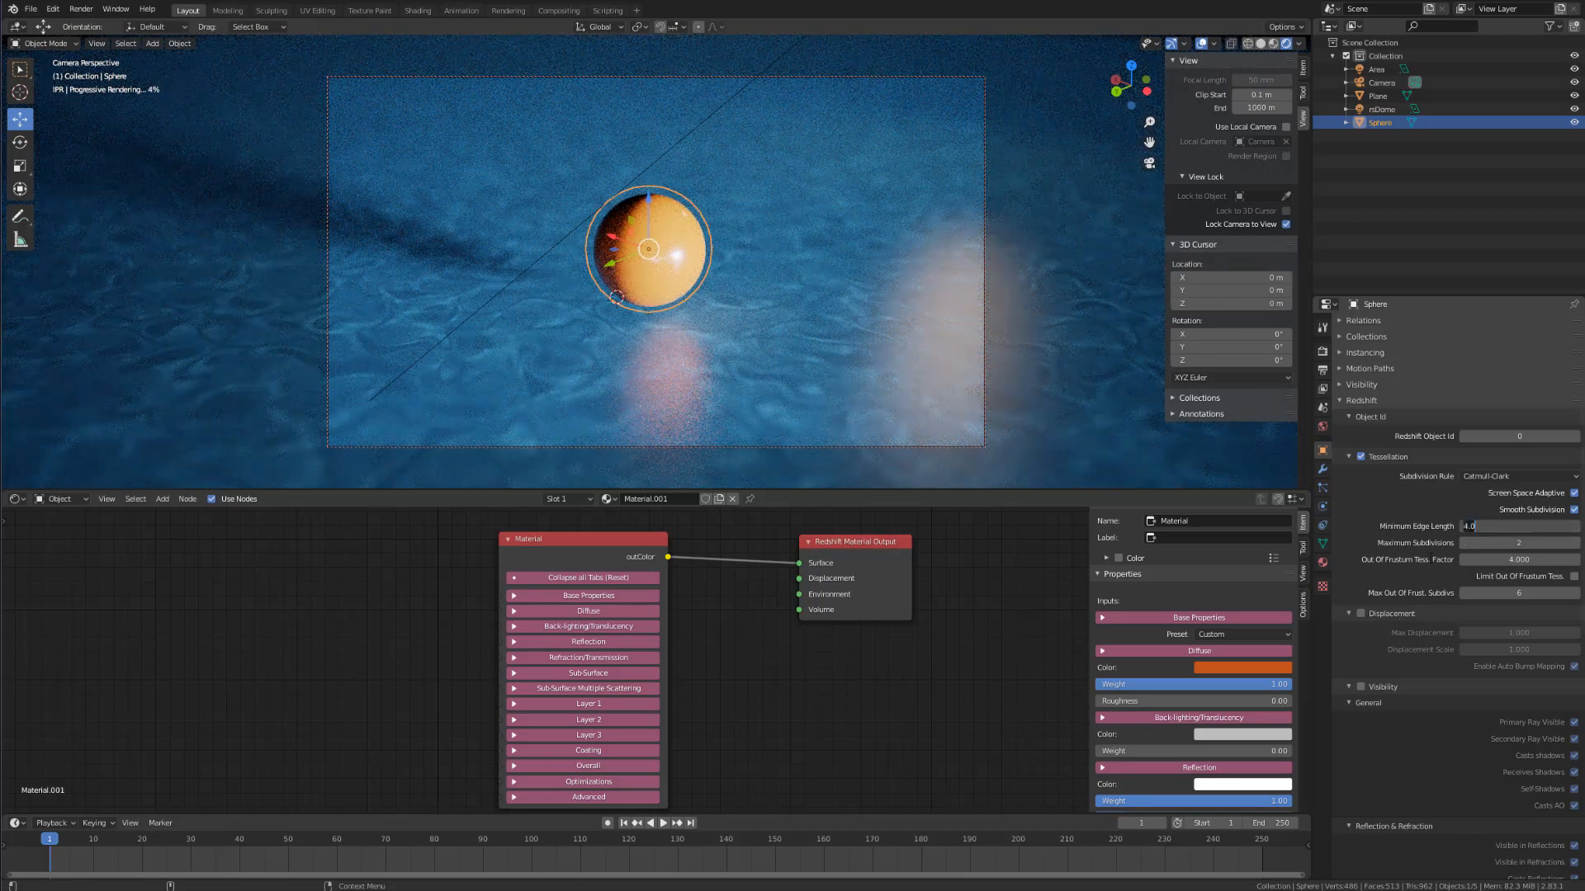
pyautogui.write('0')
pyautogui.press('Return')
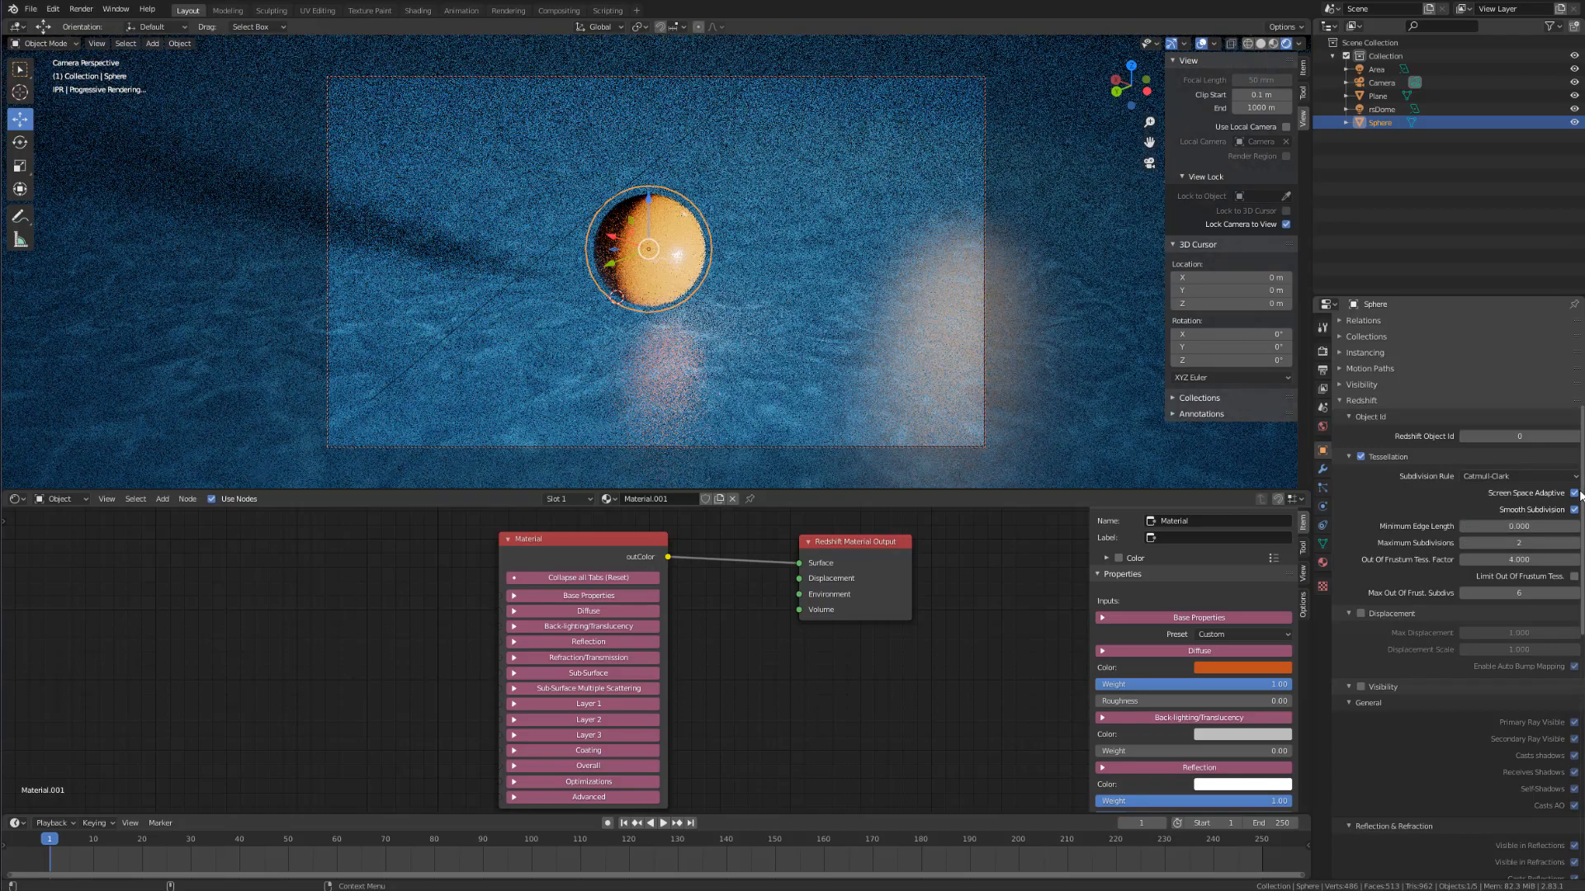
pyautogui.click(1573, 493)
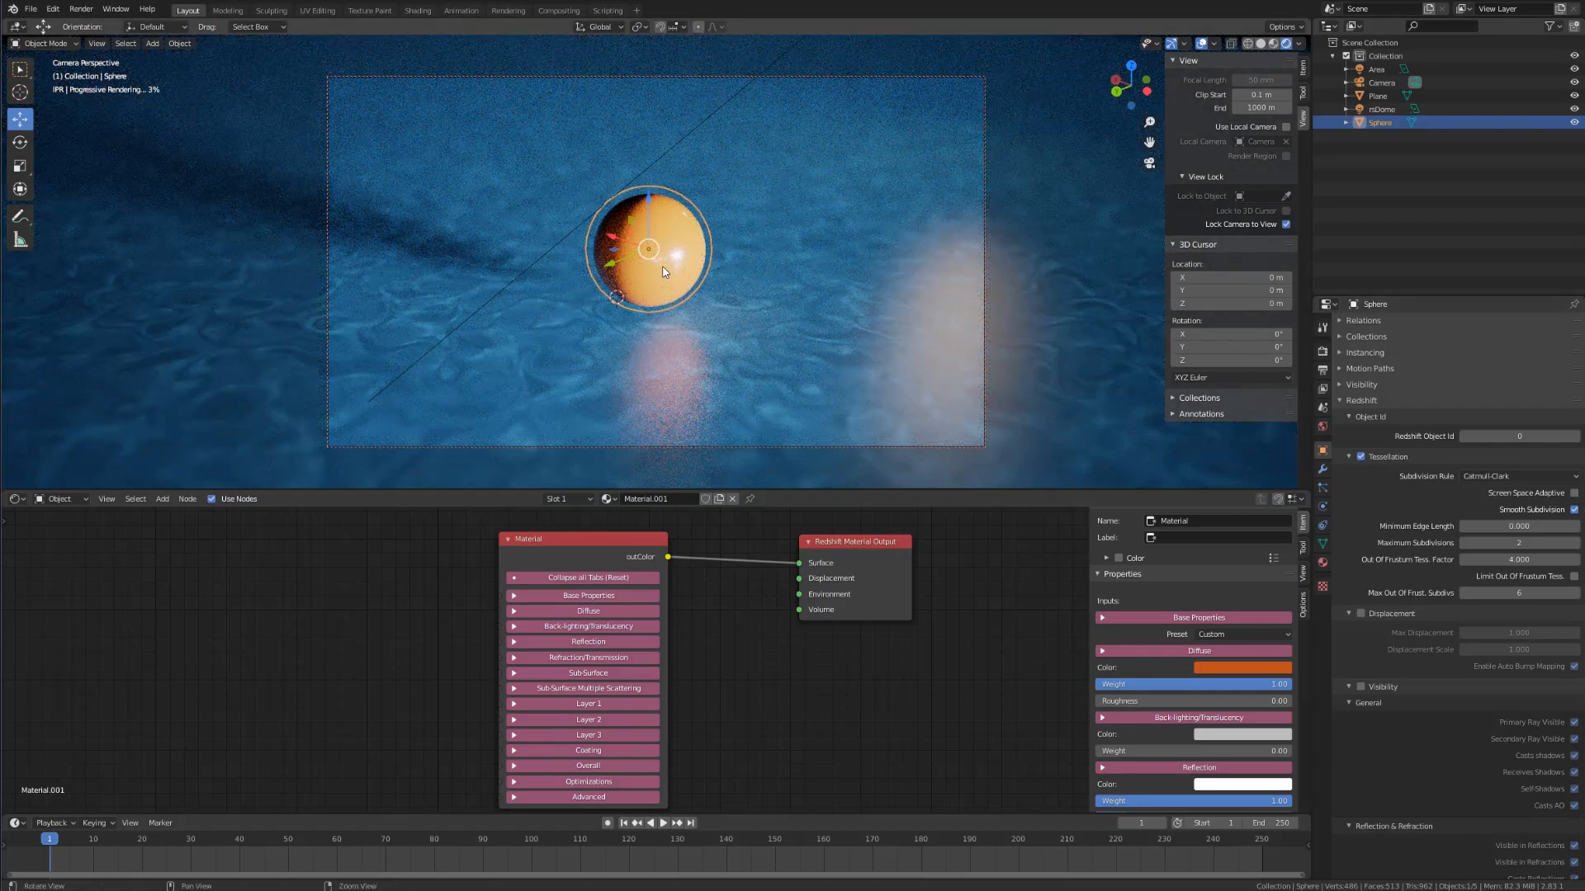
pyautogui.moveTo(673, 279); pyautogui.dragTo(701, 190, button='middle')
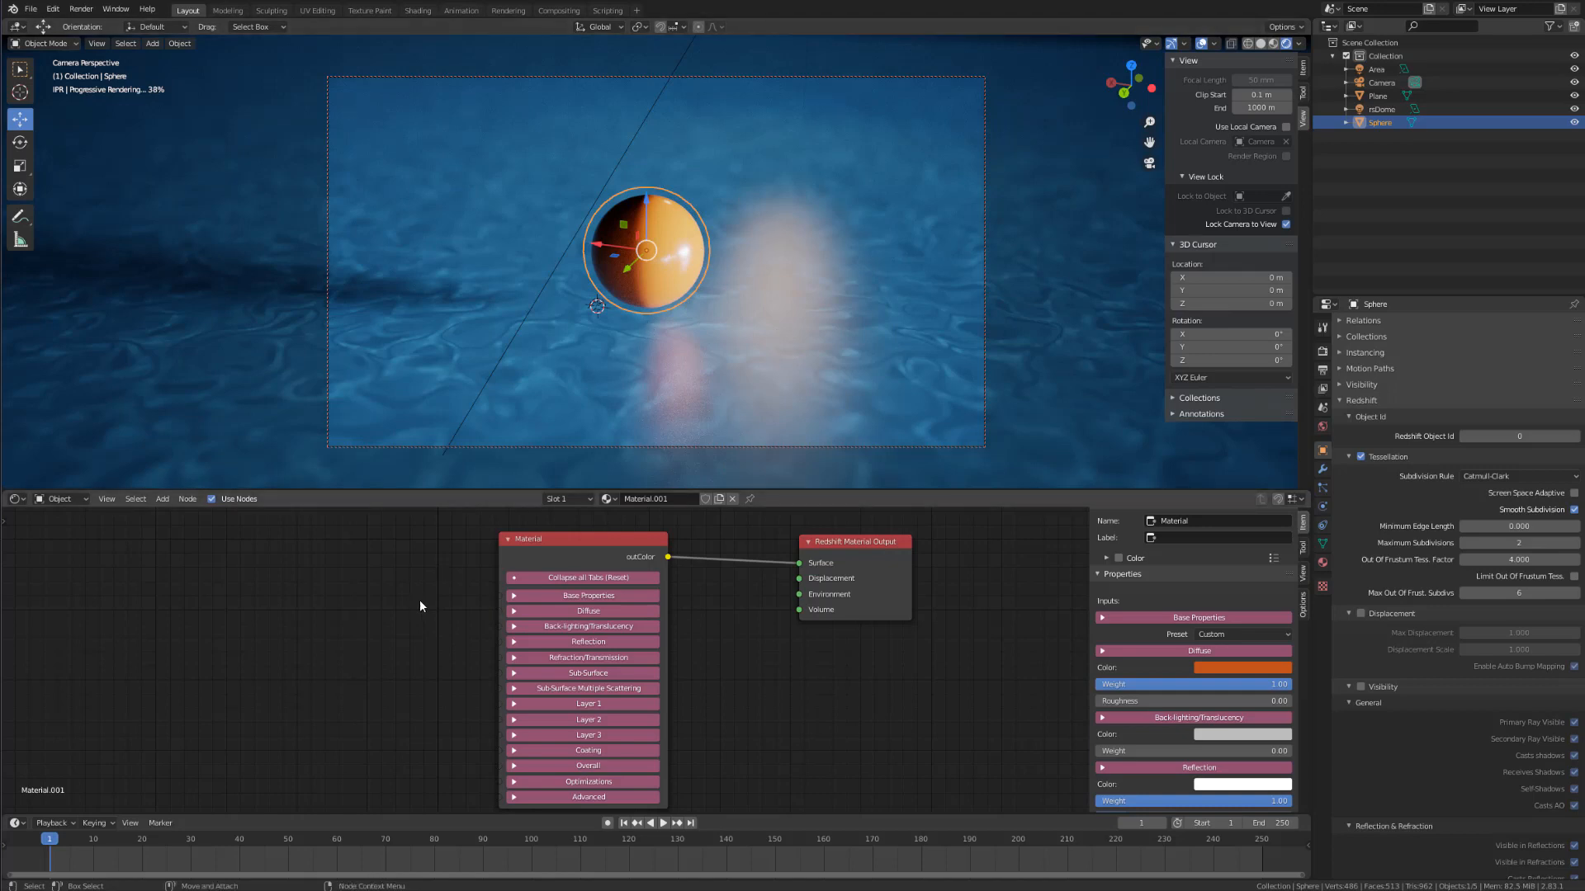
# Step: Add a MaxonNoise node to the sphere's material and place it to the lower left of the Material node
pyautogui.moveTo(406, 610); pyautogui.dragTo(518, 594, button='middle')
pyautogui.hotkey('shift', 'a')
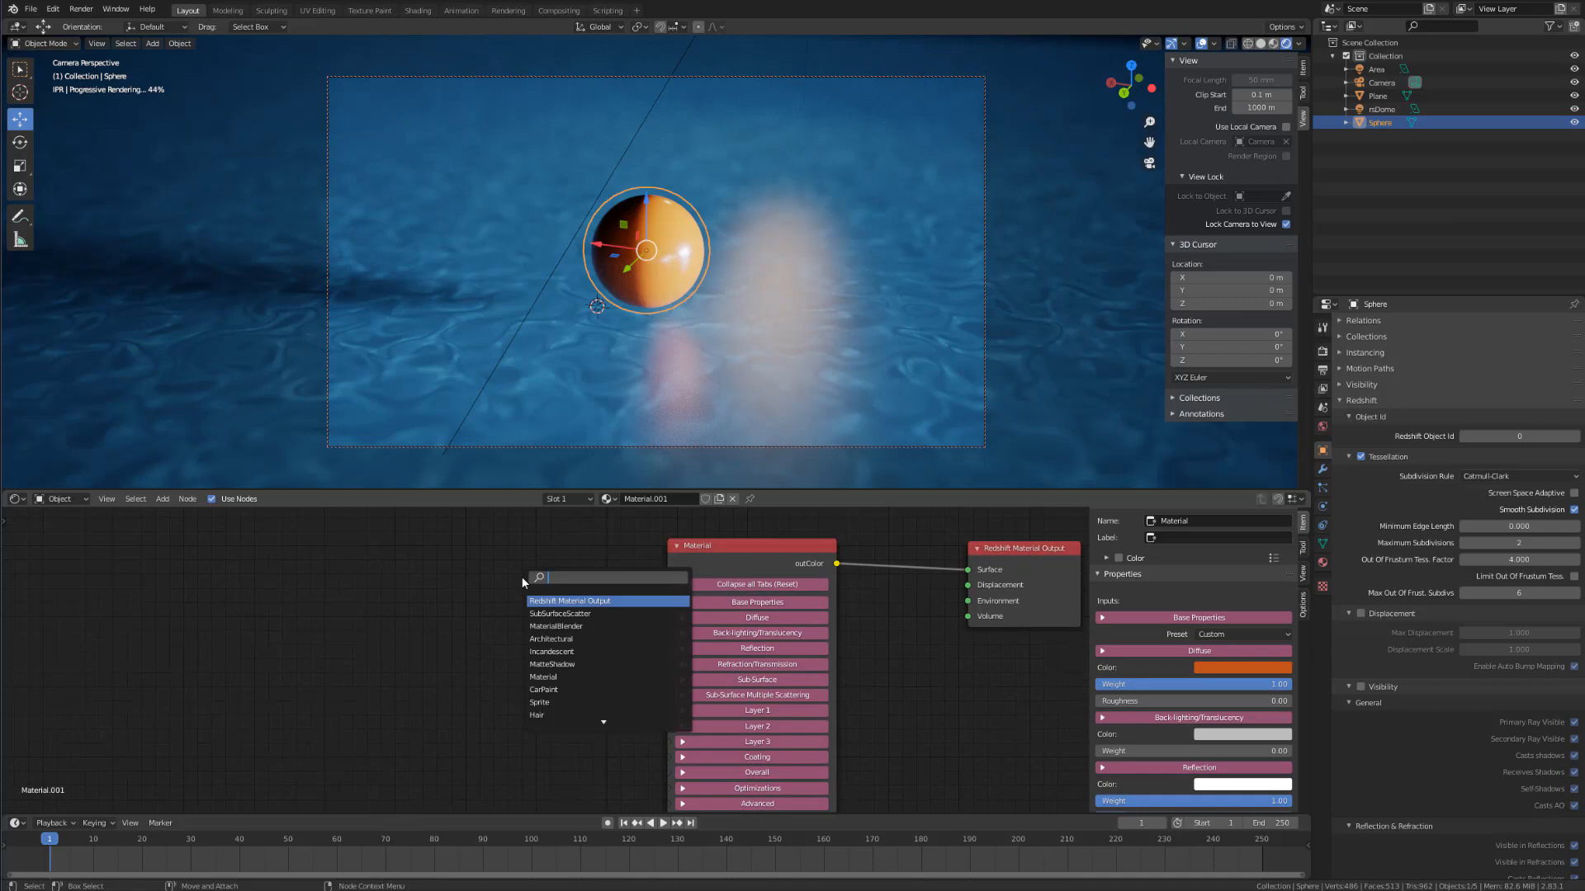
pyautogui.write('noise')
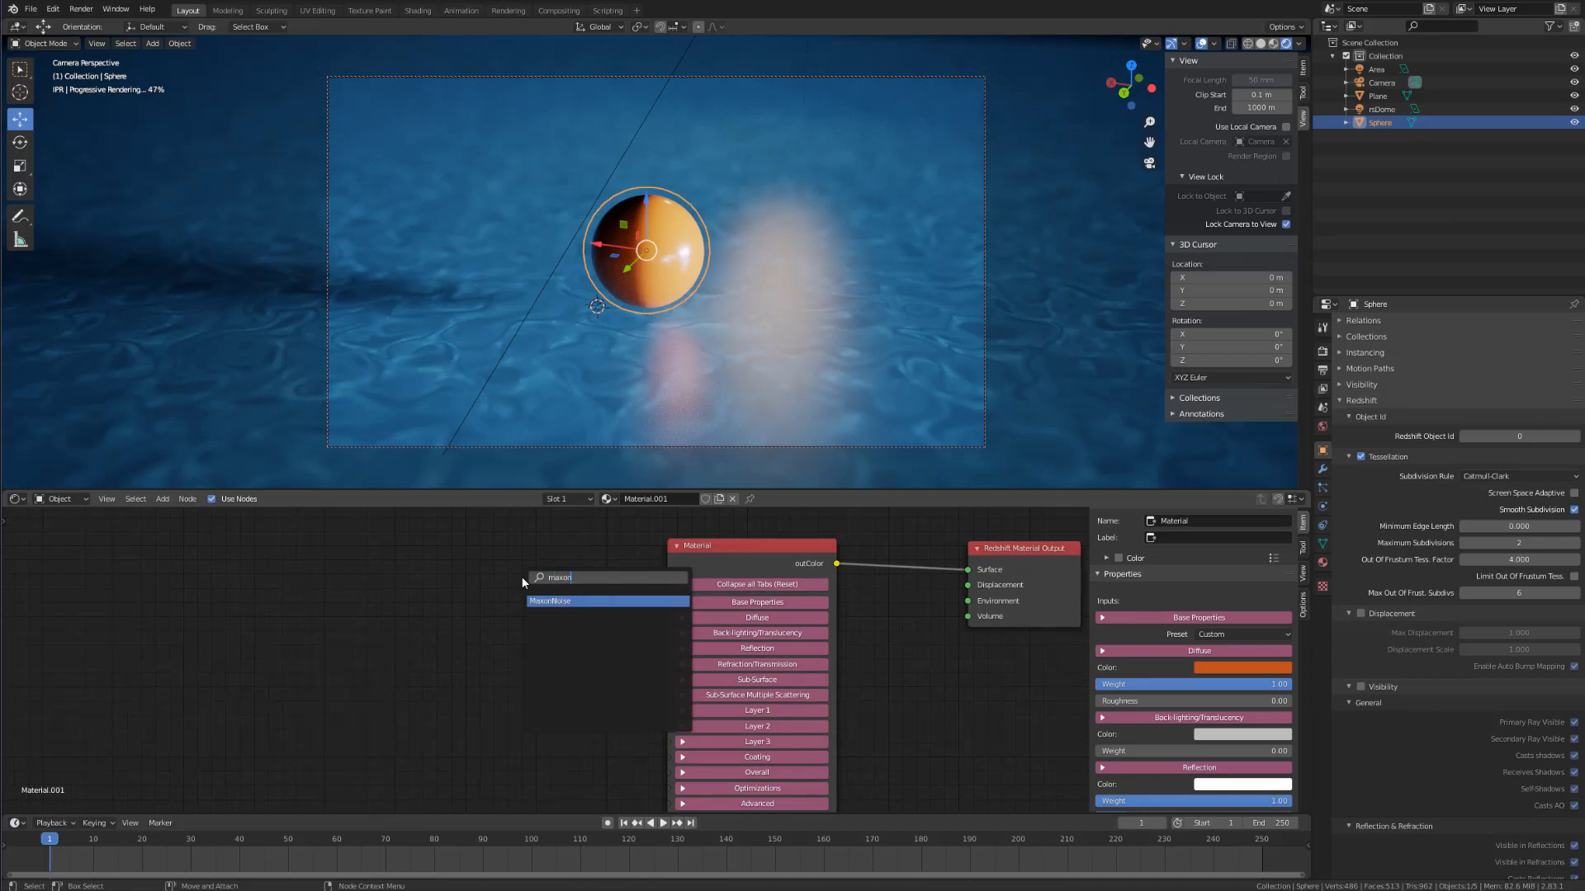
pyautogui.press('Return')
pyautogui.moveTo(592, 587); pyautogui.dragTo(459, 721)
pyautogui.hotkey('ctrl', 'z')
pyautogui.press('g')
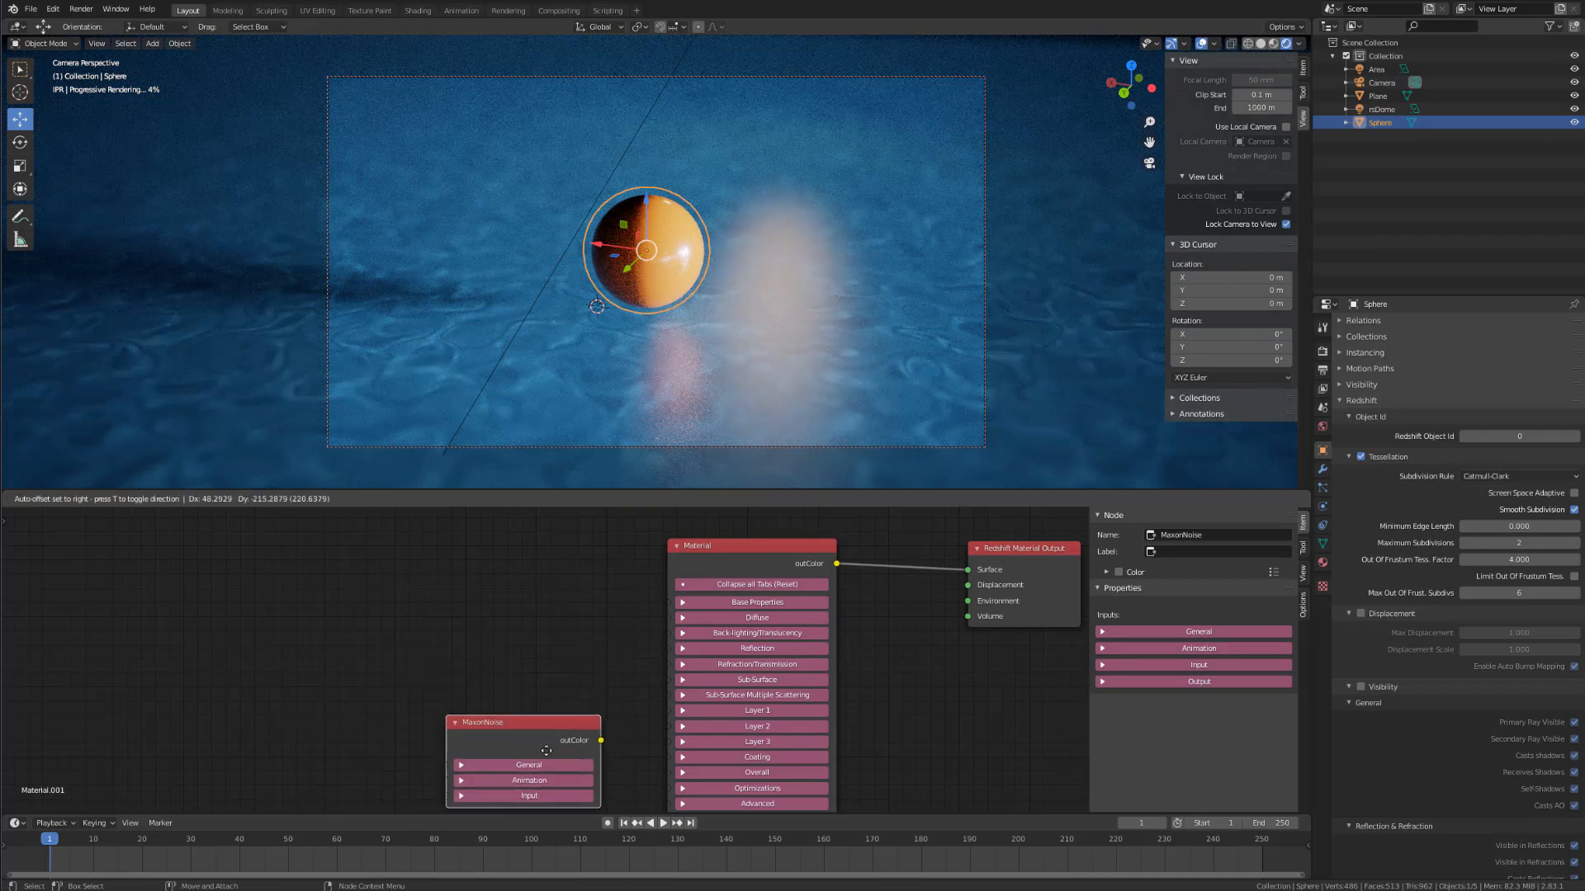
pyautogui.click(383, 708)
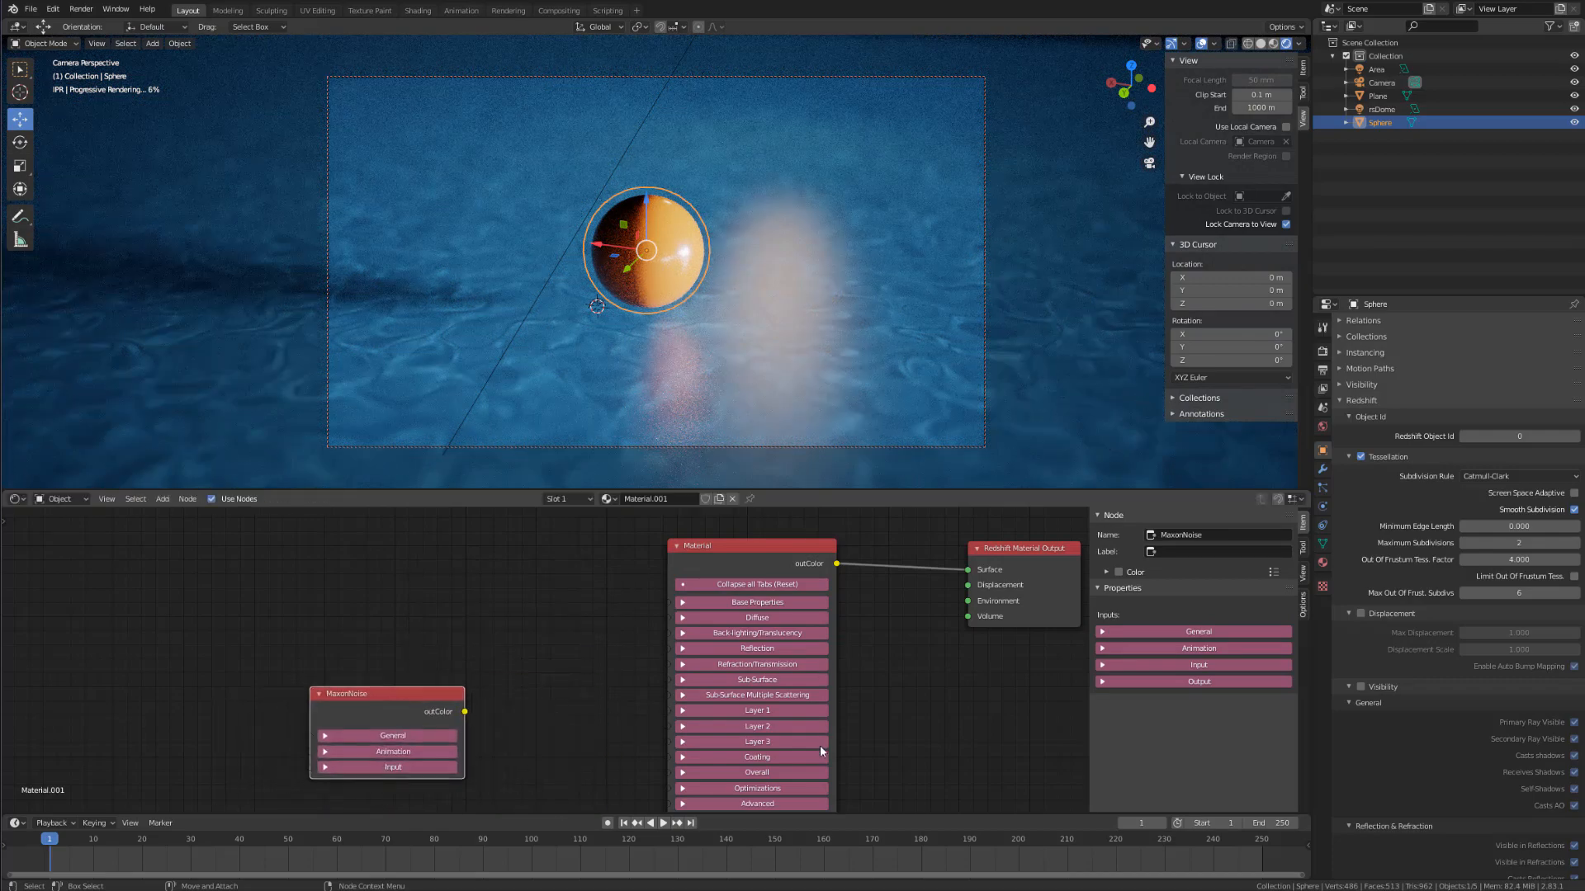
# Step: Move the Material node up and to the left to free space below it for displacement nodes
pyautogui.moveTo(830, 757); pyautogui.dragTo(676, 613)
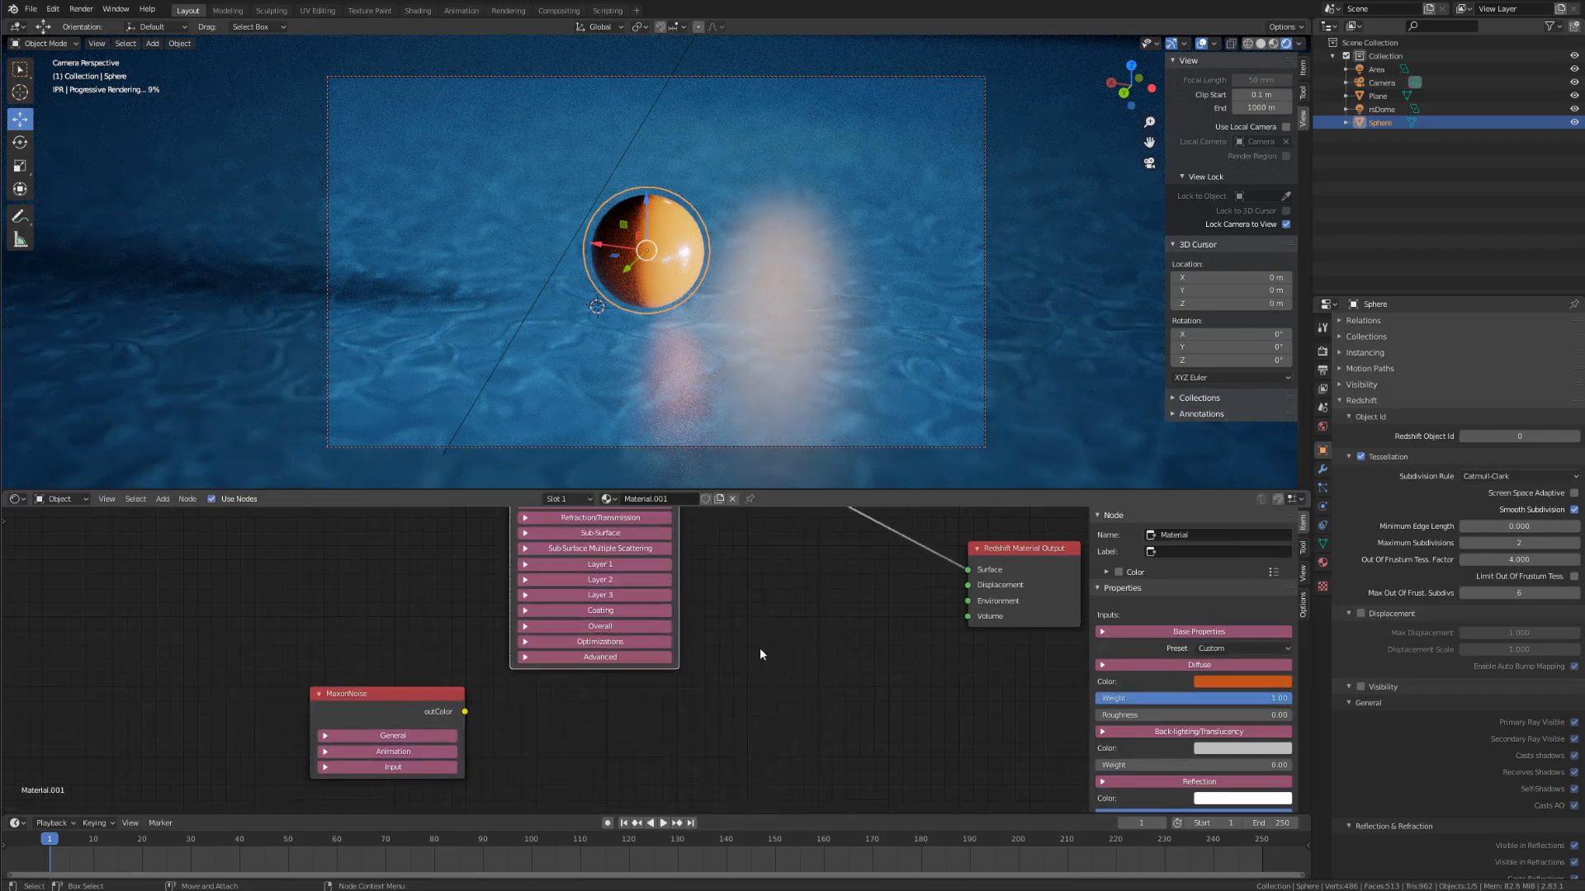
pyautogui.scroll(-2, 759, 647)
pyautogui.scroll(-2, 762, 646)
pyautogui.press('g')
pyautogui.click(721, 623)
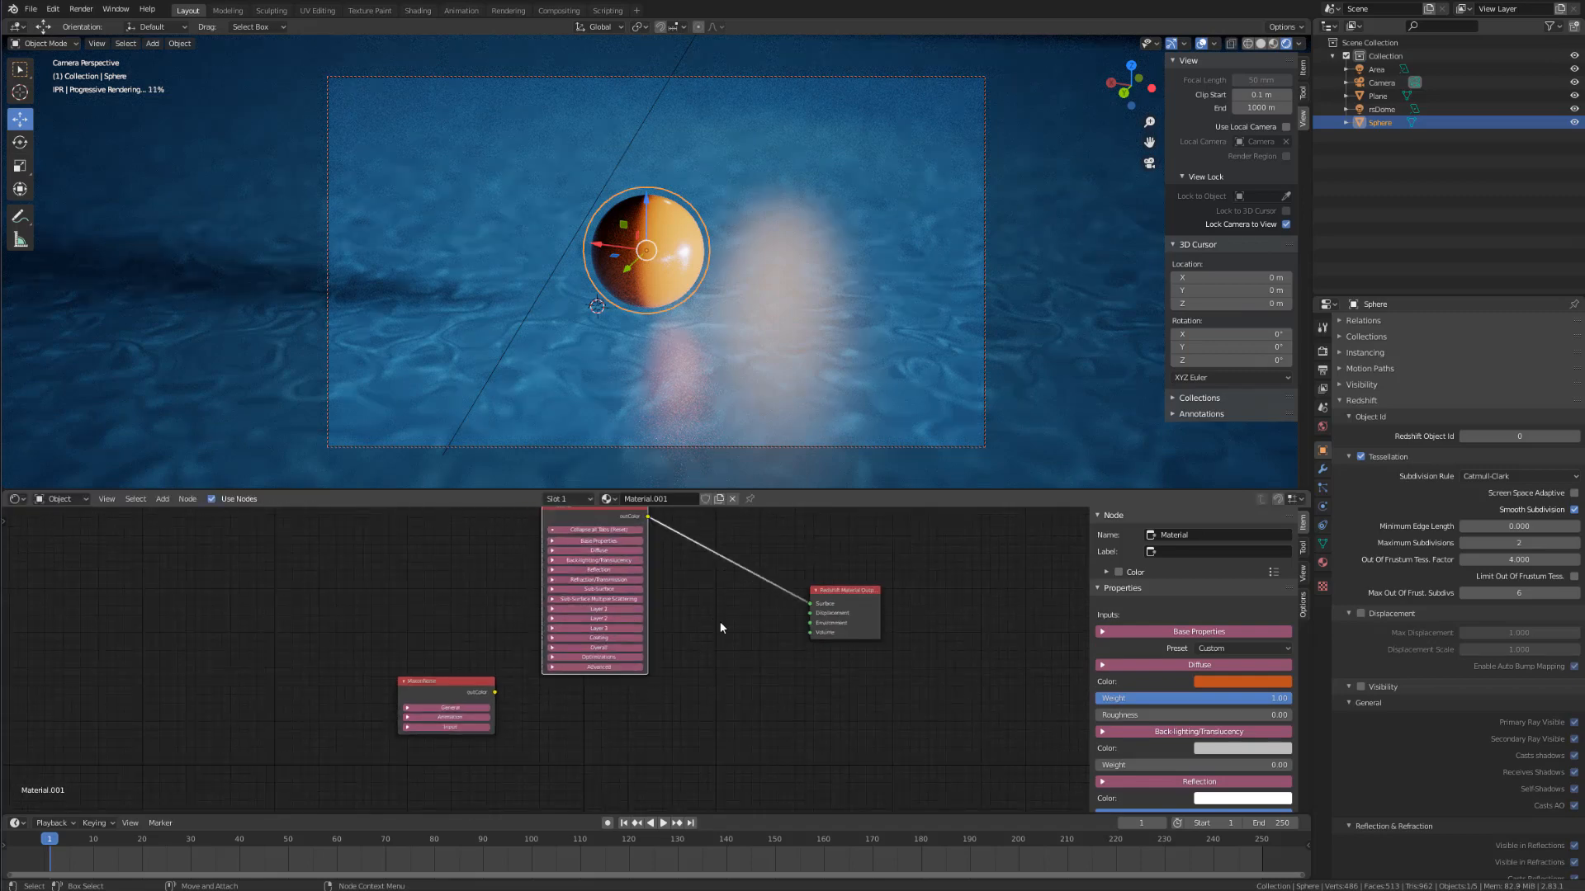
# Step: Add a Displacement node and place it below the Material node, to the right of the MaxonNoise node
pyautogui.moveTo(728, 637); pyautogui.dragTo(749, 659, button='middle')
pyautogui.click(678, 736)
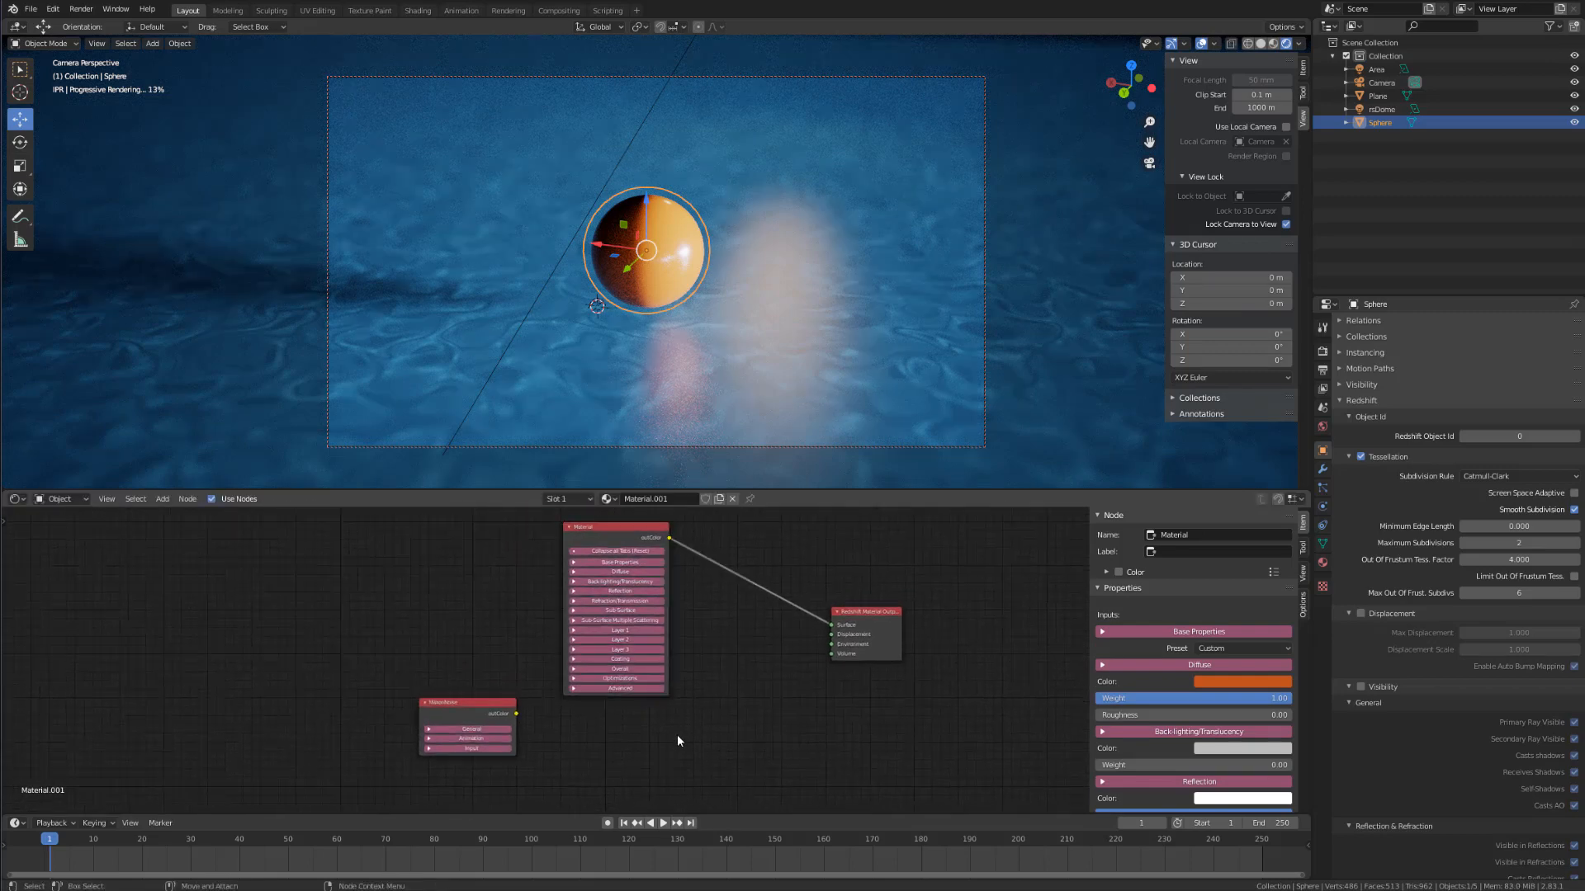
pyautogui.hotkey('shift', 'a')
pyautogui.write('sdis')
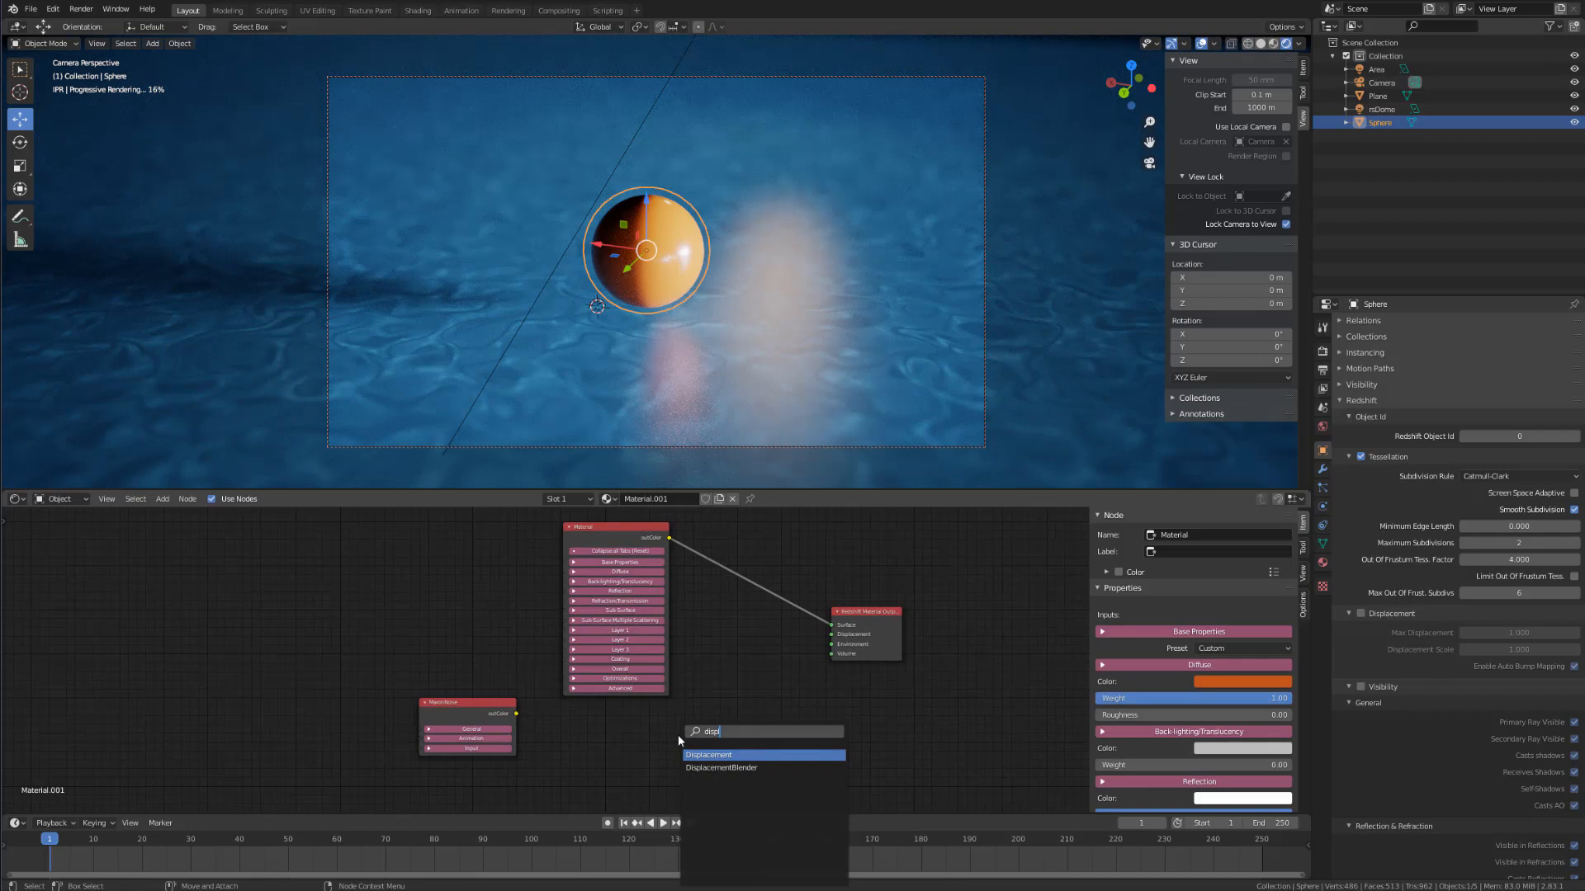
pyautogui.press('Return')
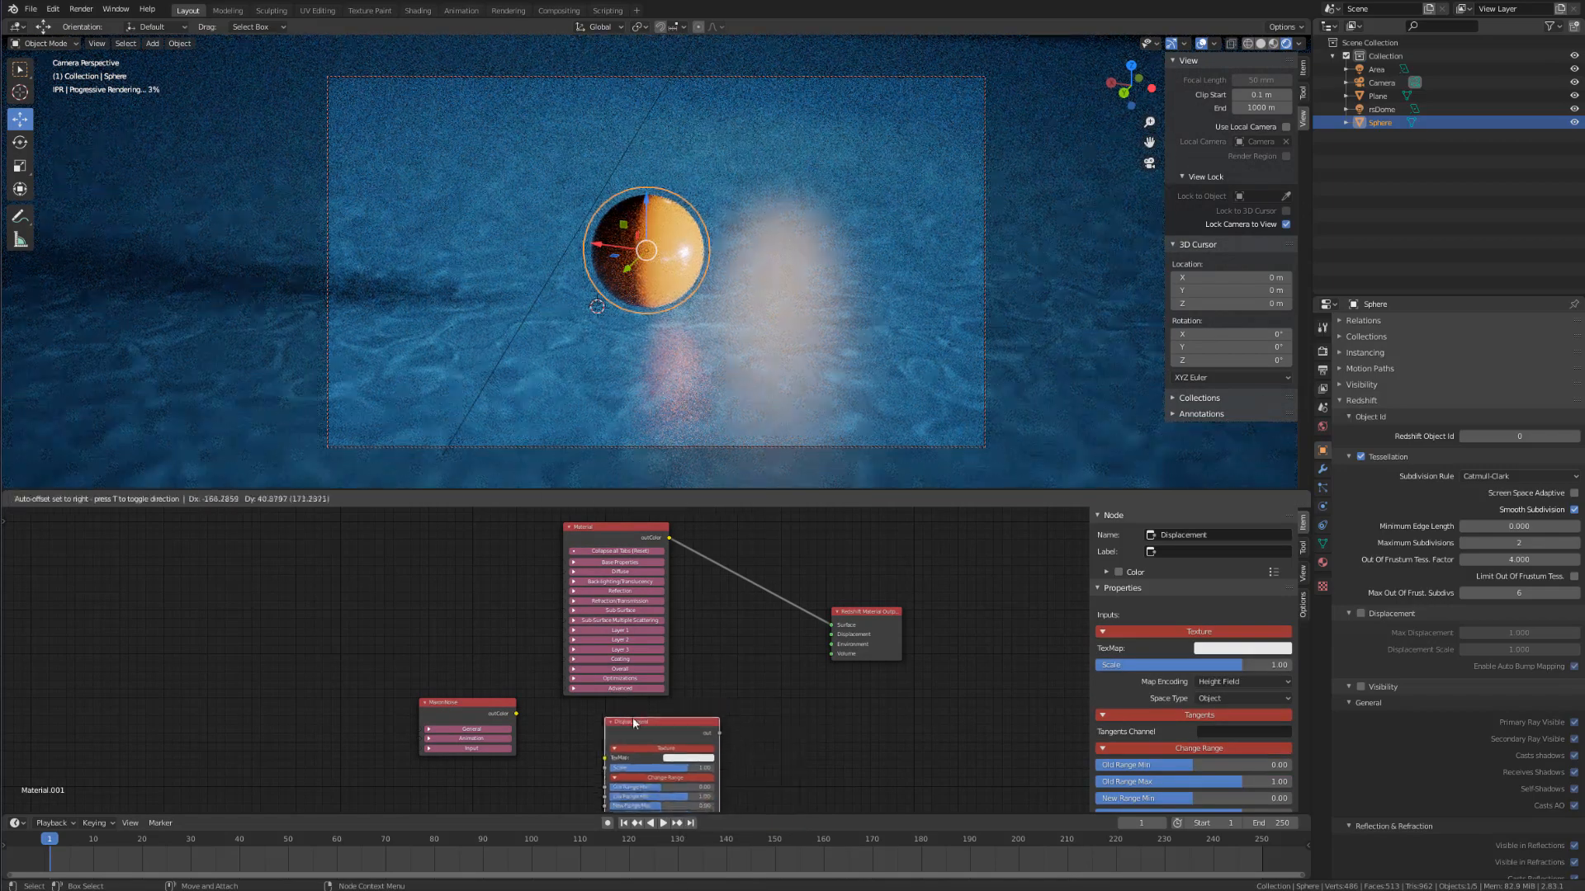
pyautogui.click(627, 720)
# Step: Connect MaxonNoise outColor to the Displacement node's TexMap and its output to Displacement on the Redshift Material Output
pyautogui.moveTo(516, 714); pyautogui.dragTo(608, 759)
pyautogui.scroll(2, 642, 775)
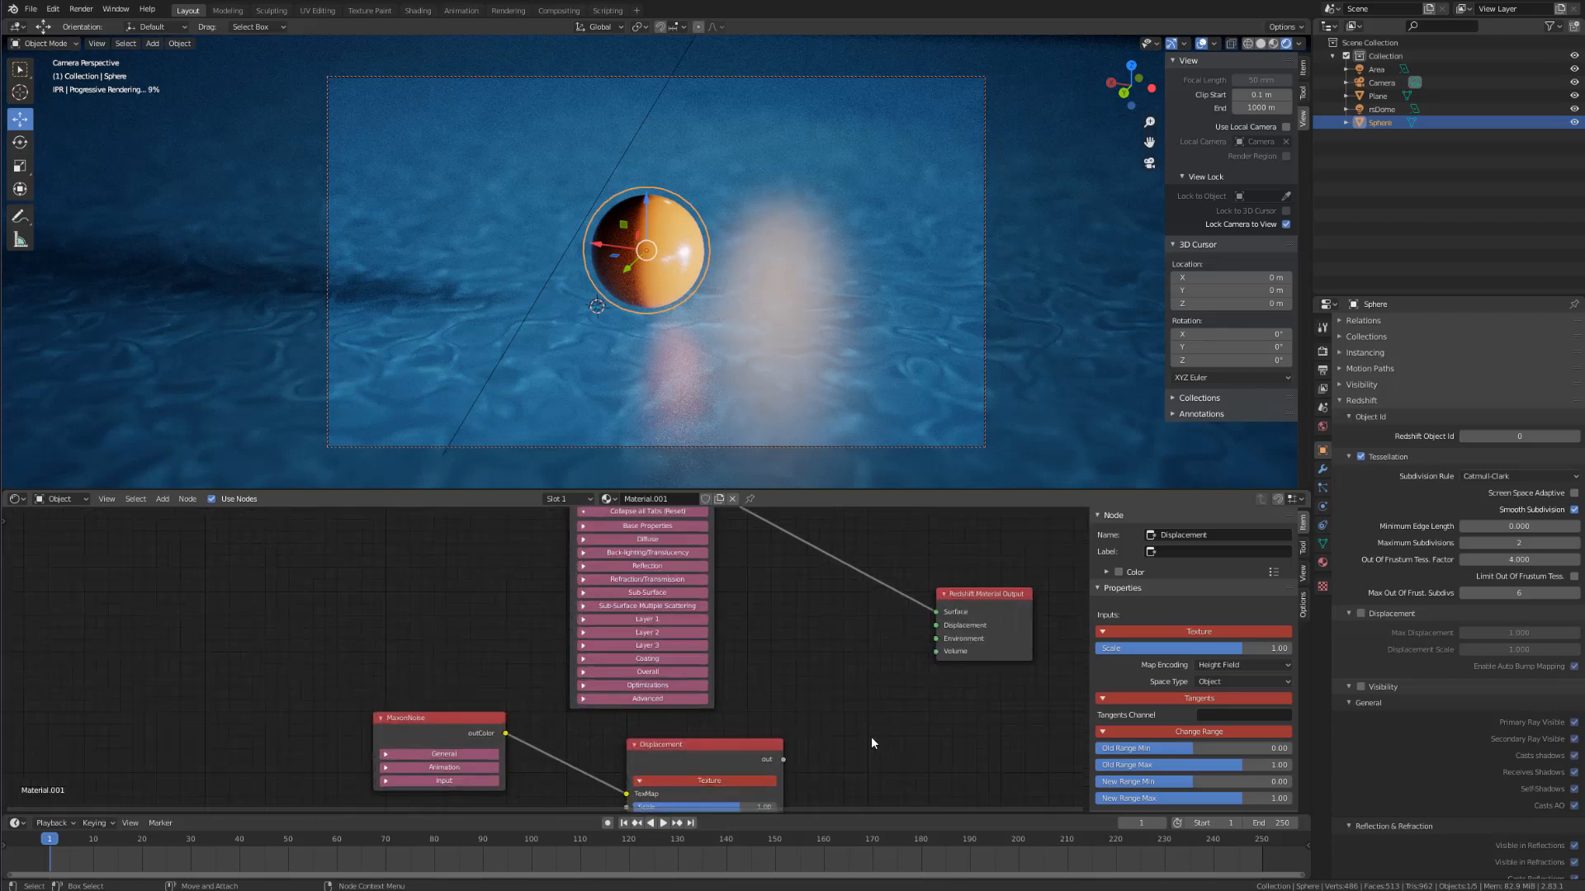
pyautogui.moveTo(864, 765); pyautogui.dragTo(751, 723, button='middle')
pyautogui.scroll(2, 786, 639)
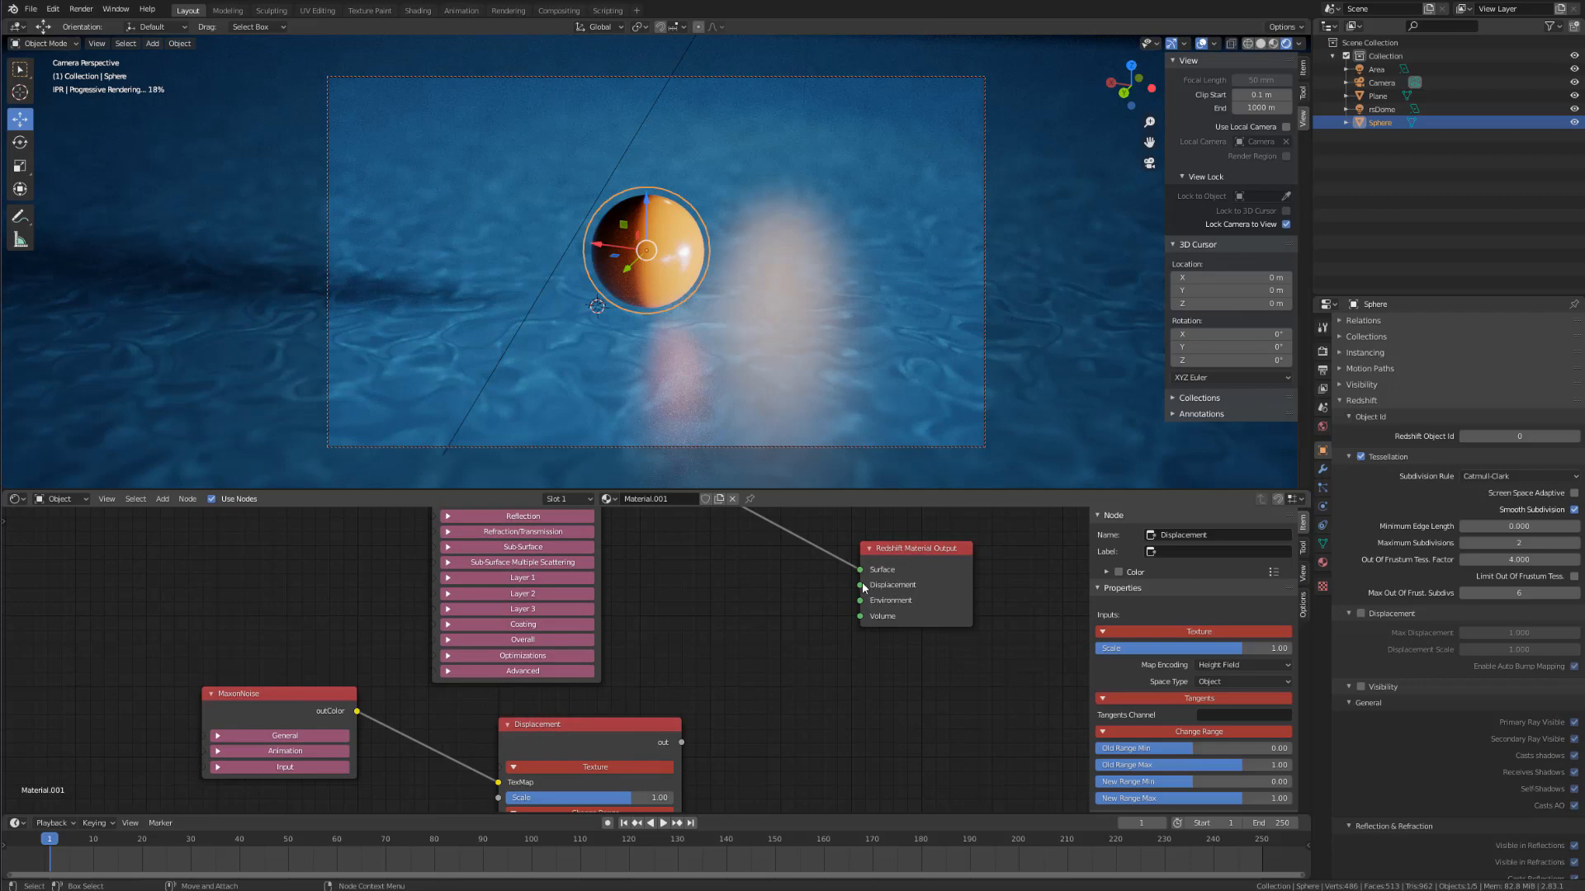
pyautogui.moveTo(859, 586); pyautogui.dragTo(681, 742)
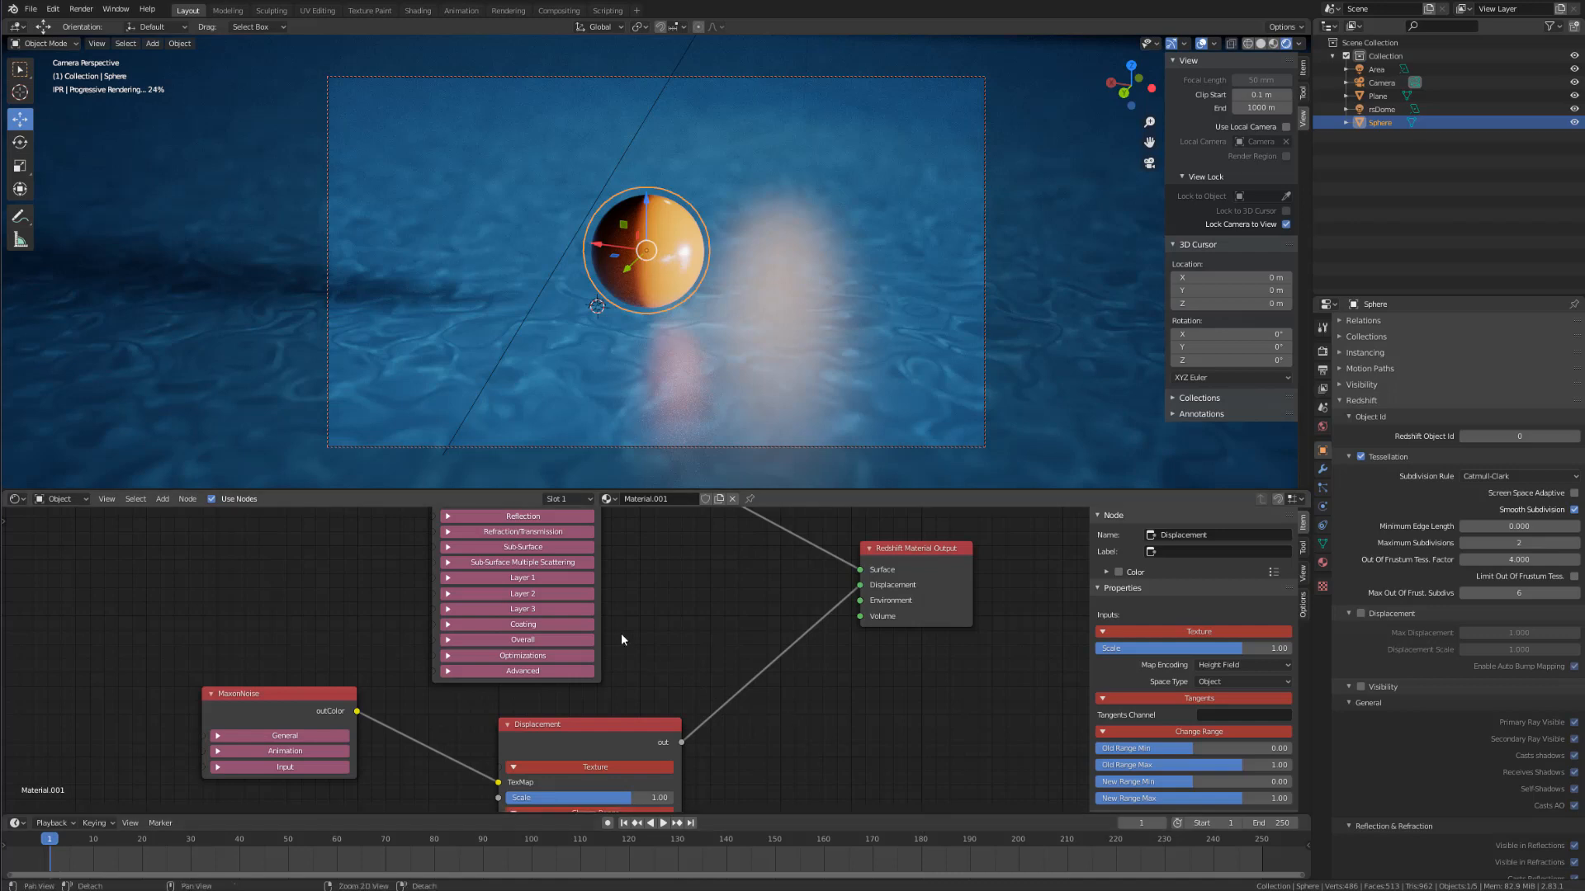
pyautogui.moveTo(673, 623); pyautogui.dragTo(783, 581, button='middle')
pyautogui.moveTo(685, 690); pyautogui.dragTo(640, 685)
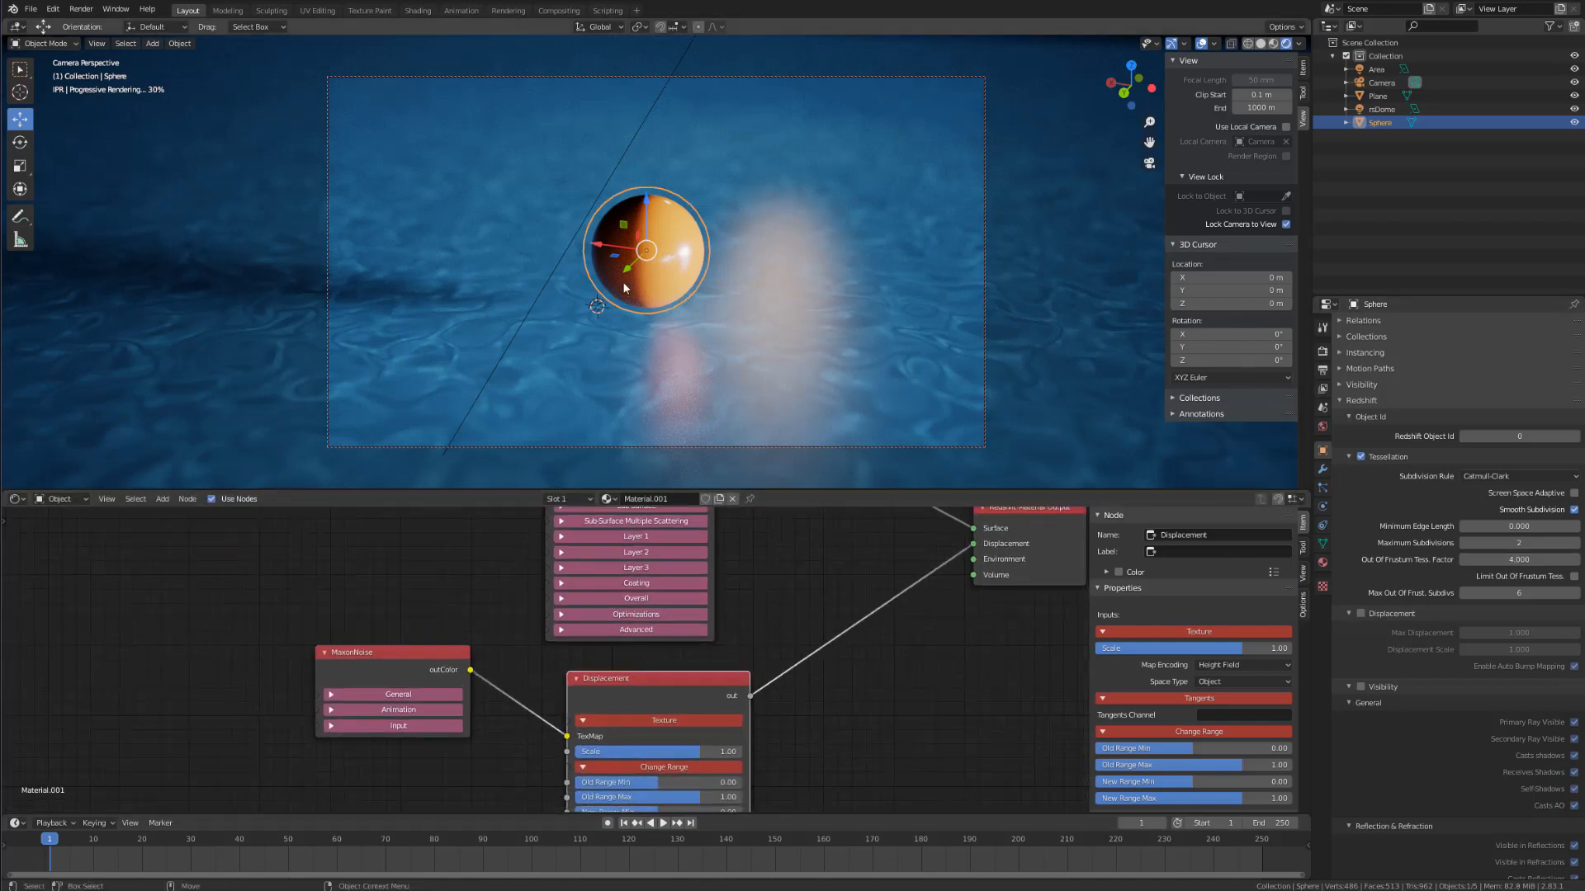
# Step: Enable Displacement in the sphere's Redshift object settings
pyautogui.click(659, 238)
pyautogui.click(677, 246)
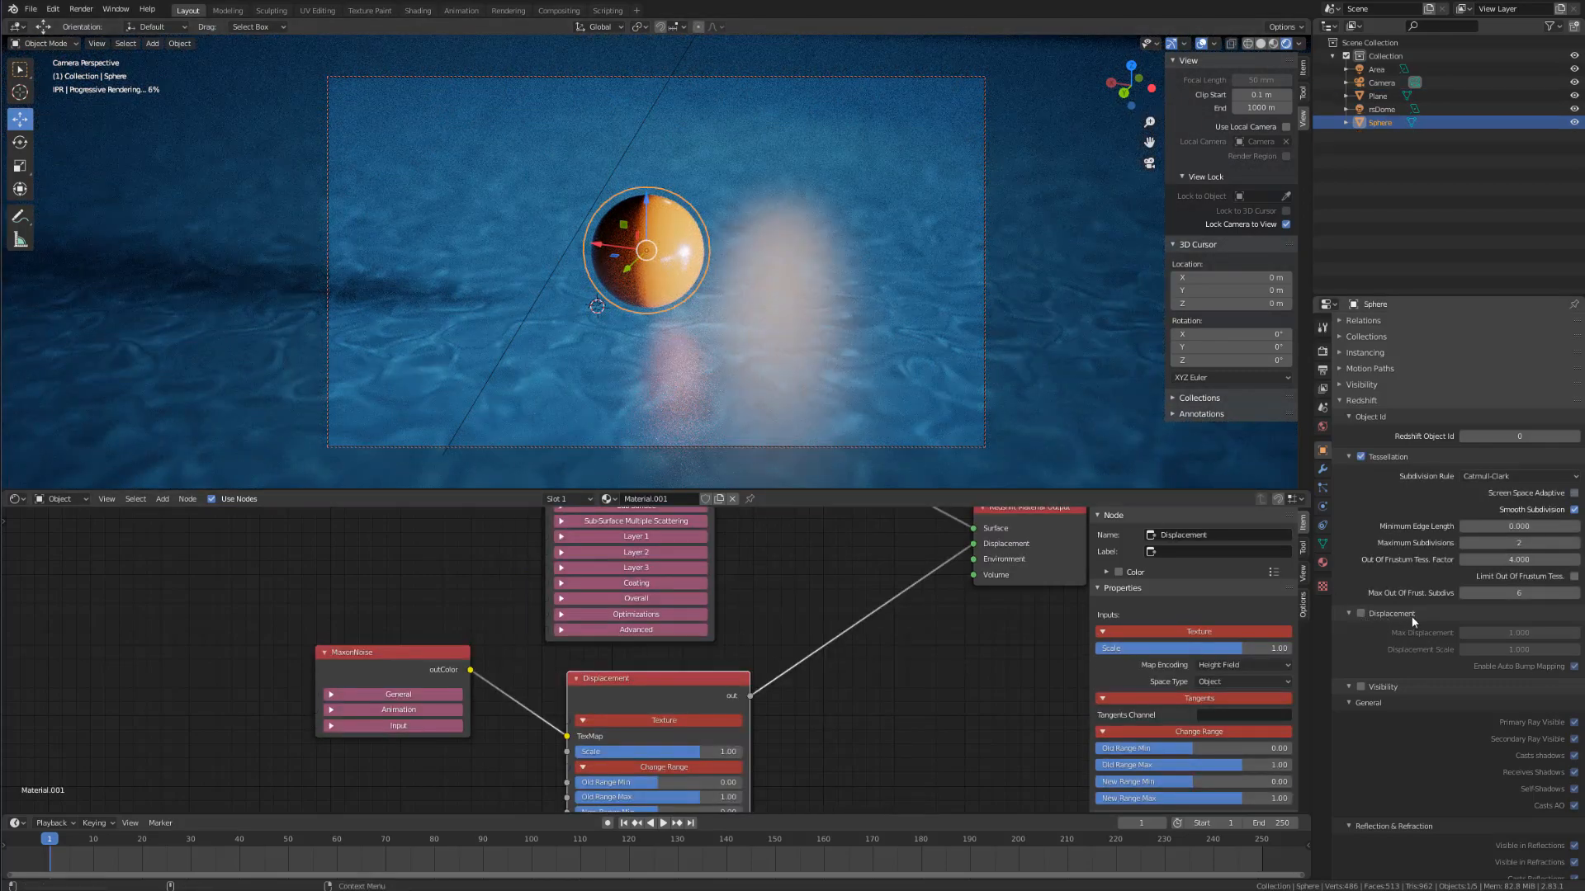
pyautogui.click(1360, 613)
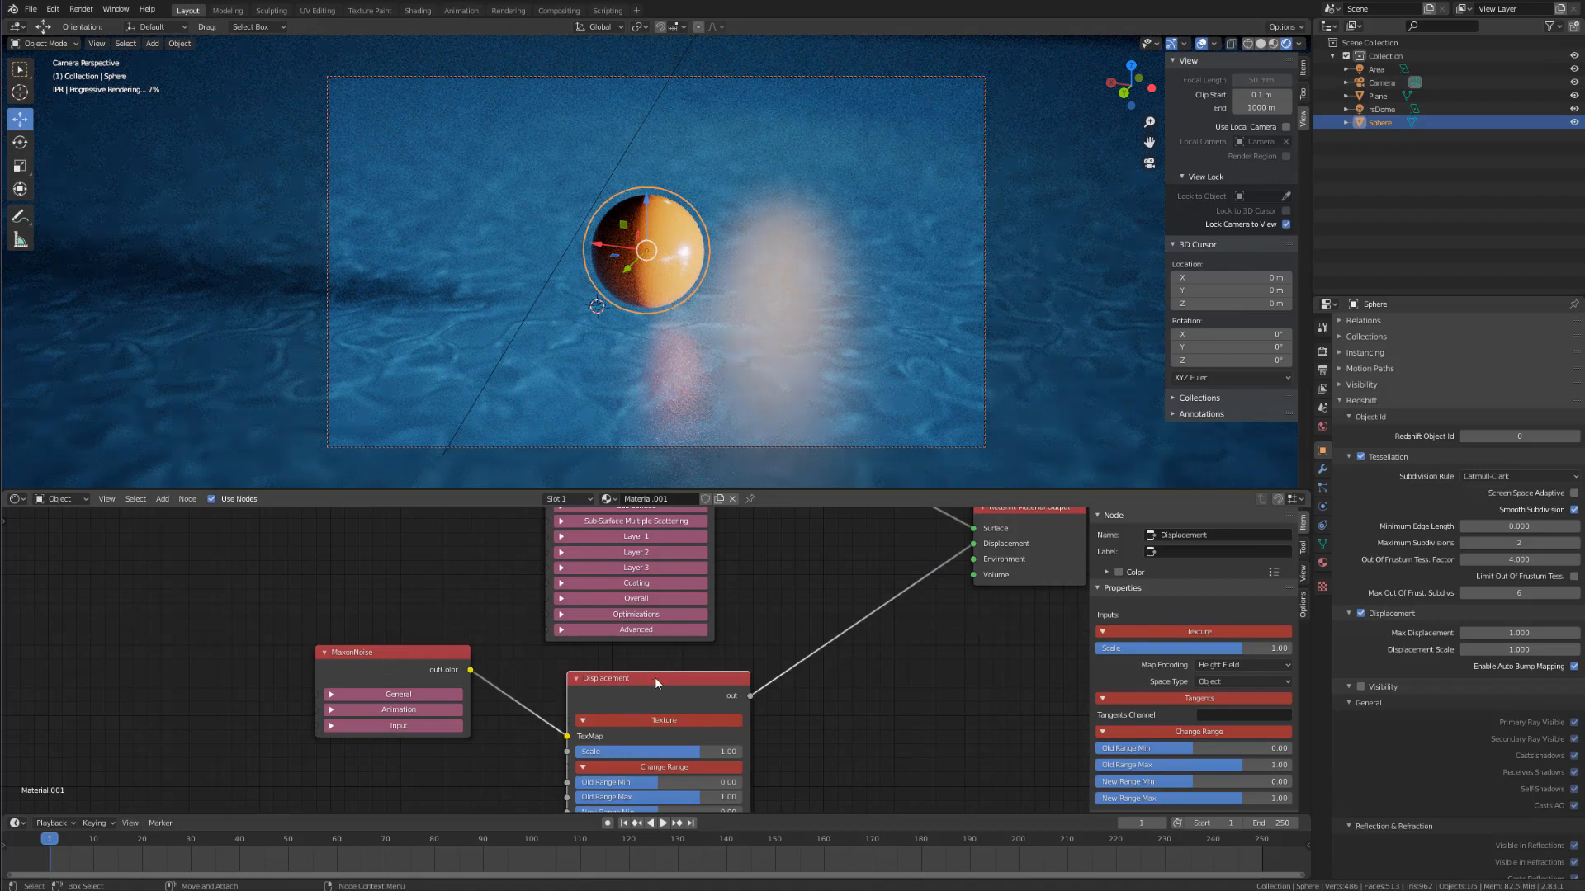
# Step: Set the Displacement node's texture scale to 2
pyautogui.click(379, 651)
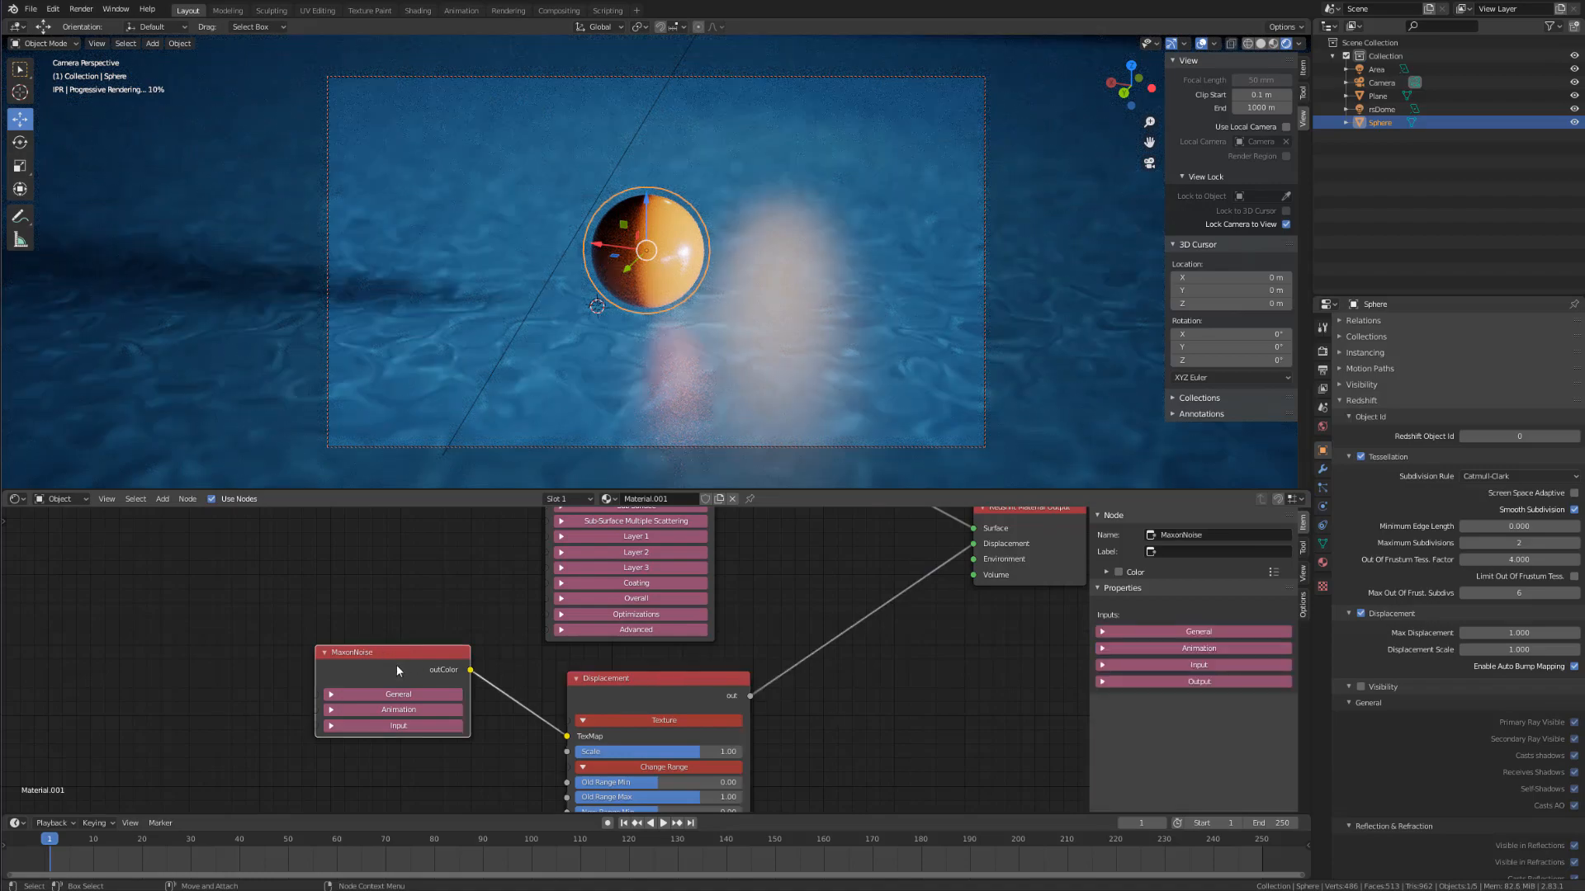
pyautogui.click(716, 752)
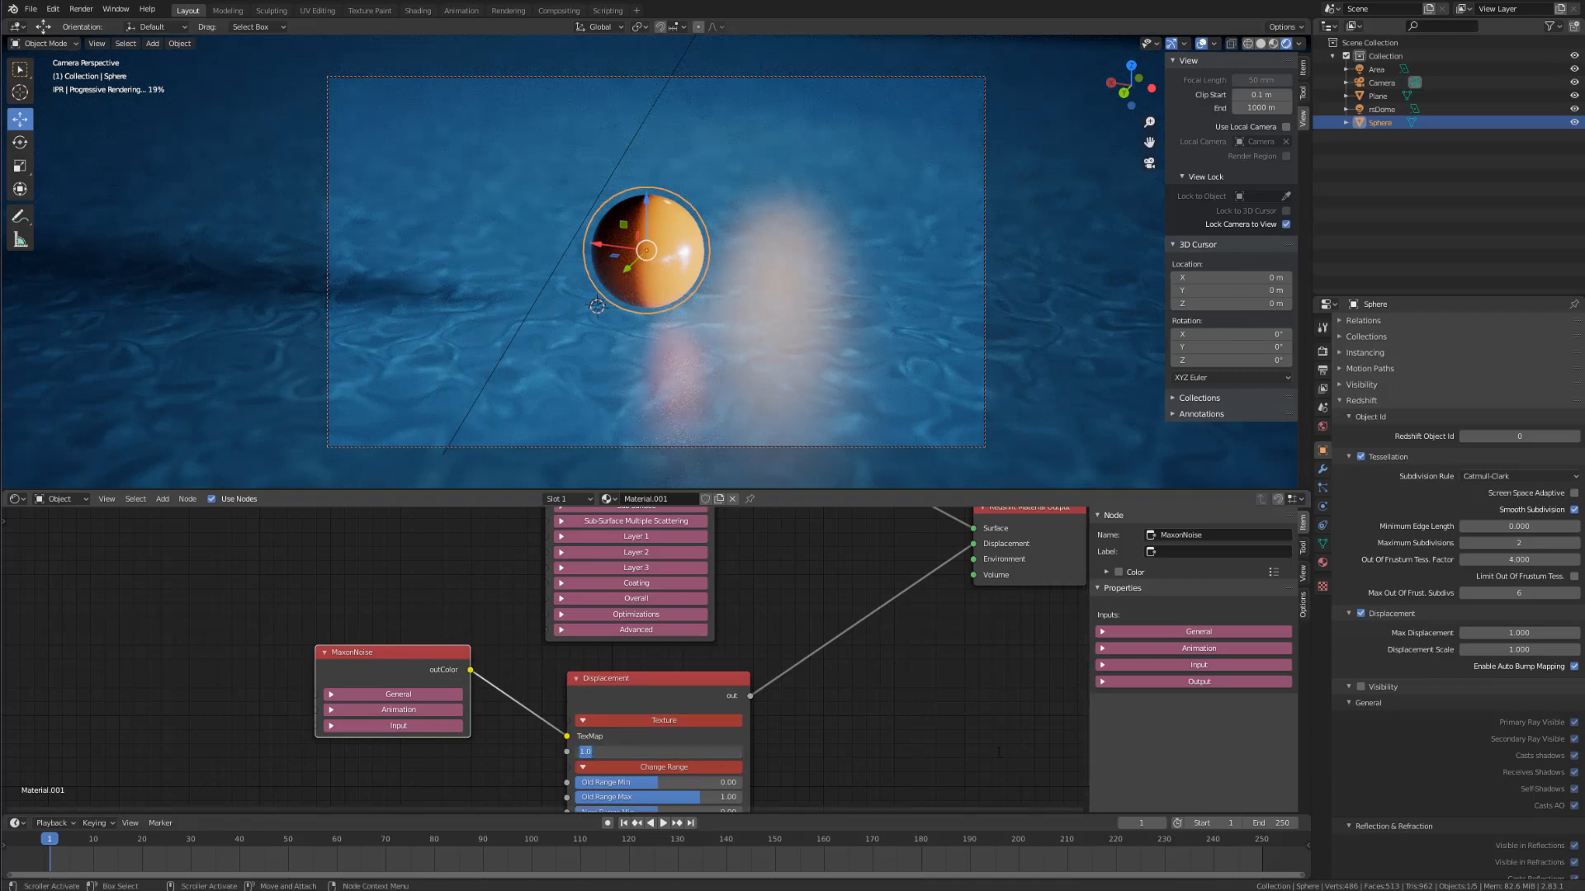
pyautogui.write('2')
pyautogui.press('Return')
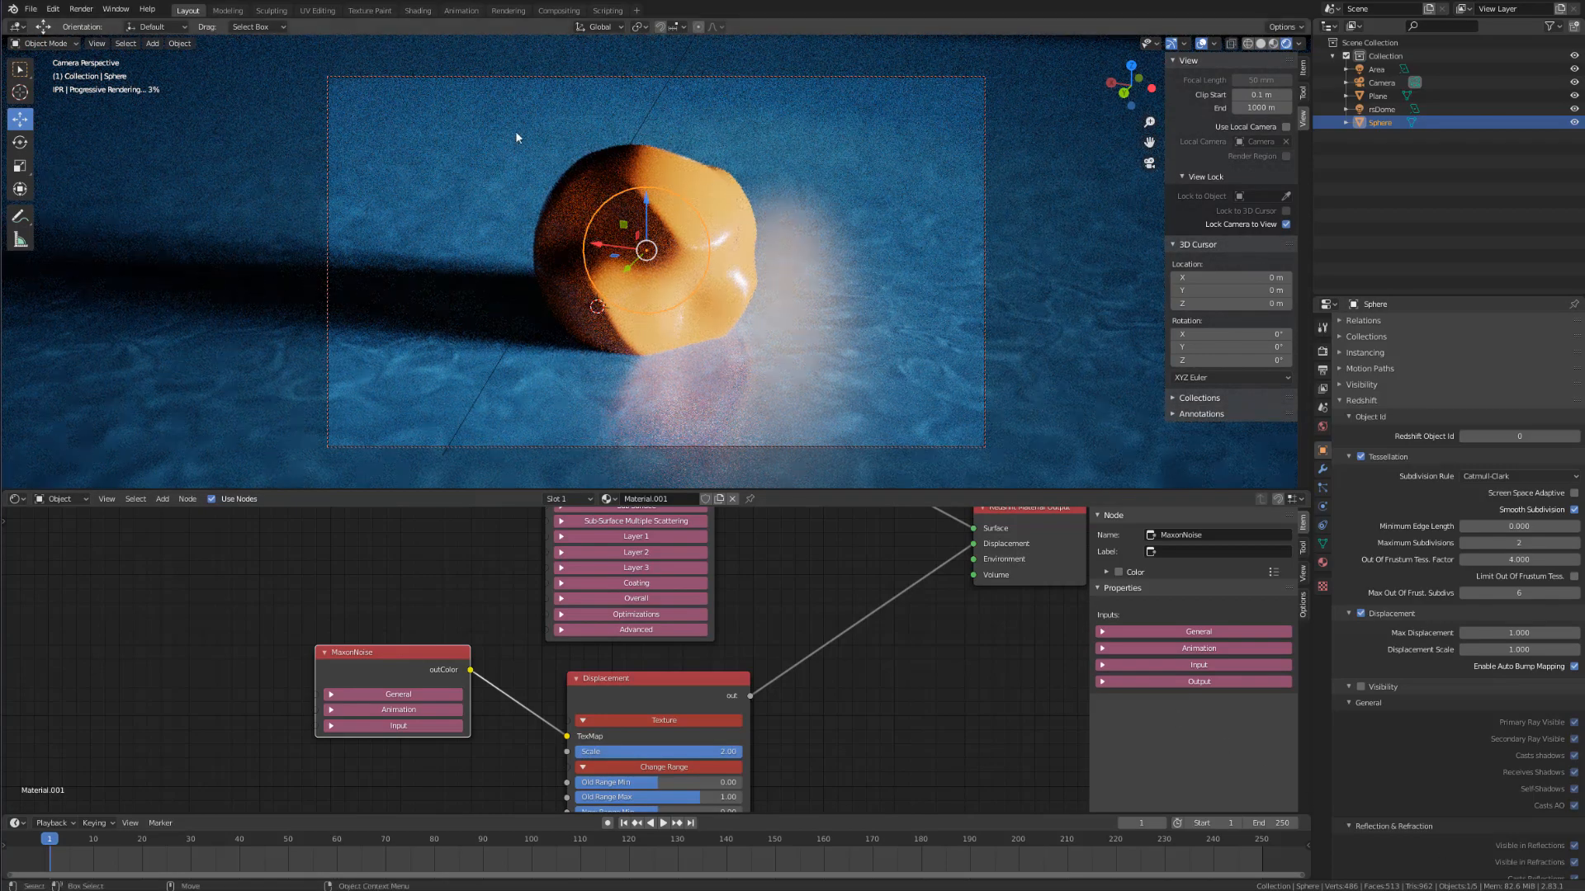
# Step: Pull the camera back and lower it around the displaced sphere to view it nearer to the plane
pyautogui.scroll(-3, 651, 265)
pyautogui.scroll(2, 651, 266)
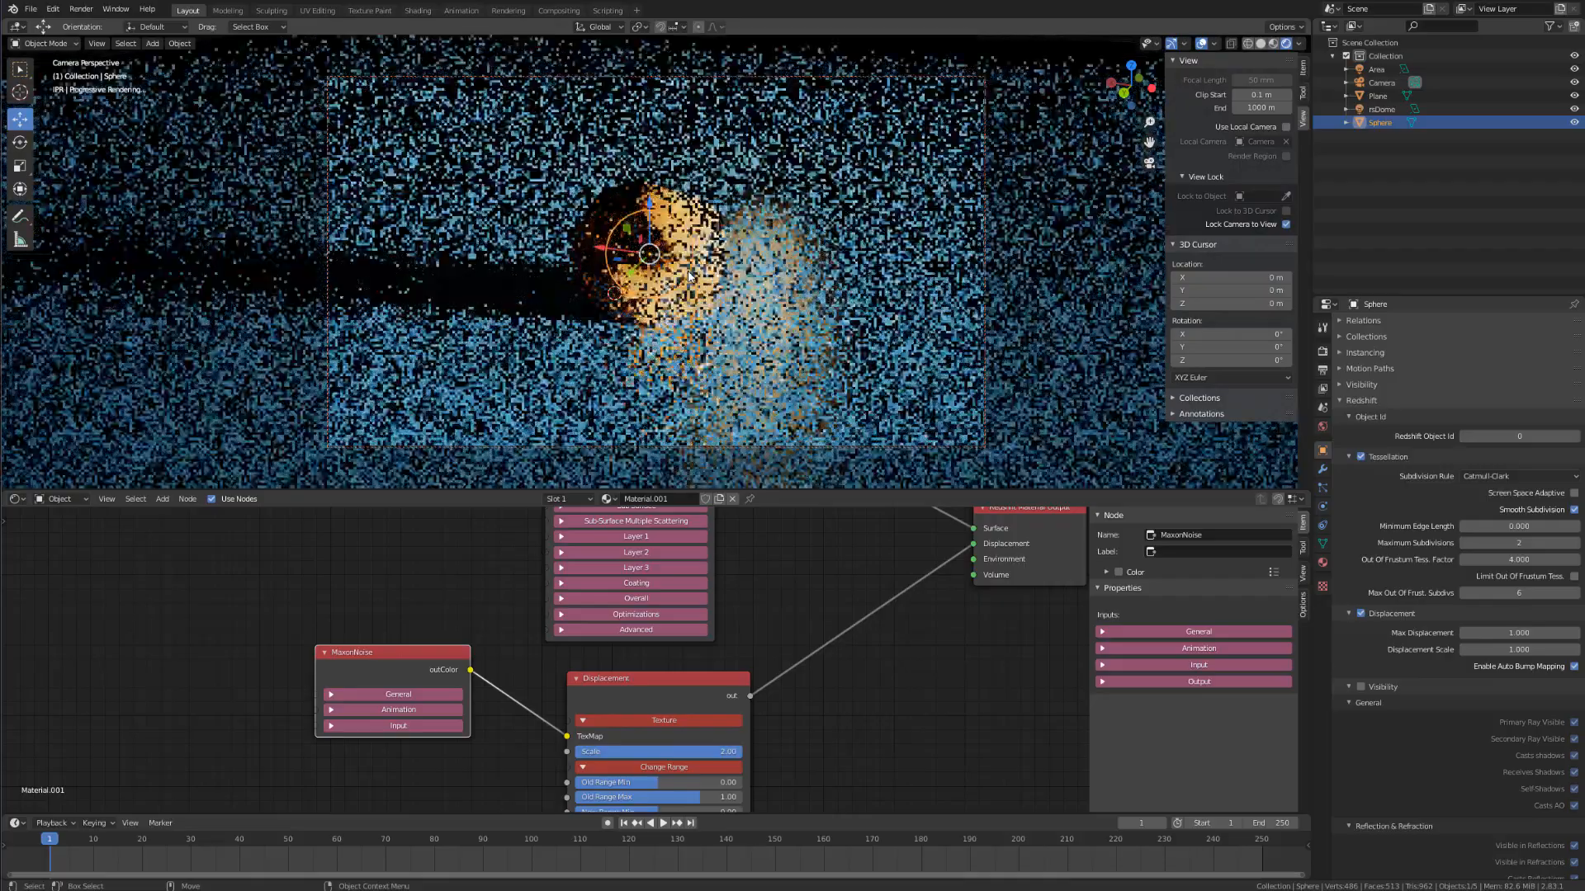
pyautogui.moveTo(651, 265); pyautogui.dragTo(618, 275, button='middle')
pyautogui.keyDown('alt'); pyautogui.moveTo(636, 273); pyautogui.dragTo(665, 281); pyautogui.keyUp('alt')
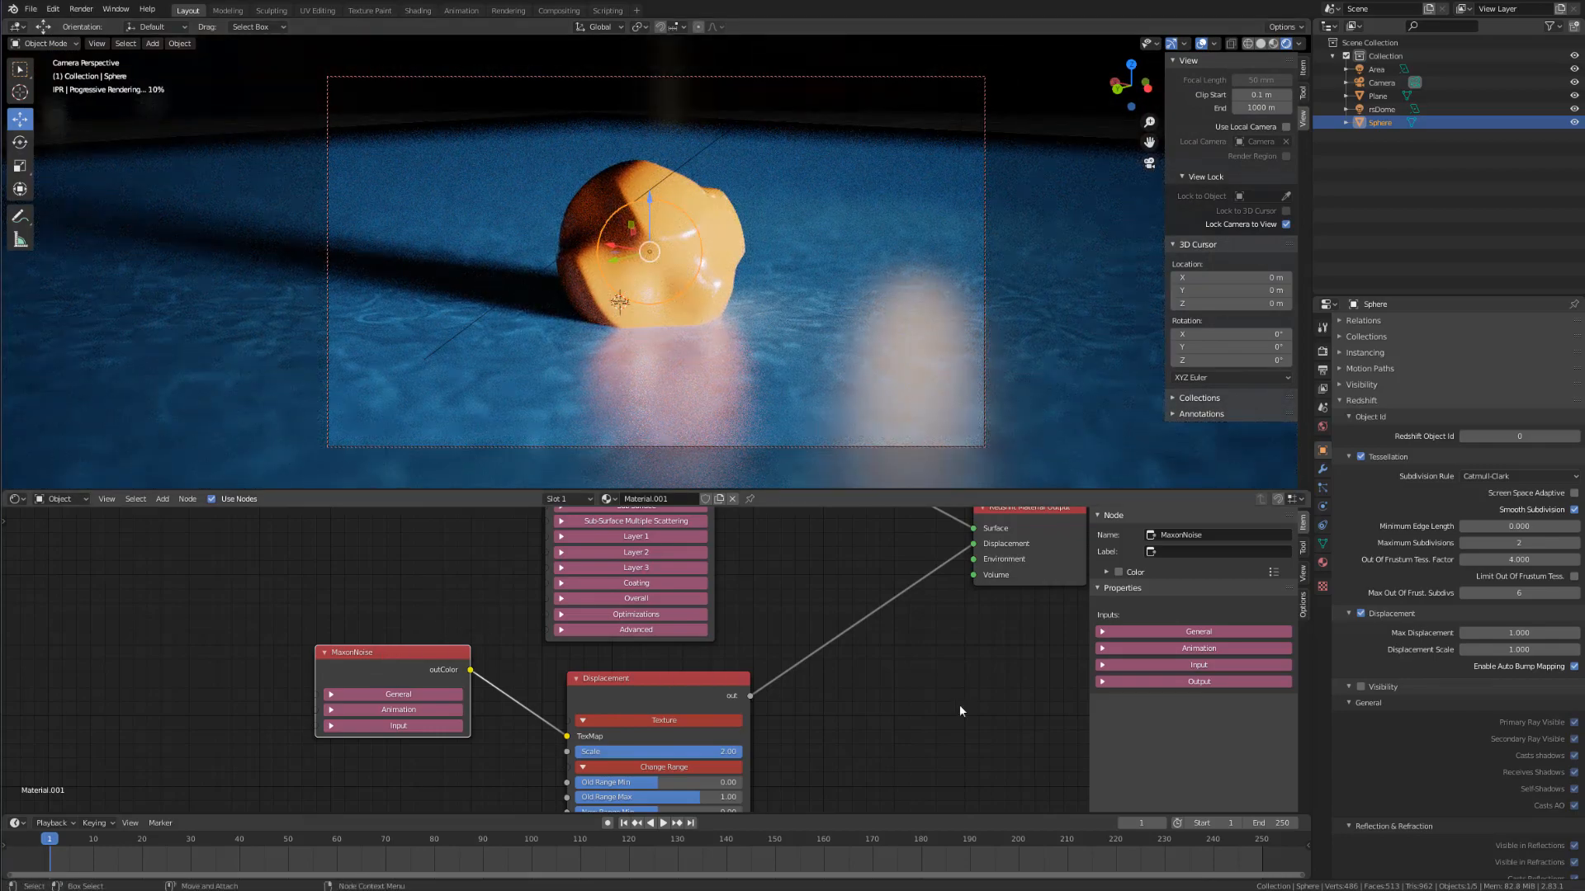
# Step: Change the MaxonNoise type to Poxo and raise the sphere above the plane
pyautogui.click(1172, 632)
pyautogui.click(1239, 698)
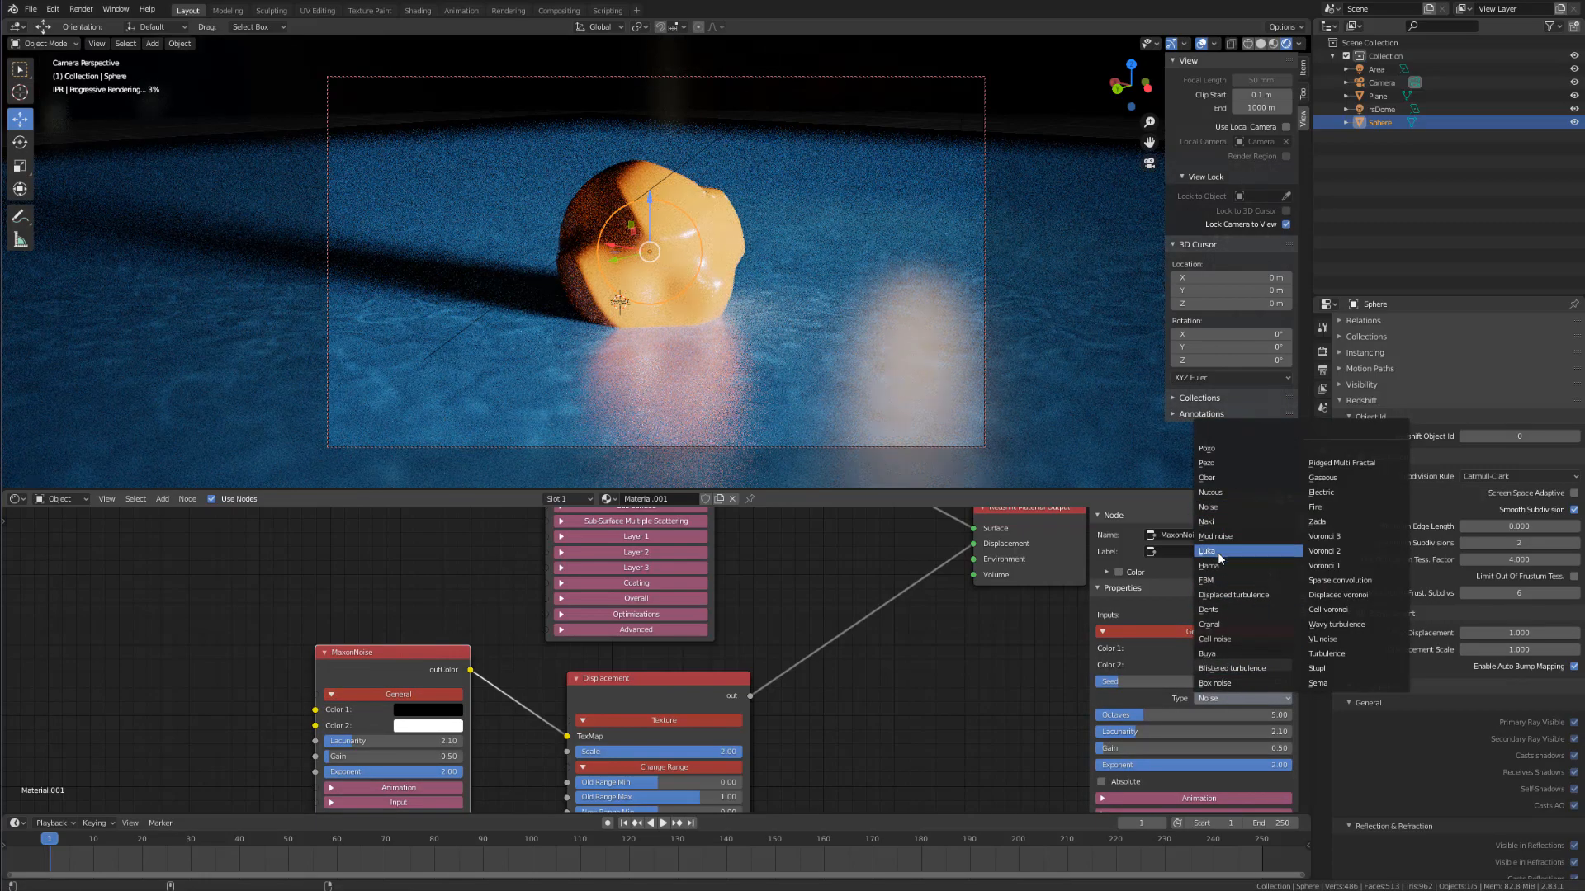
pyautogui.click(1210, 449)
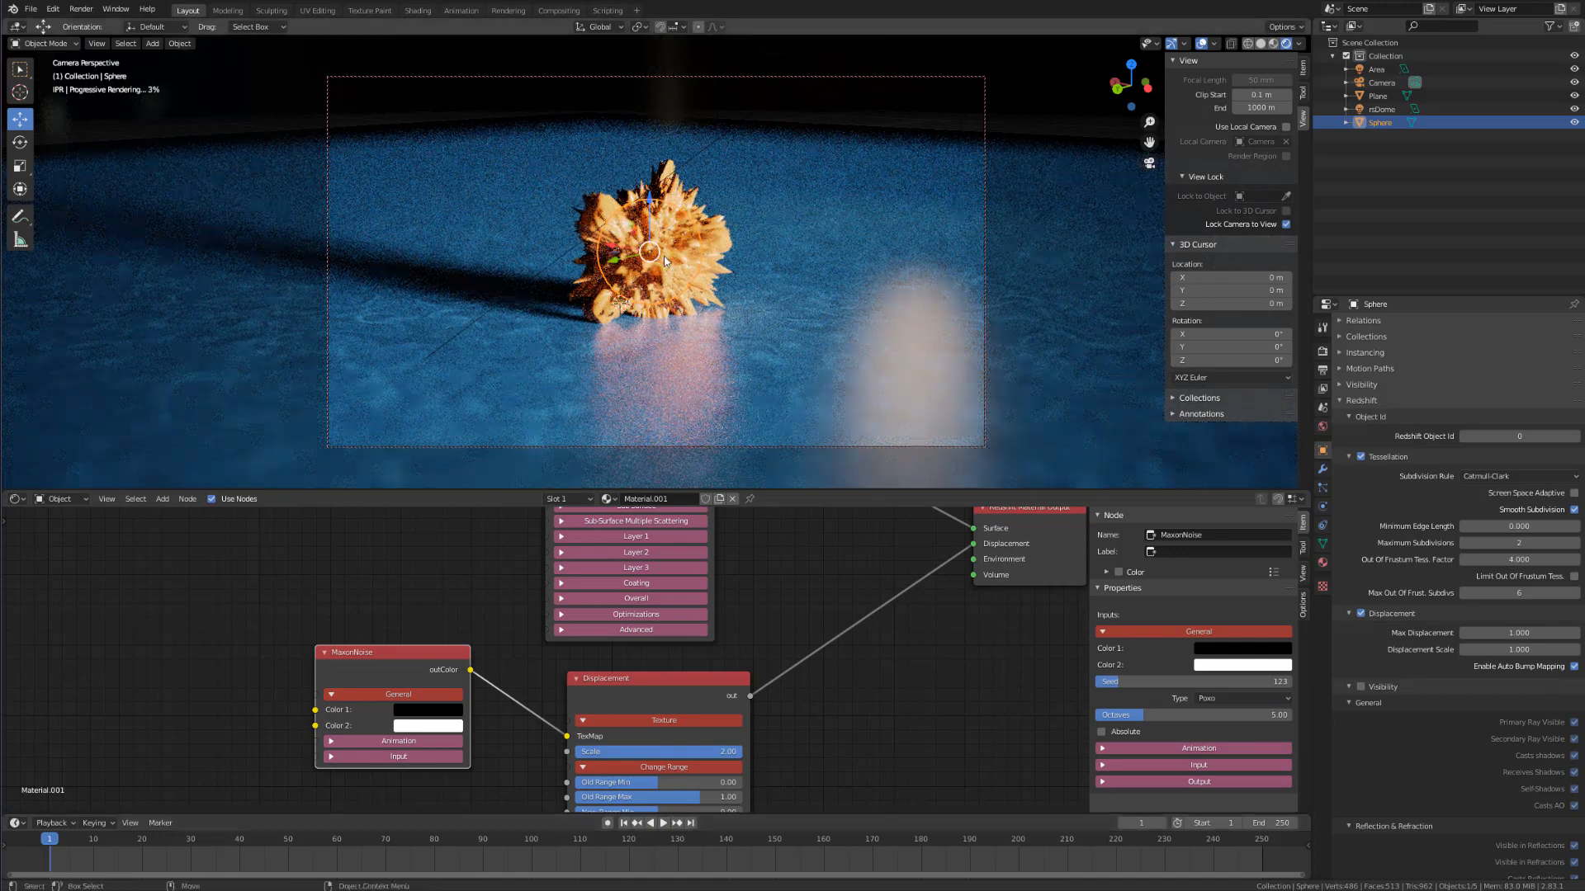
pyautogui.moveTo(650, 202); pyautogui.dragTo(648, 158)
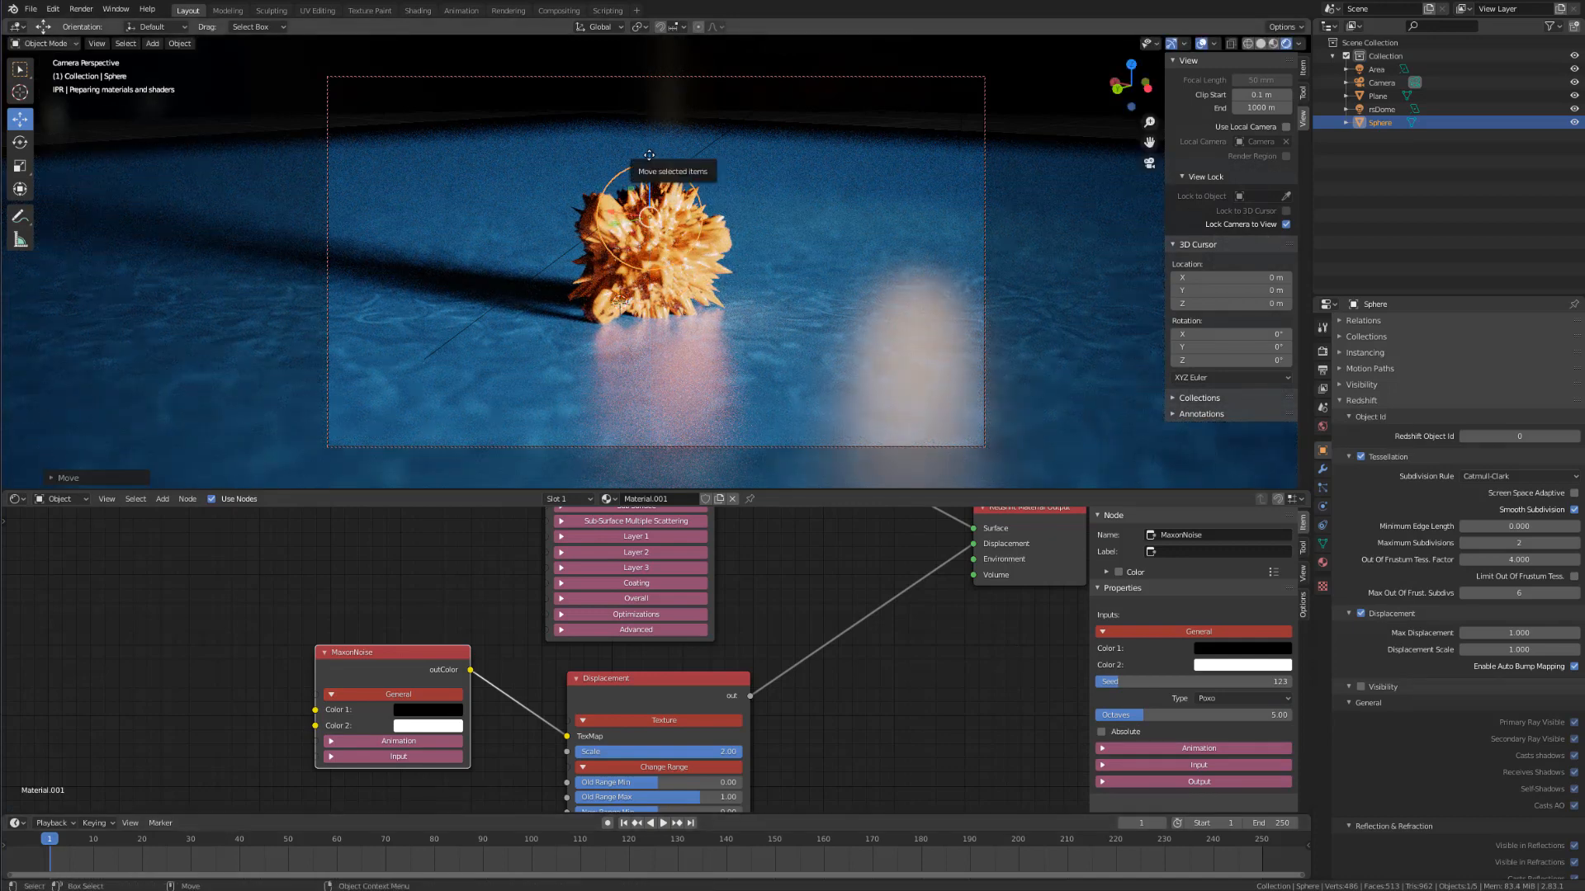
# Step: Move the Displacement node to the right, nearer the material output, and set its texture scale to 1
pyautogui.click(656, 690)
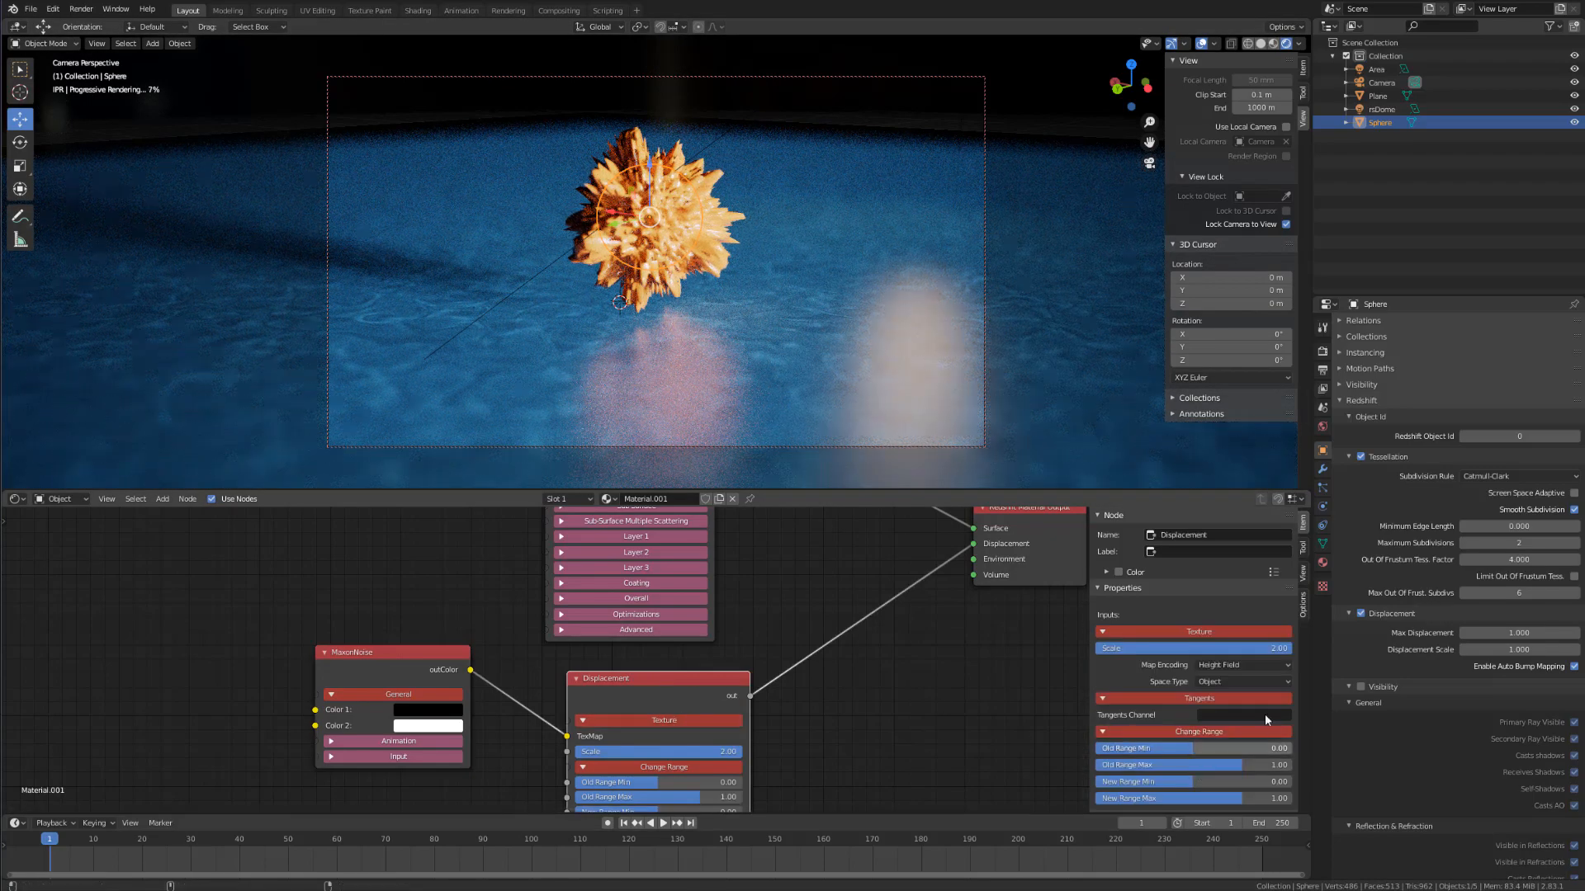
pyautogui.moveTo(644, 681); pyautogui.dragTo(823, 631)
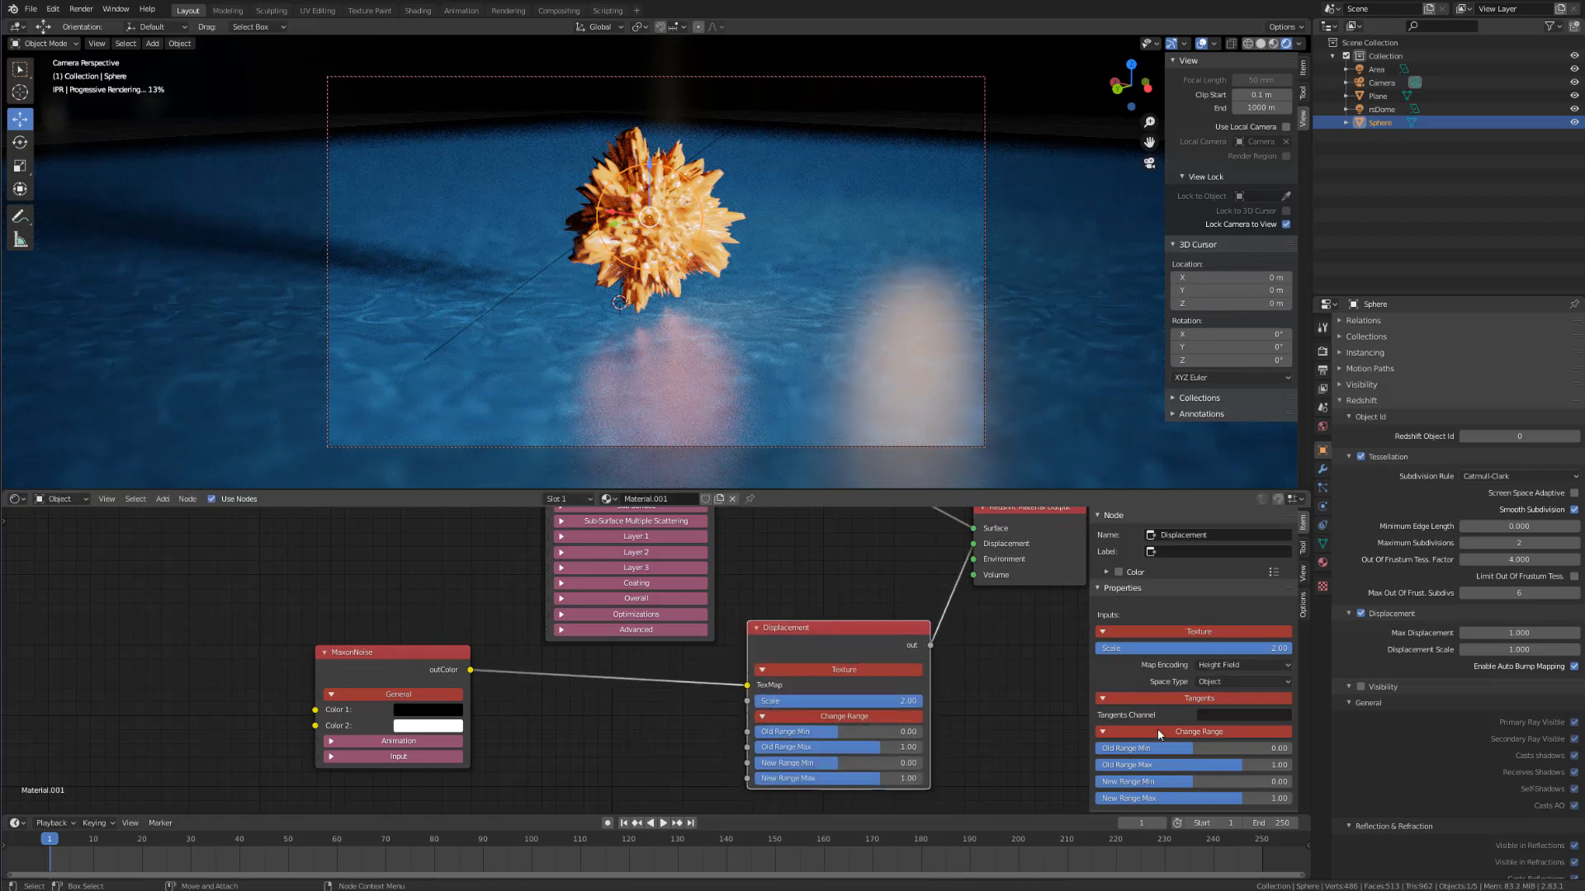
pyautogui.click(1245, 648)
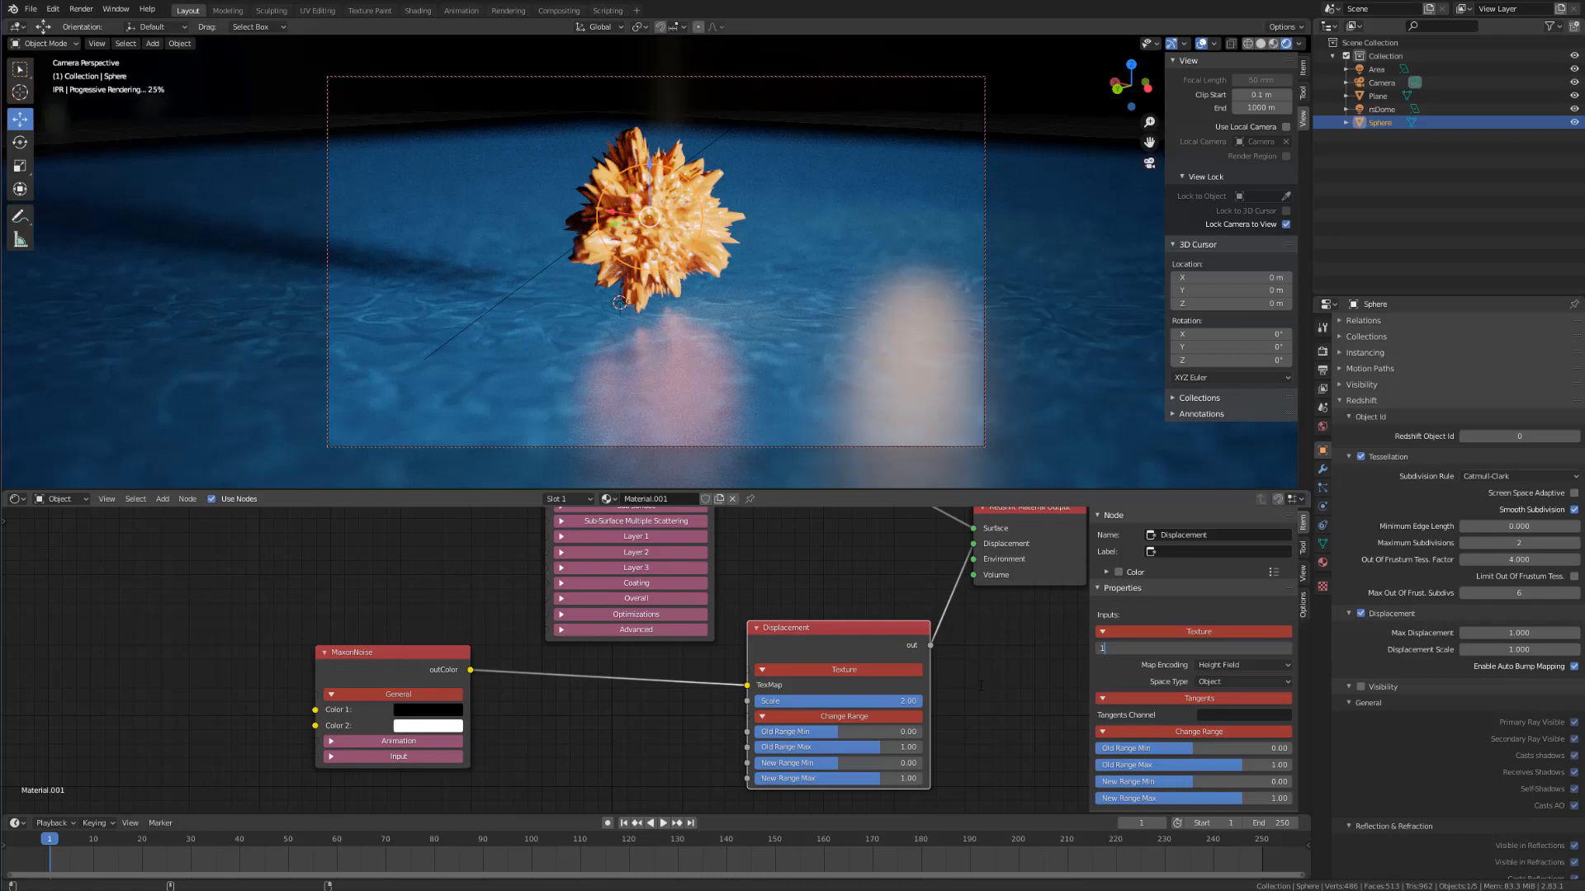
pyautogui.write('1')
pyautogui.press('Return')
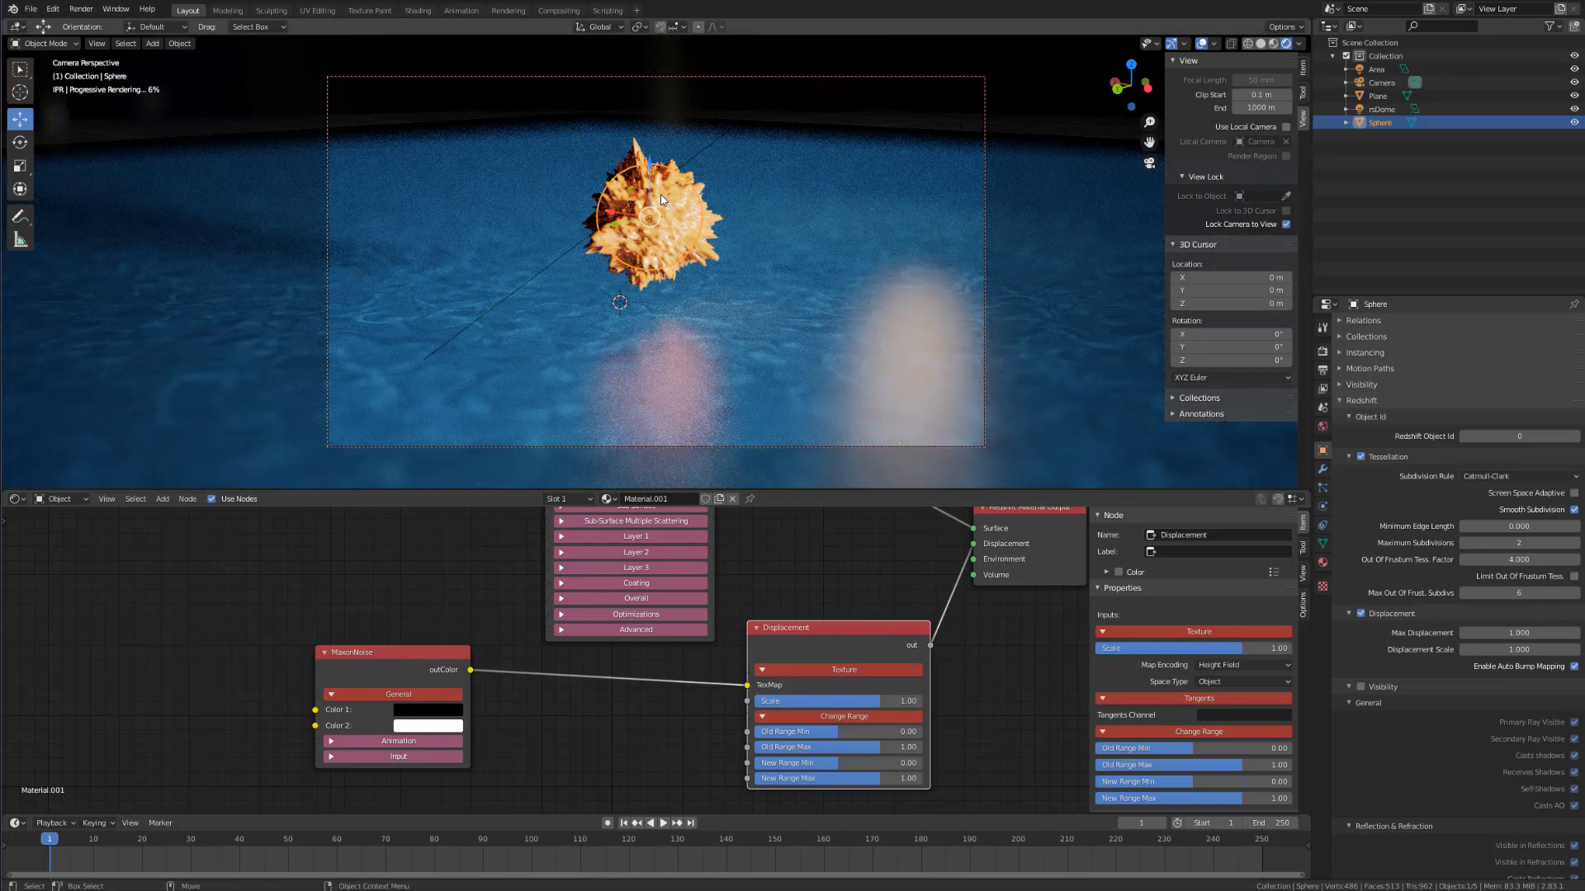
# Step: Move the camera closer and around the sphere, and adjust the sphere's height along the Z axis above the plane
pyautogui.scroll(3, 660, 199)
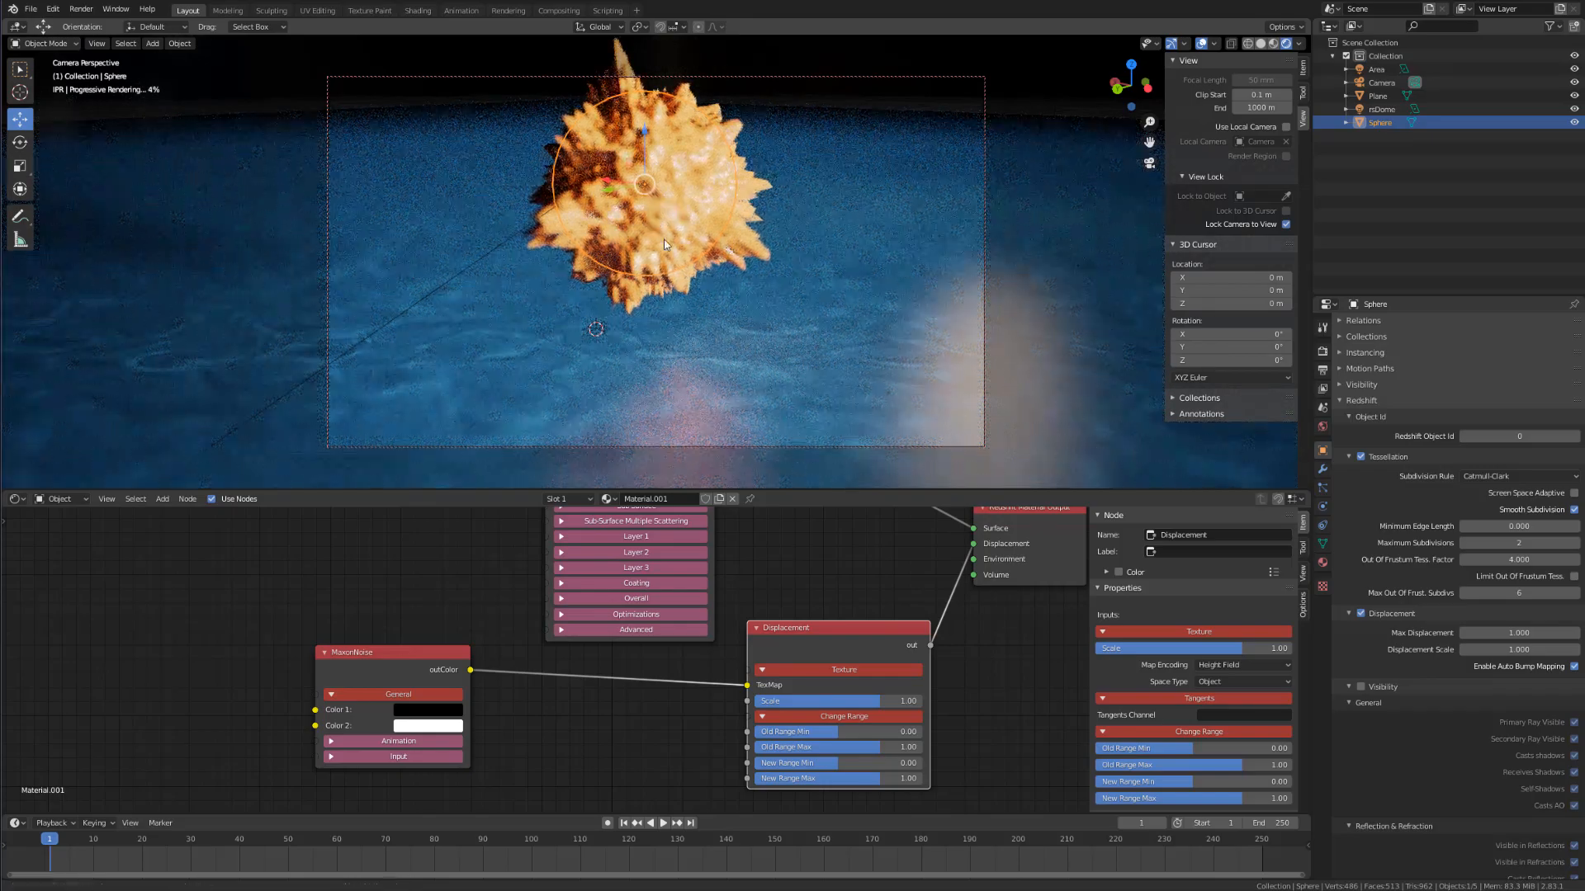
pyautogui.moveTo(665, 245); pyautogui.dragTo(615, 277, button='middle')
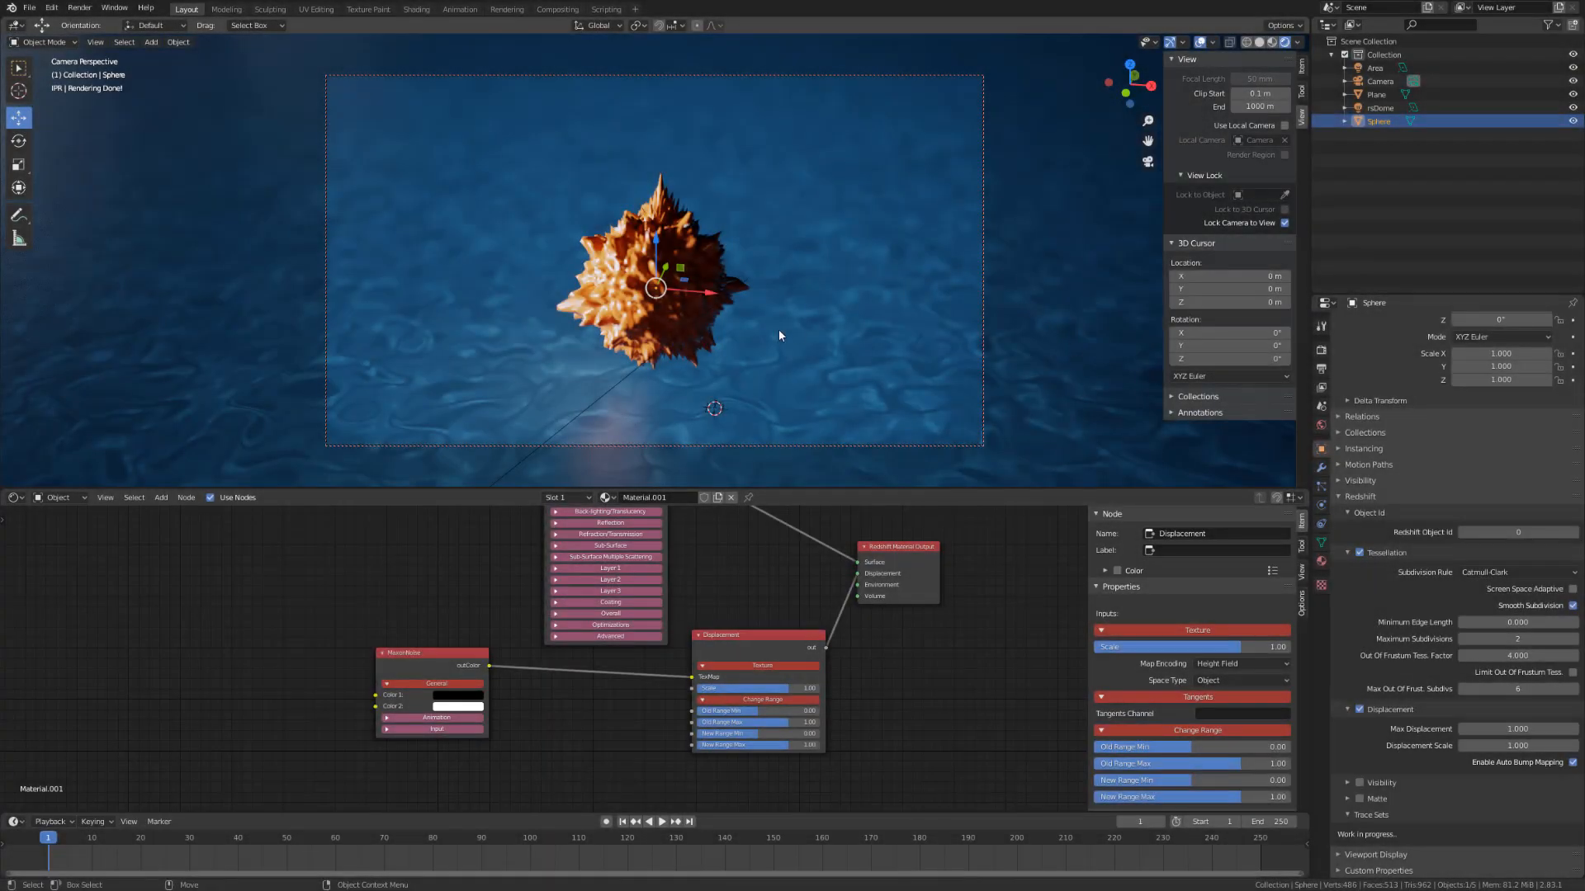
pyautogui.moveTo(658, 243); pyautogui.dragTo(661, 184)
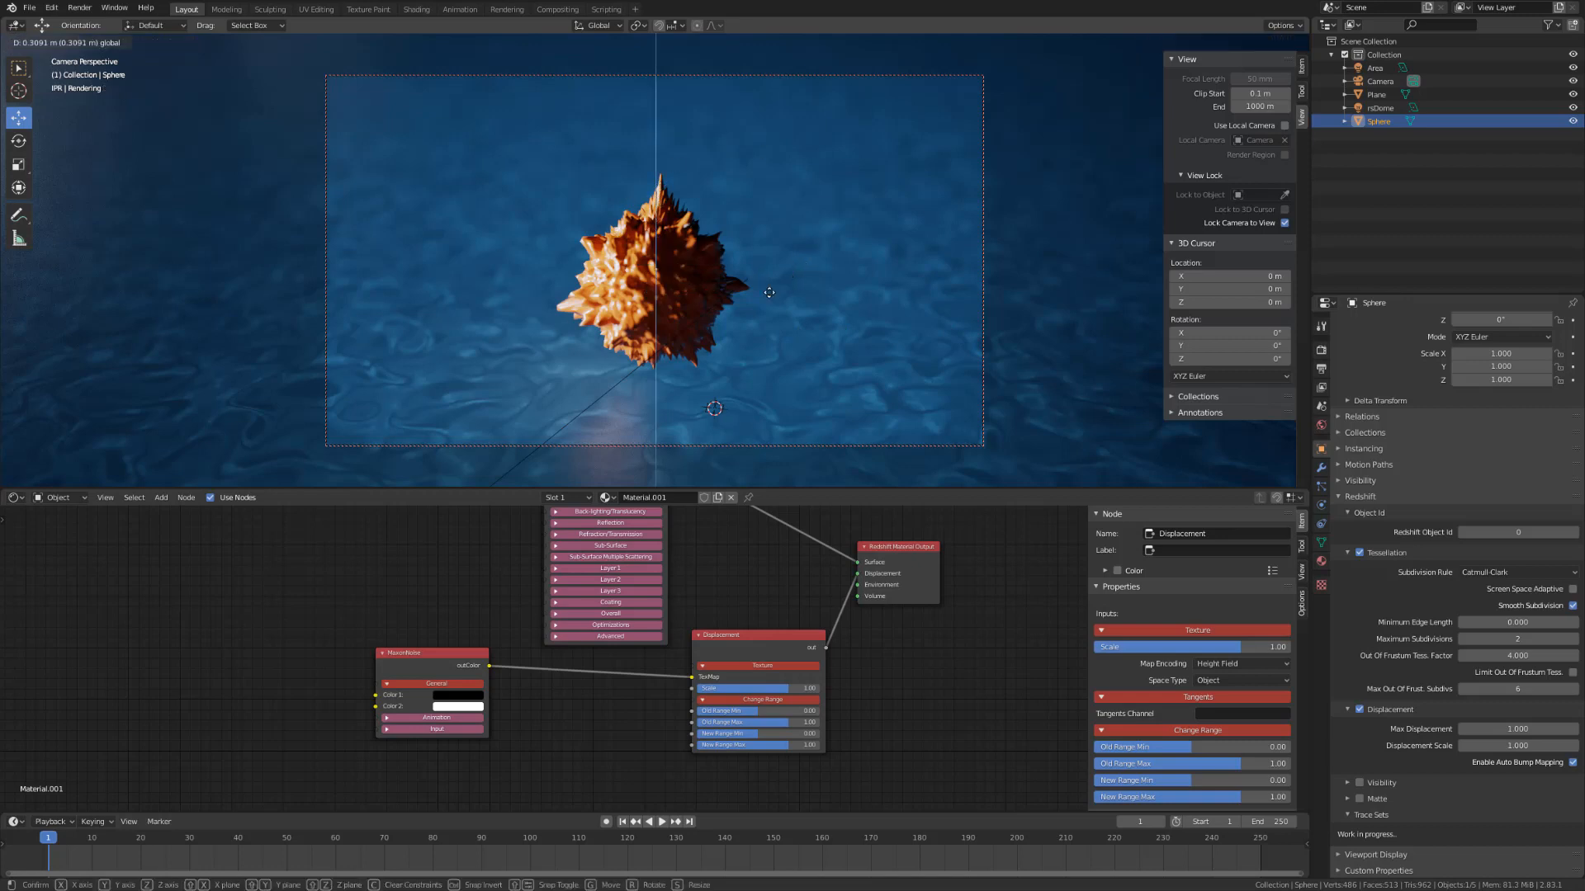
pyautogui.moveTo(842, 251); pyautogui.dragTo(833, 252)
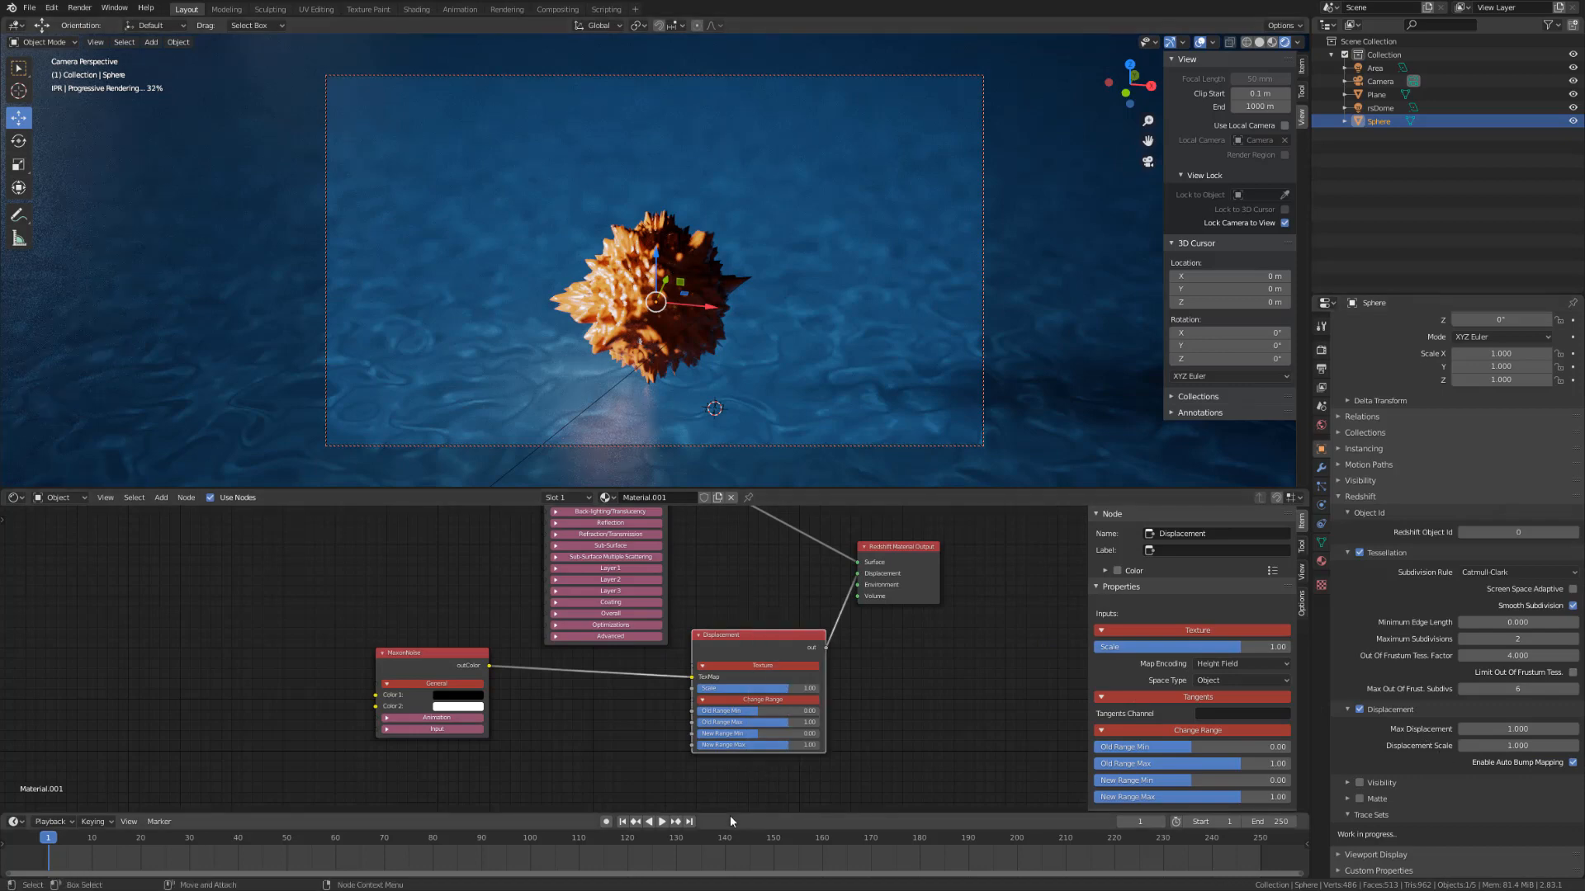
# Step: Set the Displacement node's texture scale to 0.5
pyautogui.click(1283, 648)
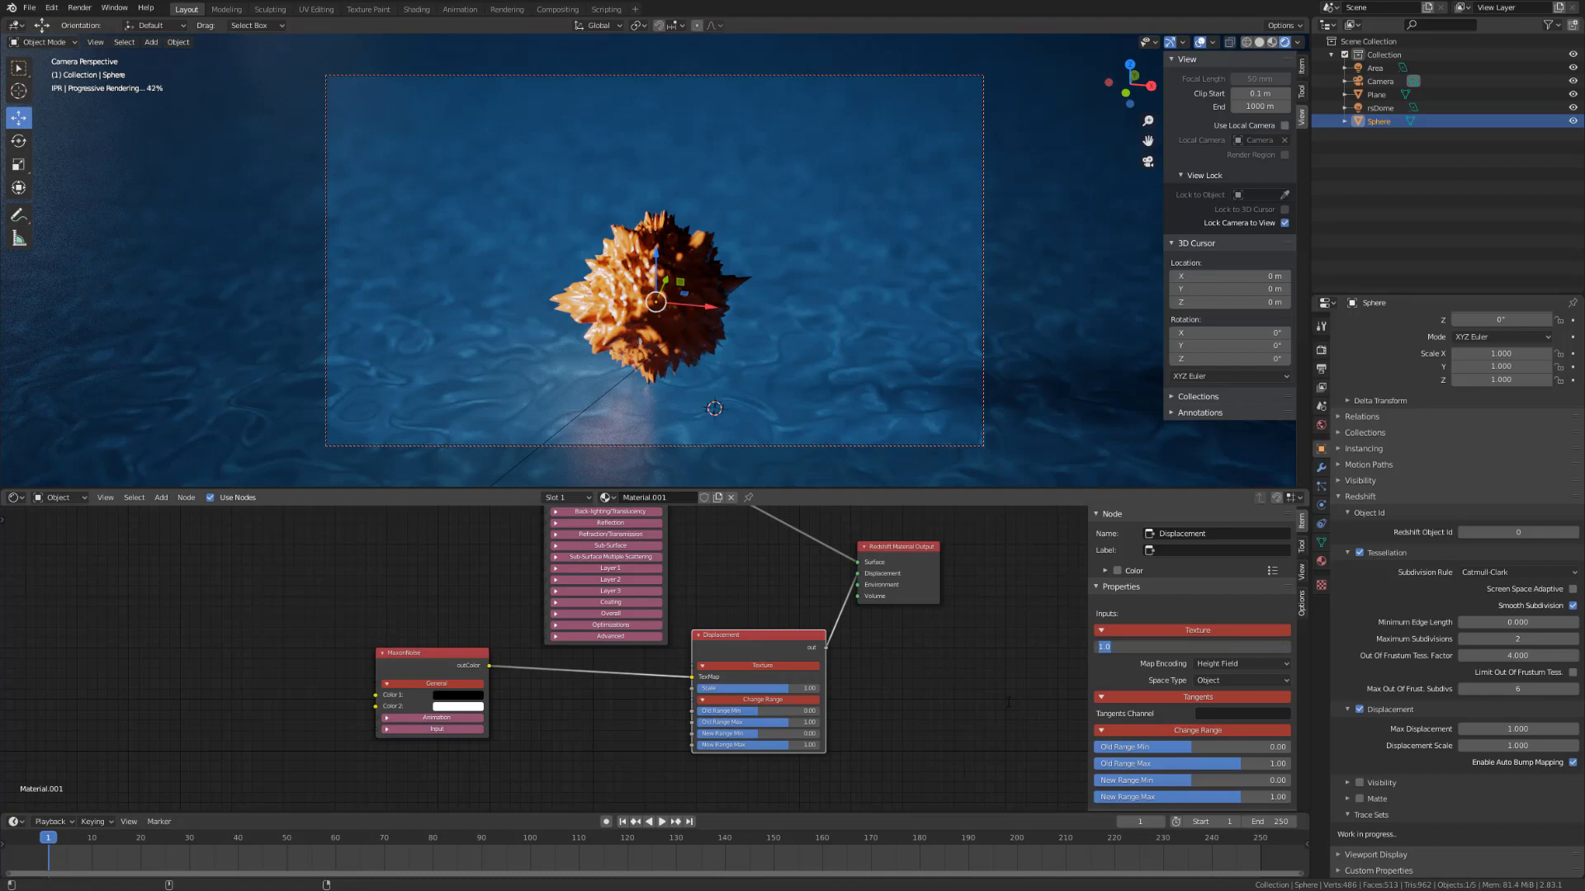
pyautogui.write('0.5')
pyautogui.press('Return')
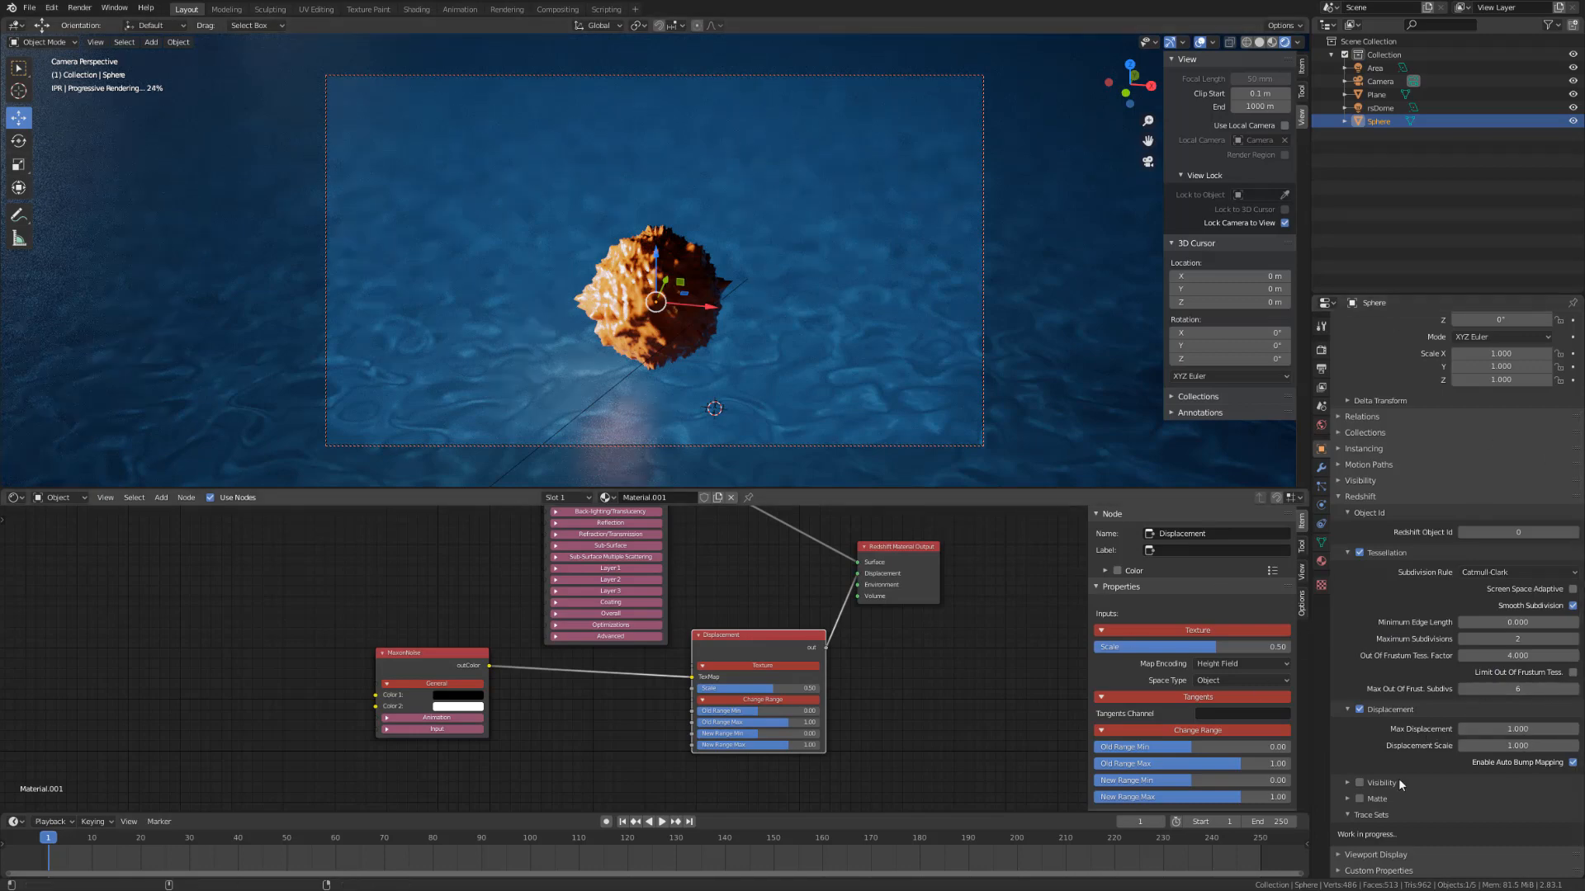
# Step: Set both the maximum displacement and the displacement scale in the sphere's Redshift object settings to 5
pyautogui.click(1485, 728)
pyautogui.write('1.0')
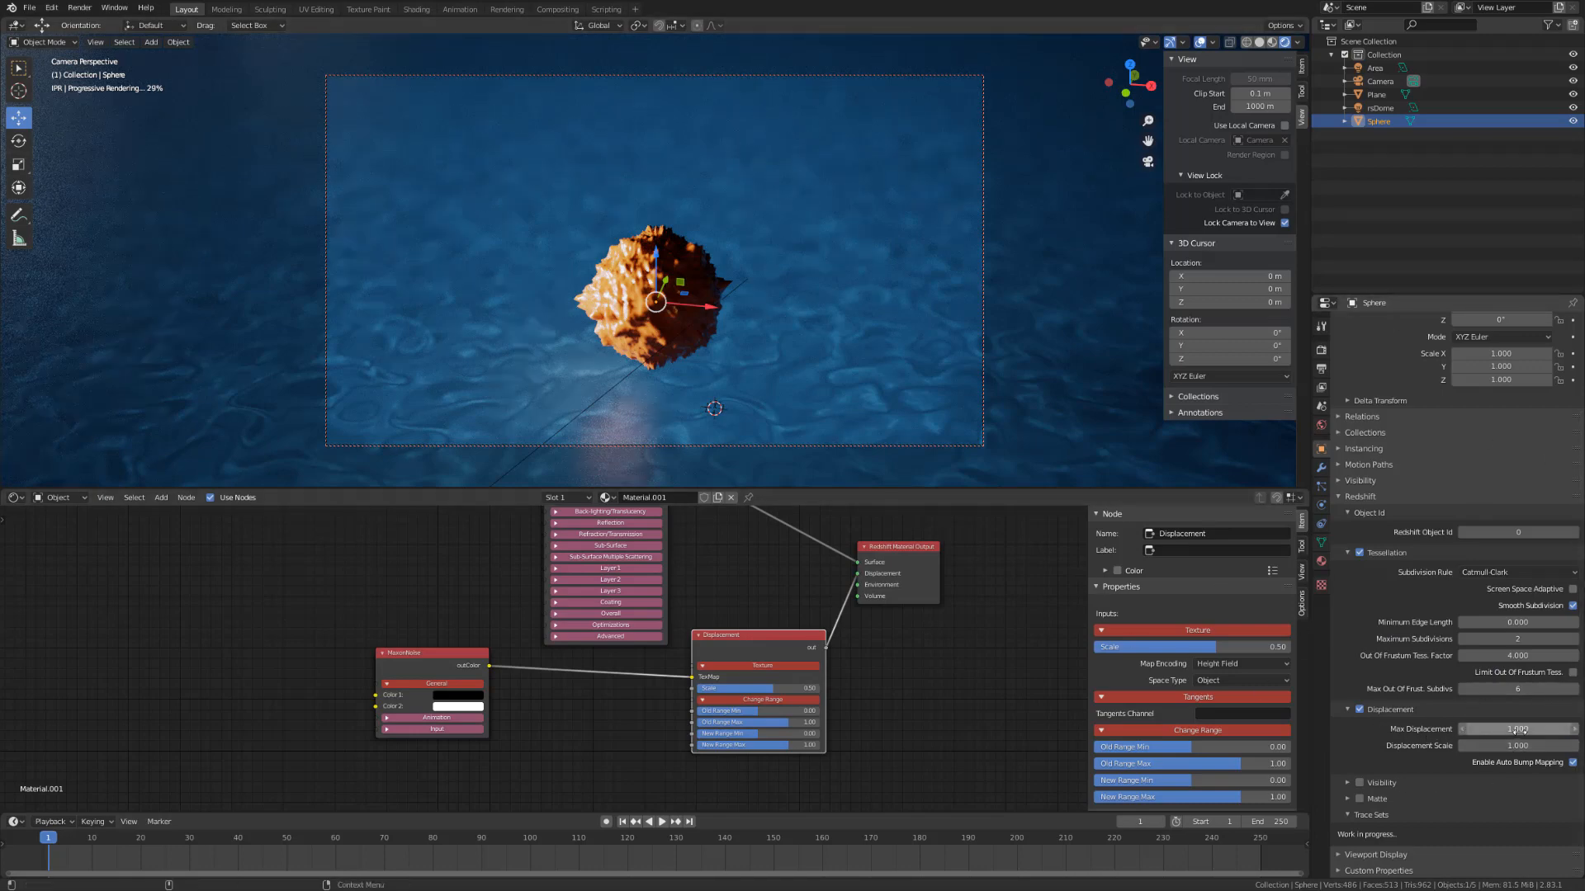
pyautogui.write('5')
pyautogui.press('Return')
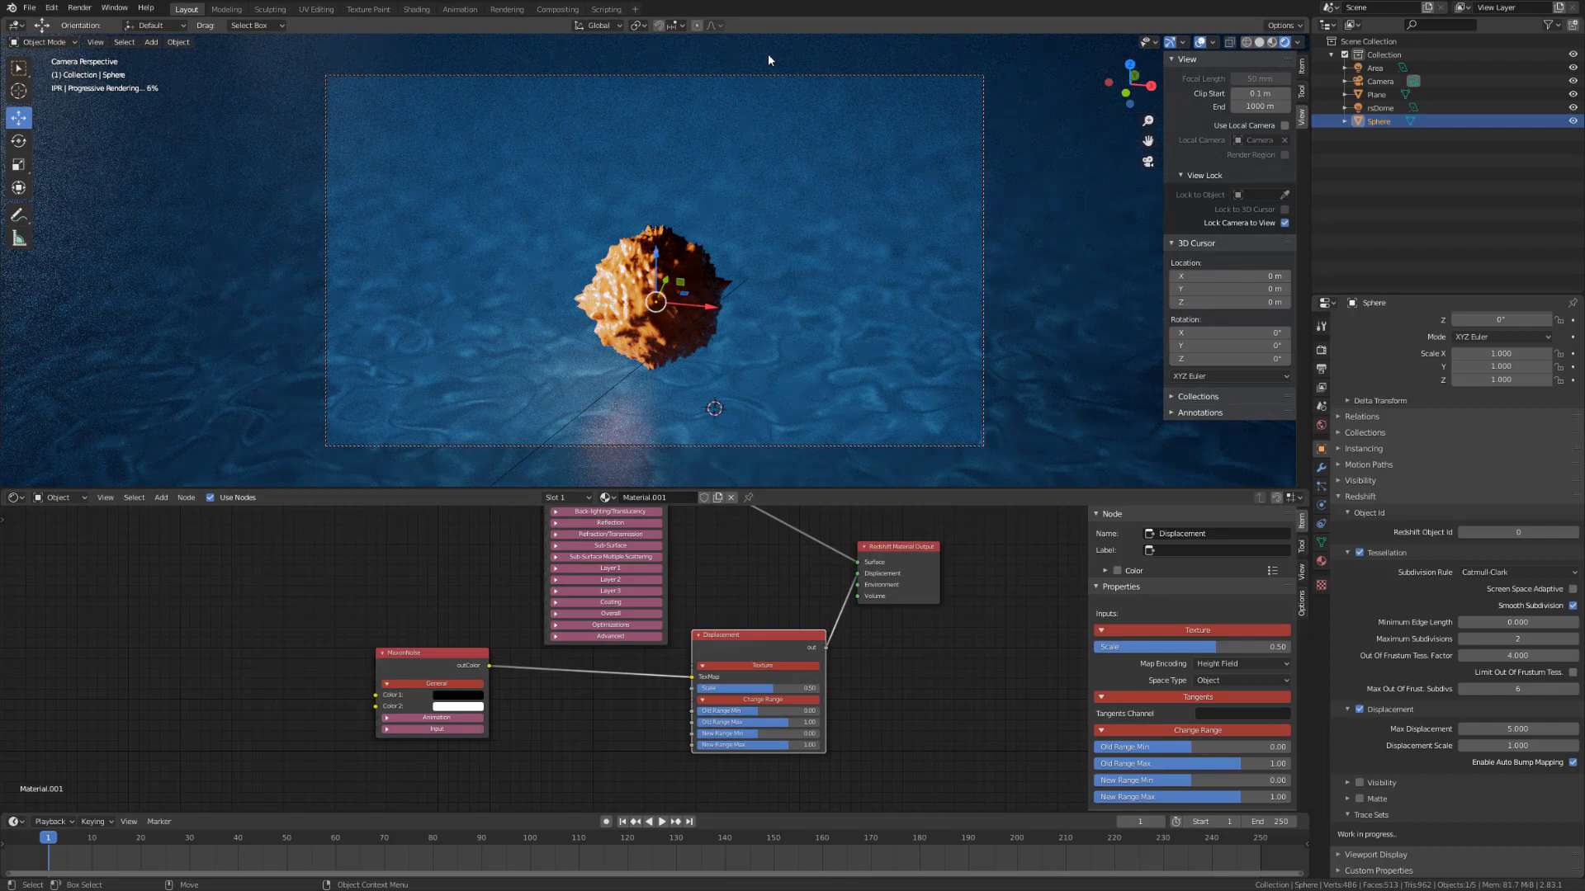
pyautogui.click(1485, 745)
pyautogui.write('1.0')
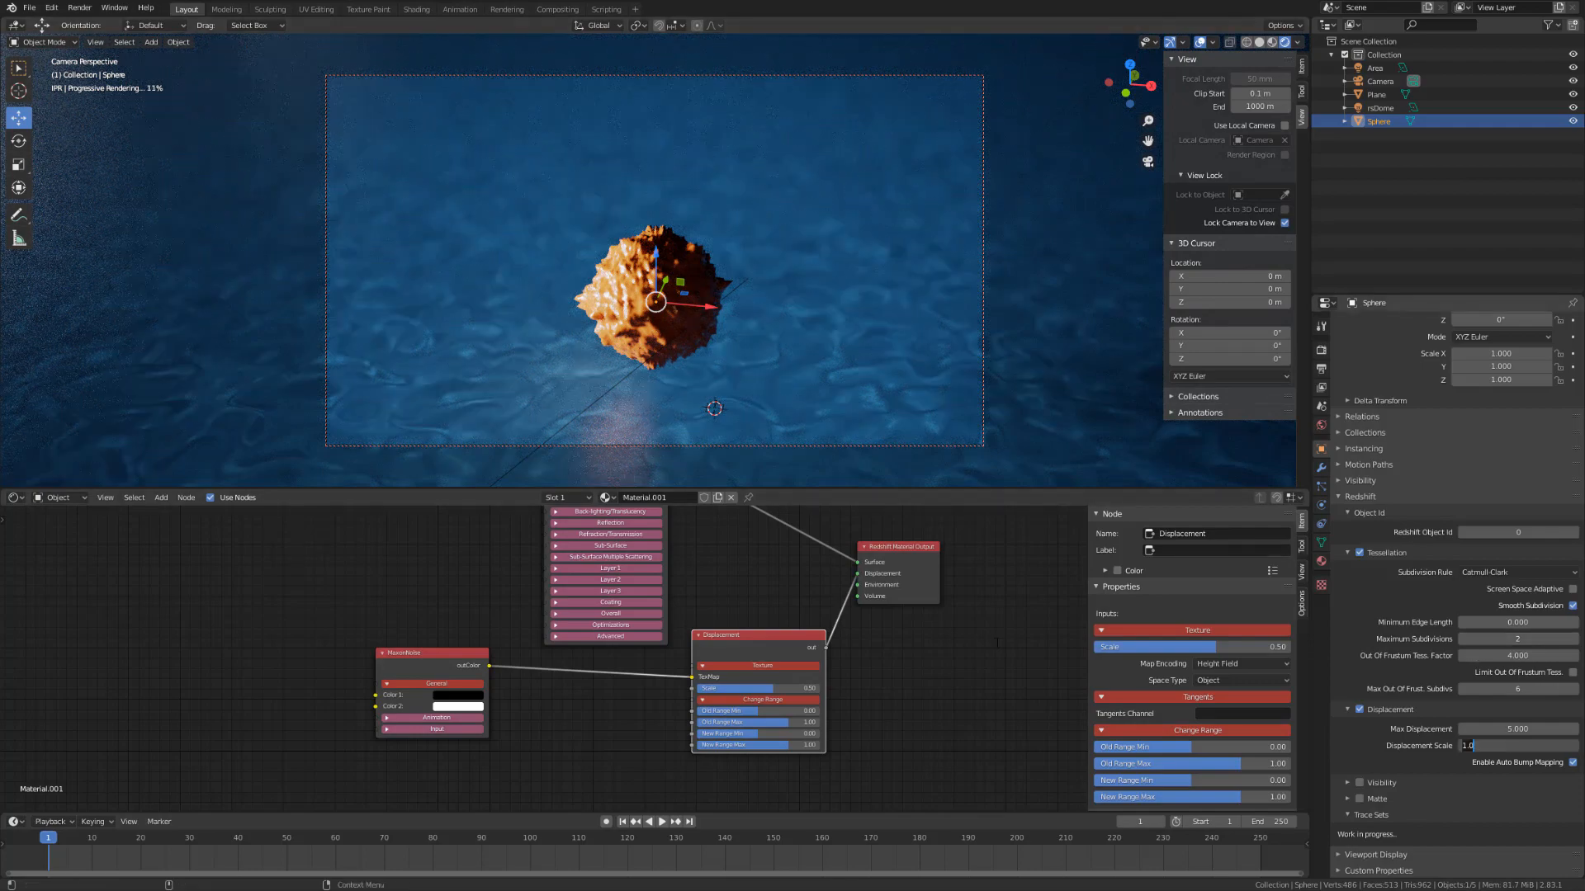
pyautogui.write('5')
pyautogui.press('Return')
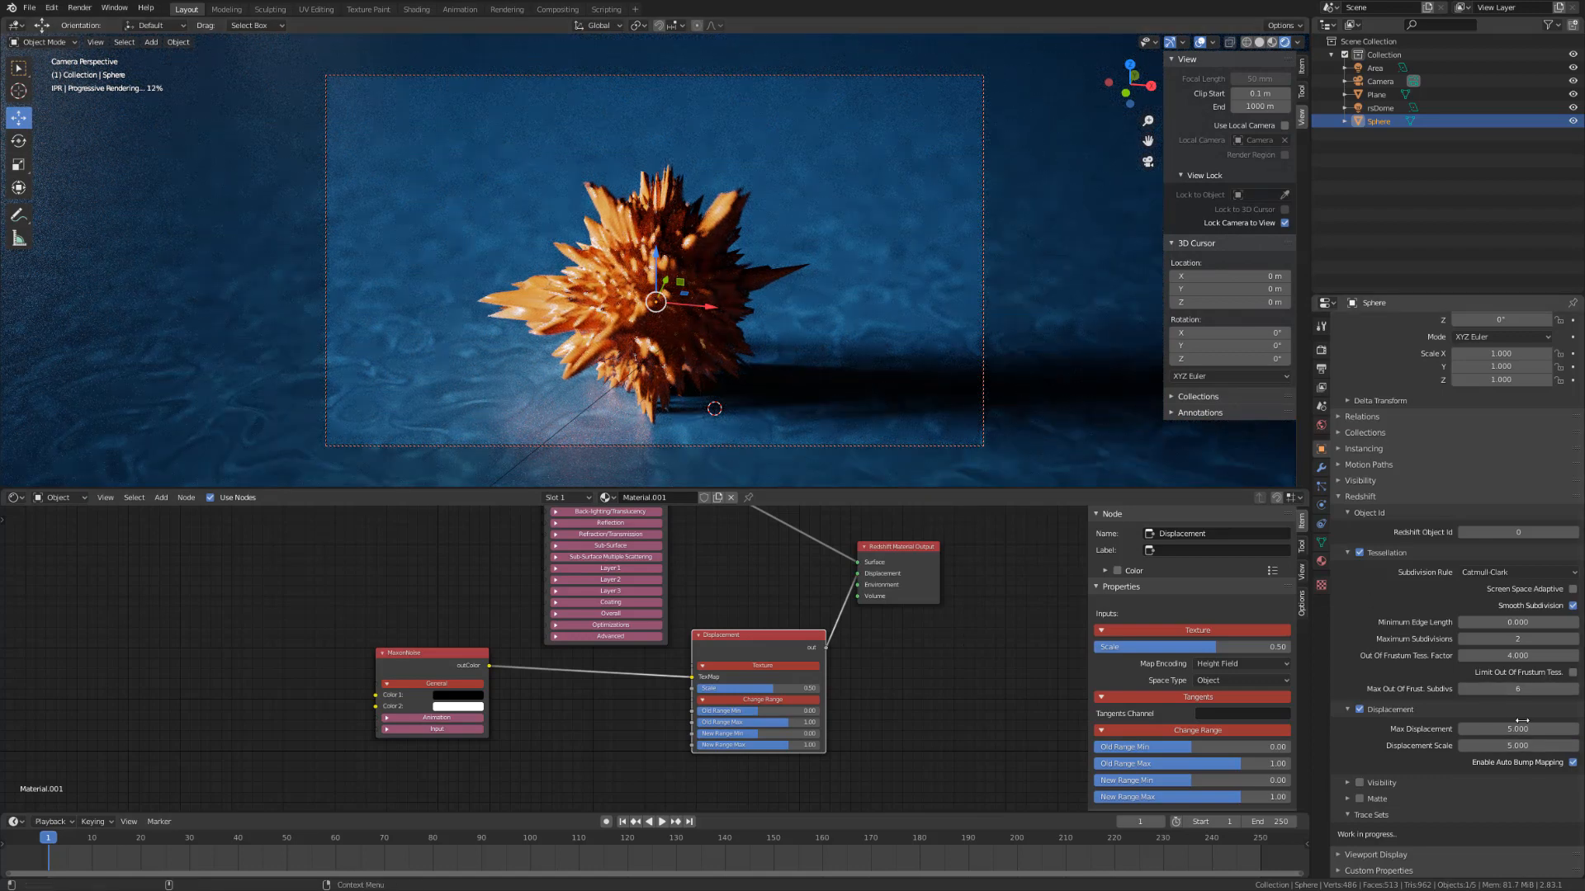
# Step: Try a maximum displacement of 1 on the sphere and return it to 5
pyautogui.click(1494, 729)
pyautogui.write('1')
pyautogui.press('Return')
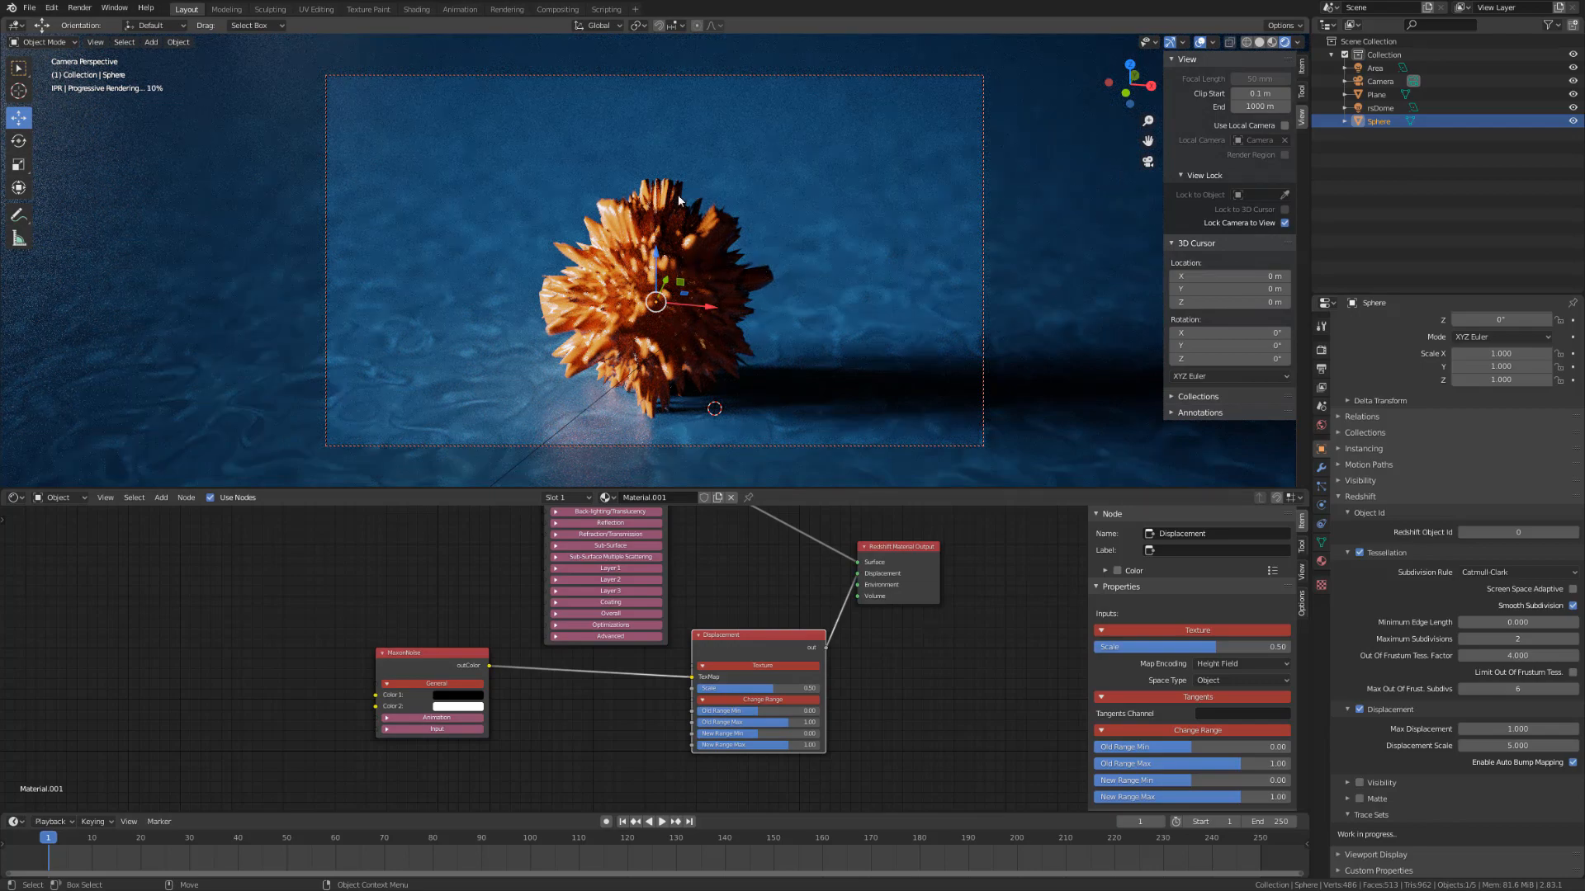
pyautogui.click(1542, 730)
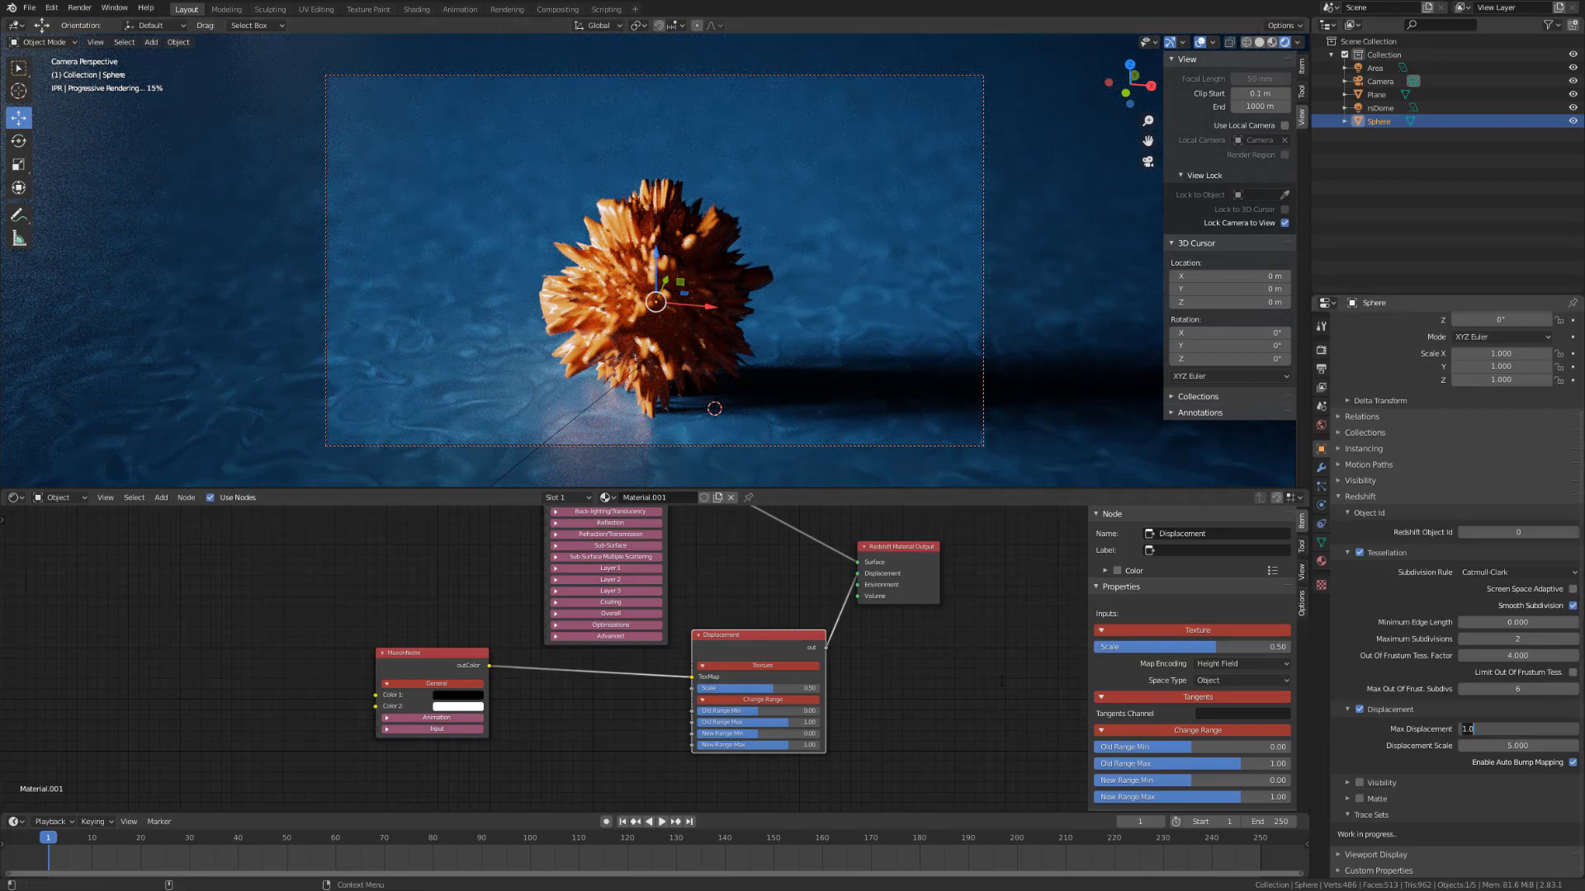
pyautogui.write('5')
pyautogui.press('Return')
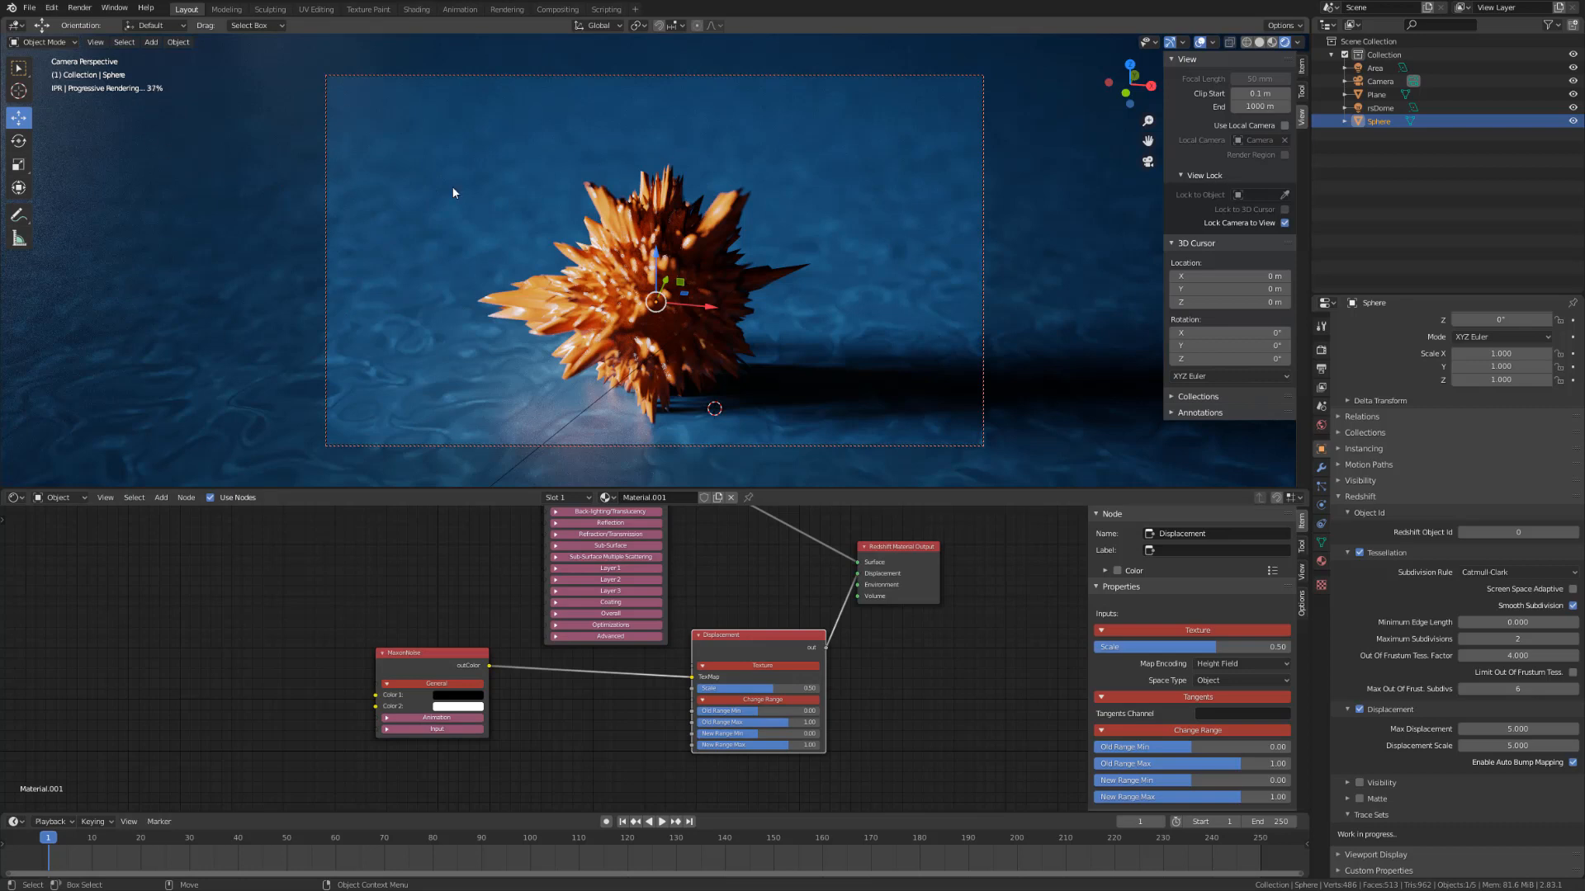
# Step: Raise the sphere's displacement scale and maximum displacement to 8 each
pyautogui.click(1504, 745)
pyautogui.write('5.0')
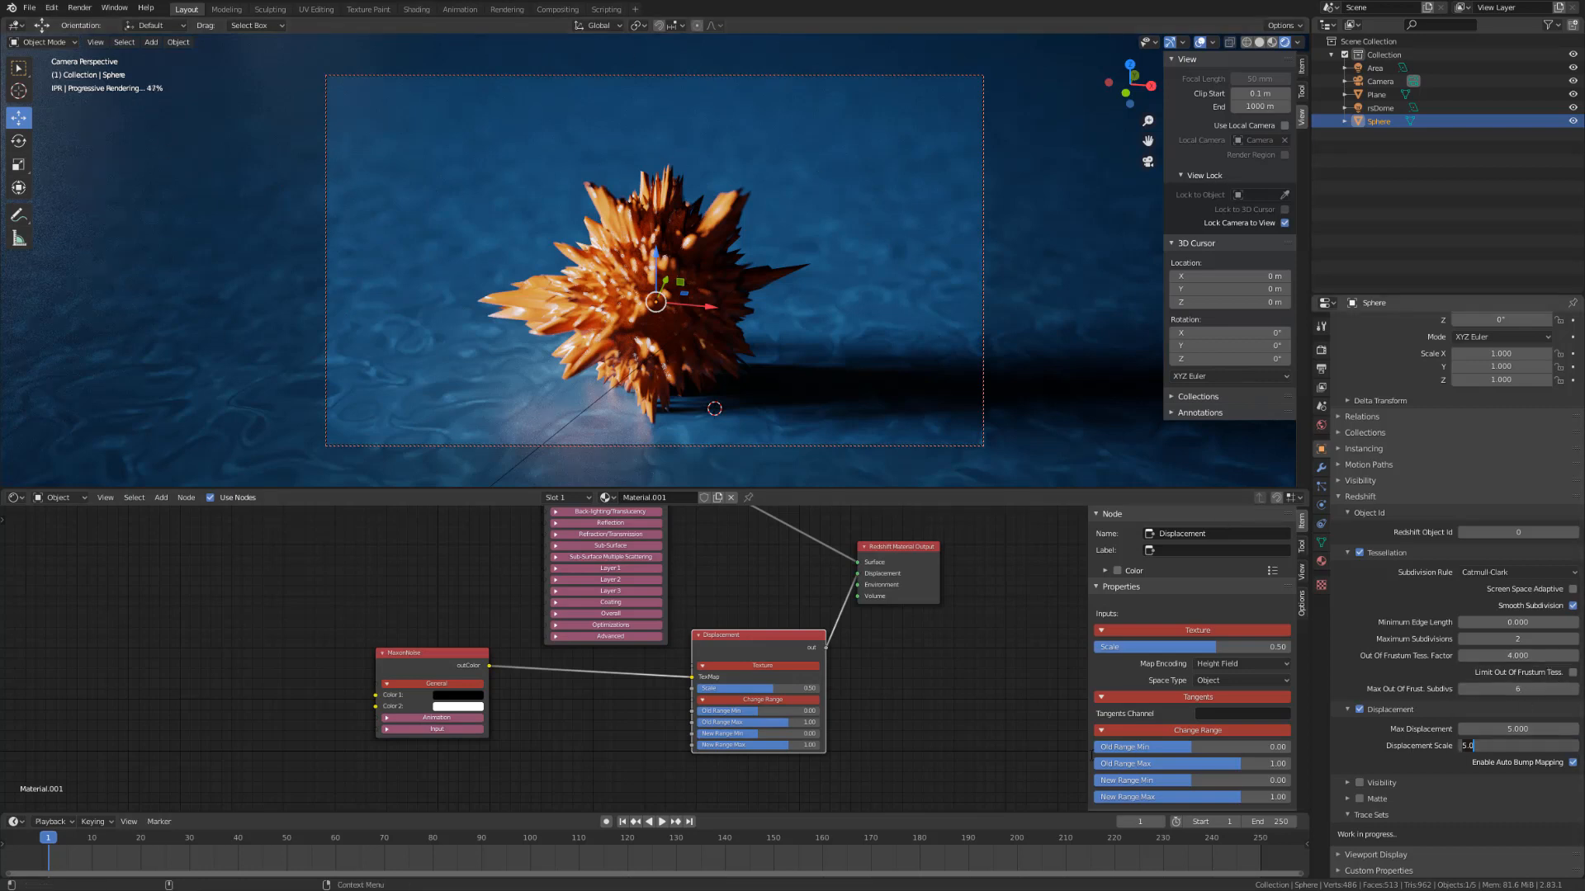
pyautogui.write('8')
pyautogui.press('Return')
pyautogui.click(1503, 728)
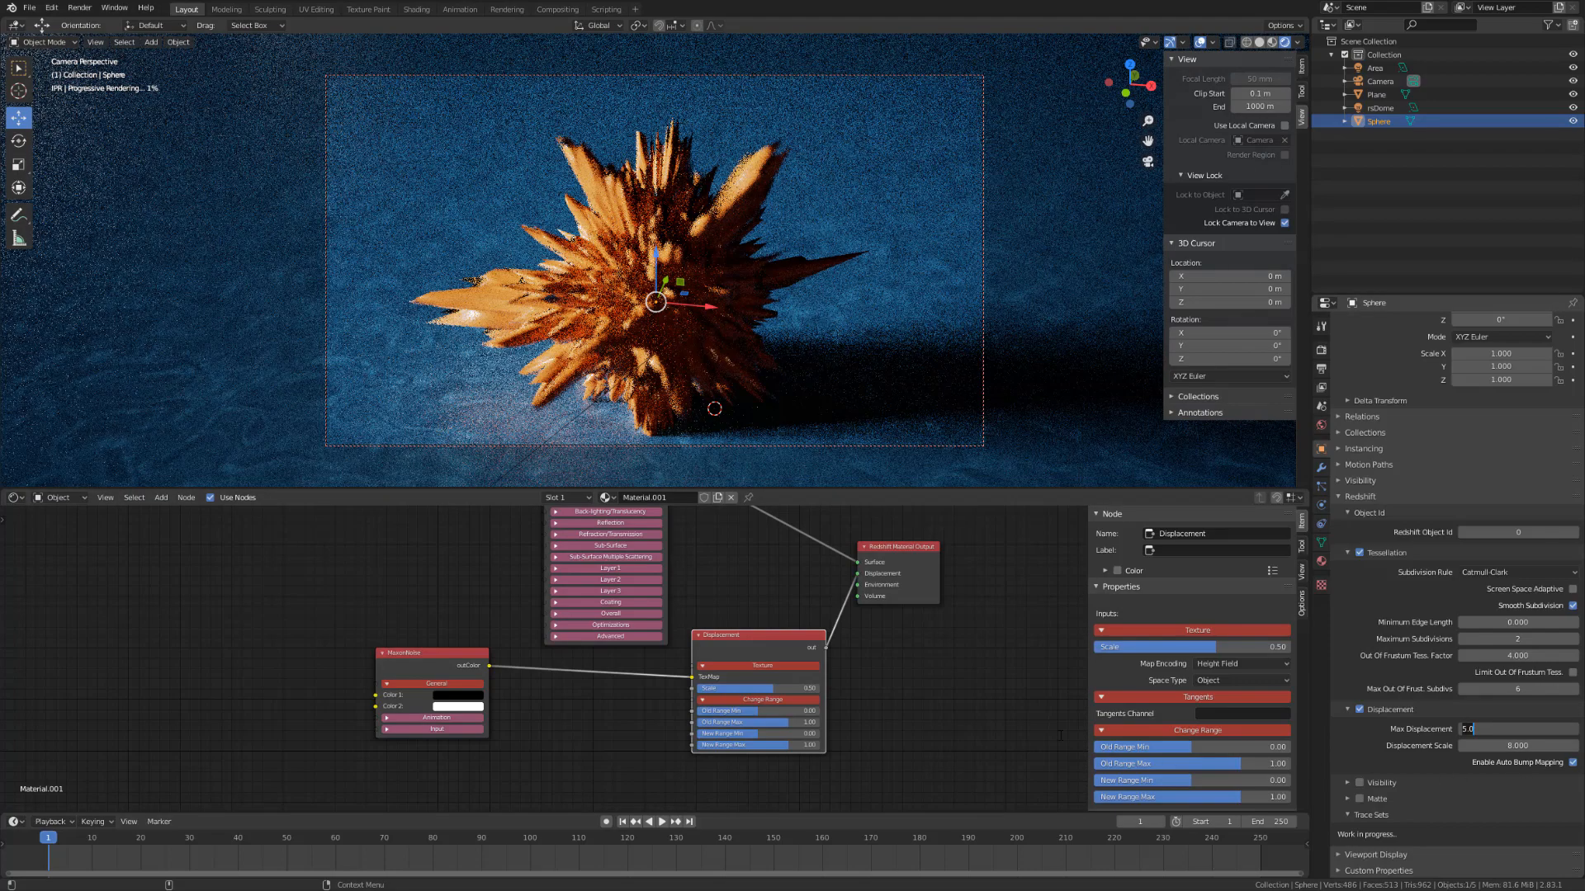
pyautogui.write('8')
pyautogui.press('Return')
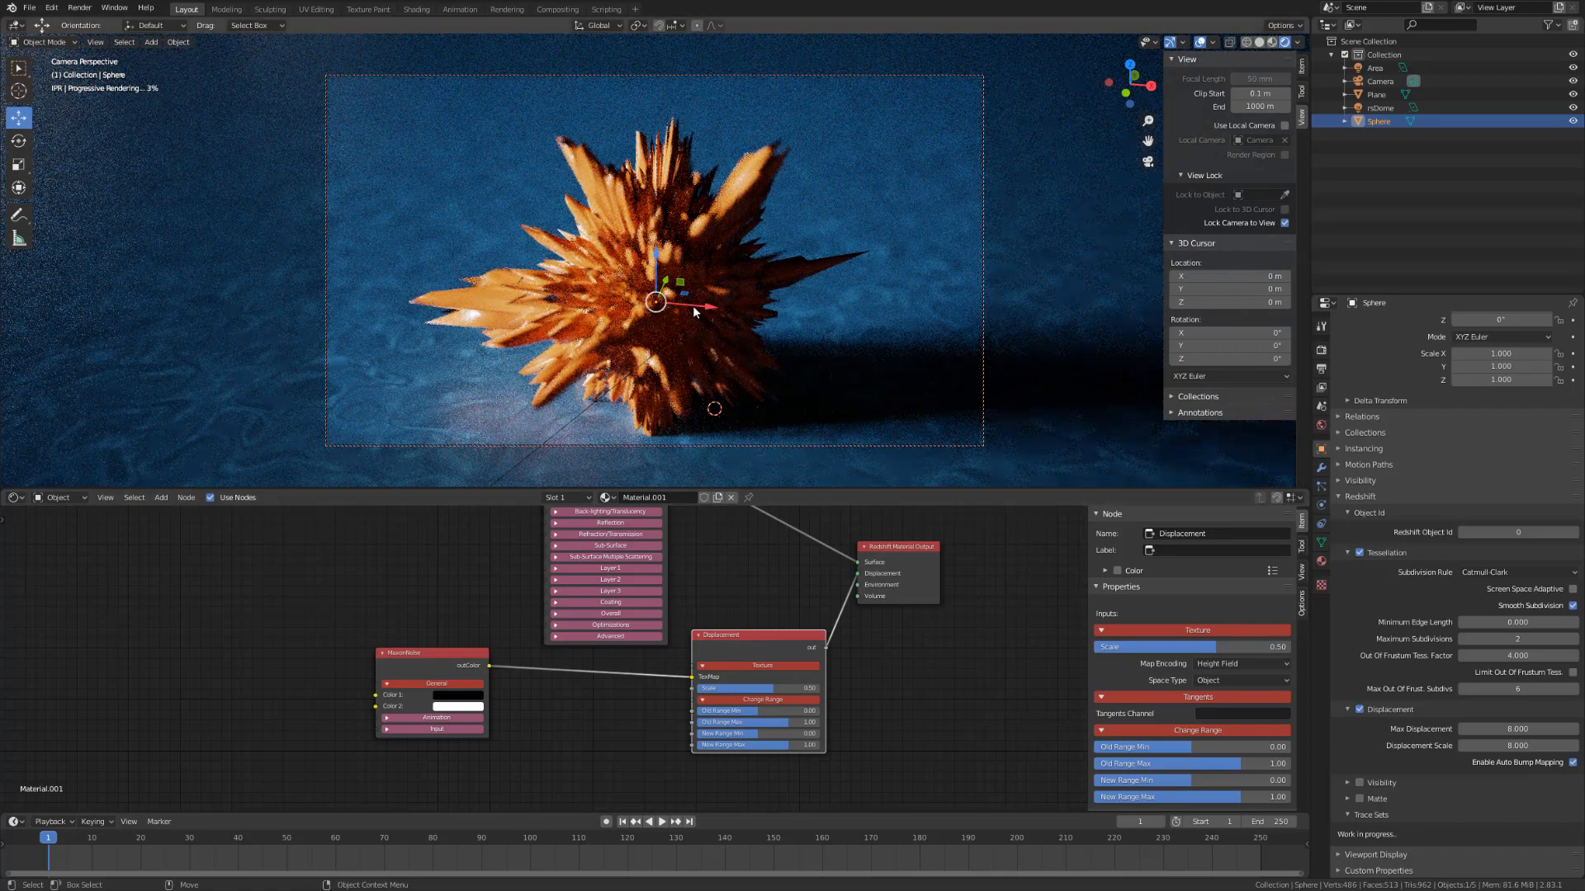
# Step: Pull the camera back and lift the spiked sphere along the Z axis, clear of the plane
pyautogui.scroll(-4, 693, 307)
pyautogui.scroll(2, 659, 246)
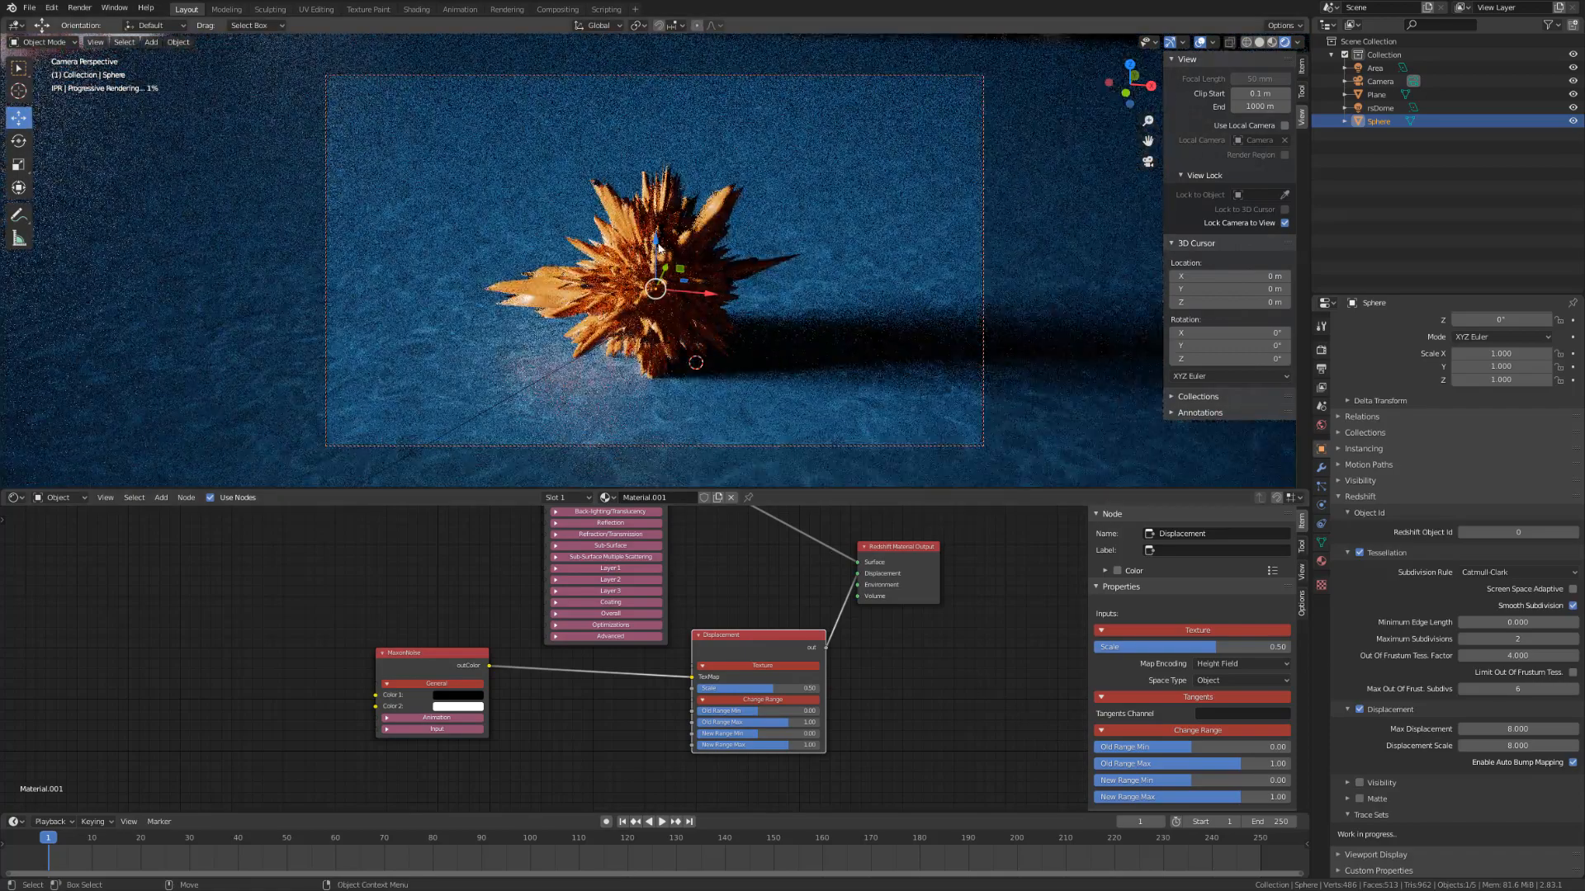
pyautogui.moveTo(658, 246); pyautogui.dragTo(662, 178)
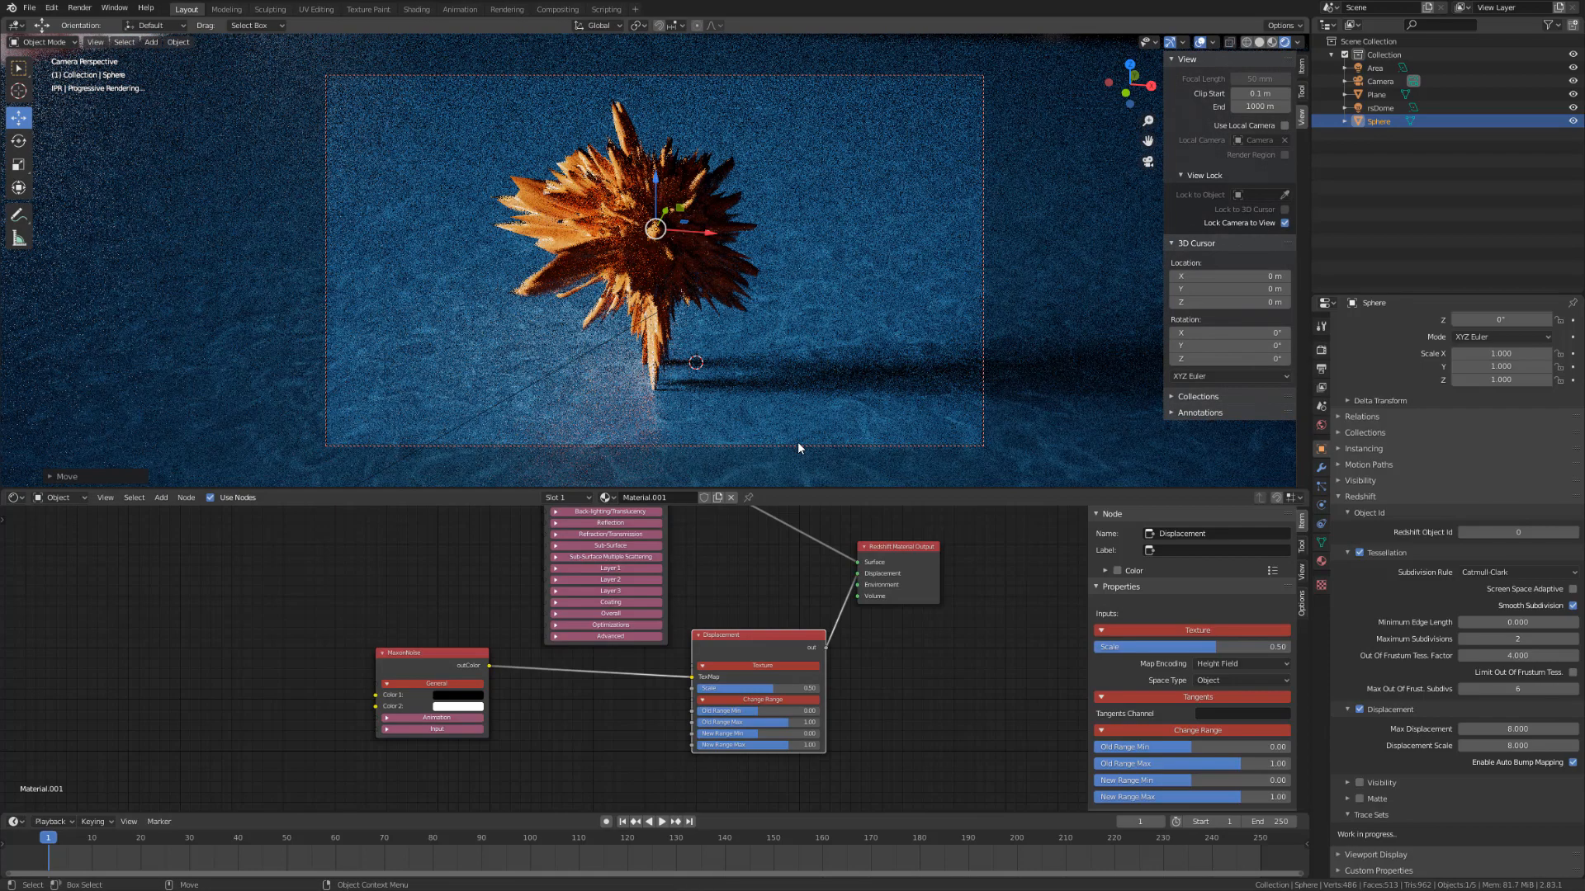
pyautogui.moveTo(657, 176); pyautogui.dragTo(692, 280)
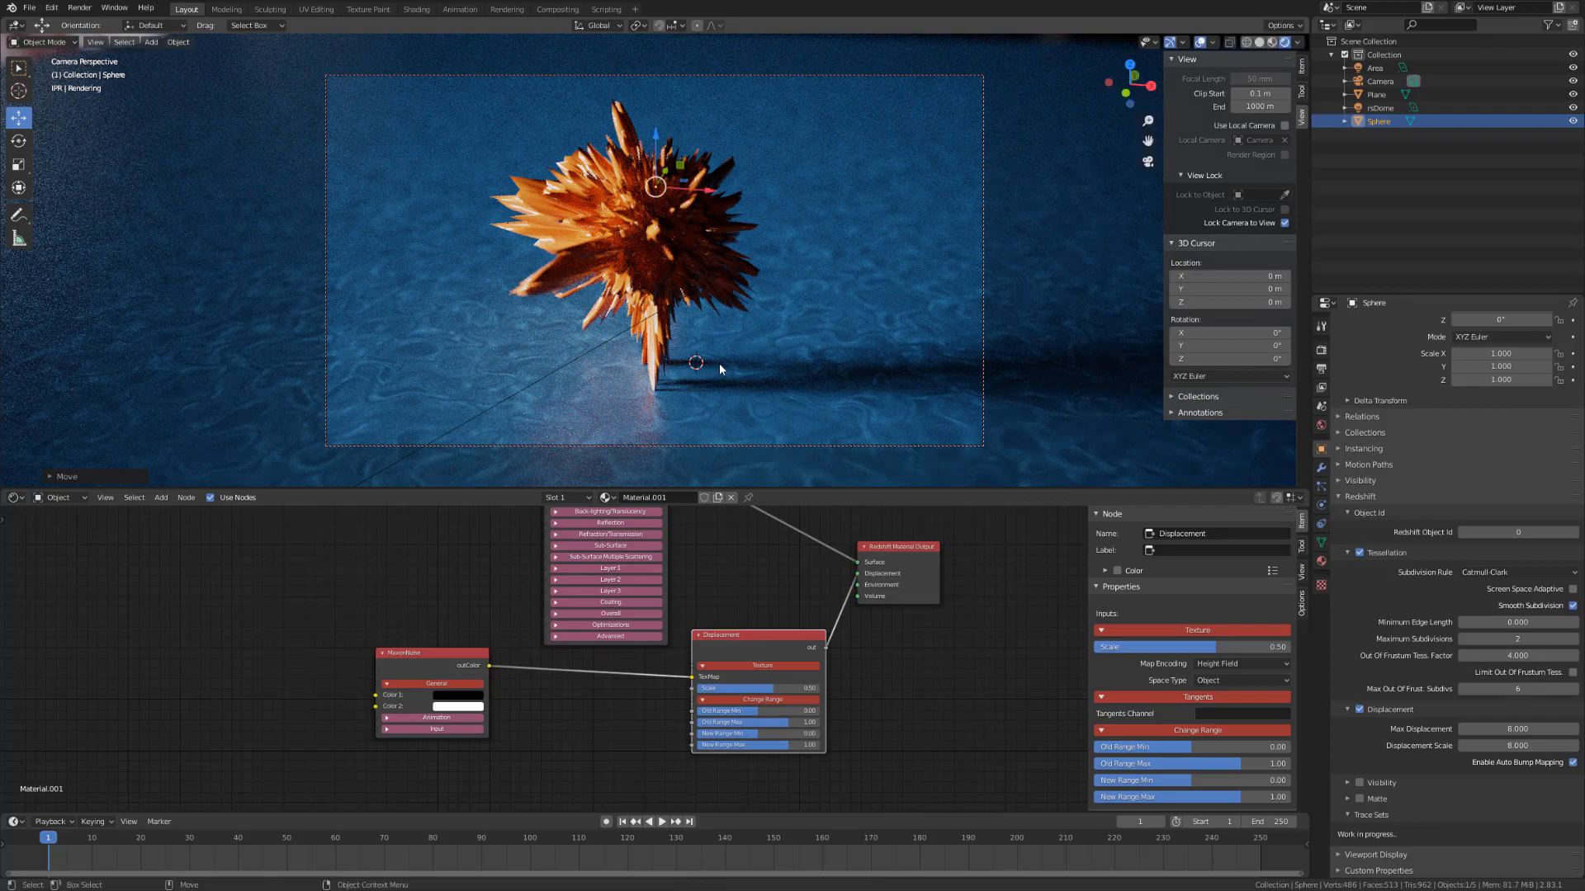
# Step: Orbit and pan the camera to frame the whole spiked sphere near the centre of the shot
pyautogui.moveTo(720, 364)
pyautogui.mouseDown(button='middle')
pyautogui.moveTo(725, 394)
pyautogui.moveTo(719, 363)
pyautogui.mouseUp(button='middle')
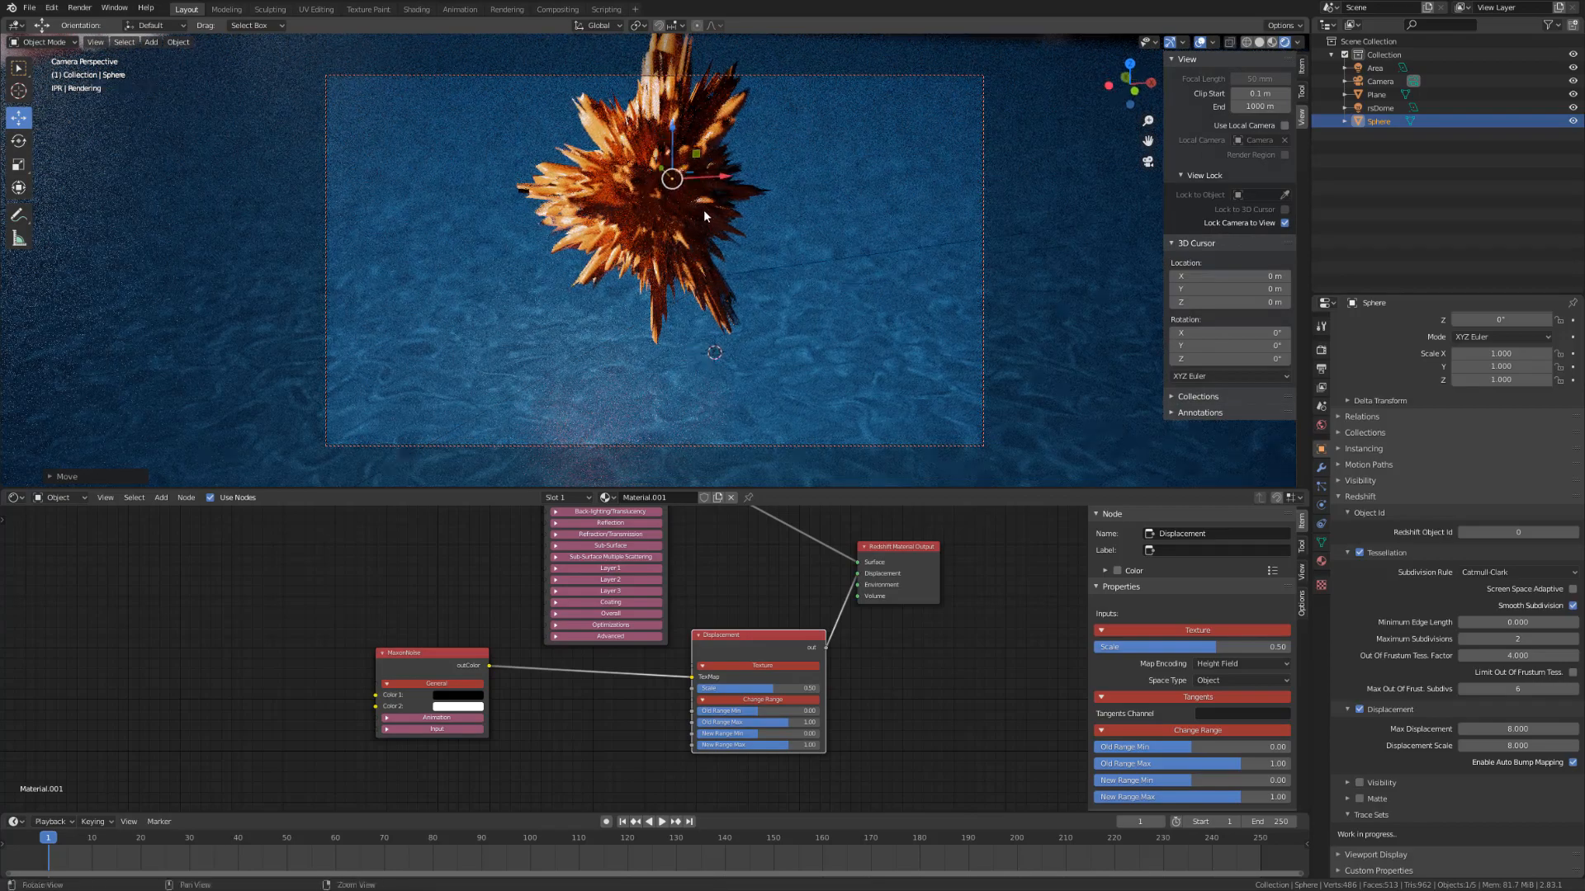
pyautogui.moveTo(703, 216); pyautogui.dragTo(706, 255, button='middle')
pyautogui.moveTo(689, 313); pyautogui.dragTo(654, 280, button='middle')
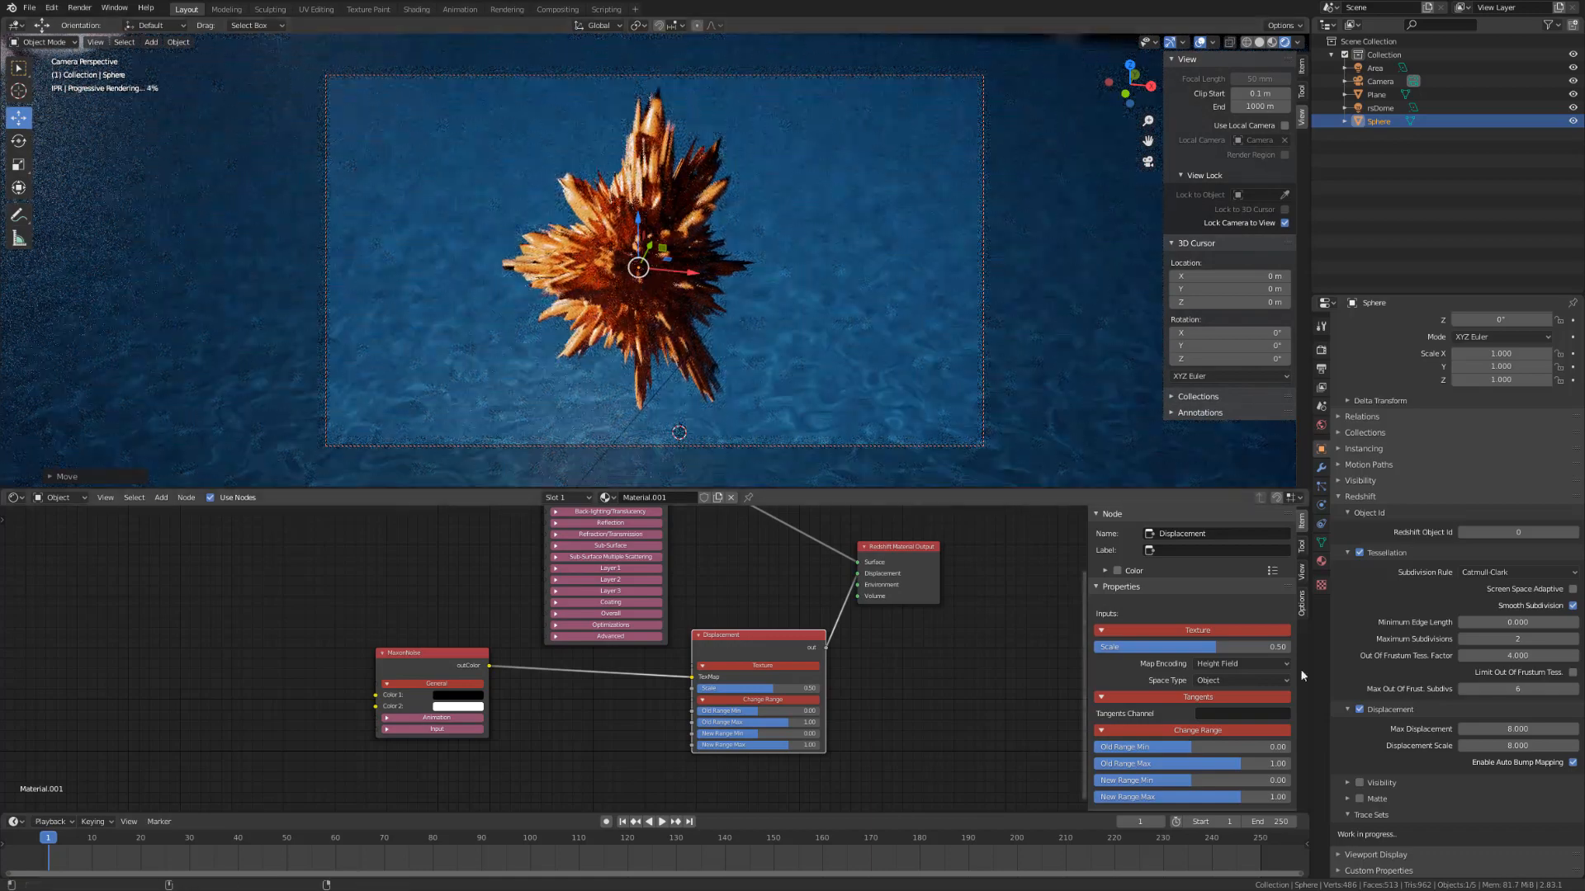
# Step: Set the sphere's maximum tessellation subdivisions to 3
pyautogui.click(1517, 639)
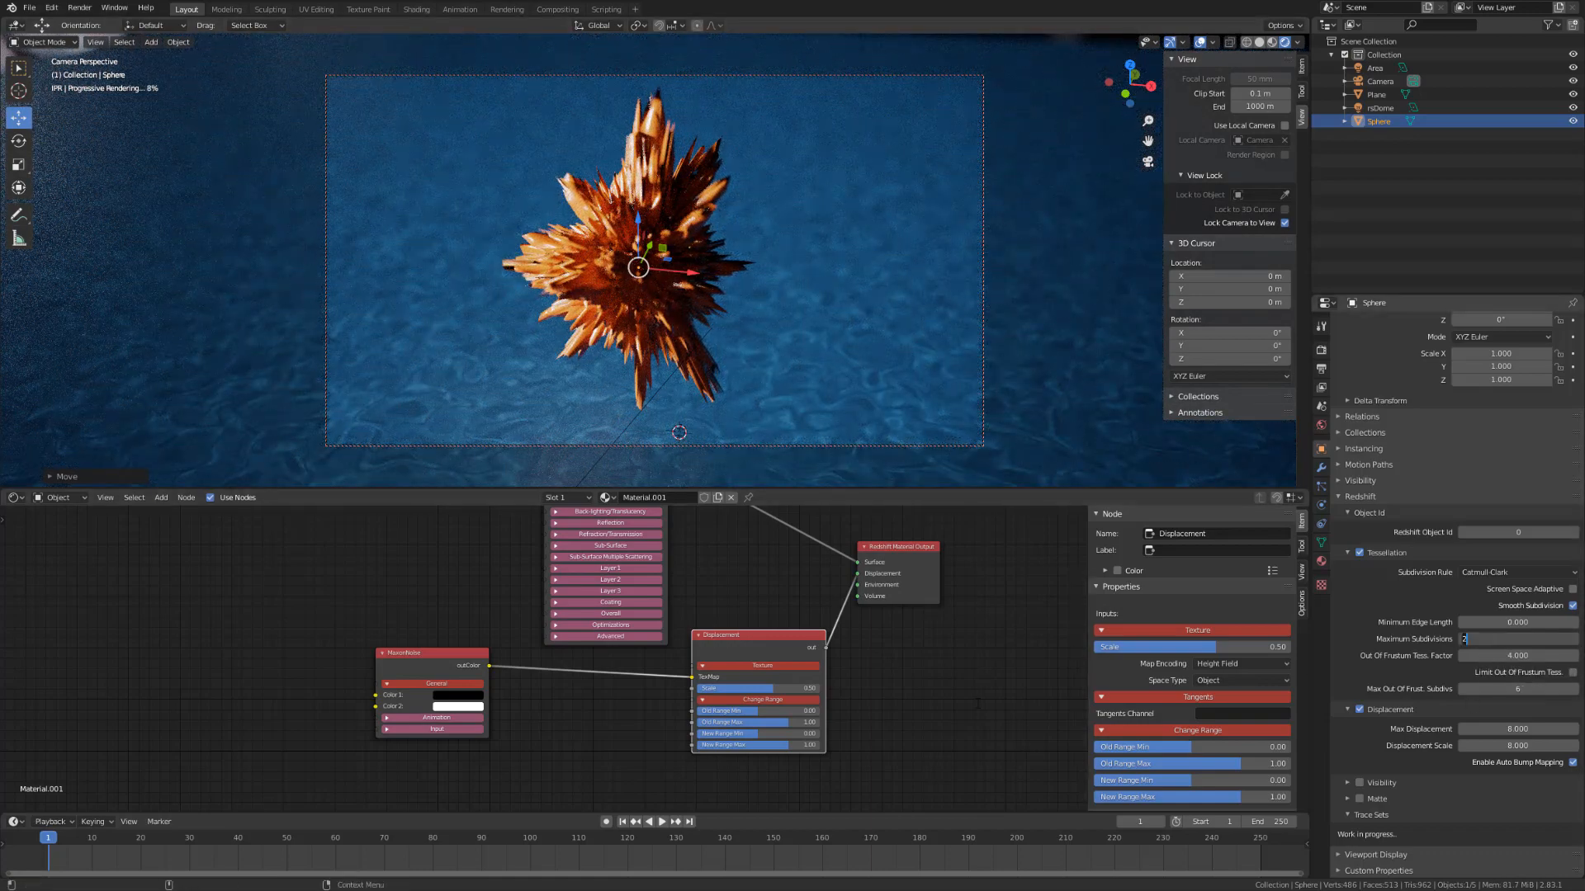
pyautogui.write('3')
pyautogui.press('Return')
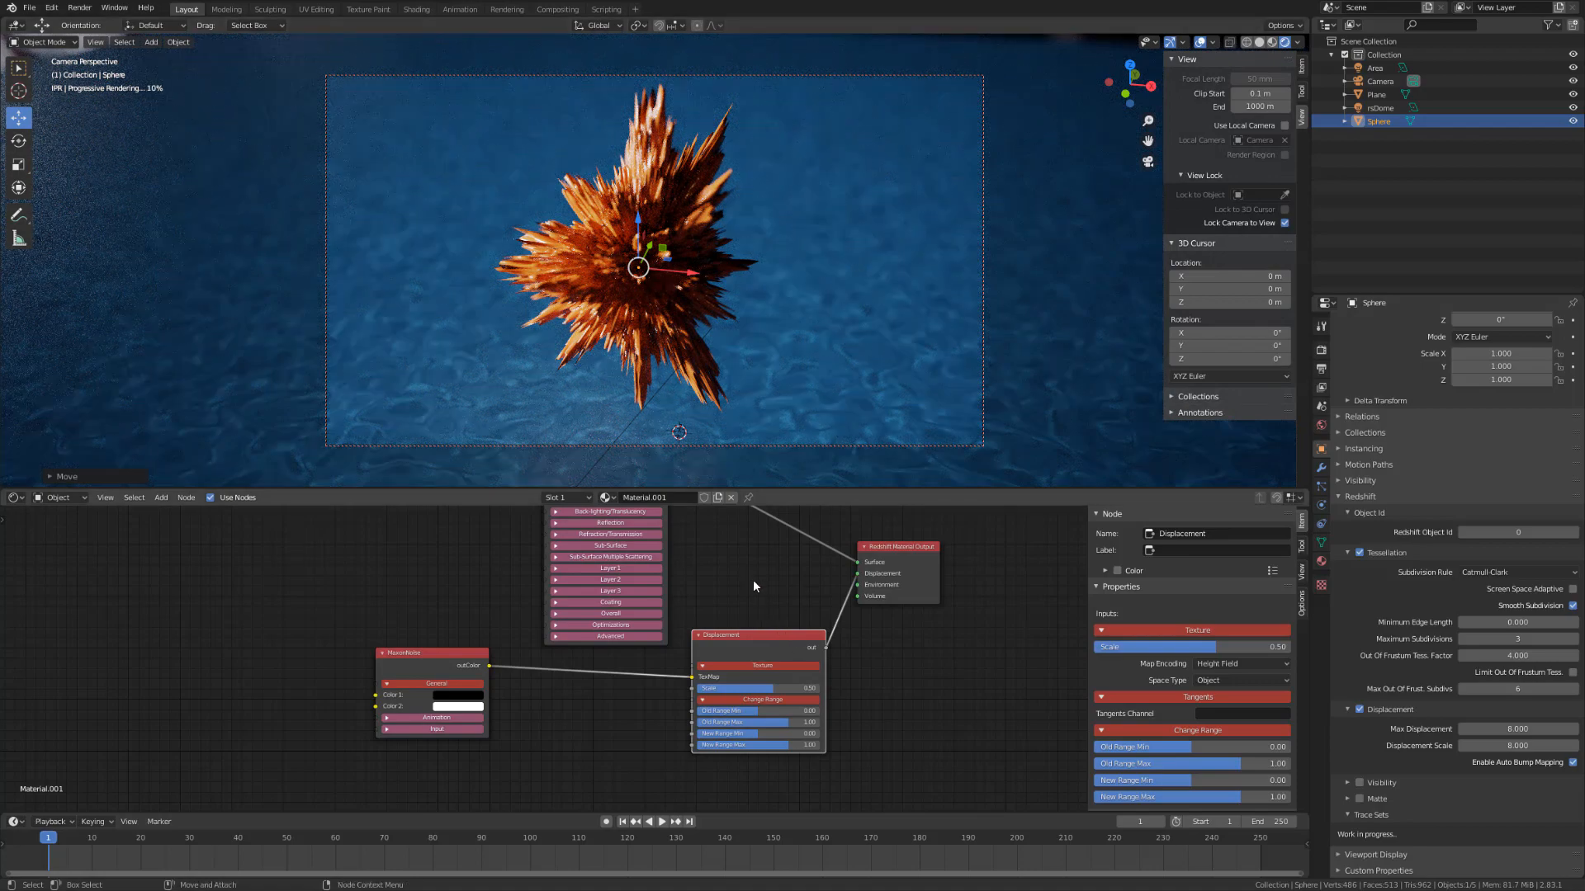
# Step: Move the Displacement node further down and set the Material node's sub-surface attenuation units to Extinction
pyautogui.press('g')
pyautogui.click(766, 649)
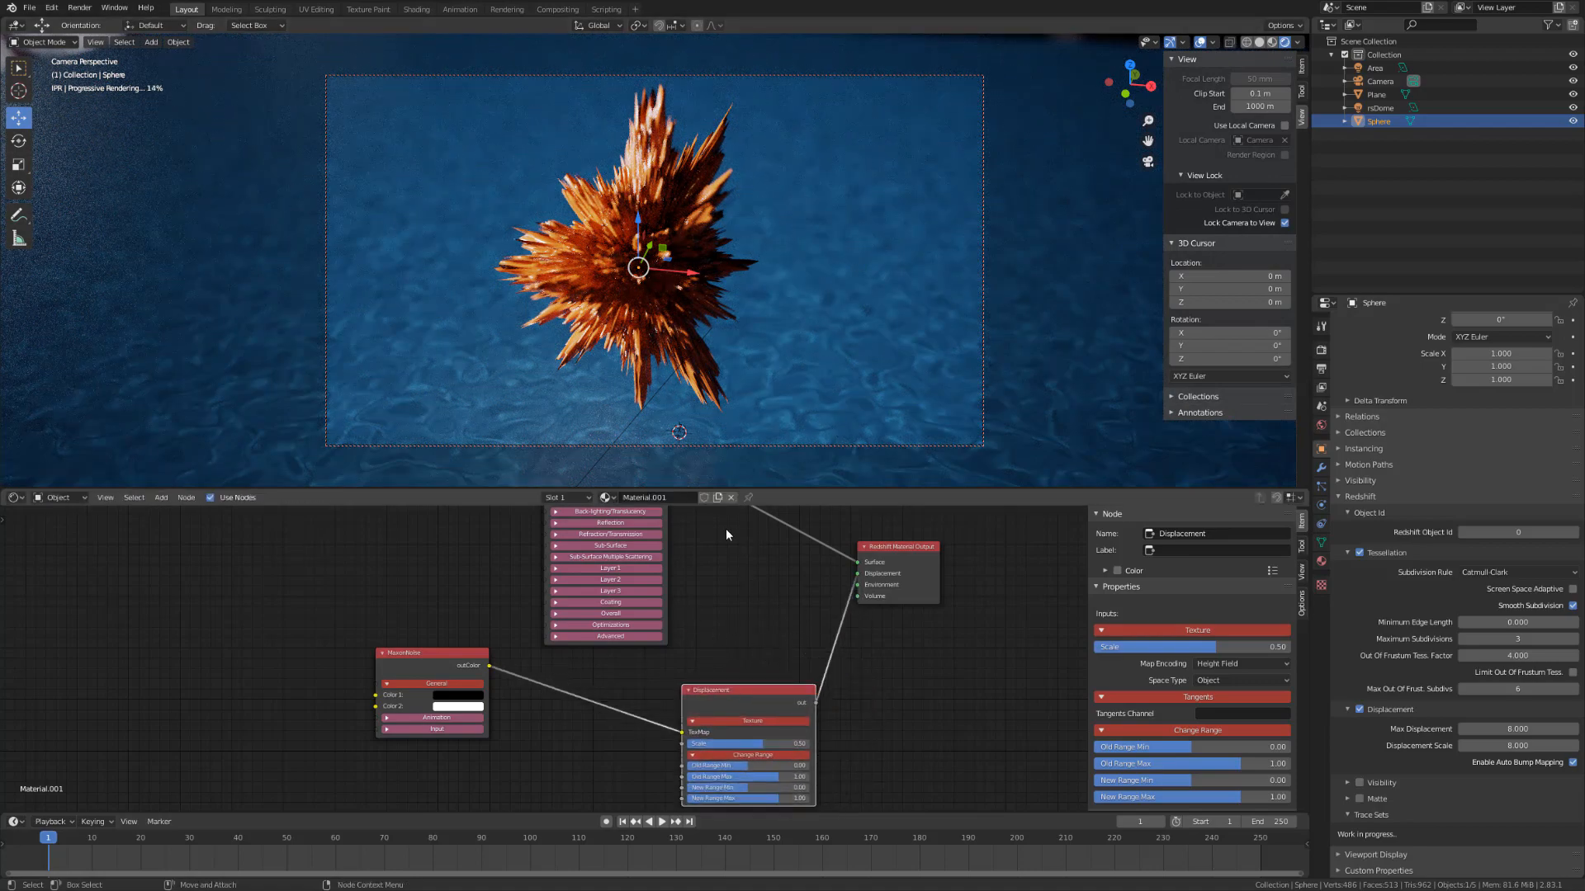
pyautogui.moveTo(728, 517); pyautogui.dragTo(745, 628, button='middle')
pyautogui.click(607, 559)
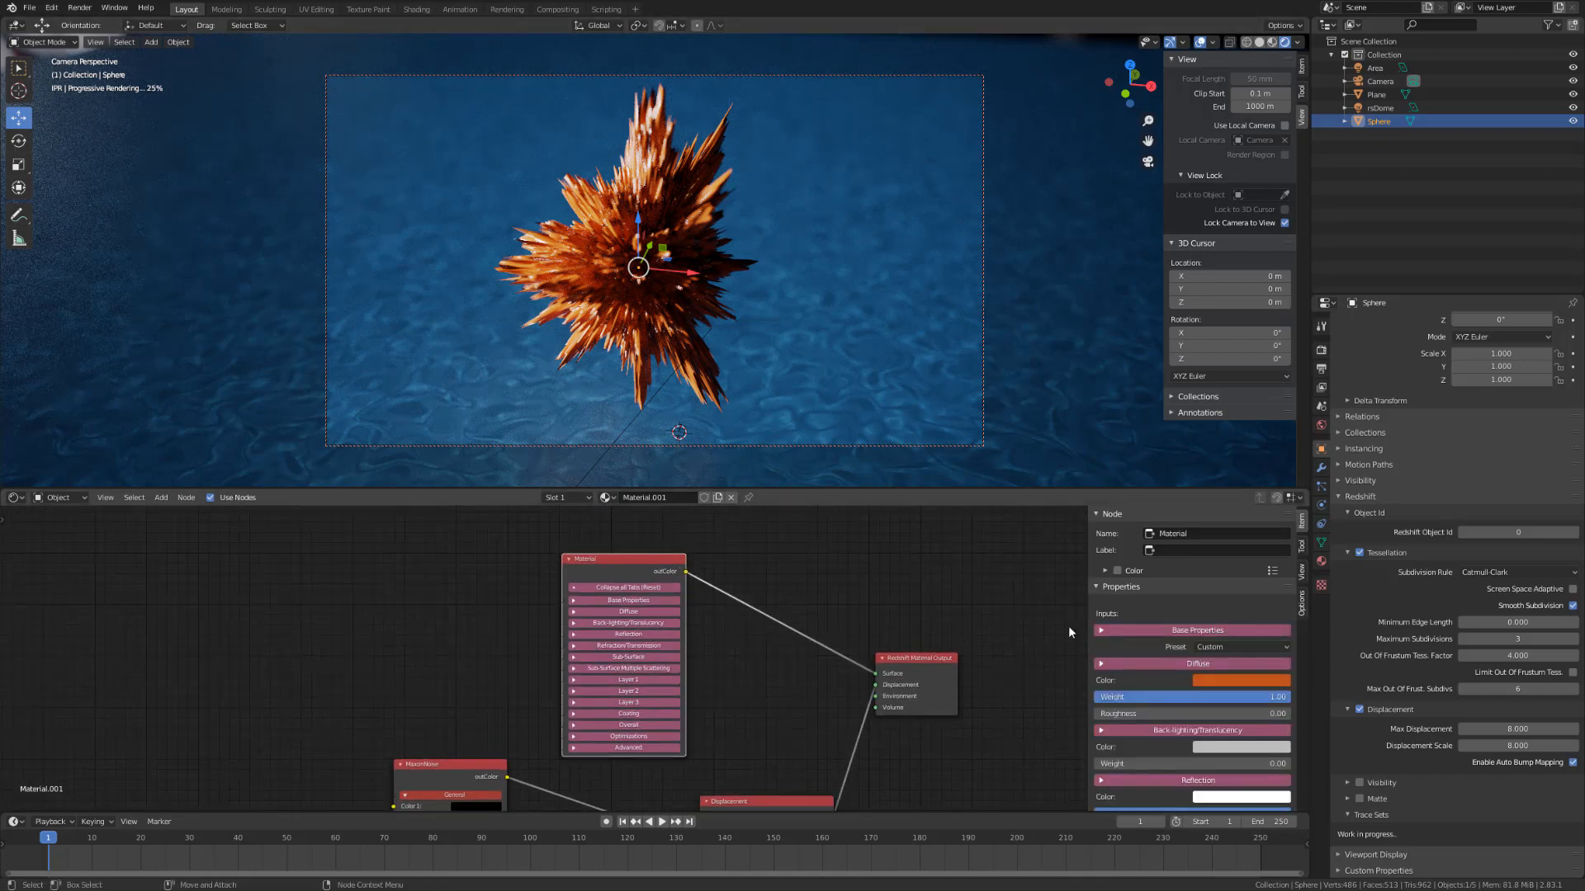
pyautogui.scroll(-10, 1254, 676)
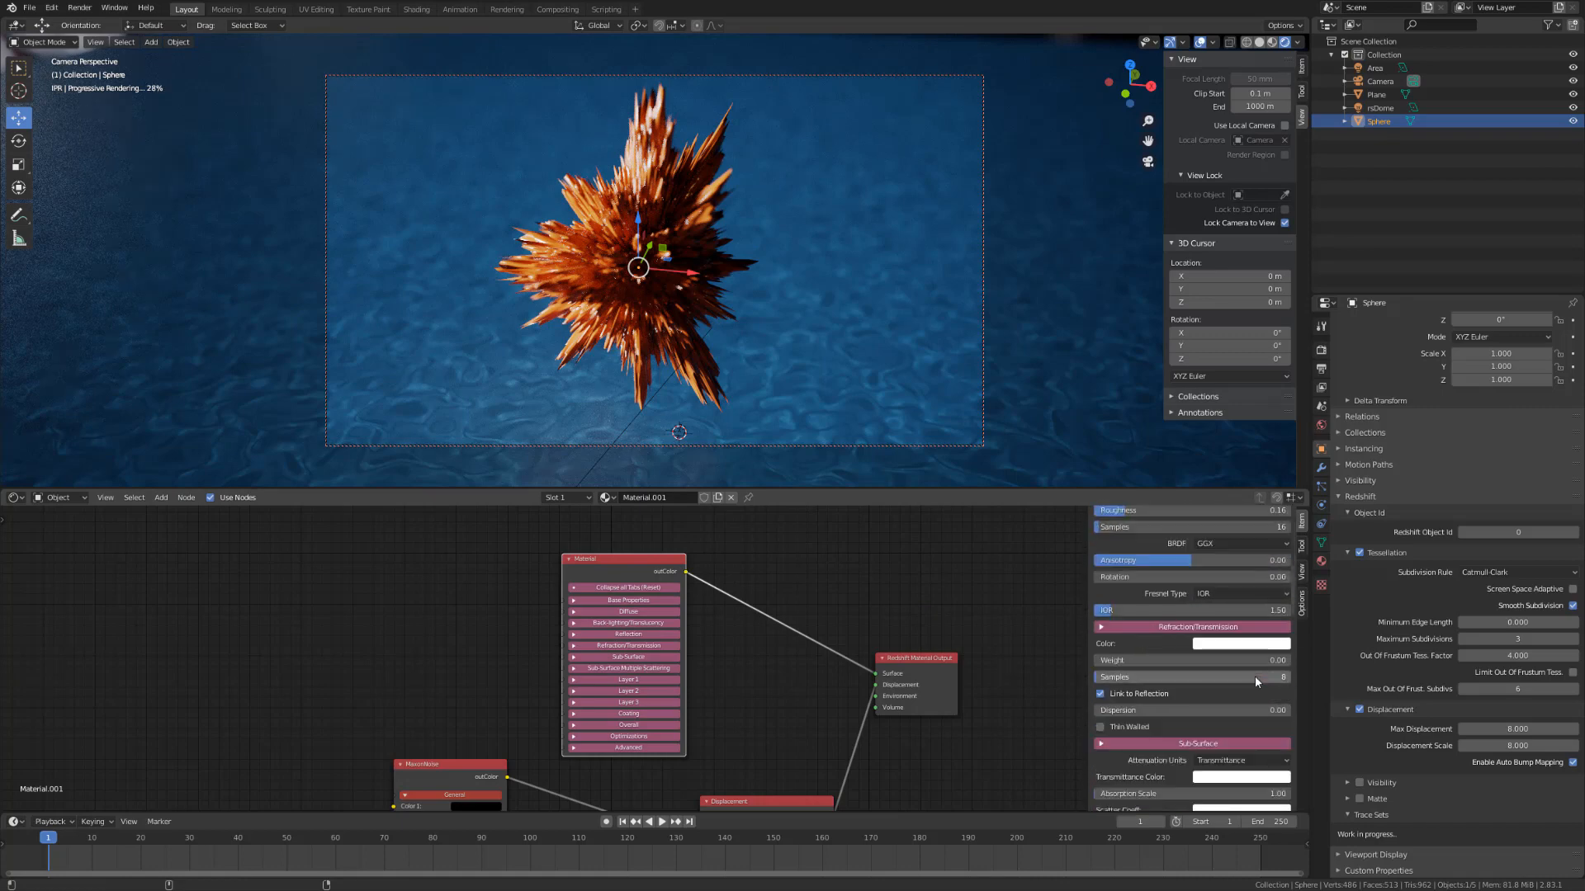
pyautogui.scroll(-5, 1155, 622)
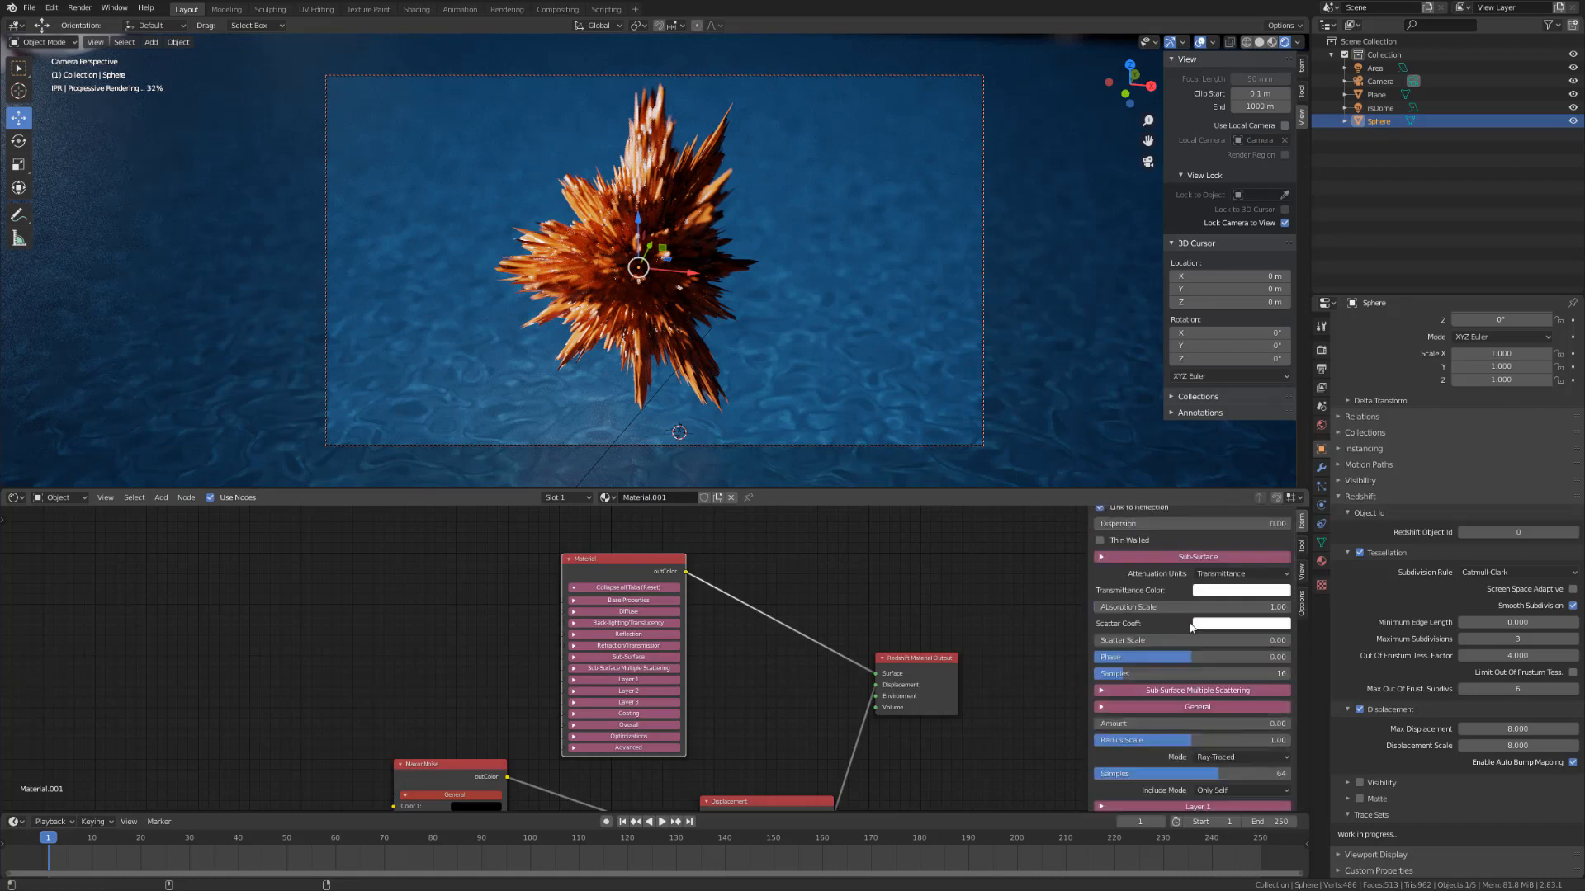
pyautogui.click(1236, 573)
pyautogui.click(1221, 604)
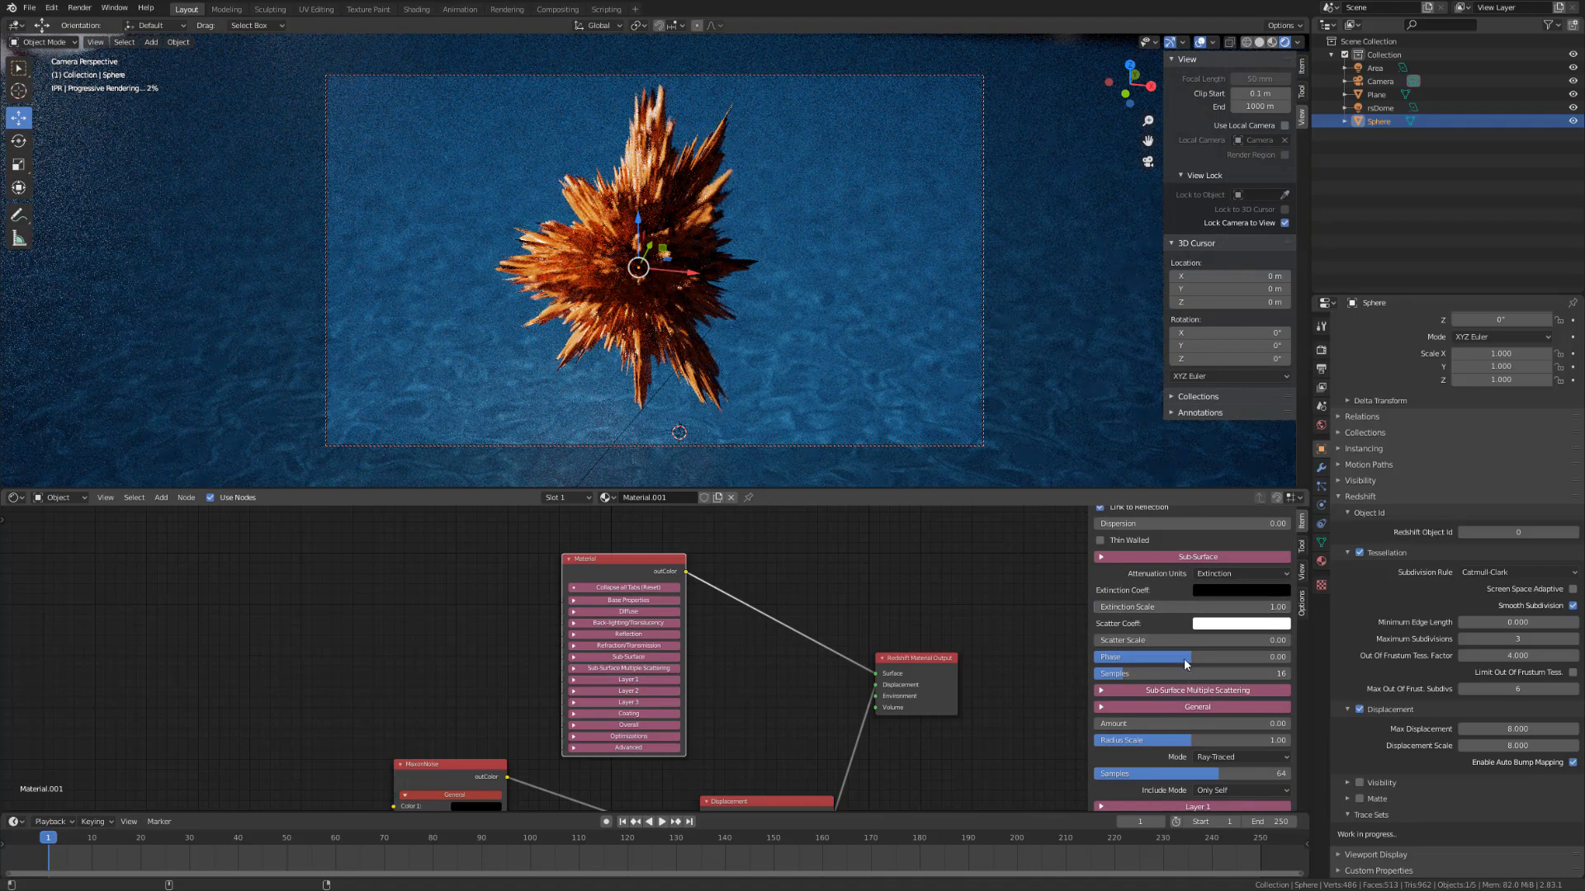
# Step: Change the material's sub-surface extinction coefficient to a saturated blue with a colour value of about 0.85
pyautogui.scroll(-1, 1179, 631)
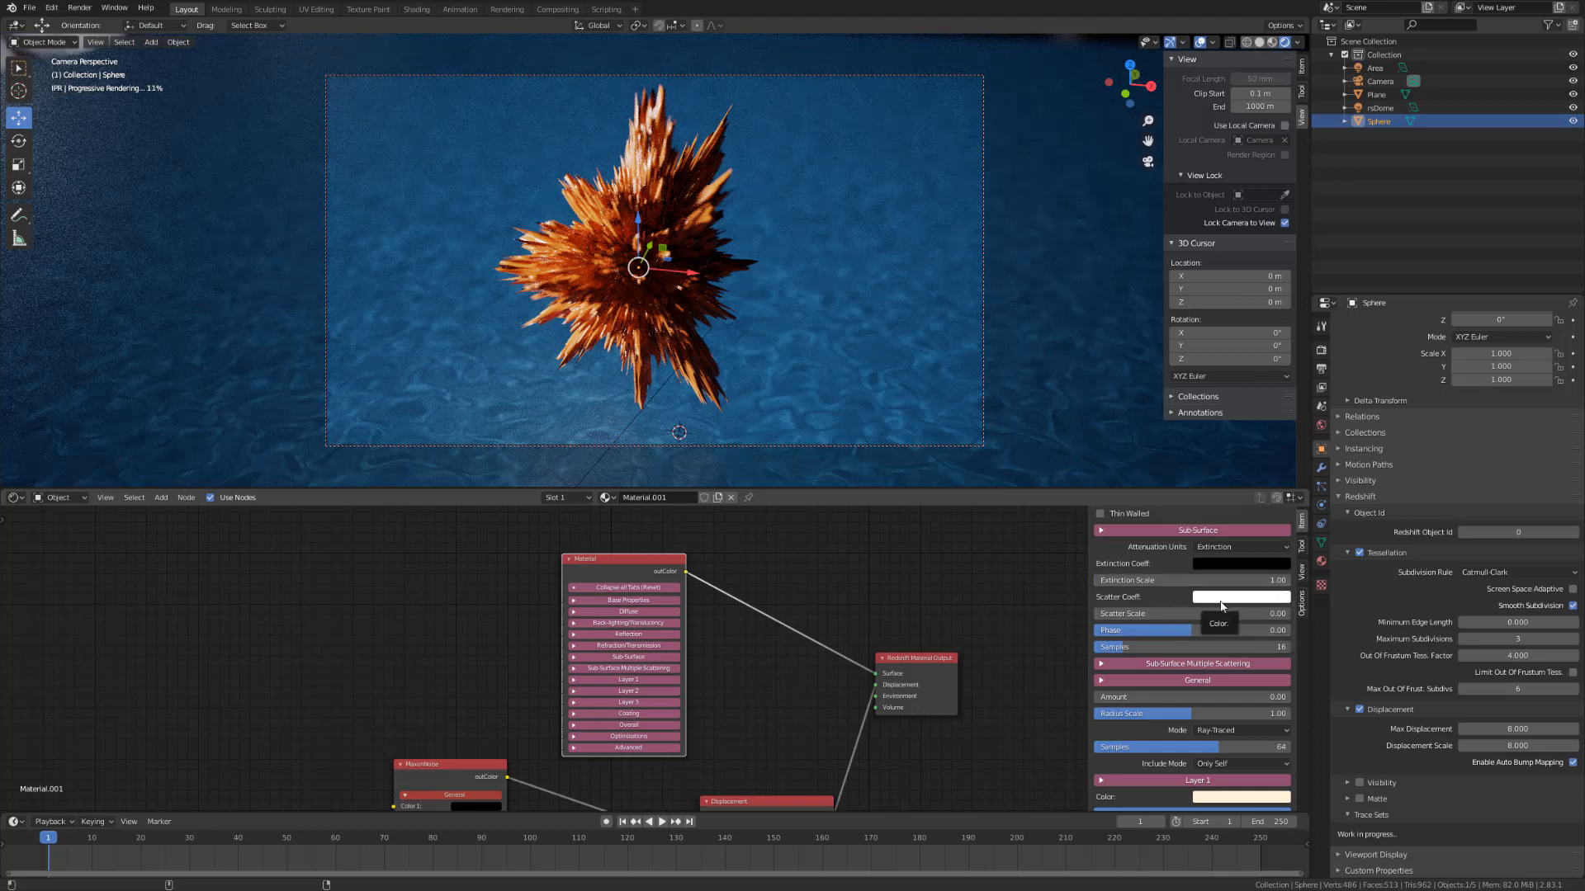
pyautogui.click(1233, 562)
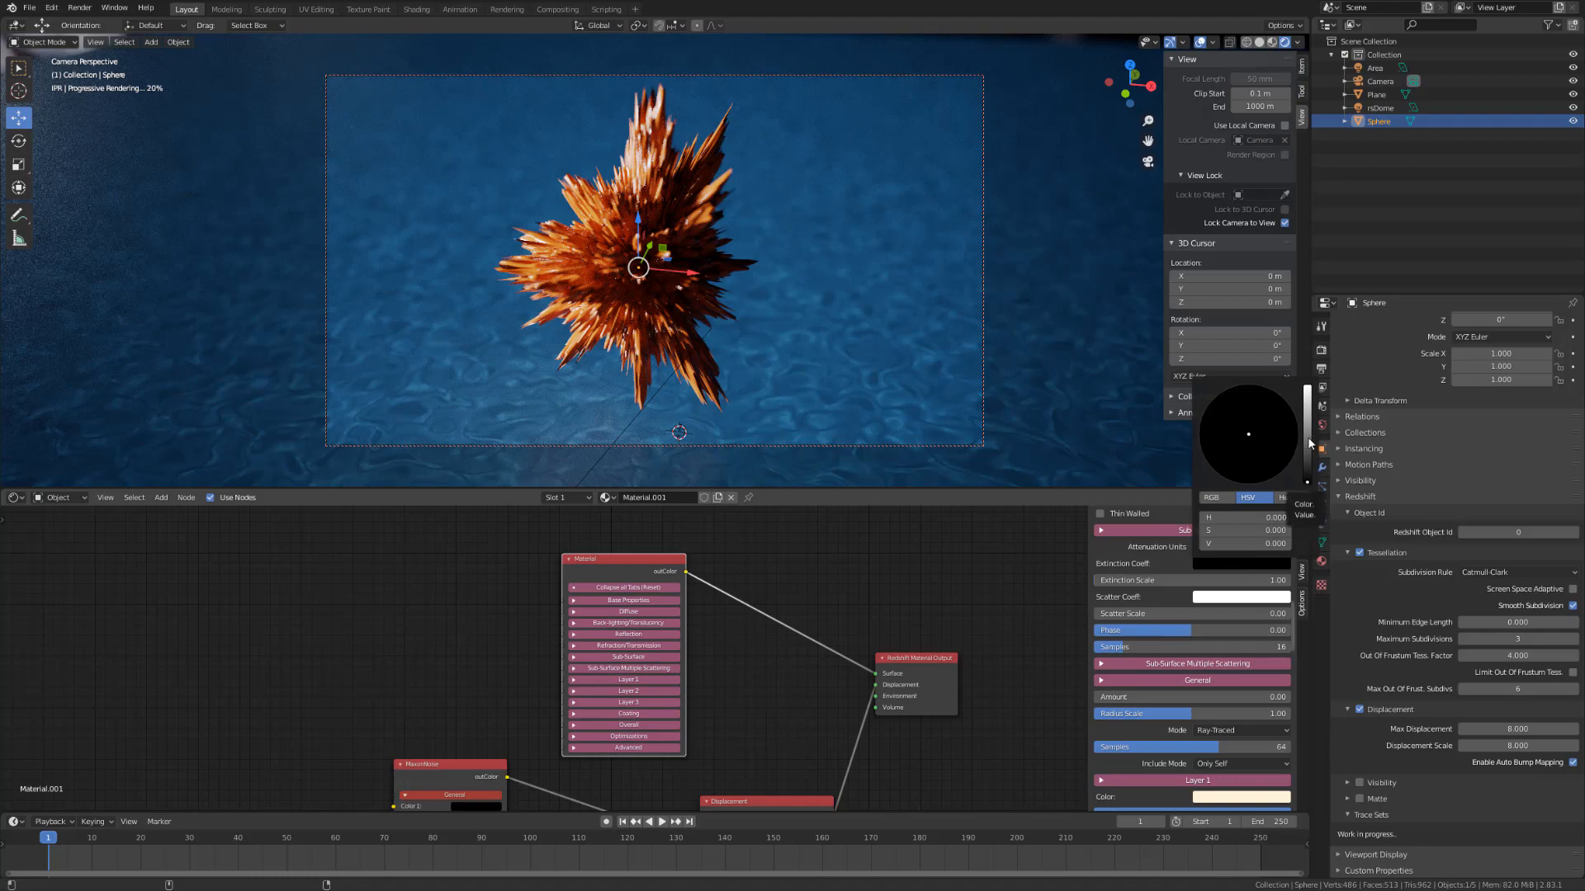
pyautogui.moveTo(1305, 447); pyautogui.dragTo(1306, 399)
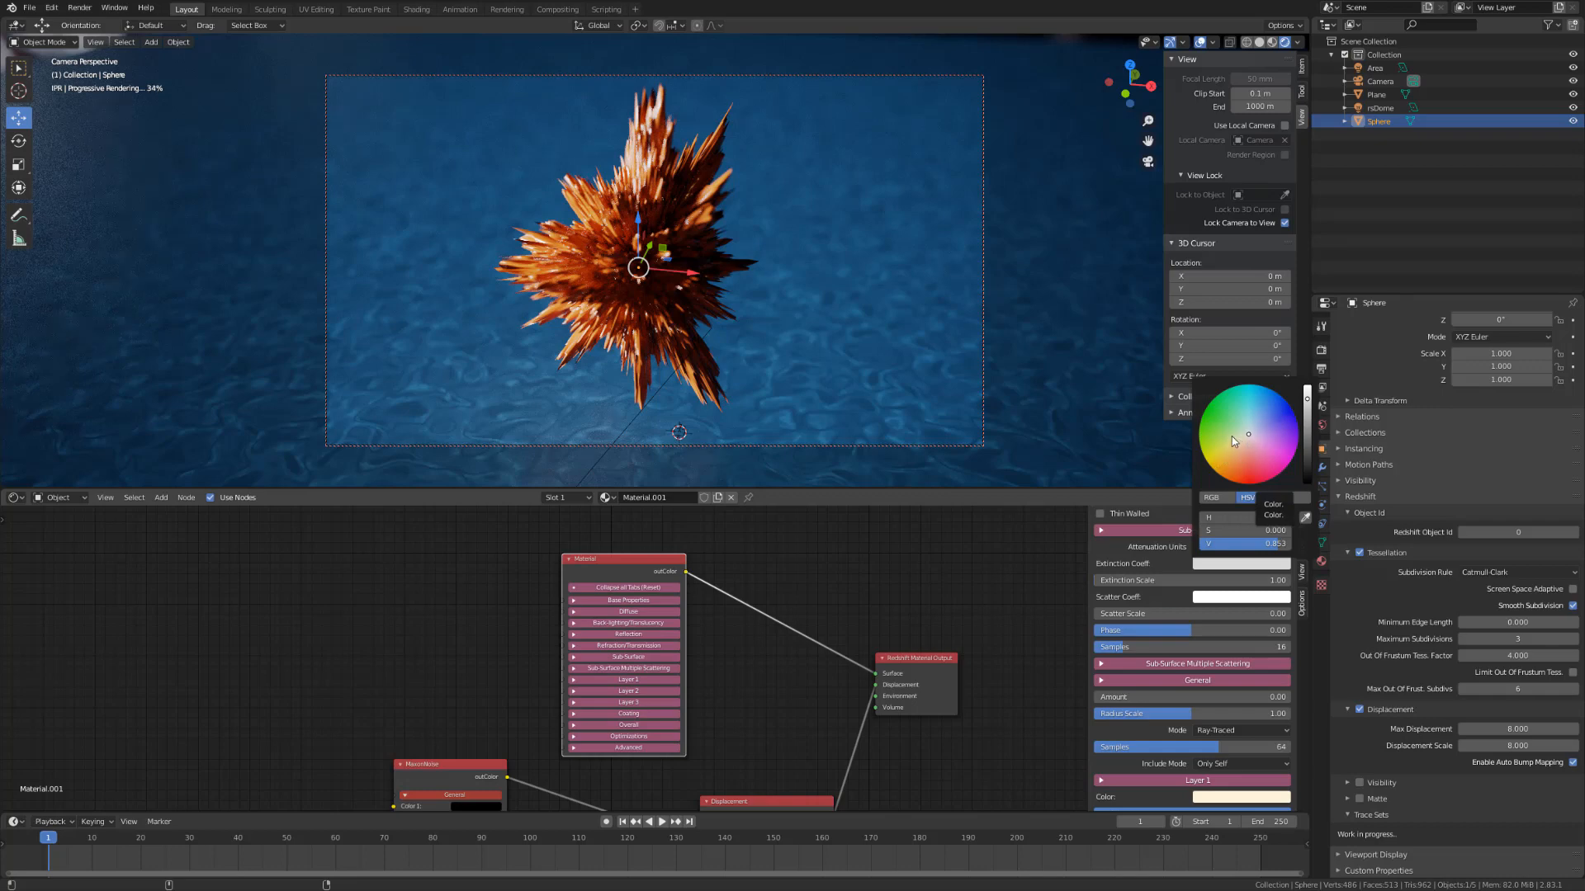
pyautogui.moveTo(1232, 437)
pyautogui.mouseDown()
pyautogui.moveTo(1217, 421)
pyautogui.moveTo(1242, 408)
pyautogui.moveTo(1282, 414)
pyautogui.mouseUp()
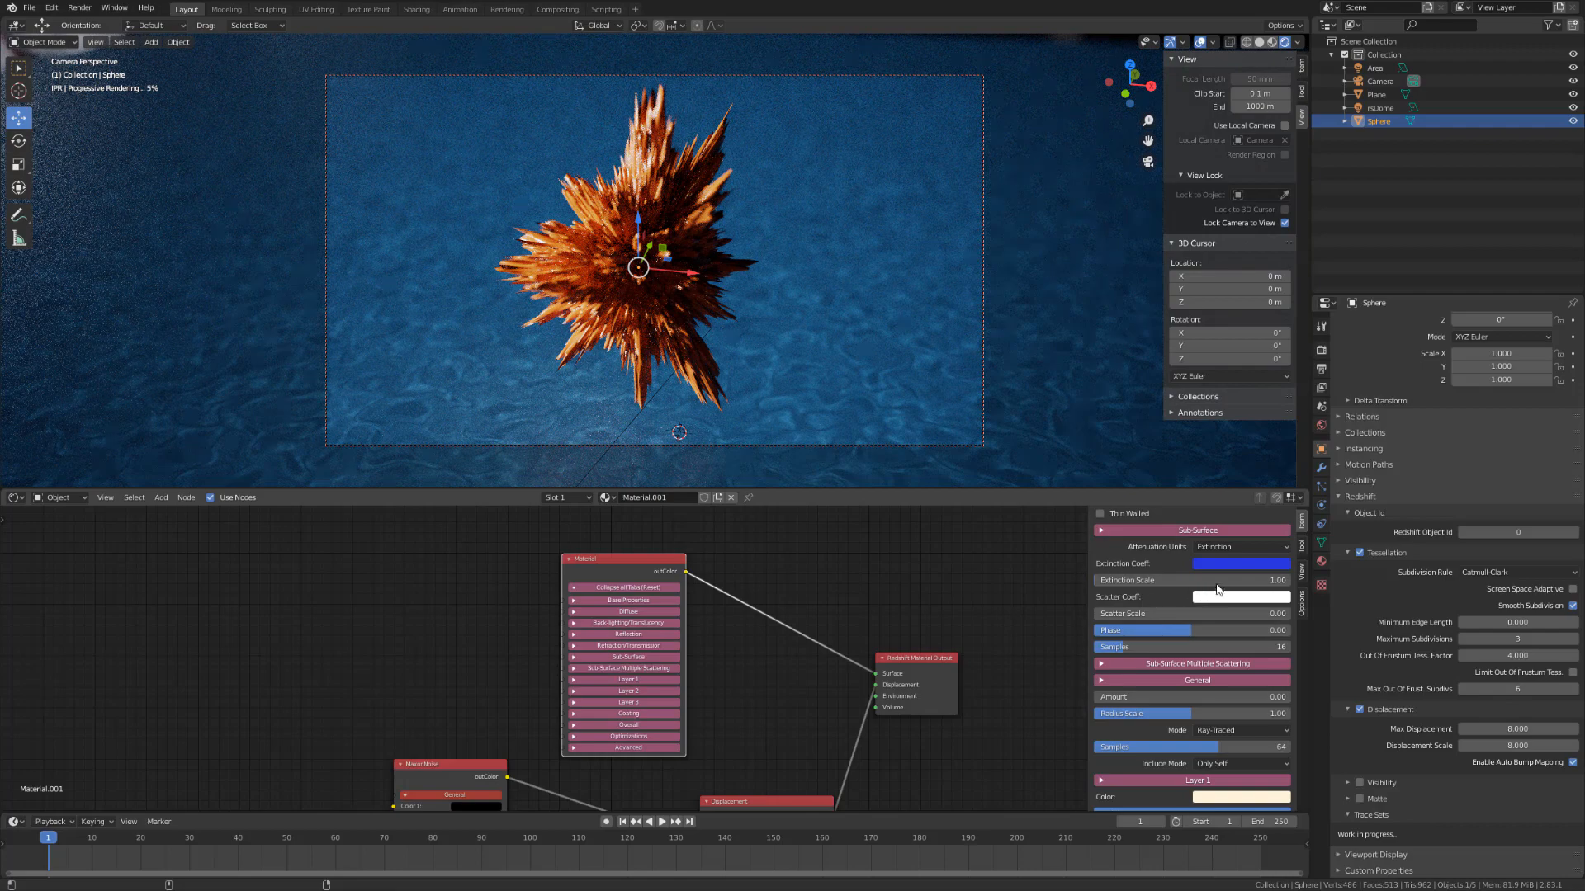
# Step: Set the sub-surface extinction scale and scatter scale of the material to 5 each
pyautogui.click(1188, 580)
pyautogui.write('5')
pyautogui.press('Return')
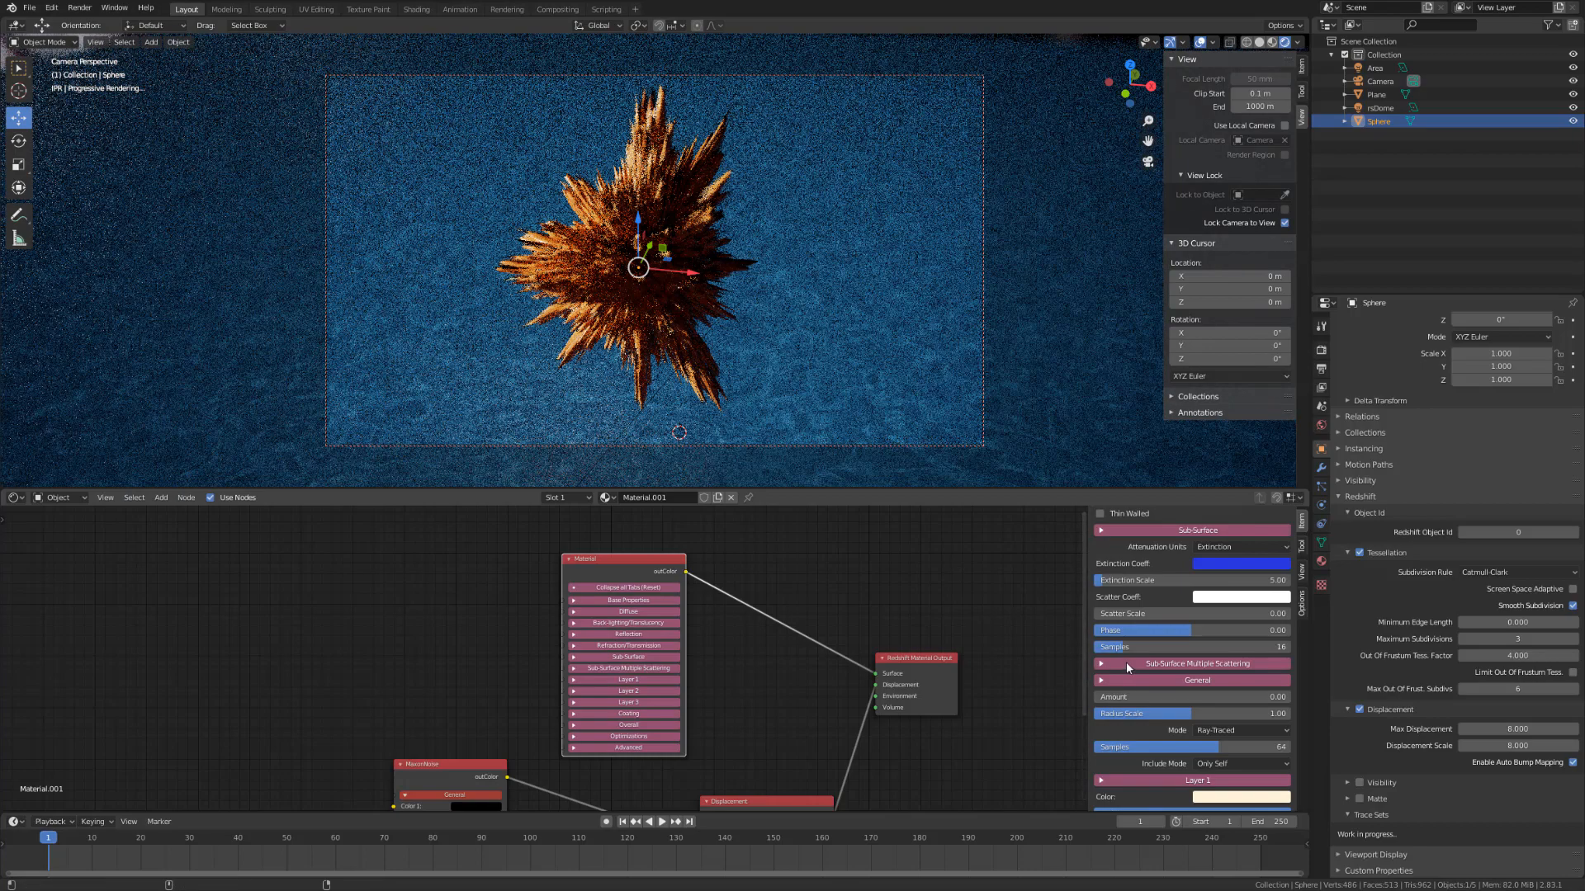
pyautogui.click(1214, 613)
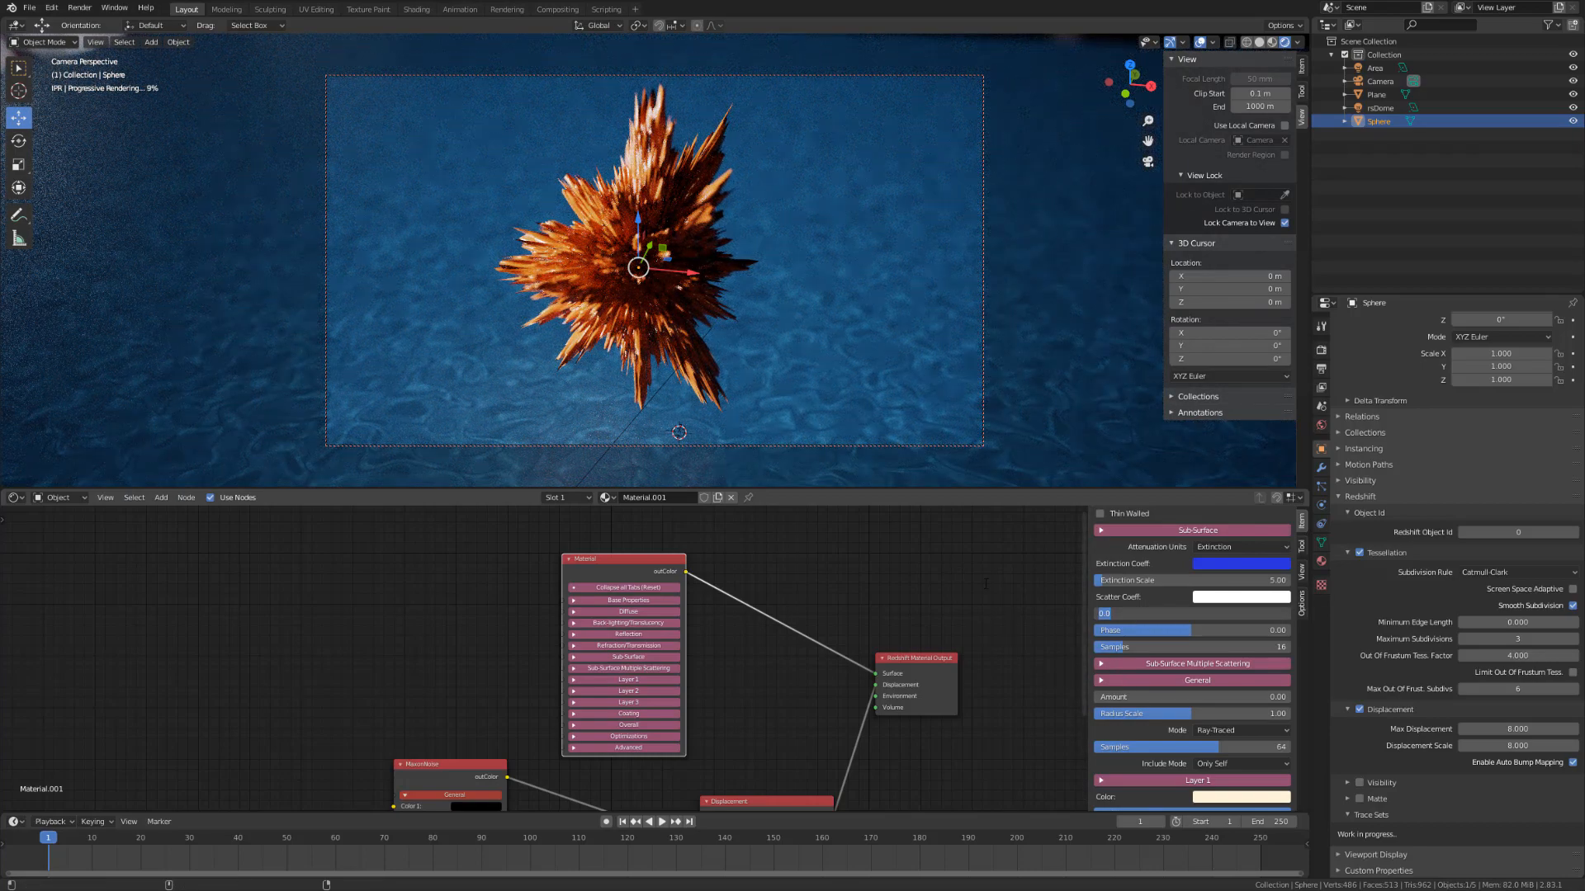
pyautogui.write('5')
pyautogui.press('Return')
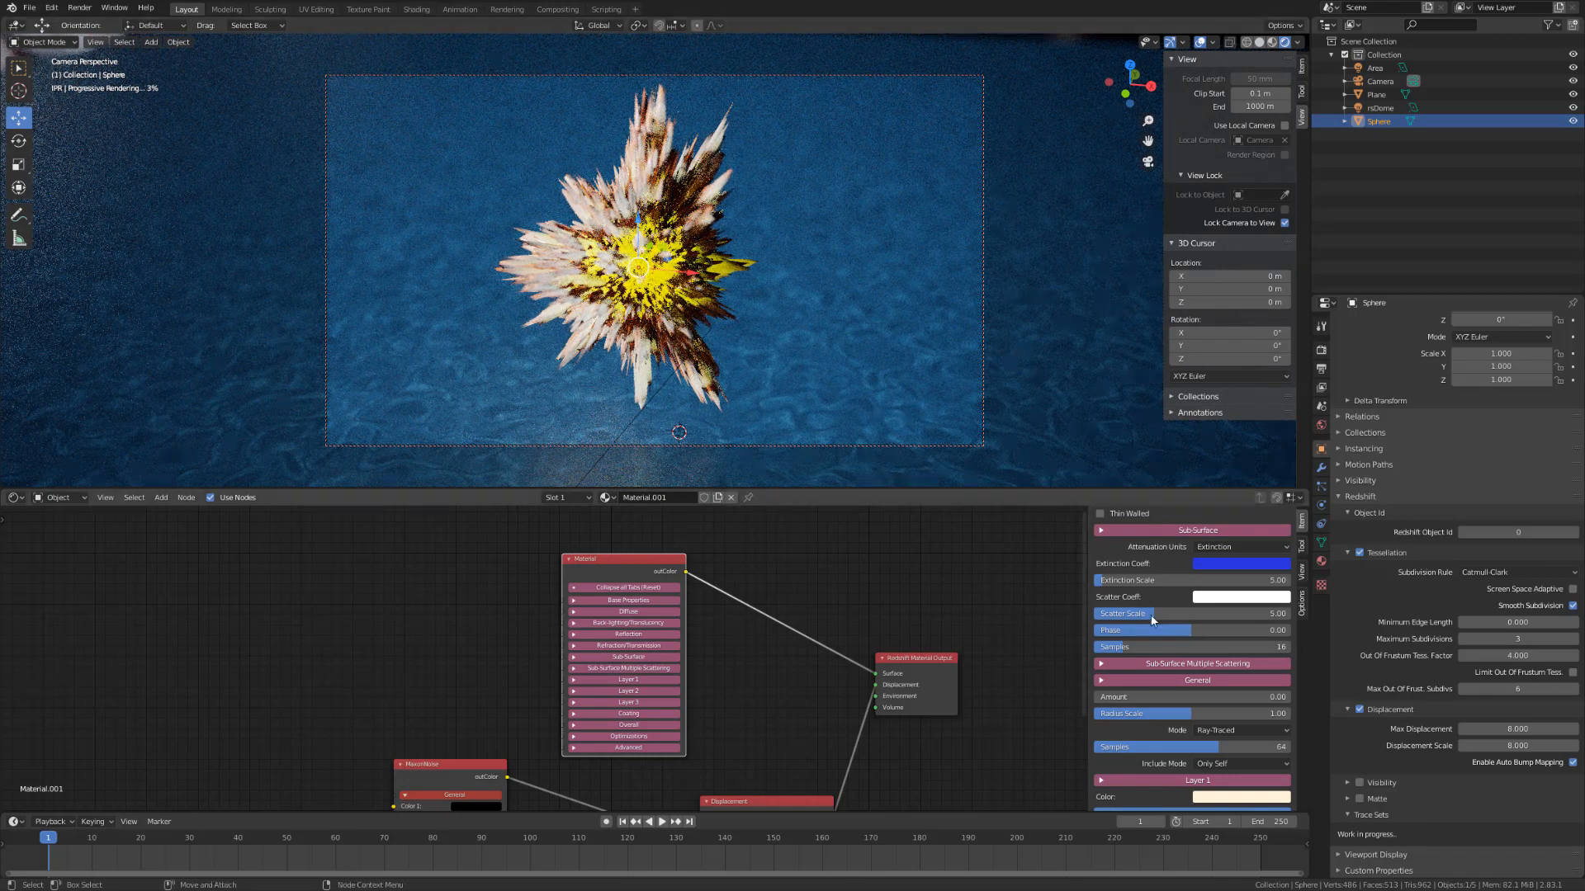
# Step: Set the sub-surface scatter scale and extinction scale of the sphere's material to 1 each
pyautogui.click(1167, 614)
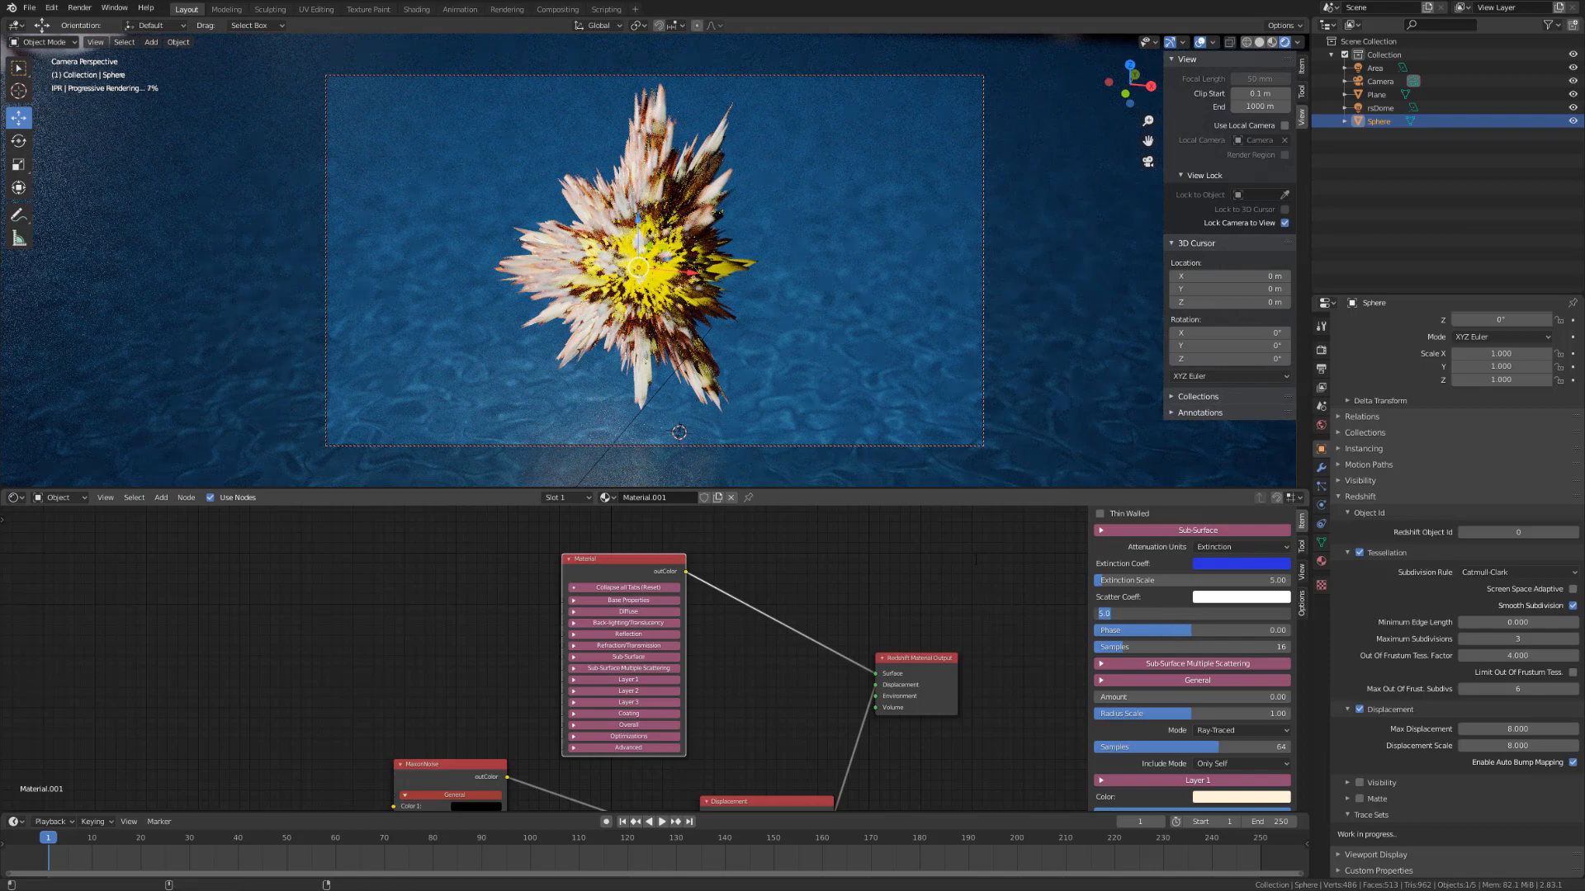
pyautogui.write('1')
pyautogui.press('Return')
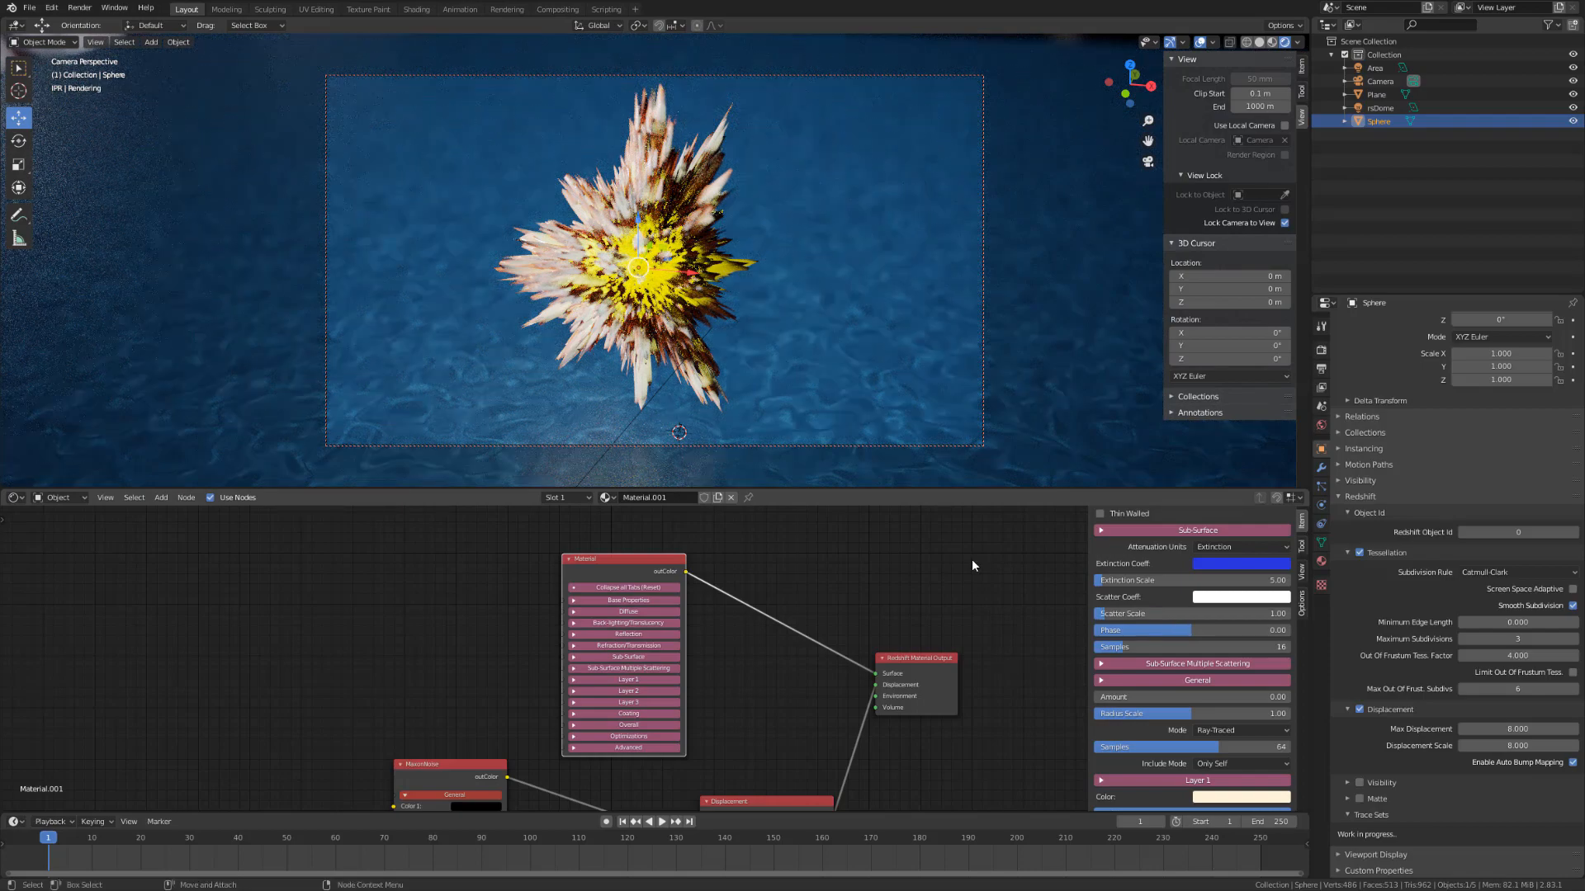
pyautogui.click(1151, 583)
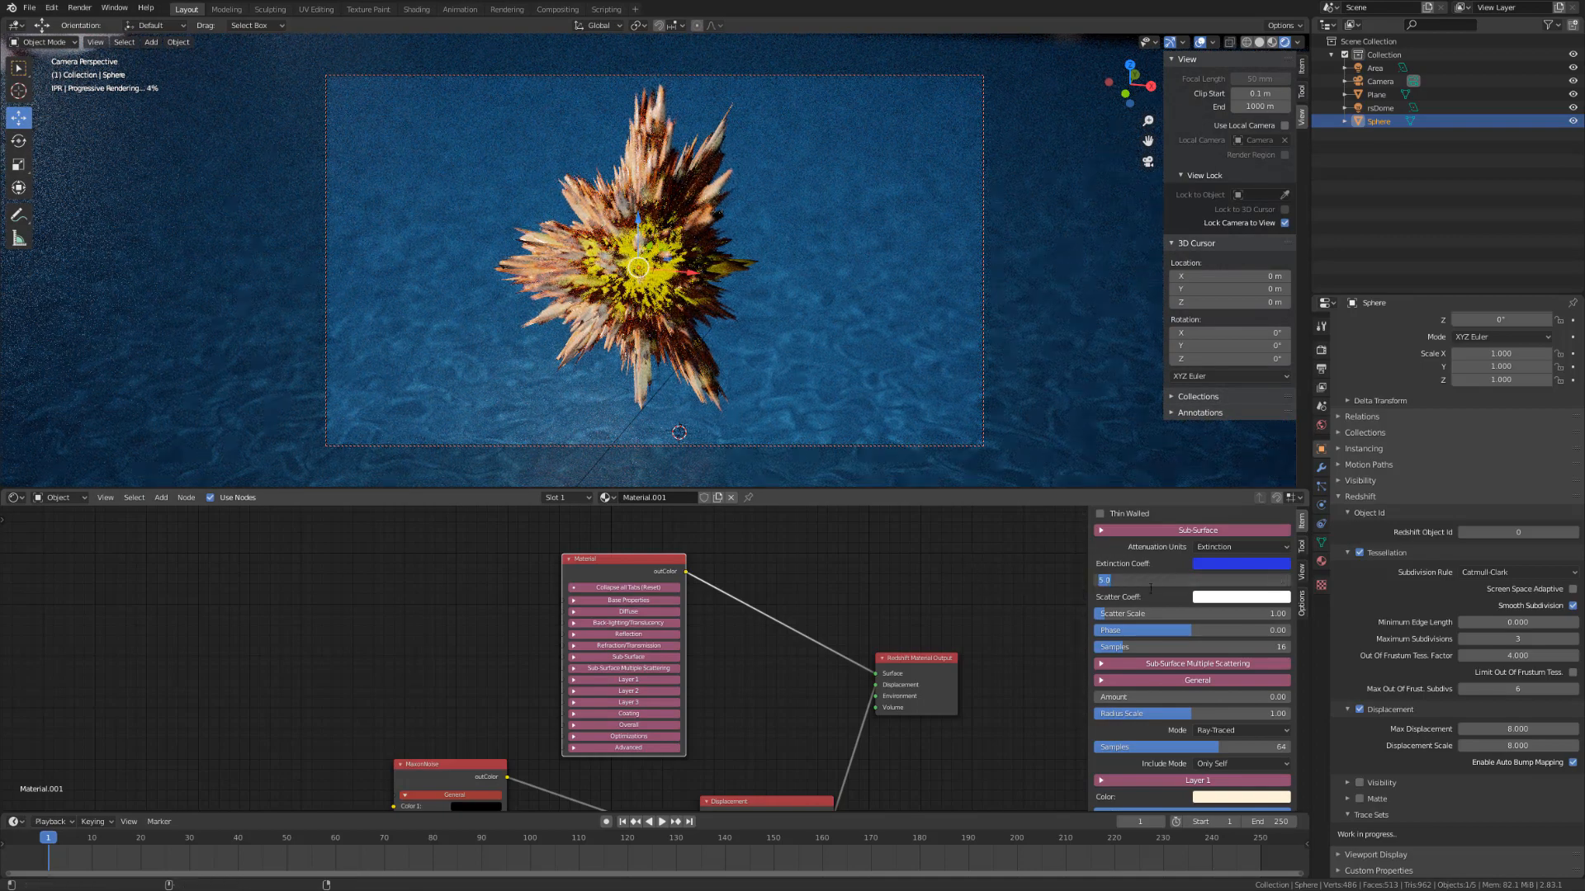
pyautogui.write('1')
pyautogui.press('Return')
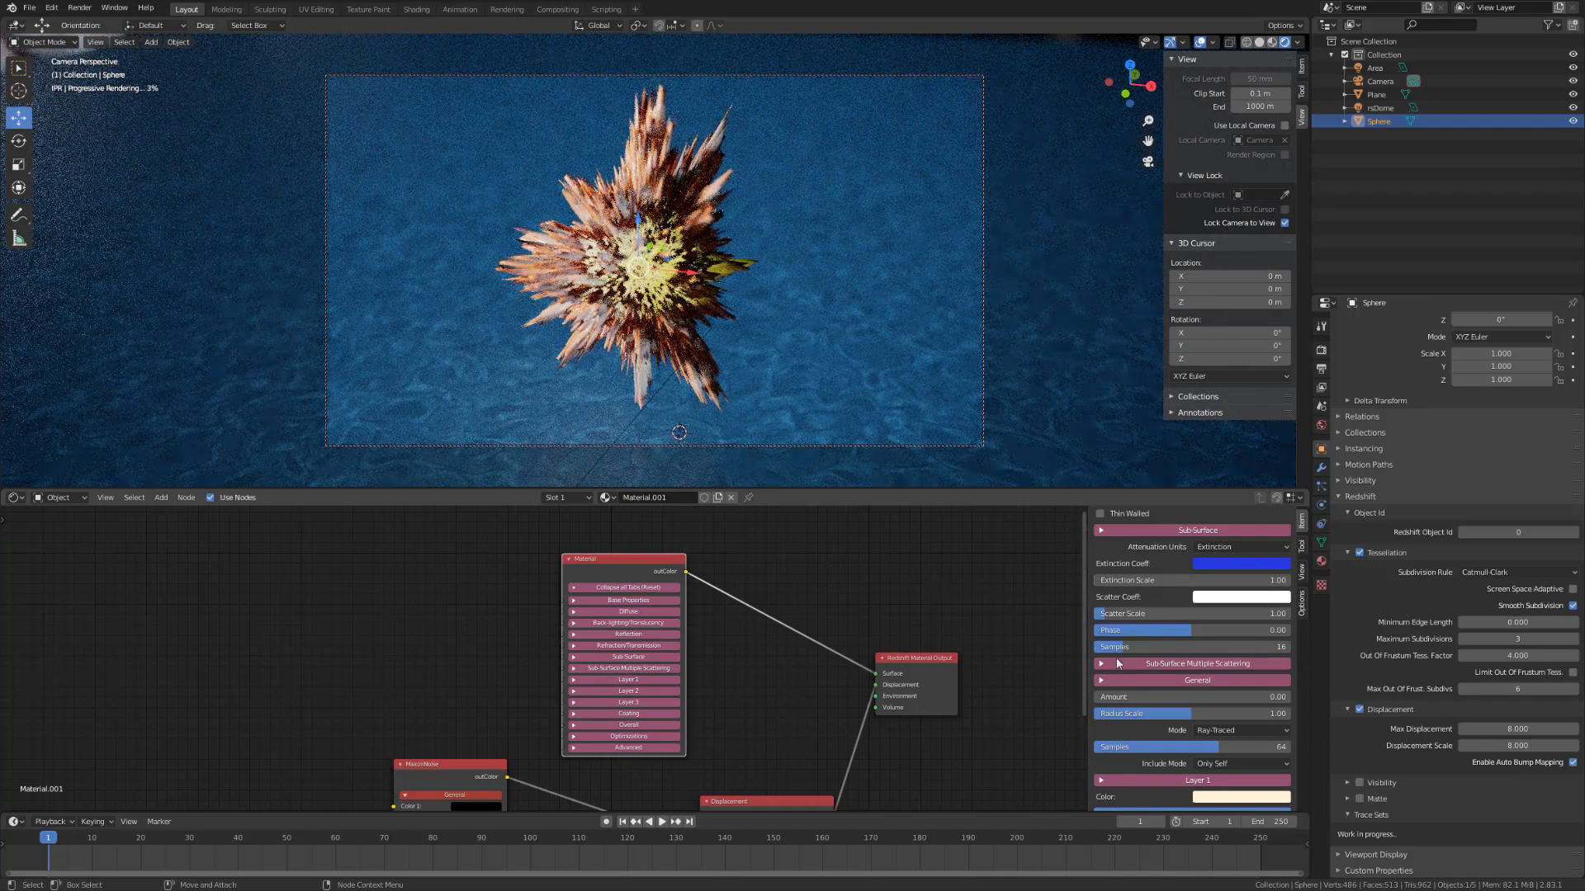
# Step: Change the material's sub-surface scatter coefficient to a saturated orange, trying blue first
pyautogui.click(1218, 600)
pyautogui.moveTo(1250, 468); pyautogui.dragTo(1279, 445)
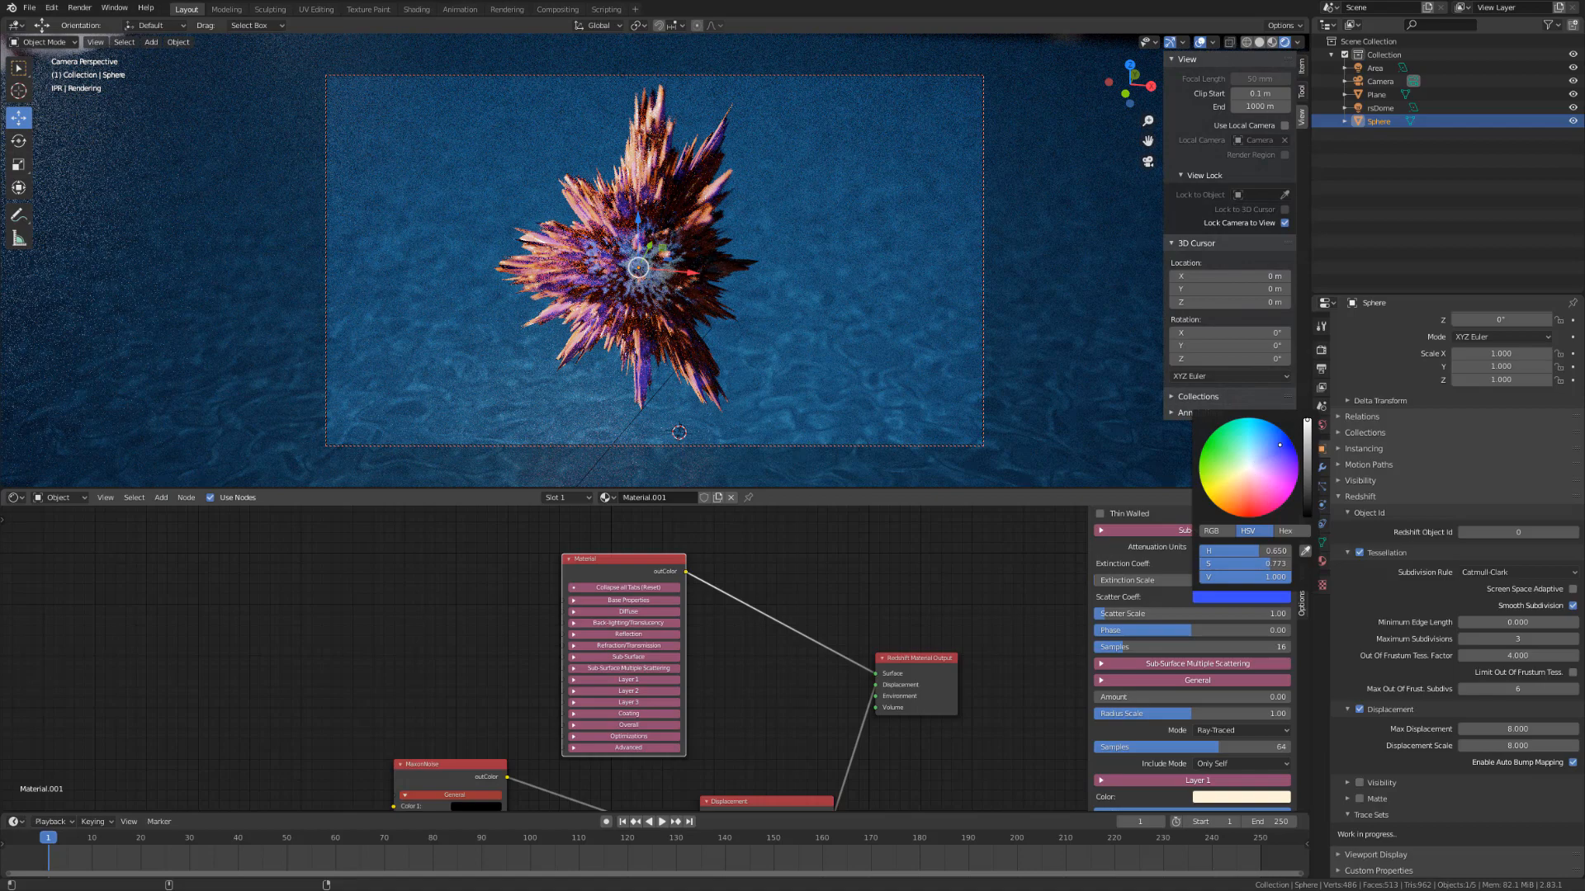
pyautogui.moveTo(1280, 445)
pyautogui.mouseDown()
pyautogui.moveTo(1228, 470)
pyautogui.moveTo(1247, 492)
pyautogui.moveTo(1229, 502)
pyautogui.mouseUp()
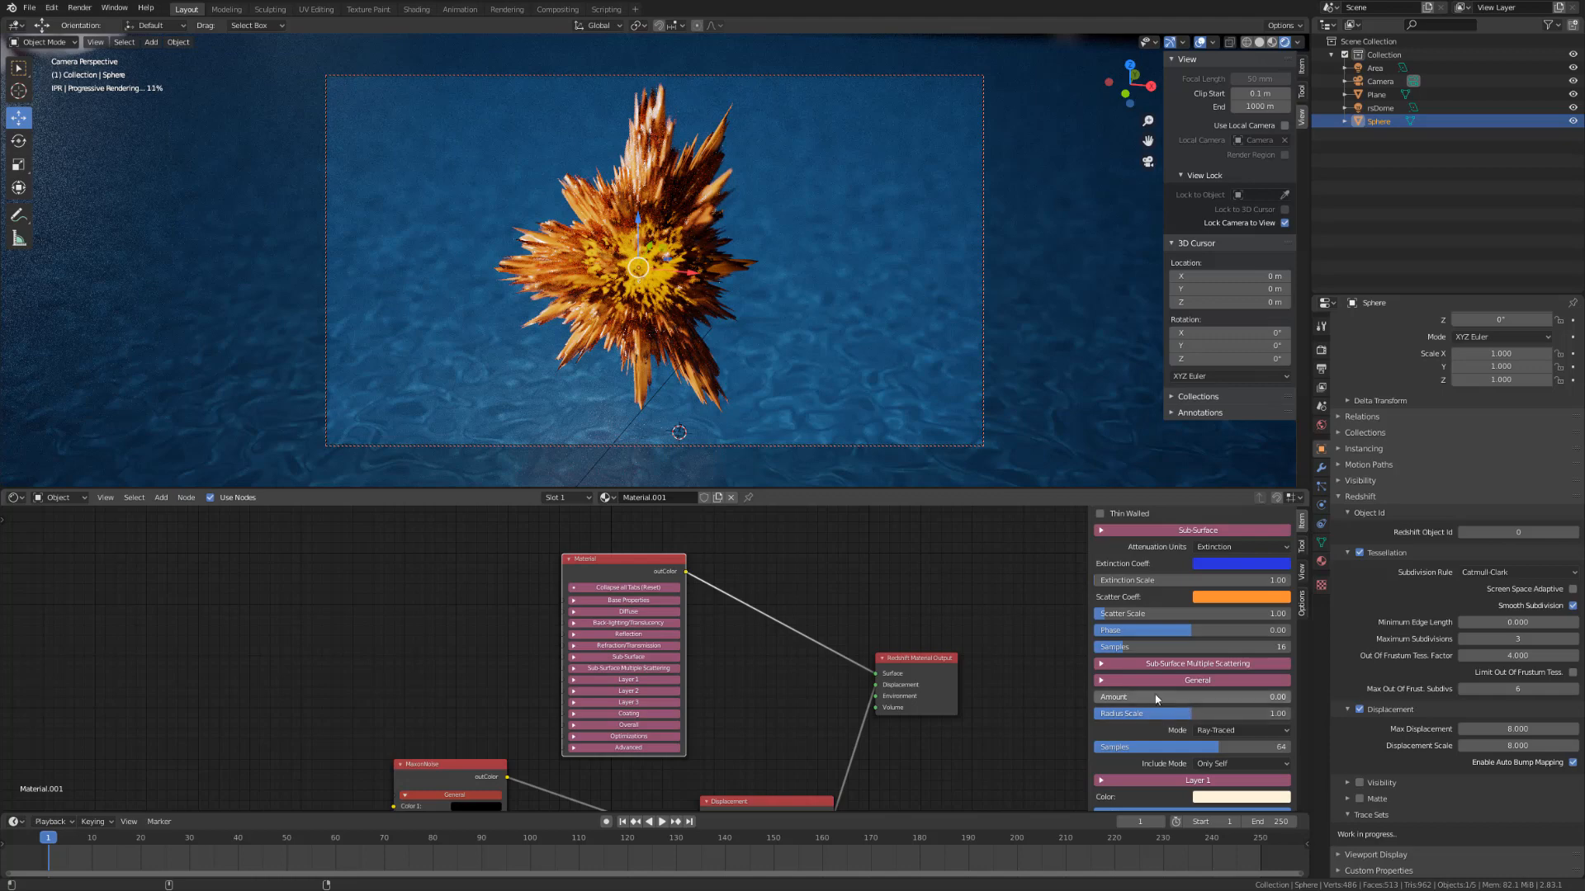
# Step: Raise the sub-surface phase of the sphere's material and settle on a value of 0.4
pyautogui.click(1235, 630)
pyautogui.write('0.26')
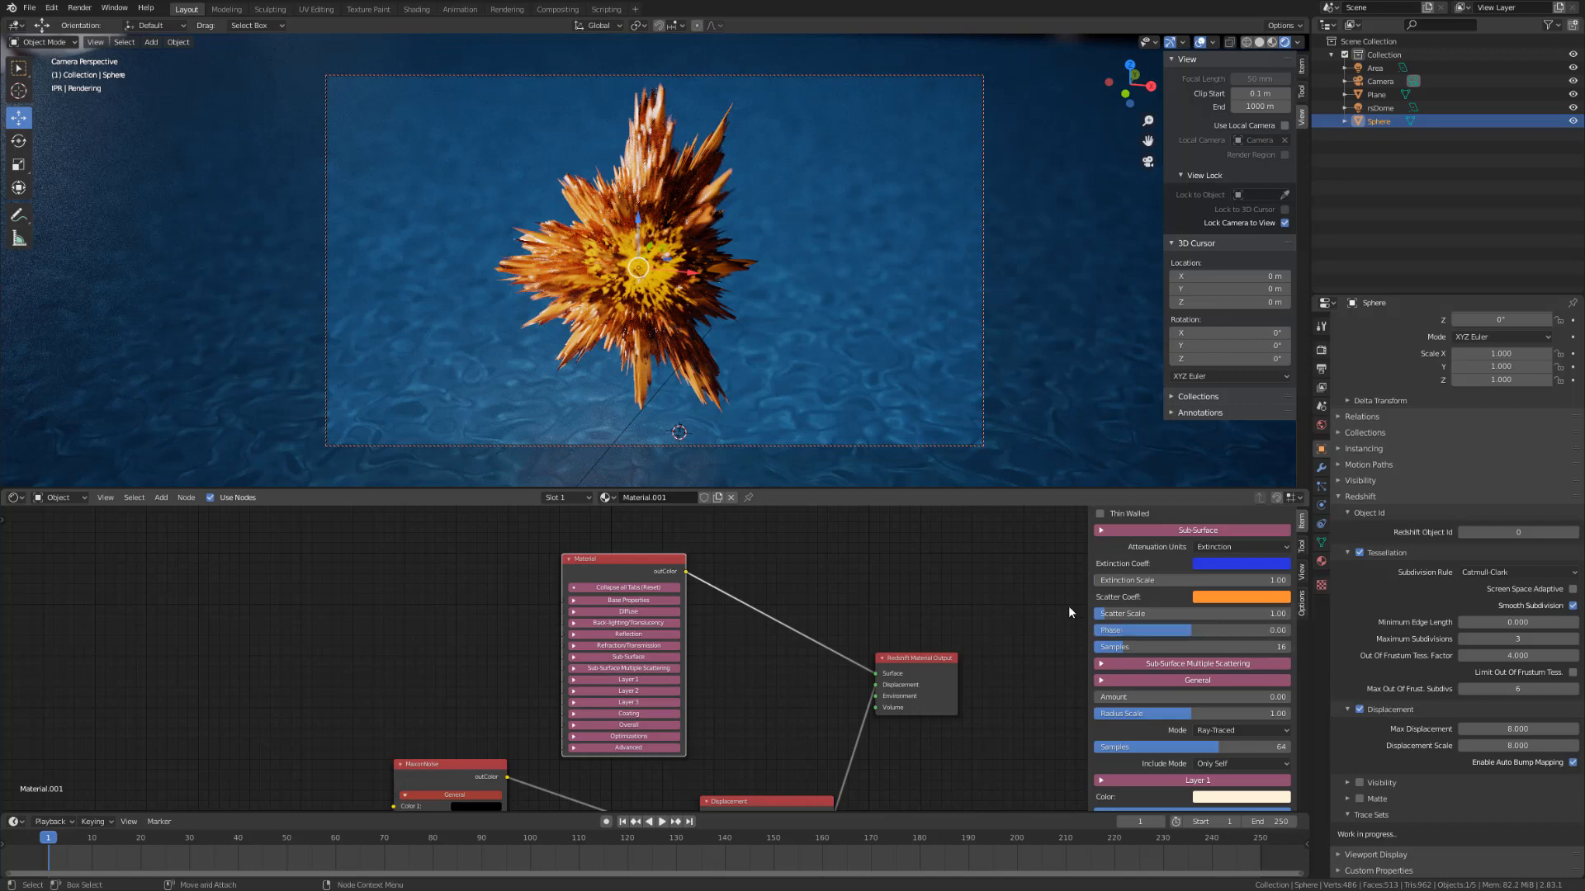
pyautogui.press('Return')
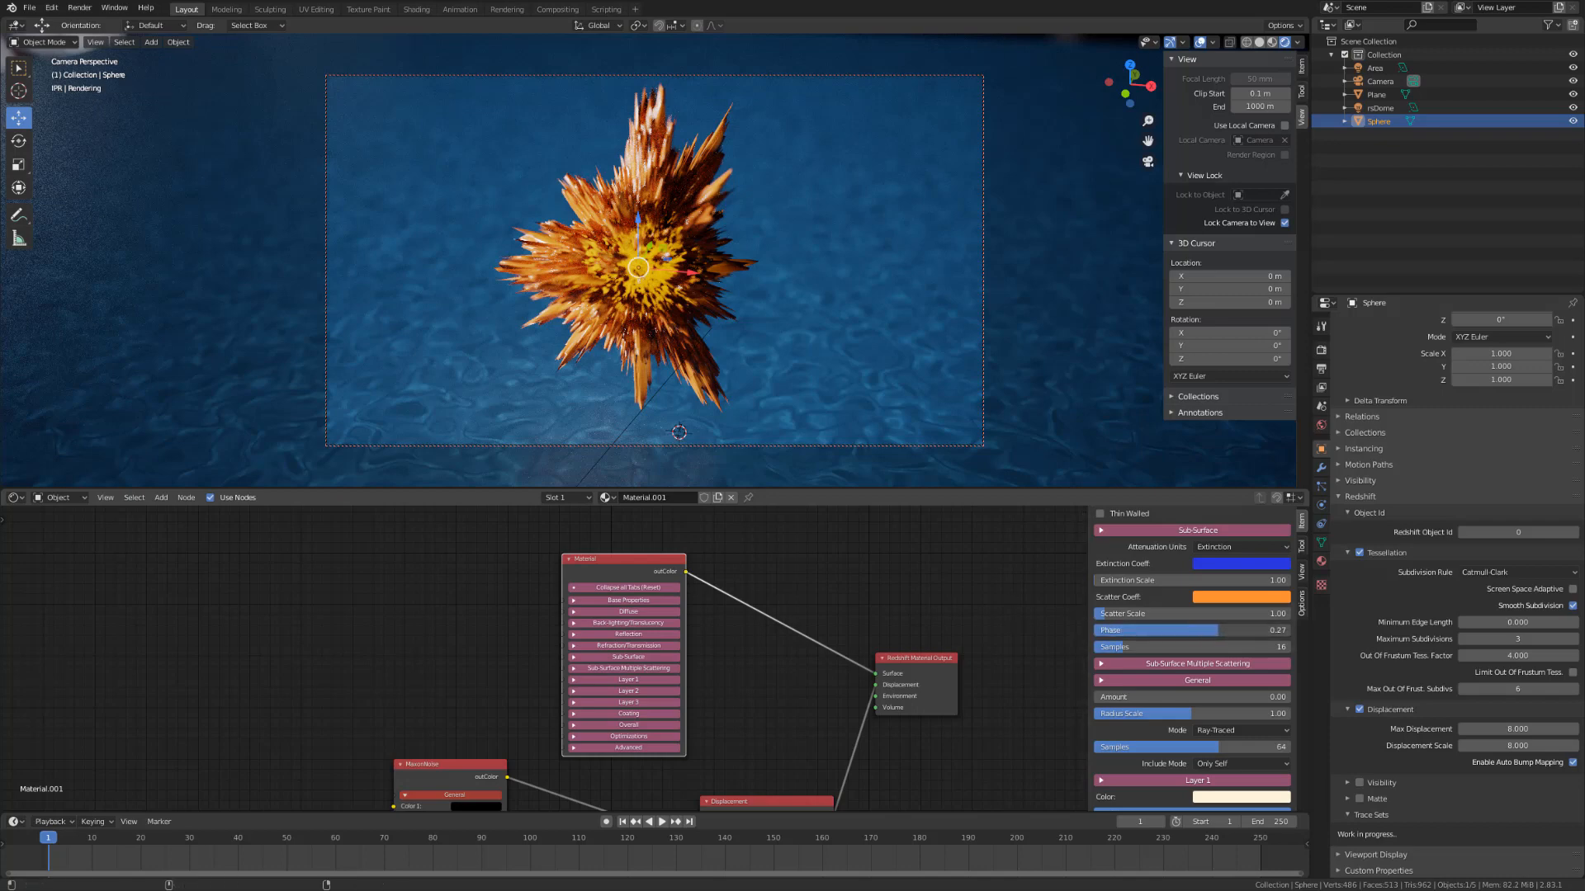
pyautogui.moveTo(1234, 630); pyautogui.dragTo(1235, 626)
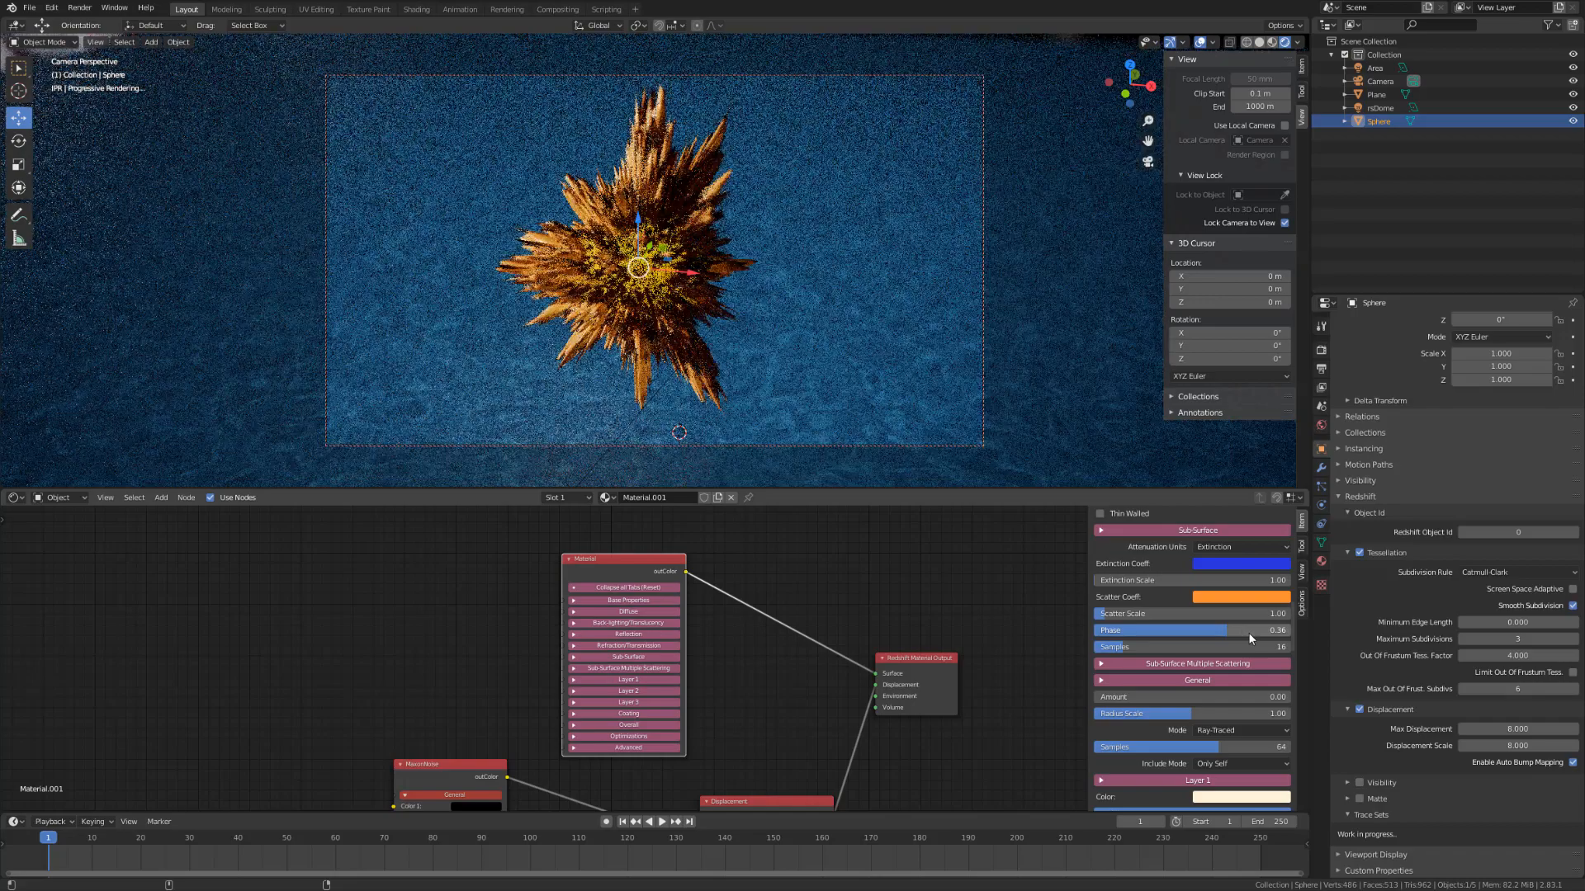
pyautogui.click(1258, 630)
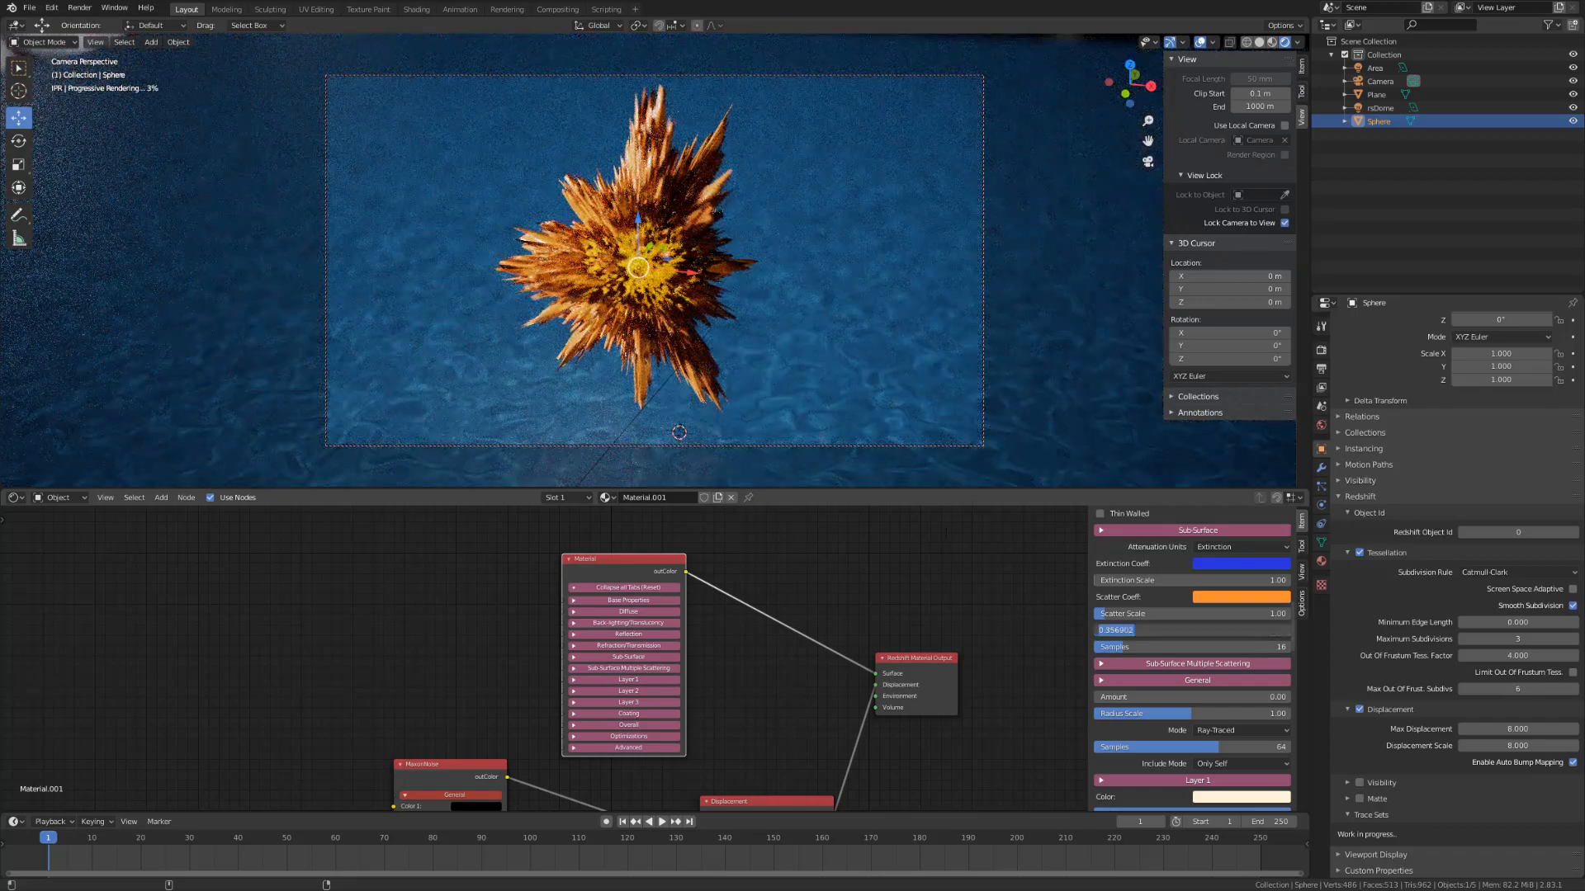
pyautogui.write('.4')
pyautogui.press('Return')
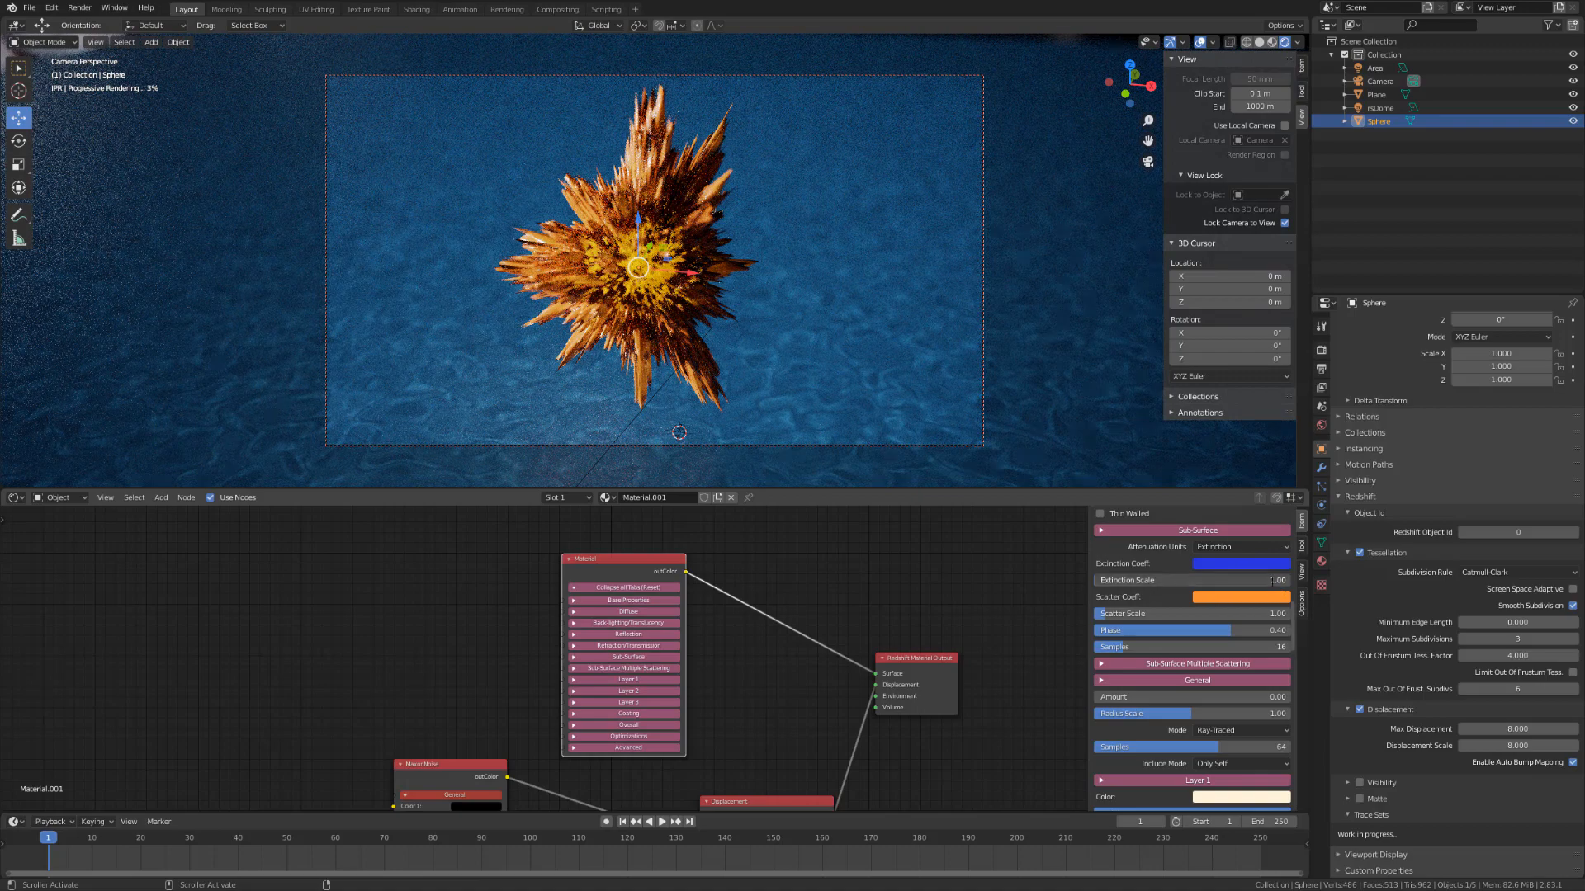
# Step: Set the material's sub-surface extinction scale and scatter scale to 0.25 each
pyautogui.click(1271, 580)
pyautogui.press('BackSpace')
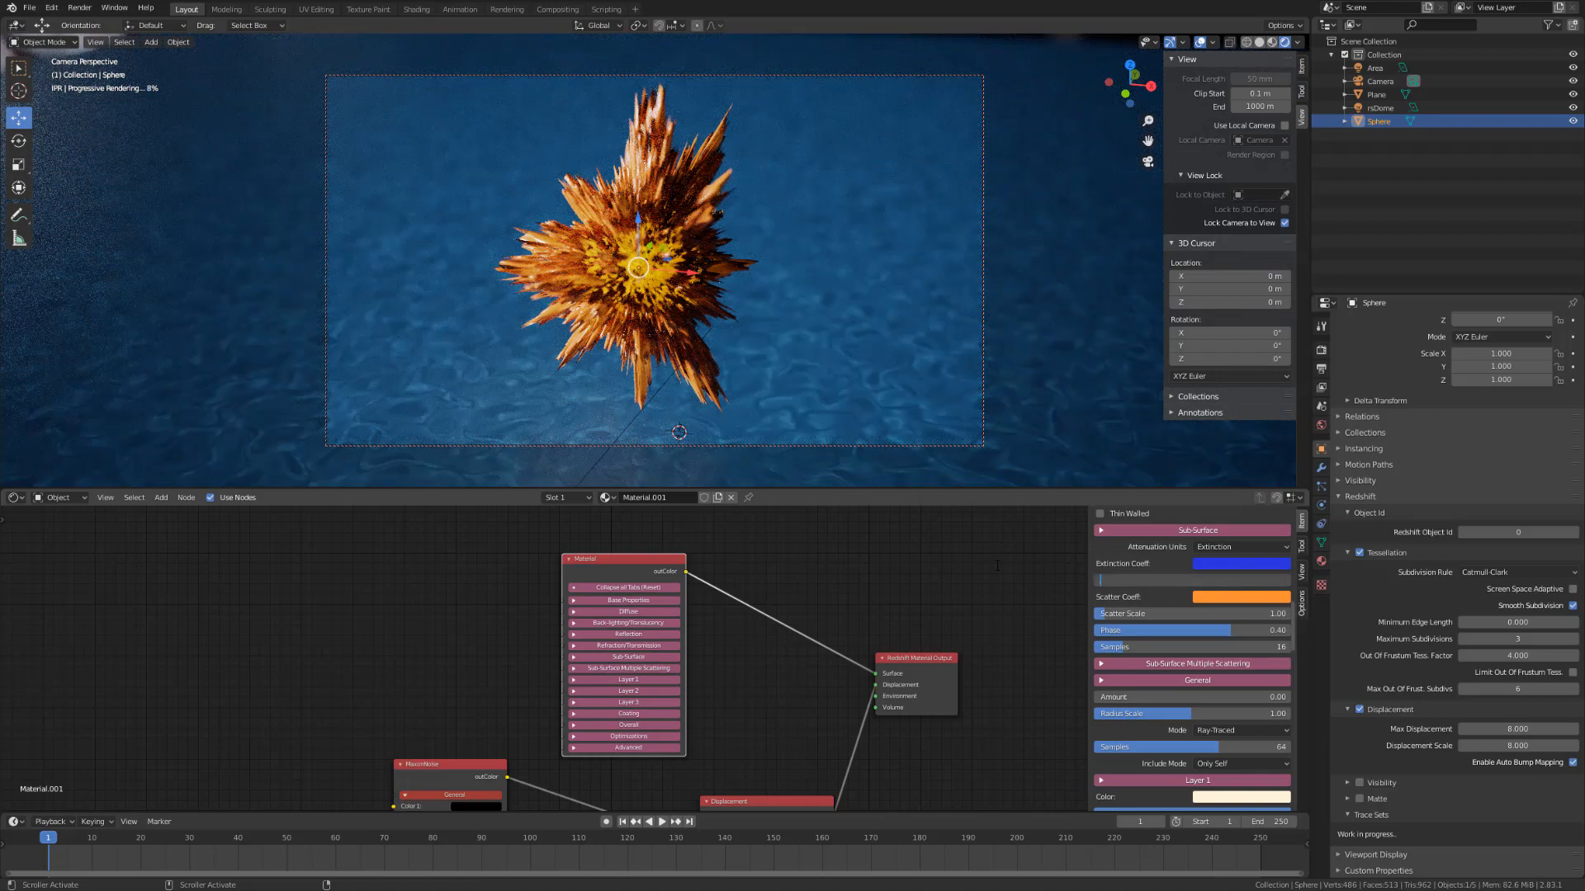
pyautogui.write('.25')
pyautogui.press('Return')
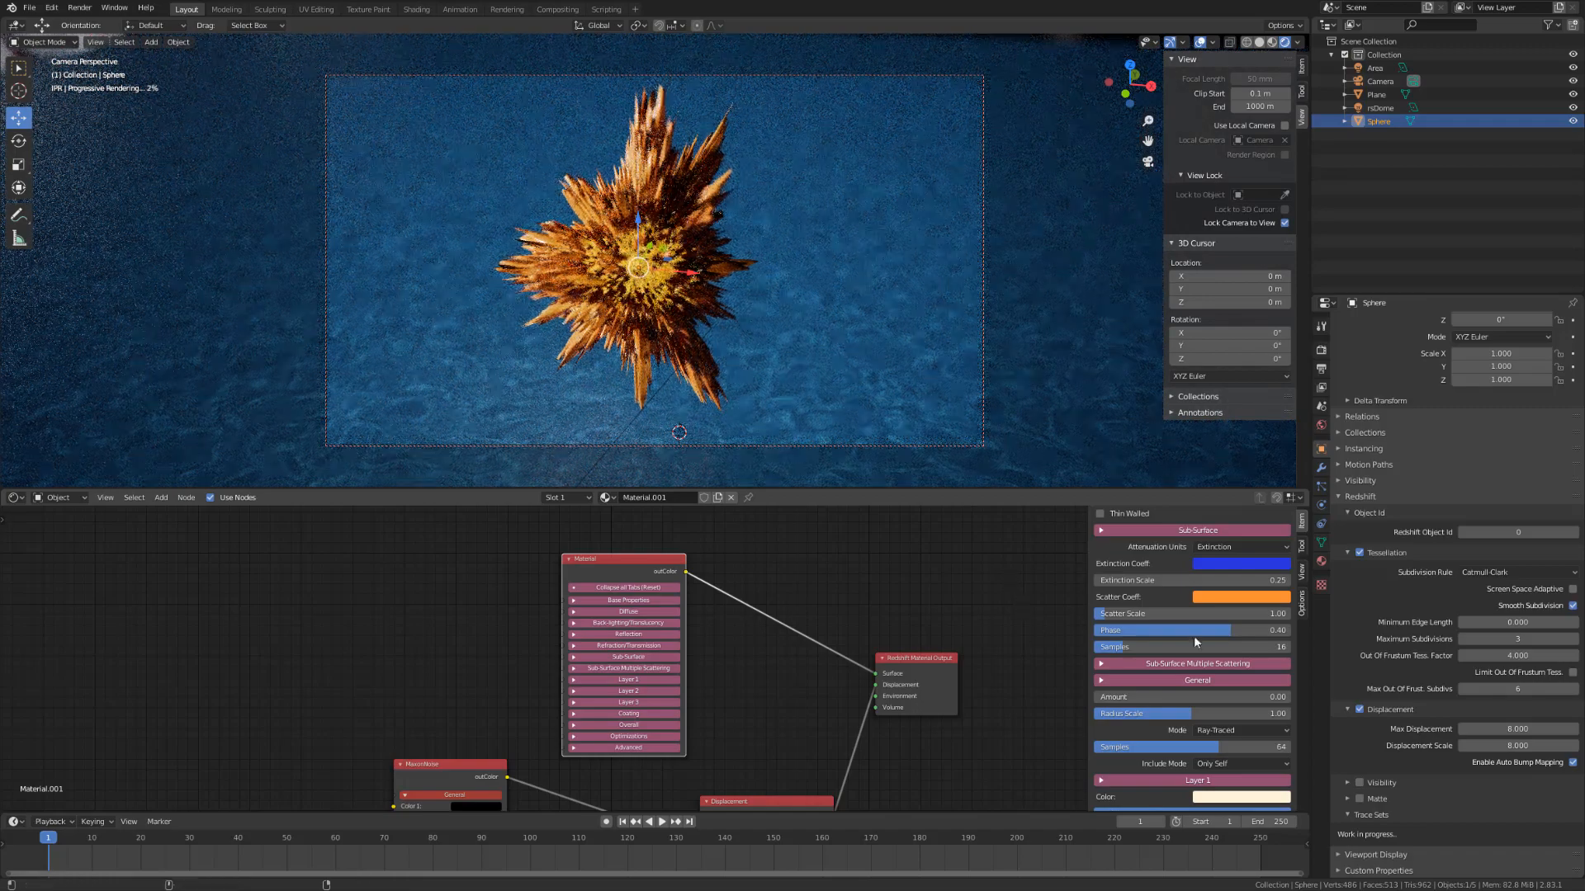
pyautogui.click(1145, 616)
pyautogui.write('.25')
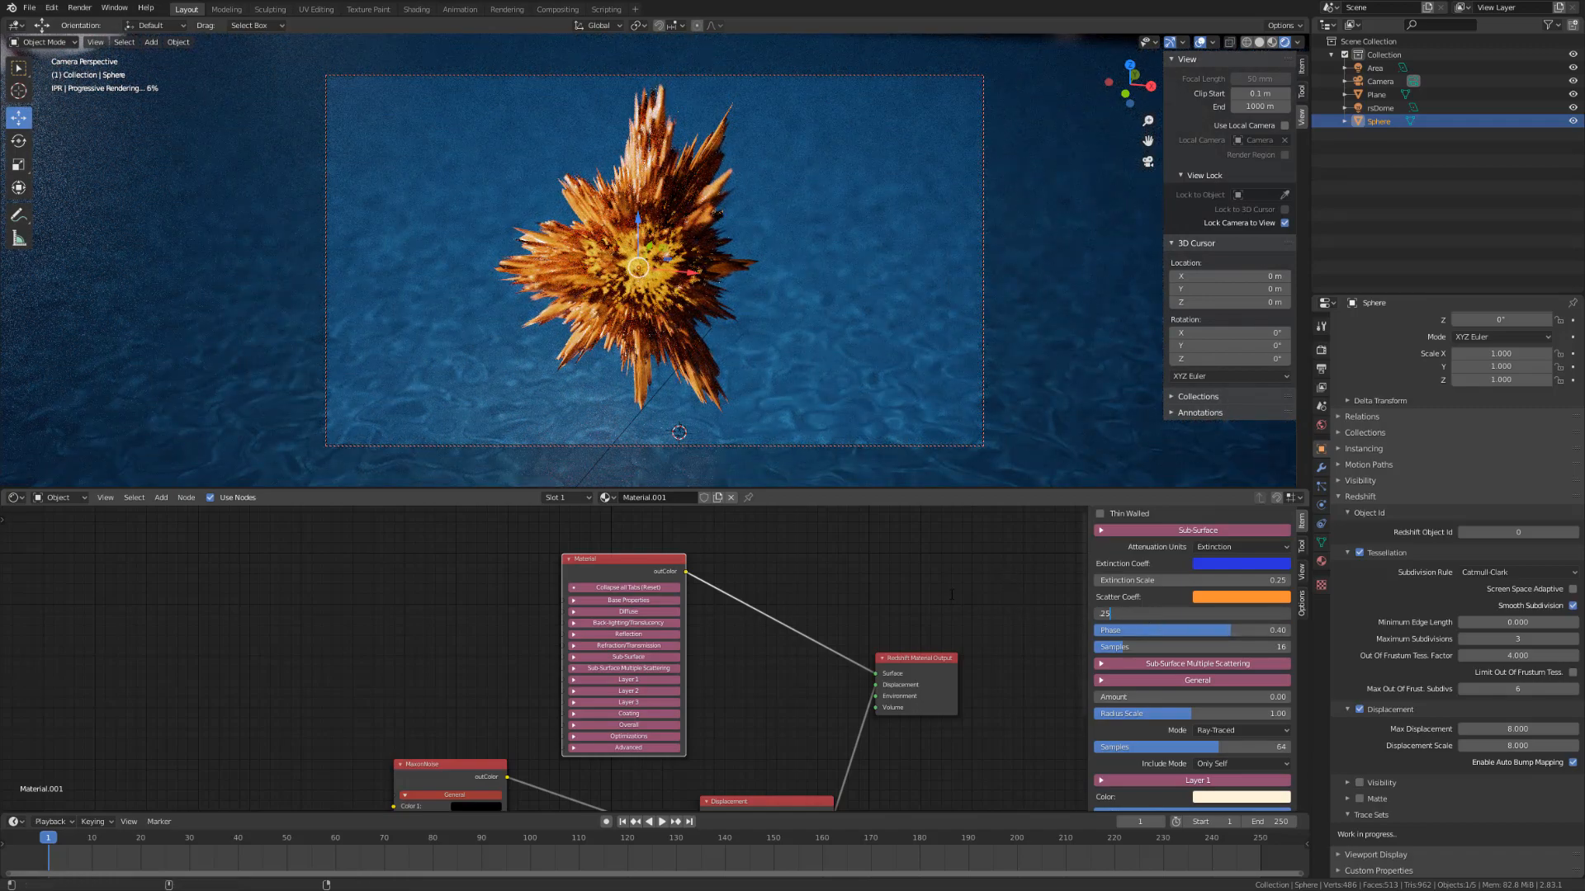
pyautogui.press('Return')
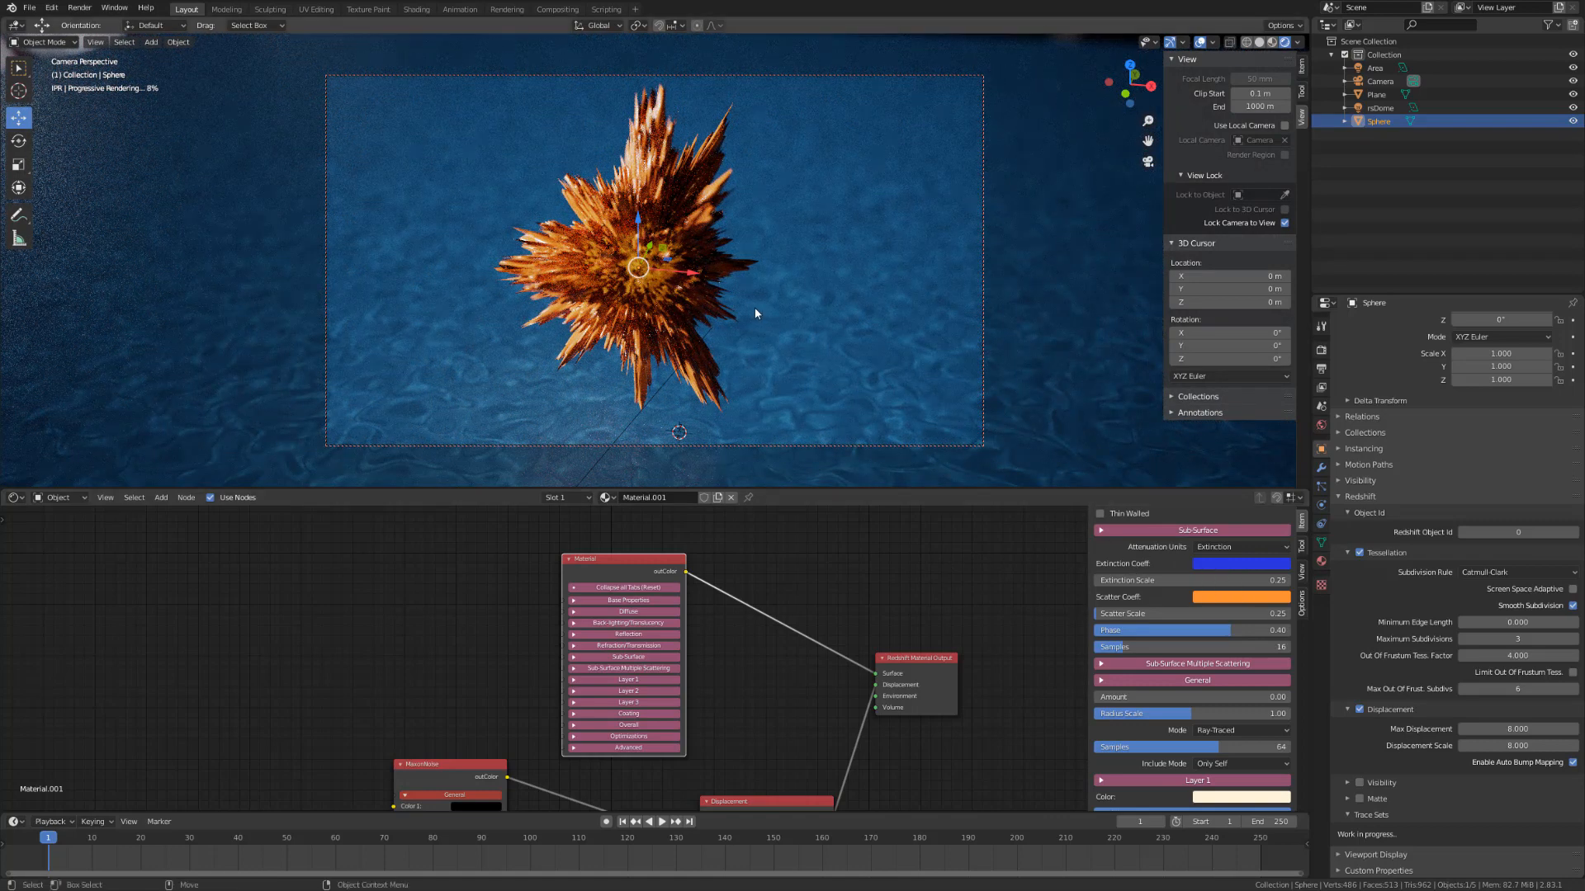
# Step: Select the ground plane and orbit the locked camera to a low side angle that frames the spiky sphere above the ground
pyautogui.moveTo(607, 264); pyautogui.dragTo(583, 275, button='middle')
pyautogui.moveTo(579, 272); pyautogui.dragTo(652, 275, button='middle')
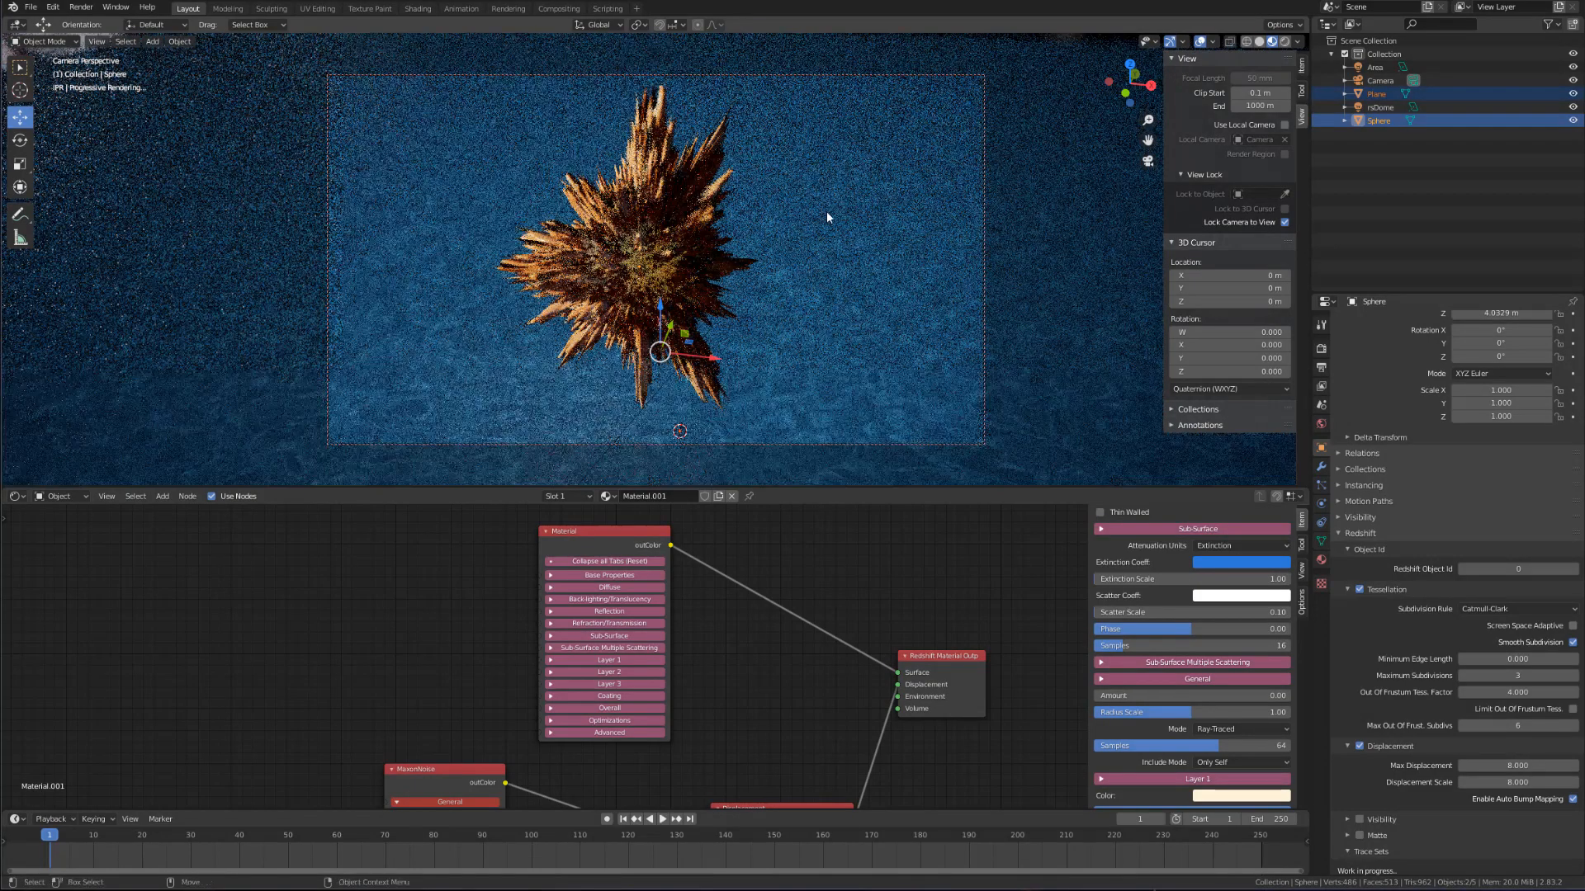
pyautogui.click(756, 289)
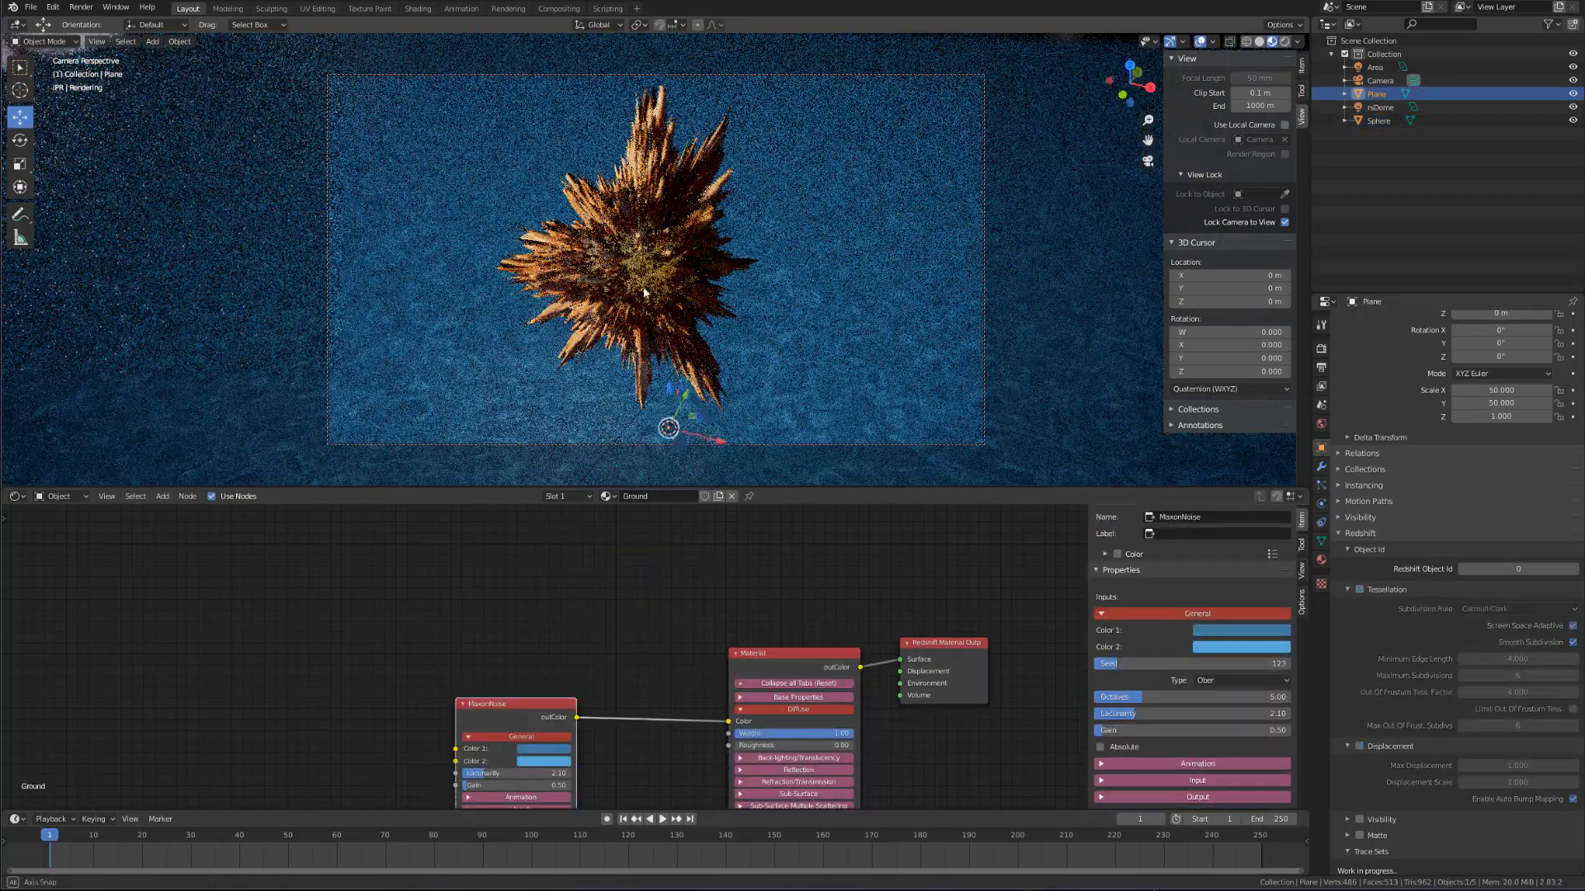
pyautogui.moveTo(644, 292)
pyautogui.mouseDown(button='middle')
pyautogui.moveTo(740, 290)
pyautogui.moveTo(531, 255)
pyautogui.moveTo(618, 216)
pyautogui.moveTo(673, 280)
pyautogui.moveTo(702, 283)
pyautogui.moveTo(633, 275)
pyautogui.moveTo(681, 272)
pyautogui.moveTo(667, 272)
pyautogui.moveTo(713, 293)
pyautogui.moveTo(694, 280)
pyautogui.moveTo(677, 310)
pyautogui.moveTo(675, 259)
pyautogui.moveTo(700, 255)
pyautogui.moveTo(666, 277)
pyautogui.moveTo(677, 332)
pyautogui.moveTo(646, 266)
pyautogui.moveTo(677, 333)
pyautogui.moveTo(685, 307)
pyautogui.moveTo(660, 304)
pyautogui.moveTo(702, 280)
pyautogui.moveTo(697, 255)
pyautogui.moveTo(671, 285)
pyautogui.mouseUp(button='middle')
pyautogui.scroll(1, 702, 255)
pyautogui.scroll(-1, 702, 255)
pyautogui.scroll(1, 680, 268)
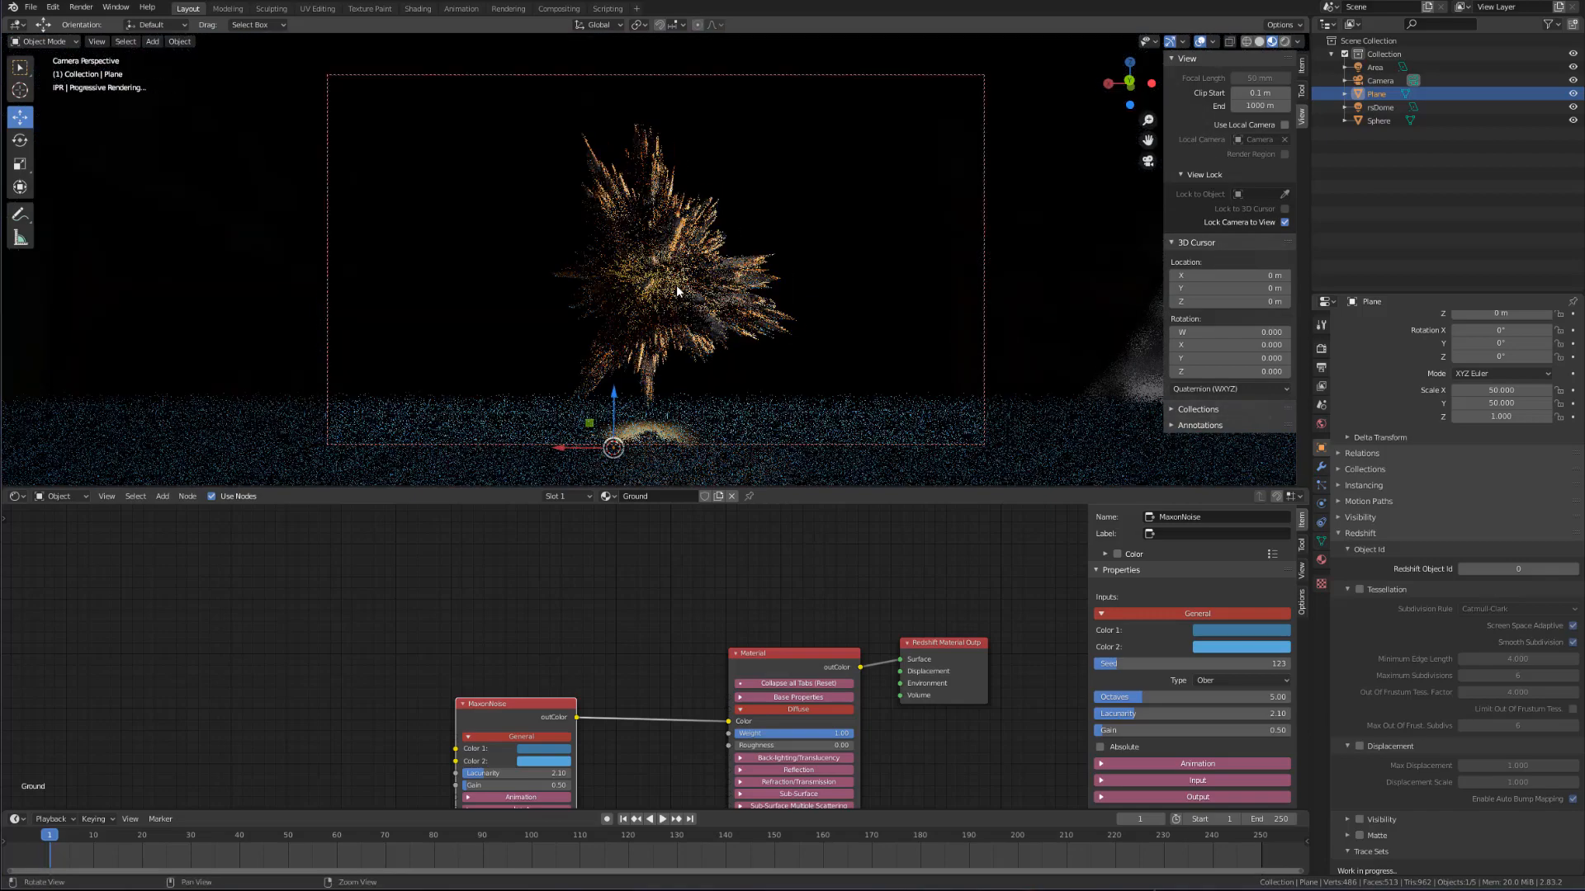
# Step: Set the output resolution percentage of the scene to 50%
pyautogui.click(1321, 348)
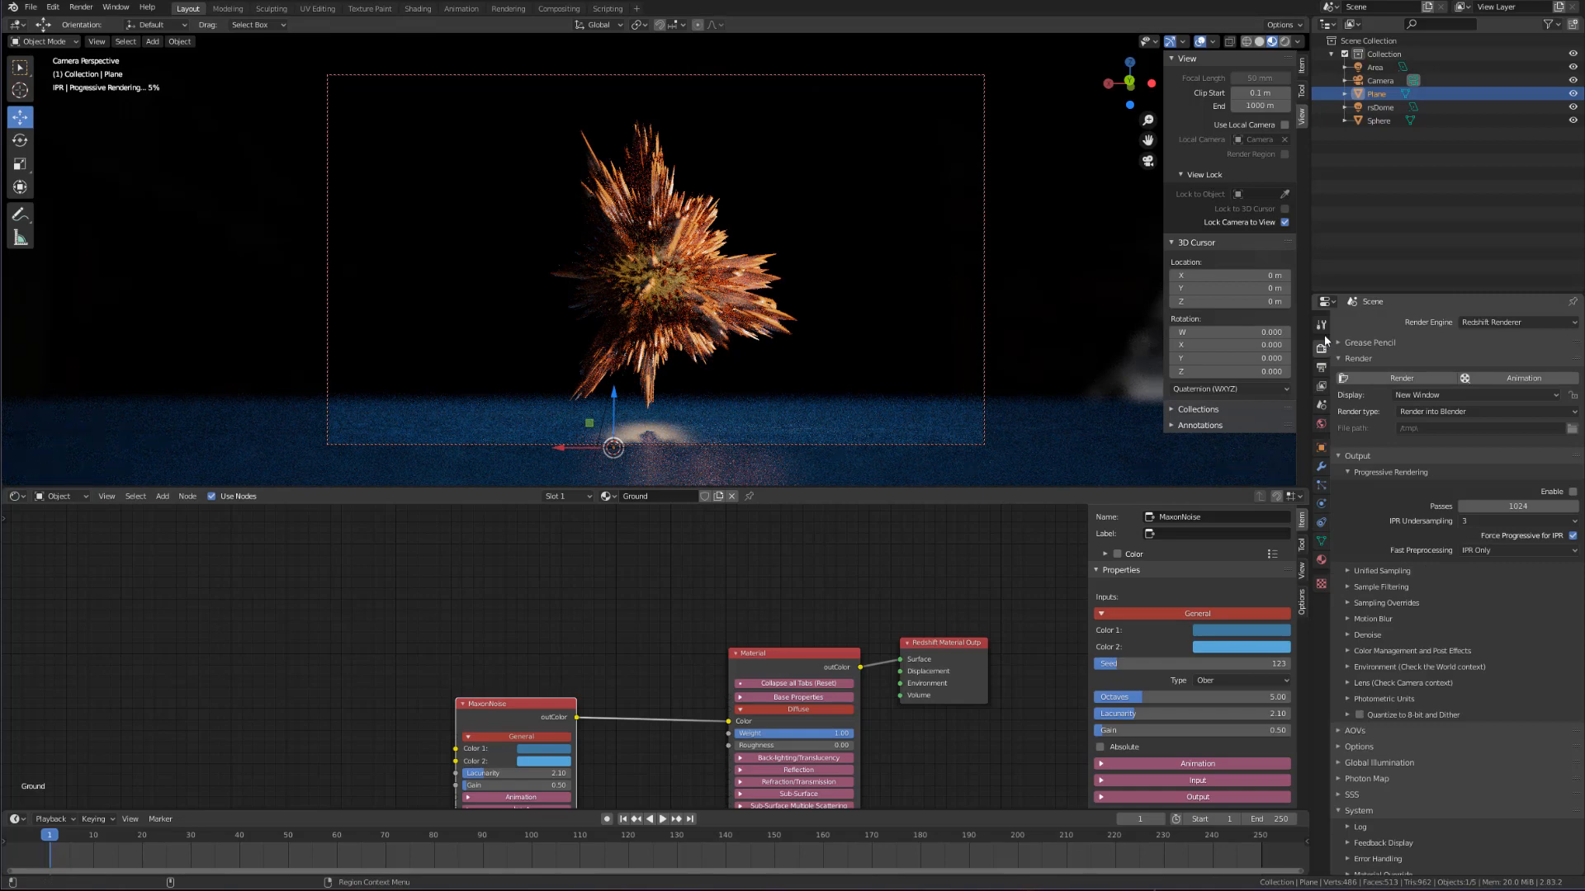
pyautogui.click(1322, 367)
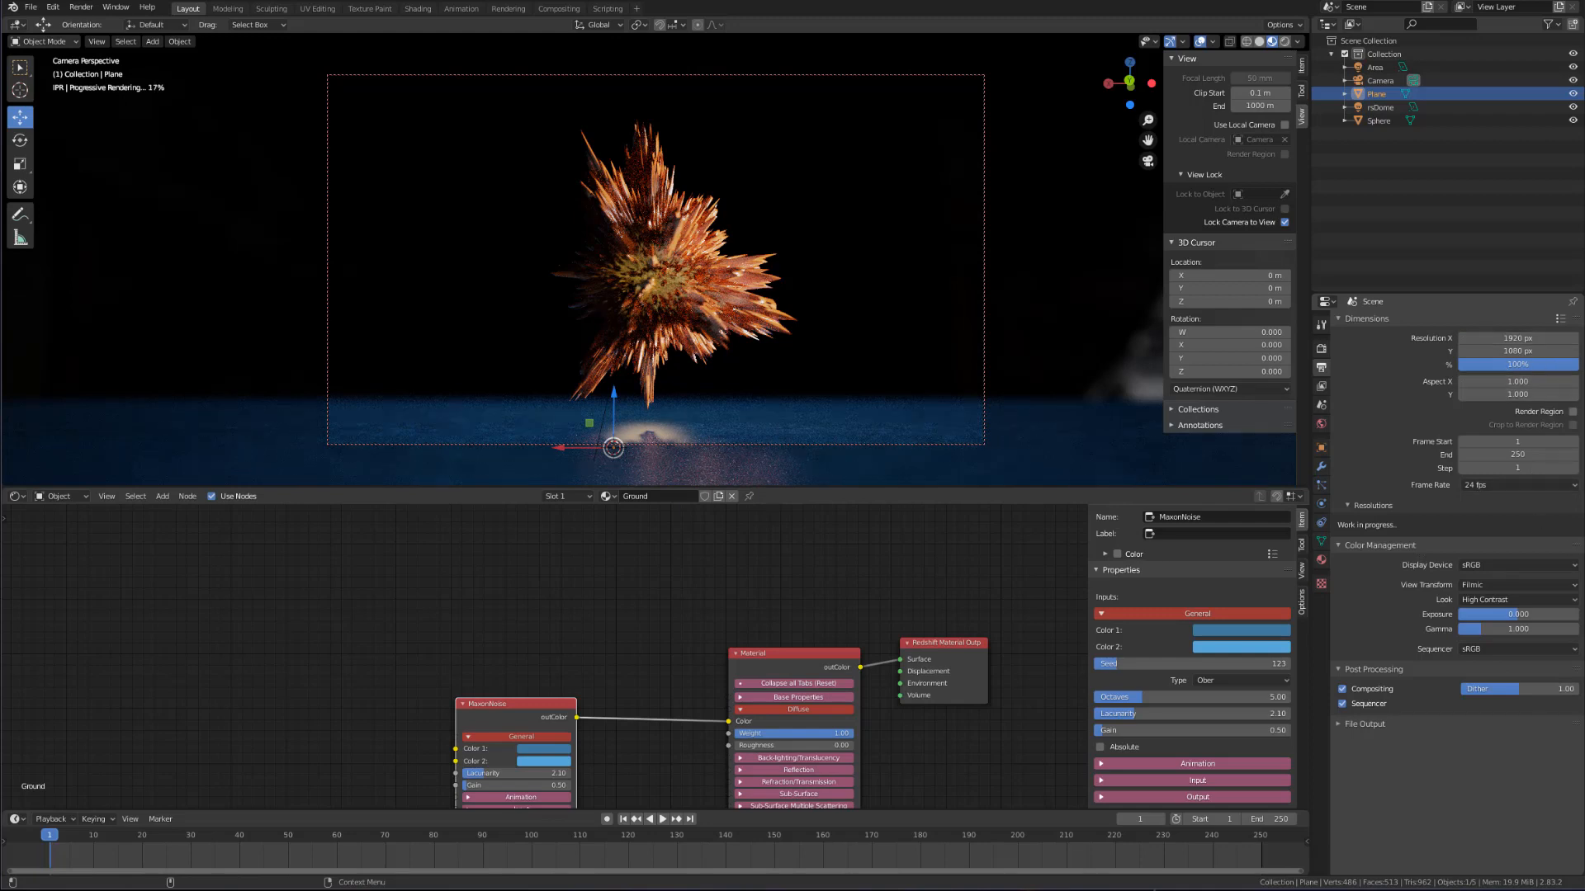
pyautogui.click(1516, 369)
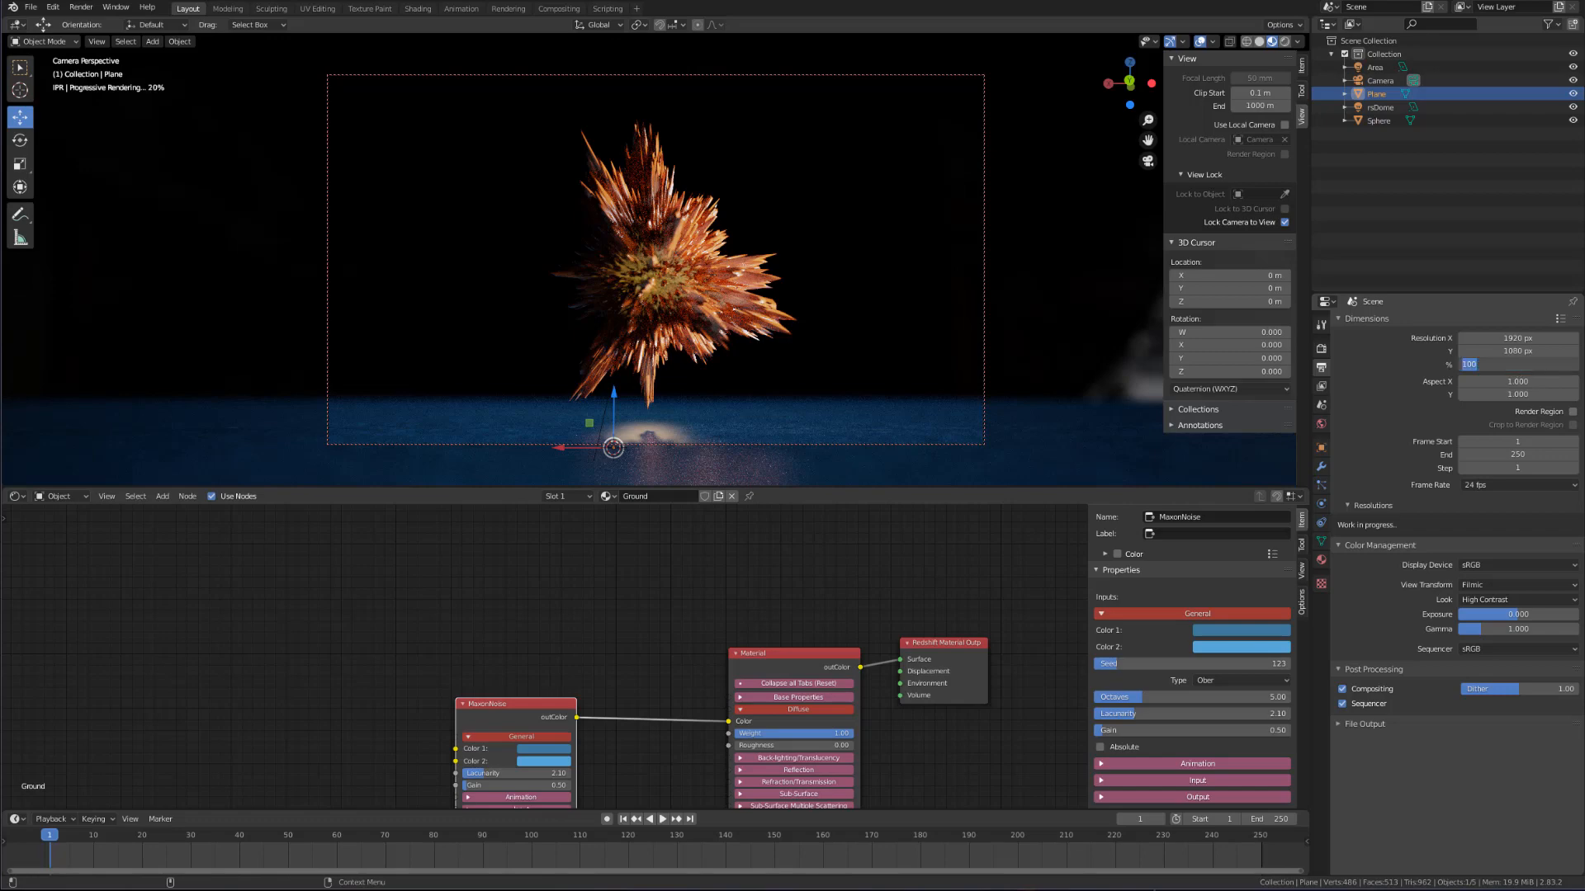
pyautogui.press('Return')
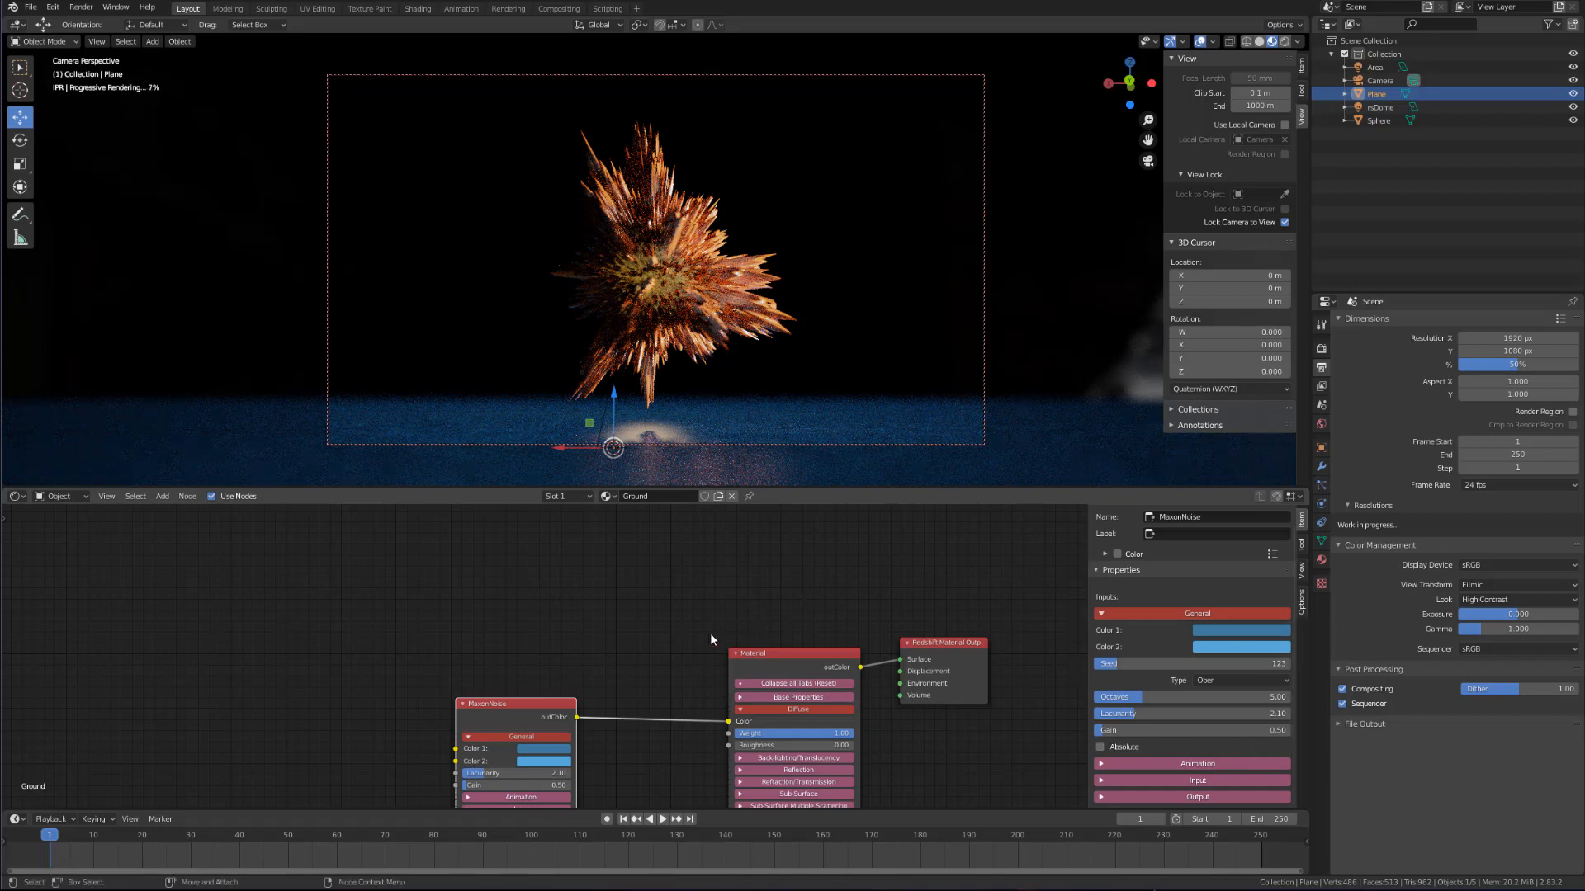
# Step: Move the MaxonNoise node farther from the Ground material's Material node and examine the Material node's transmission, sub-surface and coating settings
pyautogui.moveTo(495, 704); pyautogui.dragTo(383, 613)
pyautogui.moveTo(623, 739); pyautogui.dragTo(499, 616, button='middle')
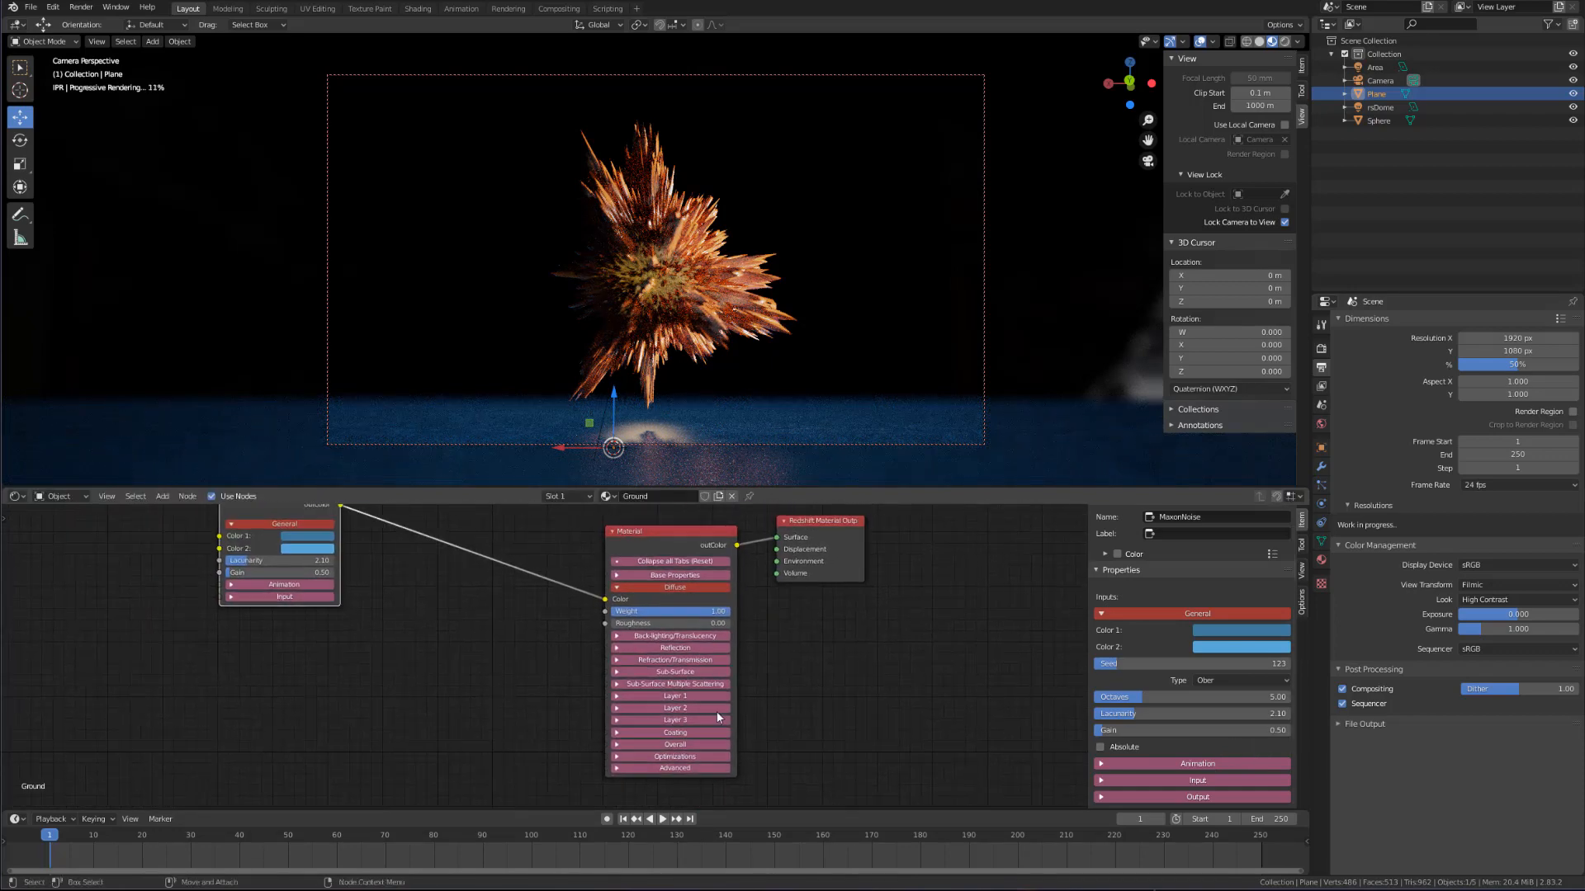
pyautogui.click(697, 541)
pyautogui.scroll(-5, 1150, 701)
pyautogui.scroll(-12, 1149, 702)
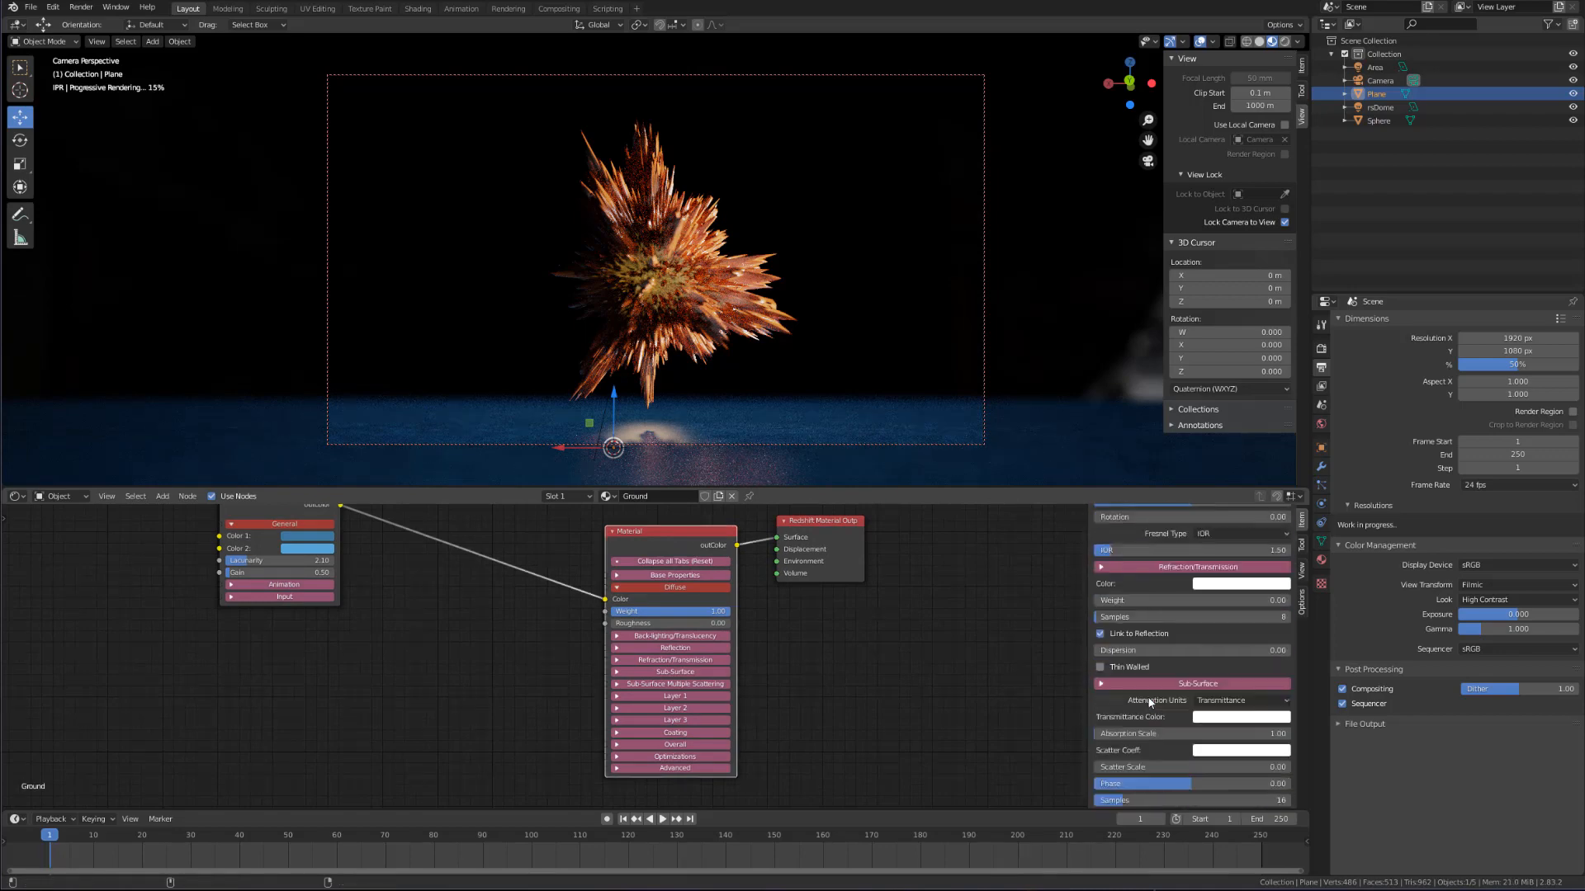
pyautogui.scroll(-4, 1147, 696)
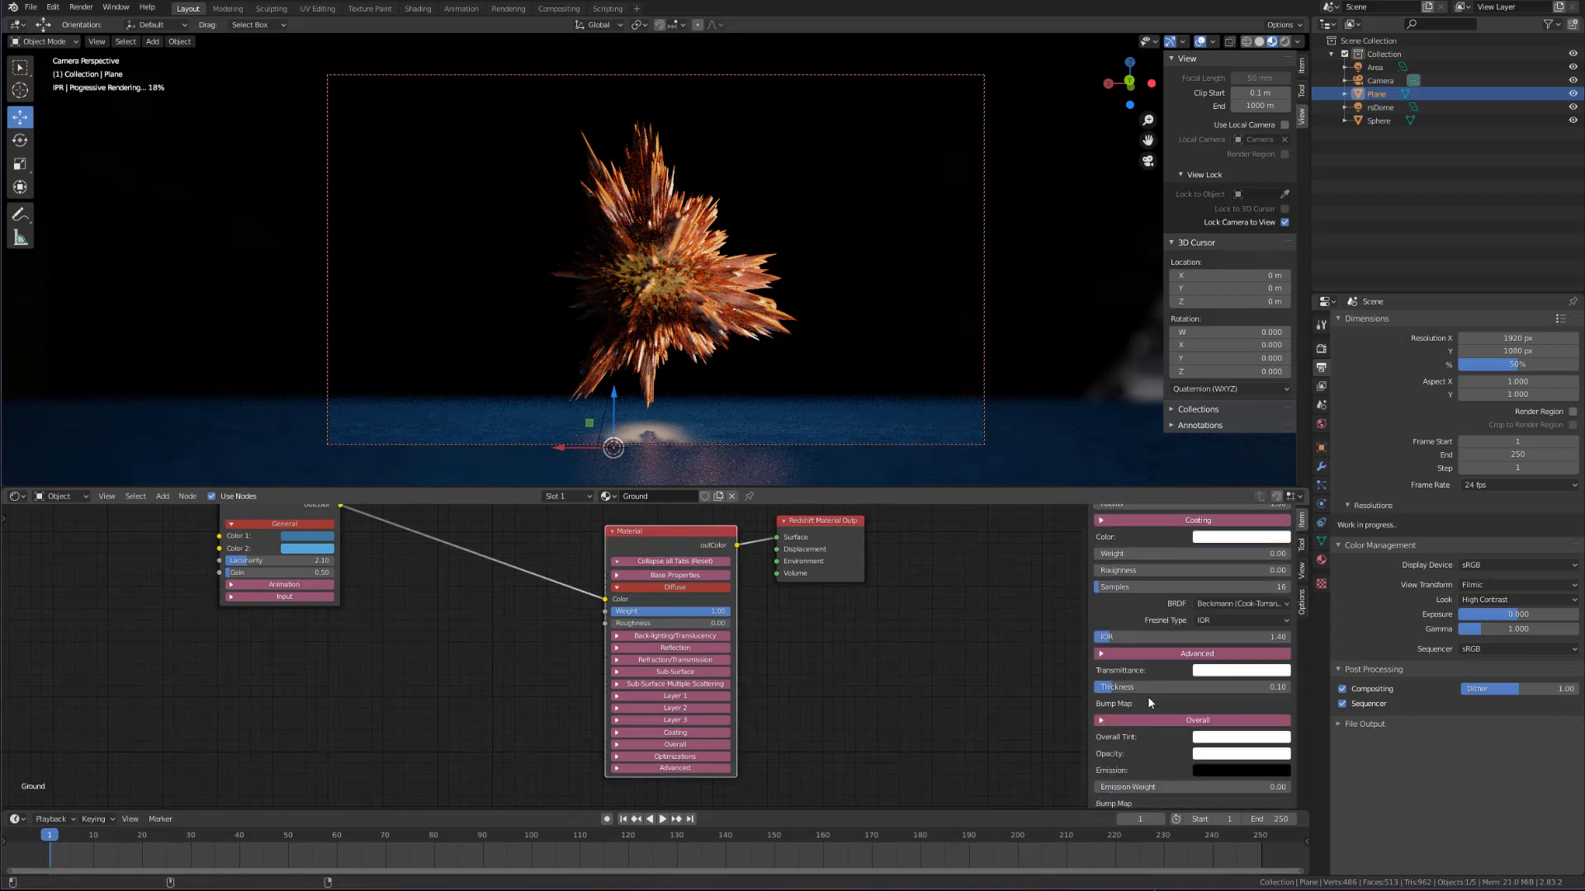
pyautogui.scroll(9, 1147, 696)
pyautogui.scroll(3, 1149, 702)
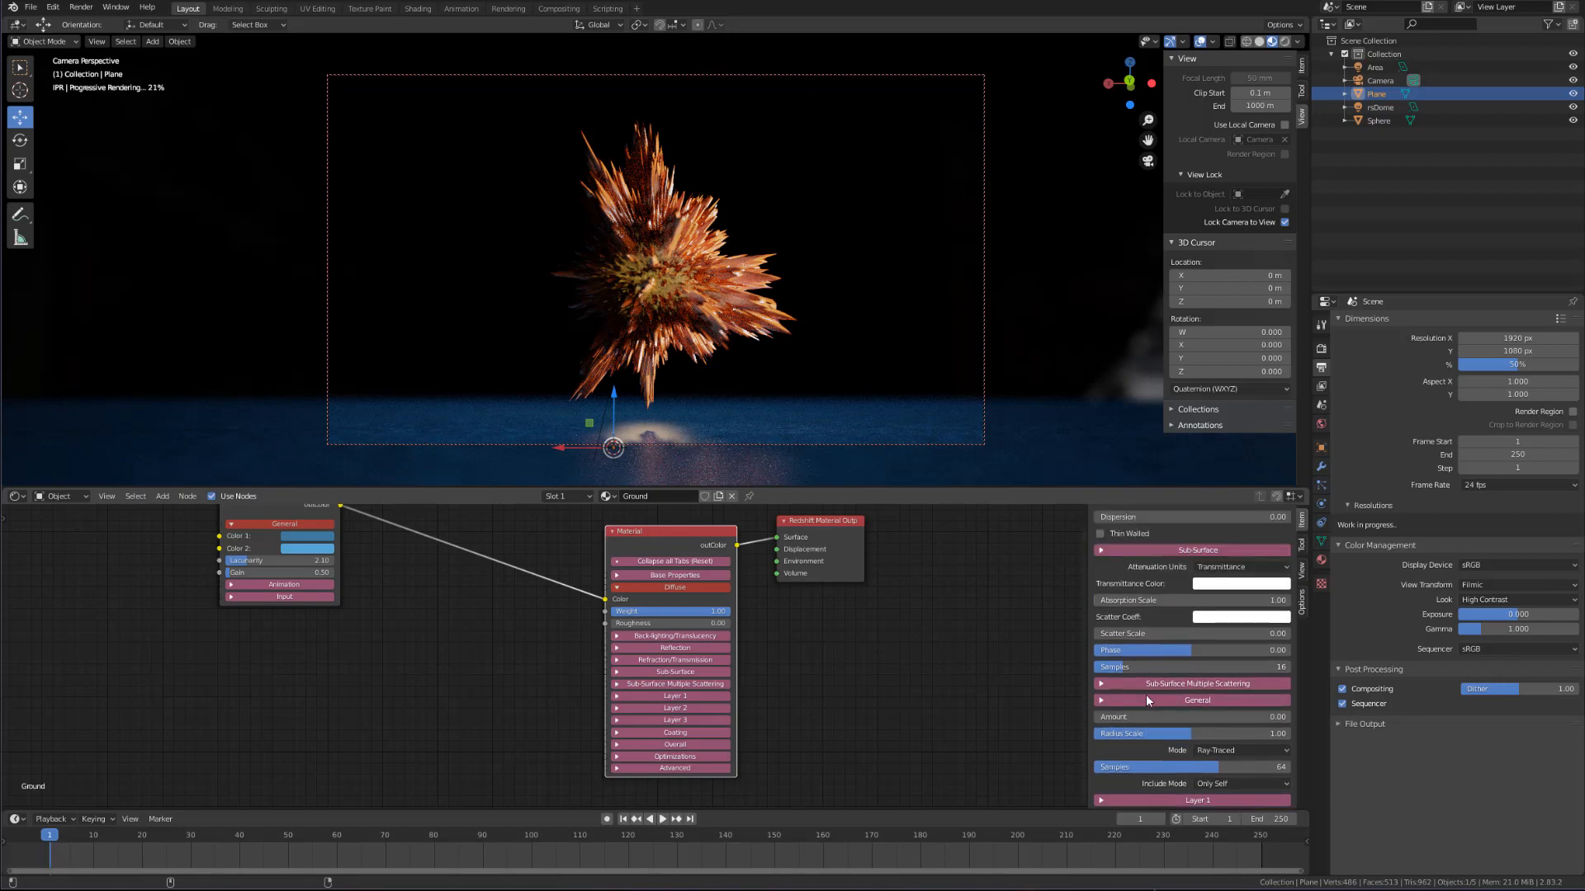
pyautogui.scroll(2, 1145, 695)
# Step: Select the spiky sphere and set its material's sub-surface scatter scale to 0.25, keeping the extinction scale at 1
pyautogui.click(710, 306)
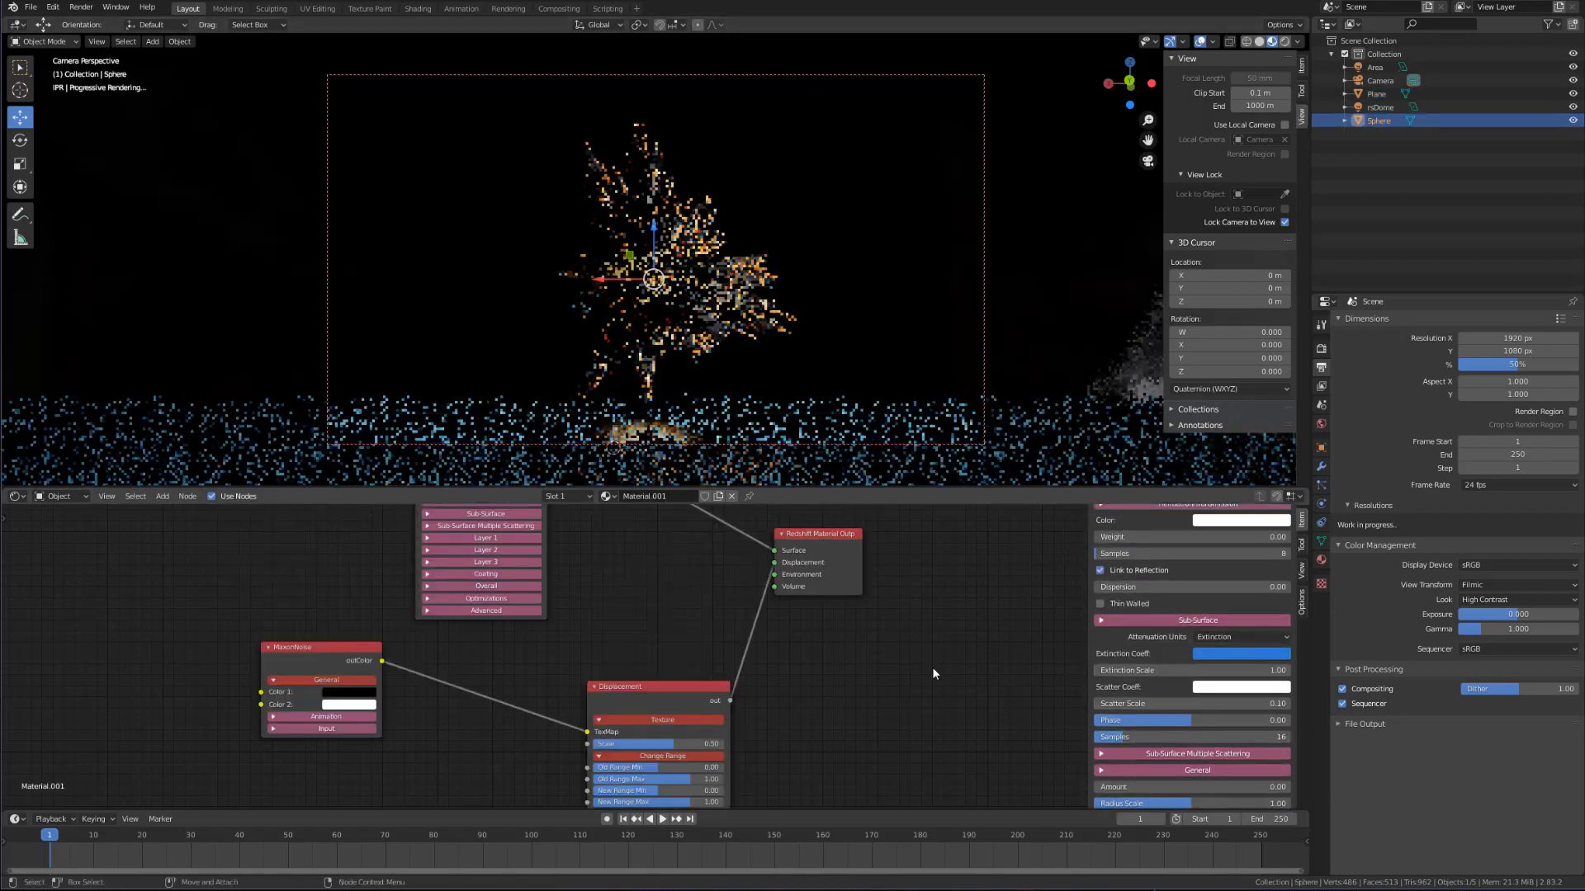
pyautogui.click(1180, 670)
pyautogui.press('Return')
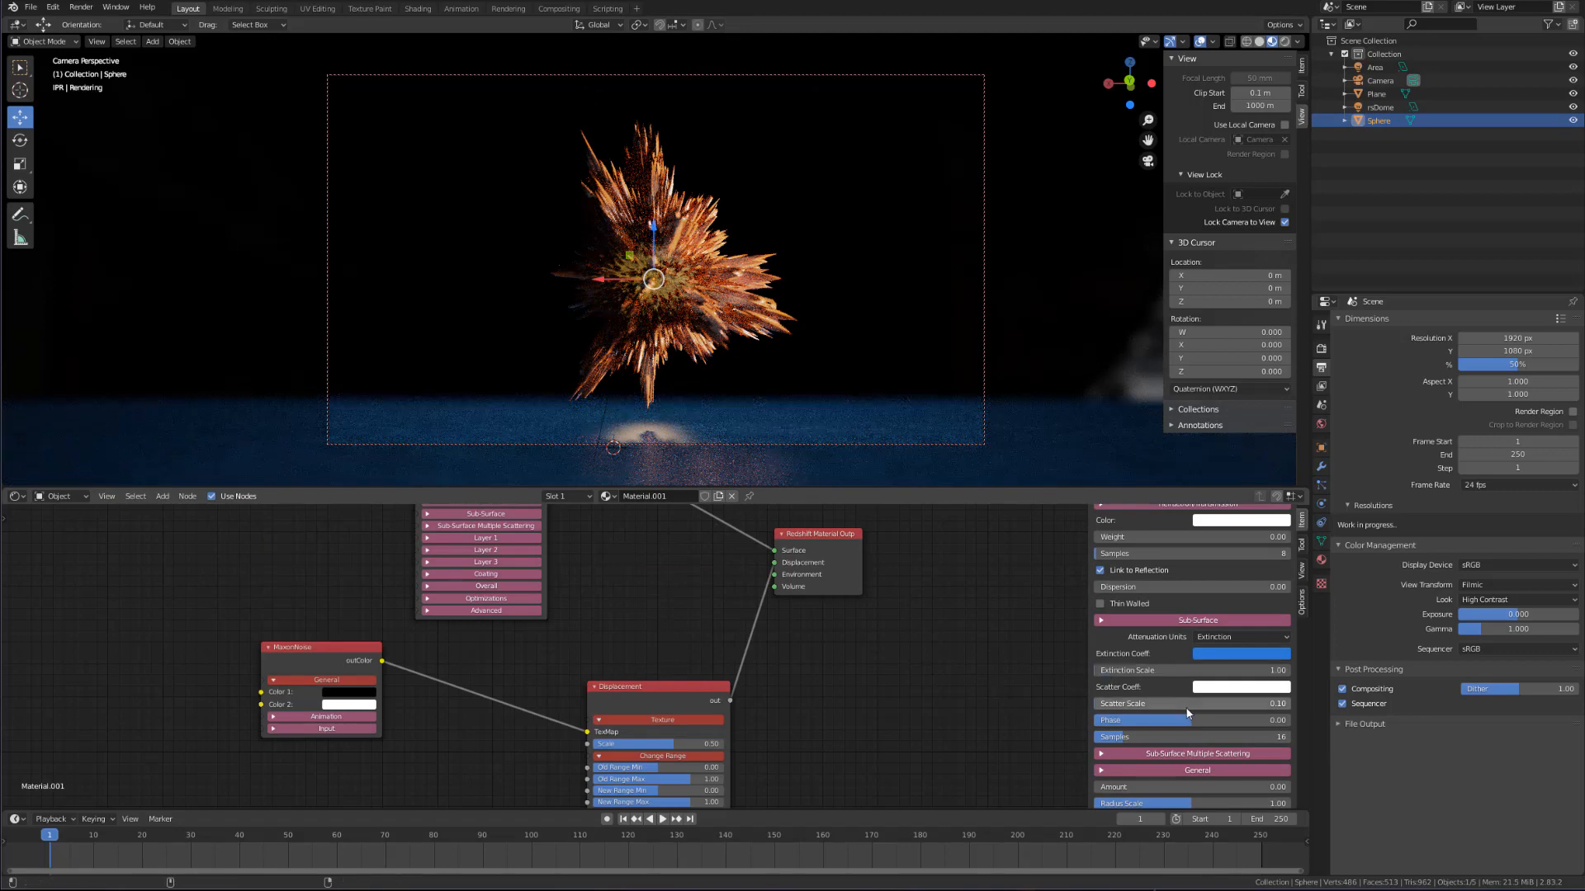
pyautogui.click(1165, 701)
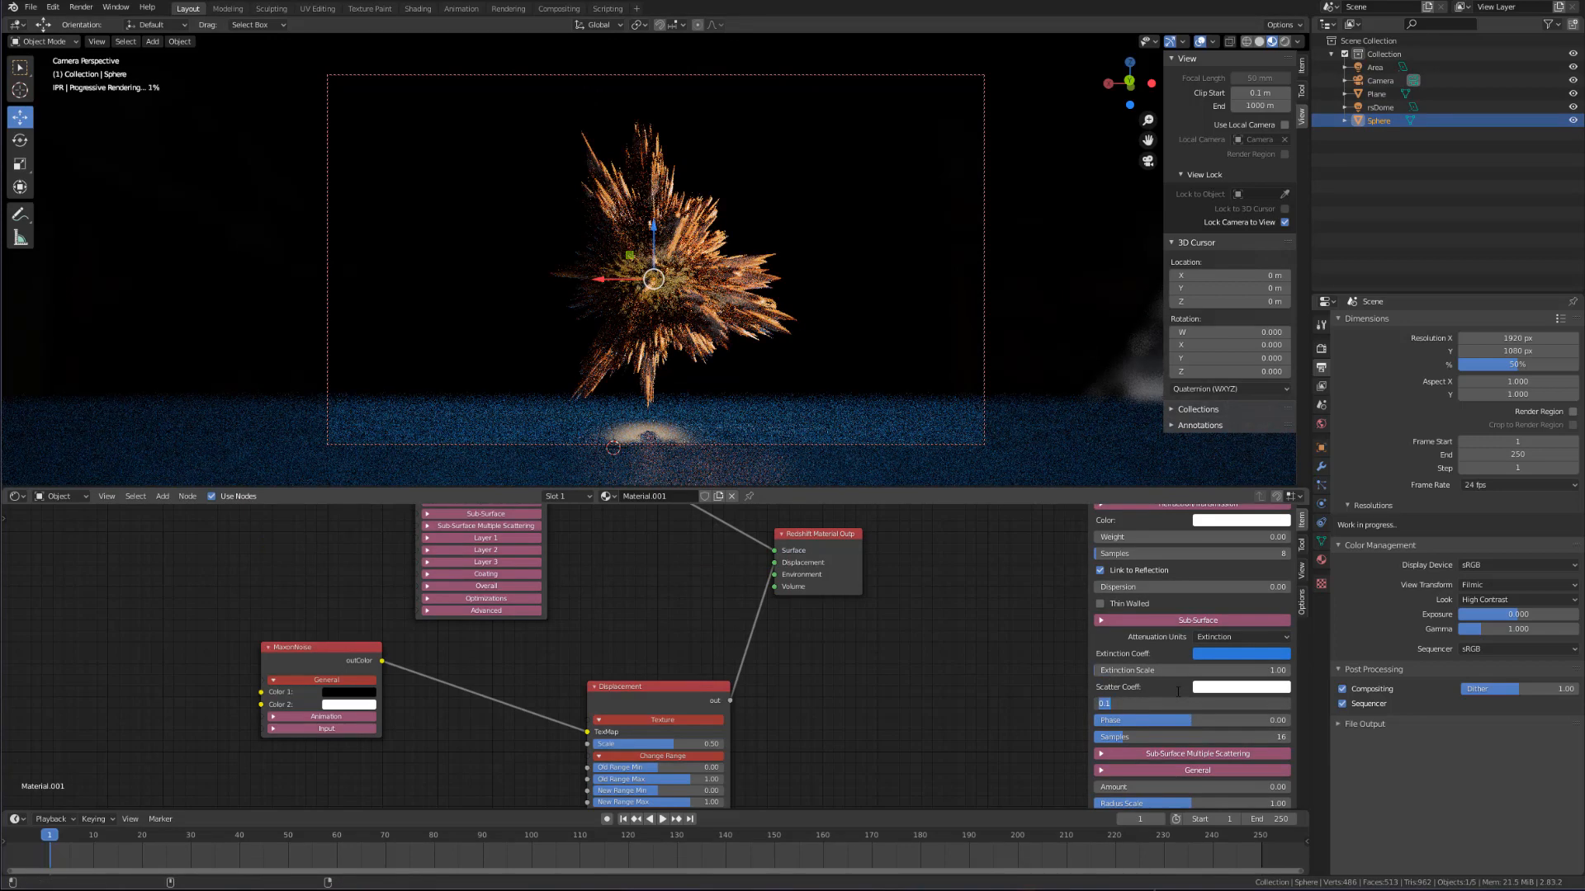
pyautogui.write('.25')
pyautogui.press('Return')
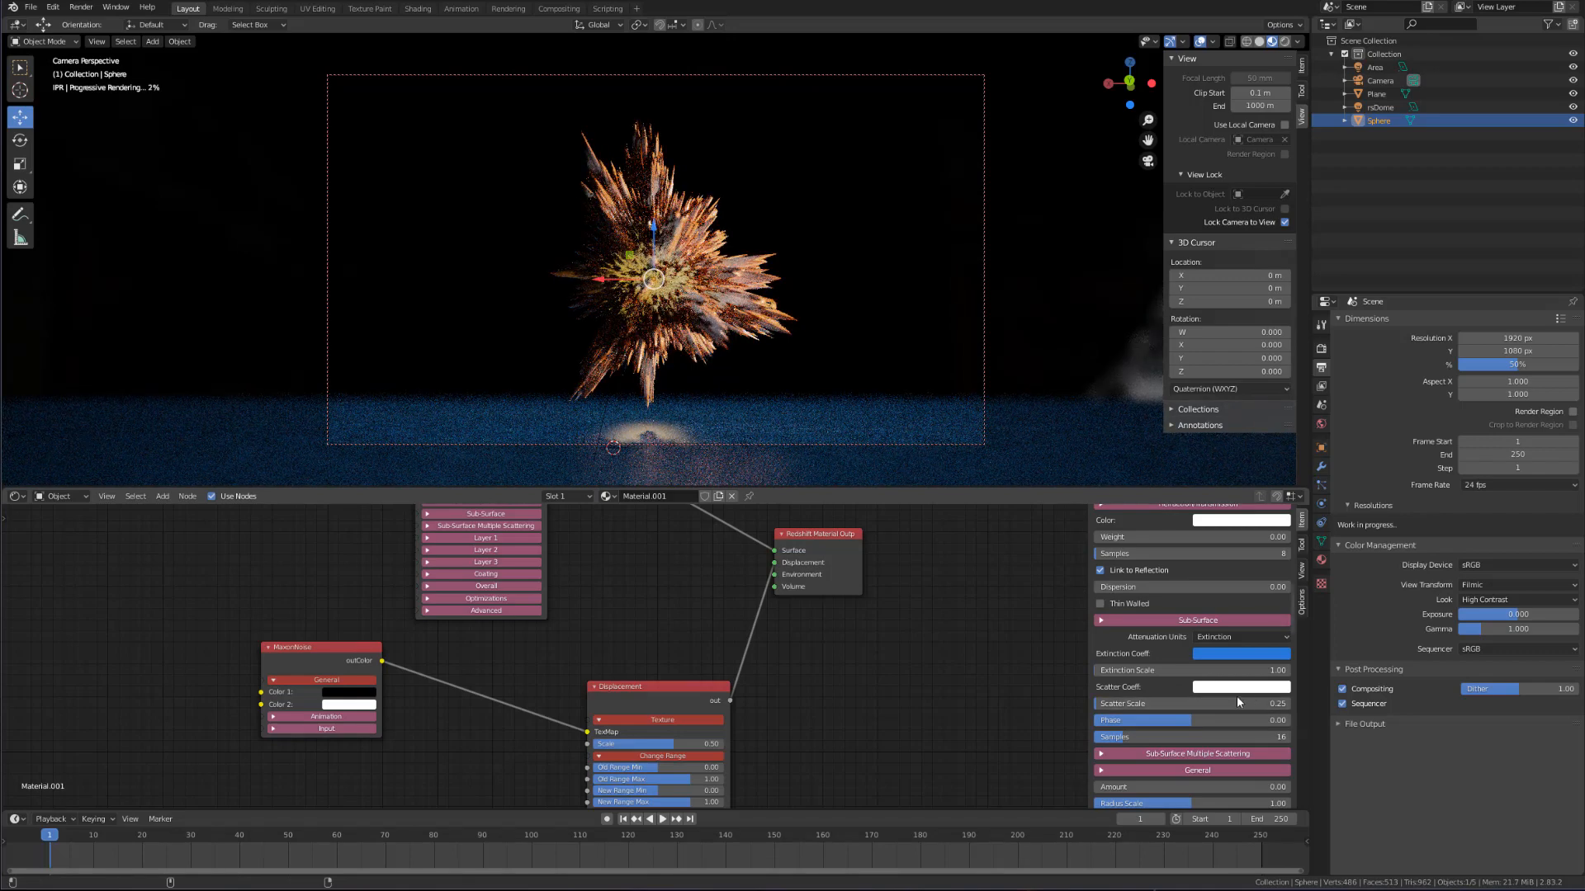
# Step: Set the sphere material's sub-surface scatter scale to 0.05 and change its scatter coefficient to a saturated orange
pyautogui.click(1220, 704)
pyautogui.write('.0')
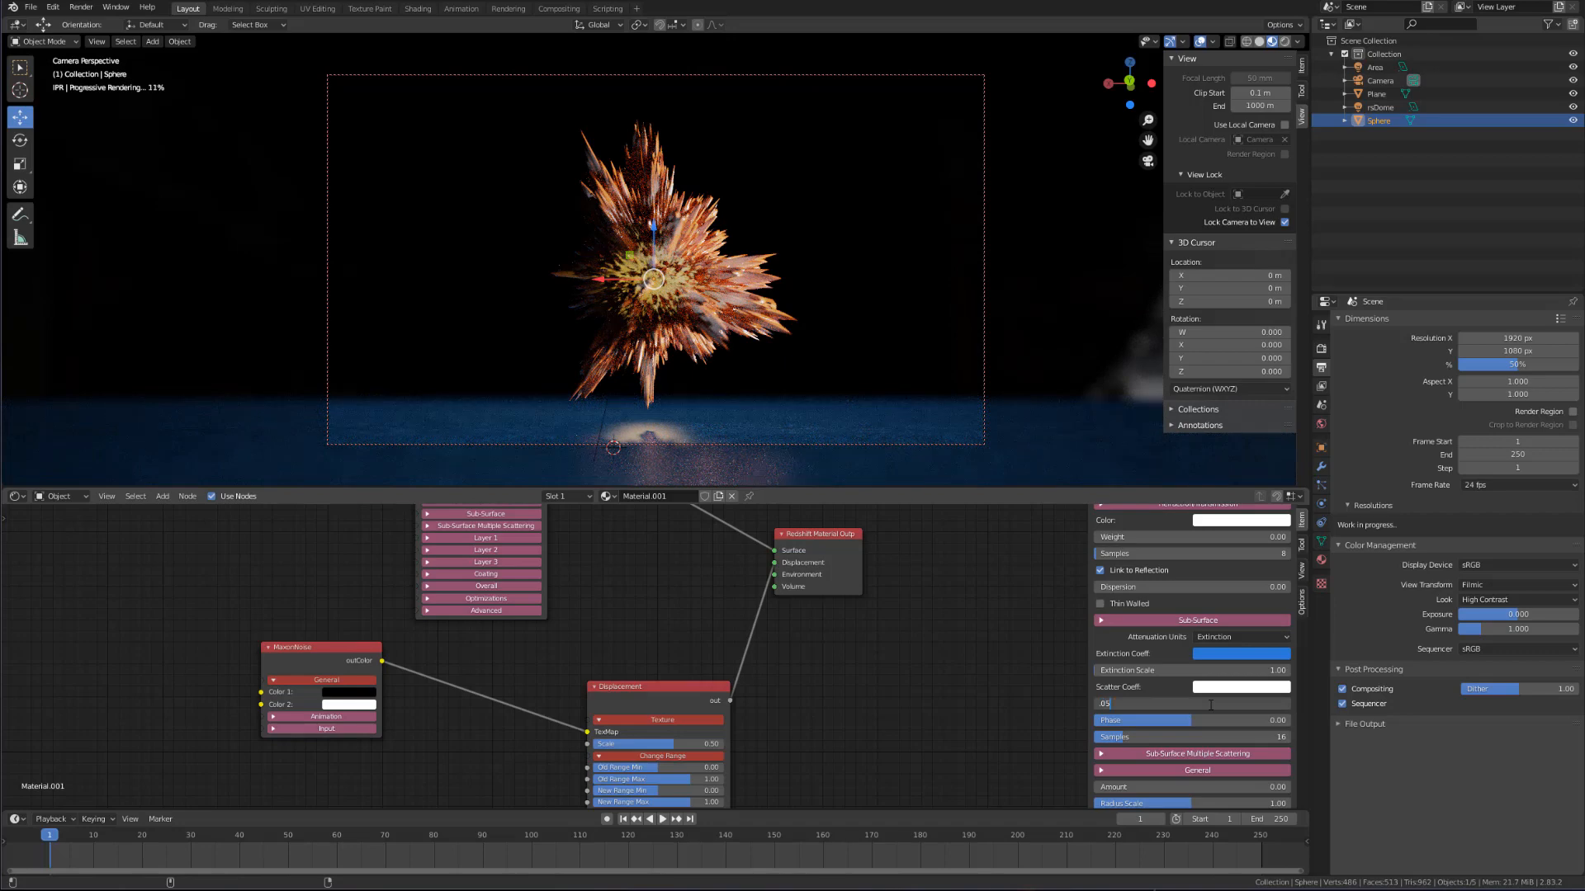
pyautogui.write('5')
pyautogui.press('Return')
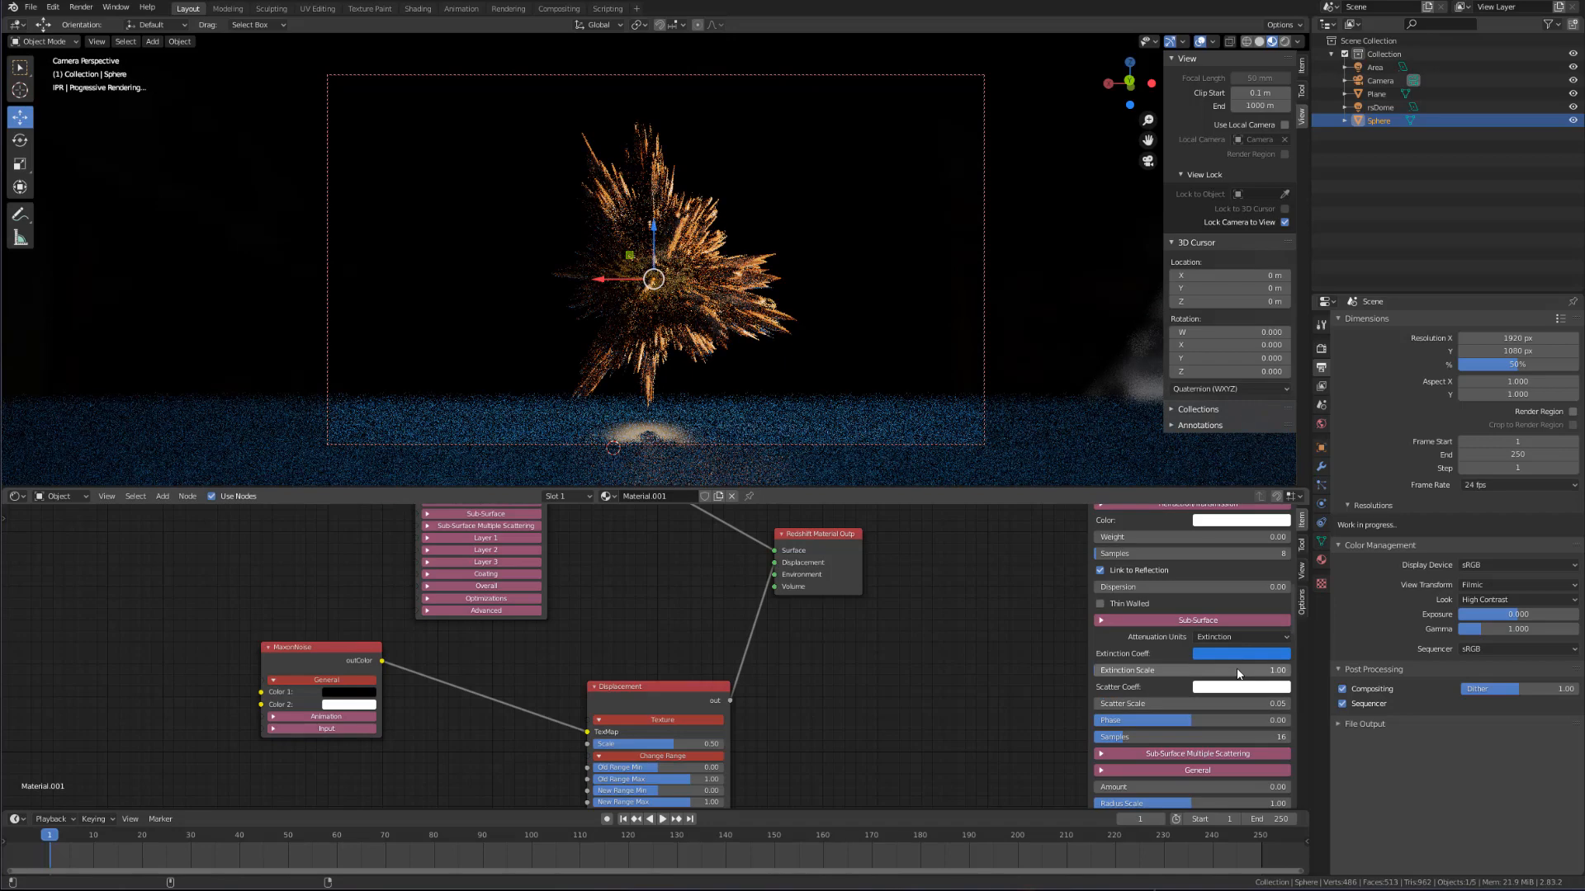
pyautogui.click(1228, 688)
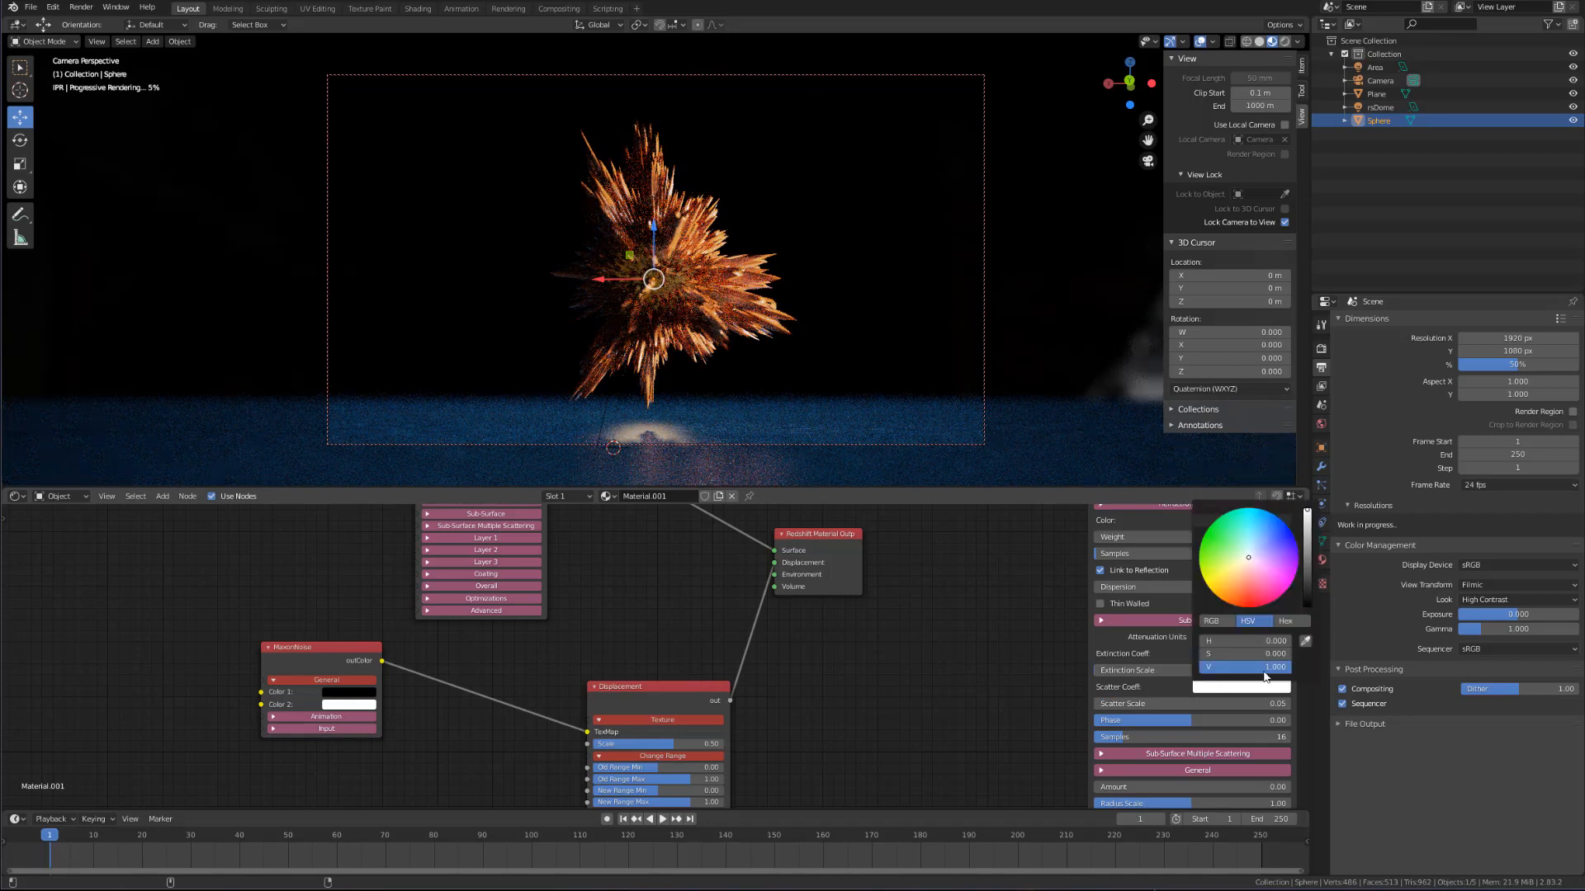
pyautogui.moveTo(1246, 570); pyautogui.dragTo(1233, 598)
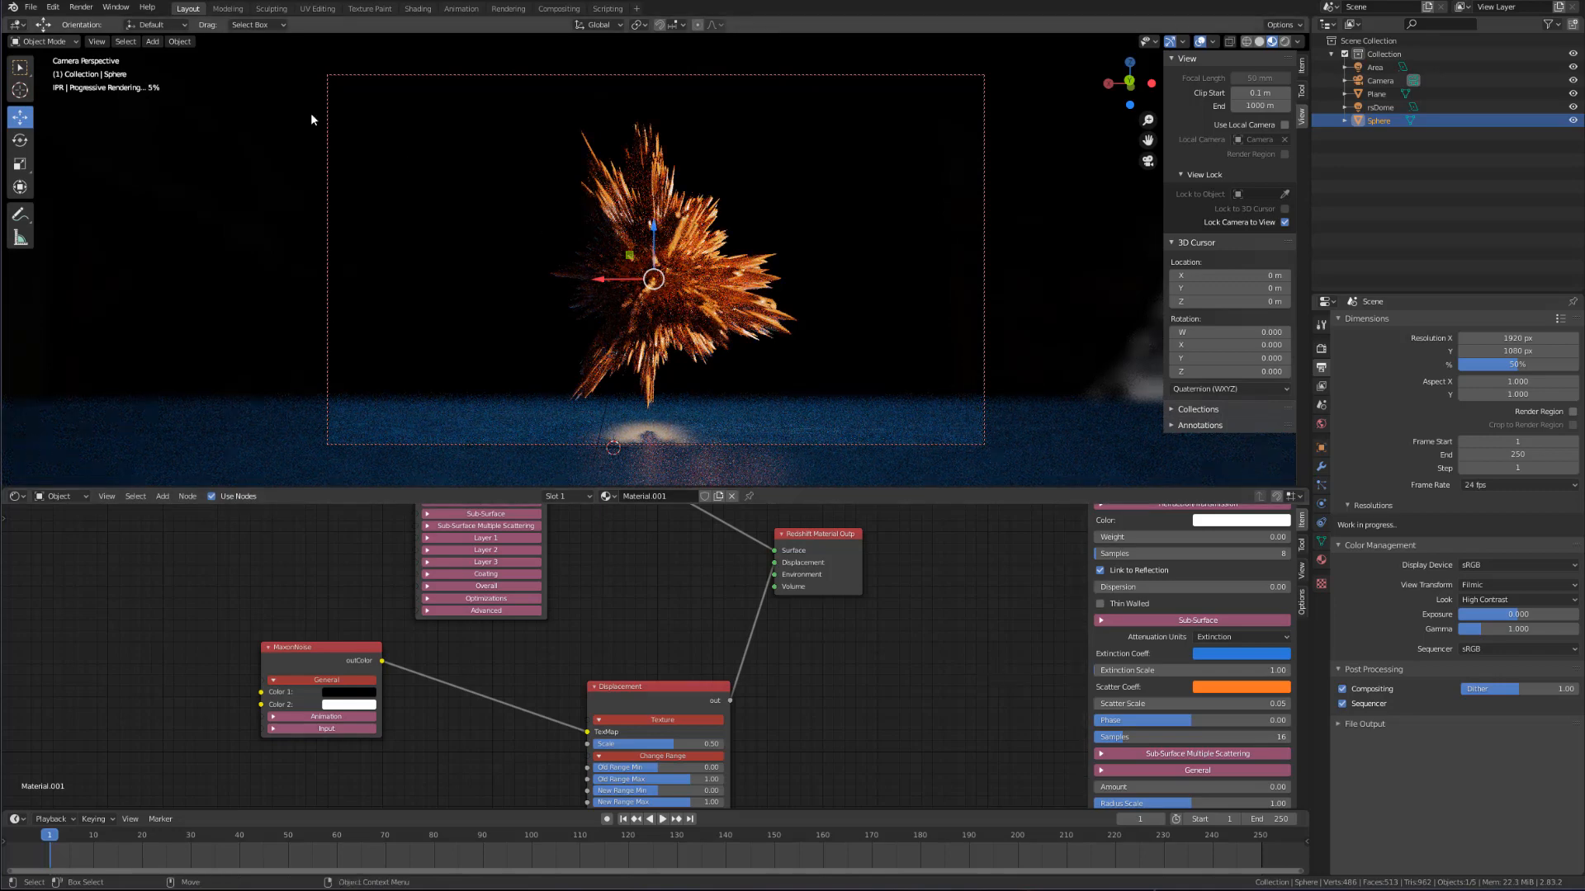
# Step: Save the scene file with the orange sub-surface scattering material
pyautogui.click(30, 8)
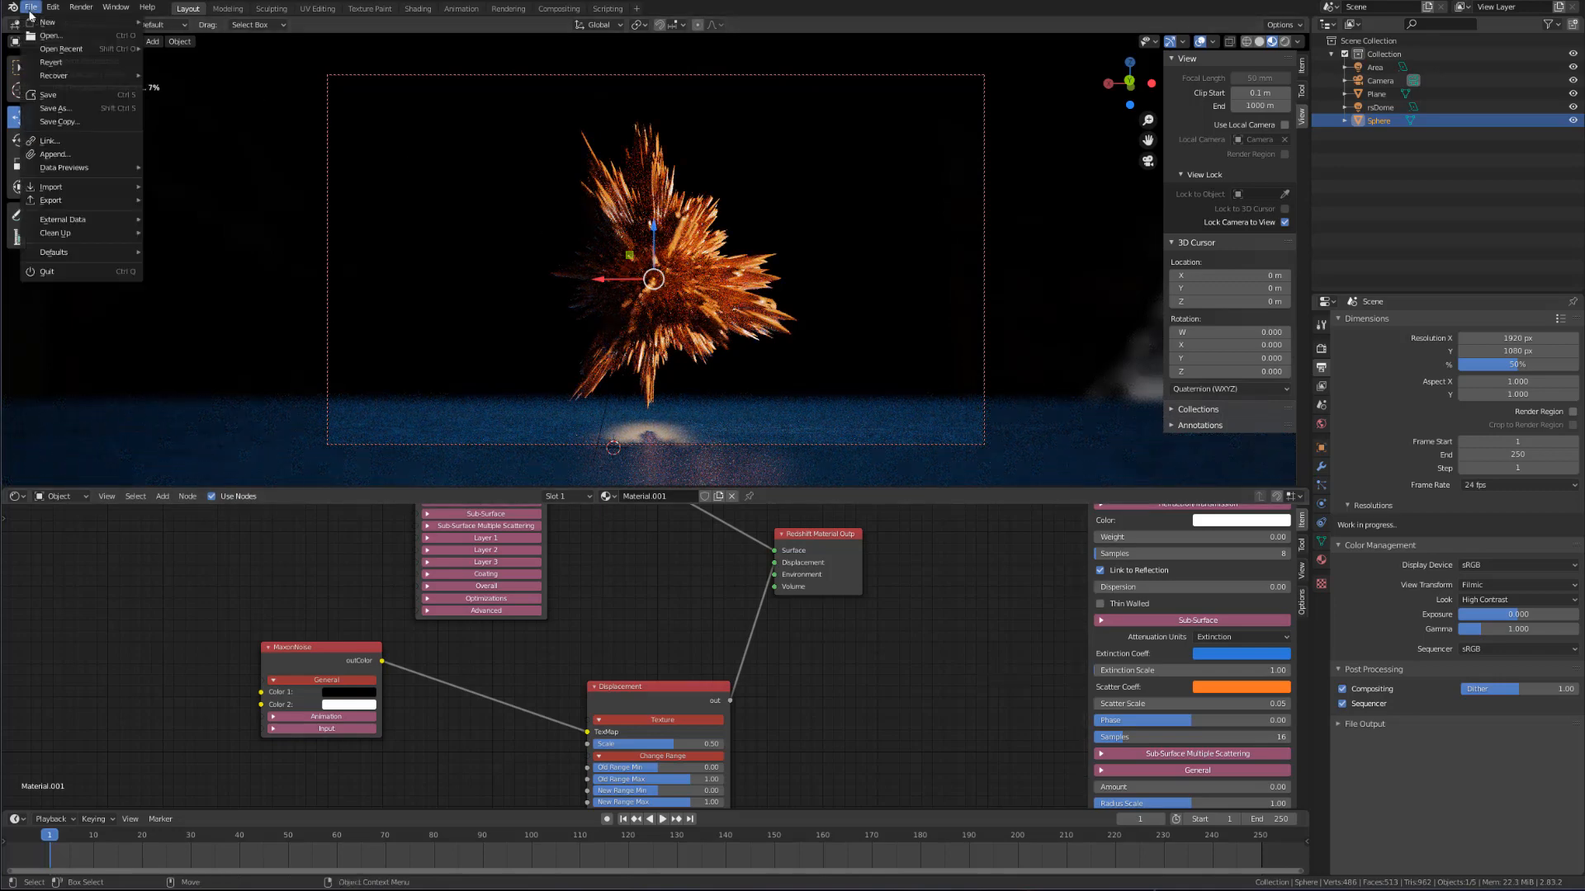
pyautogui.click(51, 96)
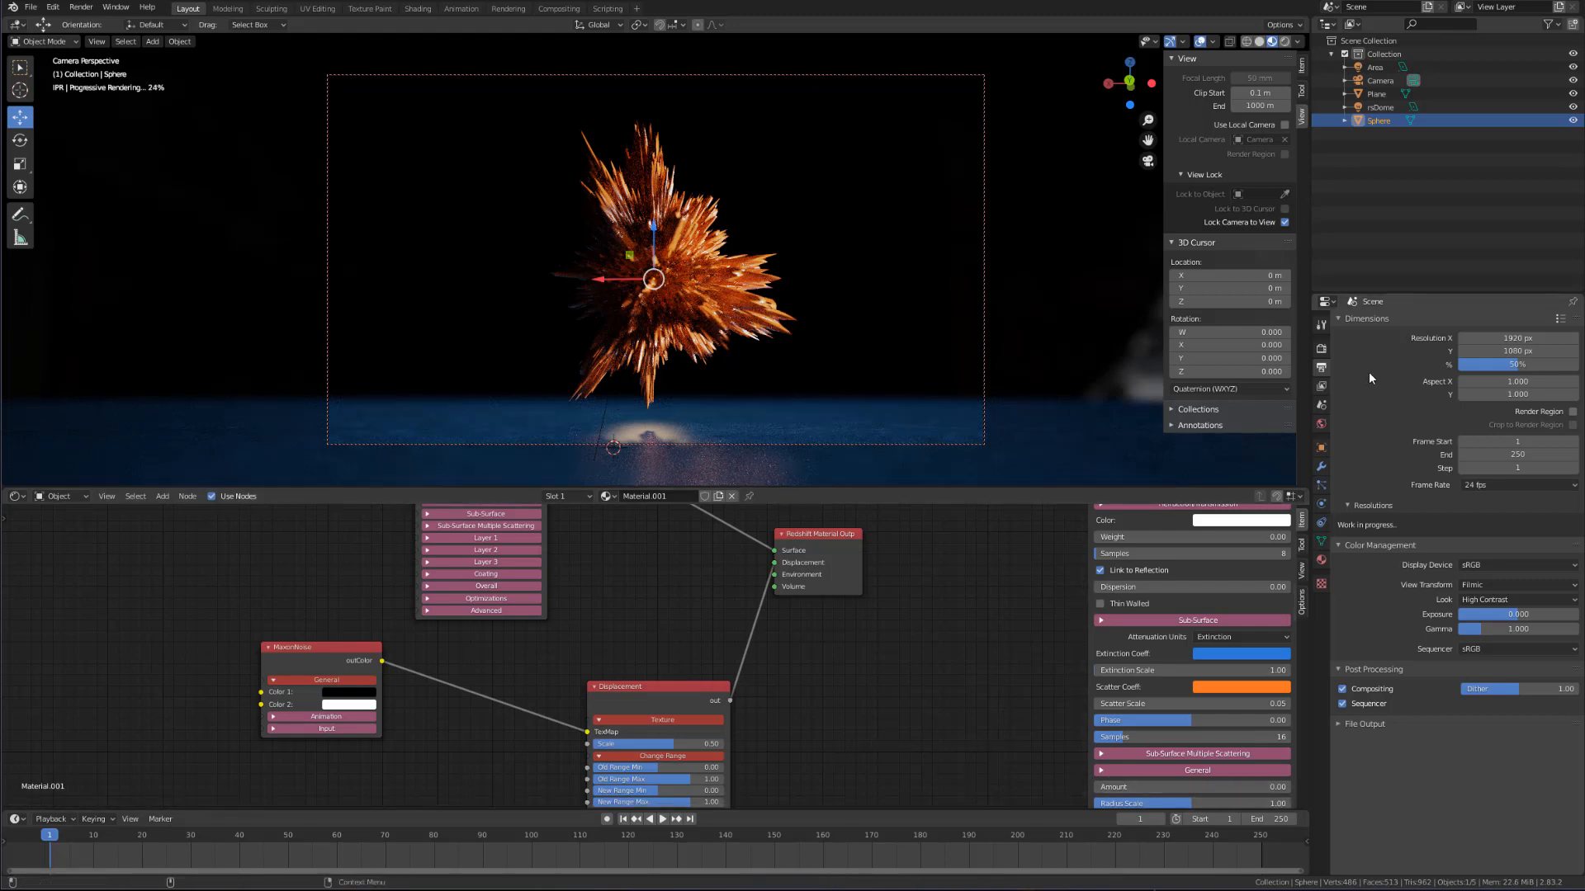
# Step: Set the camera's depth of field CoC radius to 0.5 and save the file
pyautogui.click(1378, 80)
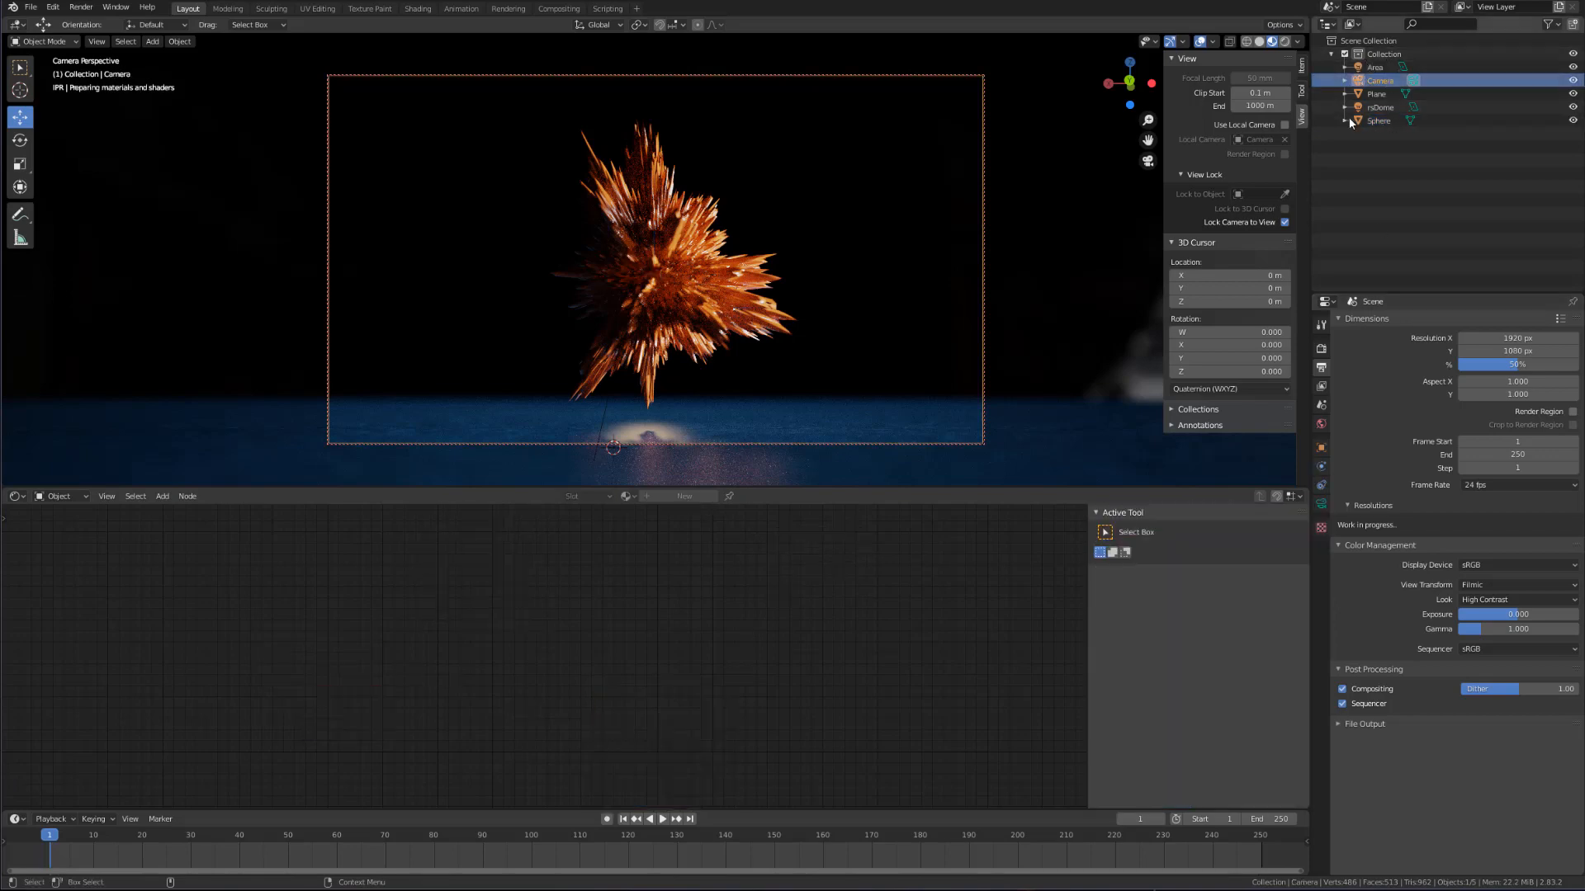
pyautogui.click(1321, 386)
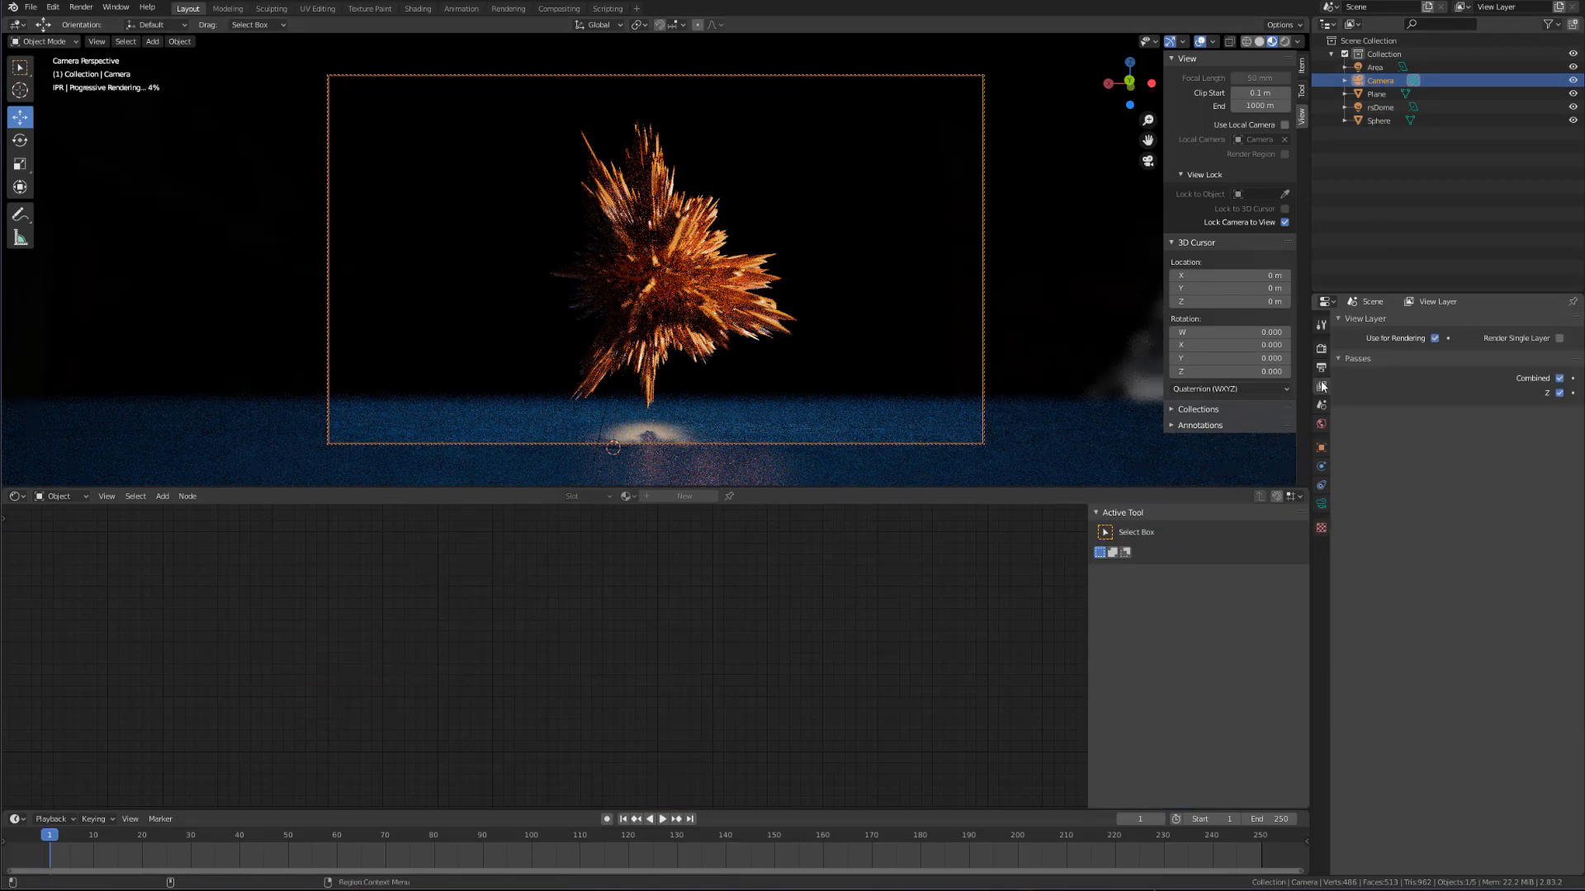
pyautogui.click(1321, 404)
pyautogui.click(1322, 423)
pyautogui.click(1321, 405)
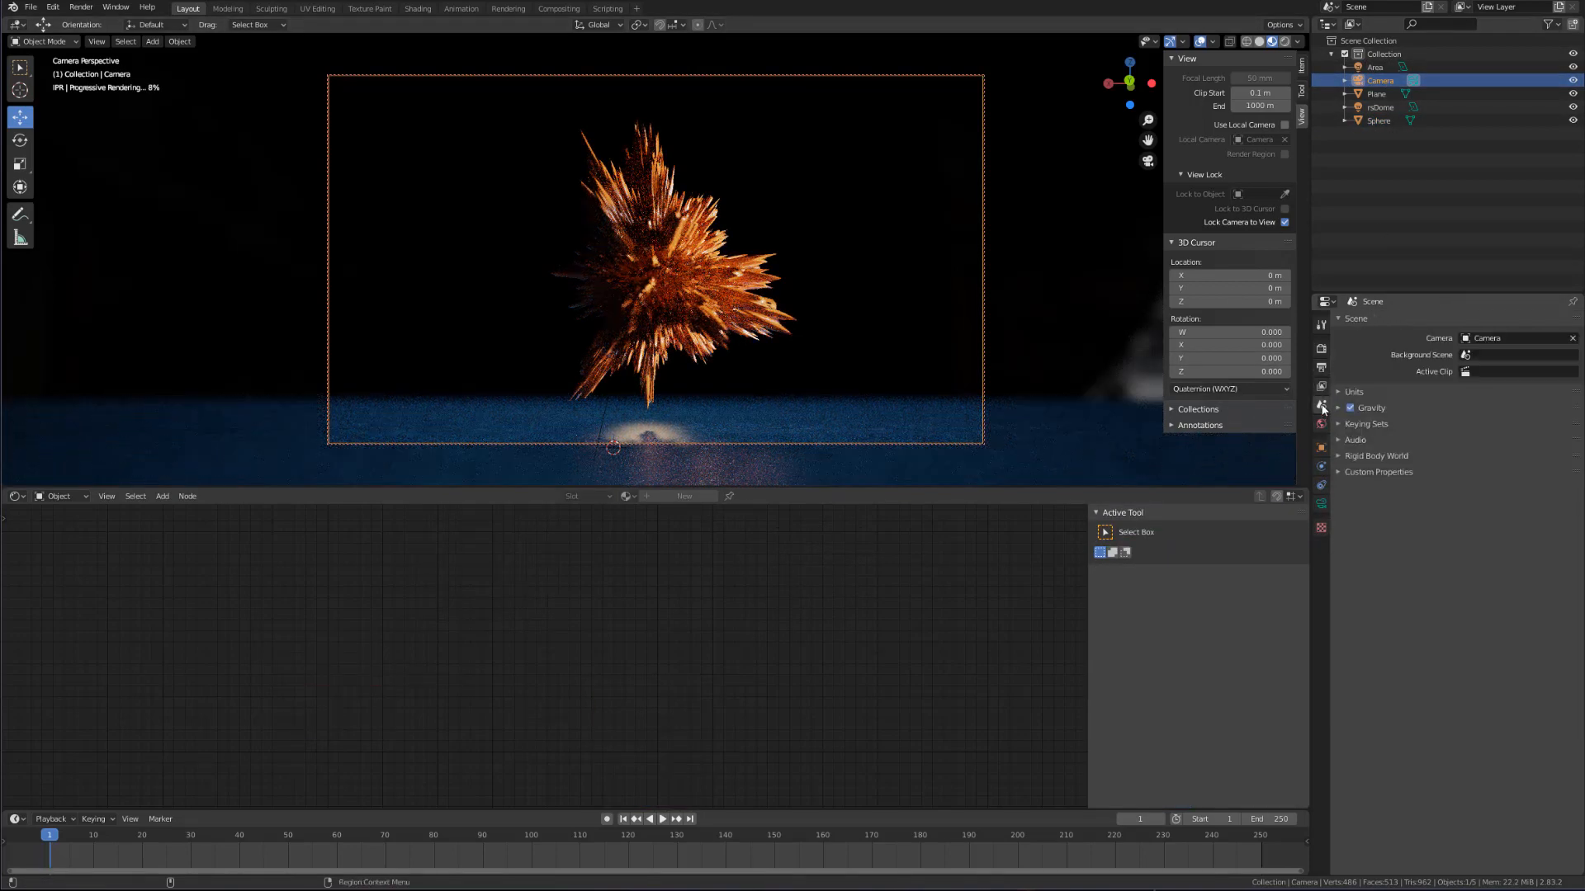
pyautogui.click(1321, 424)
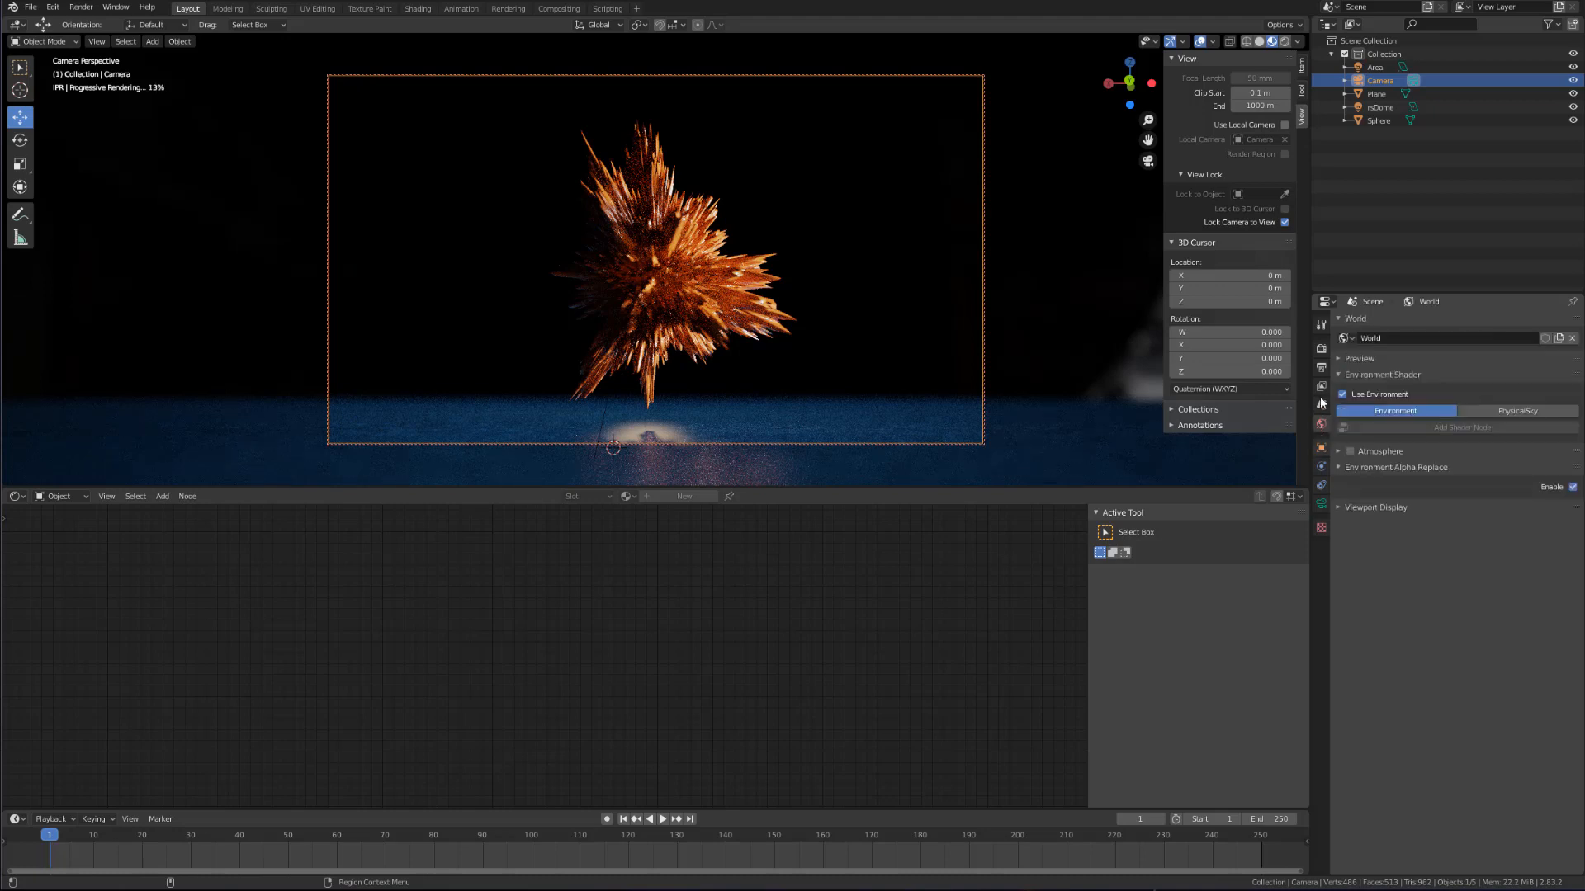
pyautogui.click(1321, 504)
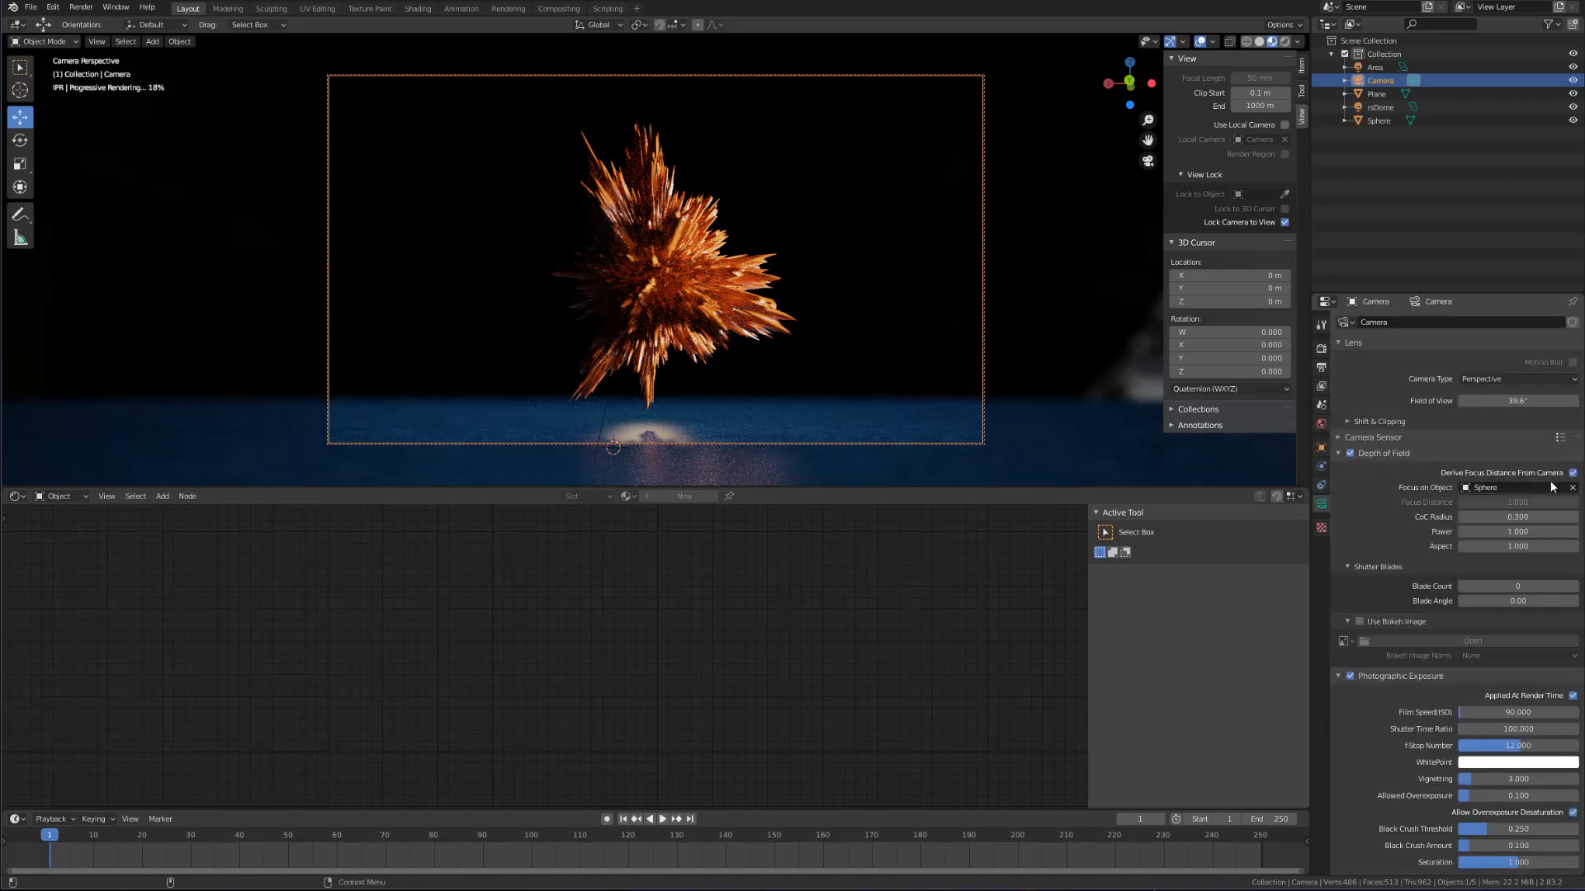
pyautogui.click(1526, 520)
pyautogui.press('BackSpace')
pyautogui.write('5')
pyautogui.press('Return')
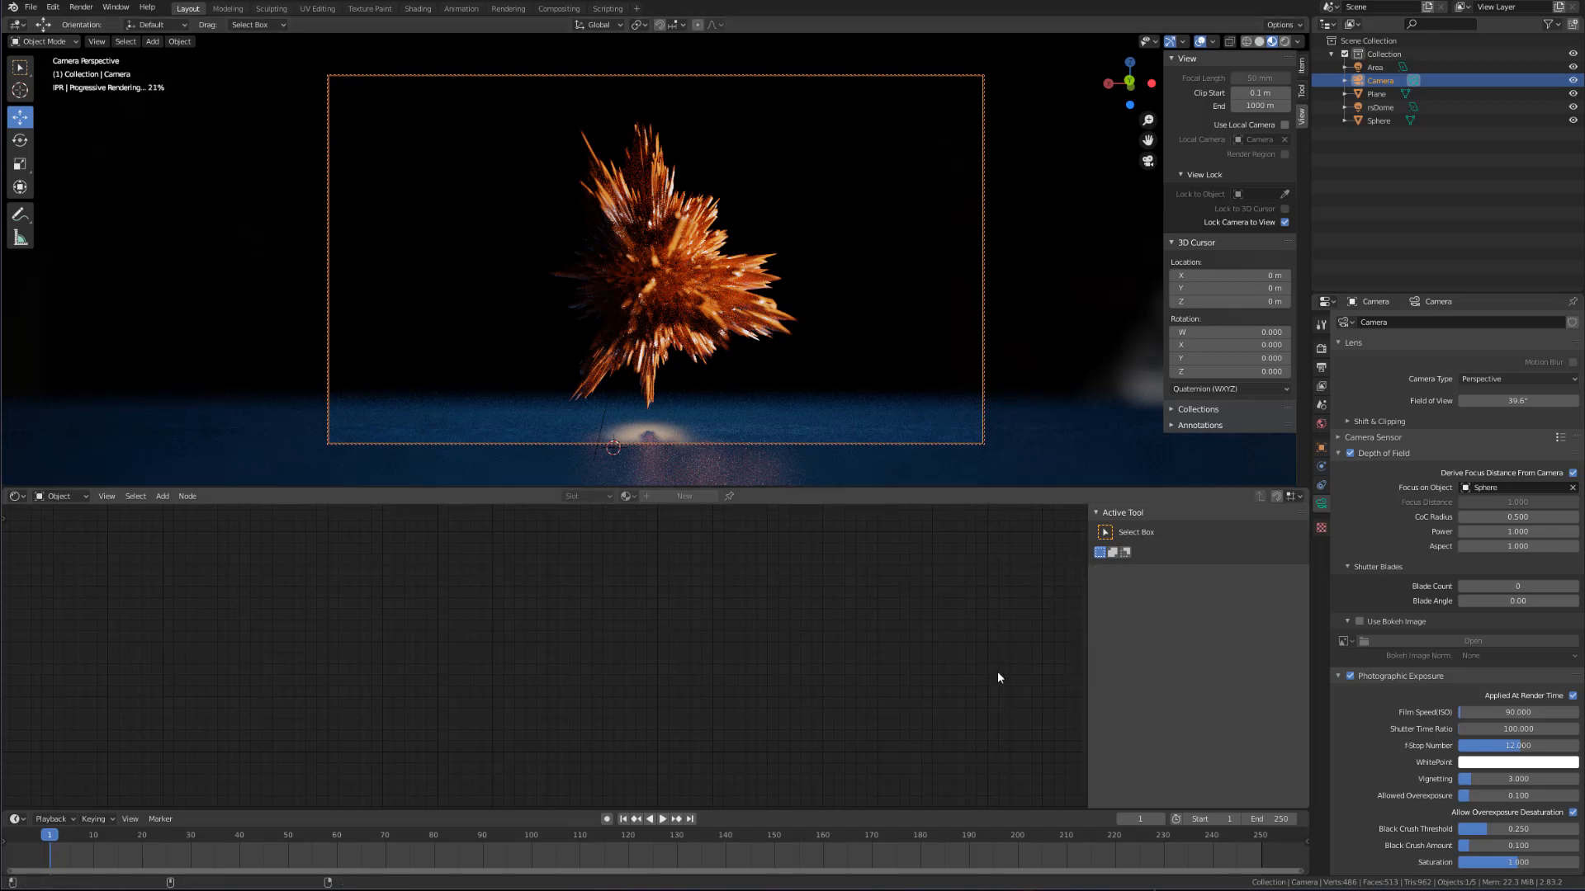
pyautogui.click(31, 6)
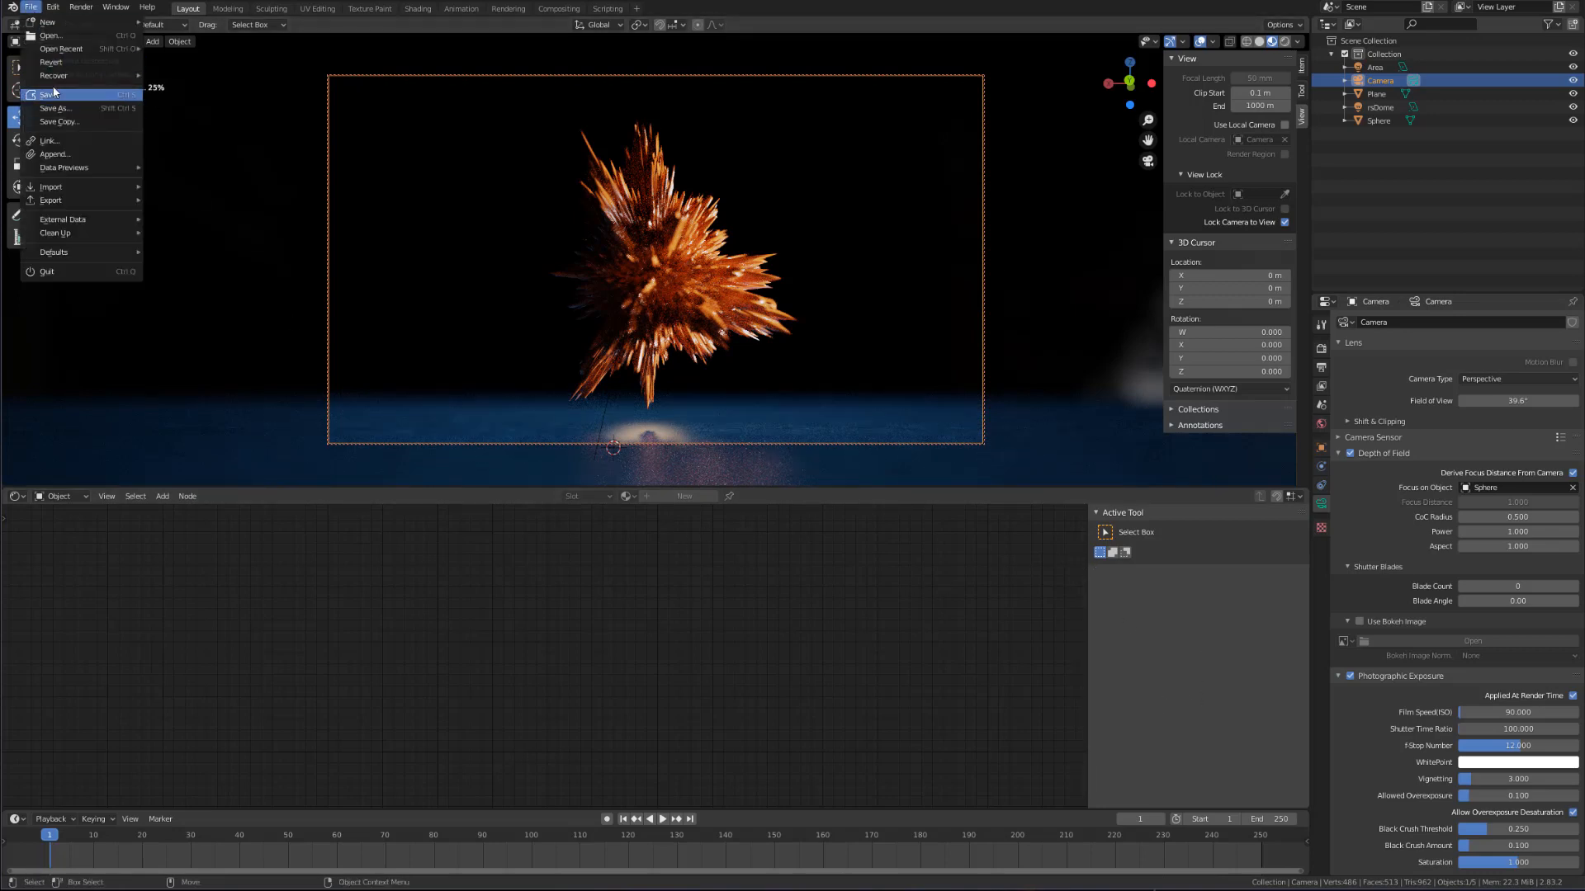
pyautogui.click(54, 94)
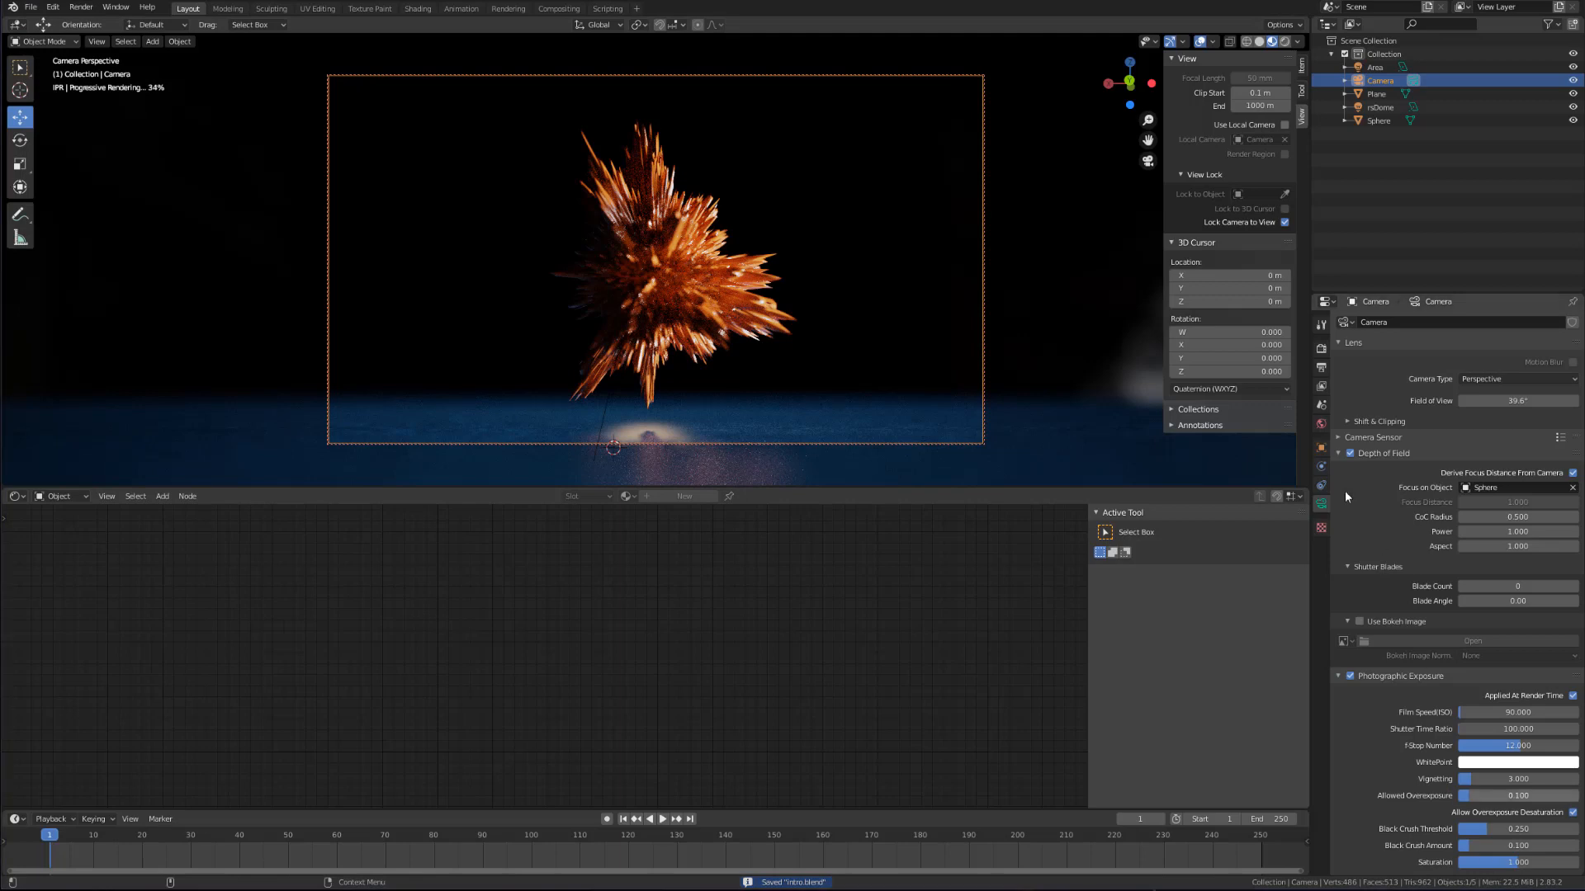
# Step: Render the current frame with Redshift and place the render window over the camera view
pyautogui.click(1321, 348)
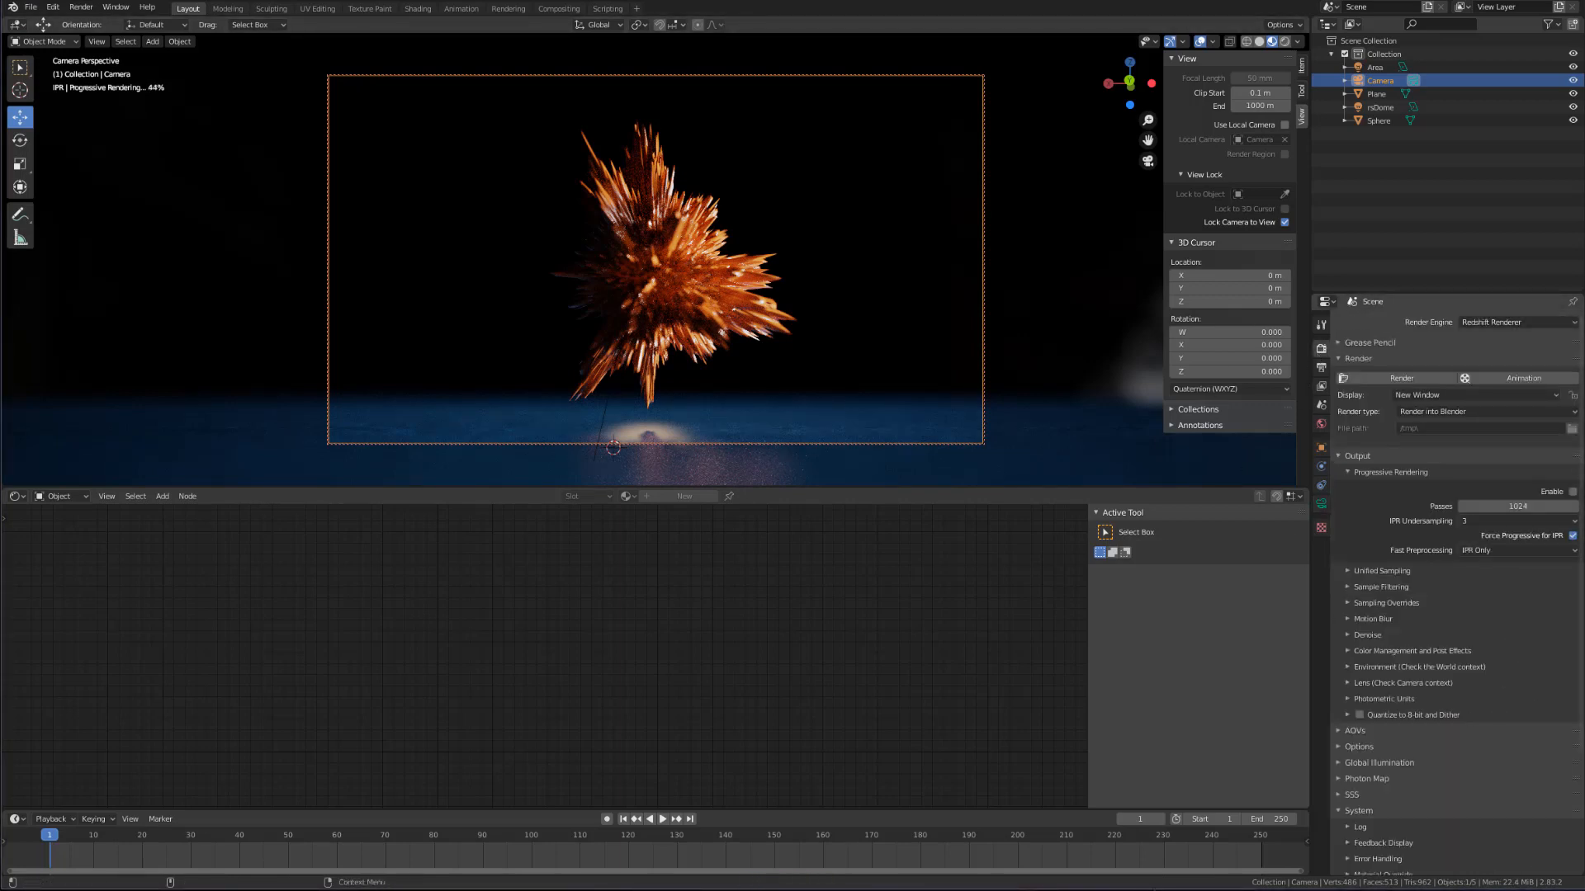
pyautogui.press('F12')
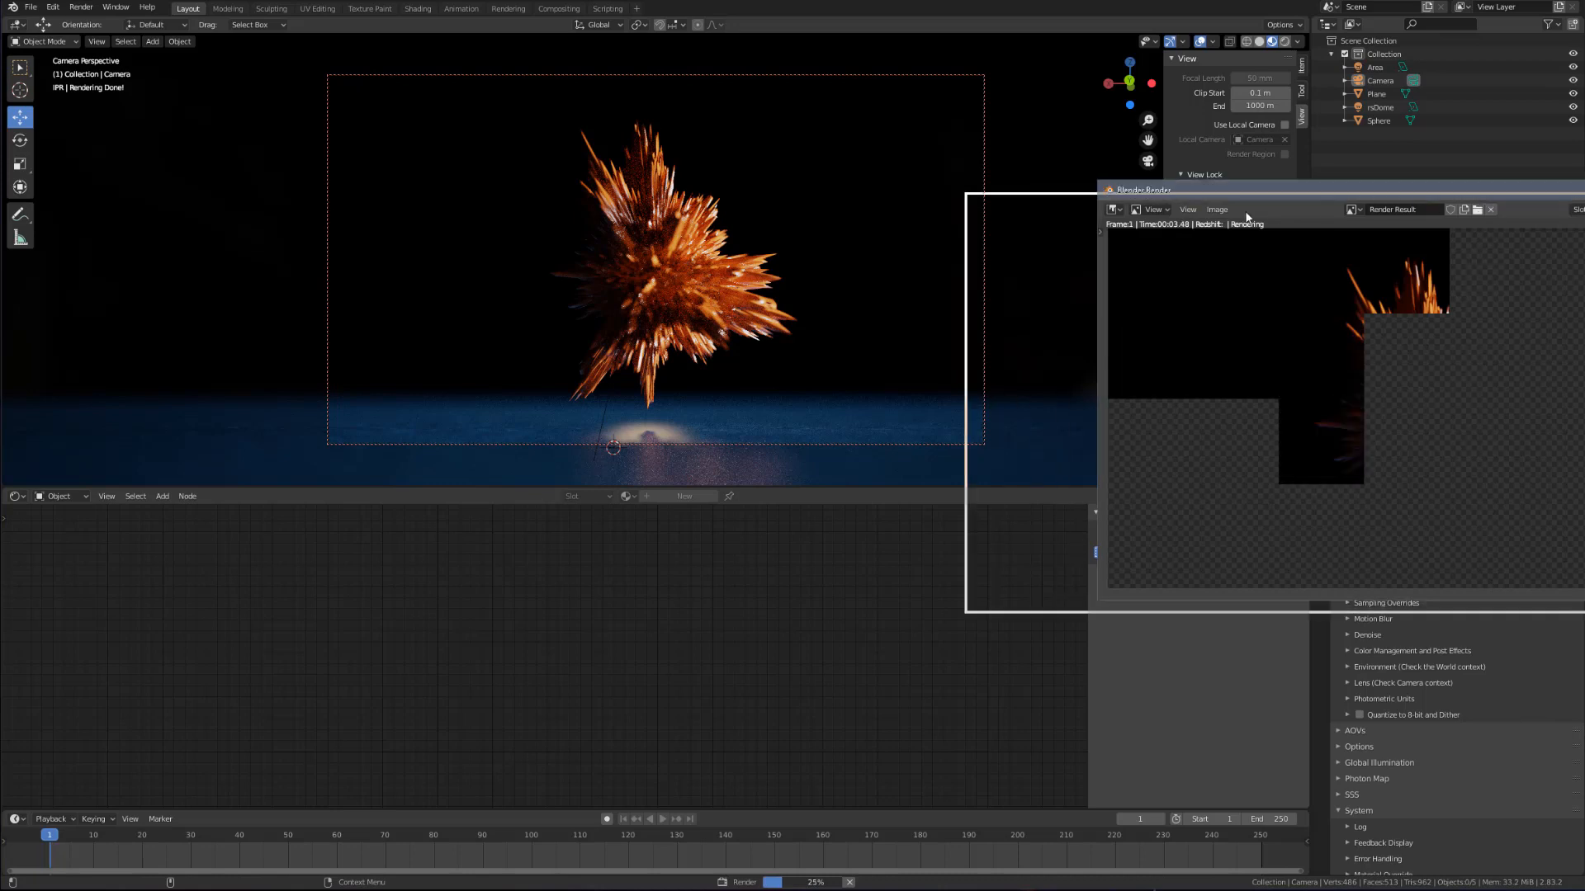
pyautogui.moveTo(1245, 212); pyautogui.dragTo(674, 50)
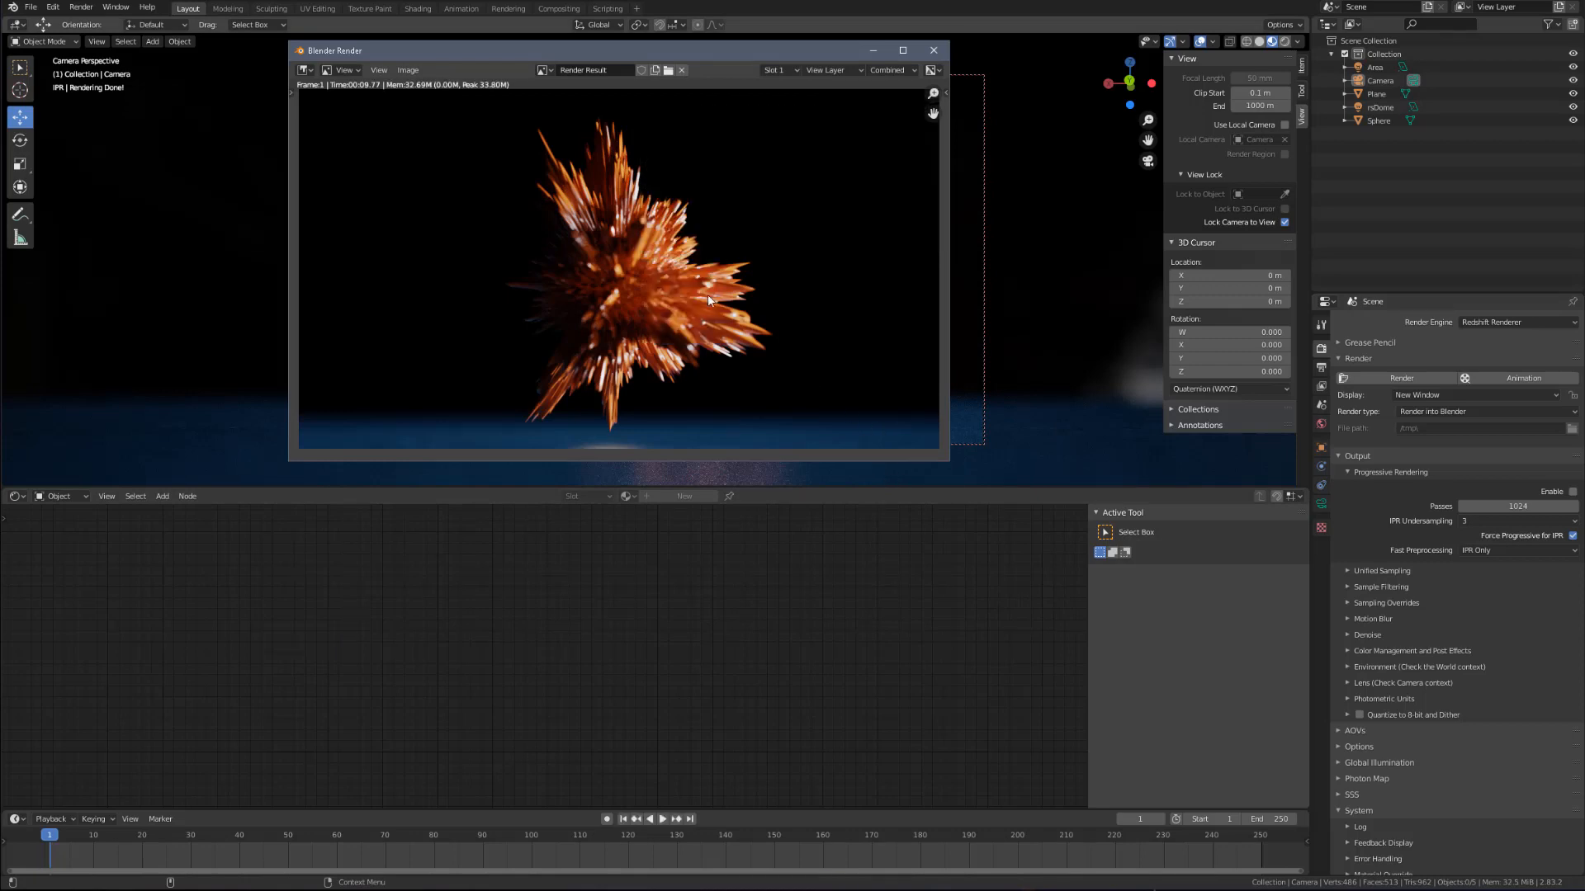
# Step: Examine the rendered spiky sphere up close for noise, highlights and depth-of-field blur
pyautogui.scroll(5, 637, 245)
pyautogui.scroll(-3, 656, 271)
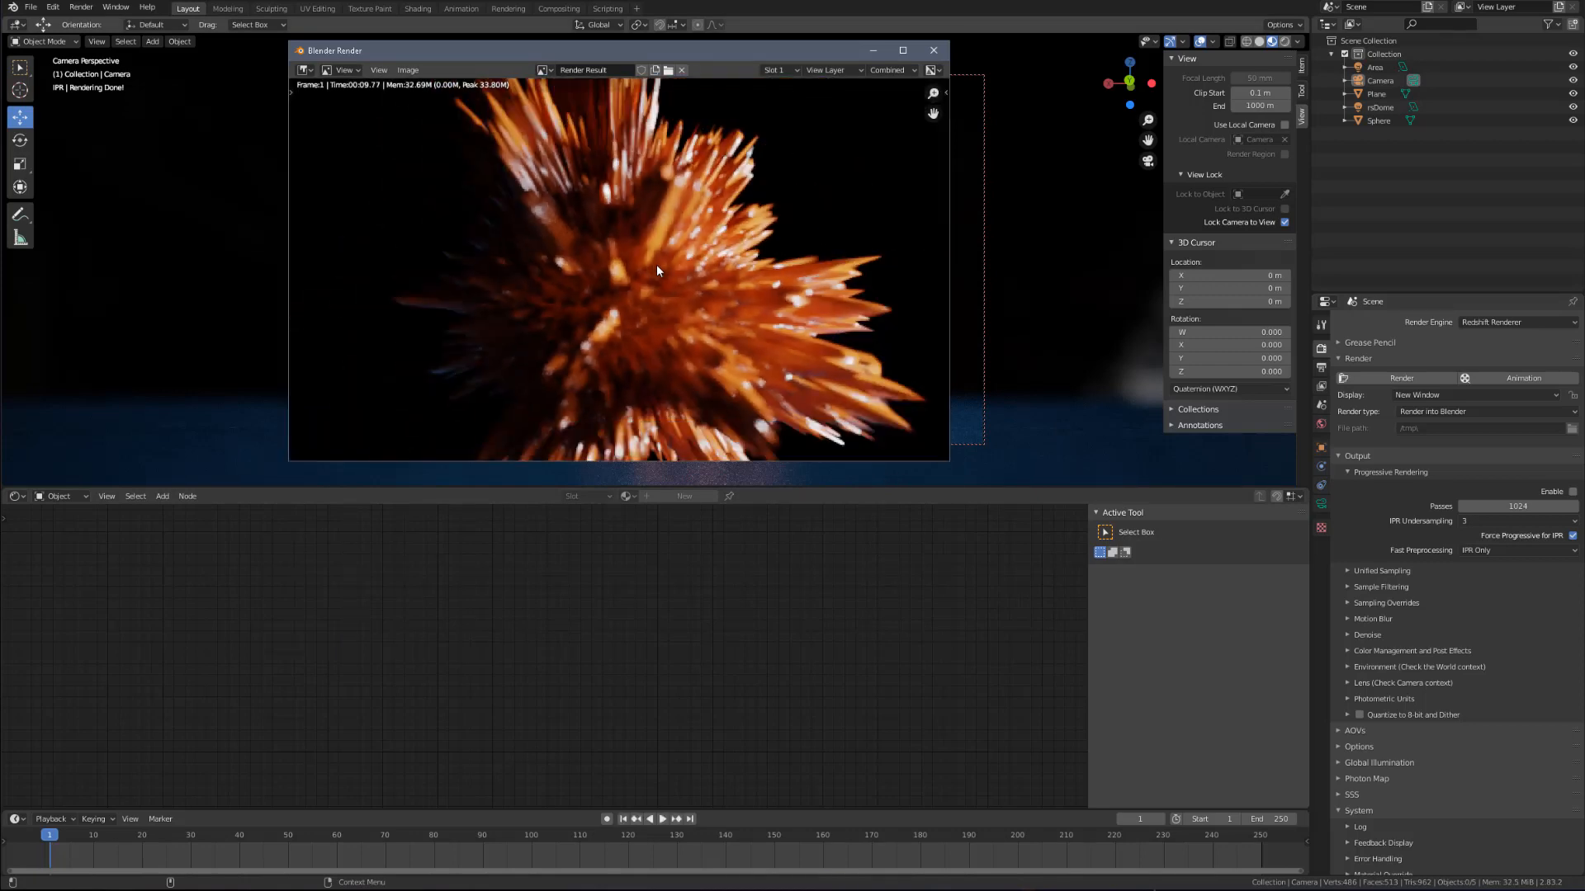
pyautogui.scroll(-2, 664, 281)
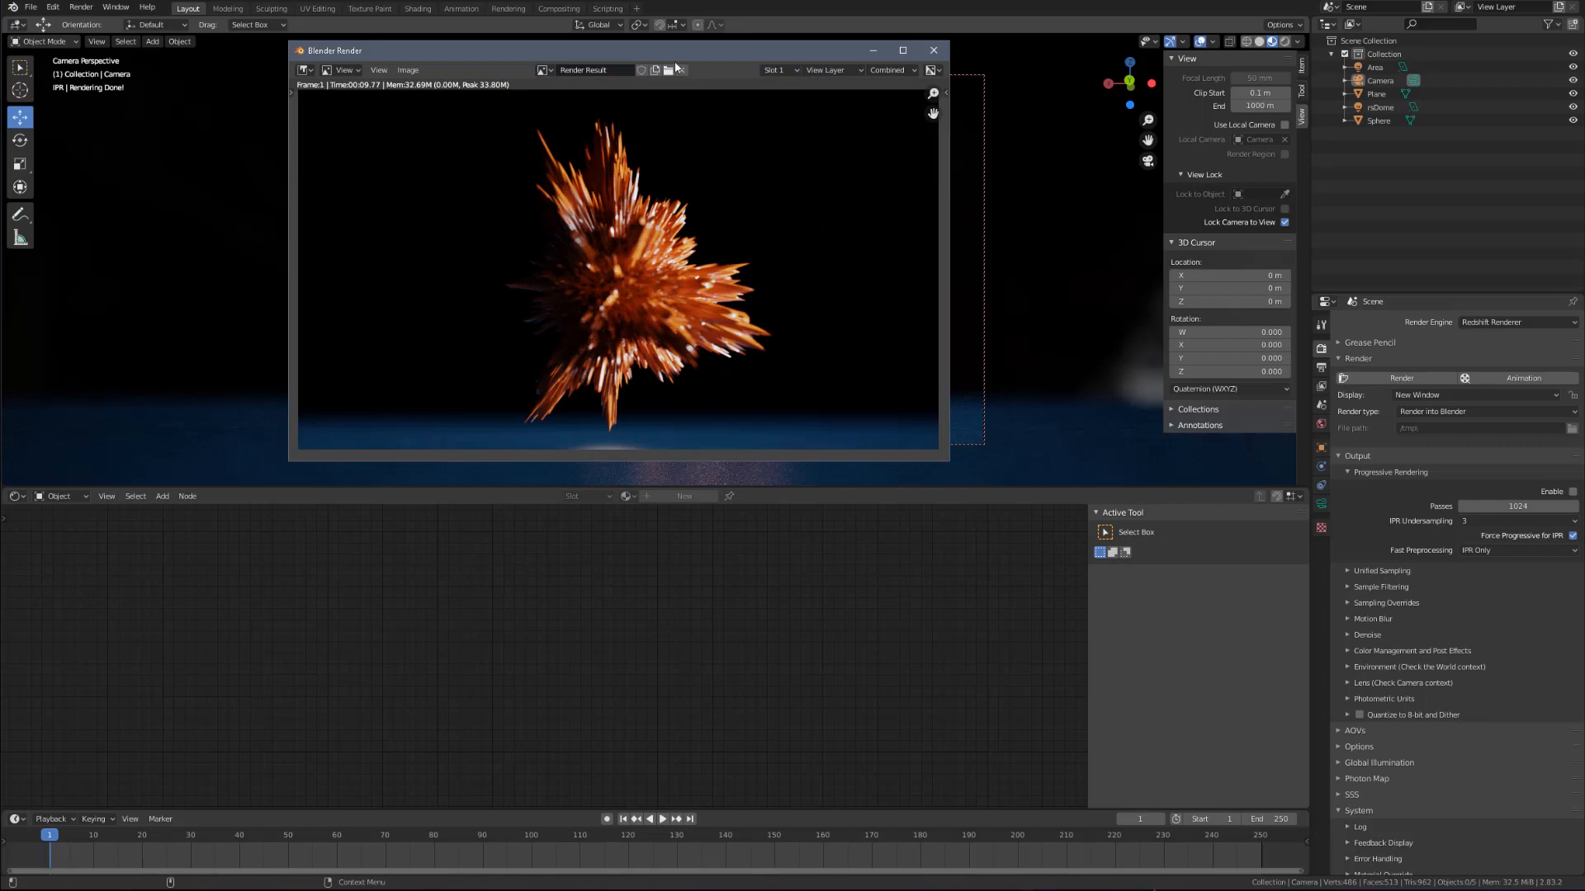
pyautogui.moveTo(685, 51); pyautogui.dragTo(751, 67)
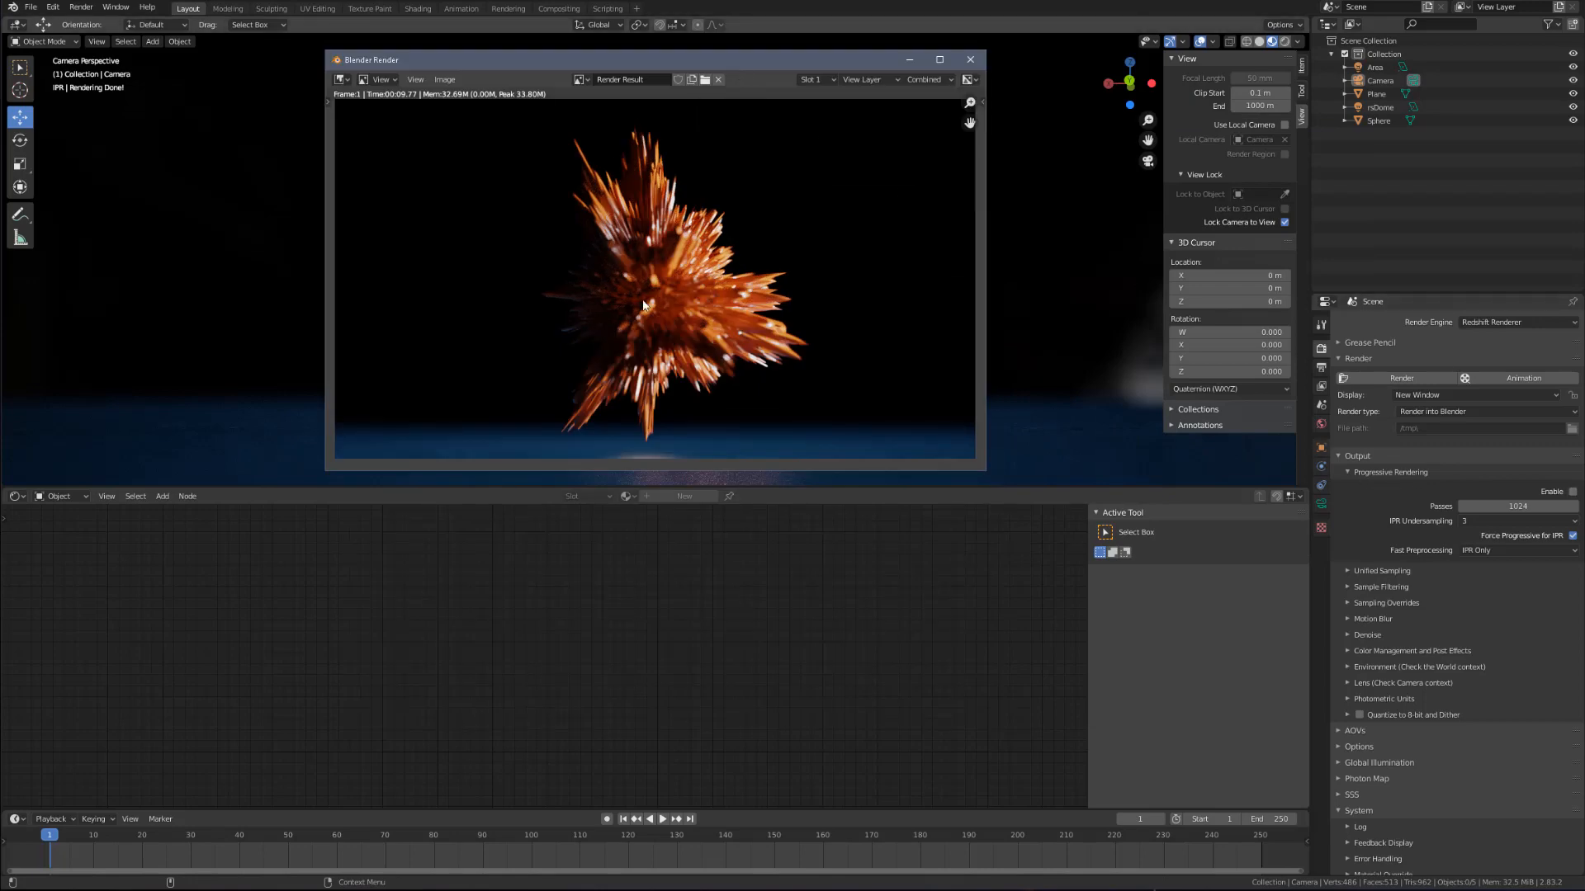
pyautogui.scroll(3, 707, 242)
pyautogui.scroll(2, 735, 281)
pyautogui.scroll(-4, 811, 279)
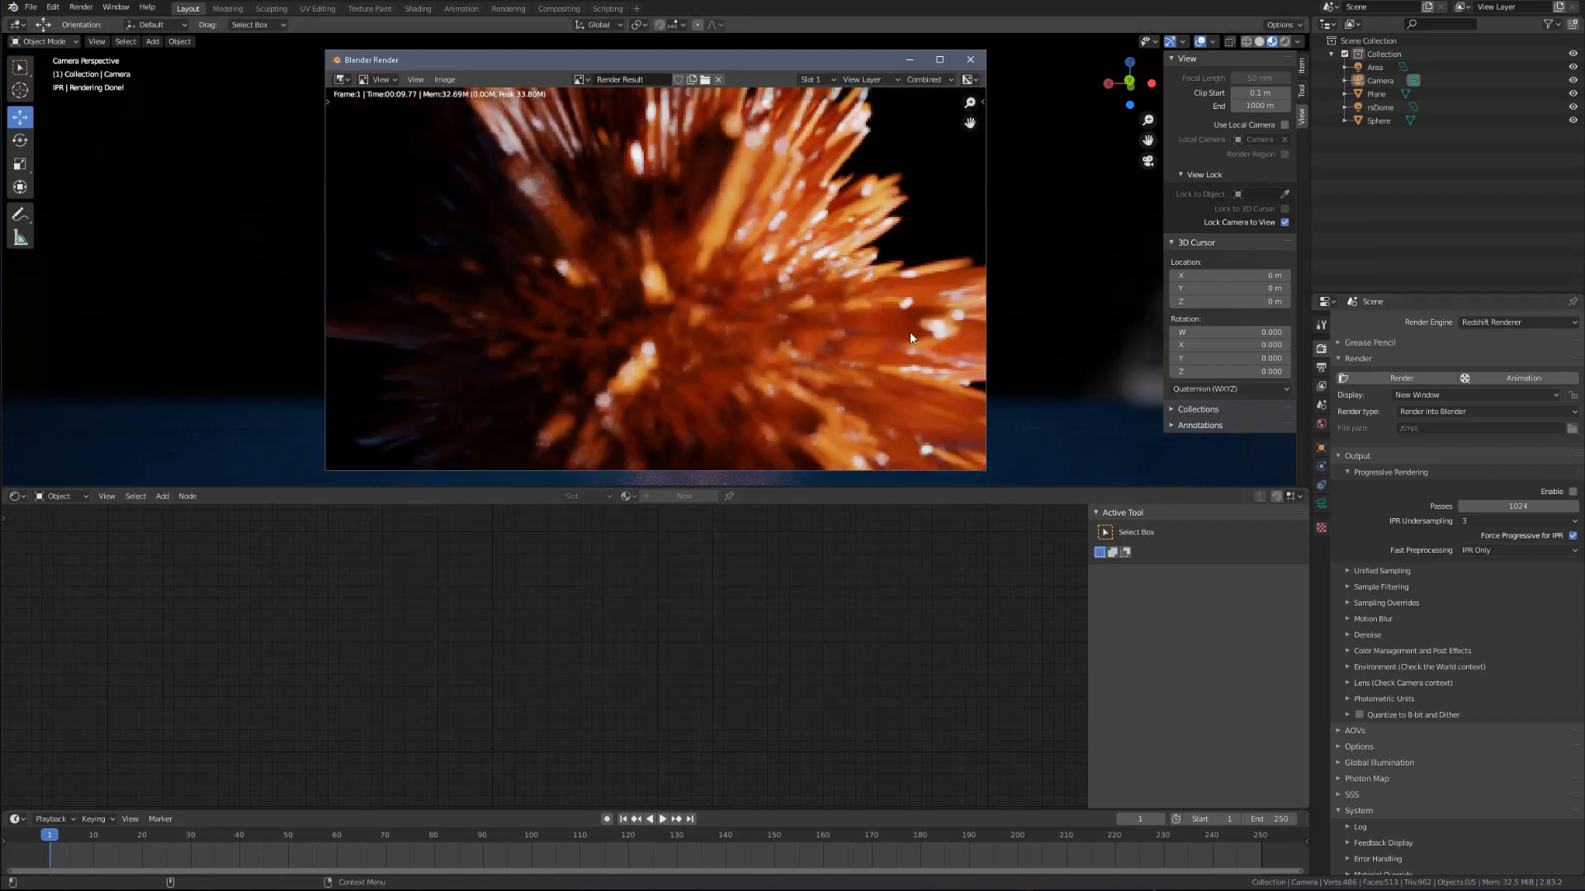
pyautogui.moveTo(909, 331); pyautogui.dragTo(822, 314, button='middle')
pyautogui.scroll(4, 764, 277)
pyautogui.scroll(-5, 762, 269)
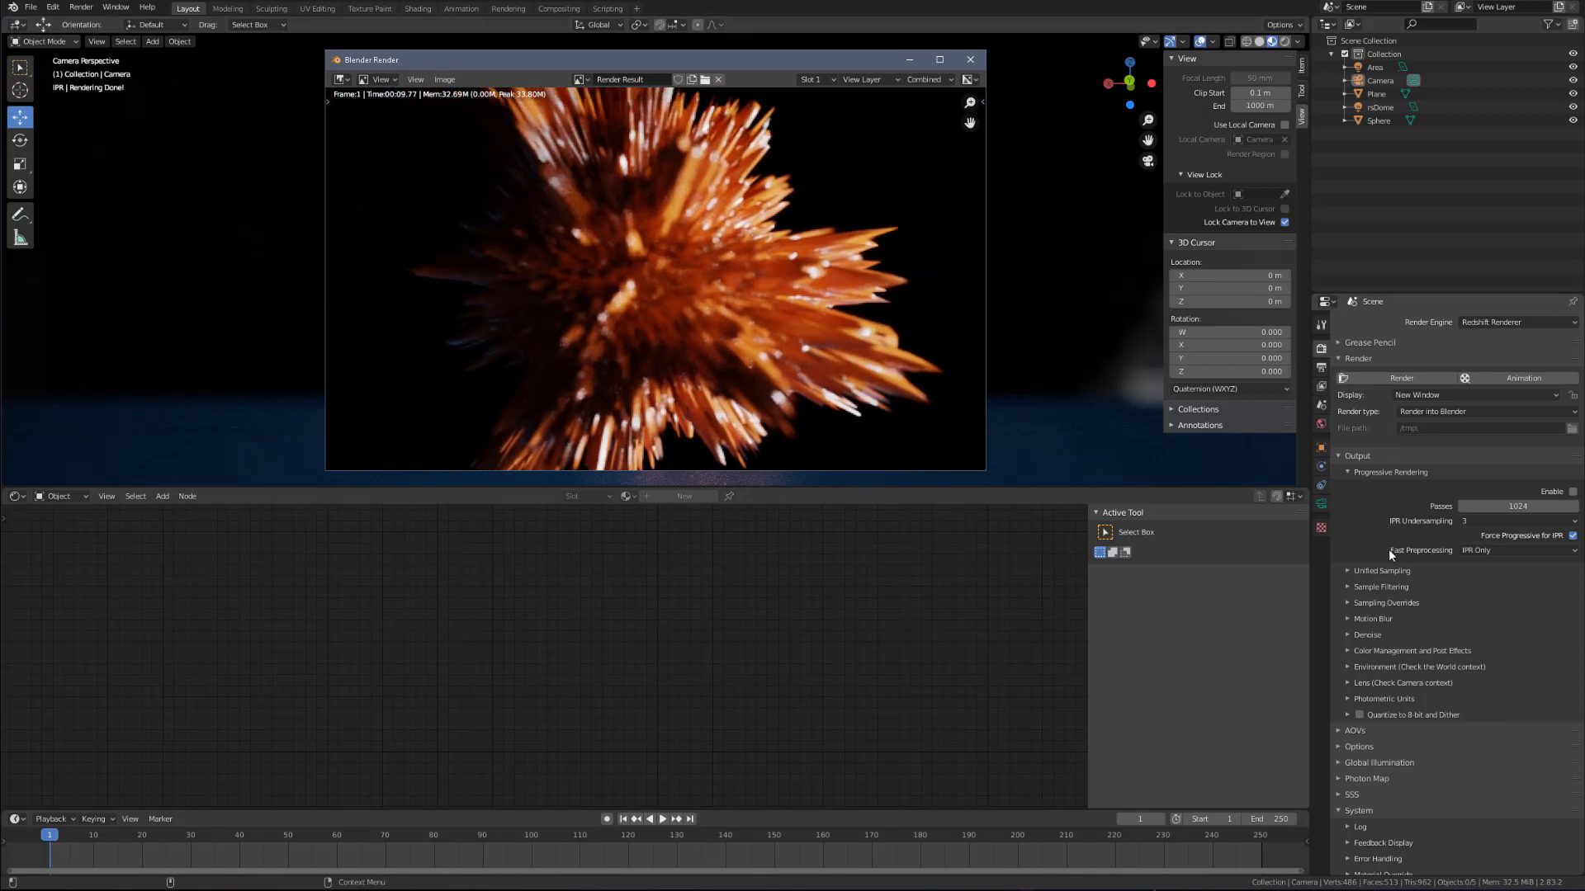
# Step: Set the unified sampling adaptive error threshold to 0.005 in the Redshift render settings
pyautogui.click(1350, 570)
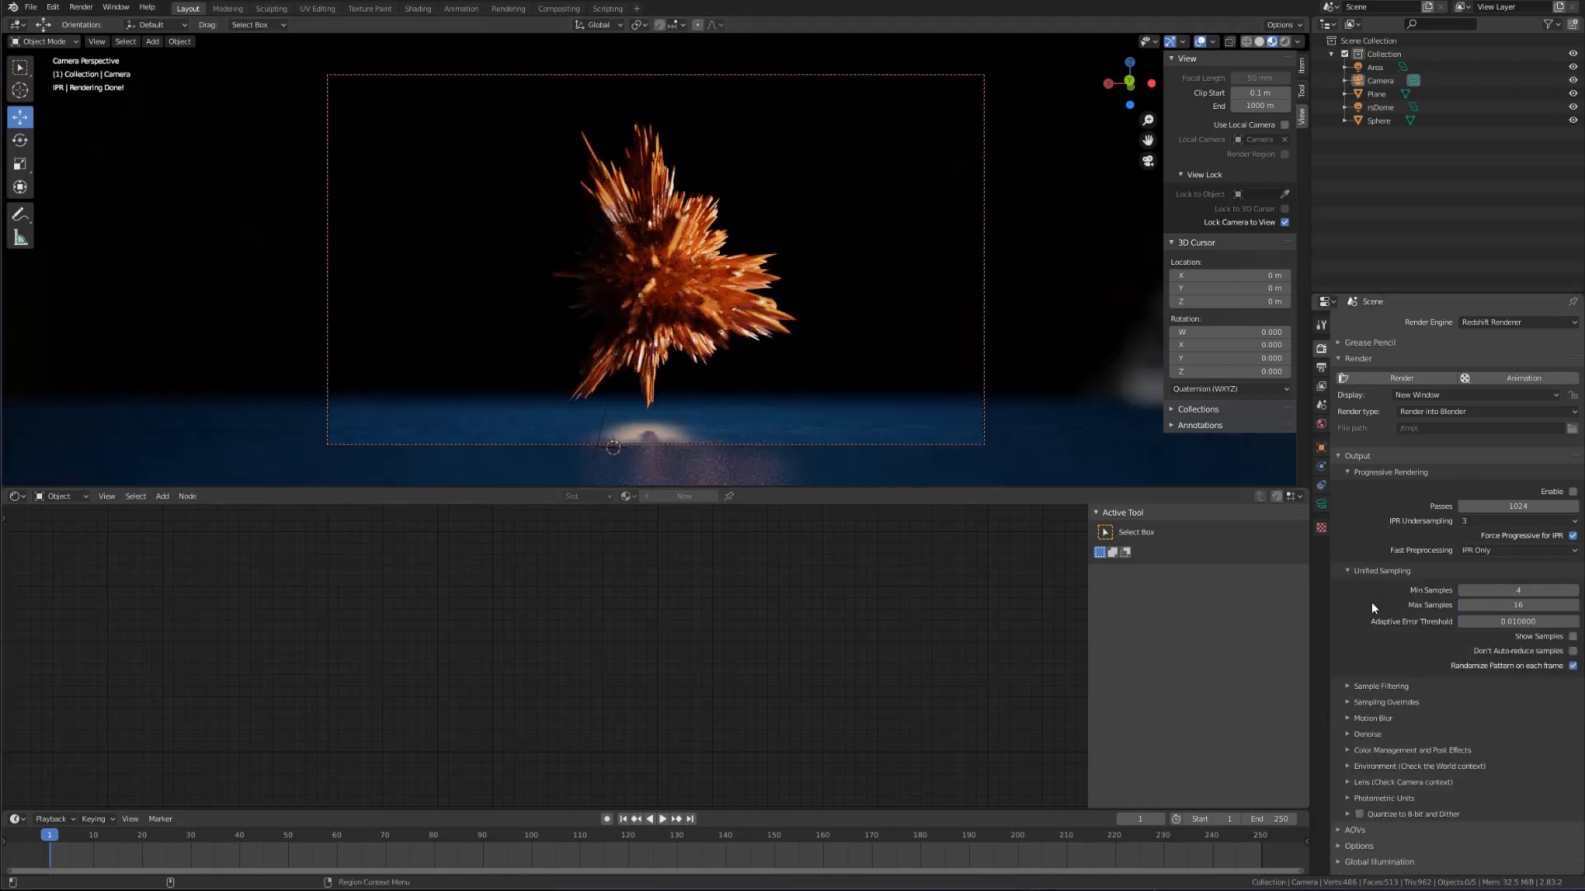
pyautogui.click(1503, 621)
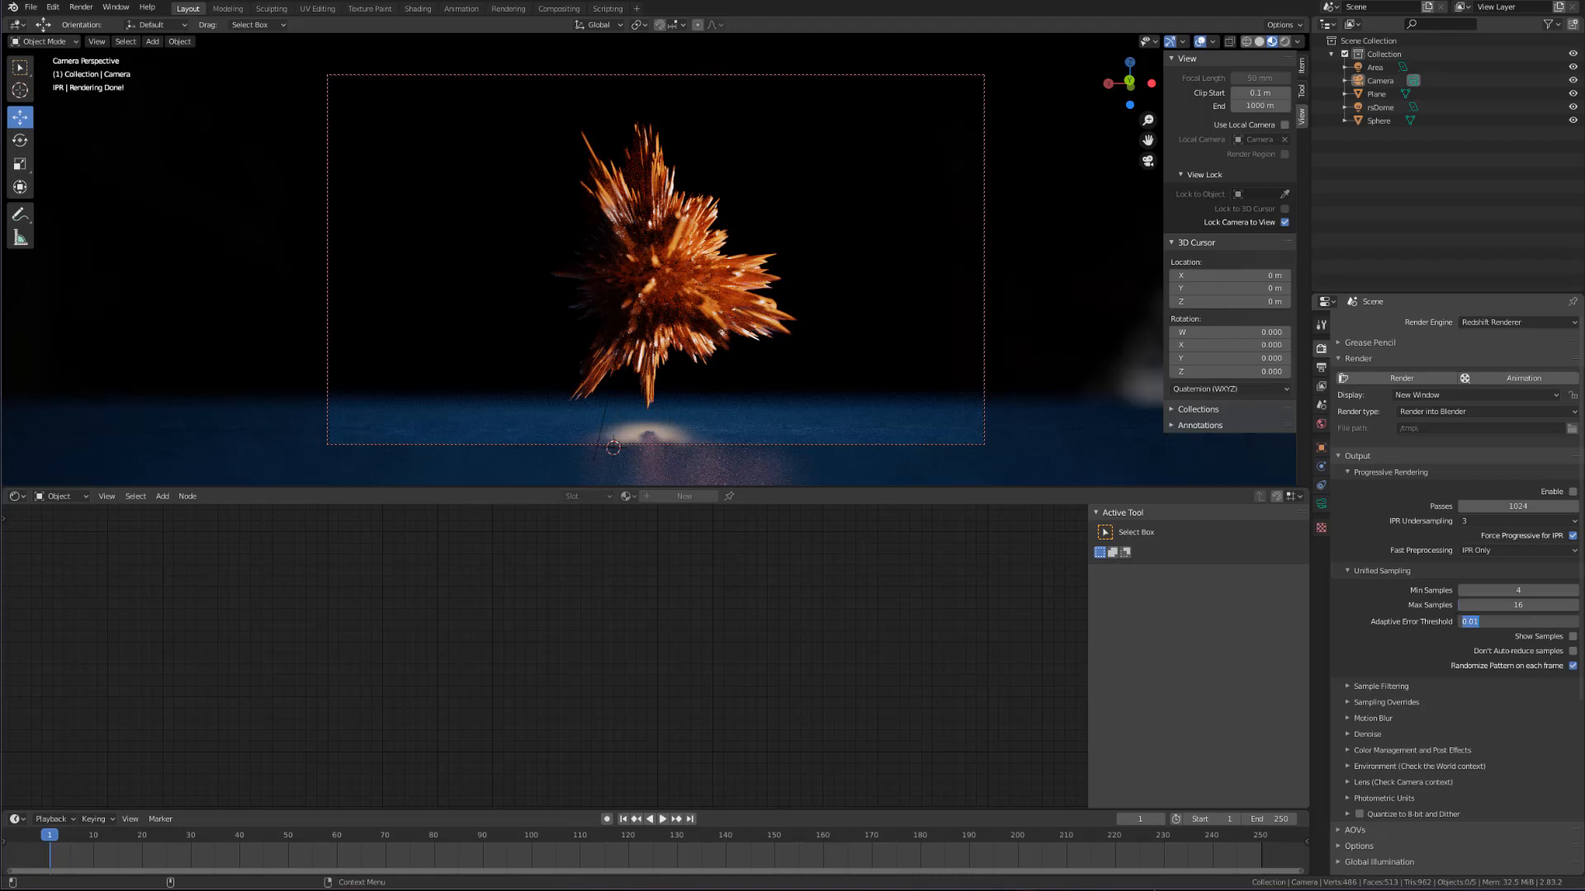
pyautogui.click(1478, 622)
pyautogui.write('5')
pyautogui.press('Return')
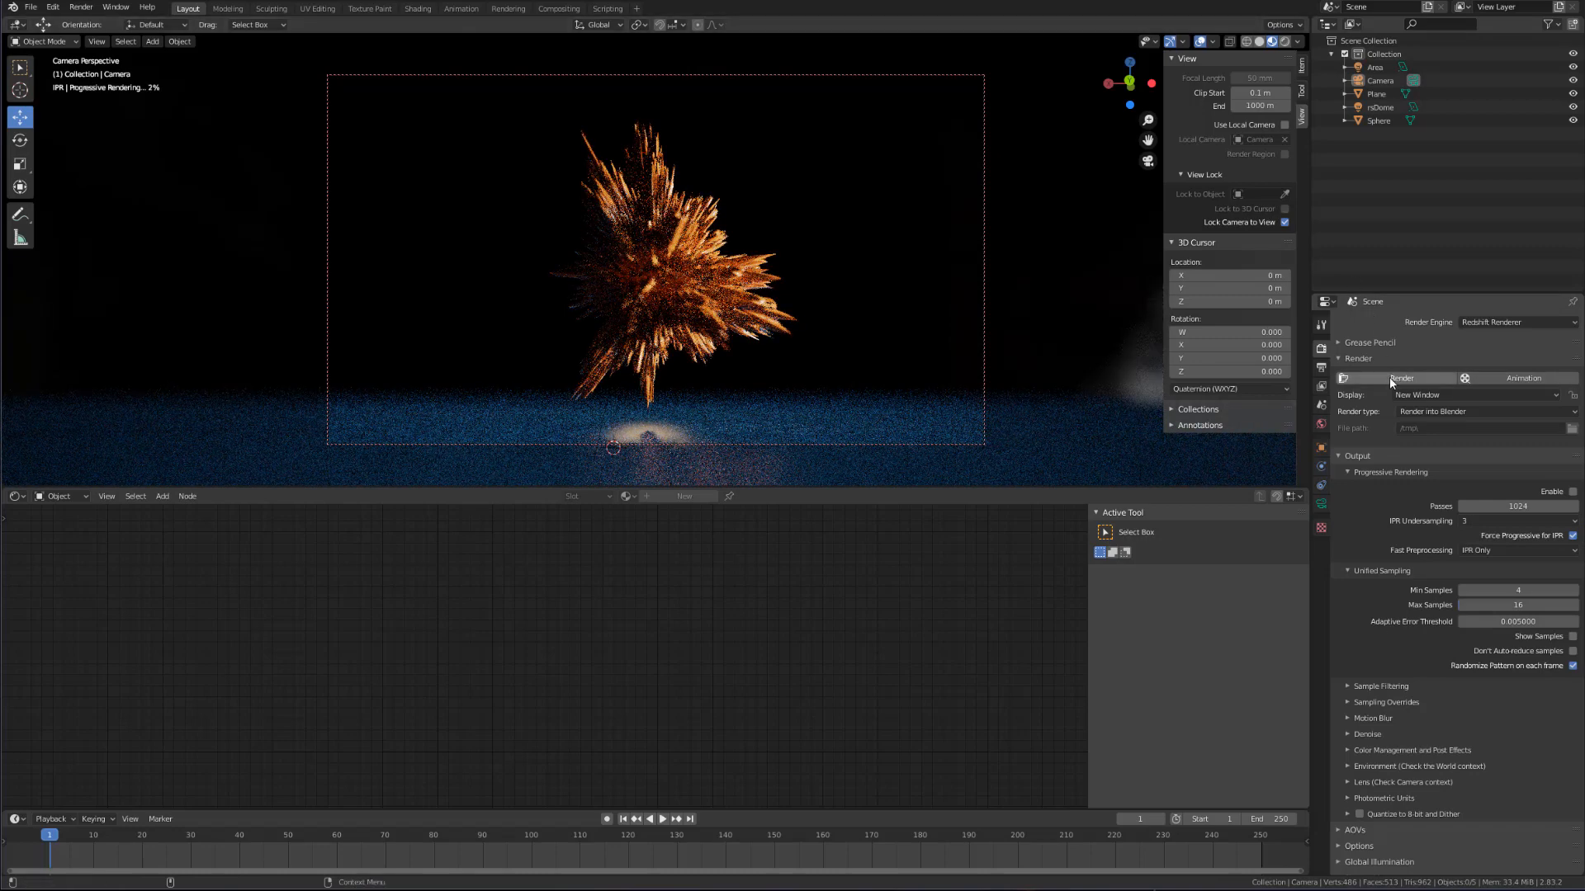
# Step: Render the frame again, enlarge the render window and inspect the spiky sphere's image quality
pyautogui.click(1400, 379)
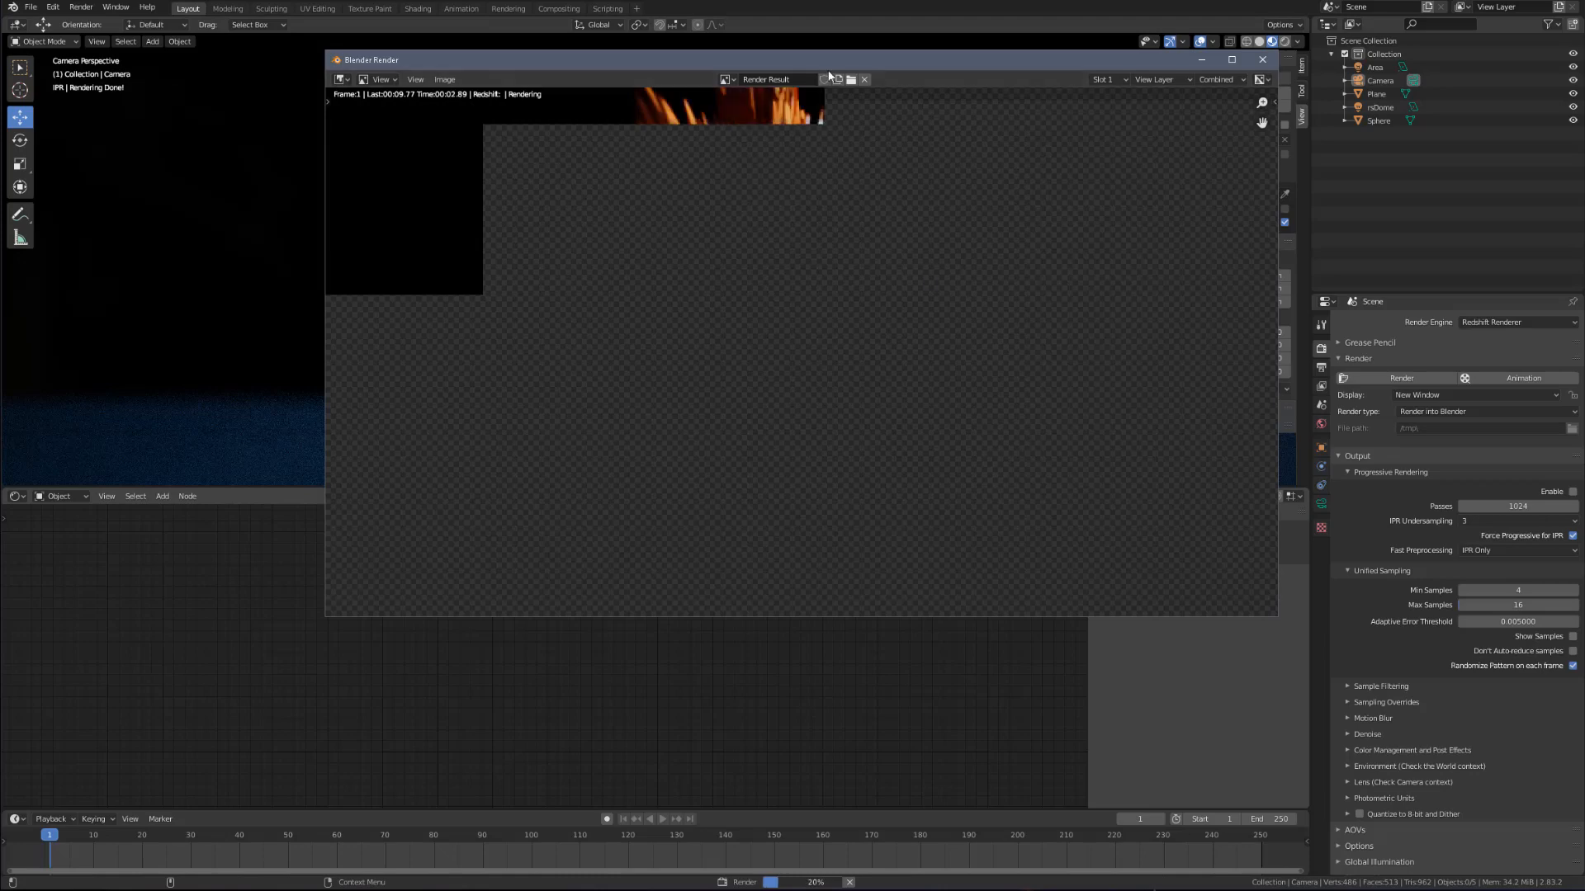
pyautogui.moveTo(850, 61); pyautogui.dragTo(758, 123)
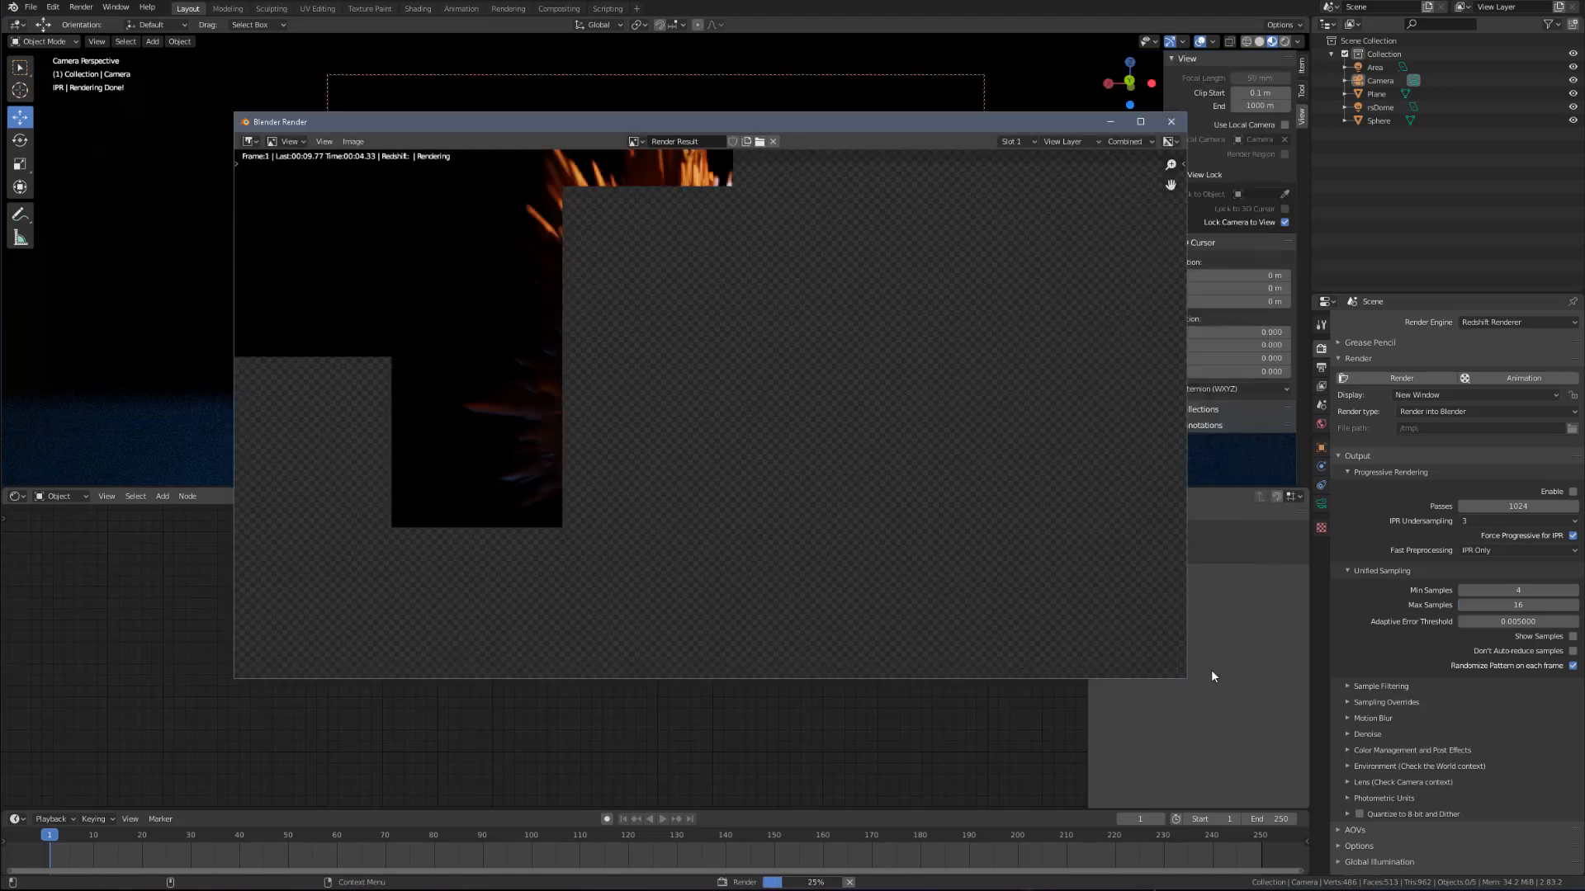
pyautogui.moveTo(1188, 685); pyautogui.dragTo(1297, 764)
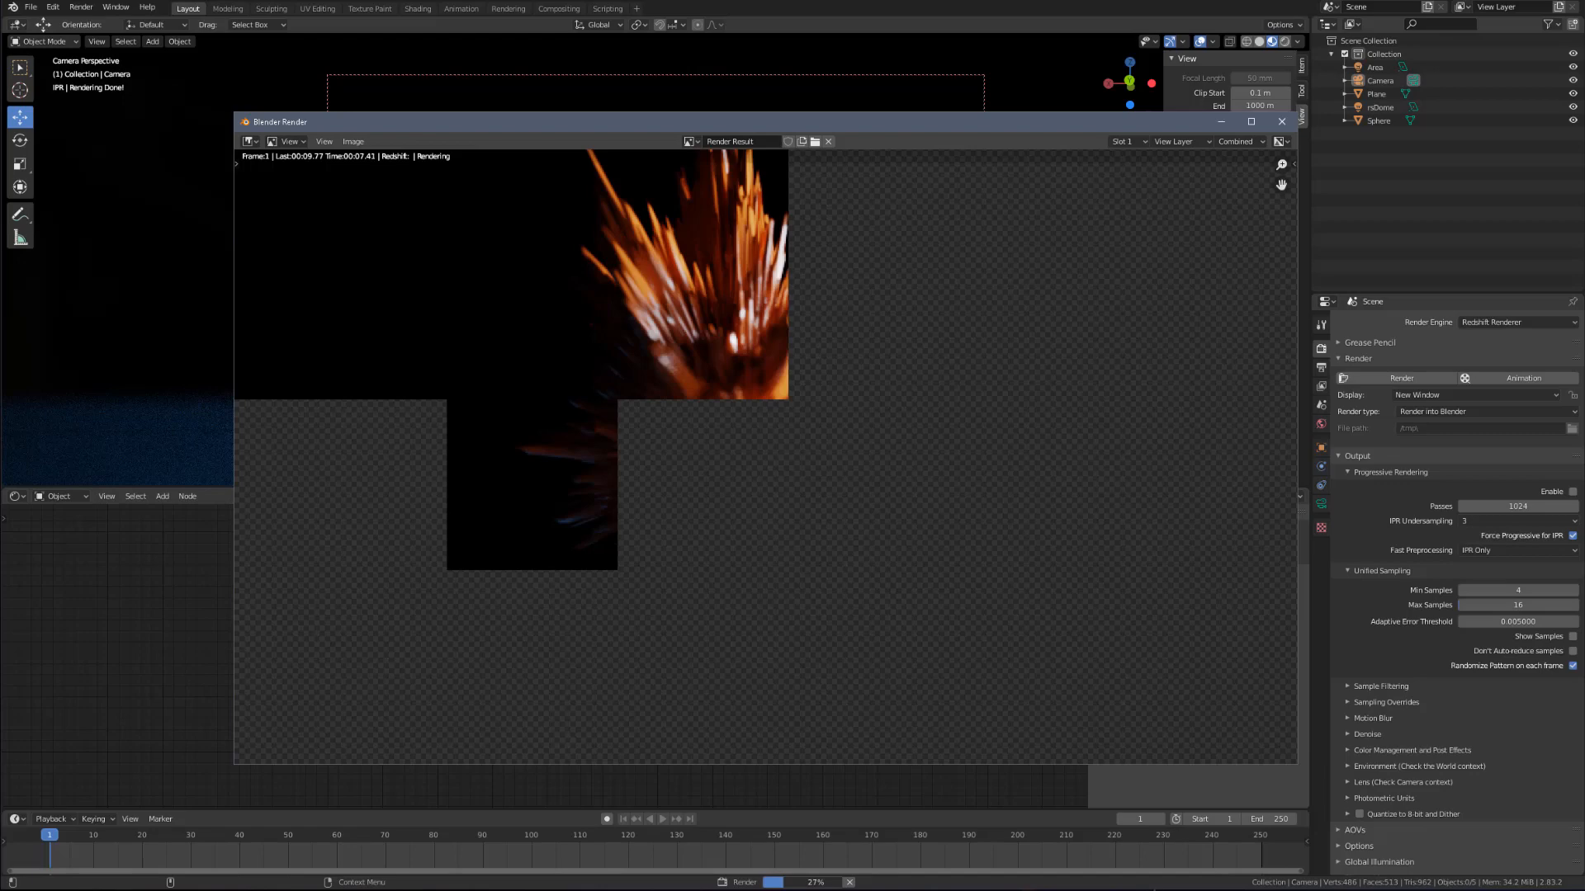
pyautogui.scroll(6, 715, 262)
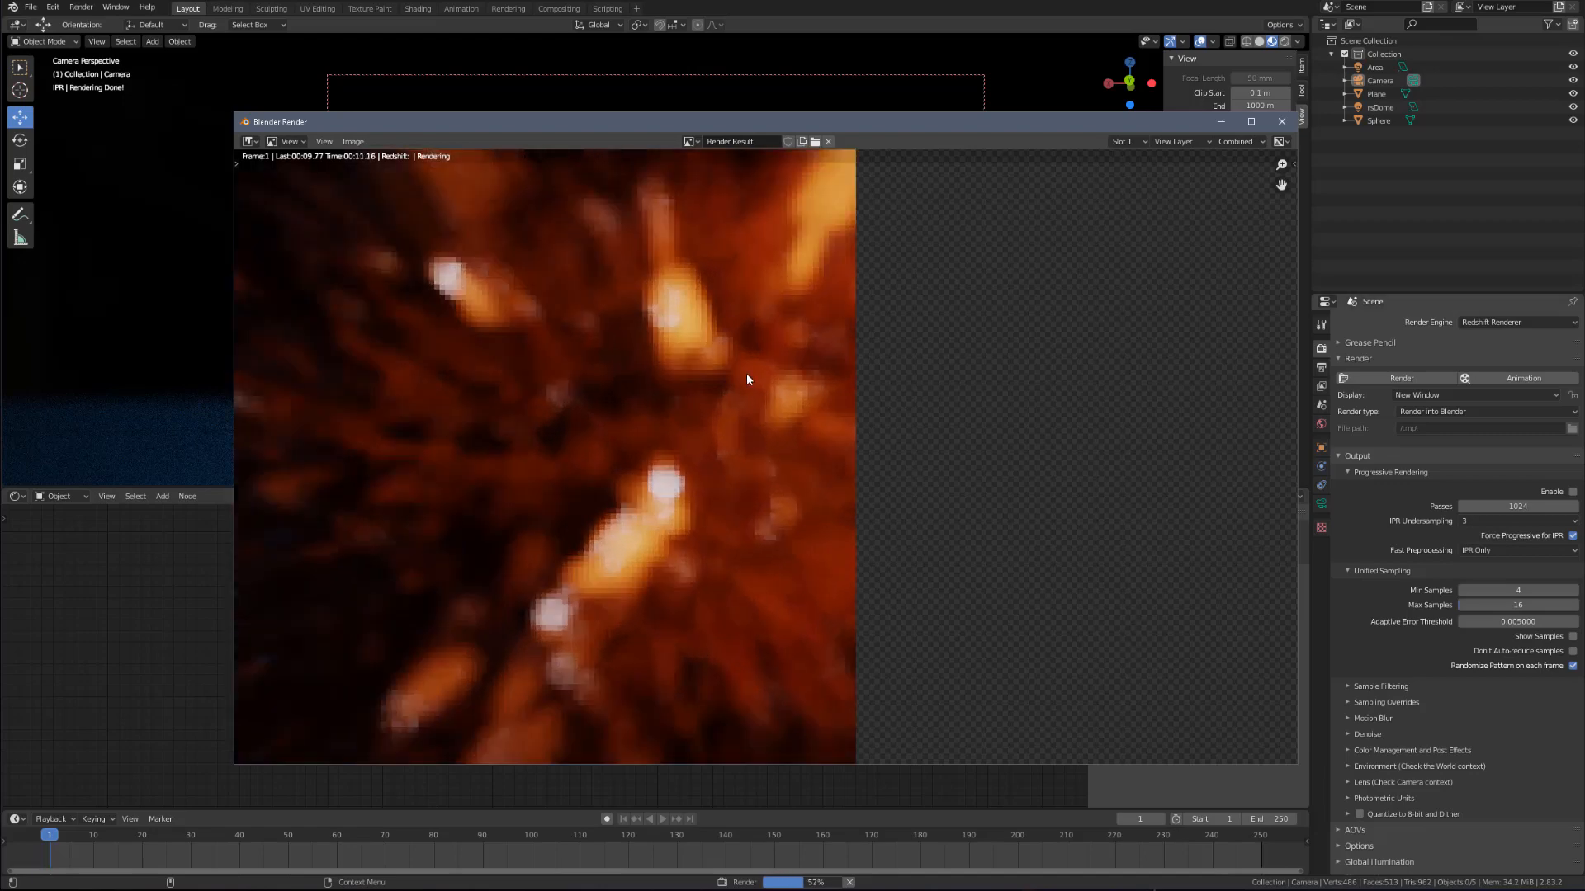
pyautogui.scroll(-4, 747, 374)
pyautogui.scroll(-4, 747, 374)
pyautogui.scroll(1, 784, 380)
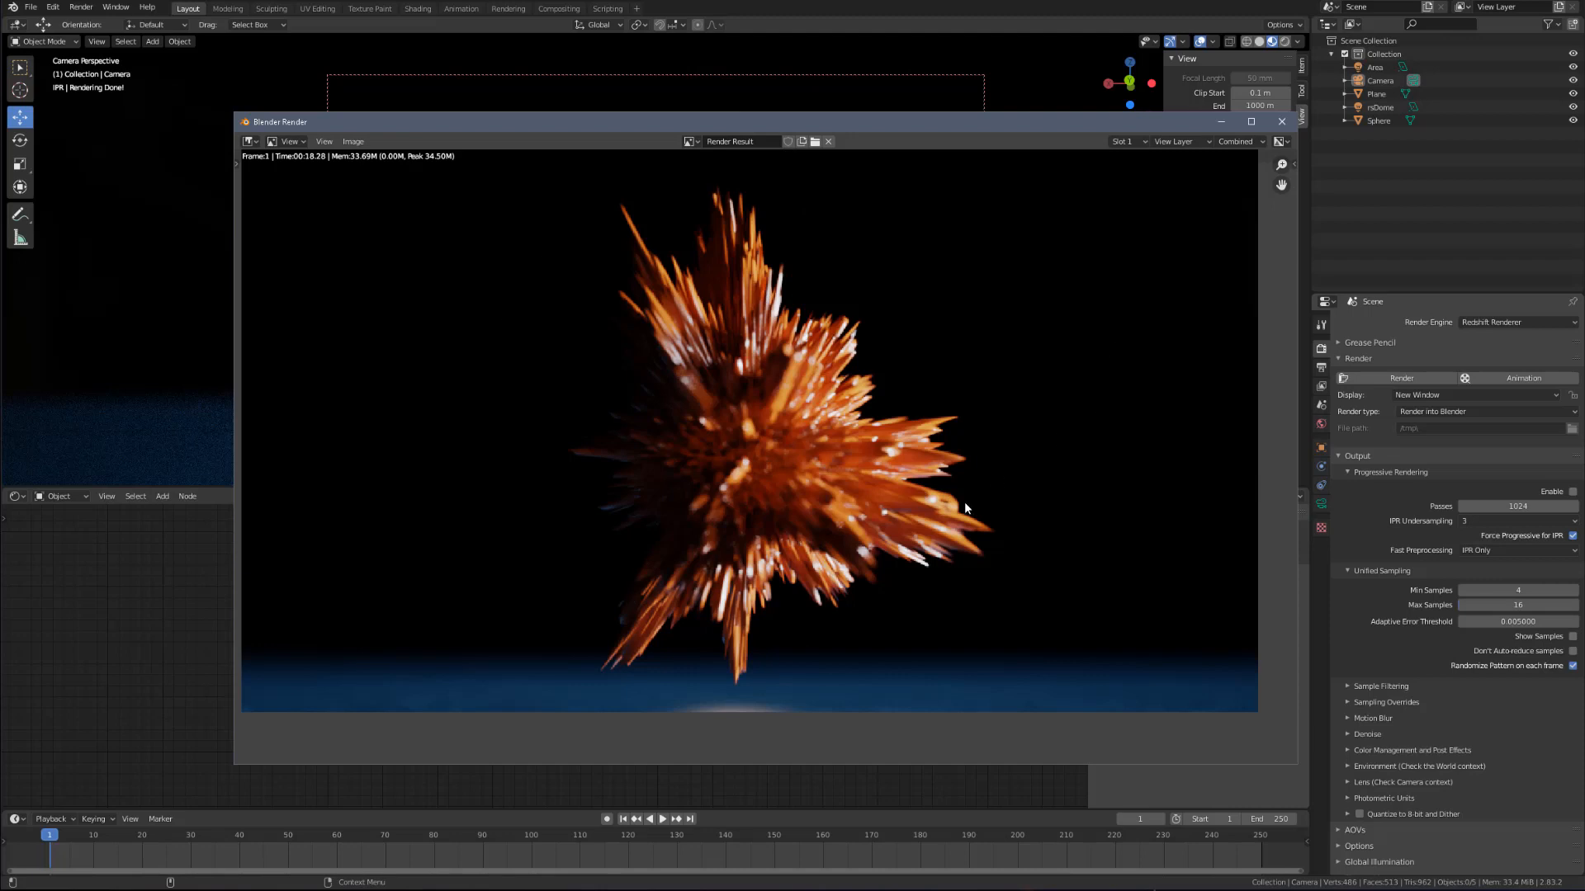
pyautogui.moveTo(822, 446); pyautogui.dragTo(803, 453, button='middle')
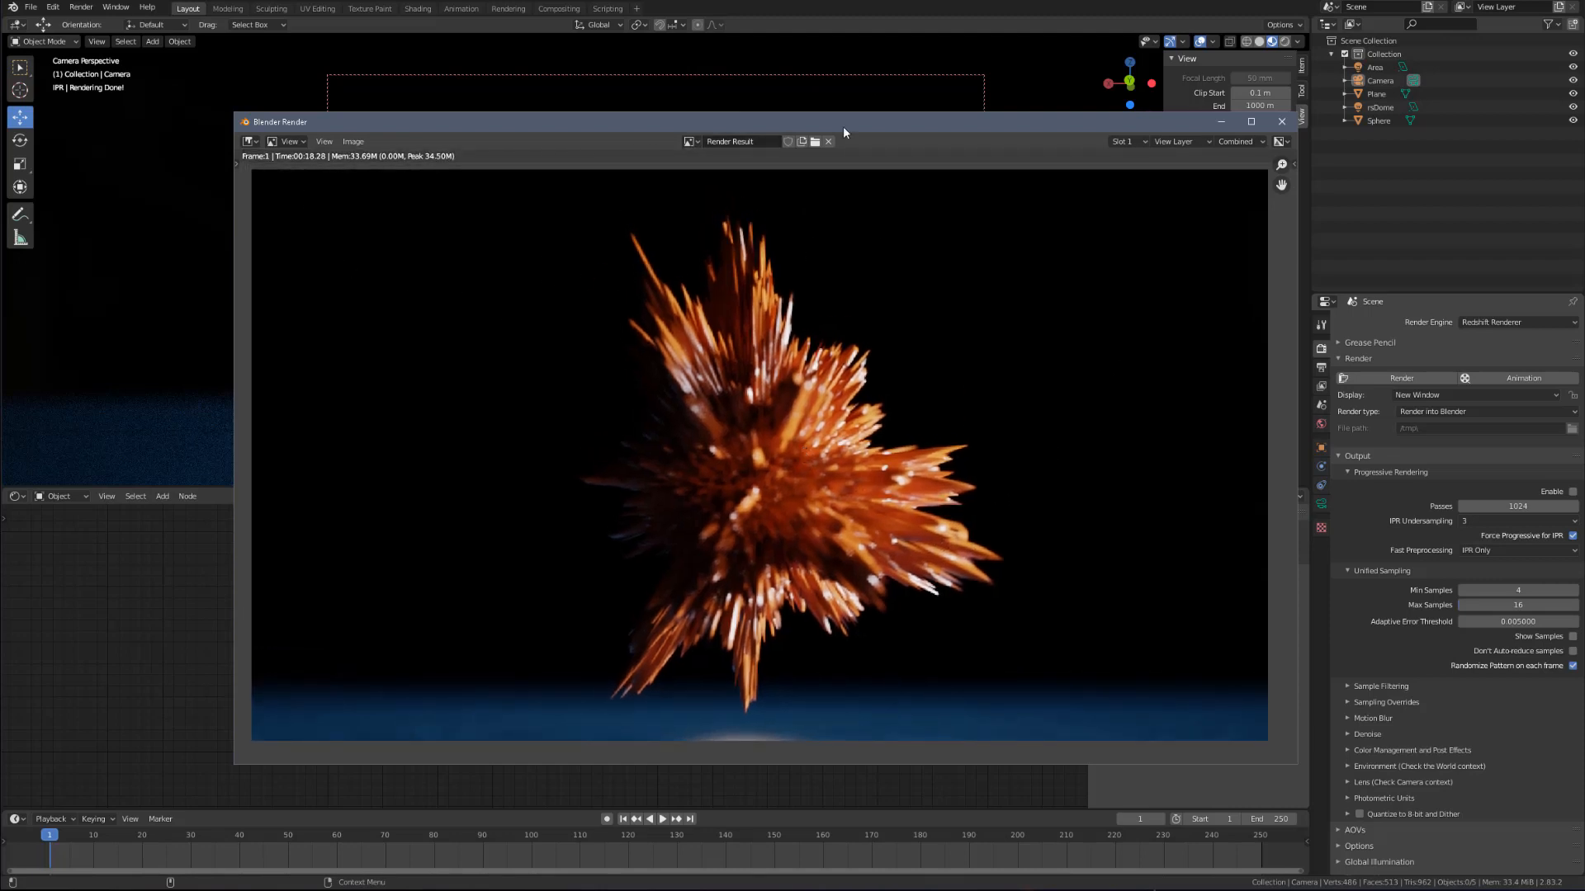
pyautogui.moveTo(868, 121); pyautogui.dragTo(682, 129)
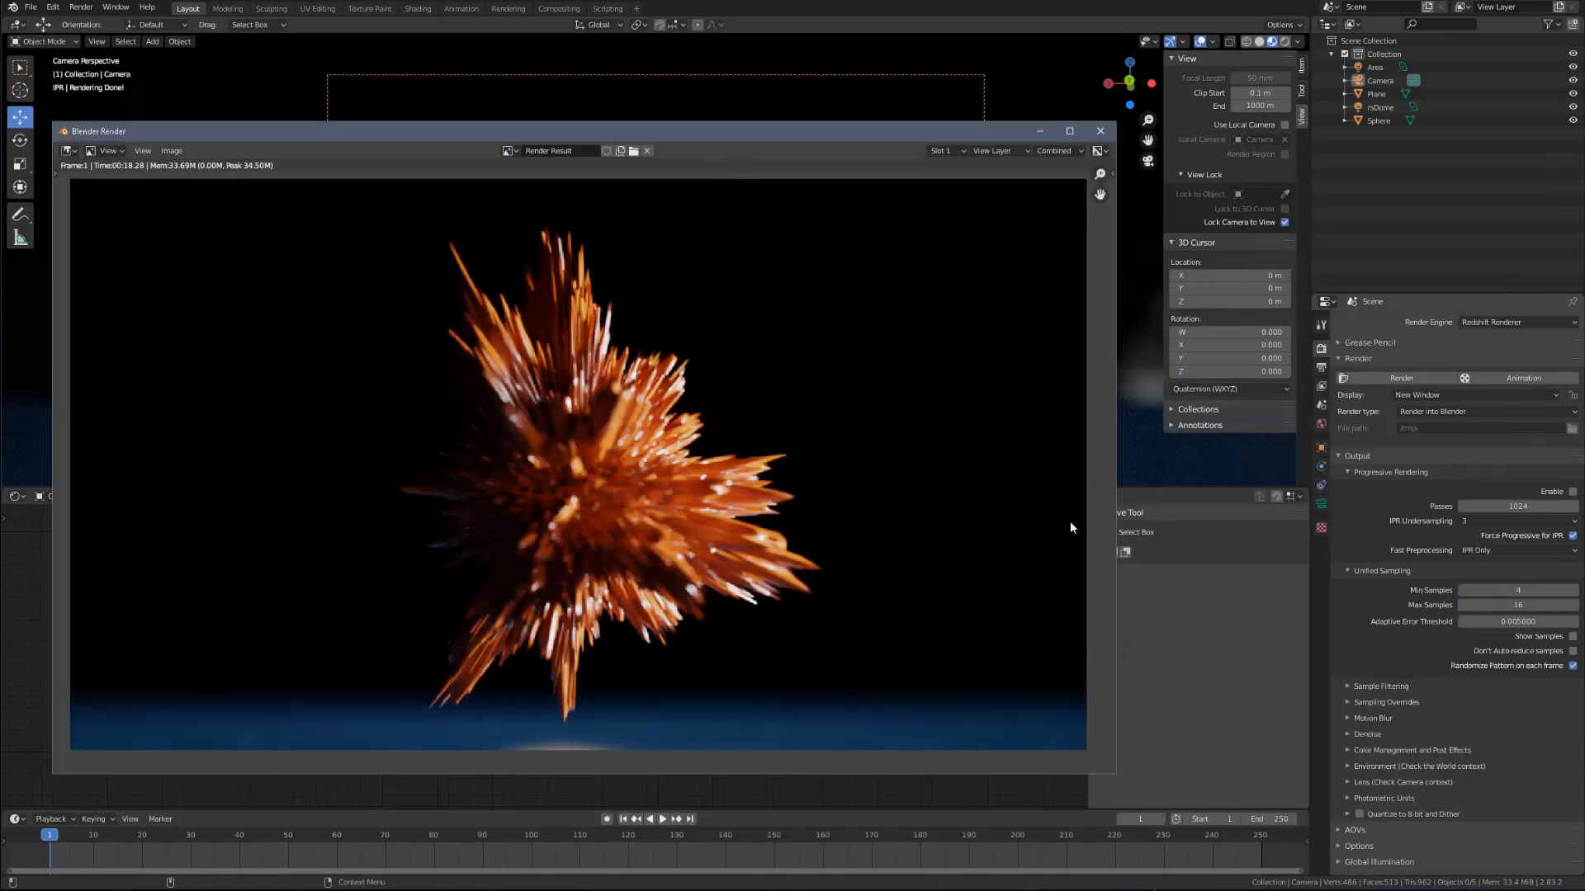